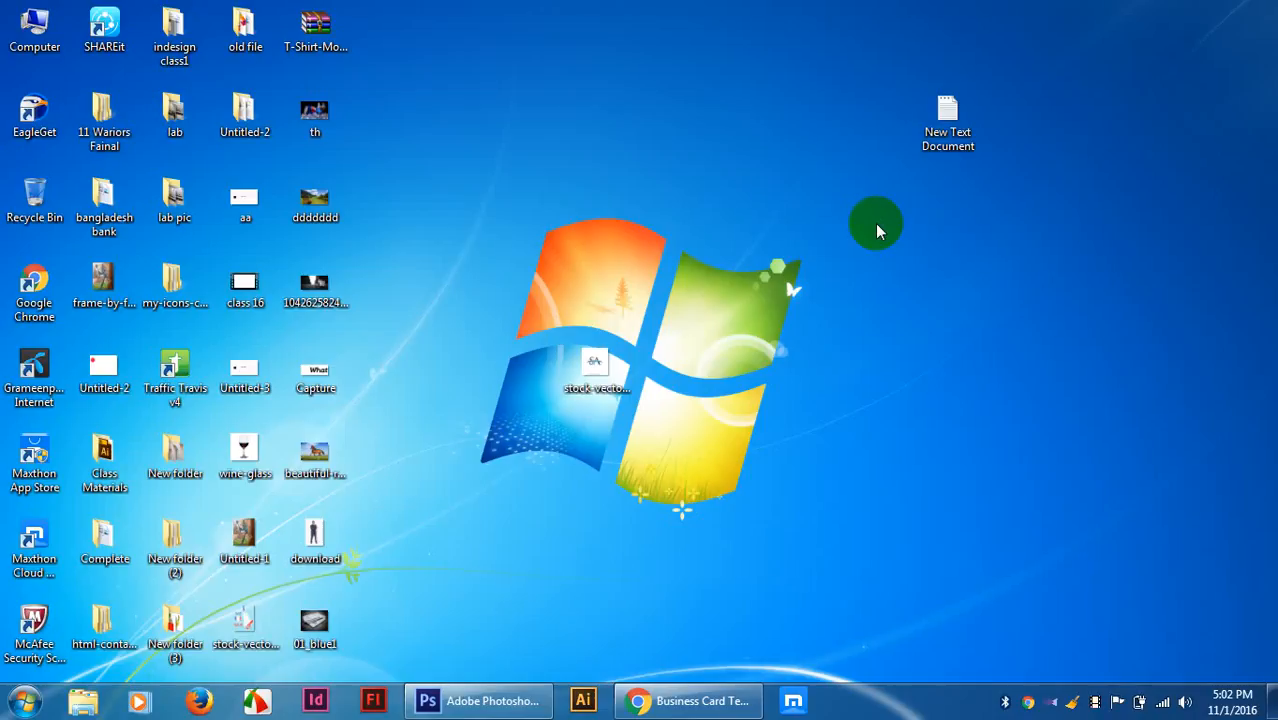
Restore the empty Adobe Photoshop window from the taskbar.
left_click(483, 699)
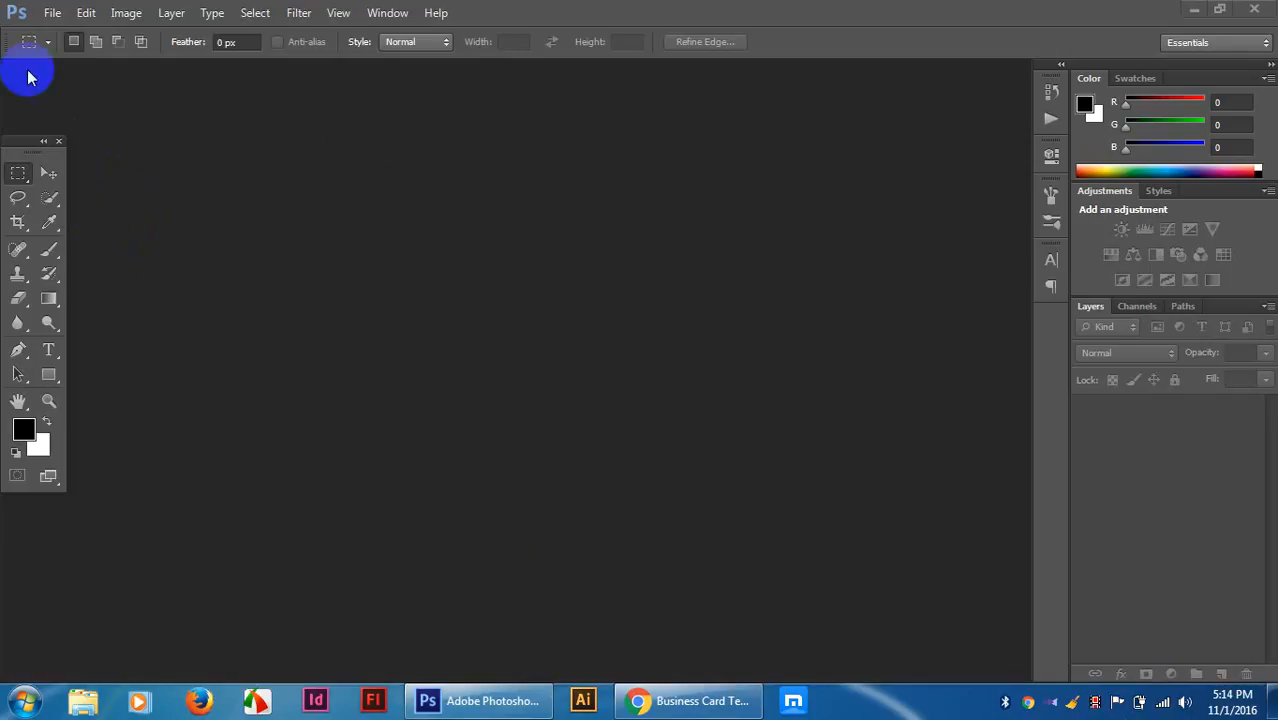
Start a new document sized 3.25 × 1.75 inches.
left_click(48, 13)
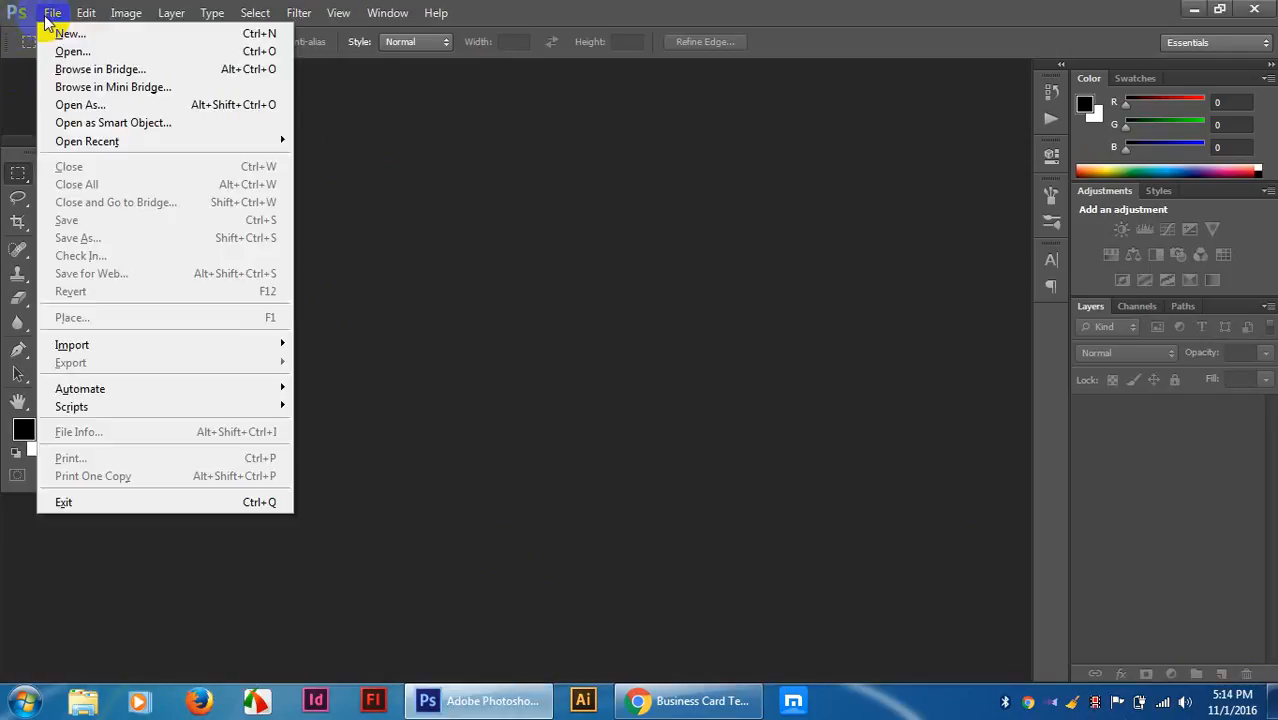
left_click(60, 34)
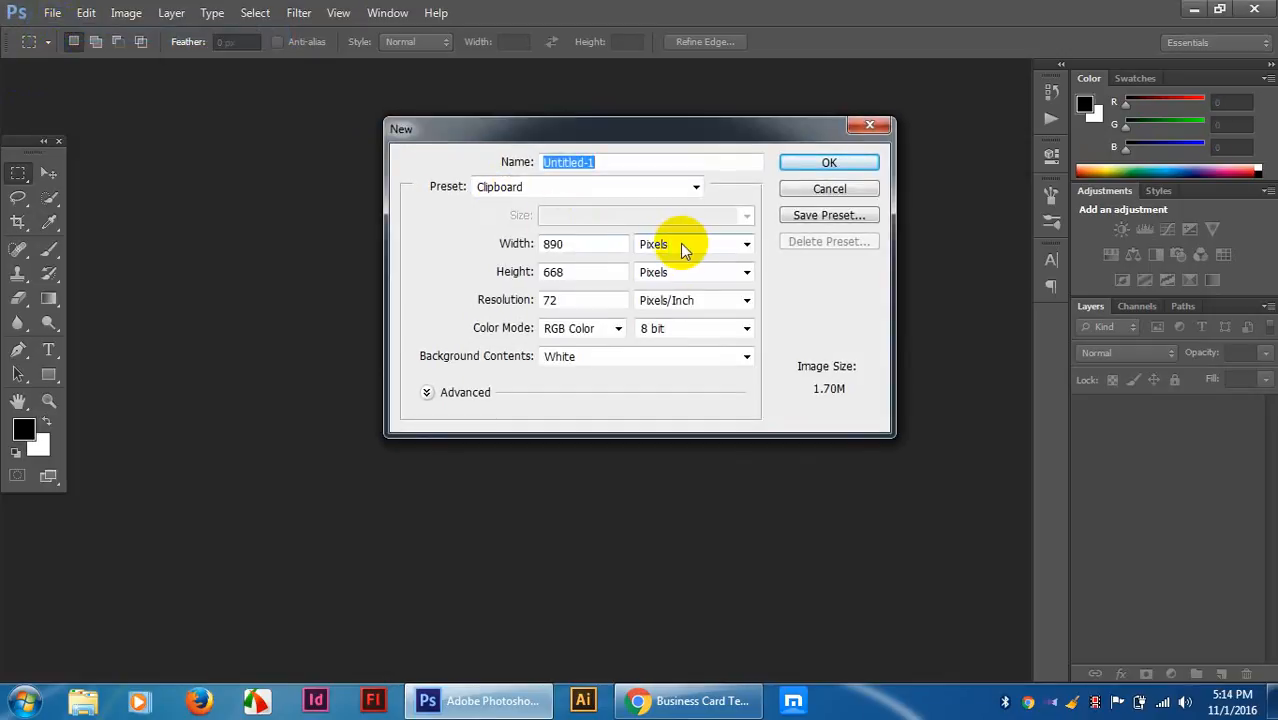
left_click(678, 246)
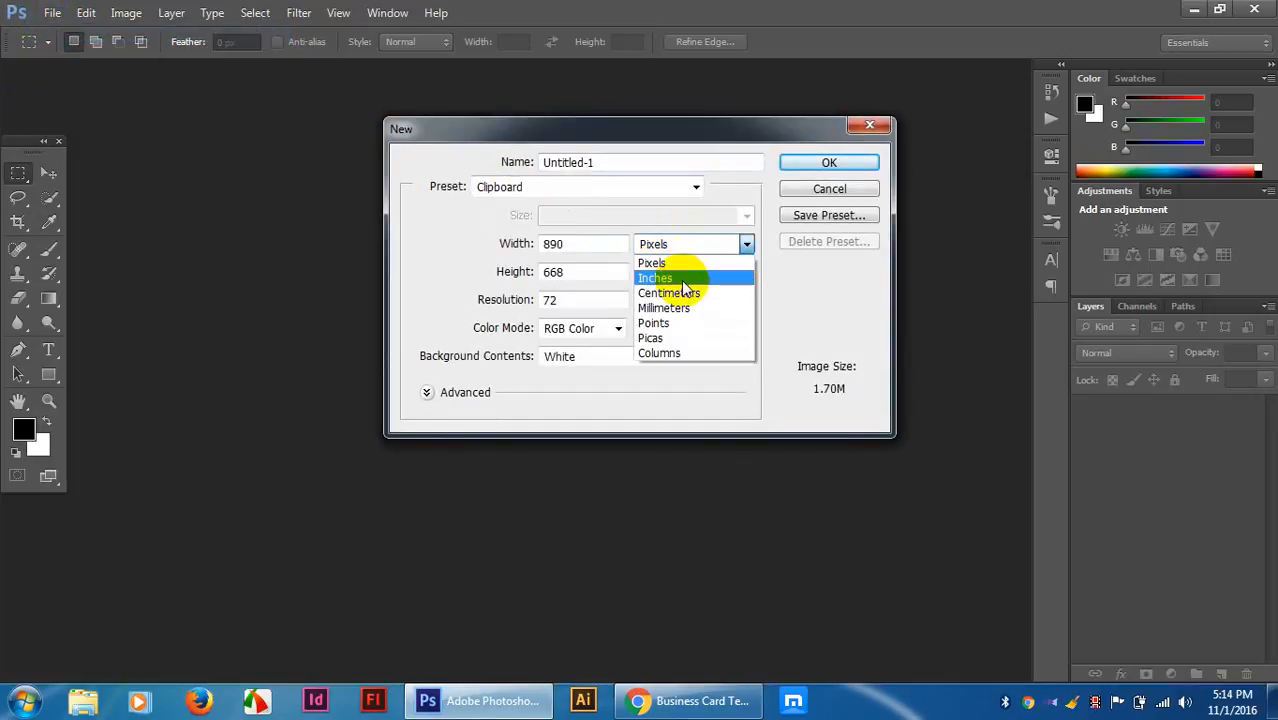
left_click(681, 280)
left_click(600, 244)
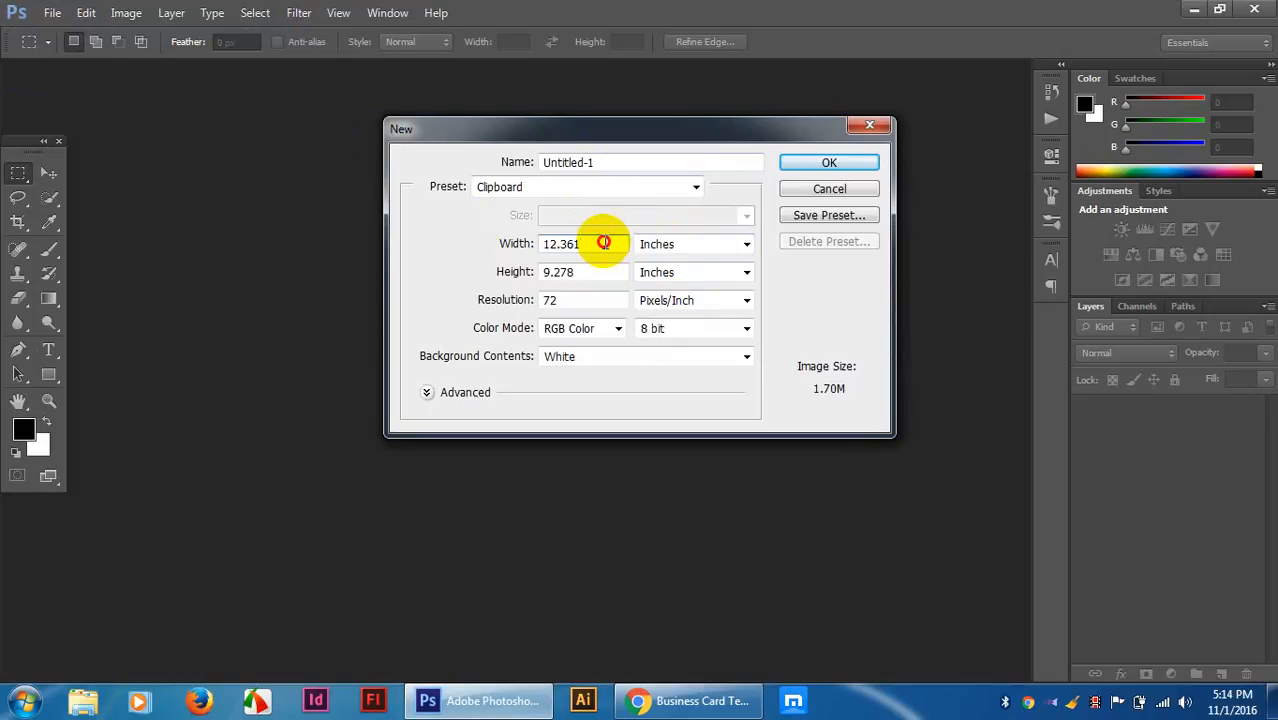
left_click_drag(604, 243, 448, 257)
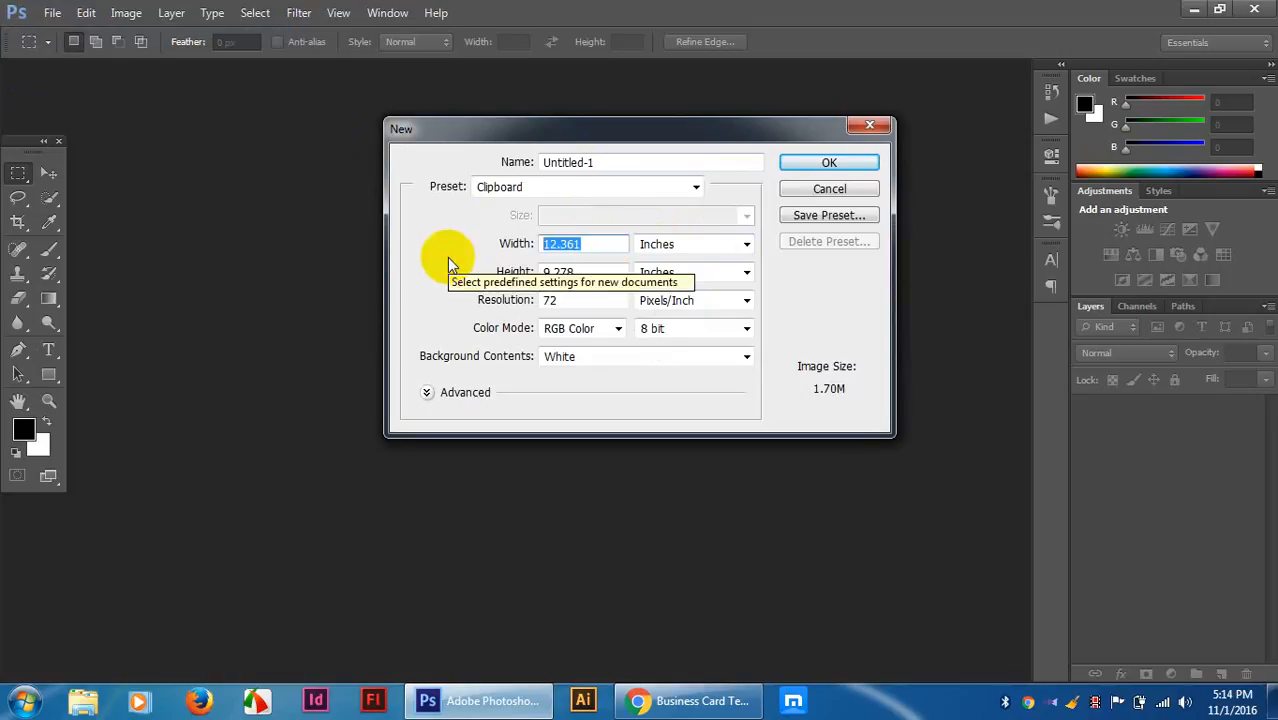
type("3.25")
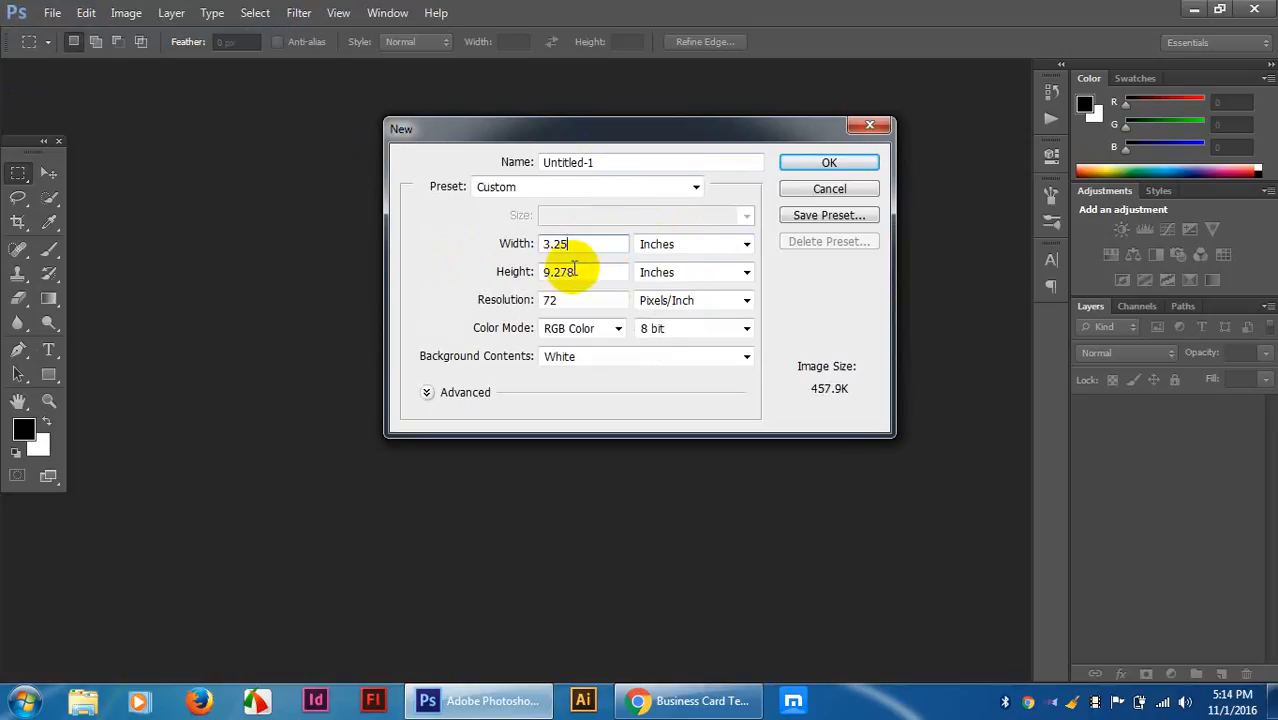
left_click_drag(600, 272, 462, 281)
type("1.75")
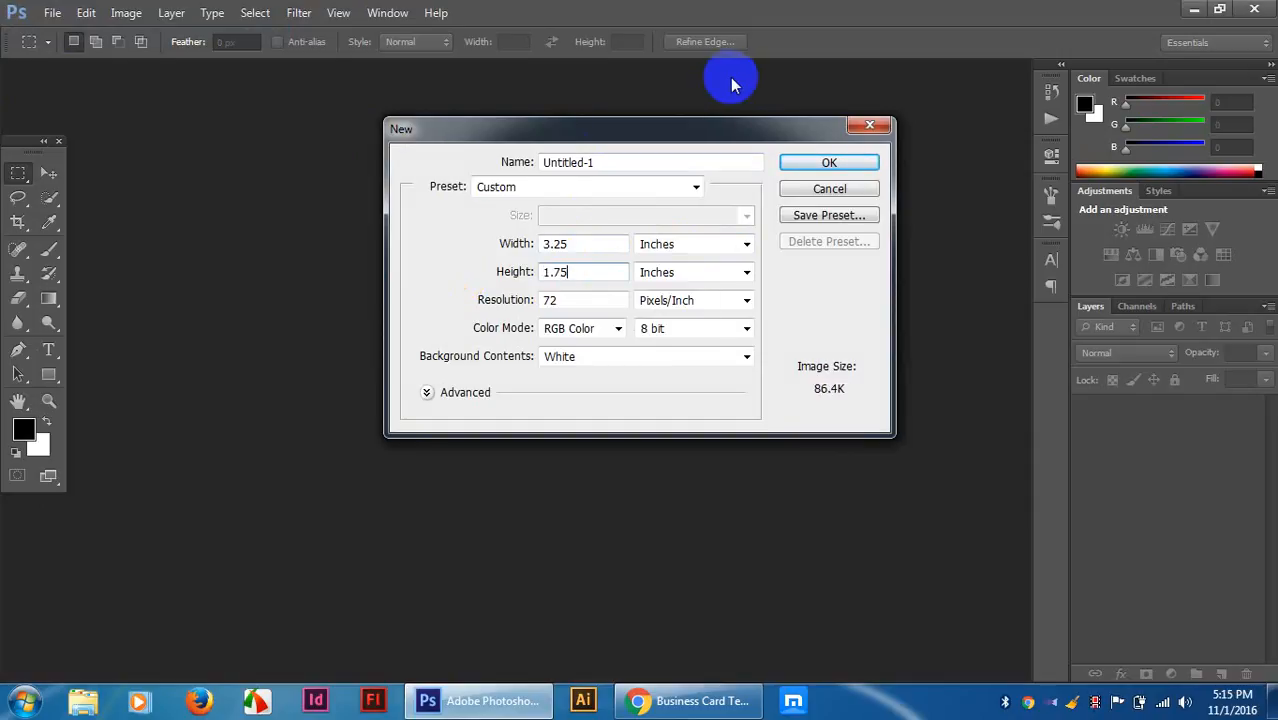
Set the new document to 300 pixels/inch in CMYK Color and create it.
left_click_drag(579, 293, 480, 309)
type("300")
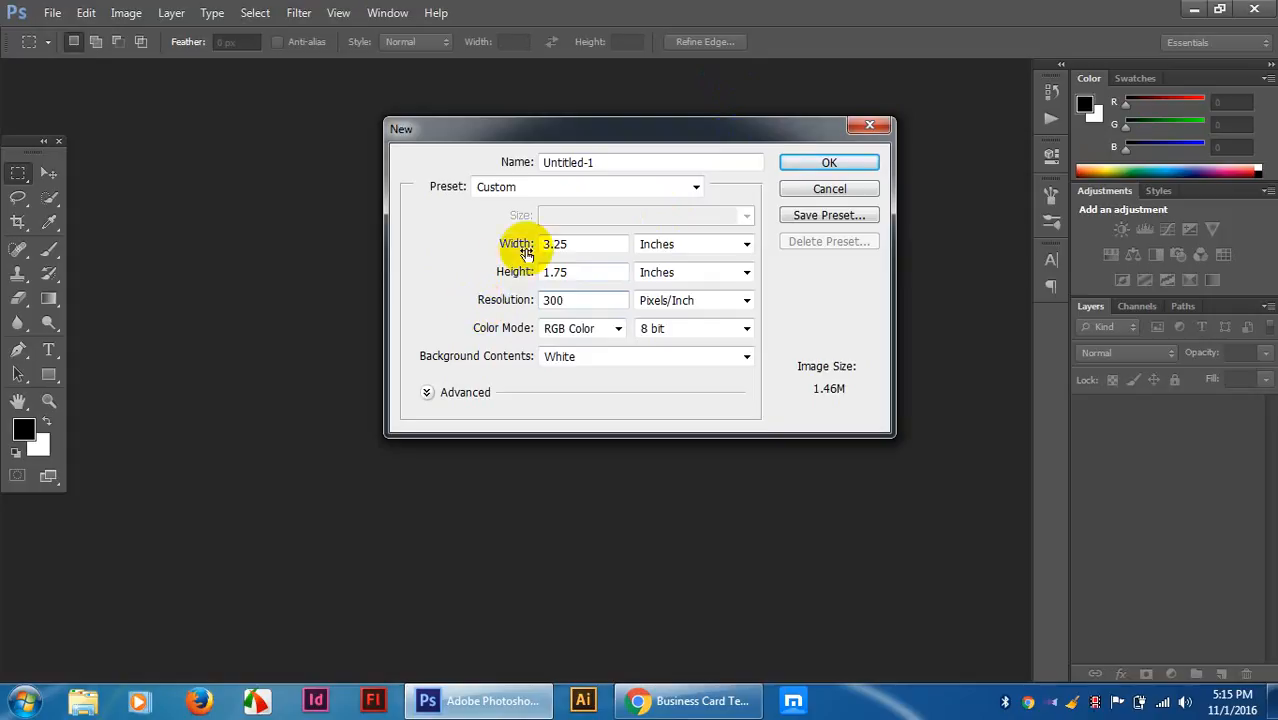
left_click(603, 330)
left_click(590, 392)
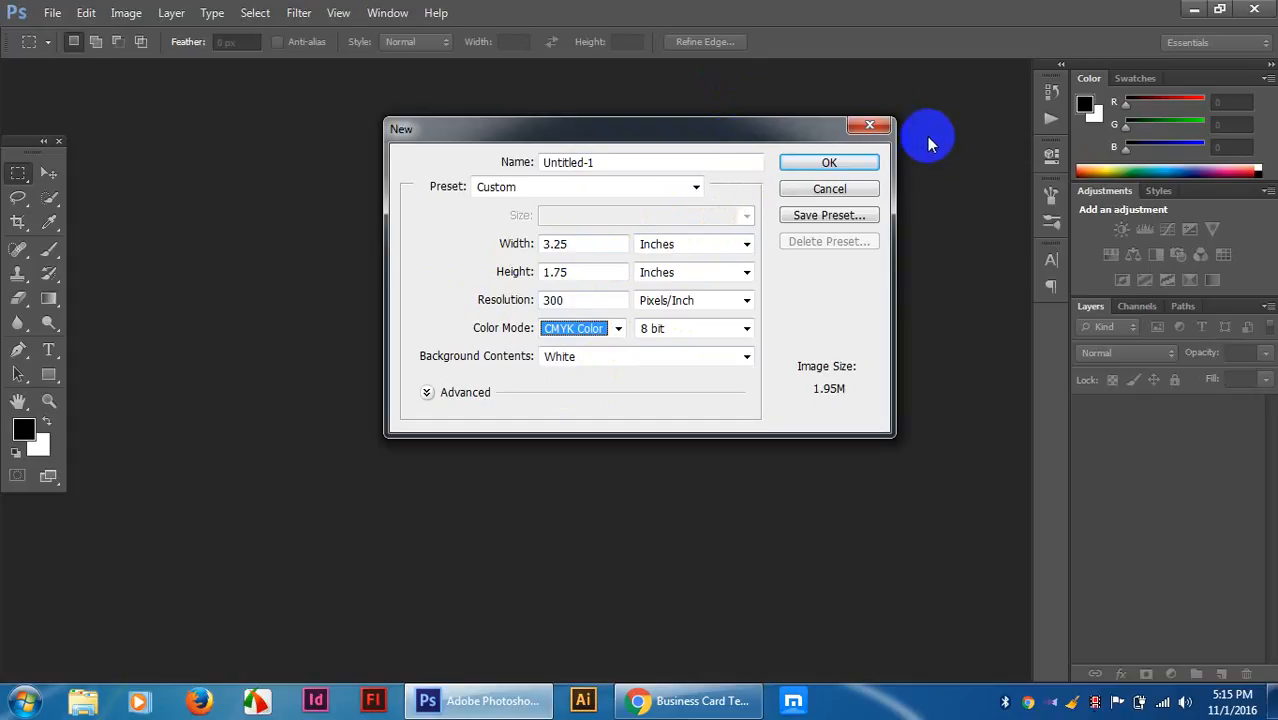
left_click(866, 164)
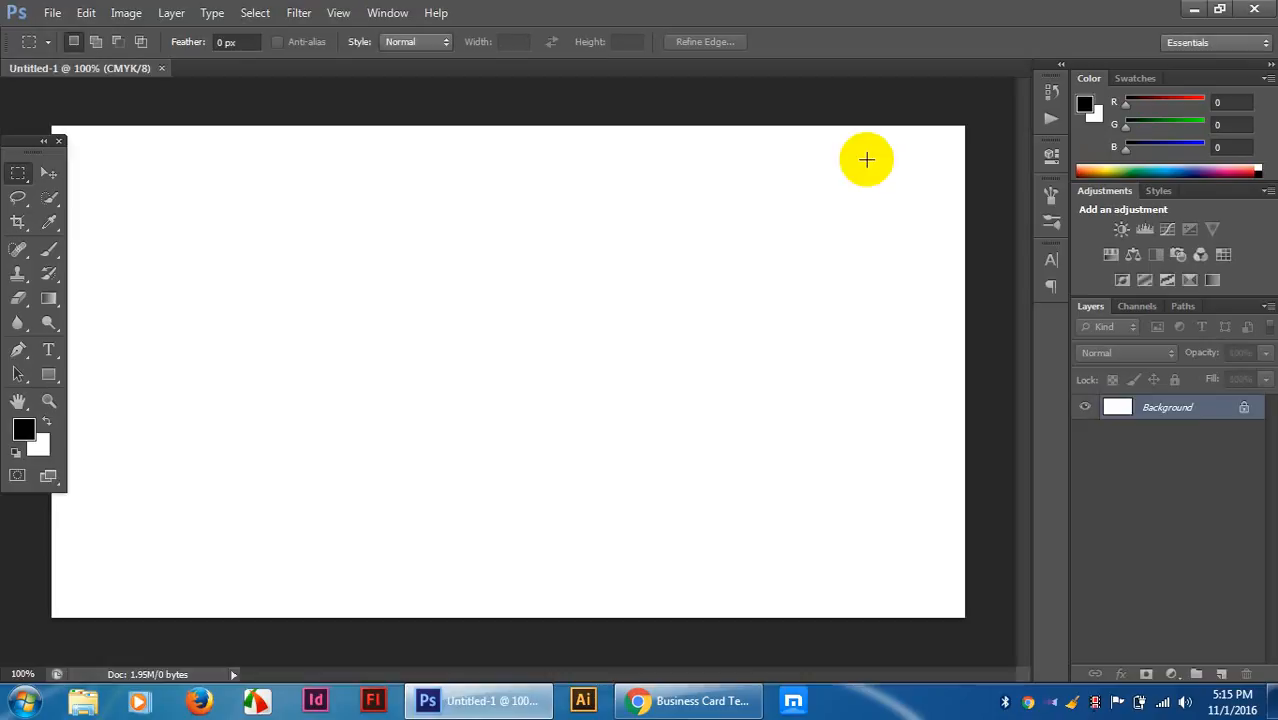
Zoom the blank card out to 50% and select the Move tool.
key("ctrl+minus")
key("ctrl+minus")
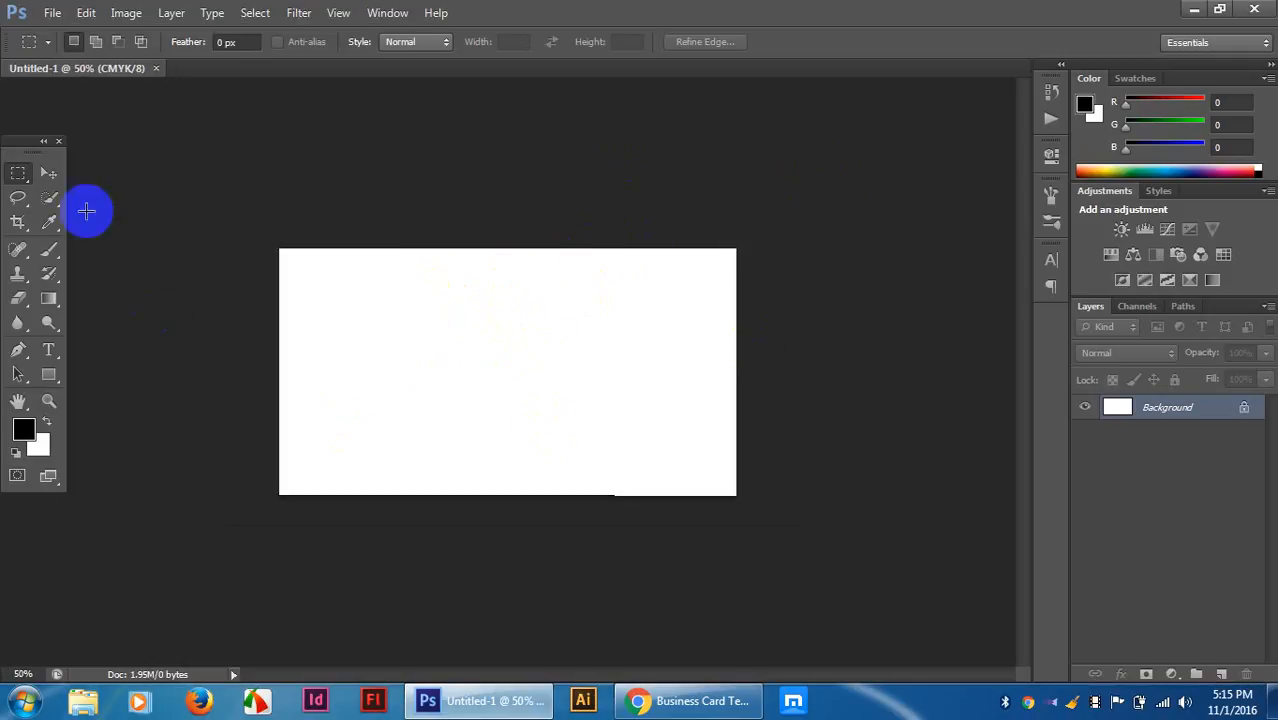
left_click(48, 174)
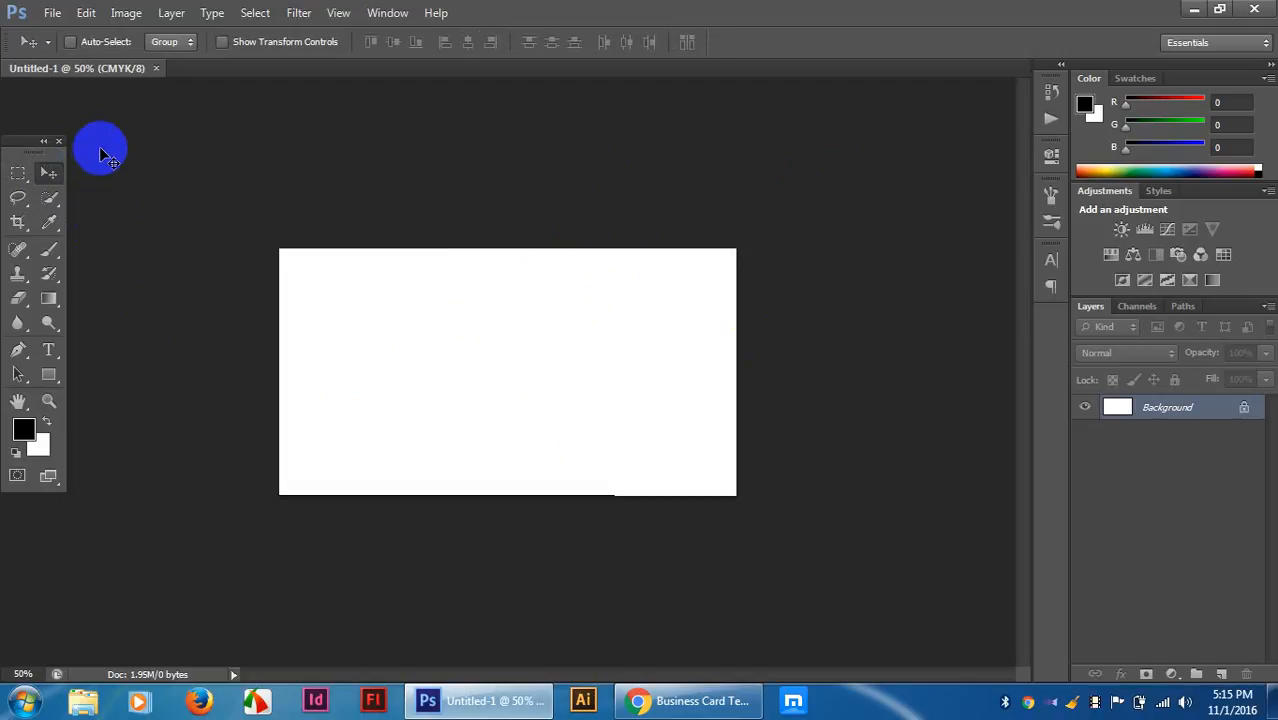
left_click(127, 13)
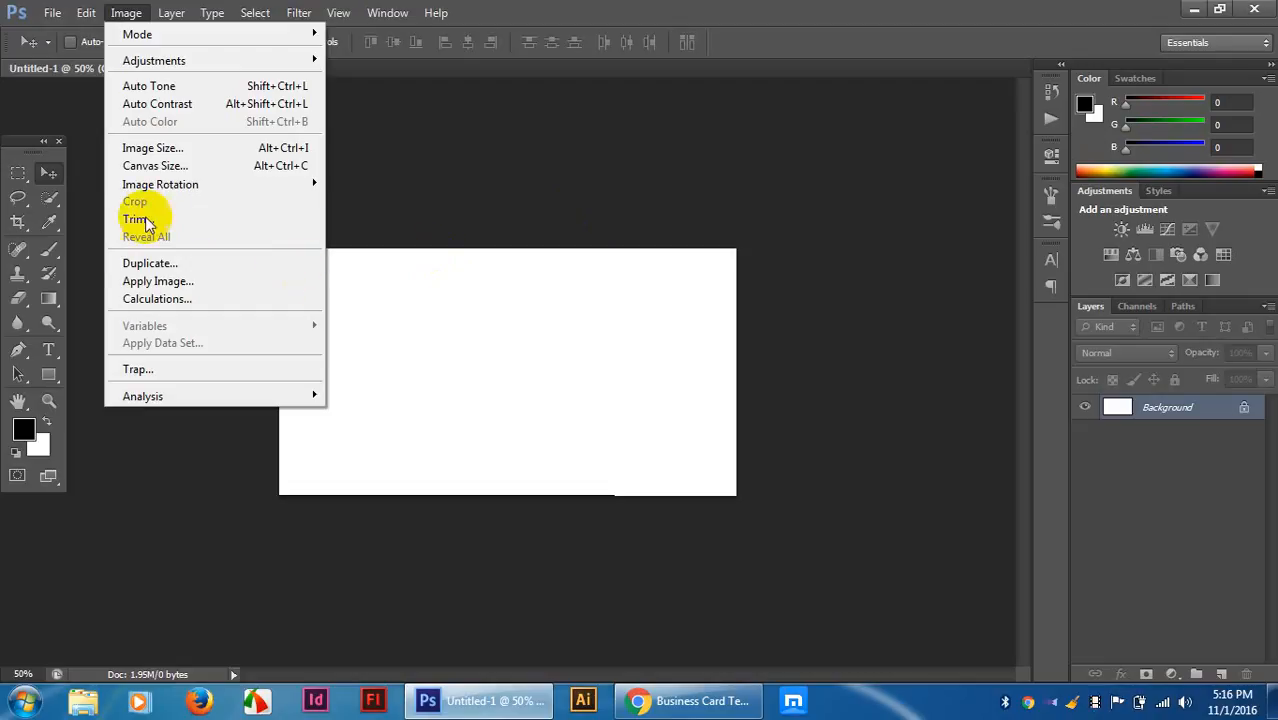
left_click(171, 168)
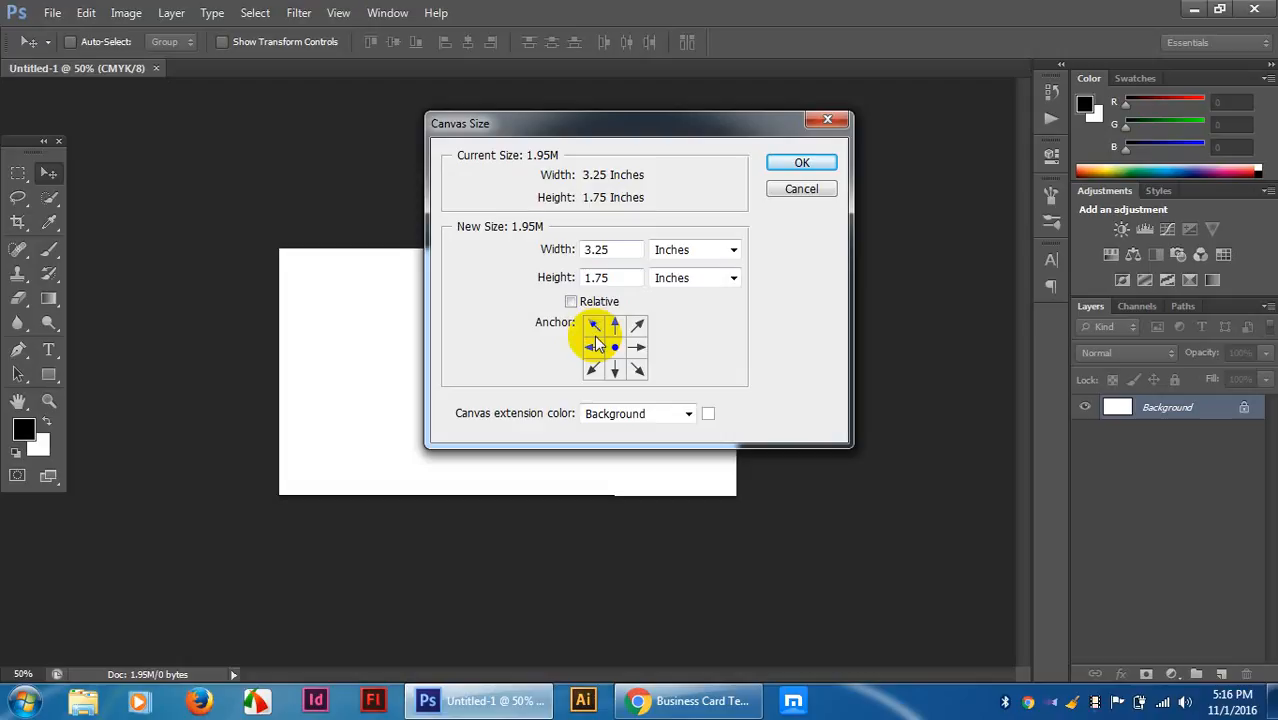
double_click(624, 254)
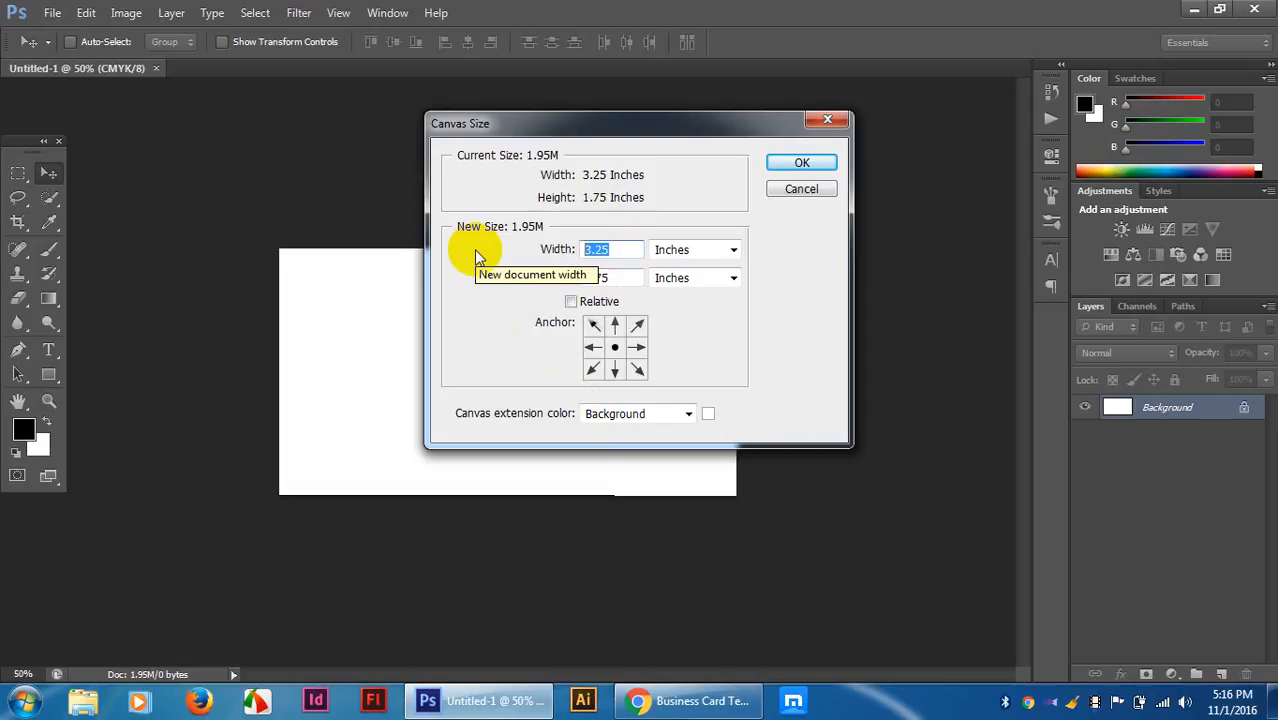
type("3.5")
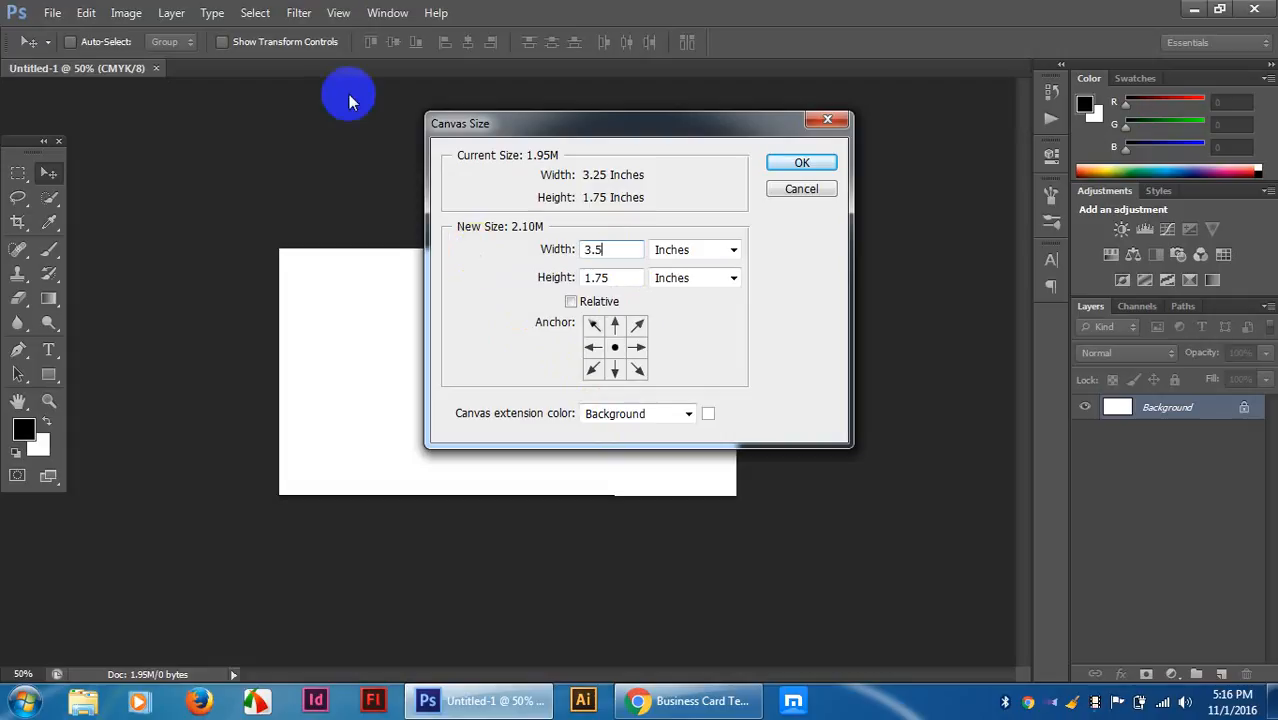
left_click(572, 302)
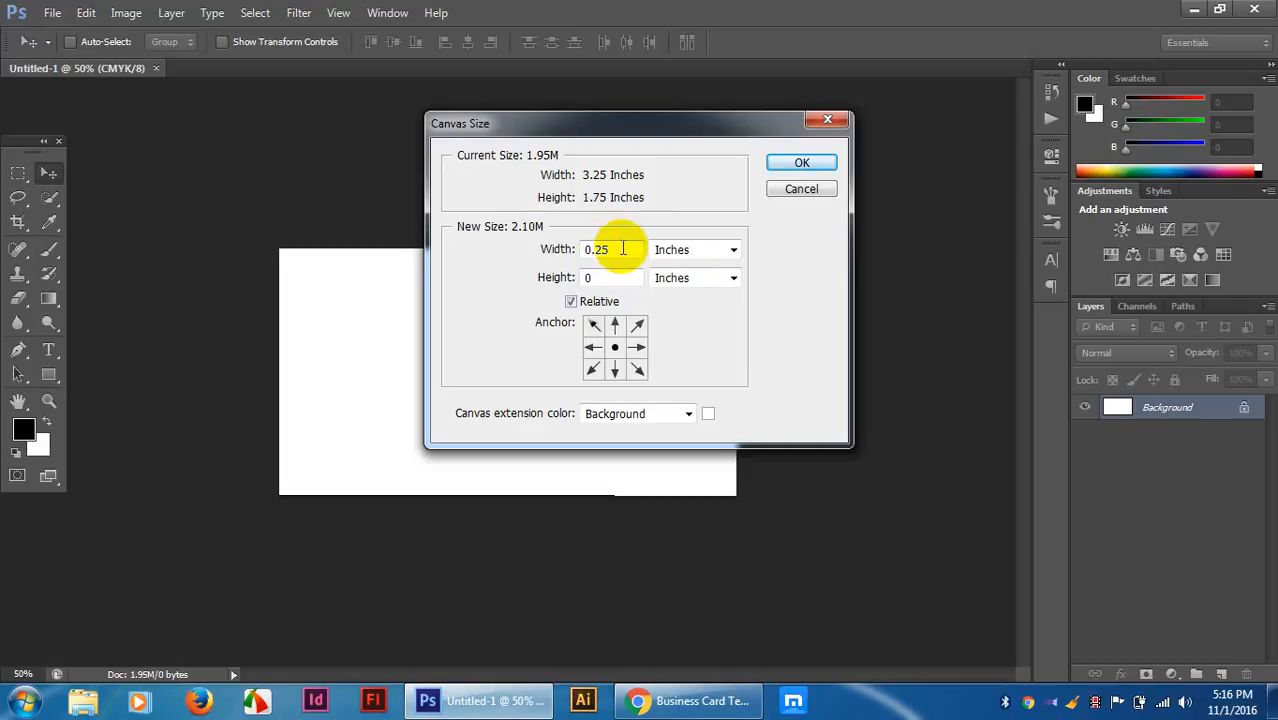
left_click(603, 273)
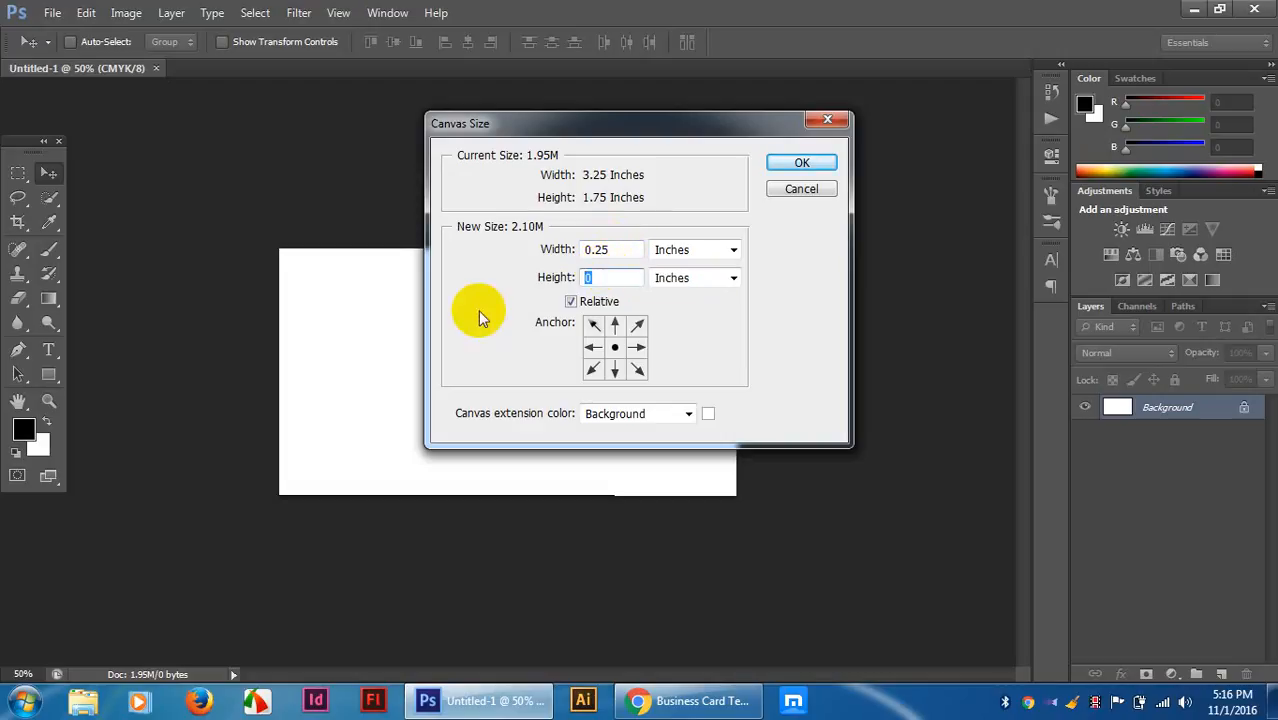
type(".25")
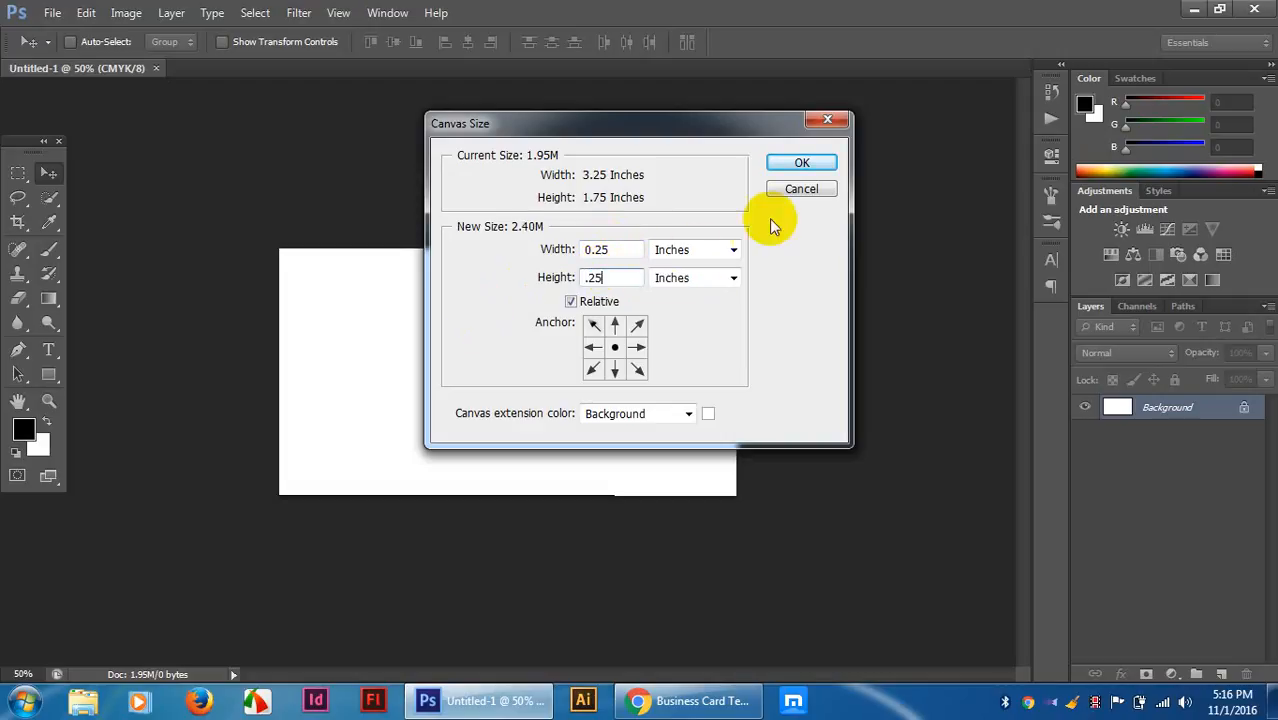
left_click(792, 166)
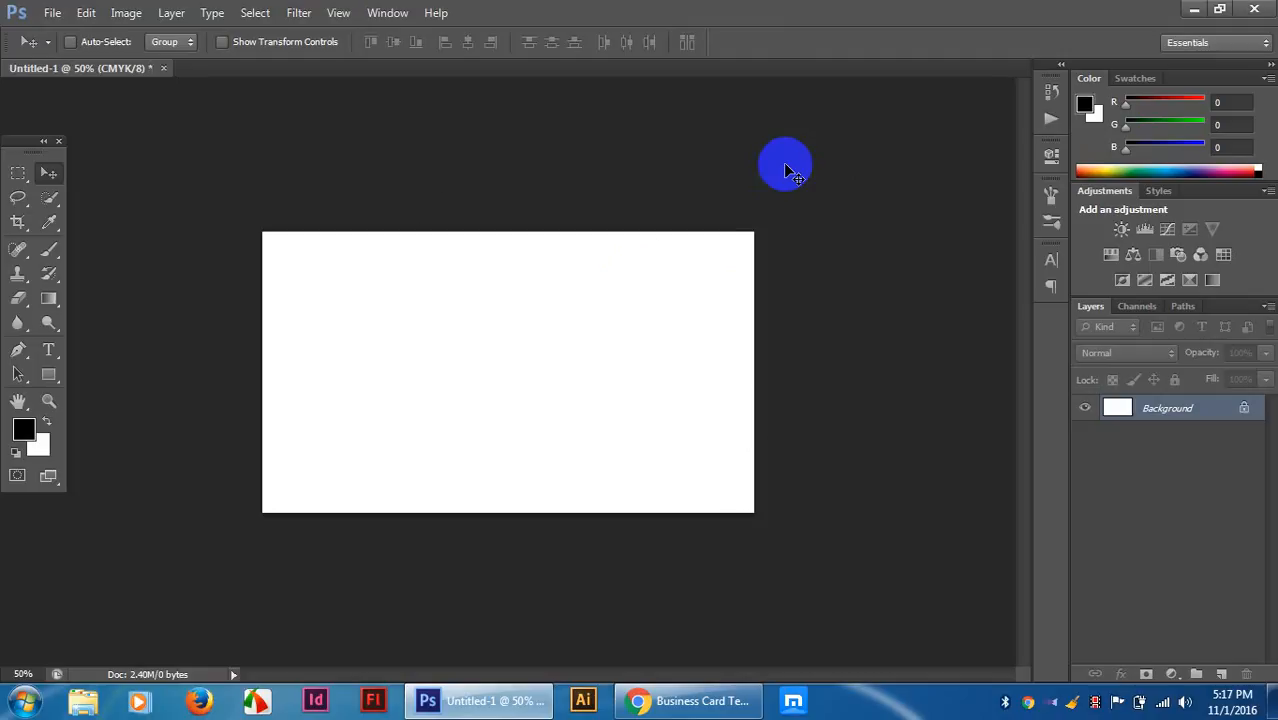
key("ctrl+z")
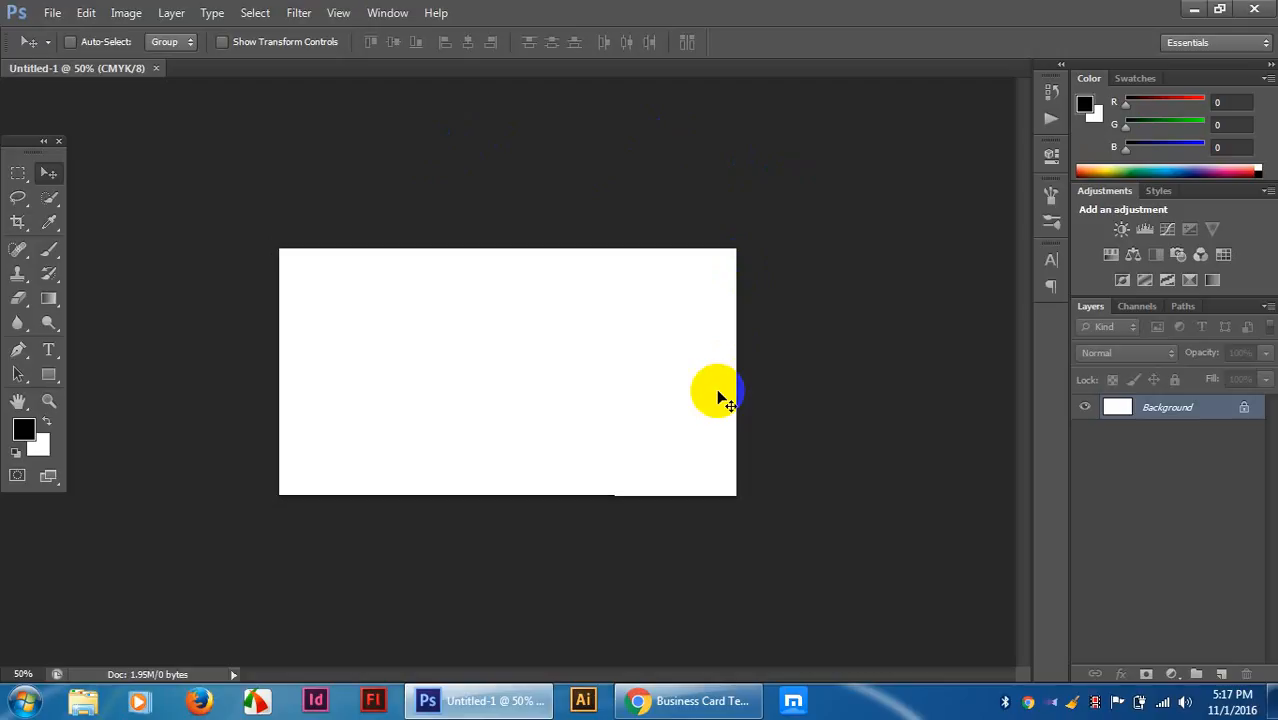
Show rulers and set guides on the card's top, left, right and bottom edges.
key("ctrl+r")
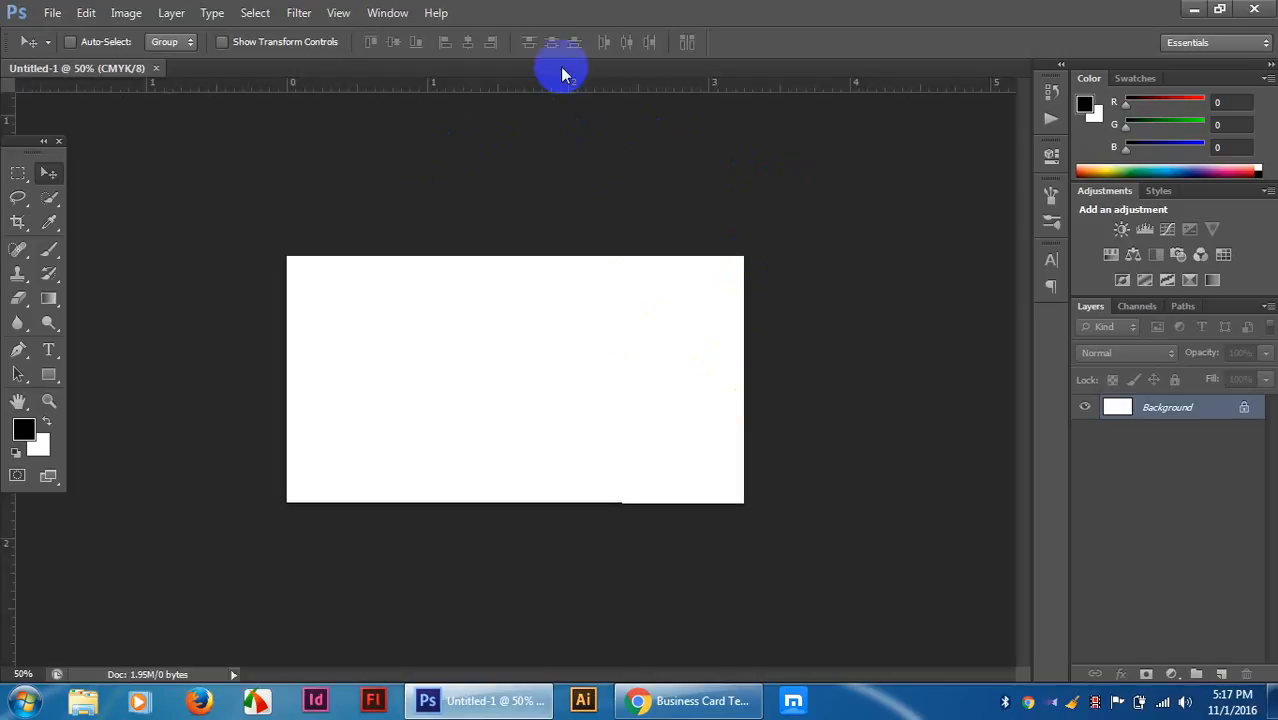
left_click_drag(564, 84, 589, 256)
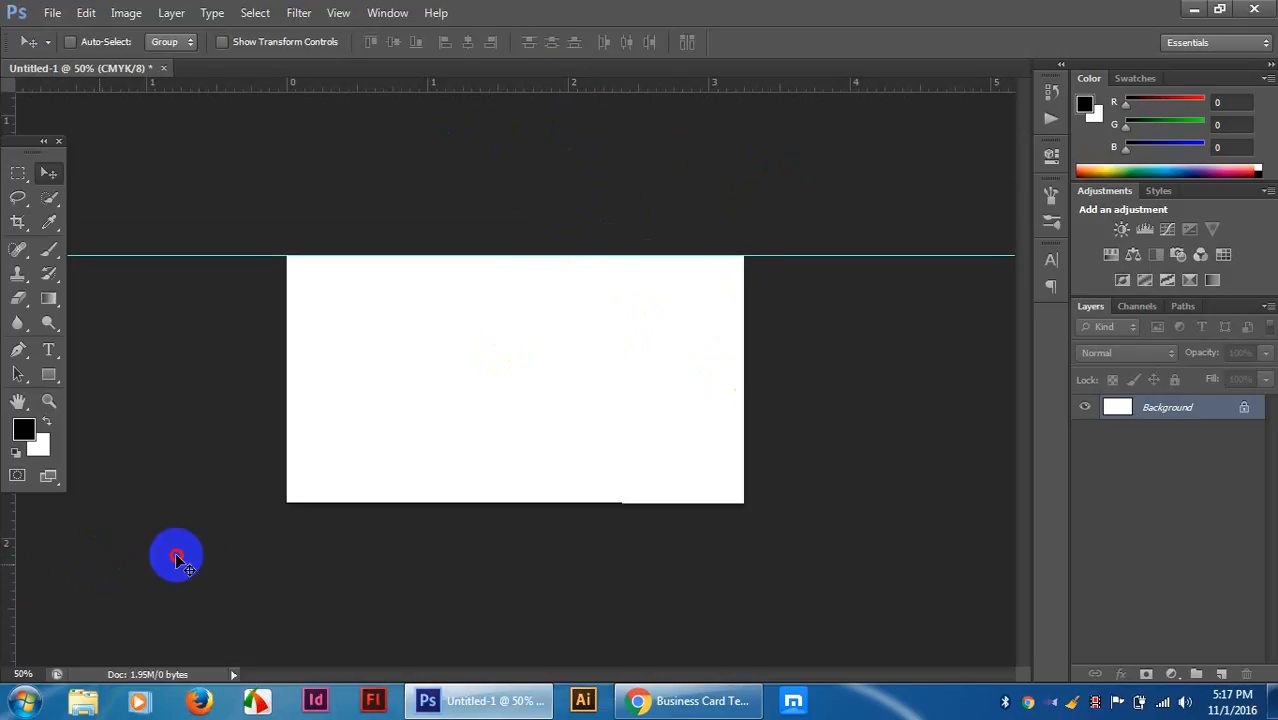
left_click_drag(14, 583, 288, 581)
left_click_drag(14, 587, 743, 622)
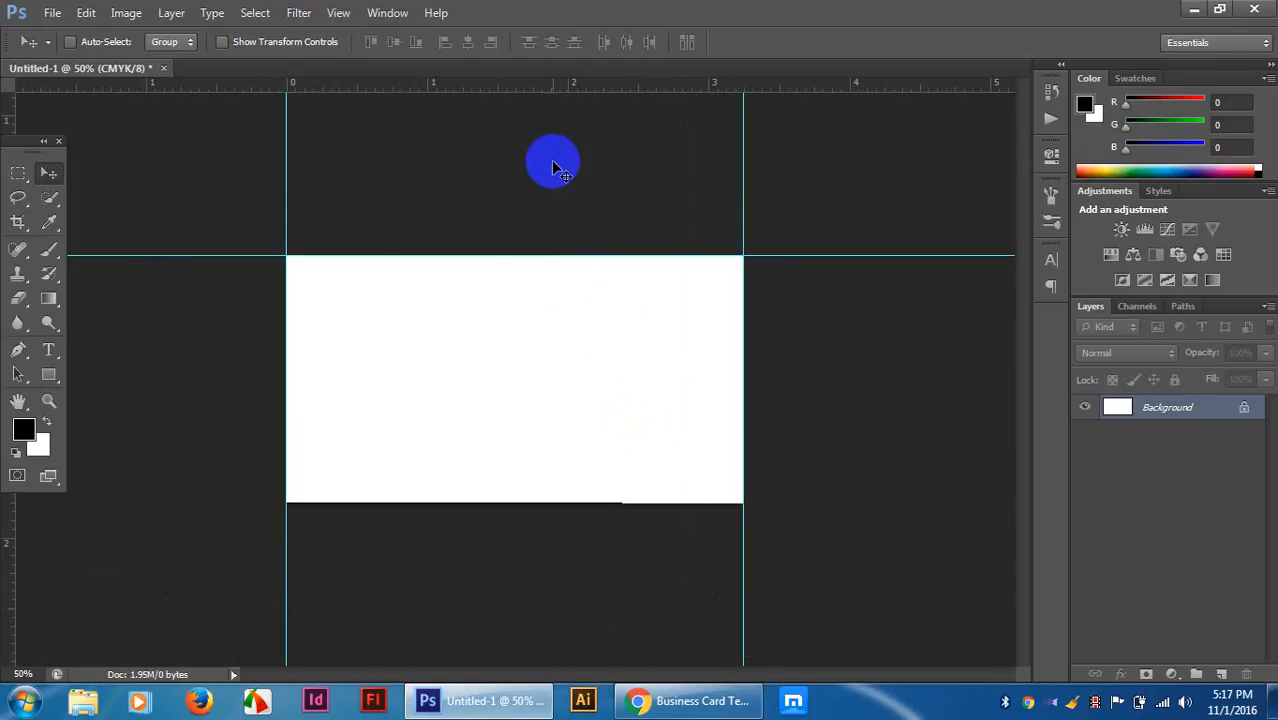
left_click_drag(557, 97, 642, 502)
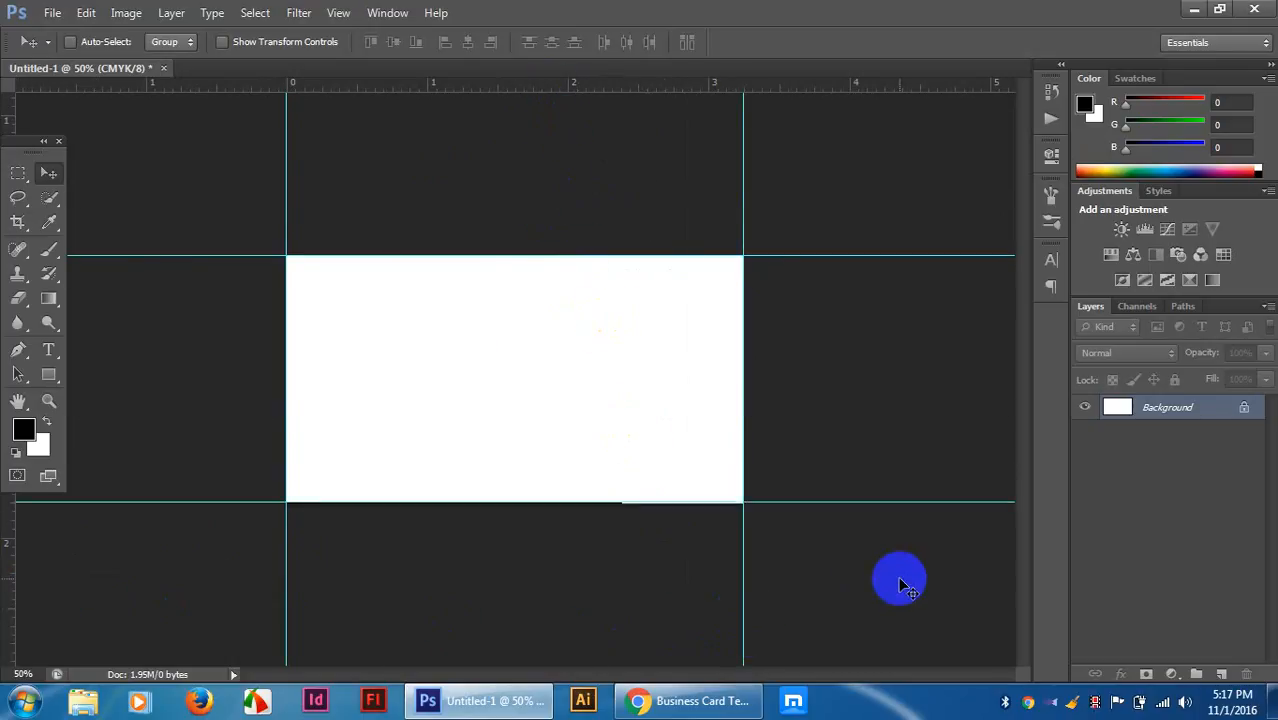
left_click(126, 12)
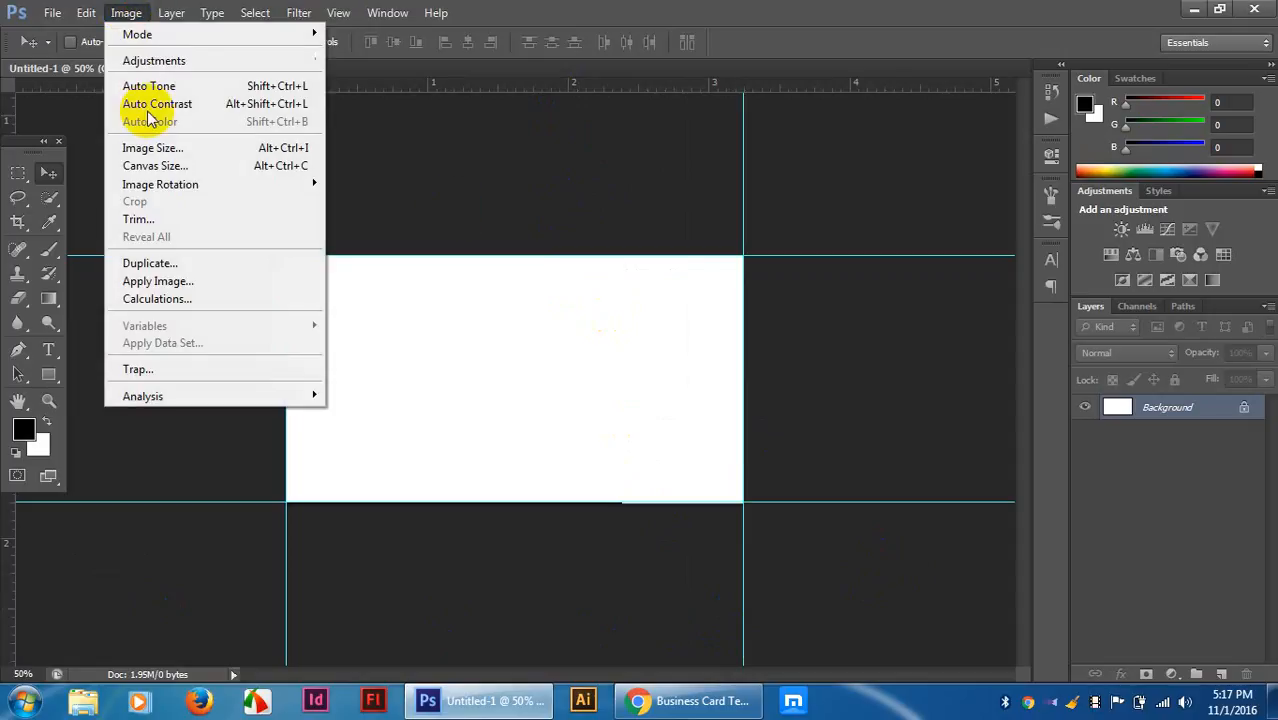
Enlarge the canvas by 0.25 inch in both width and height.
left_click(168, 165)
double_click(612, 251)
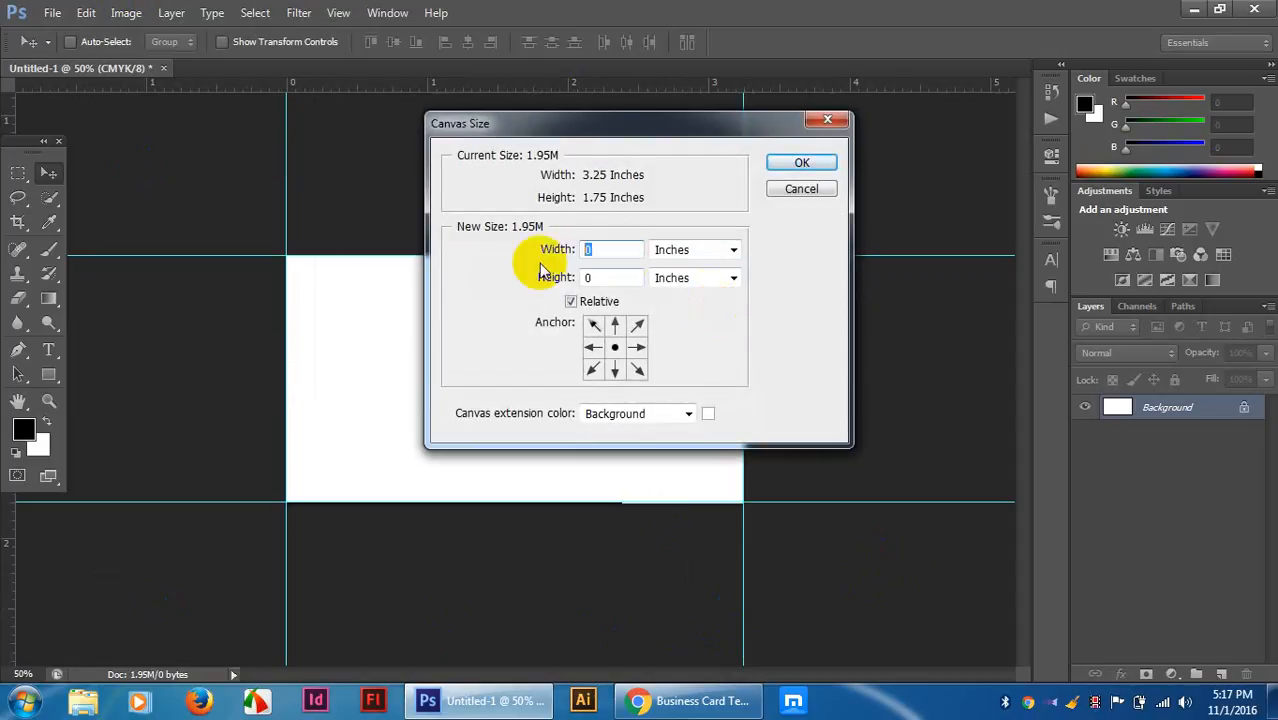
type(".25")
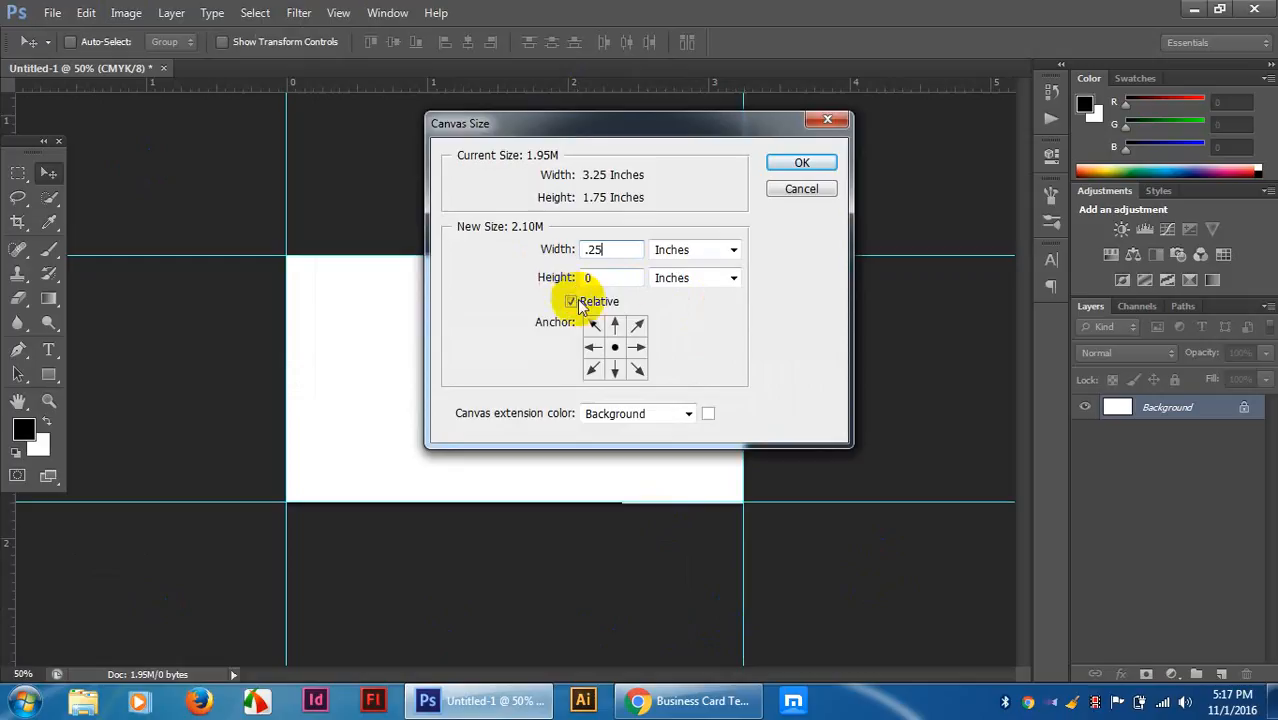
left_click(623, 281)
type(".25")
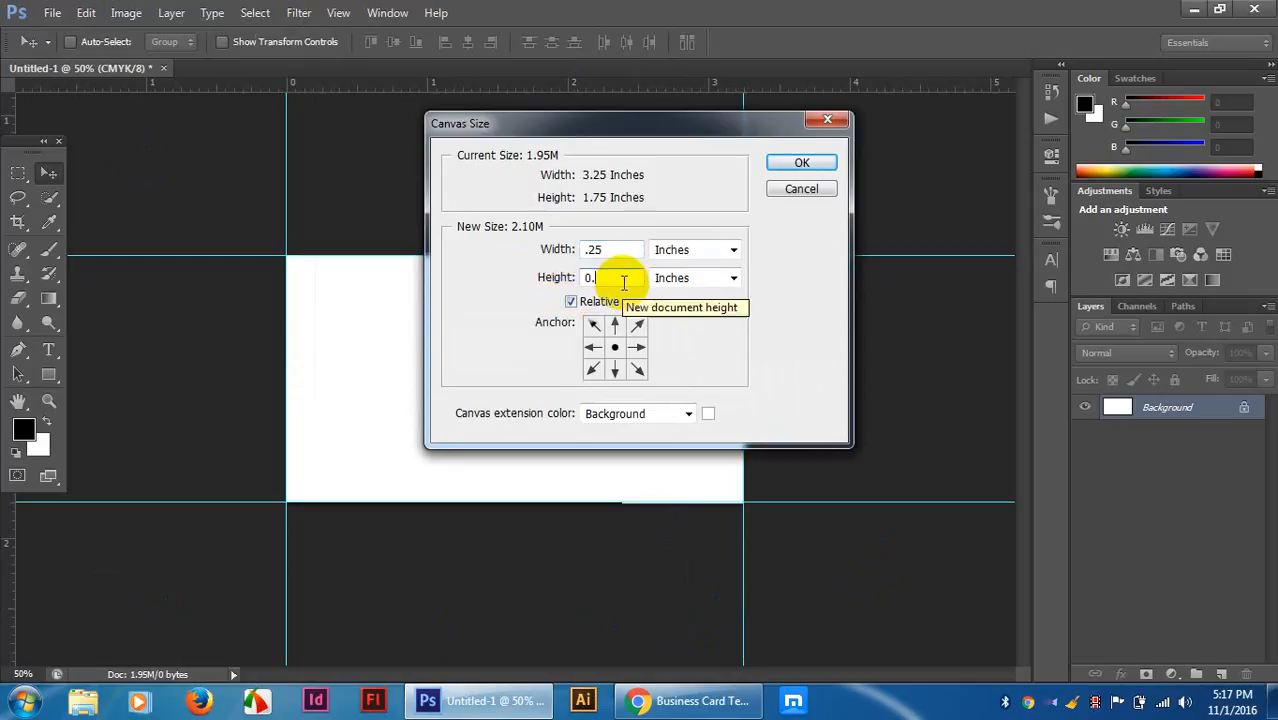
left_click(801, 163)
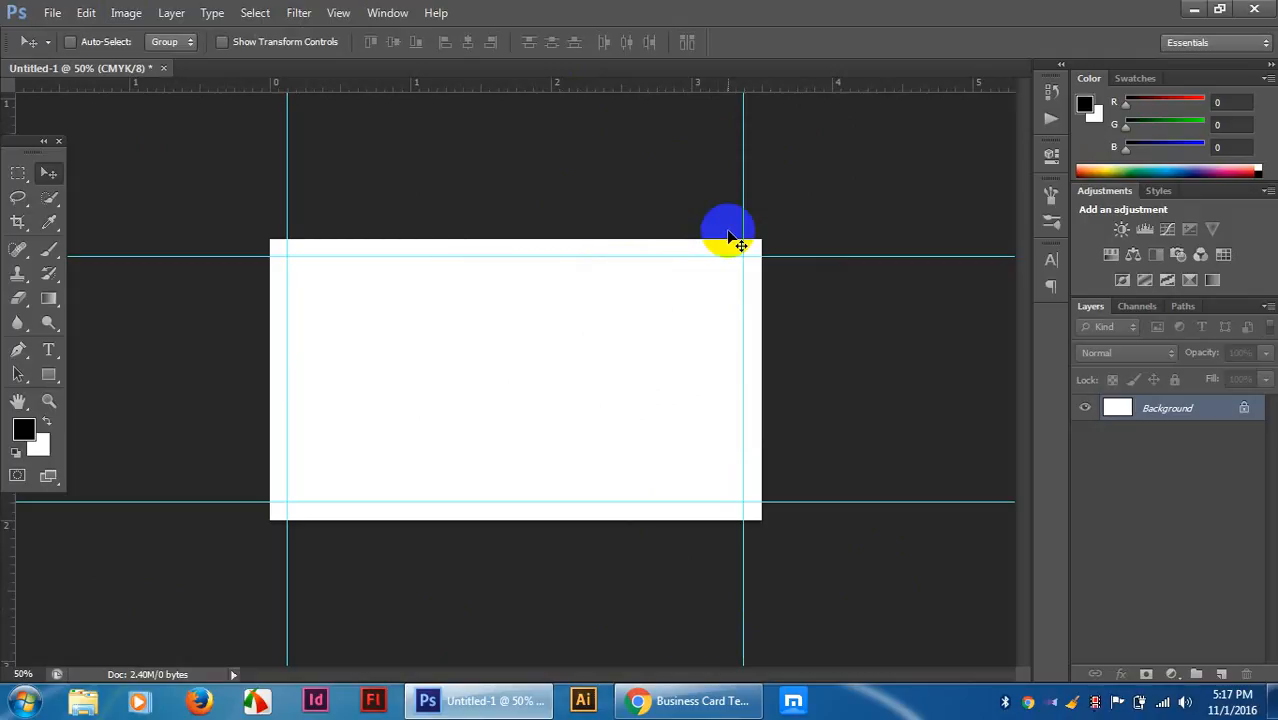
Place guides along the enlarged canvas's top, bottom and side edges.
left_click_drag(600, 84, 622, 230)
left_click_drag(559, 83, 658, 525)
left_click_drag(14, 583, 265, 568)
left_click_drag(9, 600, 762, 600)
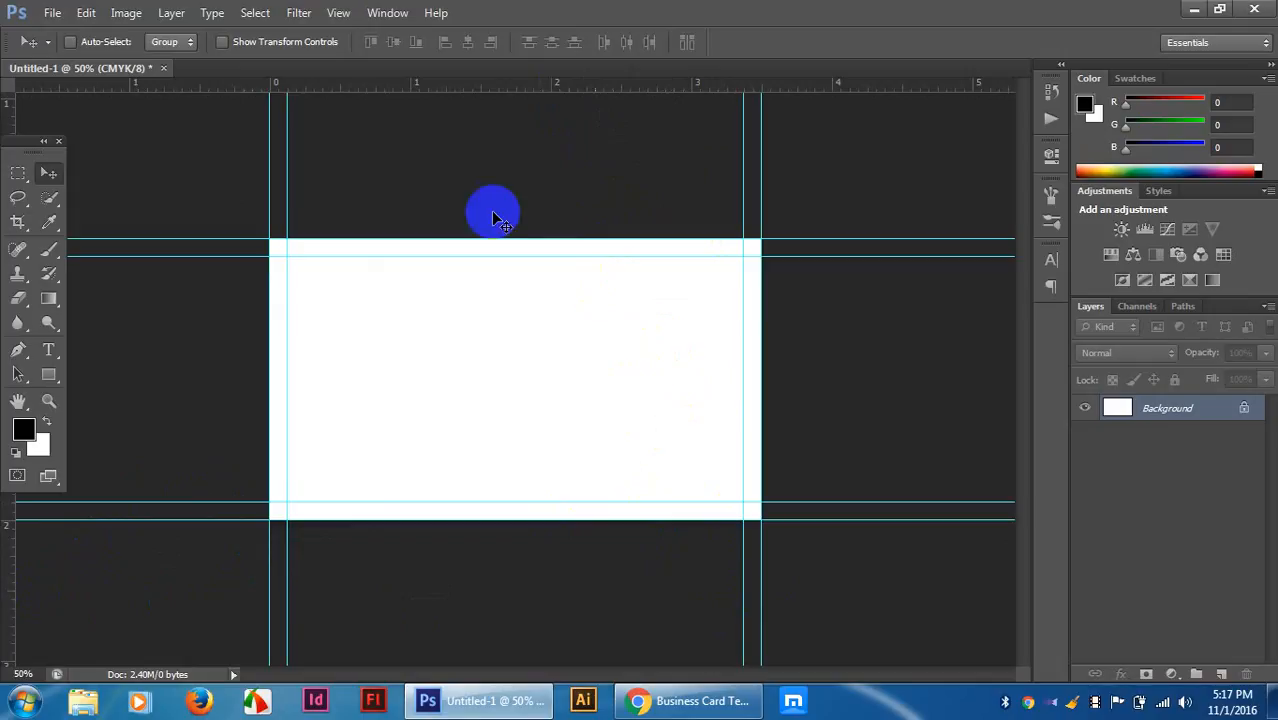
Add another 0.25 inch to the canvas width and height in Canvas Size.
left_click(125, 13)
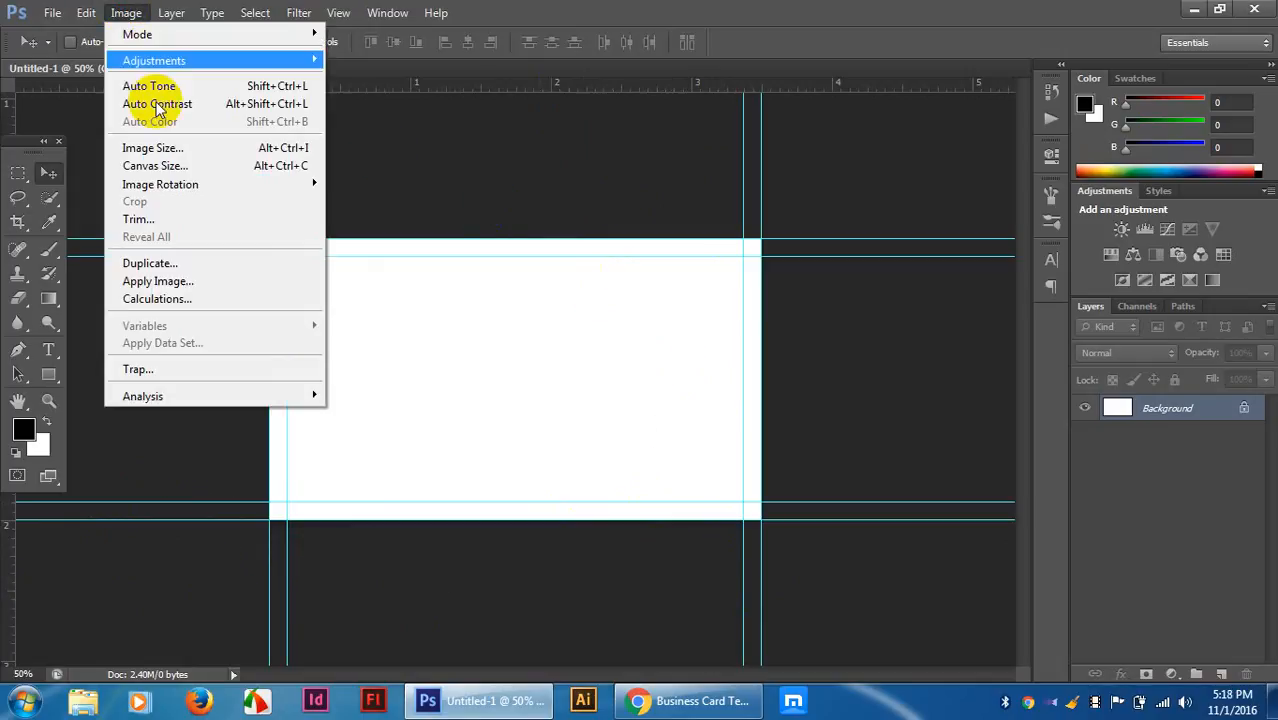
left_click(160, 166)
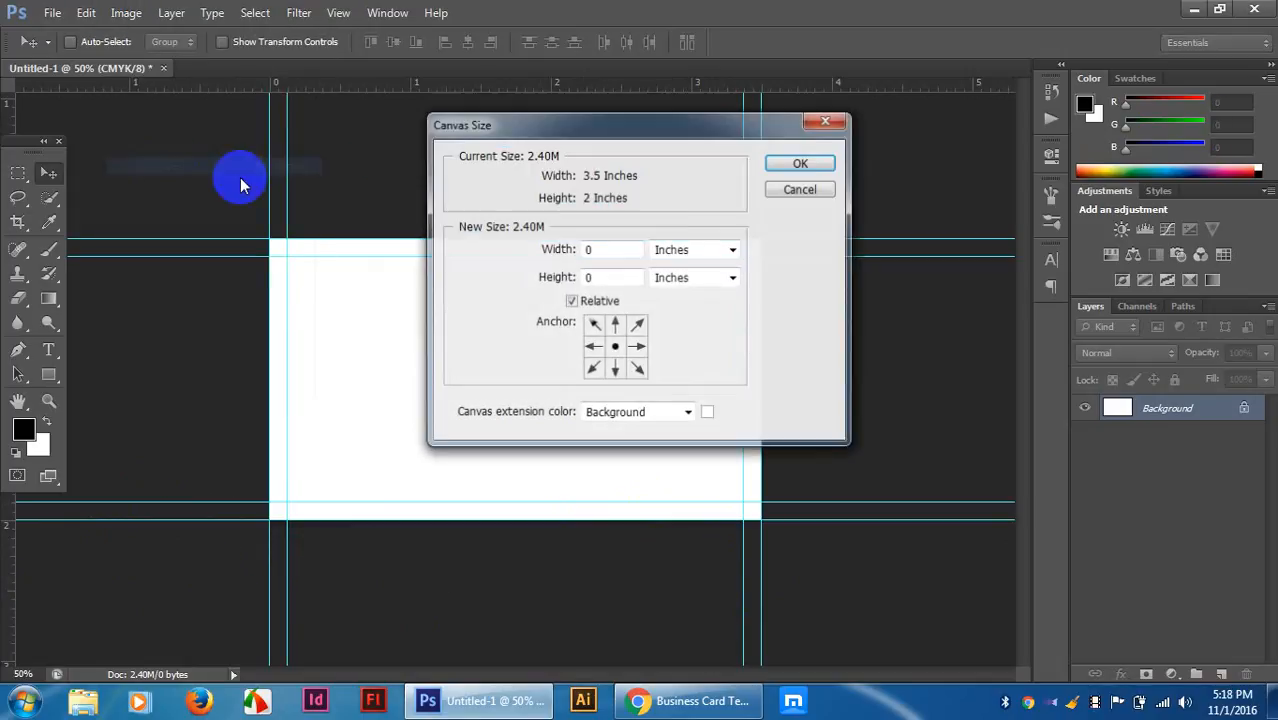
double_click(620, 250)
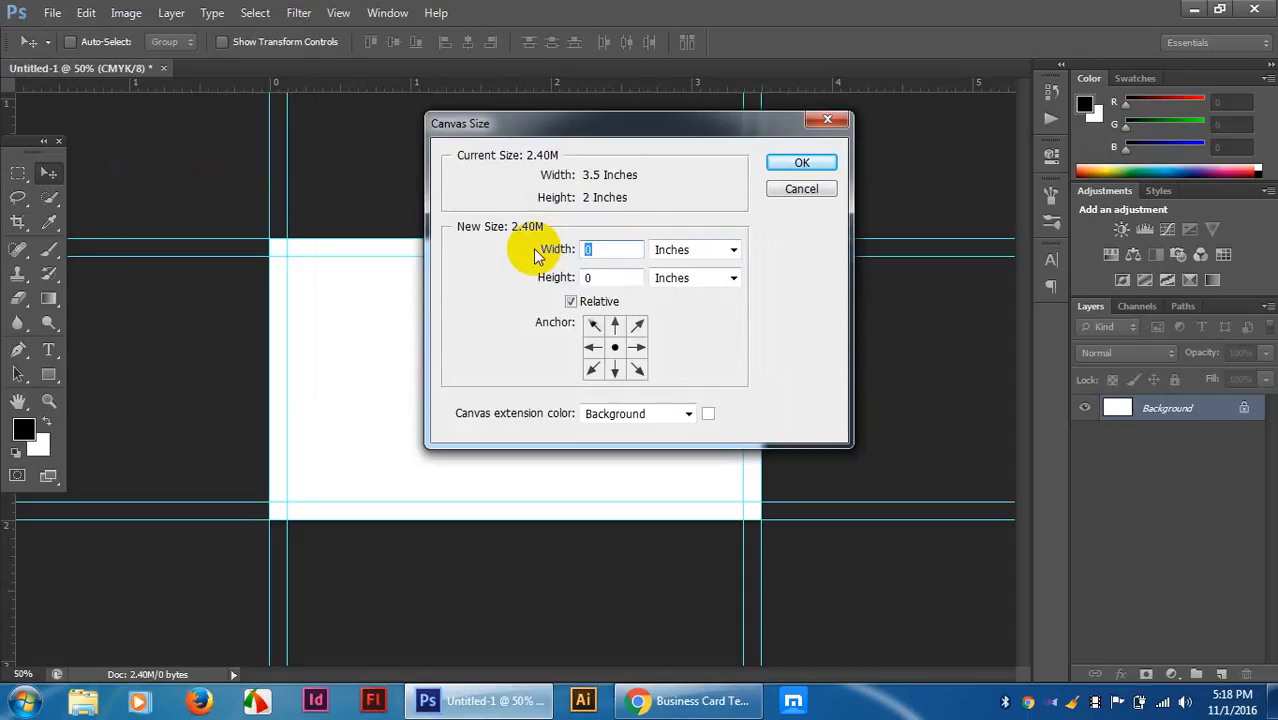
type(".25")
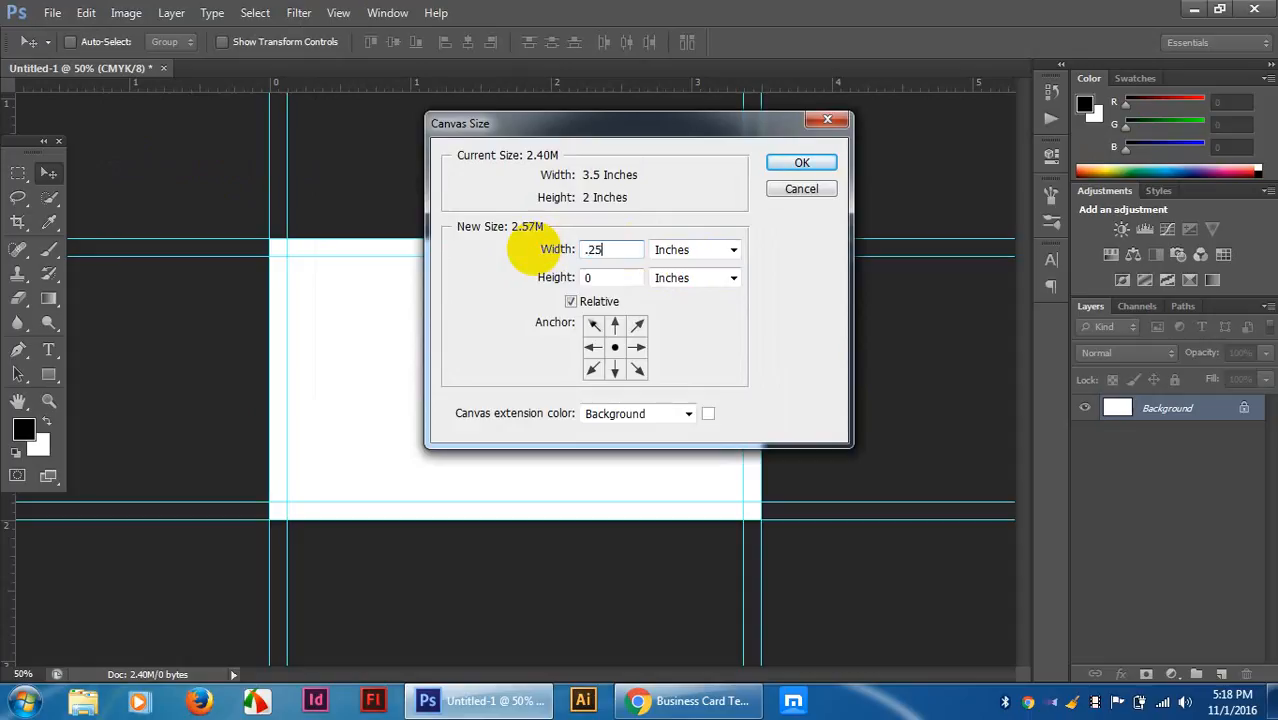
double_click(610, 278)
type(".25")
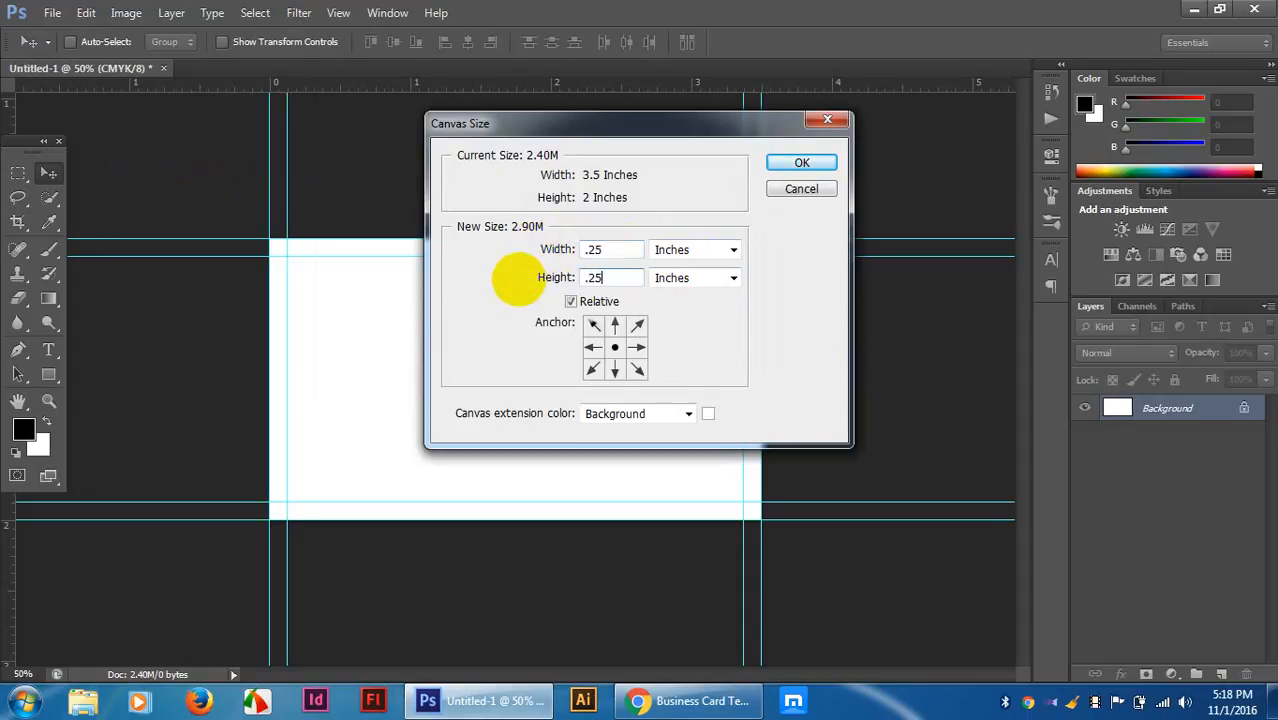
left_click(810, 170)
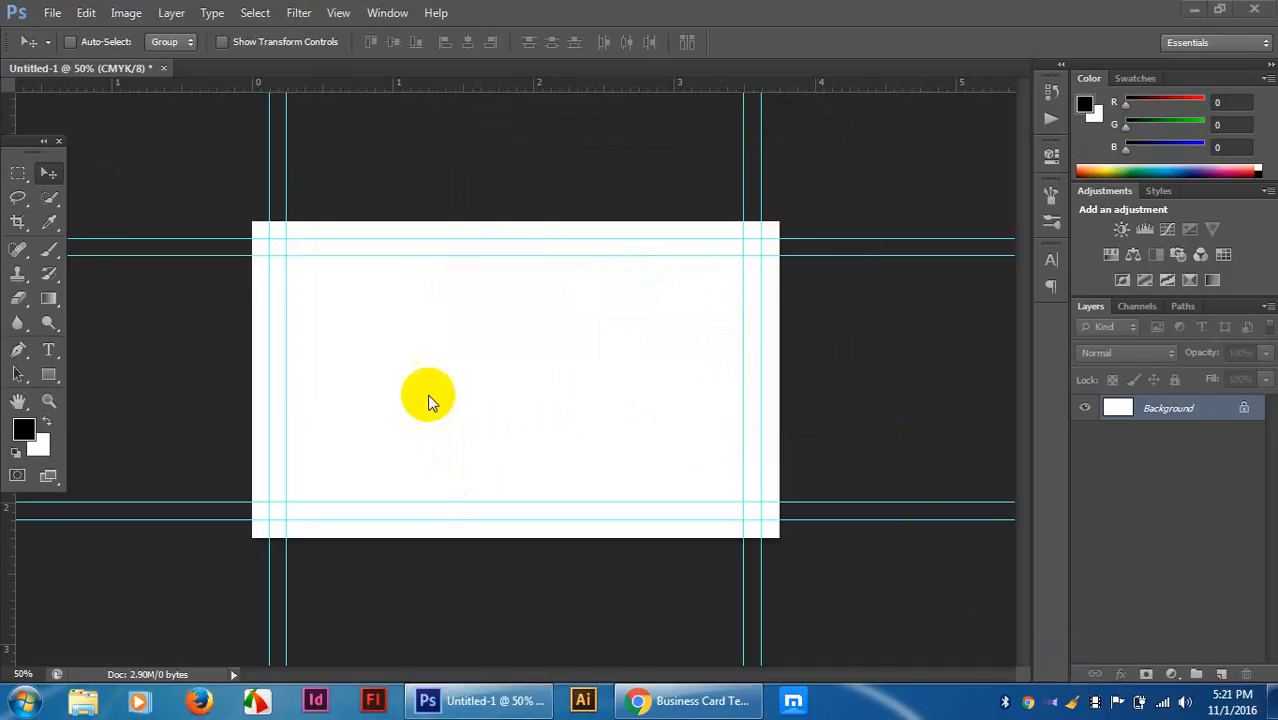
left_click(613, 206)
On a new layer, draw a three-point triangle path and fill it with black.
left_click(1222, 675)
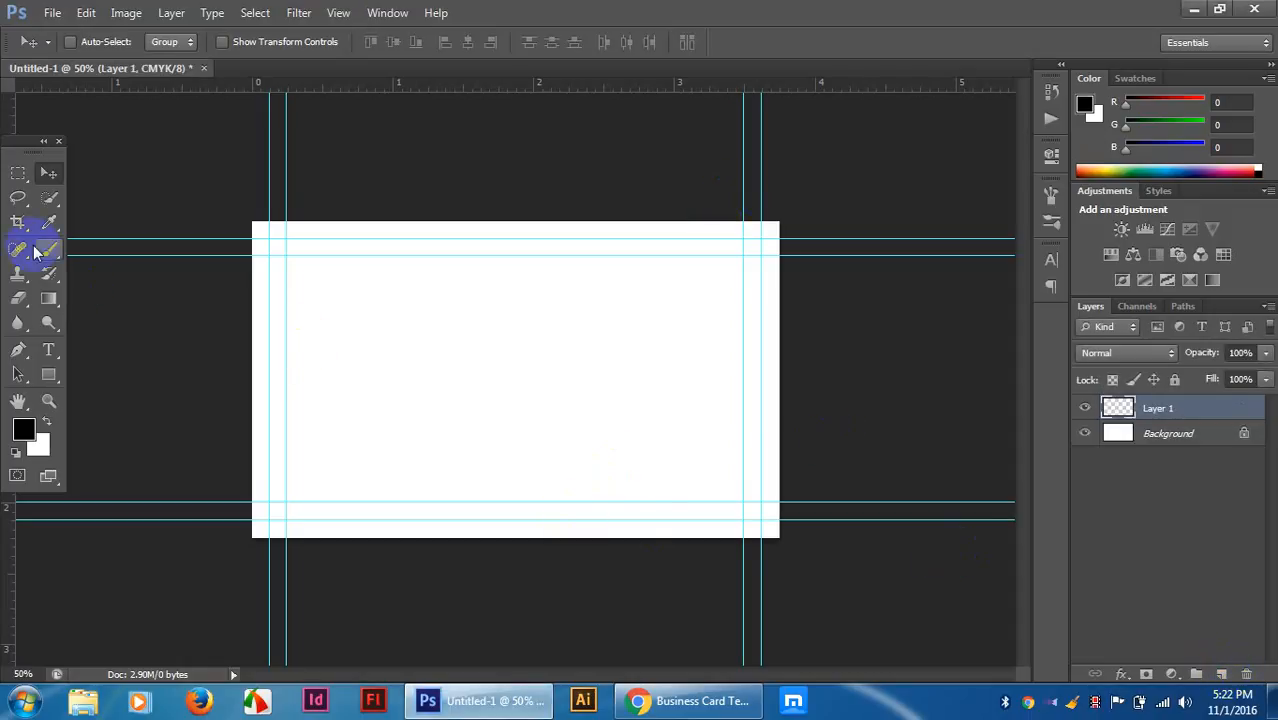
left_click(20, 350)
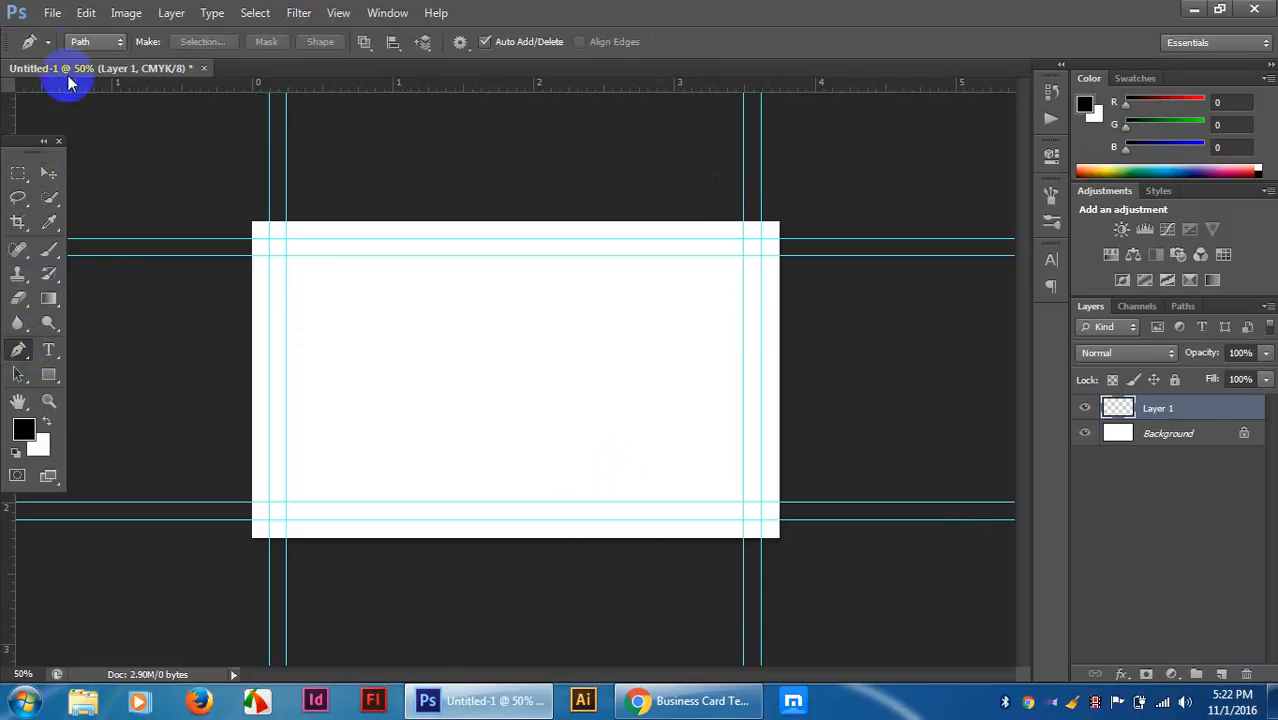
left_click(368, 381)
left_click(439, 276)
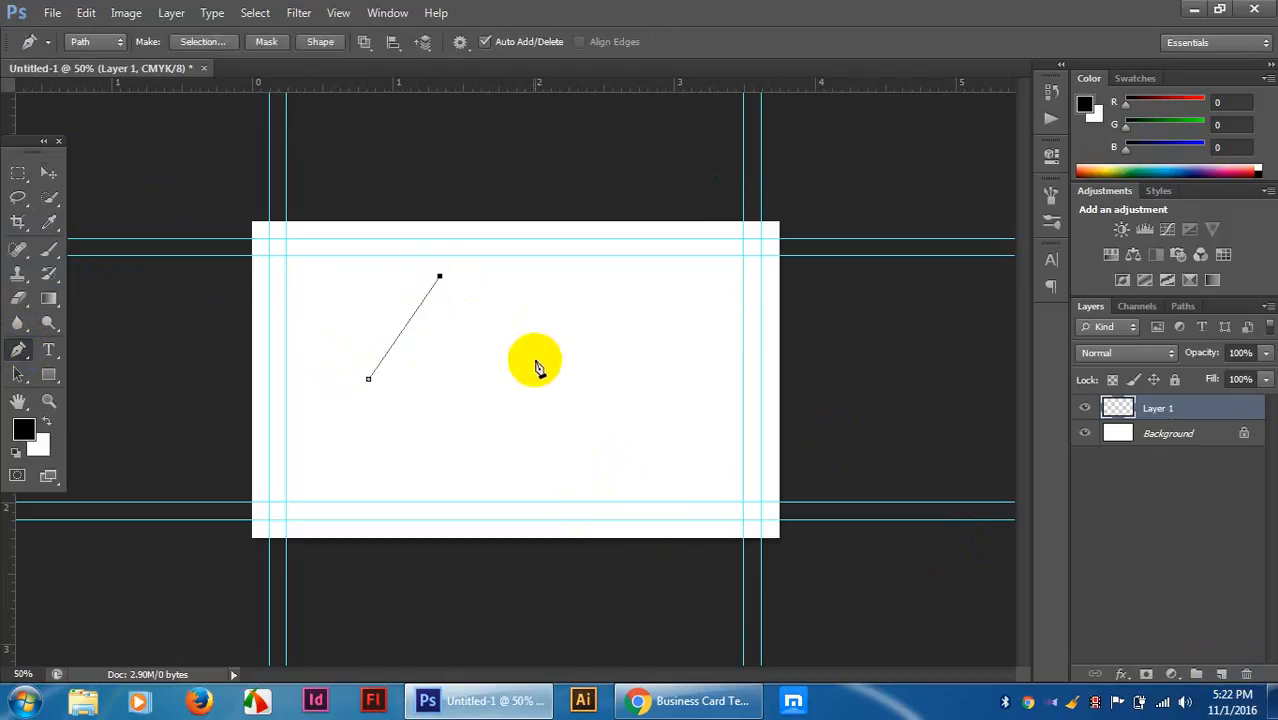
left_click(535, 360)
left_click(368, 381)
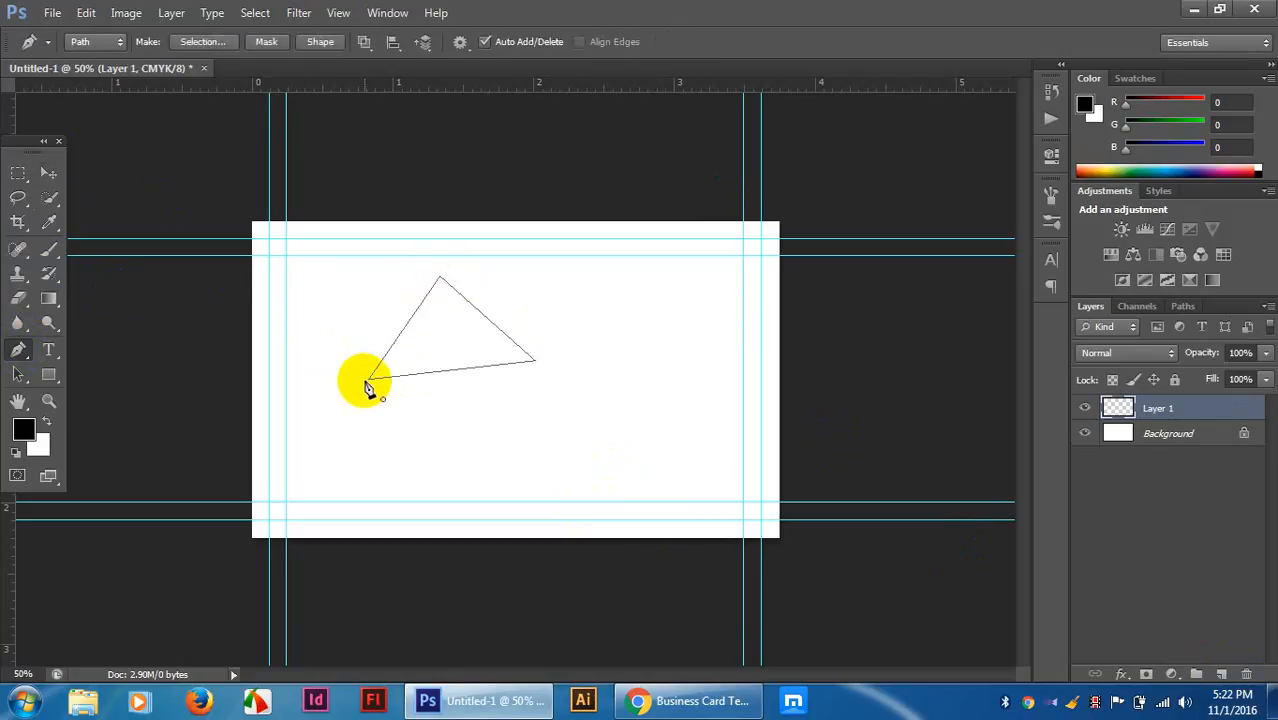
key("ctrl+Return")
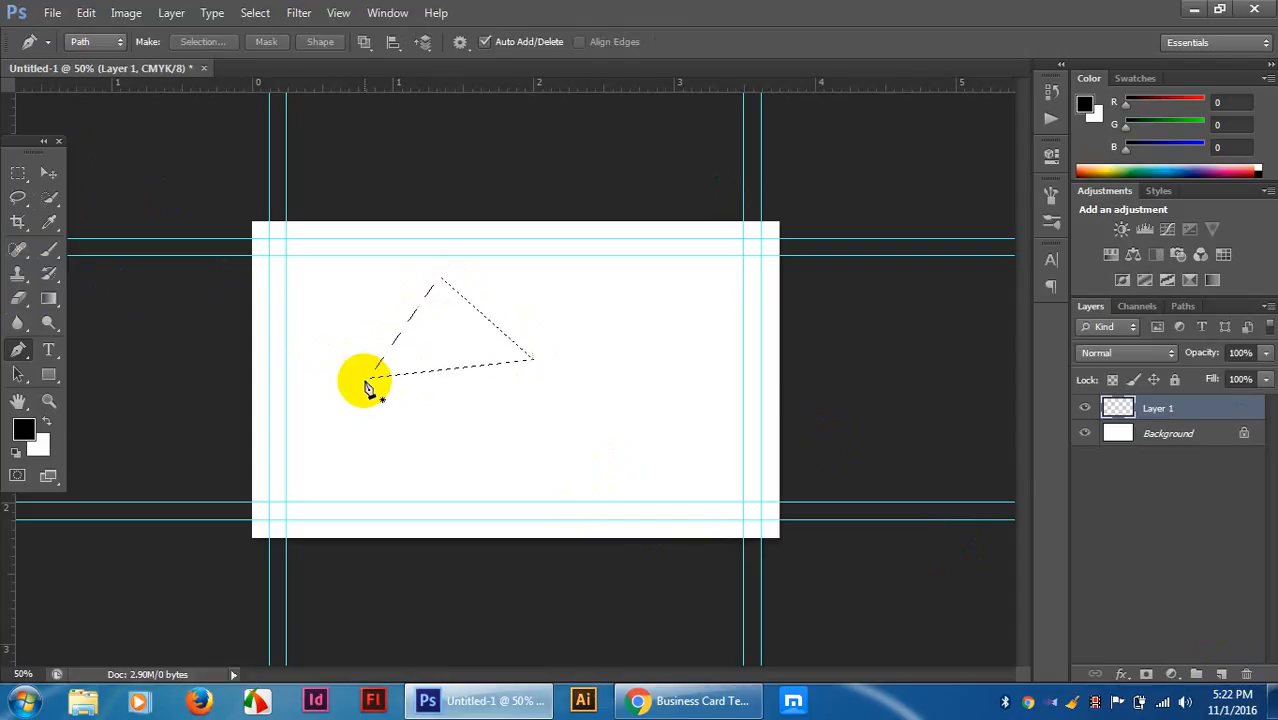
key("alt+BackSpace")
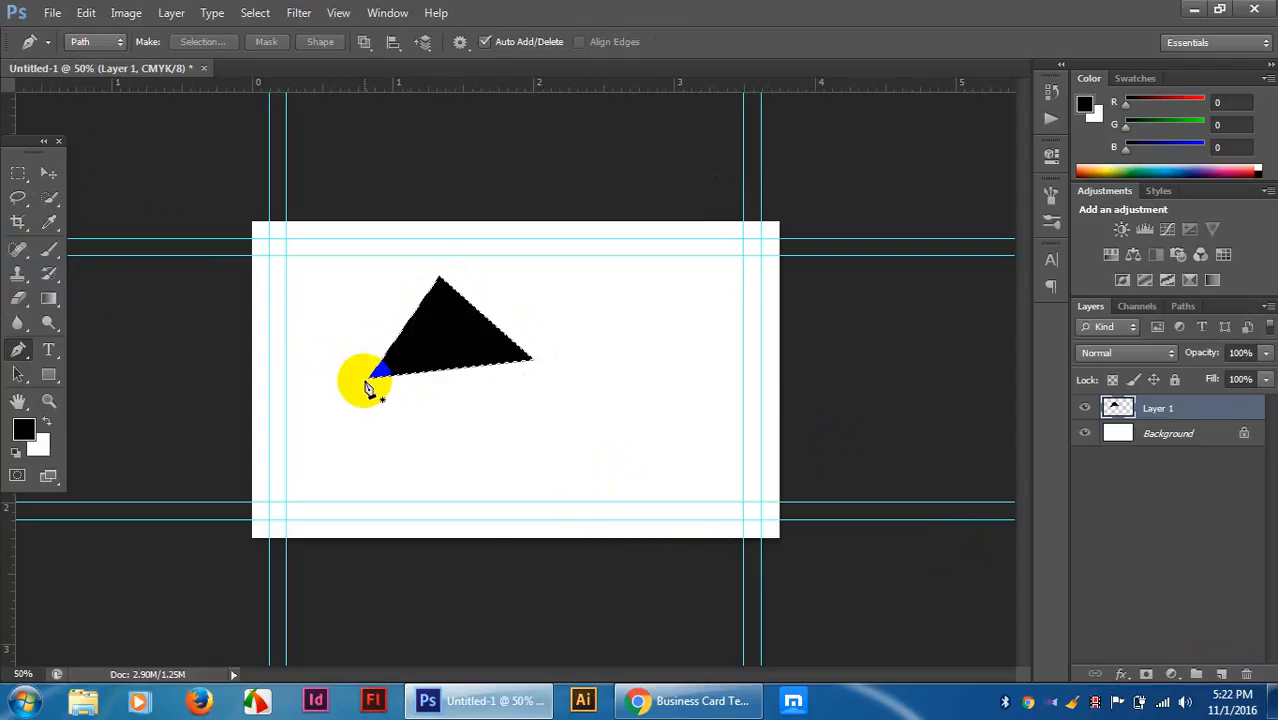
key("ctrl+d")
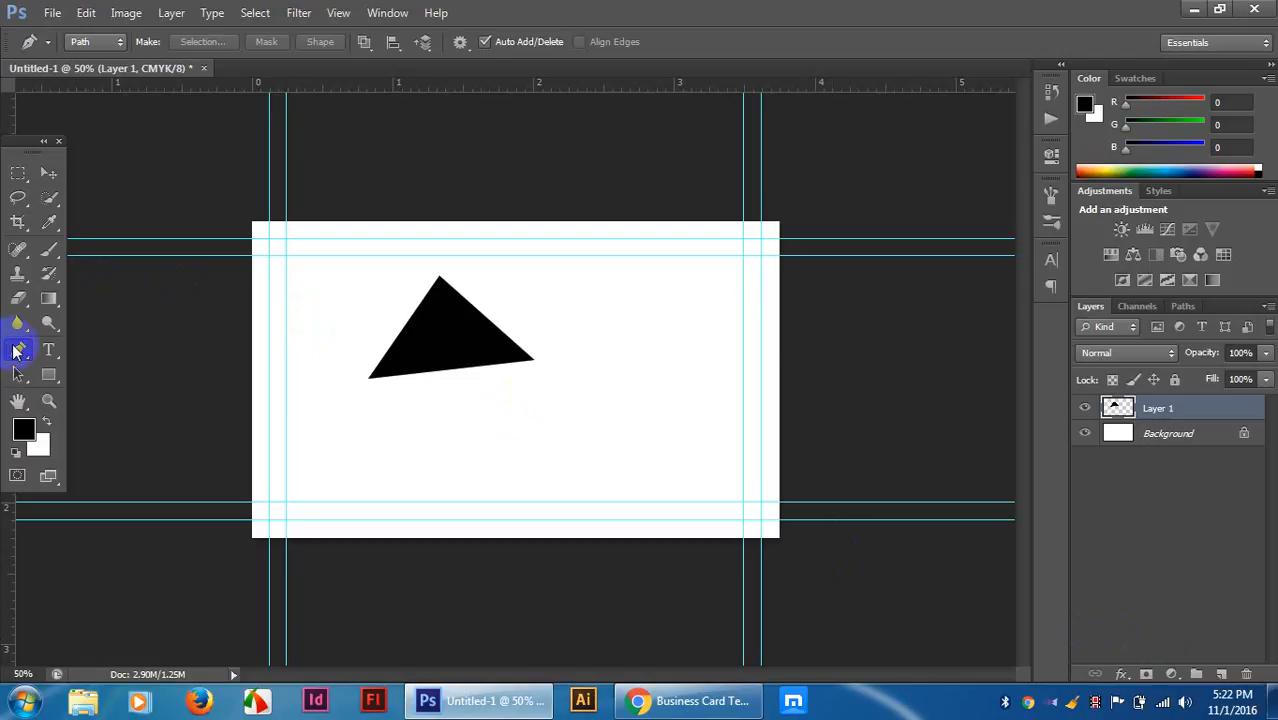
With the Pen in Shape mode, draw a second filled triangle to the right.
left_click(83, 45)
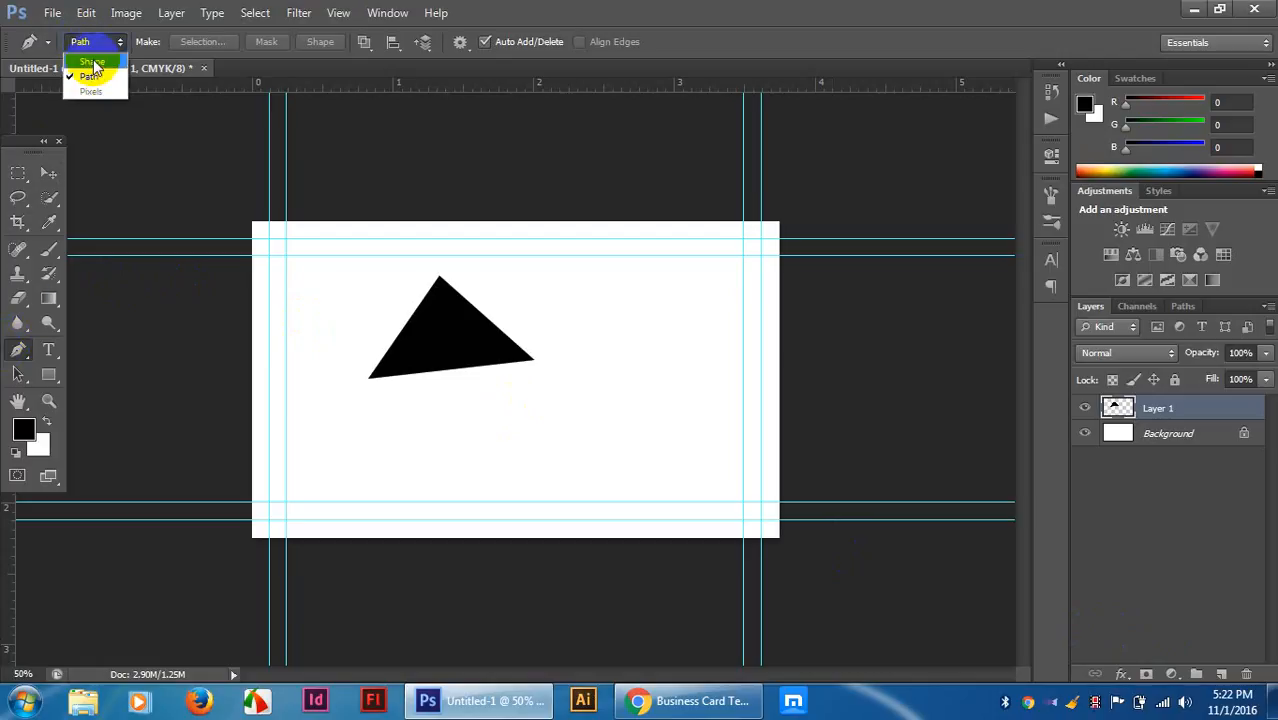
left_click(85, 62)
left_click(533, 430)
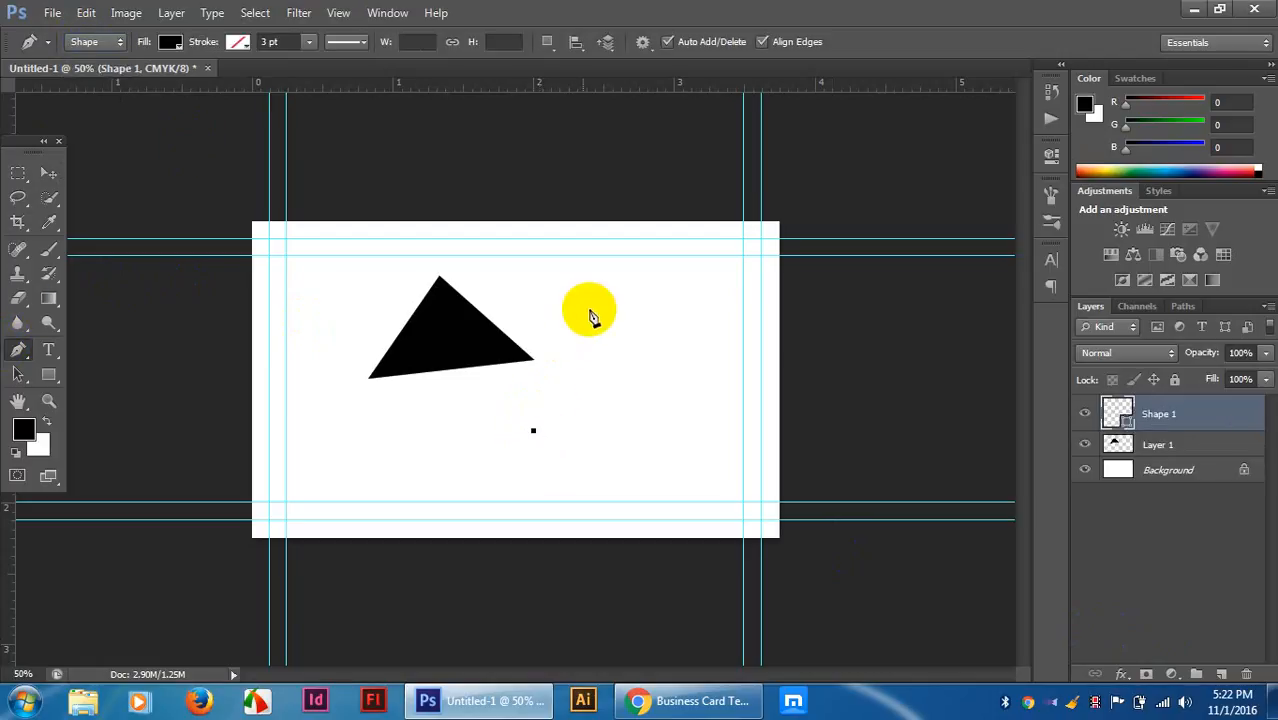
left_click(589, 310)
left_click(667, 427)
left_click(533, 430)
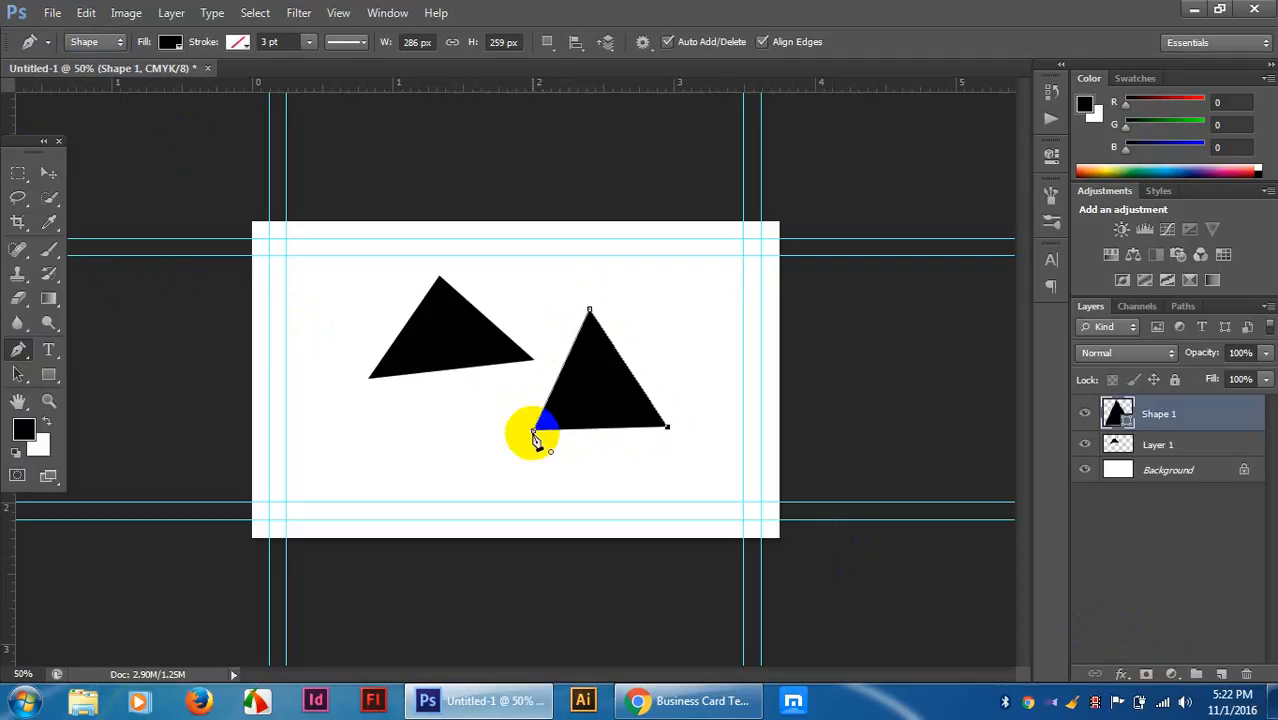
left_click(49, 175)
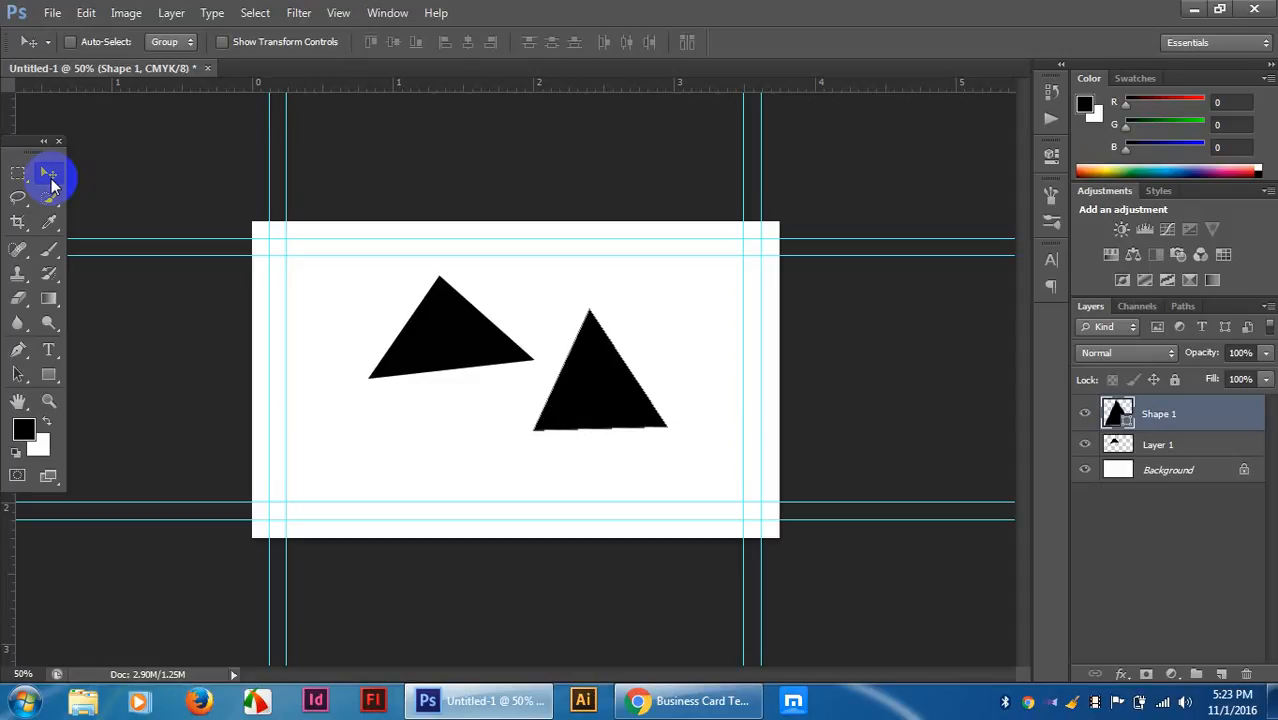
Delete both triangle layers, unlock the Background and convert it to a smart object.
key("Delete")
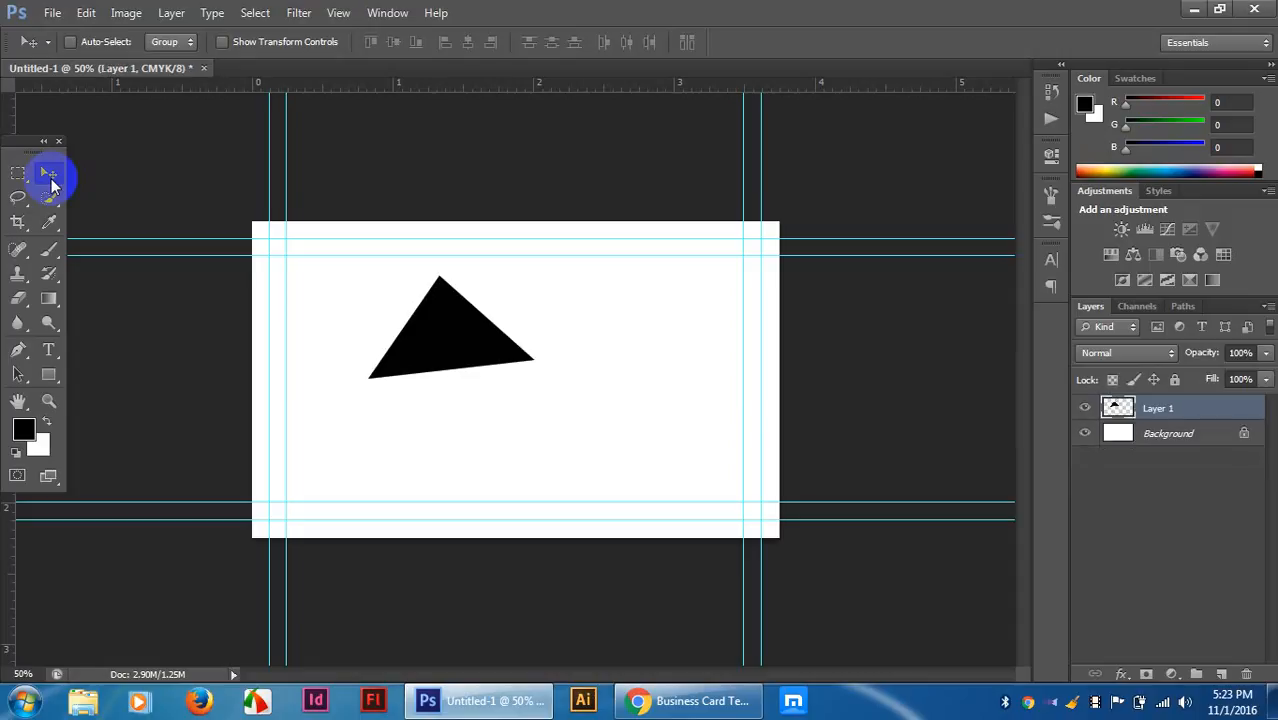
key("Delete")
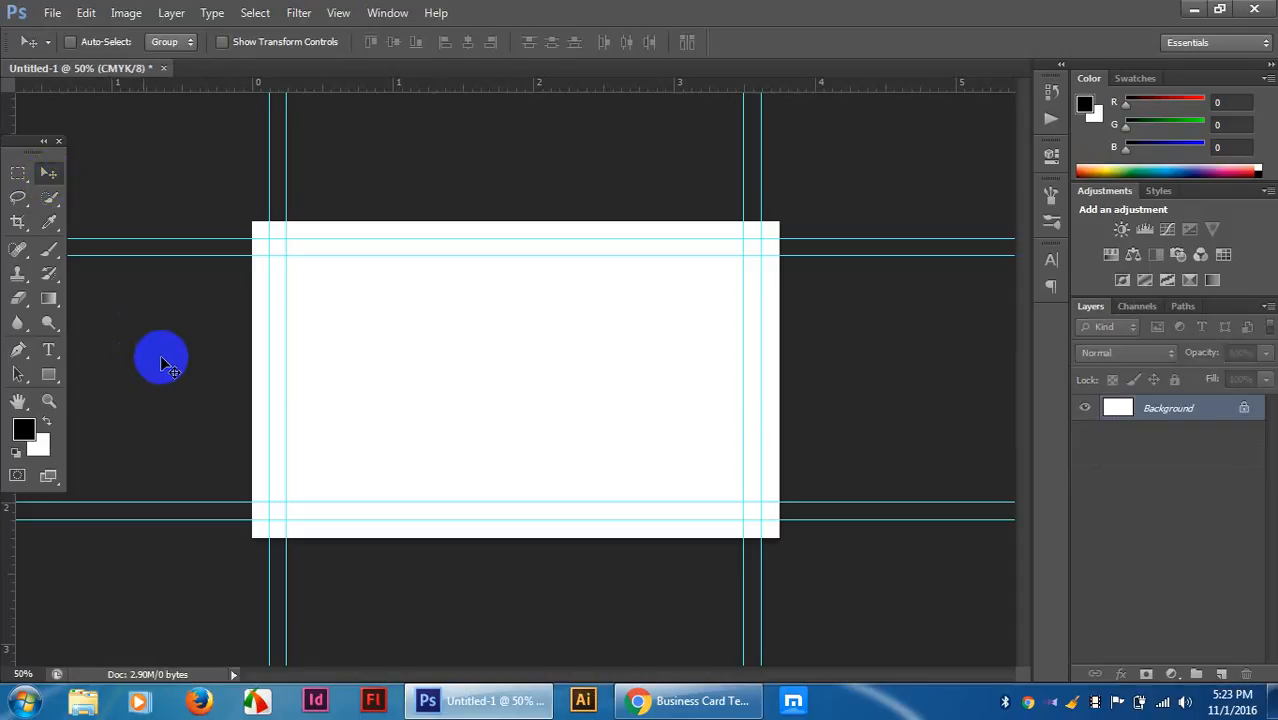
double_click(1221, 408)
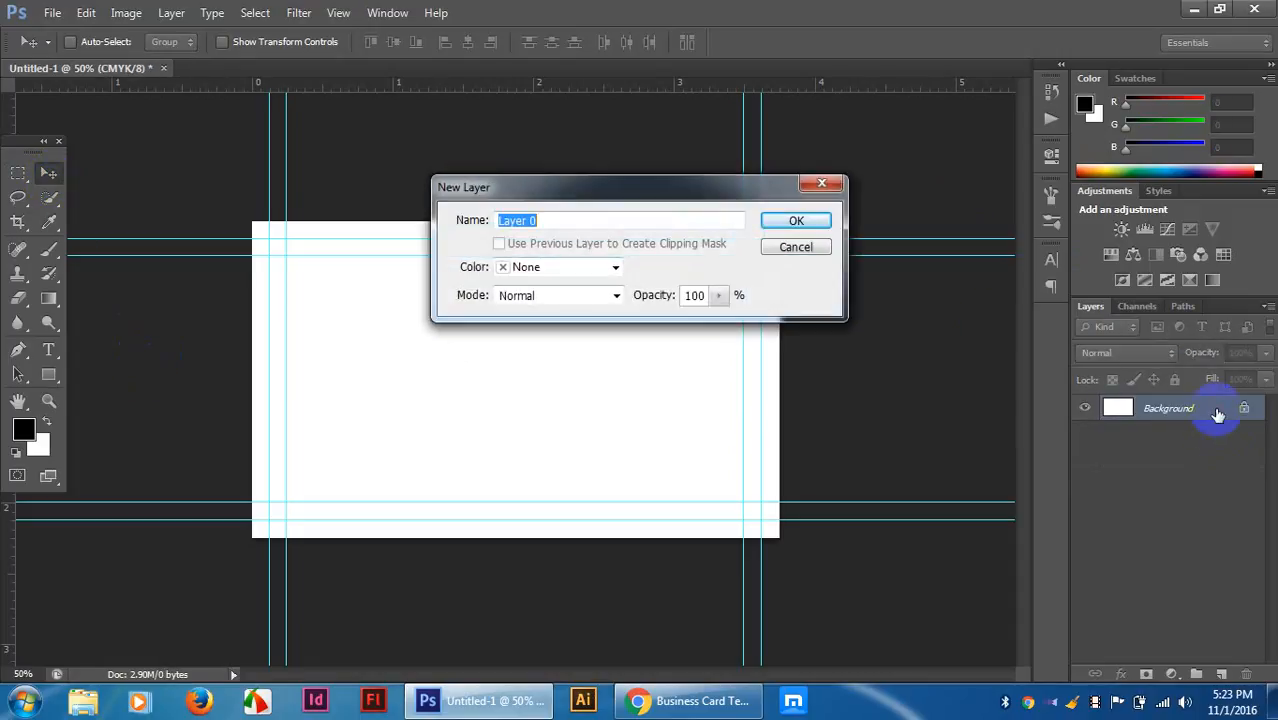
left_click(801, 223)
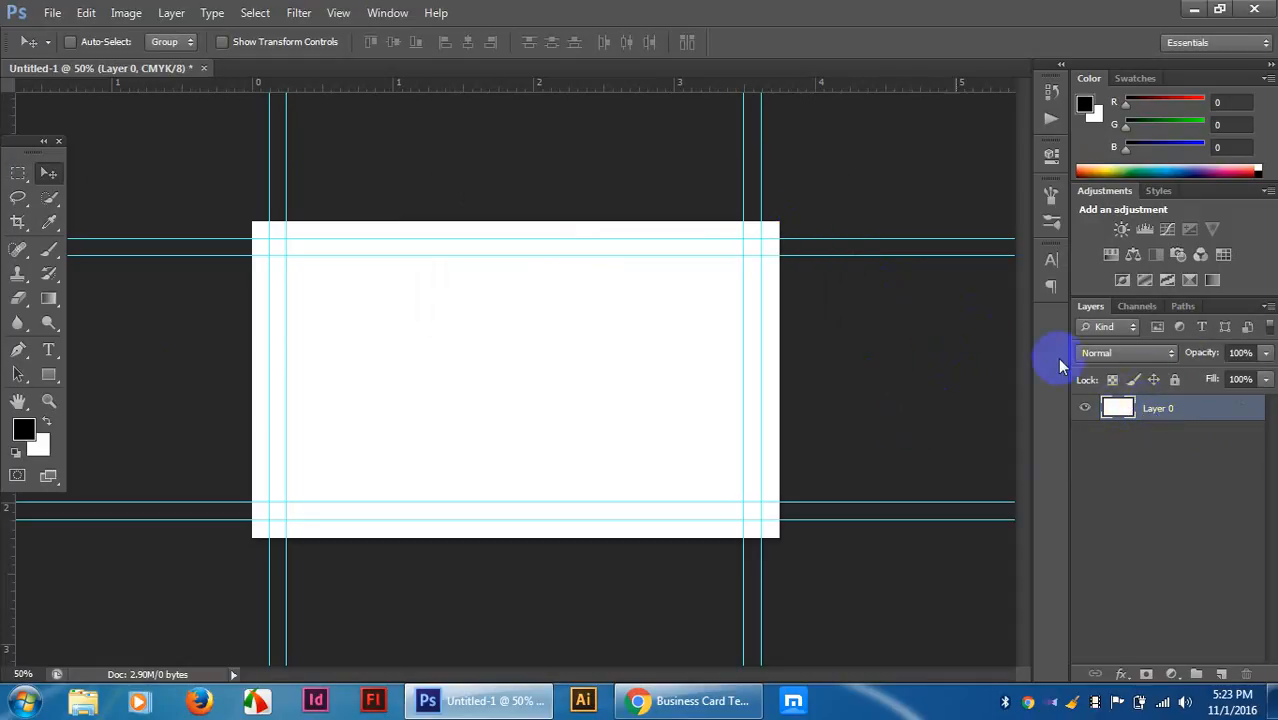
right_click(1216, 416)
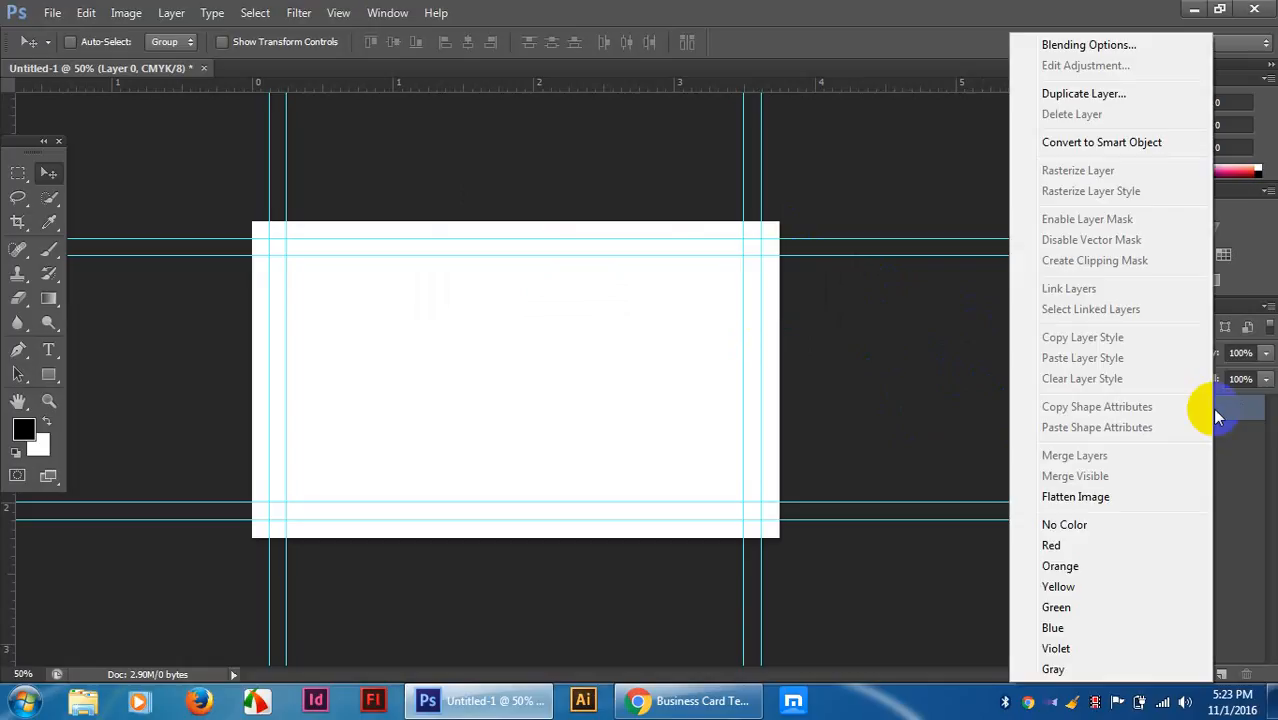
left_click(1095, 143)
Rename the smart object layer to bg.
left_click(1210, 498)
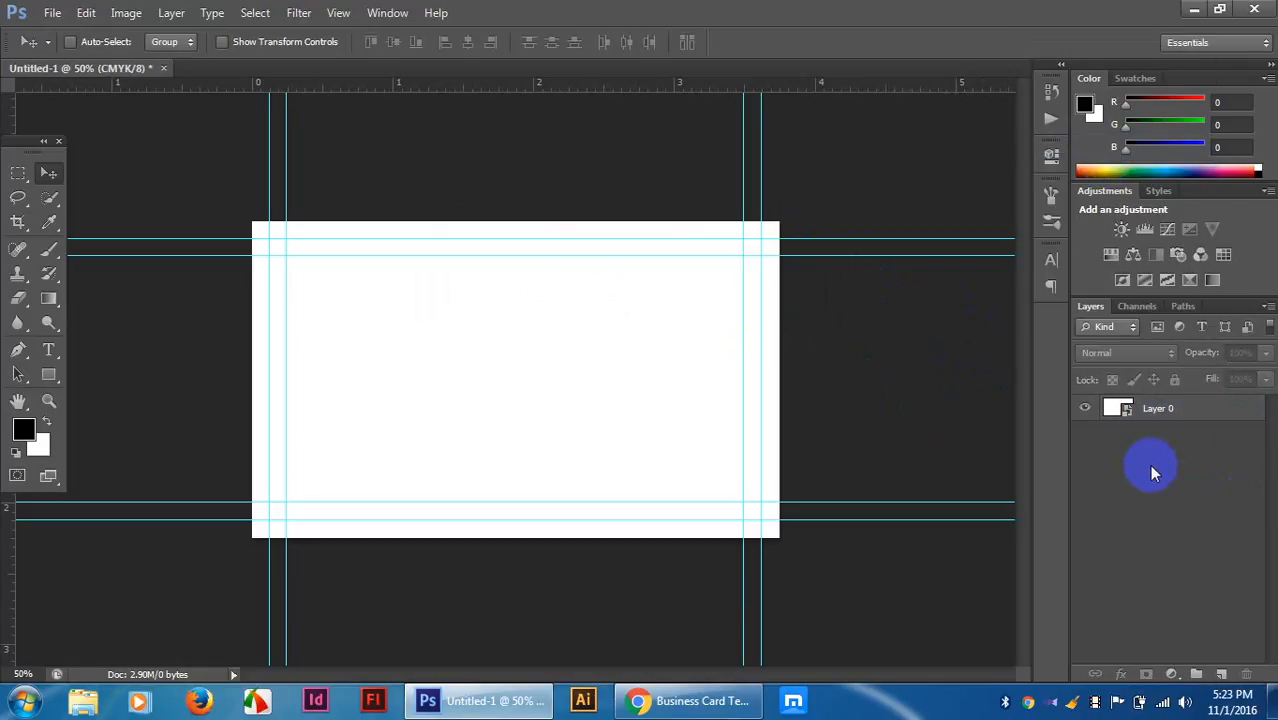
left_click(1183, 403)
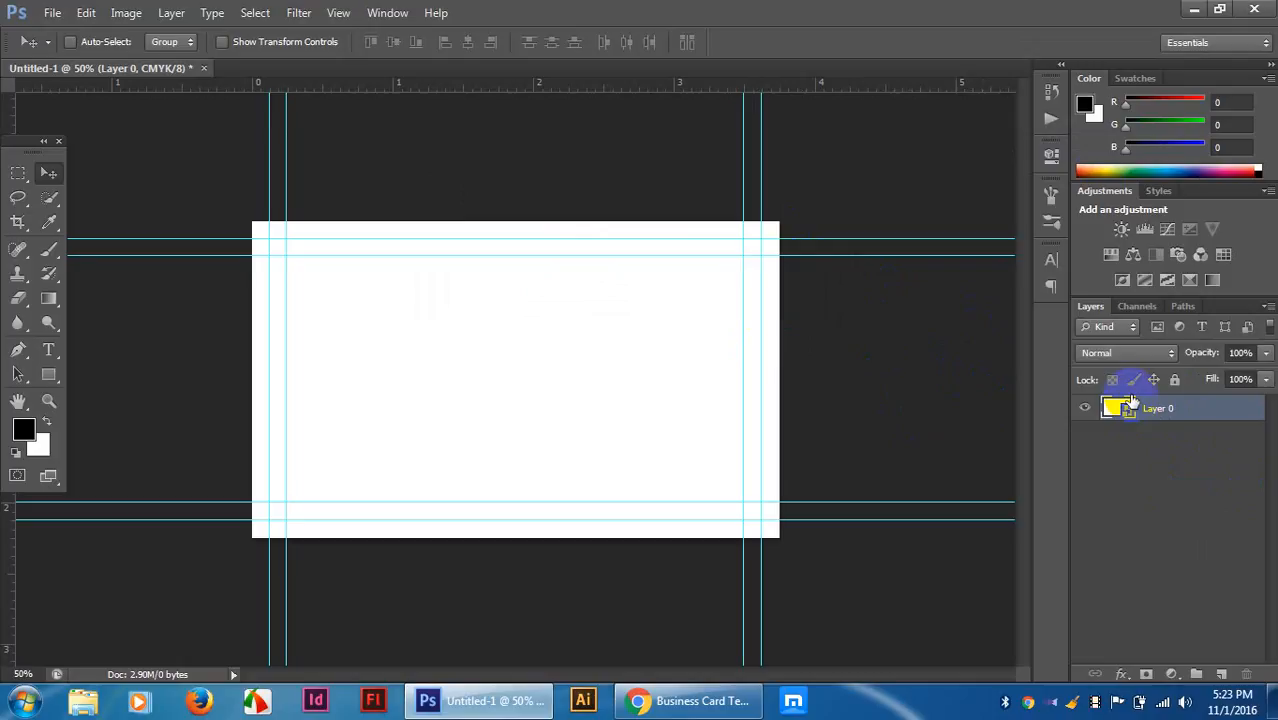
double_click(1160, 407)
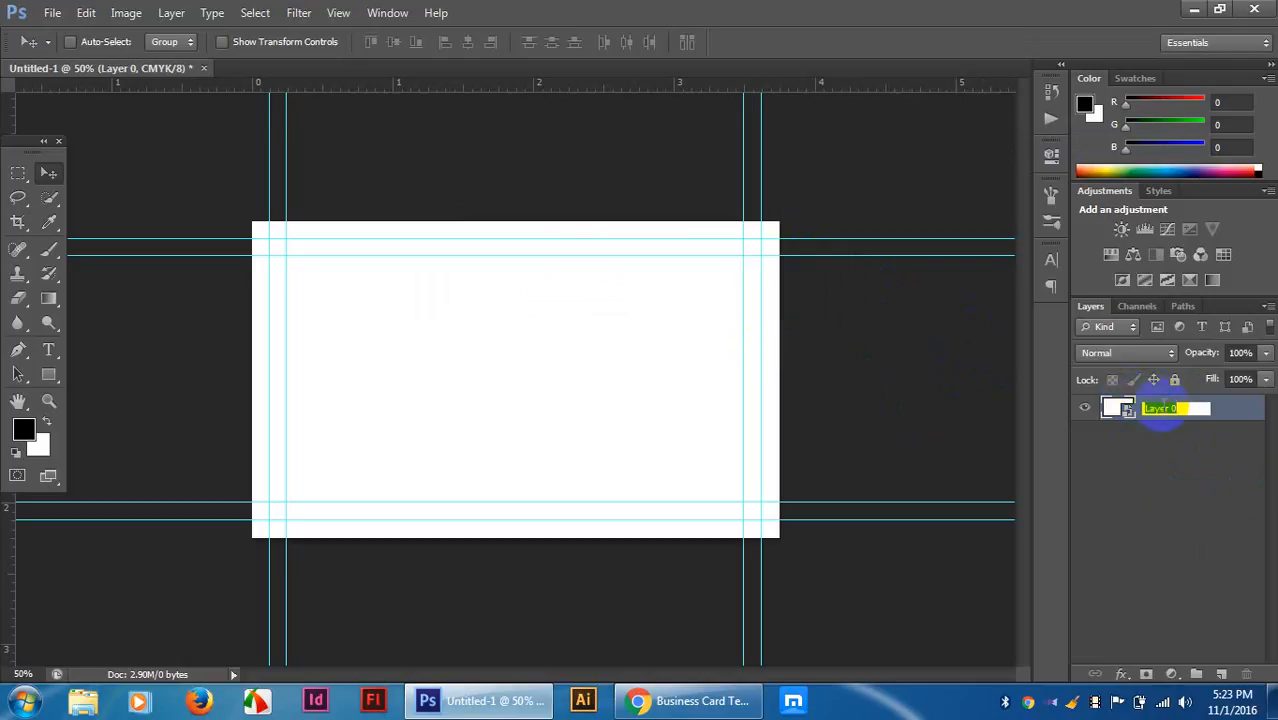
type("bg")
left_click(1162, 450)
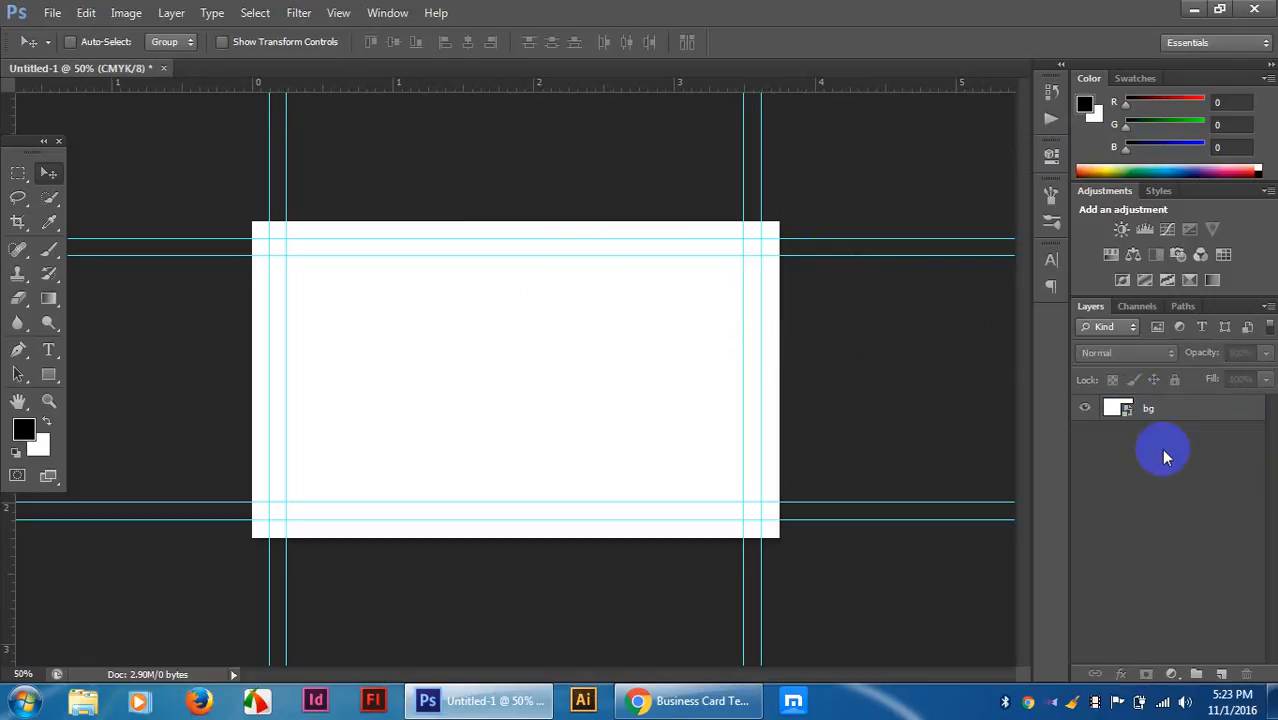
Dismiss the bg layer menu and minimize Photoshop to show the desktop.
right_click(1198, 409)
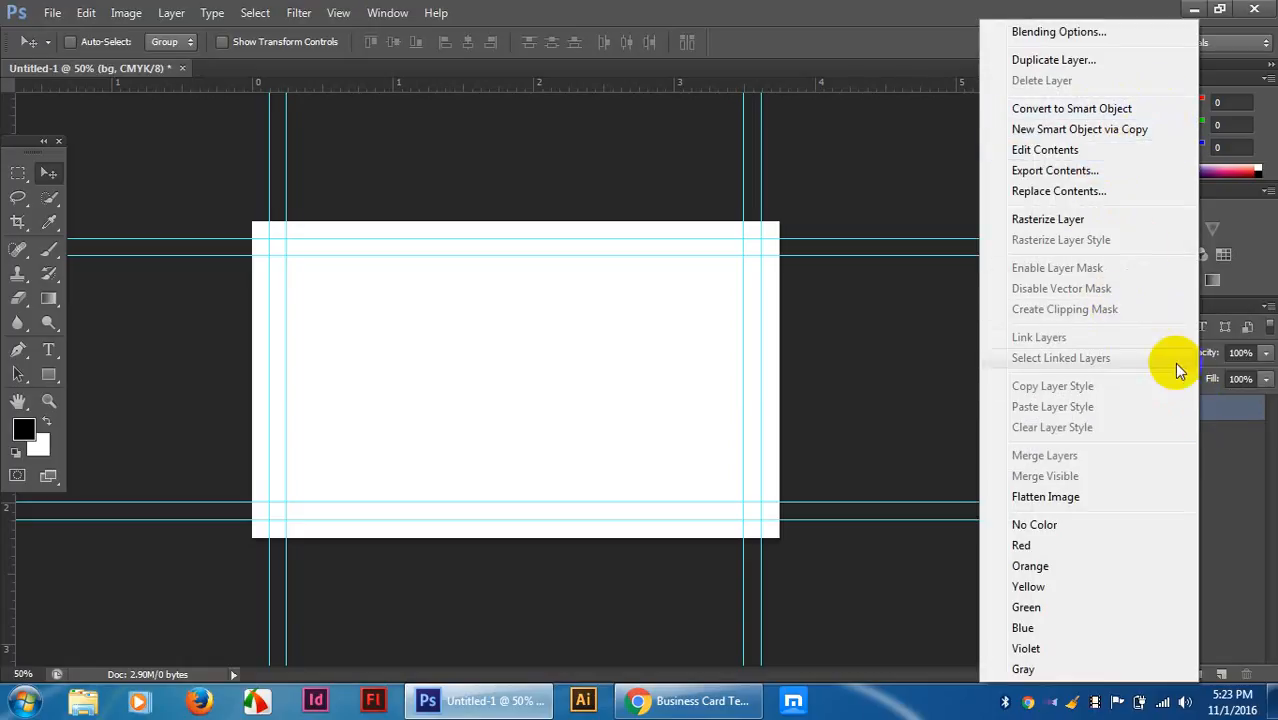
left_click(1249, 430)
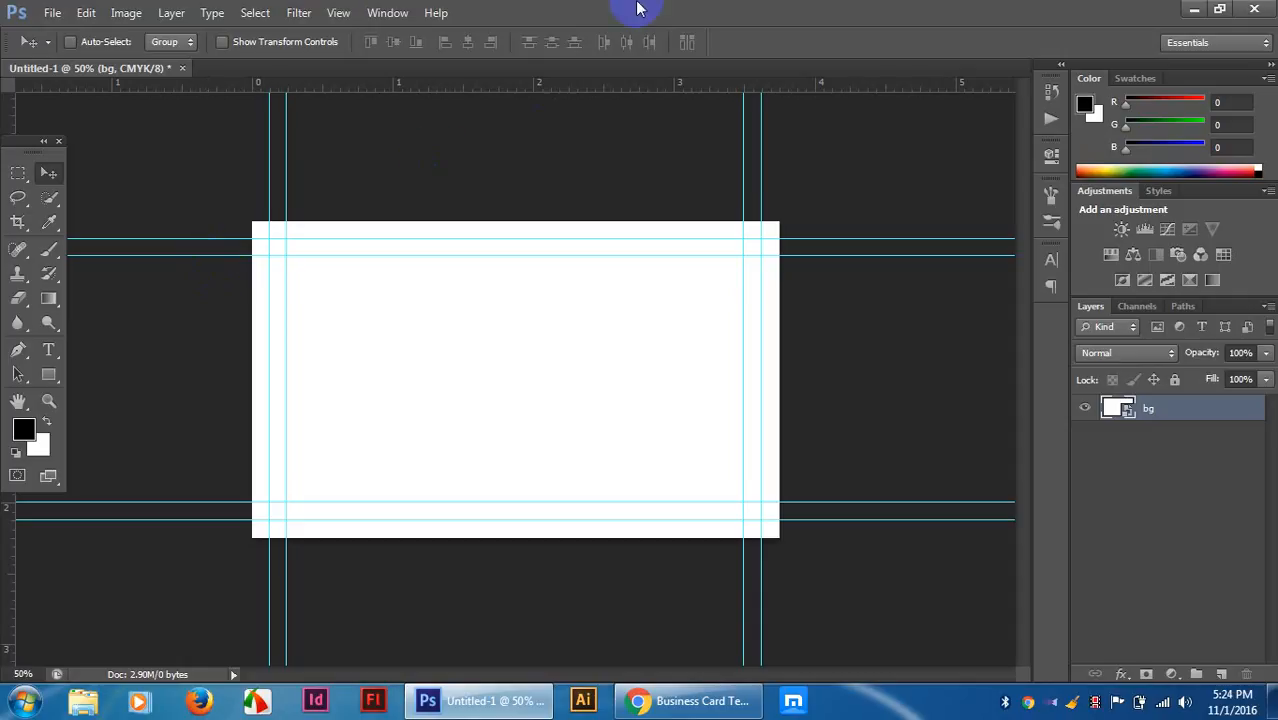
left_click(1194, 9)
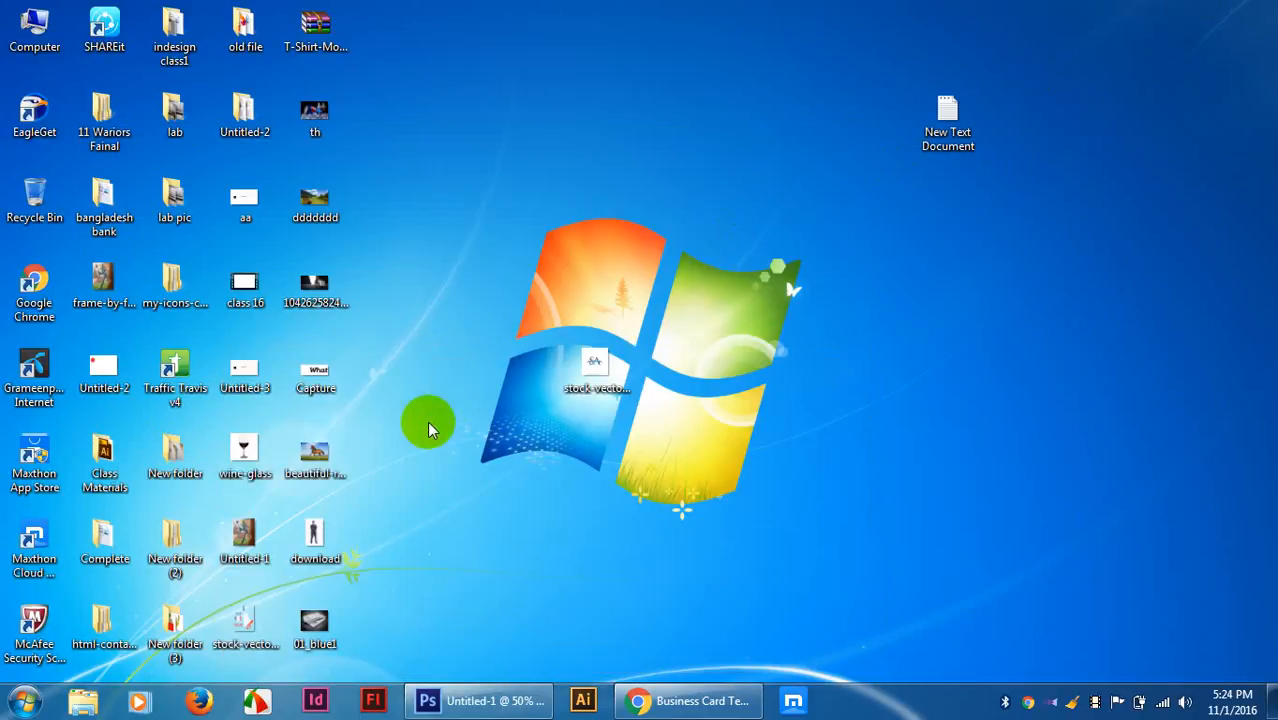
View the 01_blue1 sample card in Windows Photo Viewer, then return to the Photoshop card.
double_click(308, 648)
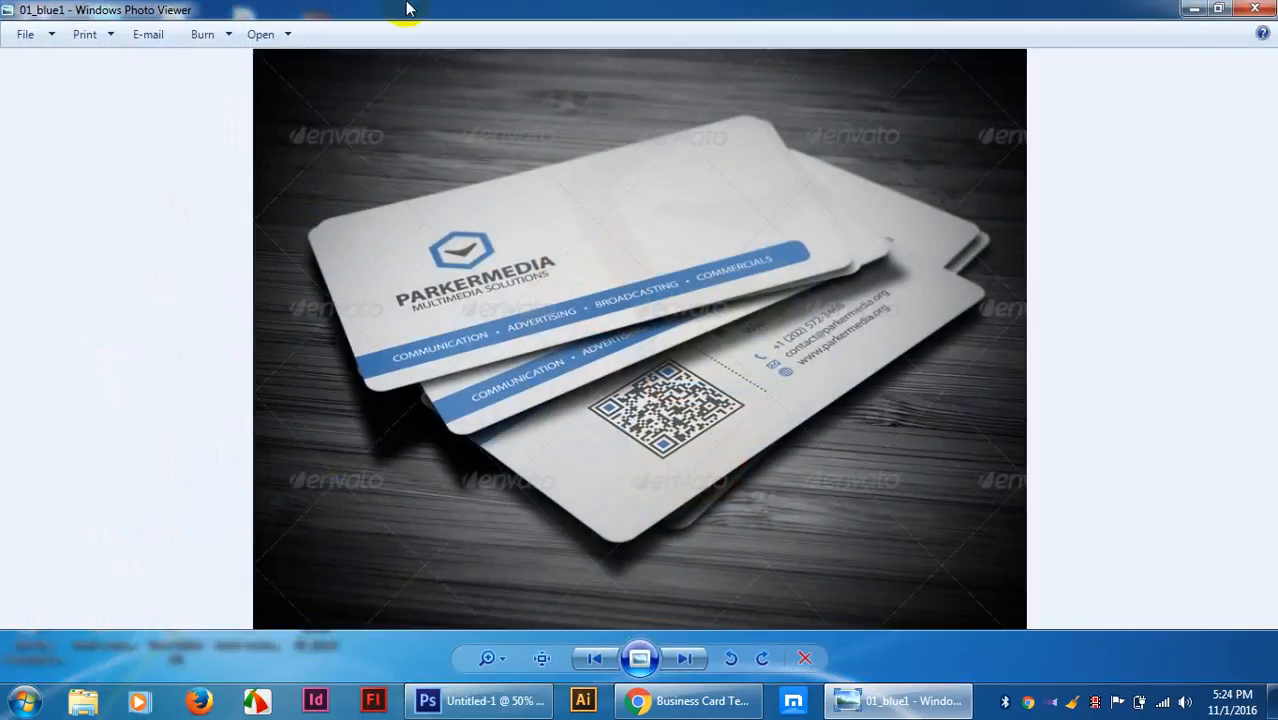
left_click(330, 152)
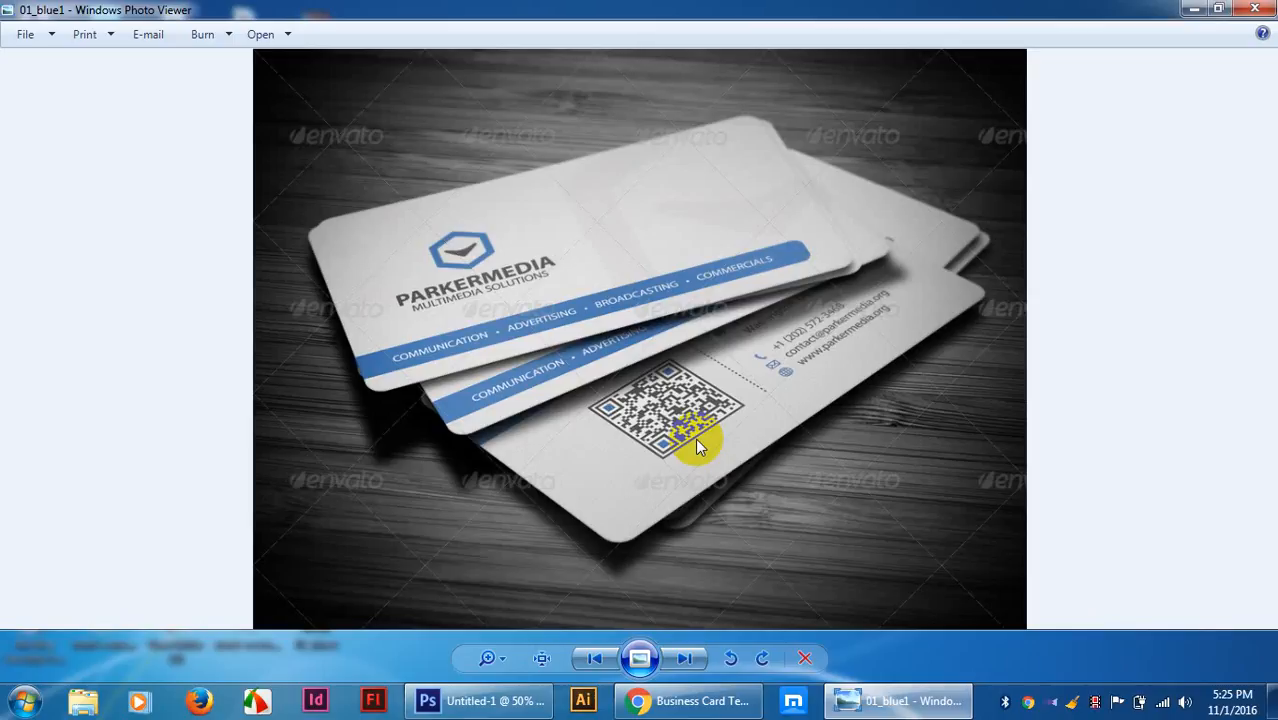
left_click(487, 701)
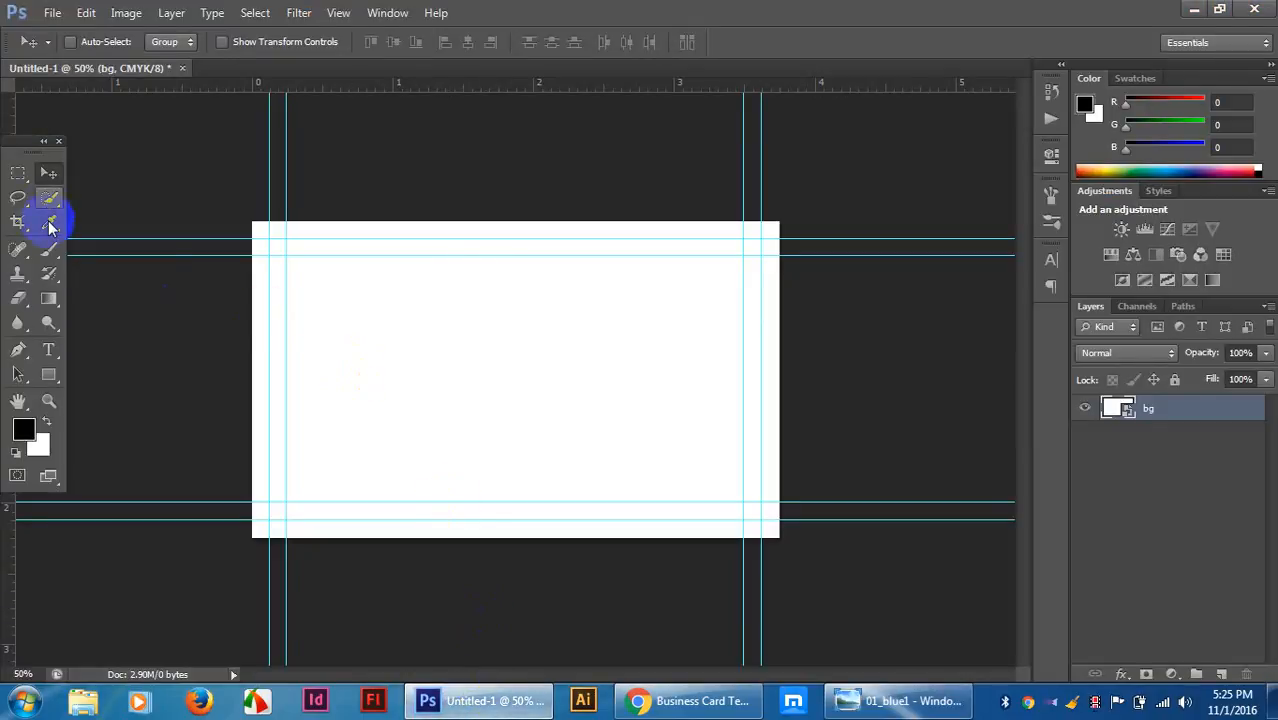
Type ABCDEF as a new text layer near the card's centre and select the text.
left_click(49, 349)
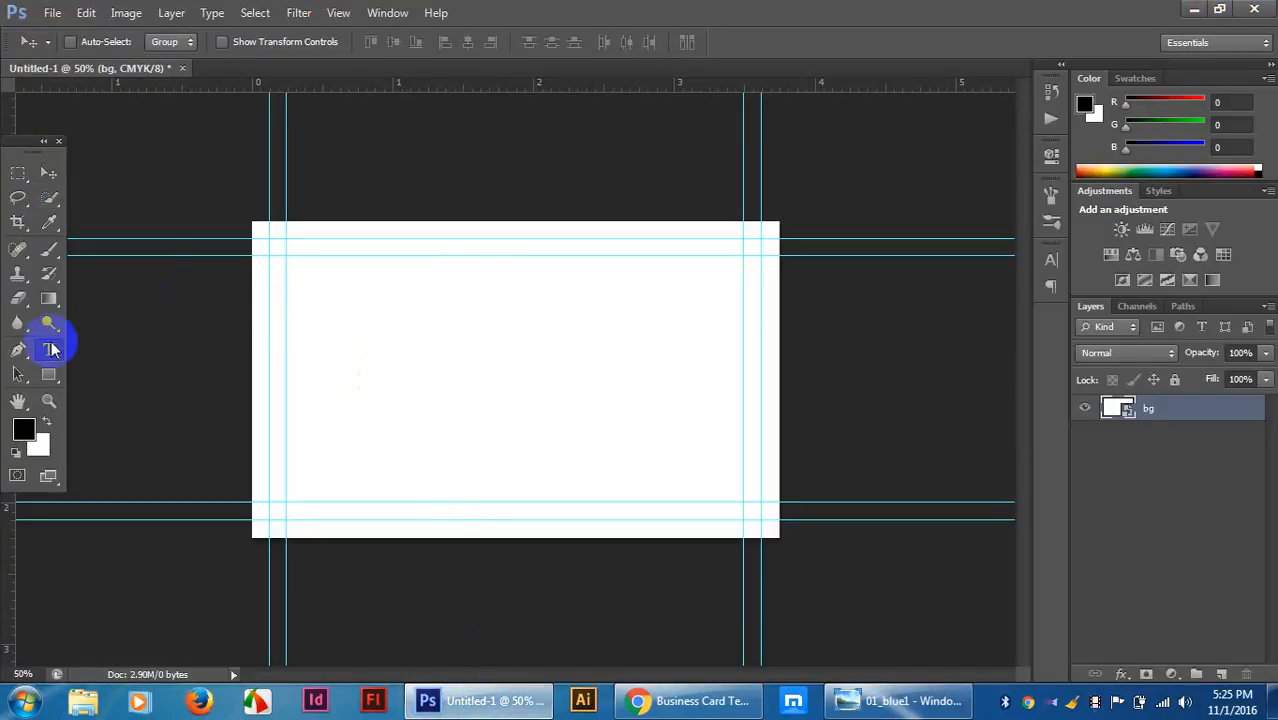
left_click(483, 366)
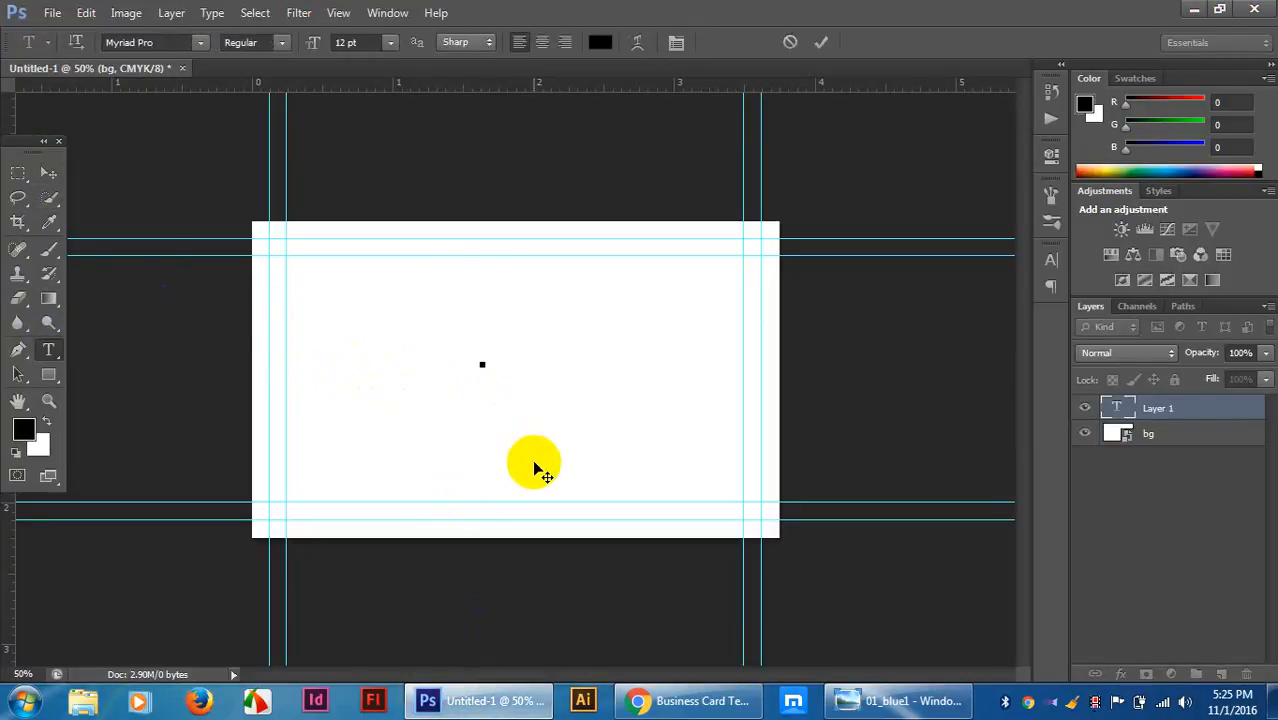
type("ABCDEF")
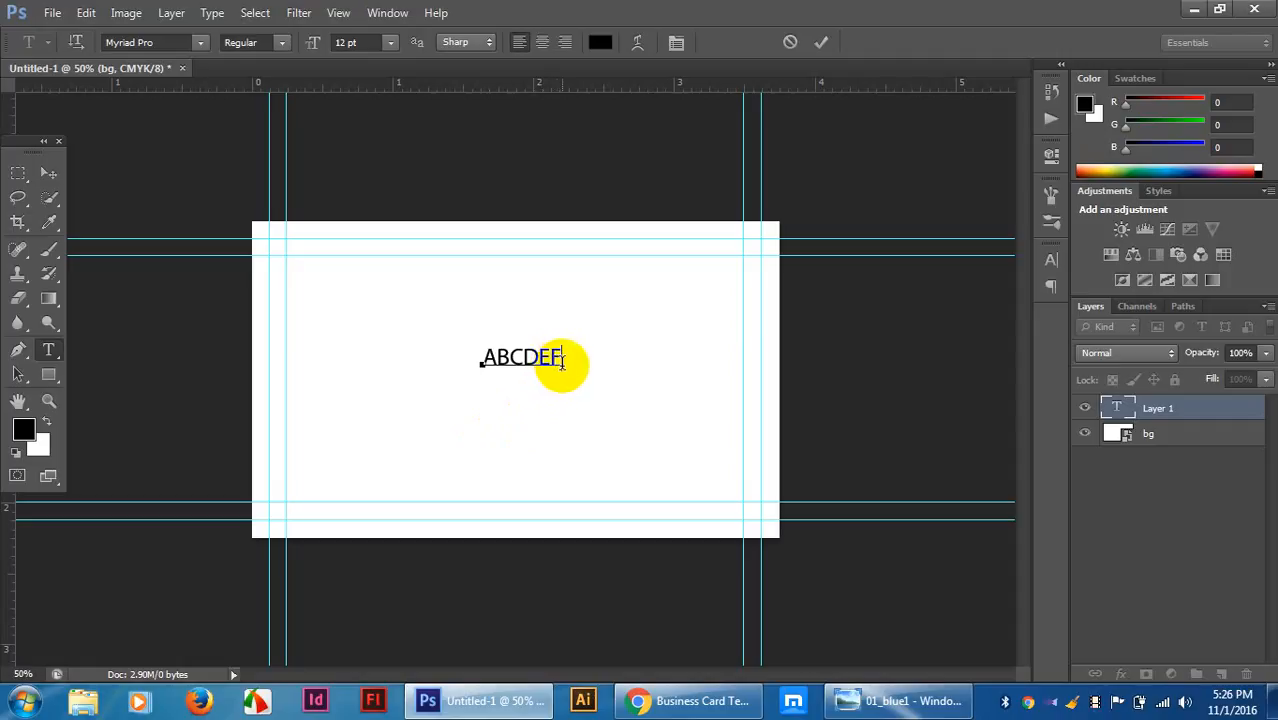
left_click_drag(563, 360, 480, 365)
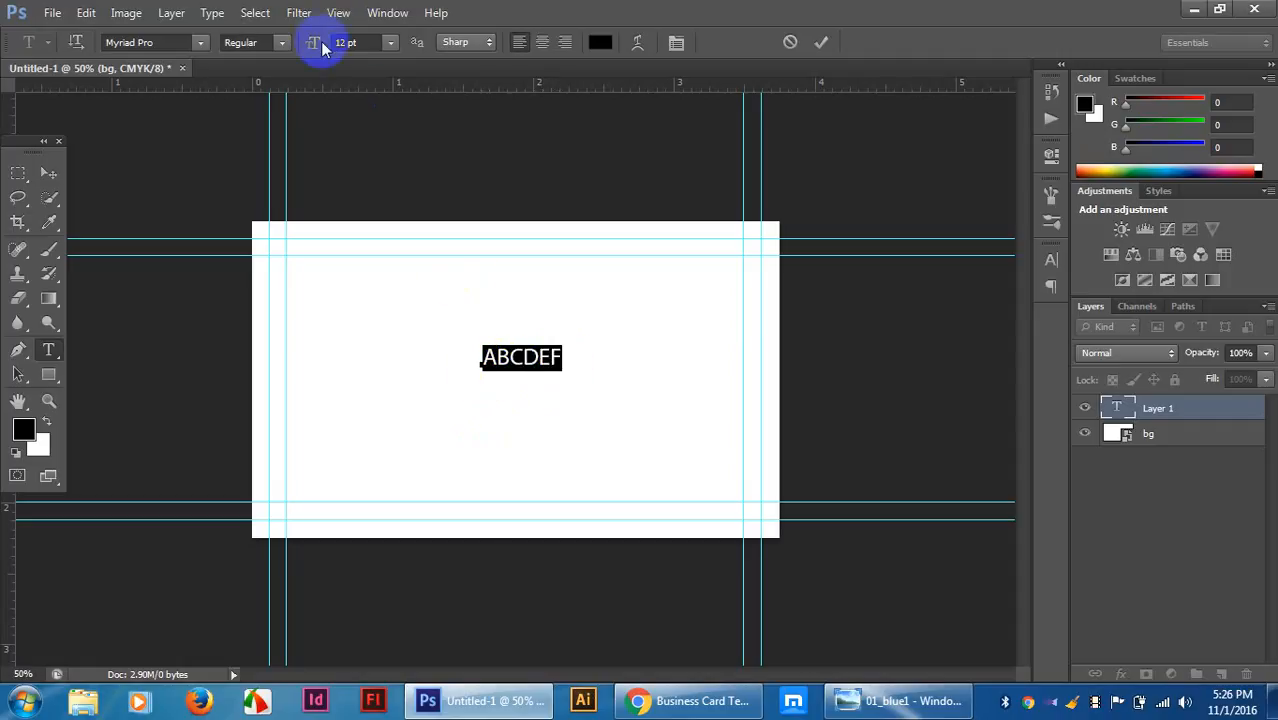
Set the ABCDEF text to 10 pt and commit it.
left_click(390, 45)
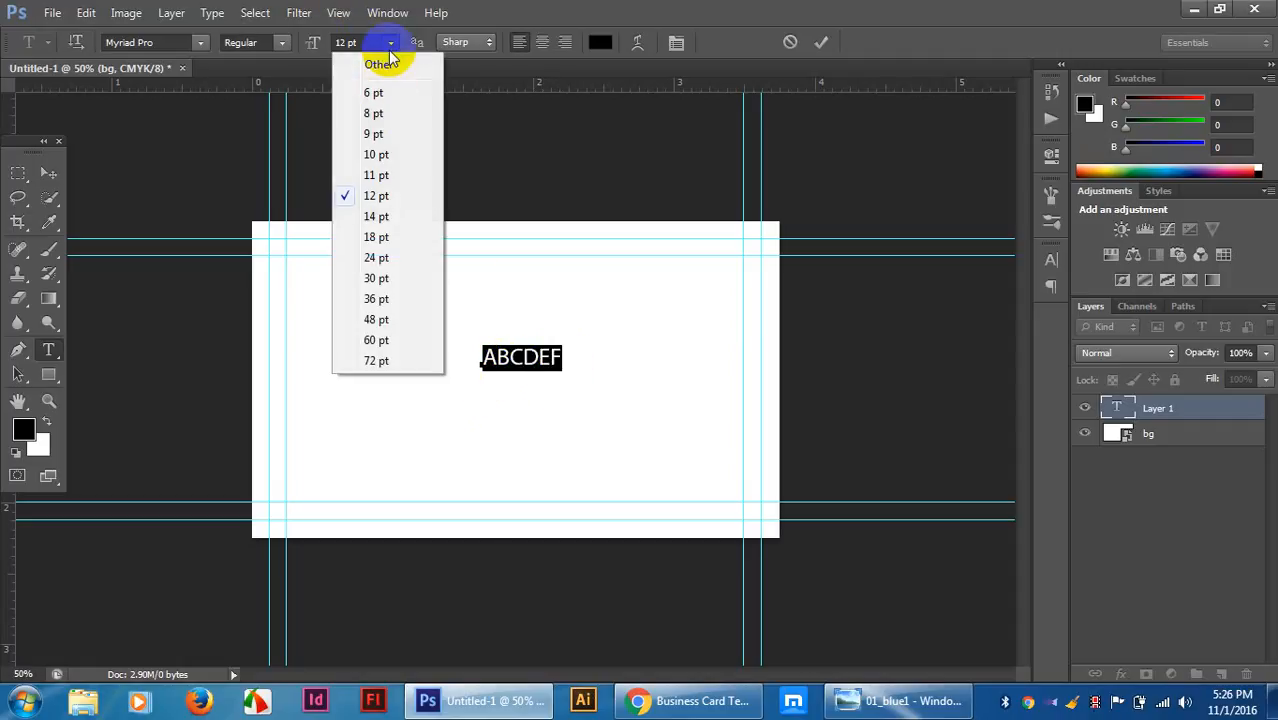
left_click(375, 154)
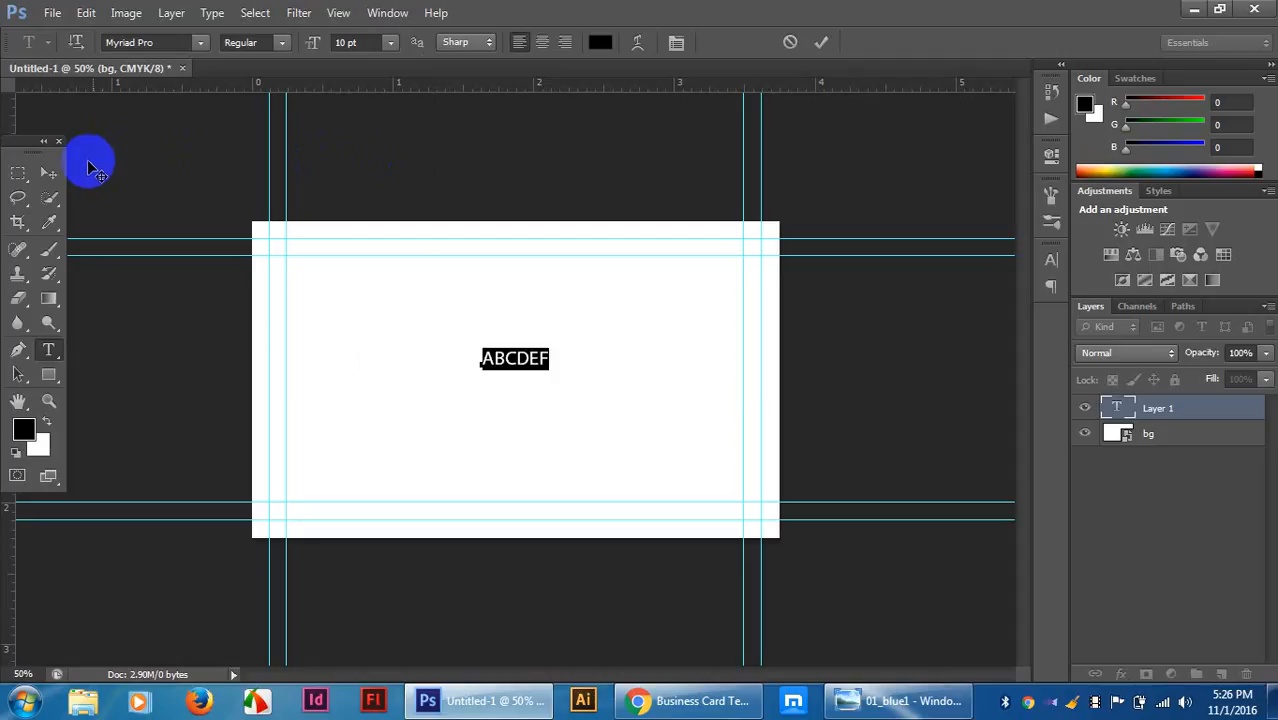
left_click(48, 174)
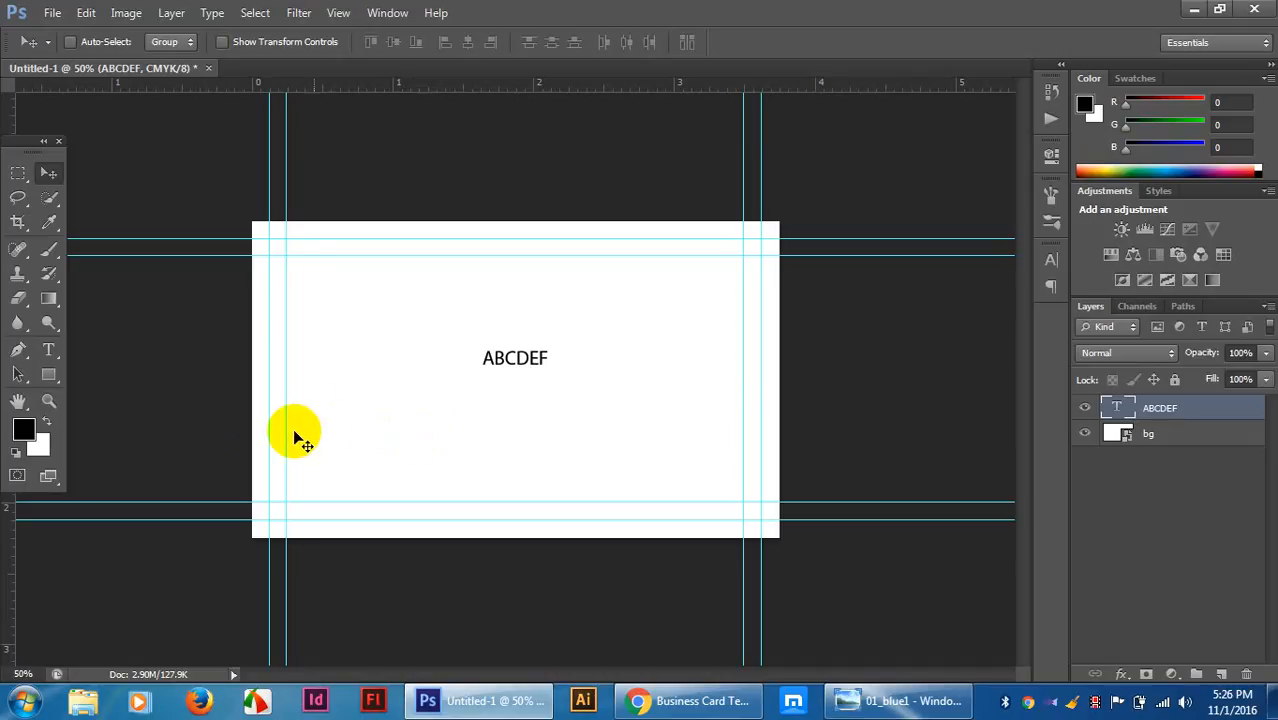
Open the Custom Shape picker and enlarge it to browse the animals, arrows, notes and flowers.
left_click_drag(48, 374, 132, 471)
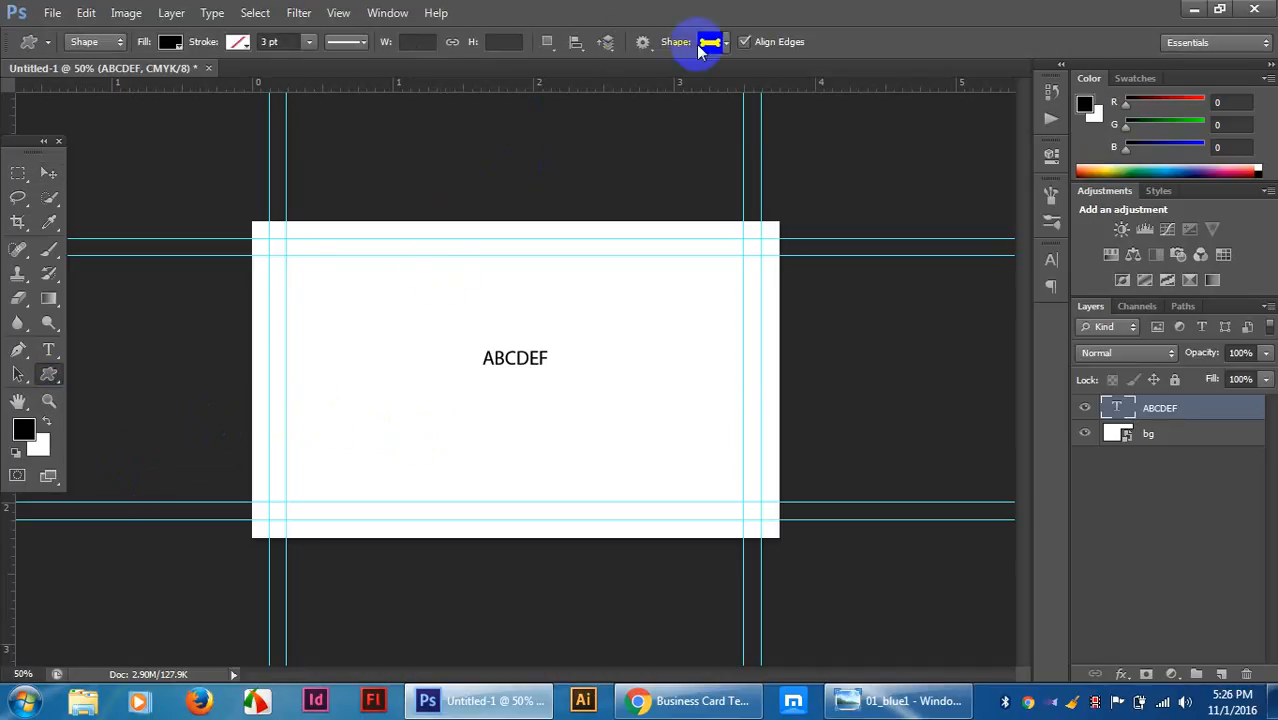
left_click(722, 41)
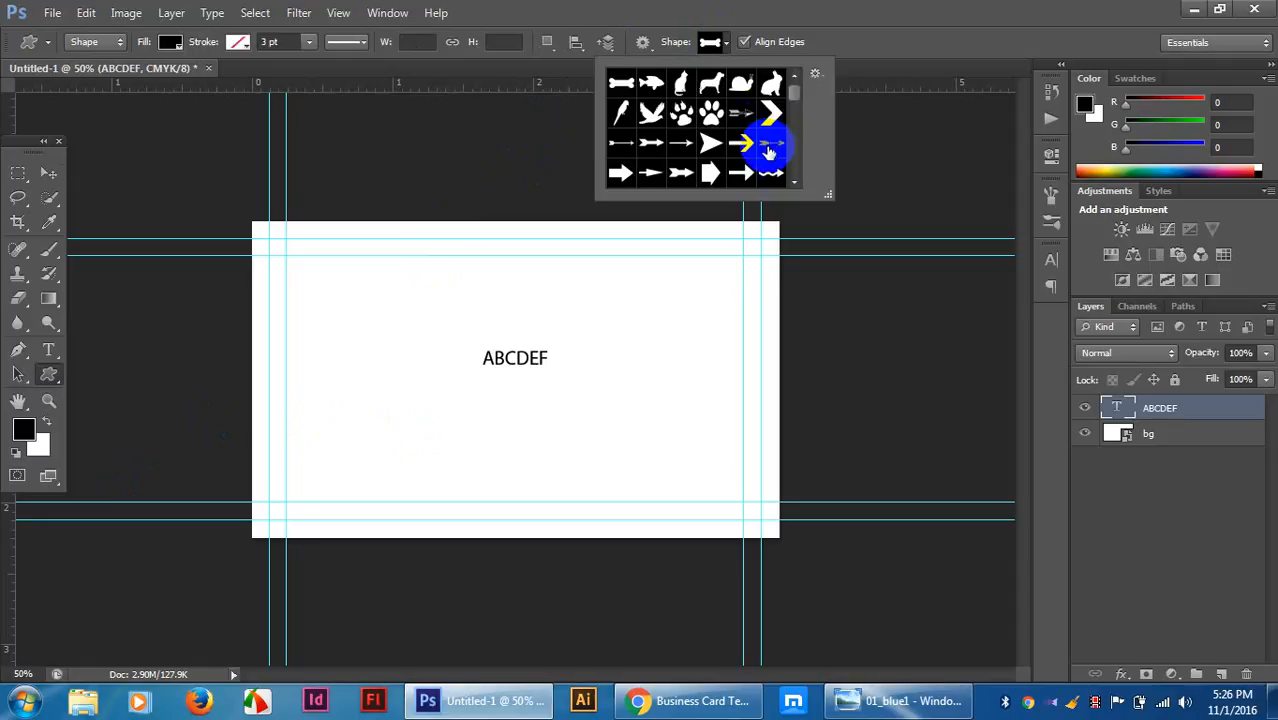
scroll(770, 155, "down", 1)
scroll(770, 155, "down", 4)
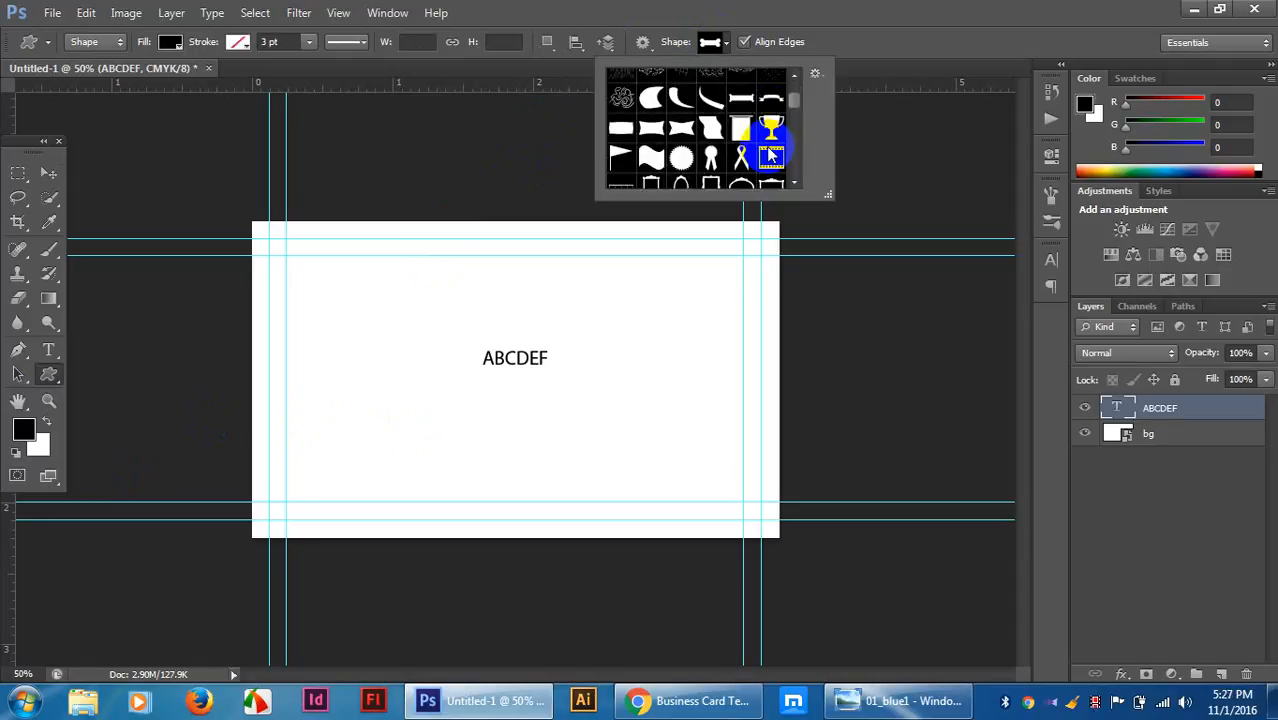
scroll(770, 155, "down", 2)
scroll(770, 152, "down", 6)
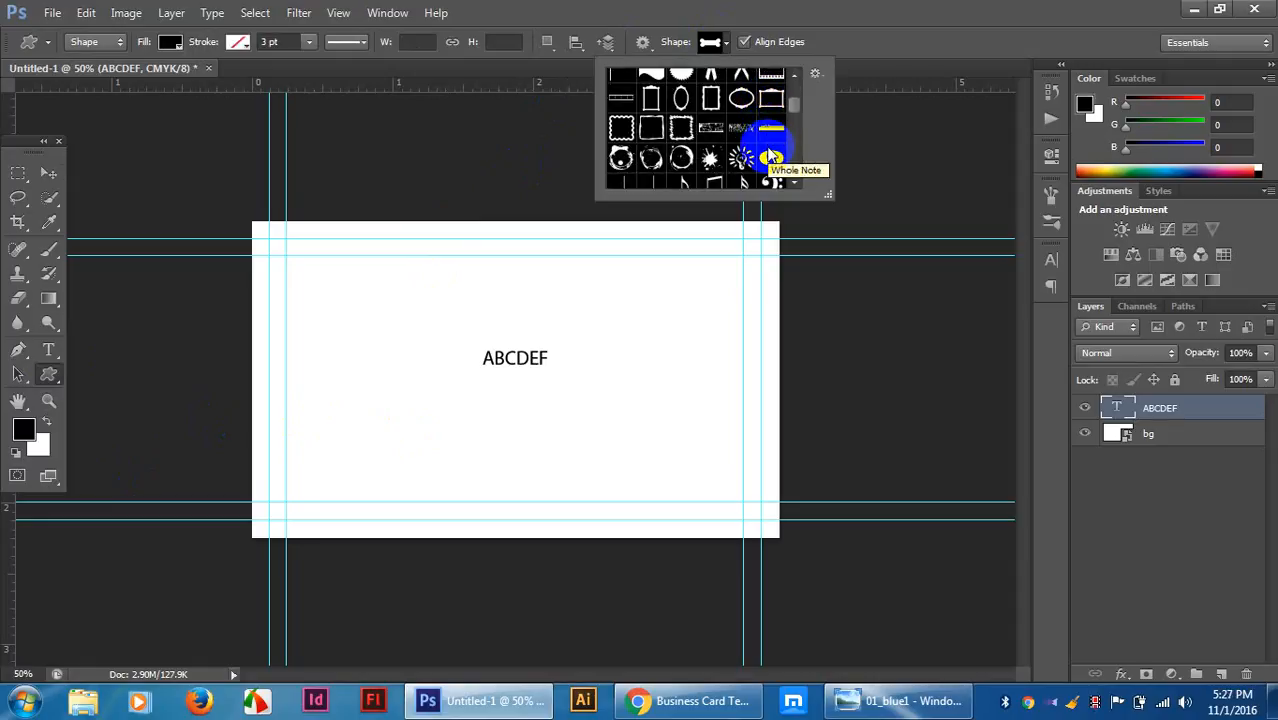
scroll(770, 152, "down", 1)
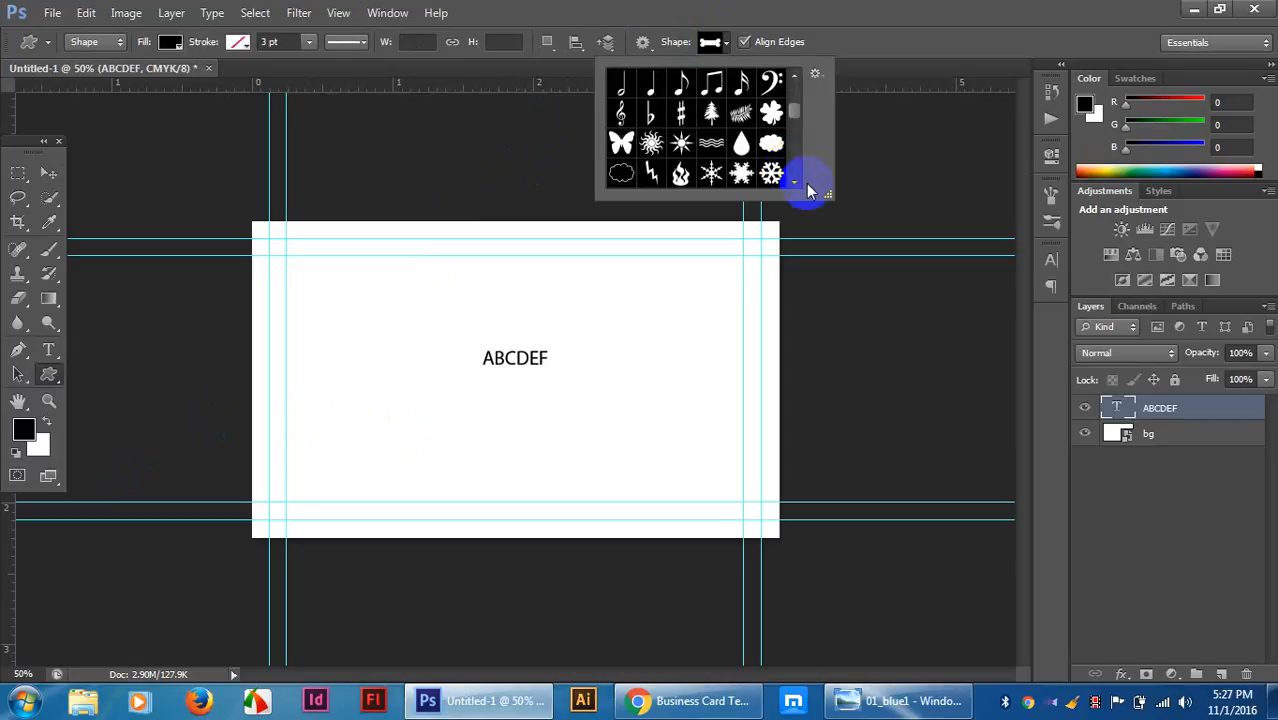
left_click_drag(828, 196, 1073, 485)
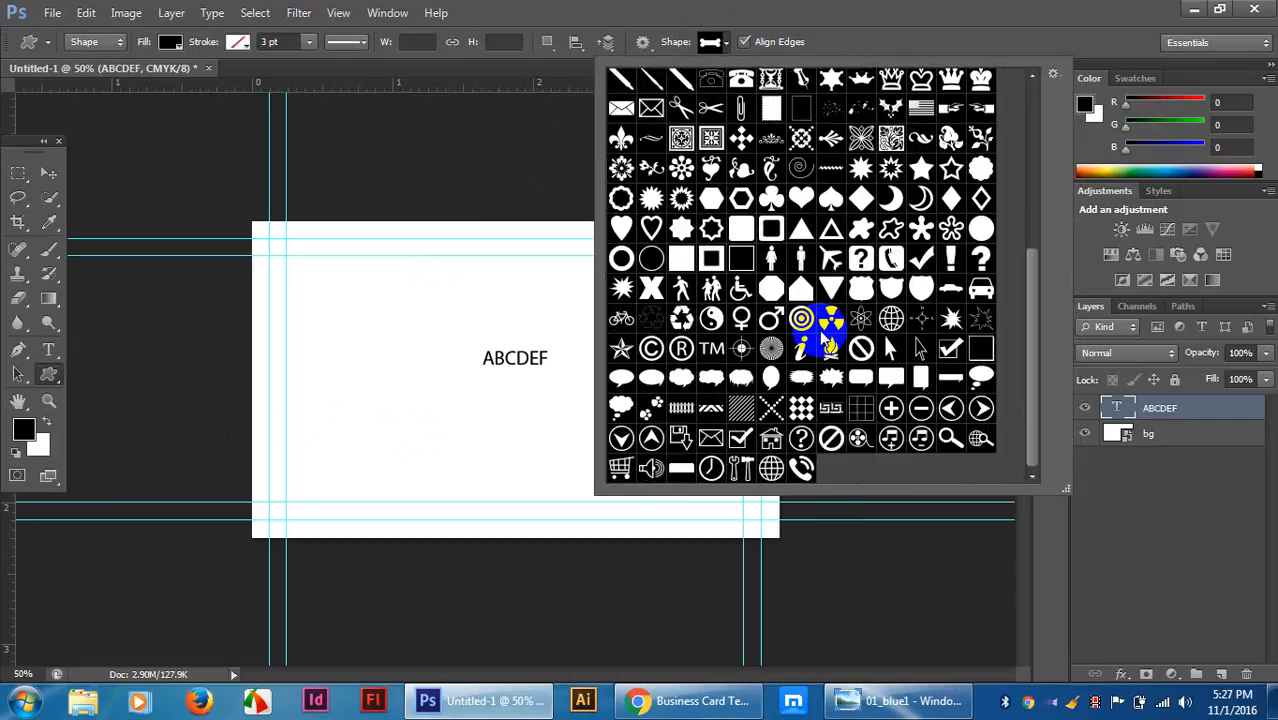
scroll(820, 331, "up", 3)
scroll(821, 334, "up", 5)
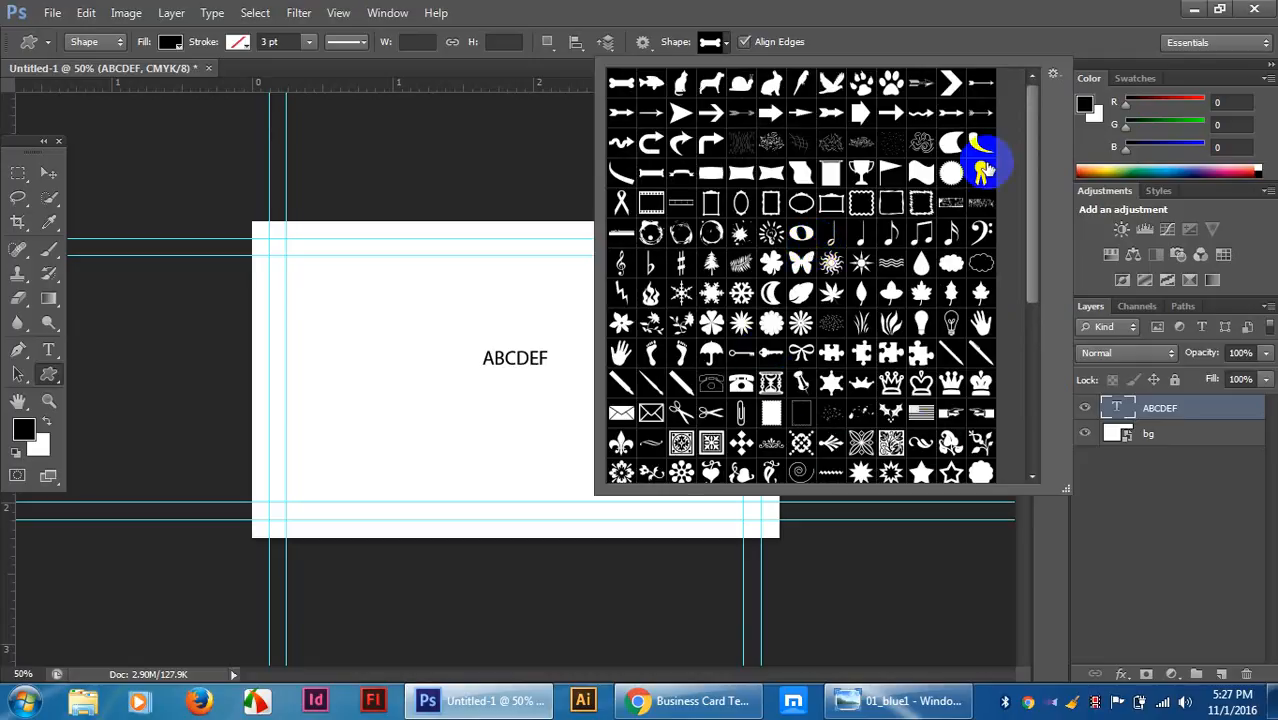
Replace the custom shape library with the All set without saving the current shapes.
left_click(1055, 76)
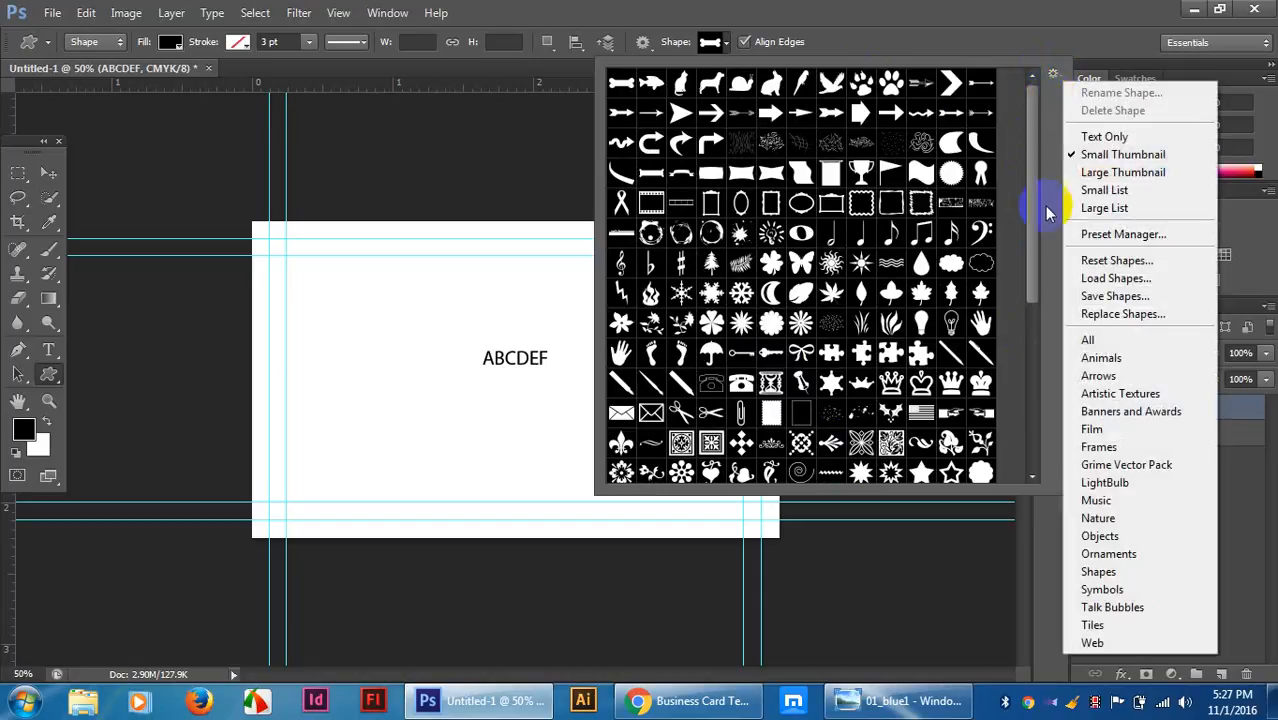
left_click(1122, 341)
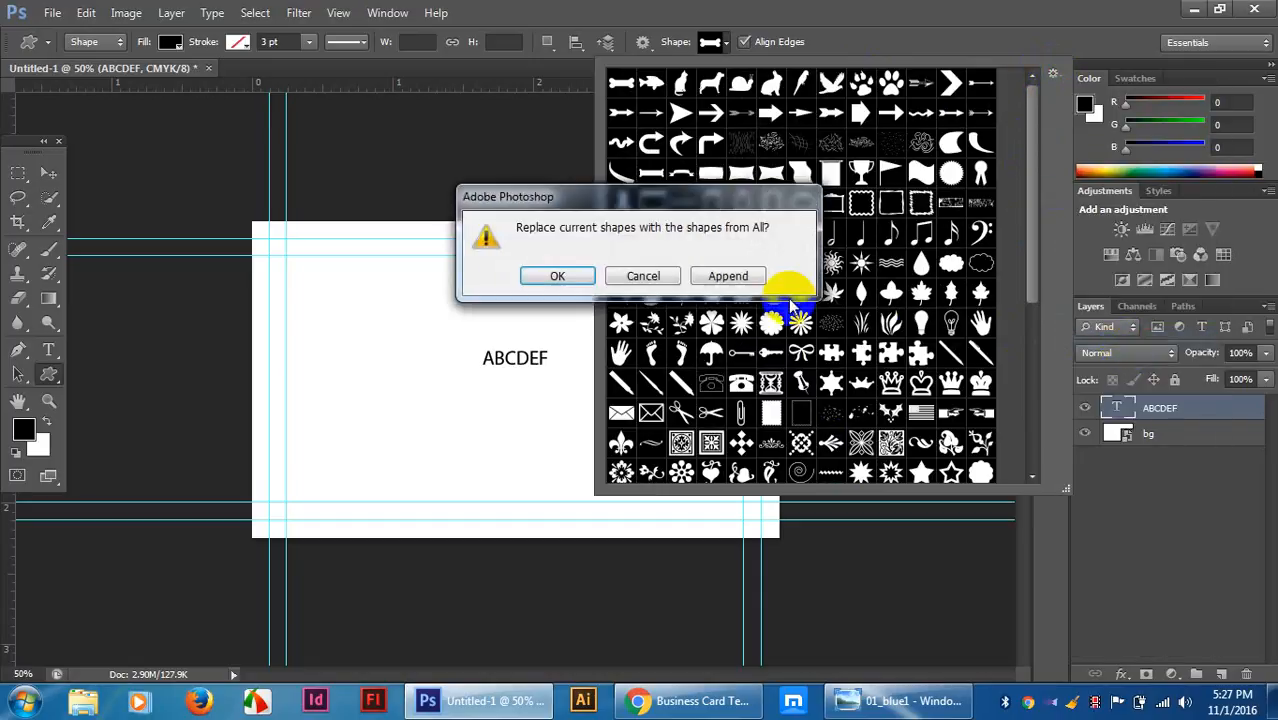
left_click(550, 277)
left_click(583, 283)
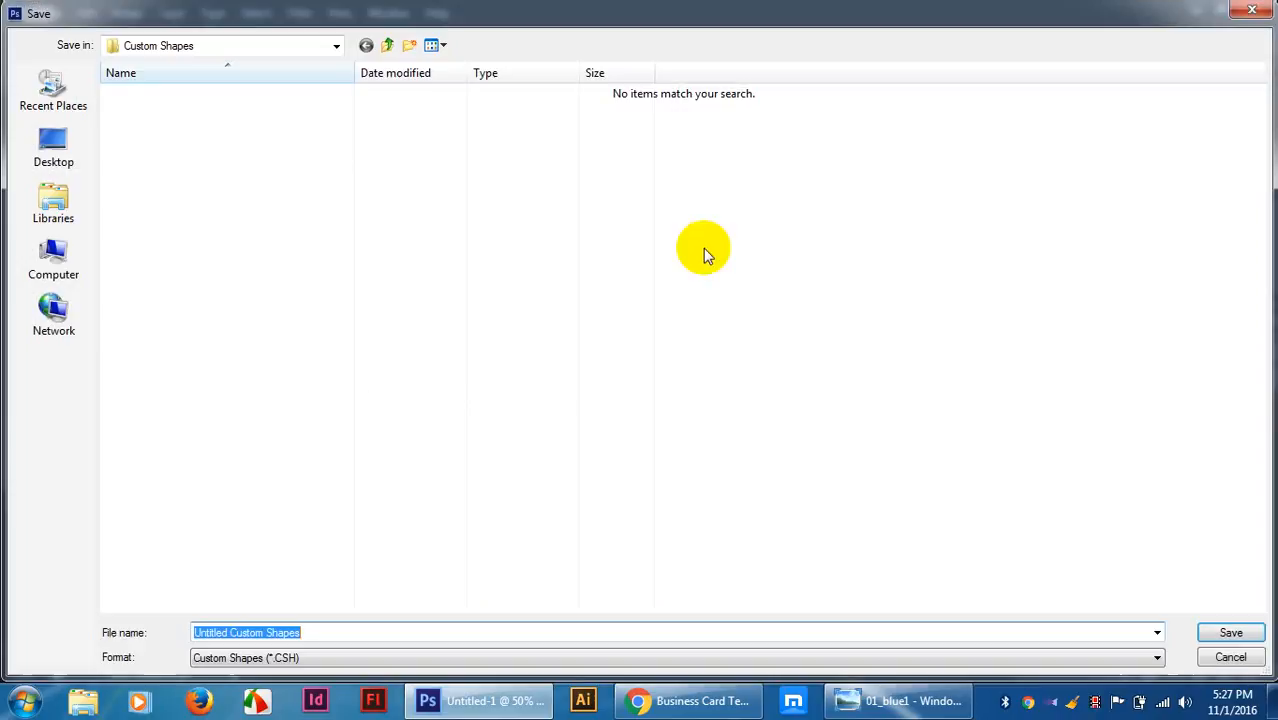
left_click(1227, 656)
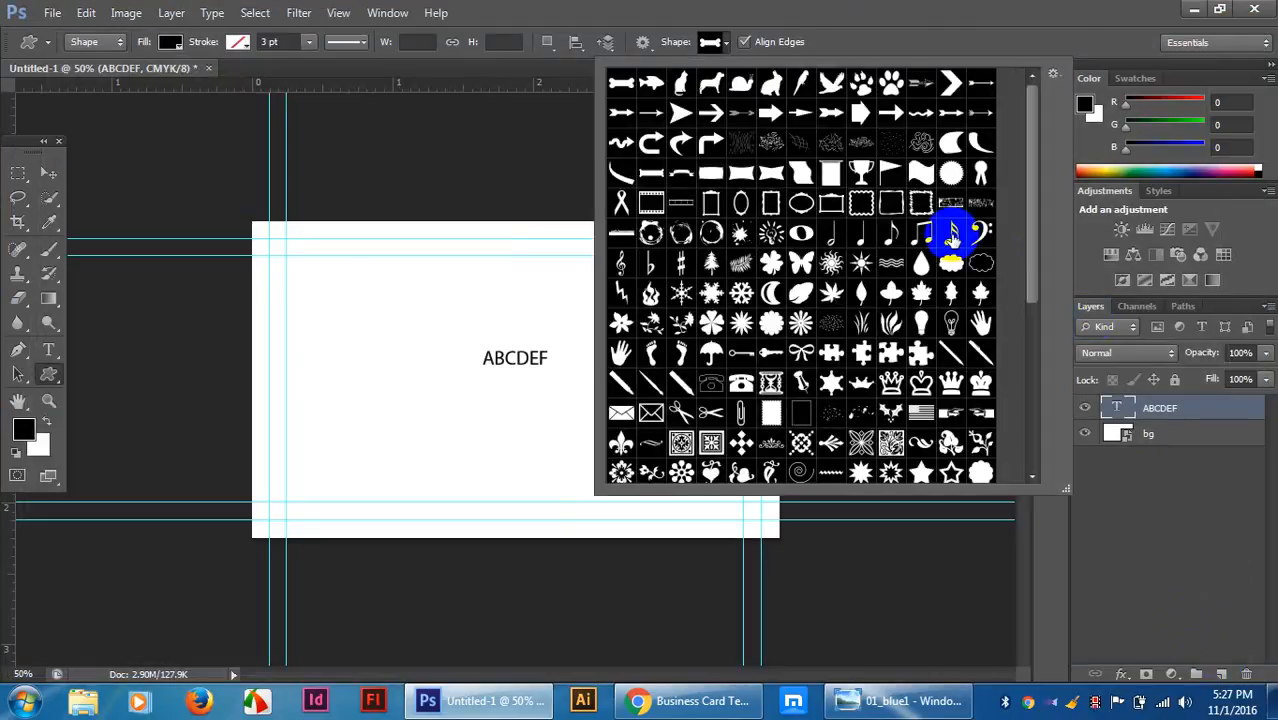
left_click(932, 255)
left_click(845, 281)
Append the Shapes set to the library and choose the Hexagon shape.
left_click(1048, 76)
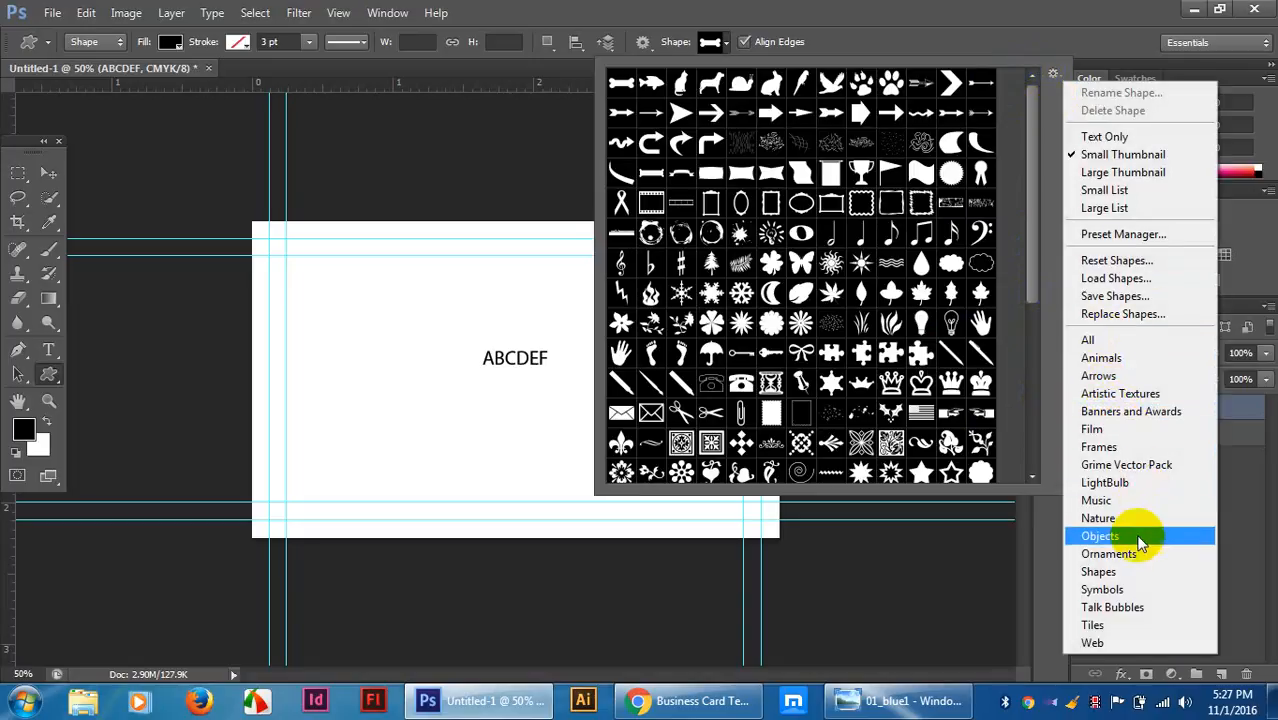
left_click(1128, 571)
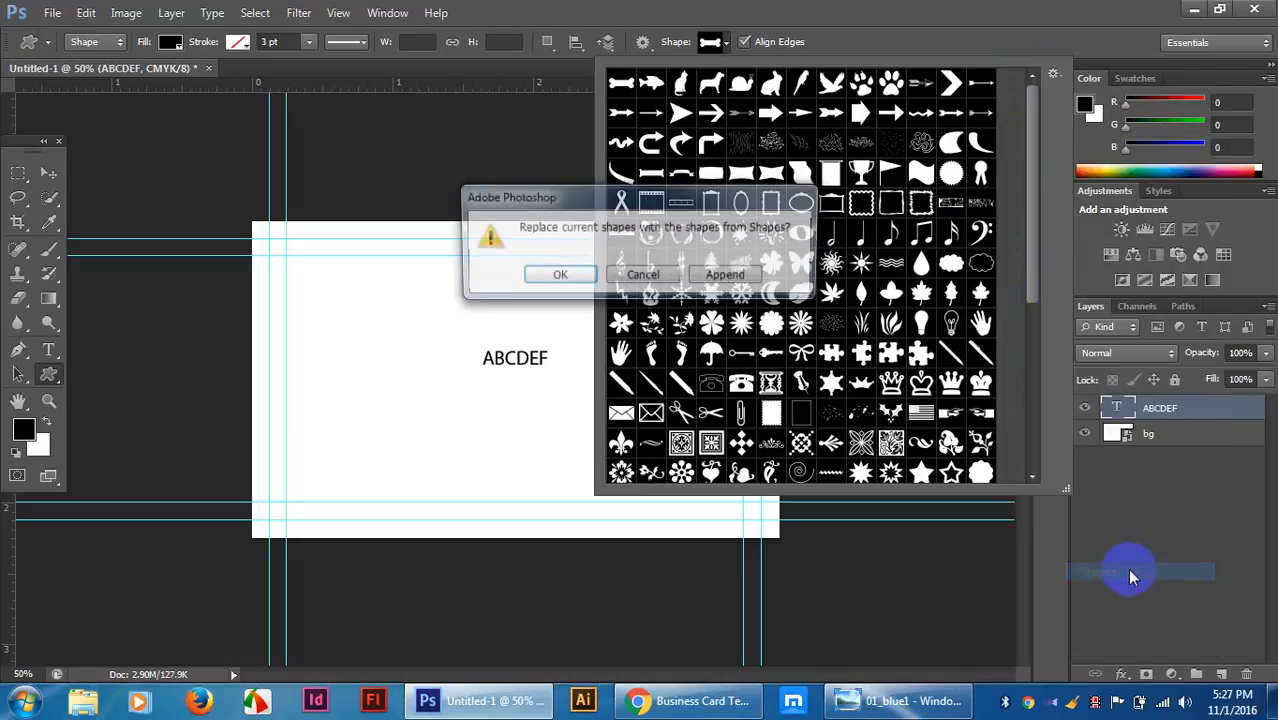
left_click(727, 276)
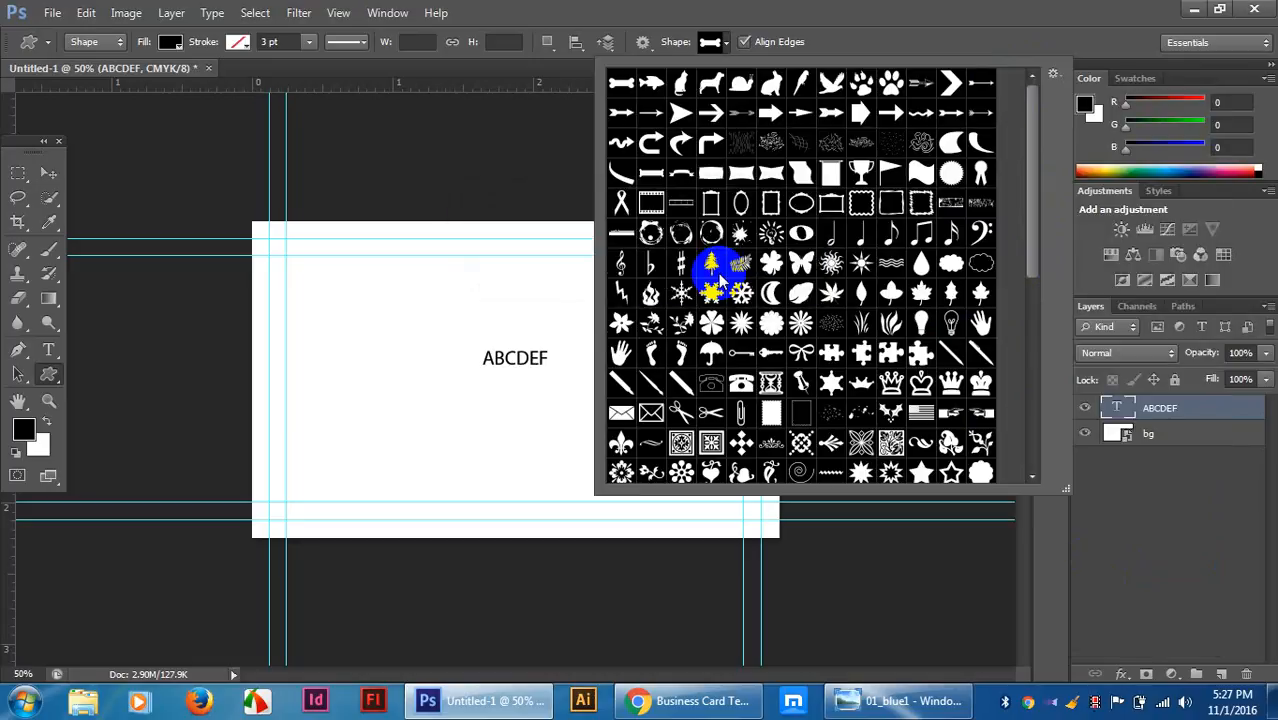
scroll(800, 245, "down", 1)
scroll(800, 240, "down", 3)
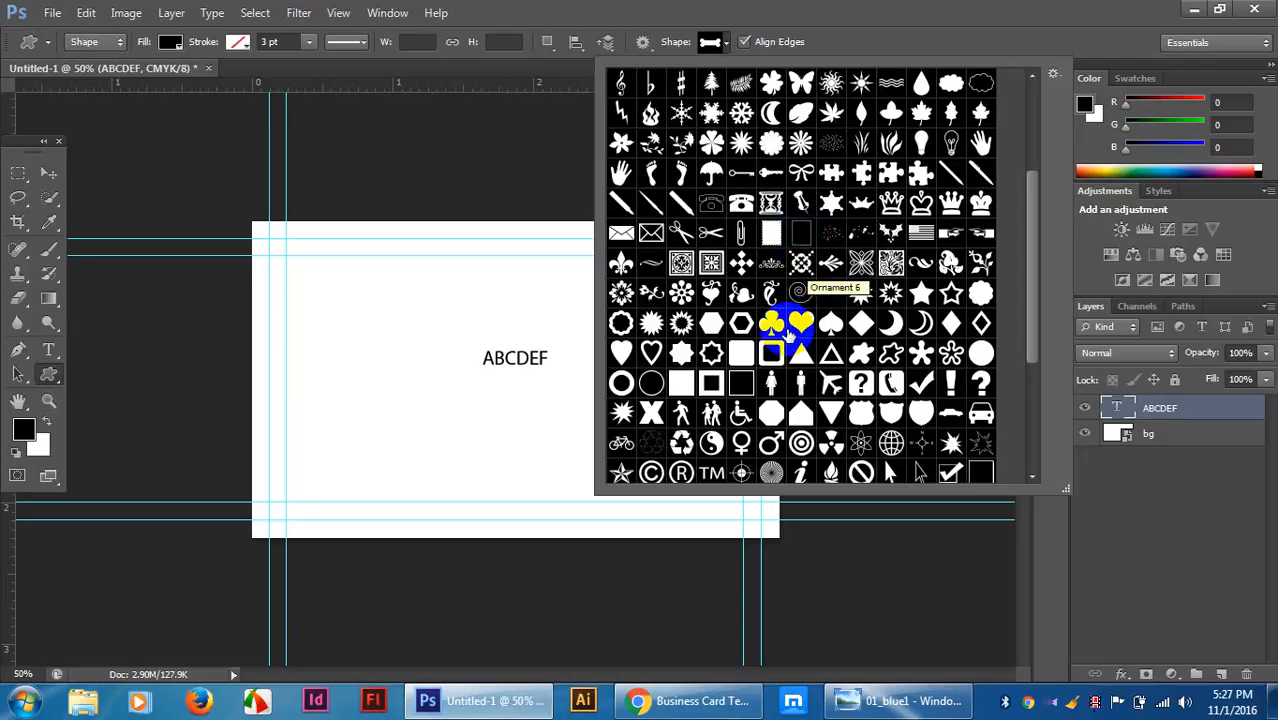
left_click(713, 326)
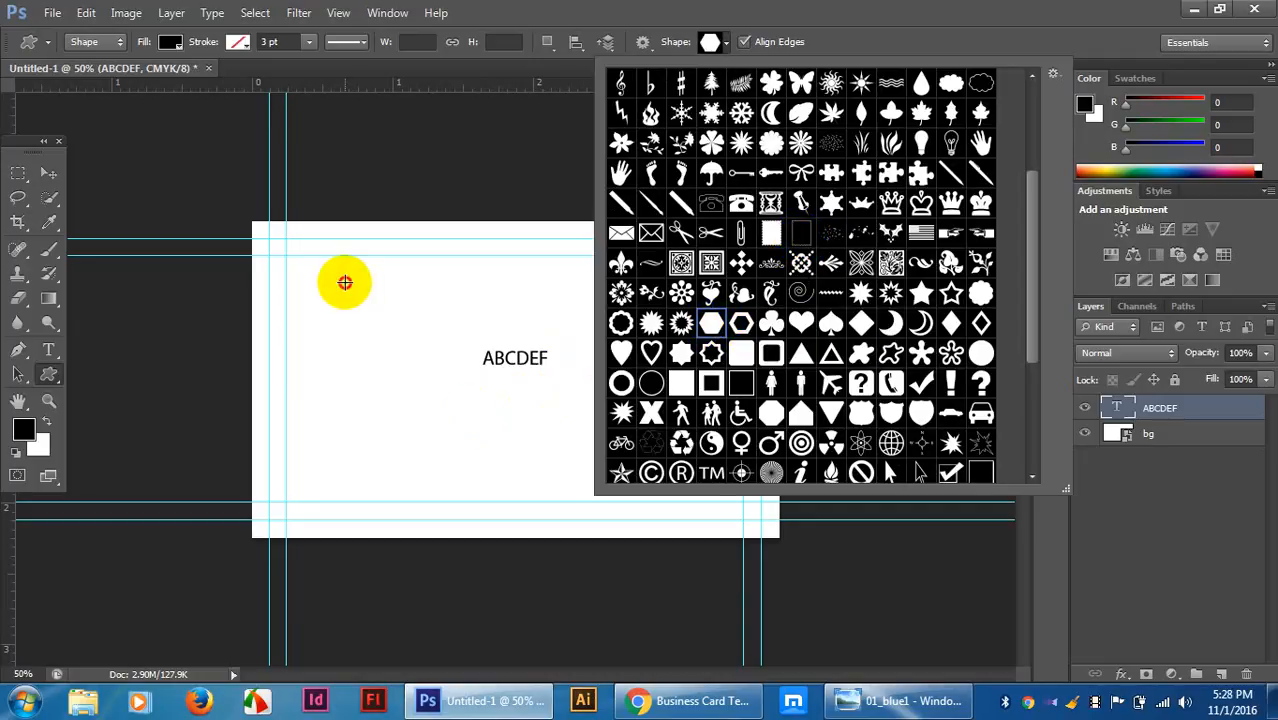
Draw a black hexagon near the card's top-left and move it down and right.
left_click_drag(344, 282, 390, 346)
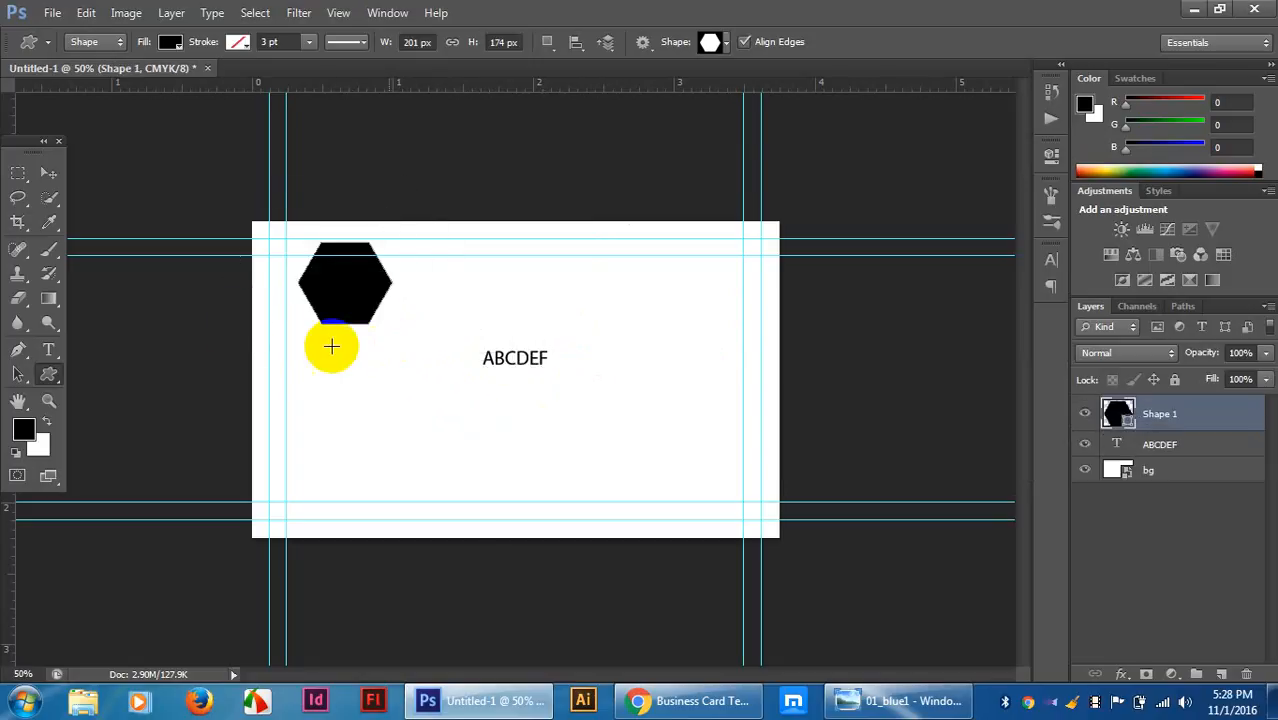
left_click(48, 173)
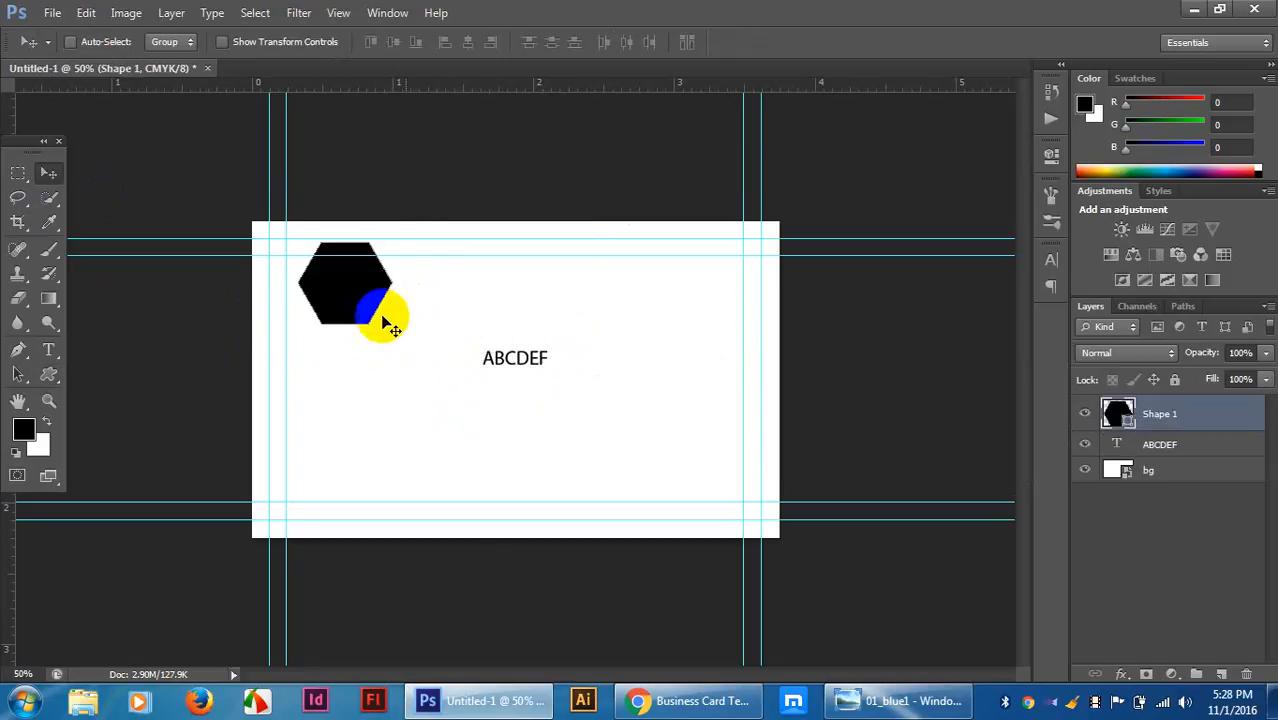
left_click_drag(358, 306, 392, 374)
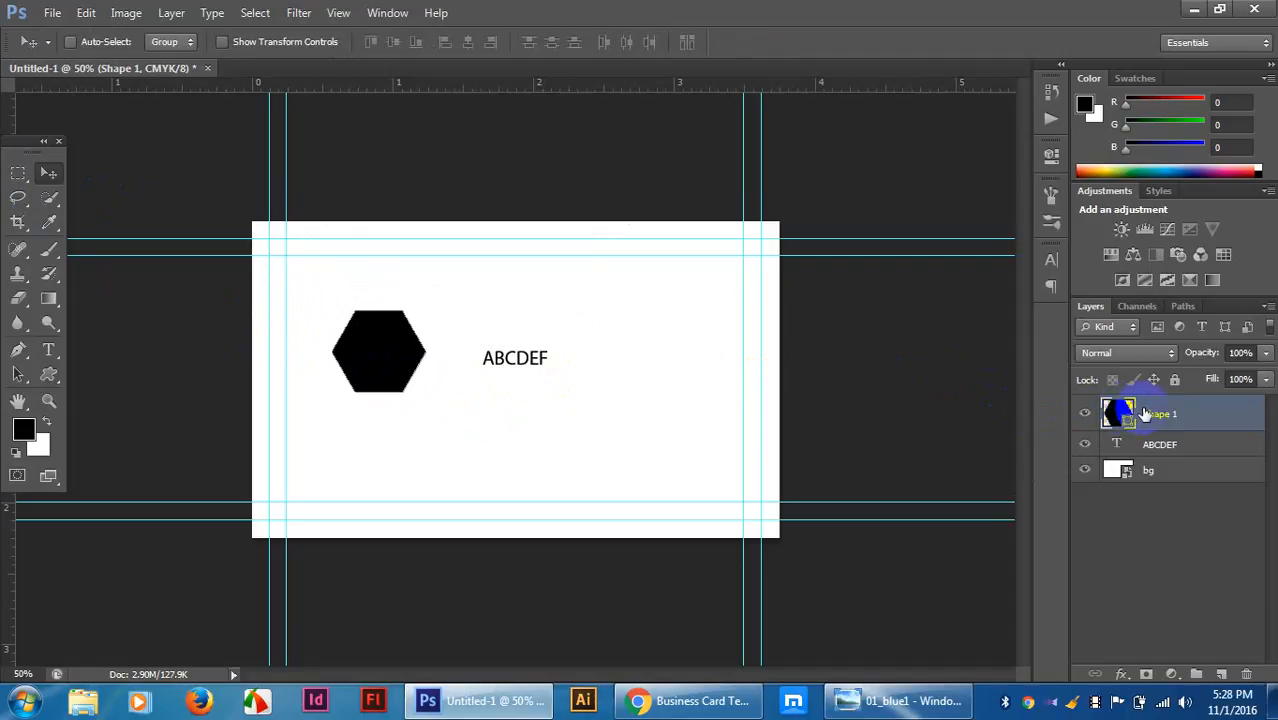
Change the hexagon's fill to bright red (ff0101).
double_click(1126, 414)
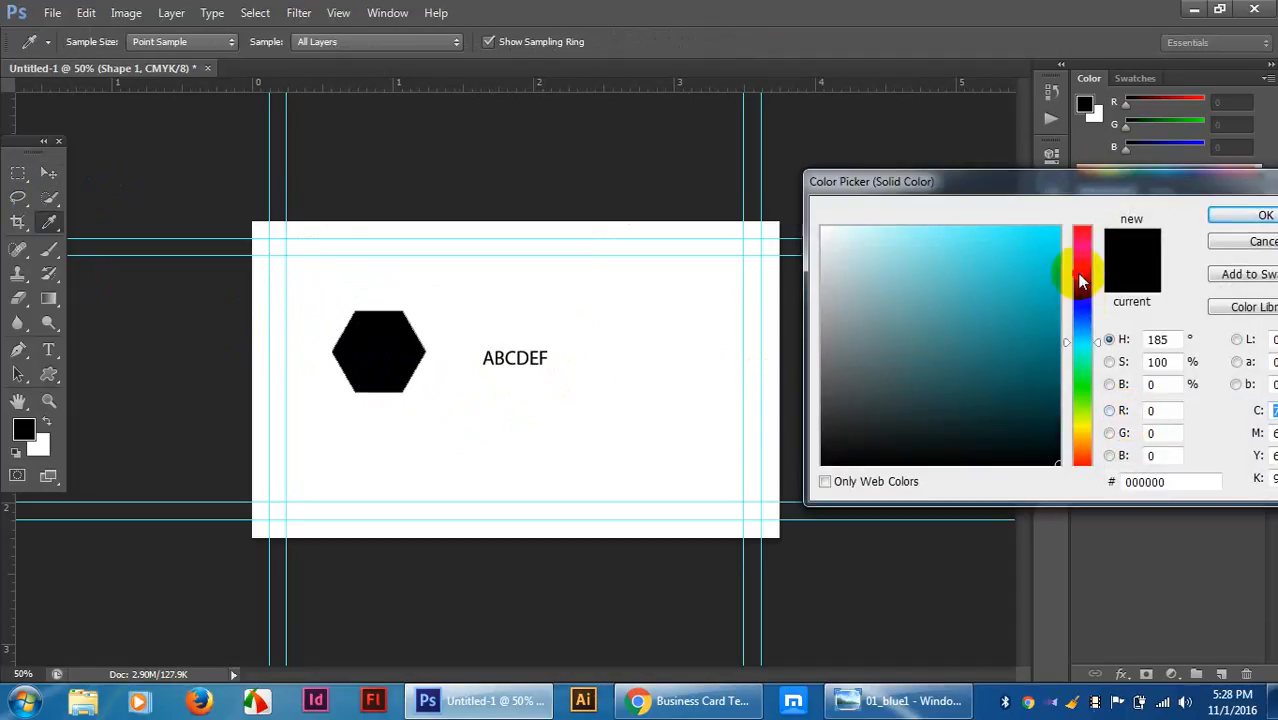
left_click_drag(1078, 277, 1078, 214)
left_click(1048, 247)
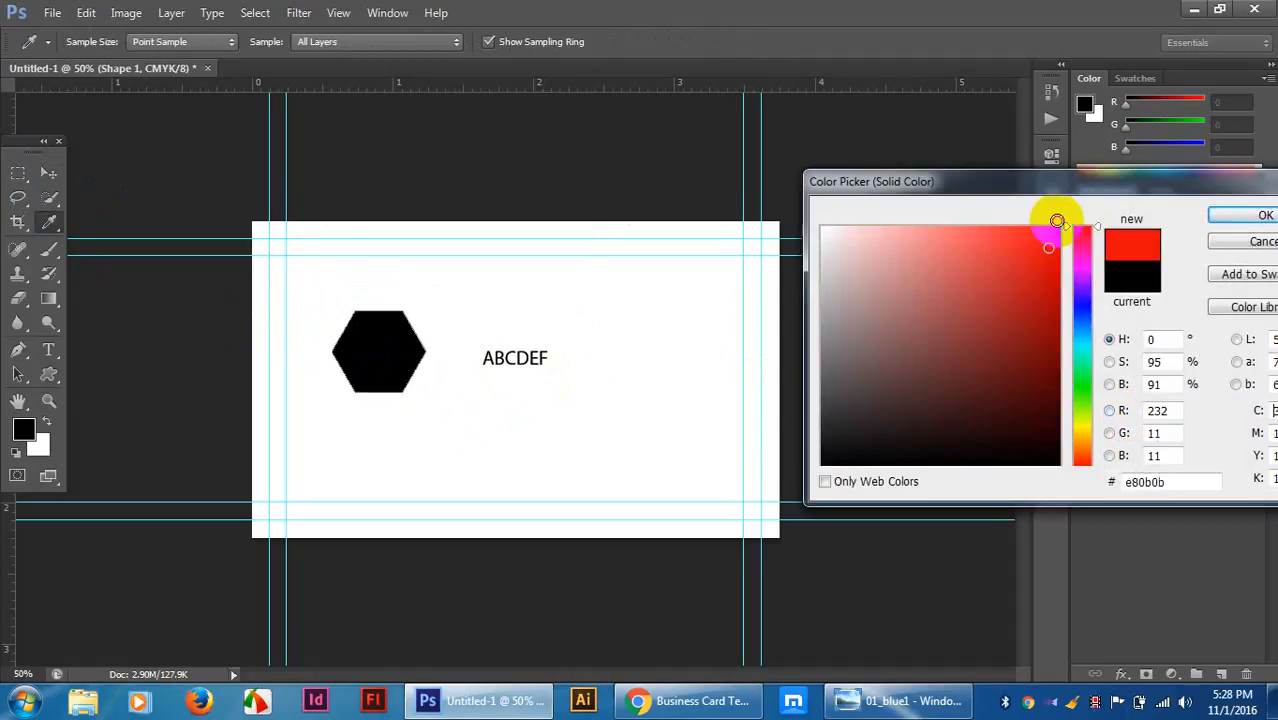
left_click(1240, 215)
Nudge the red hexagon into place beside ABCDEF and select the ABCDEF layer.
key("v")
left_click_drag(391, 362, 388, 328)
mouse_move(505, 366)
left_mouse_down()
mouse_move(465, 377)
mouse_move(506, 366)
left_mouse_up()
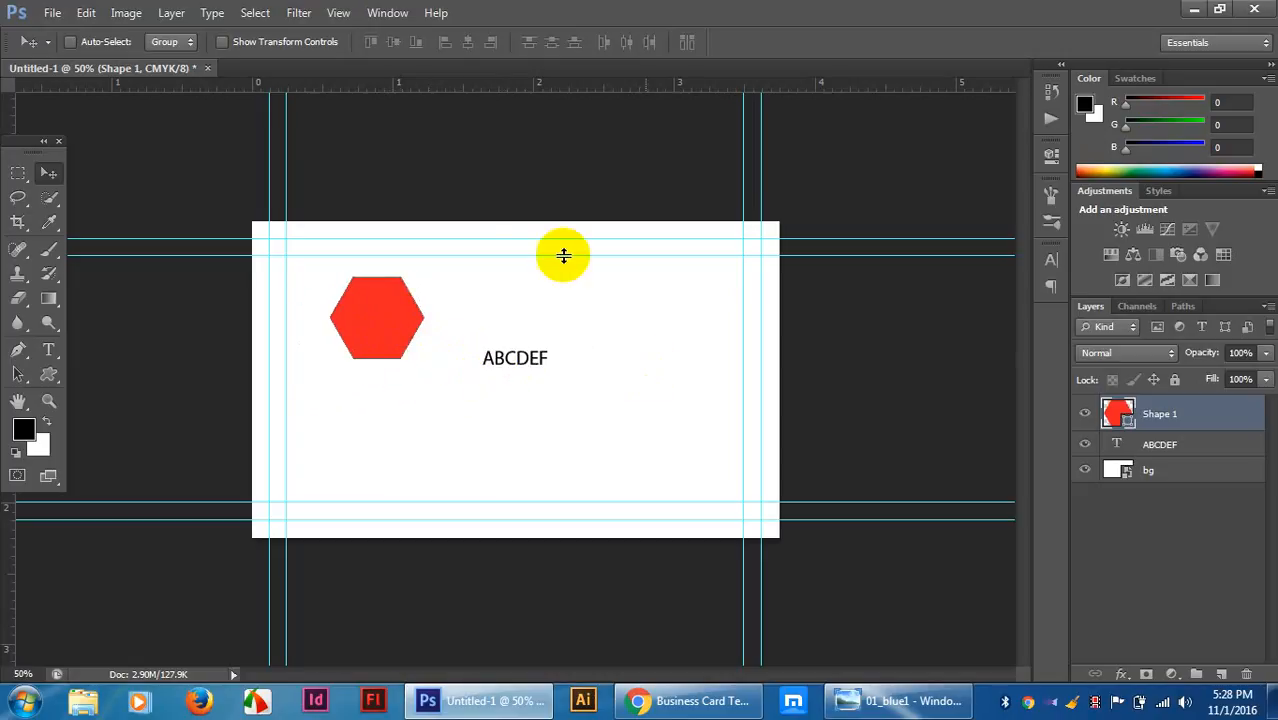
double_click(1162, 444)
left_click(816, 465)
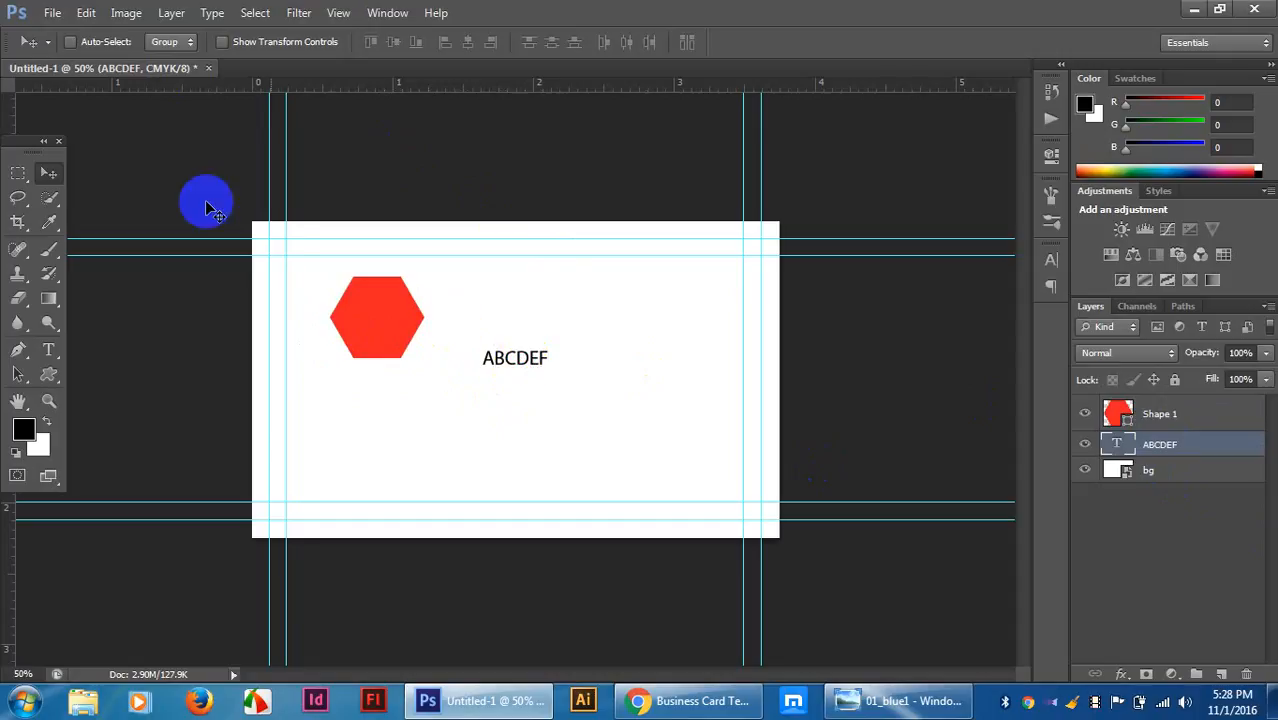
Select the ABCDEF text and set it to 12 pt Bold.
left_click(49, 354)
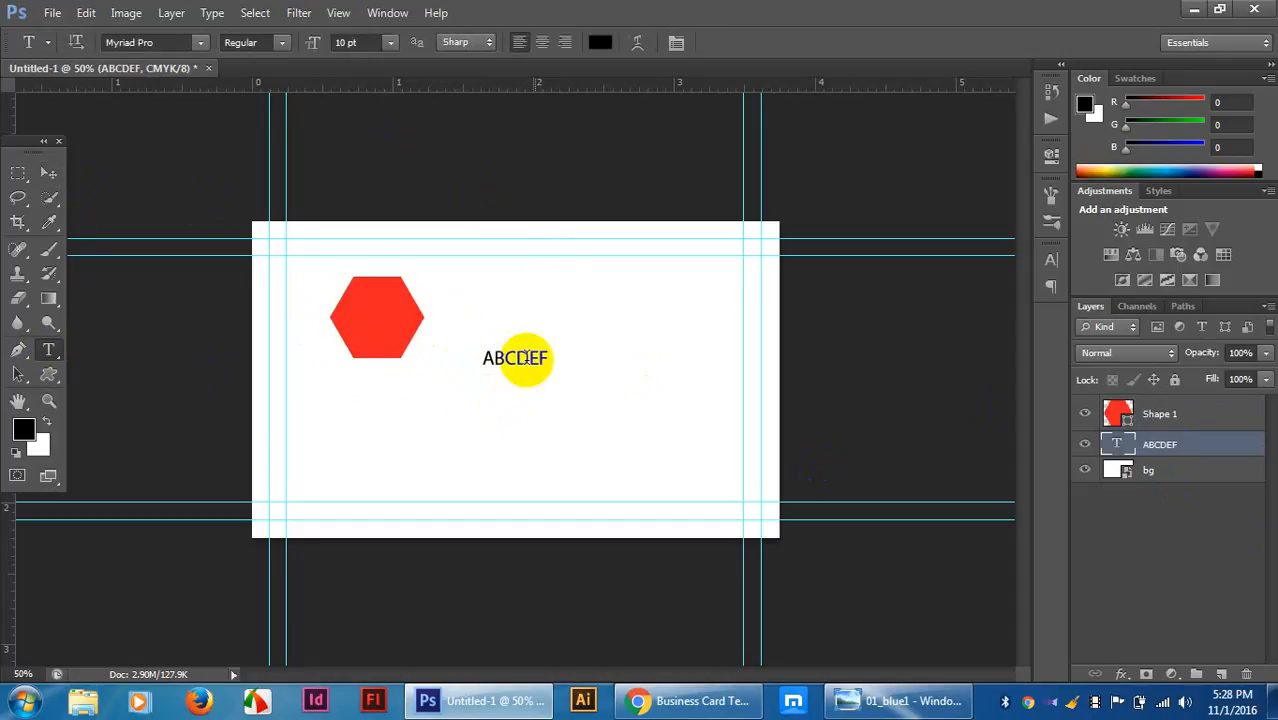
left_click(483, 358)
left_click_drag(483, 358, 553, 360)
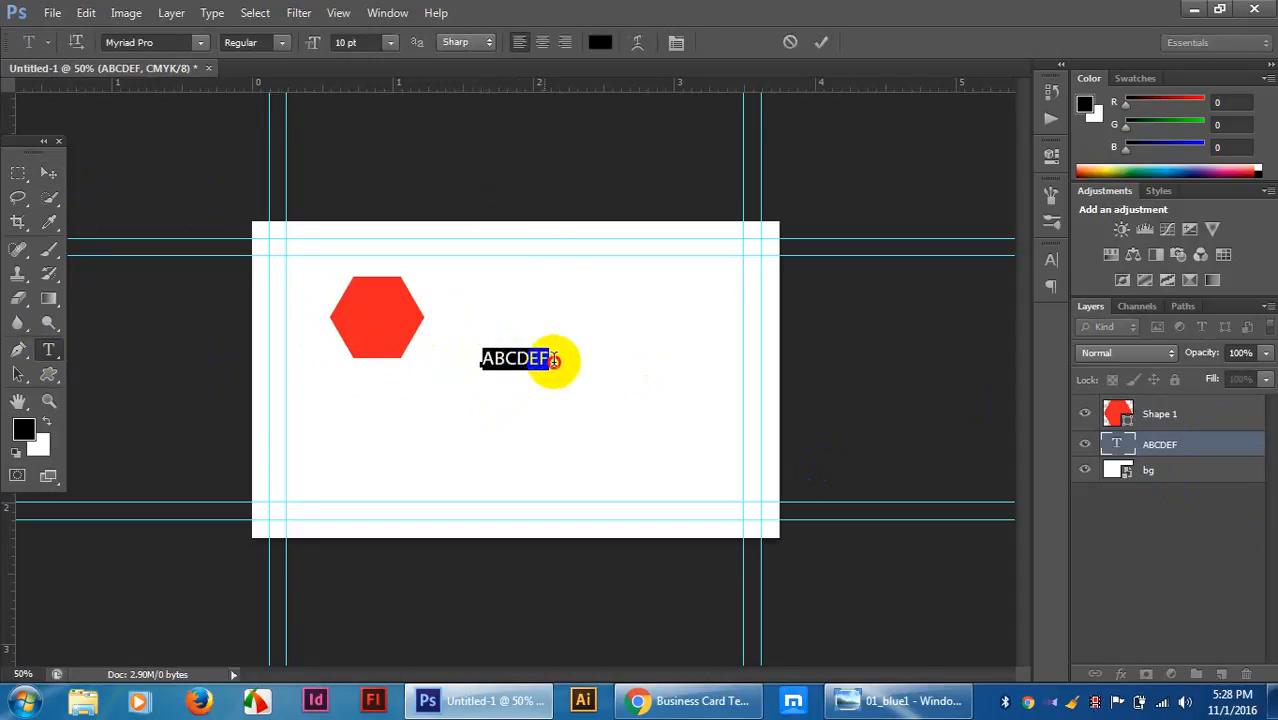
left_click(390, 42)
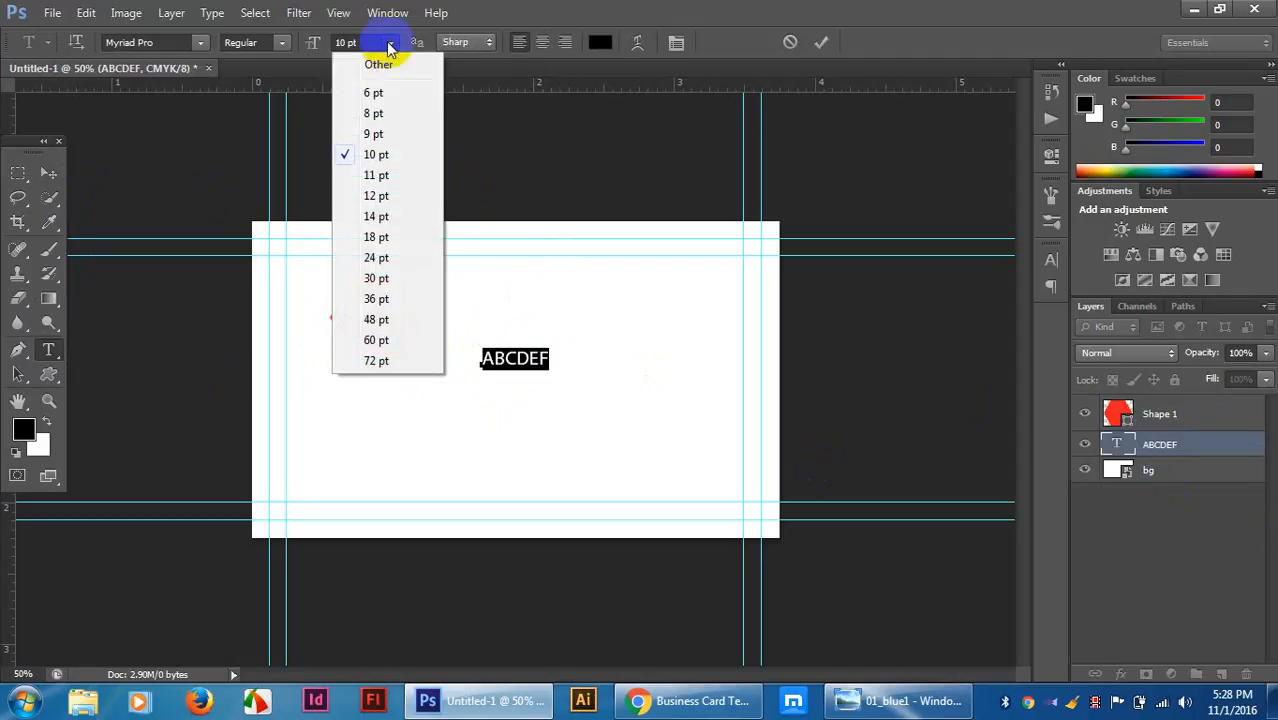
left_click(383, 197)
left_click(279, 41)
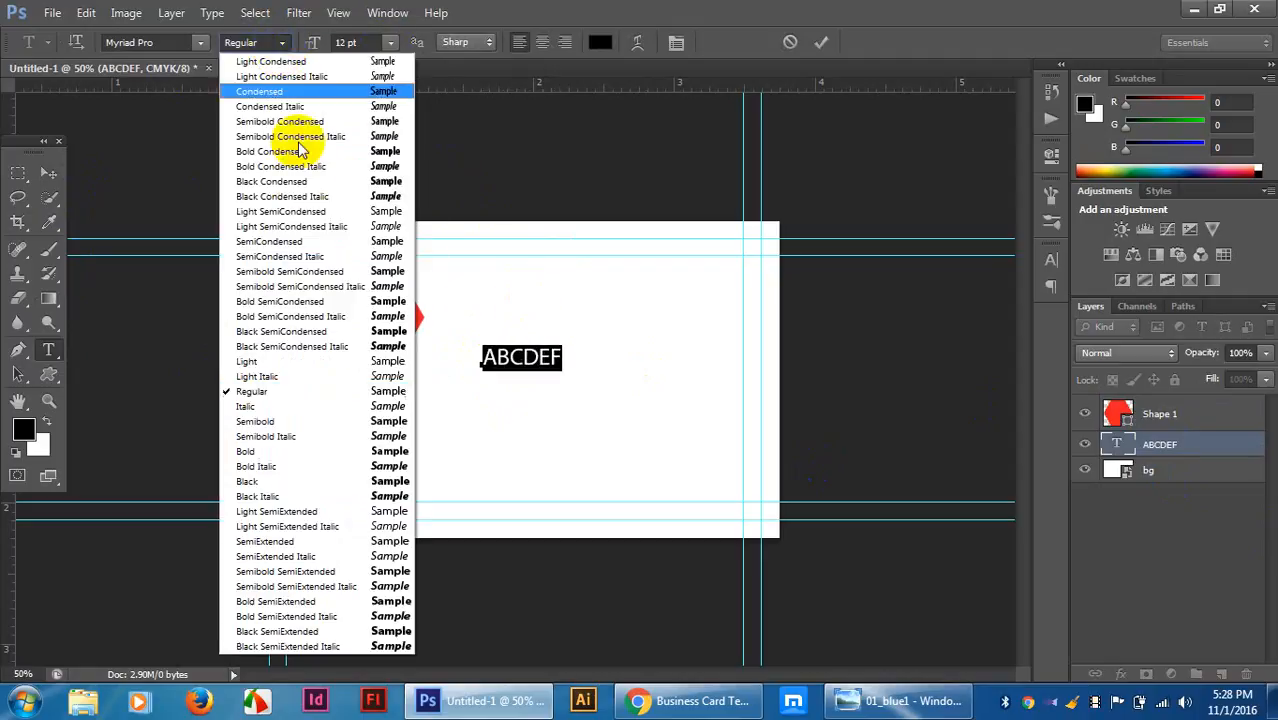
left_click(280, 455)
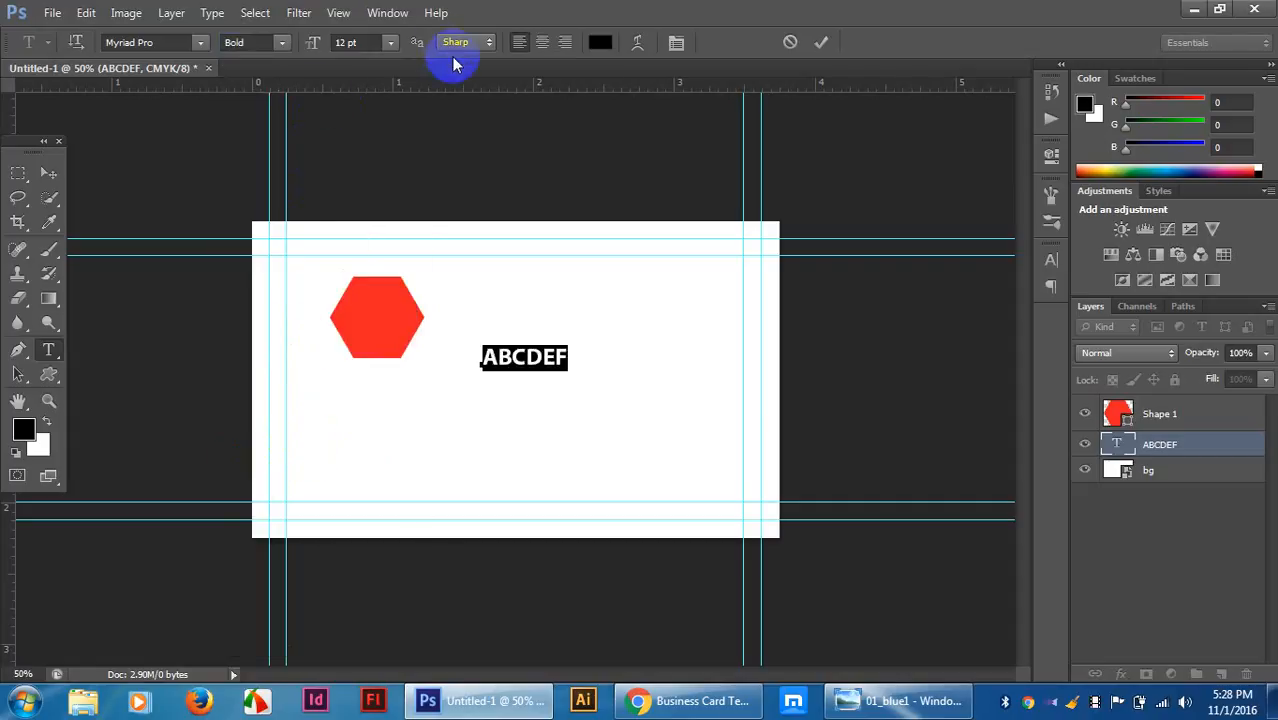
Widen the ABCDEF tracking to 100 in the Character panel and commit the text.
left_click(388, 14)
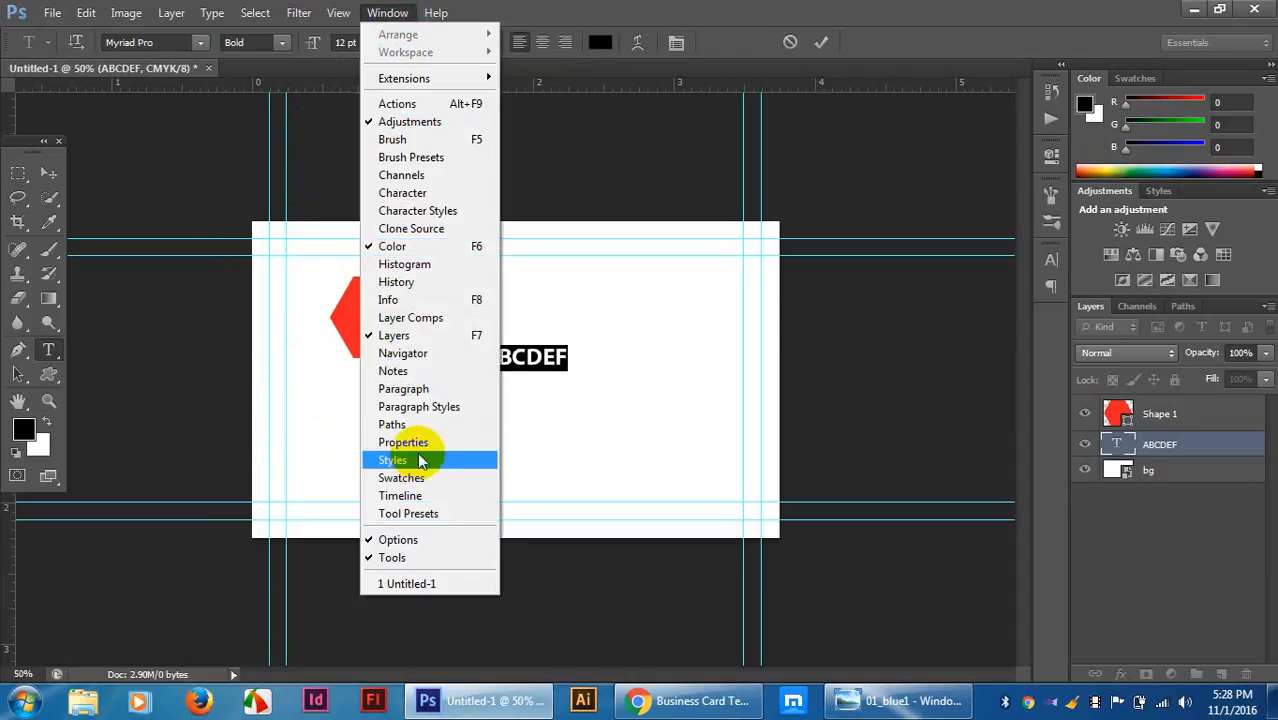
left_click(430, 196)
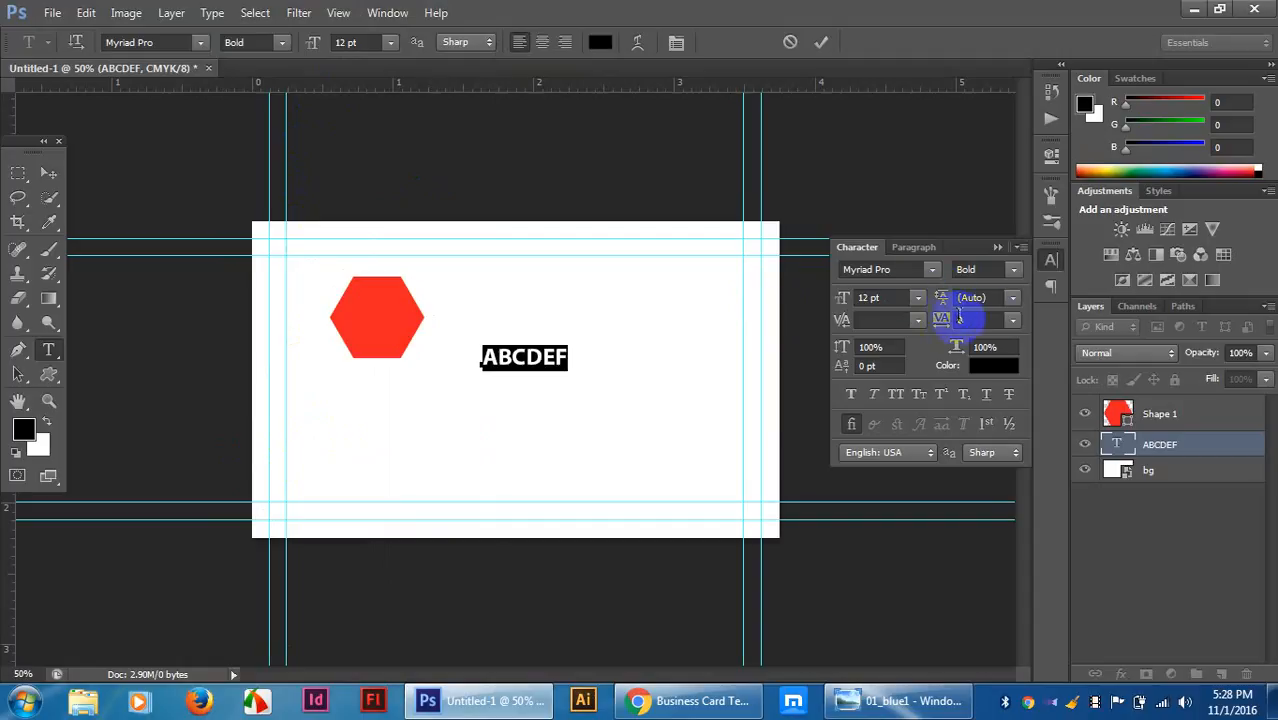
left_click(1013, 320)
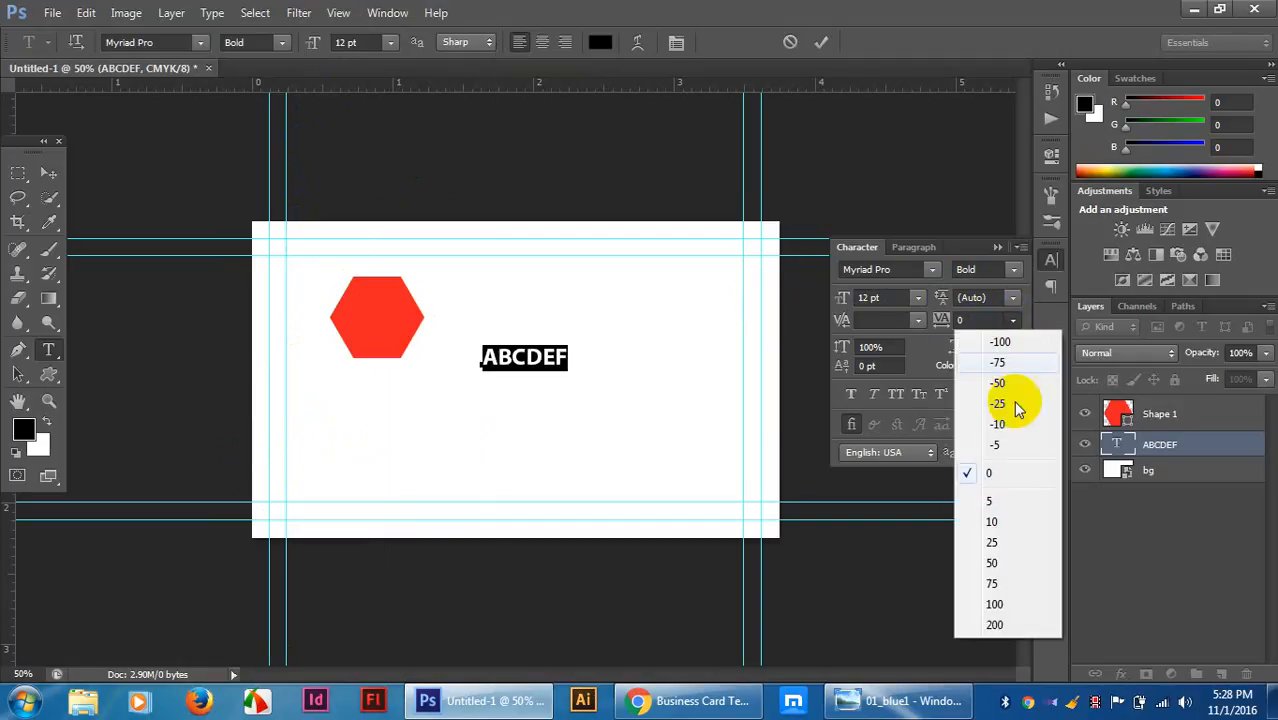
left_click(992, 563)
left_click(1013, 320)
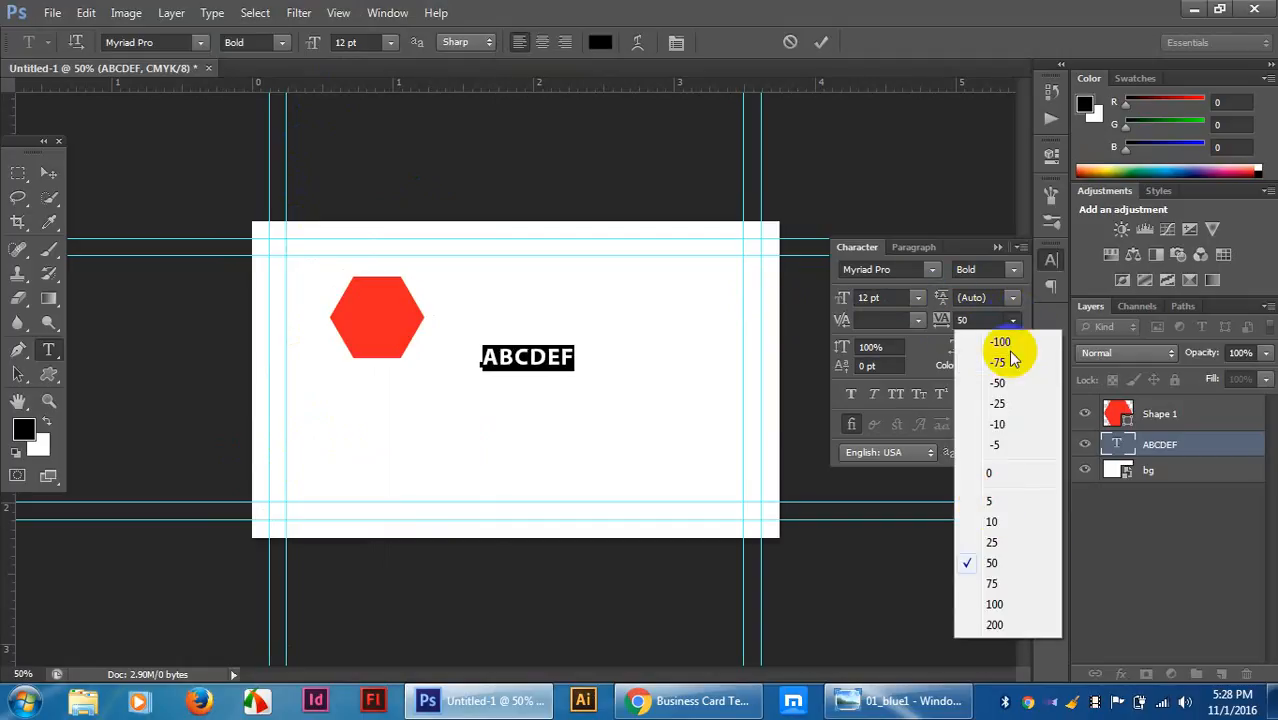
left_click(994, 604)
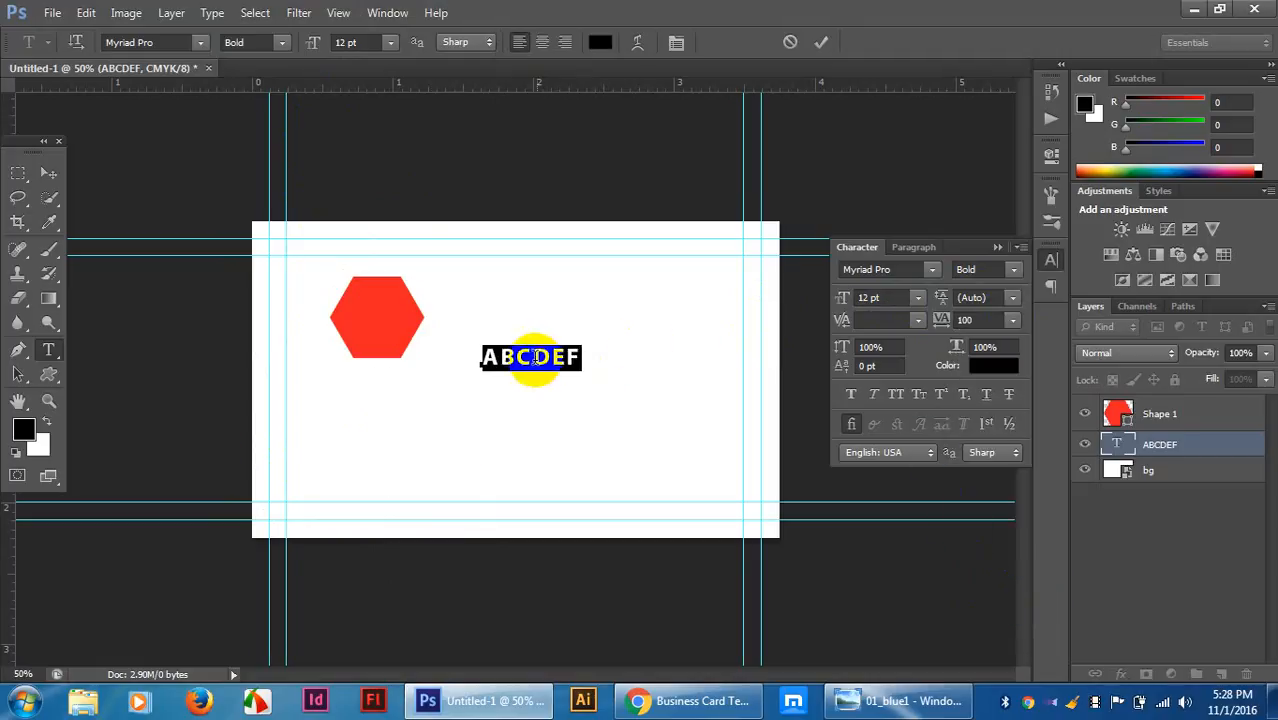
left_click(50, 173)
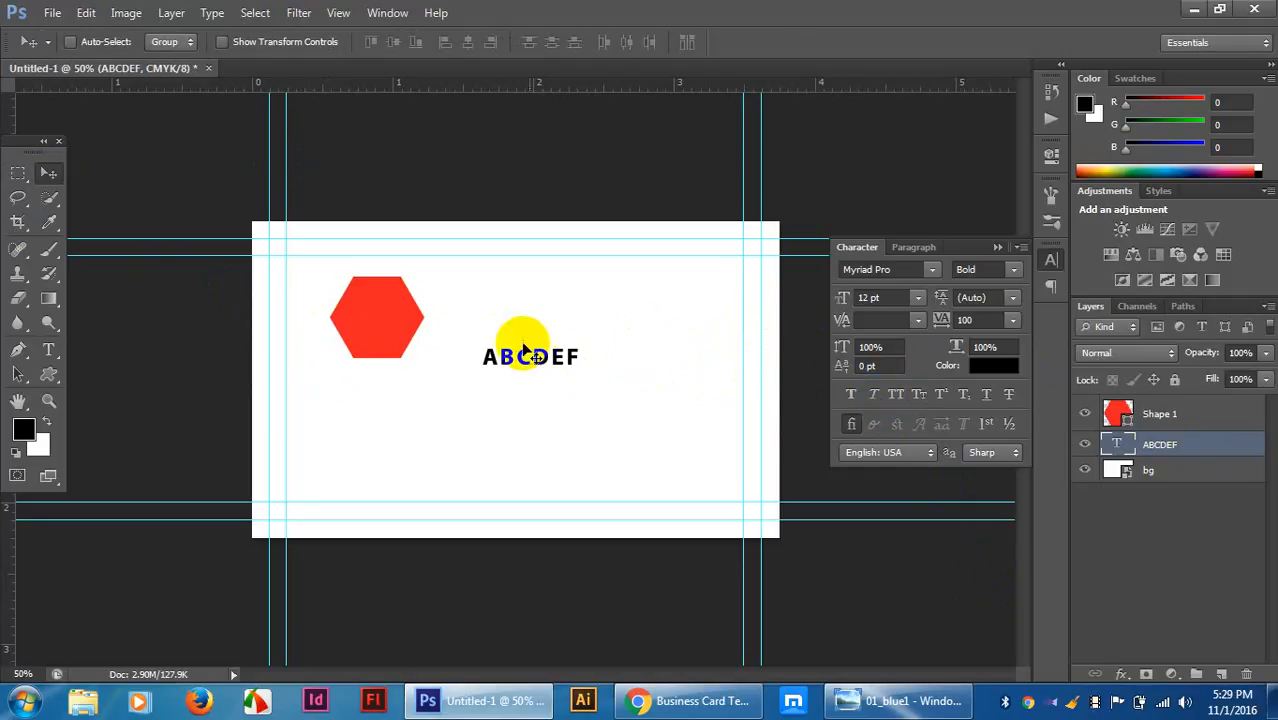
Colour the ABCDEF text red (ed2024) by sampling the hexagon's colour.
left_click(48, 350)
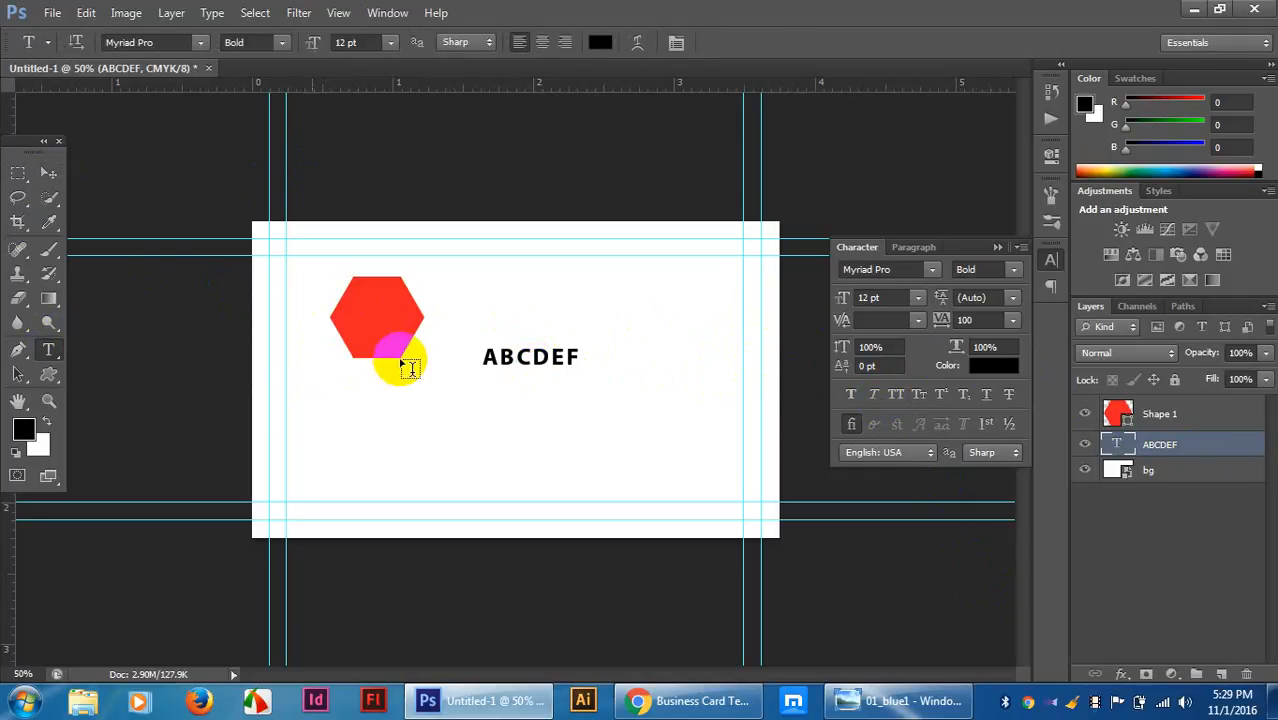
left_click_drag(482, 358, 582, 357)
left_click(600, 42)
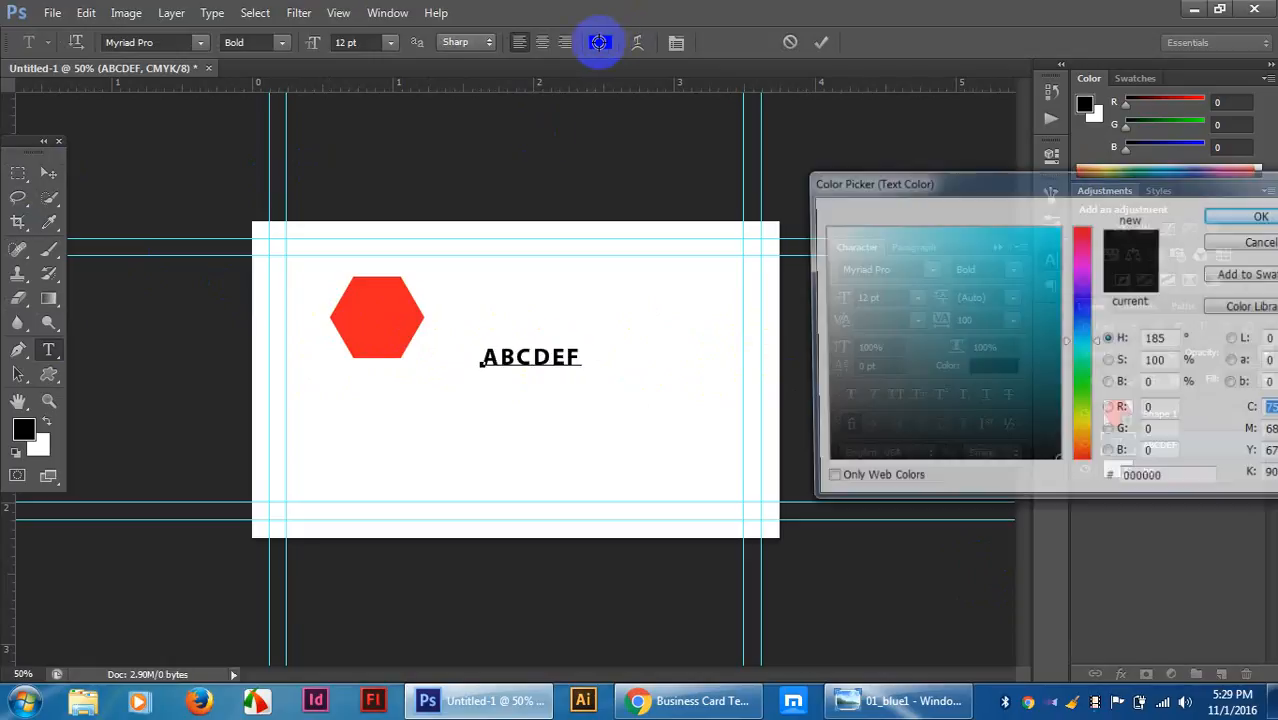
left_click(362, 300)
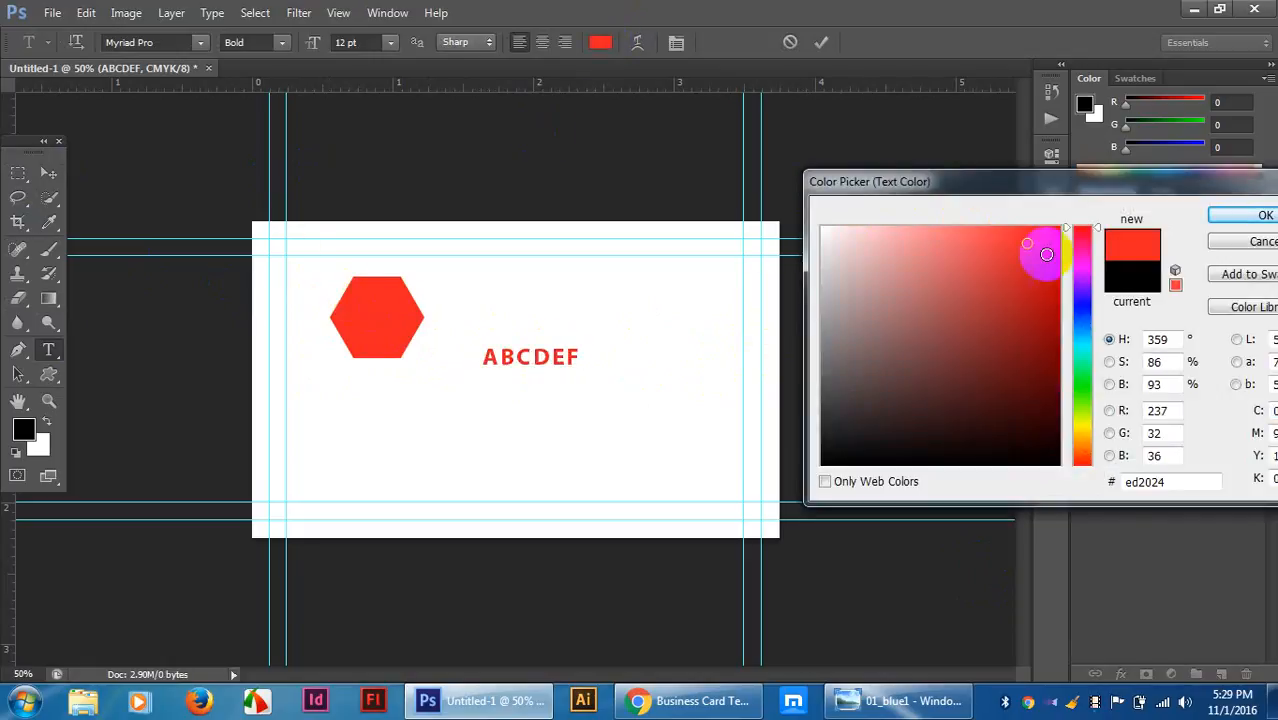
left_click(1240, 217)
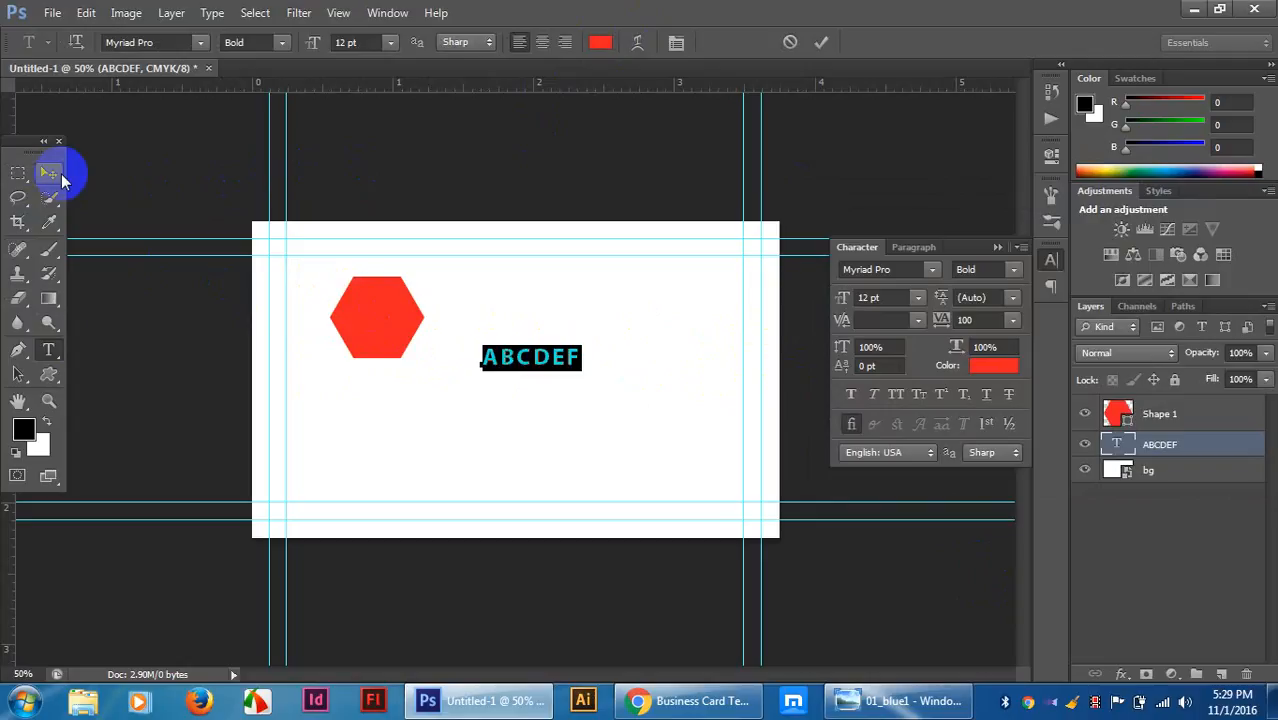
left_click(48, 173)
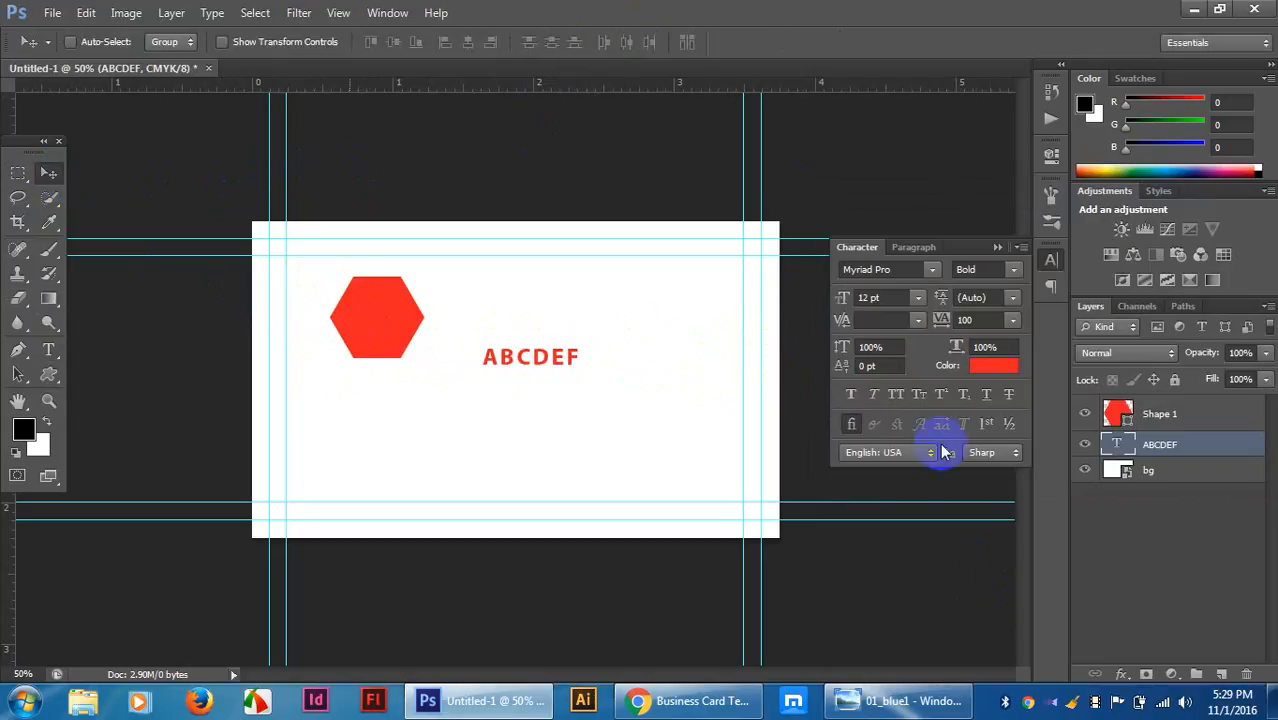
left_click(1178, 425)
Scale the red hexagon down to about 71%.
key("ctrl+t")
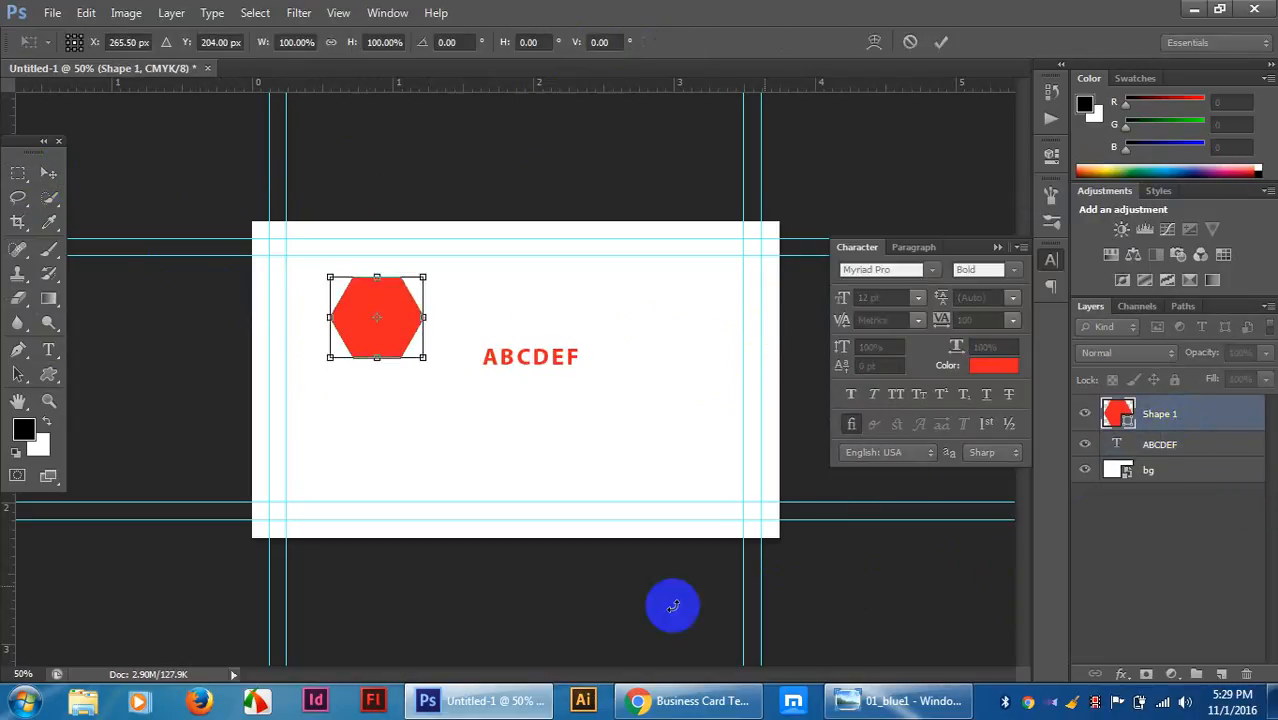
left_click_drag(418, 358, 408, 356)
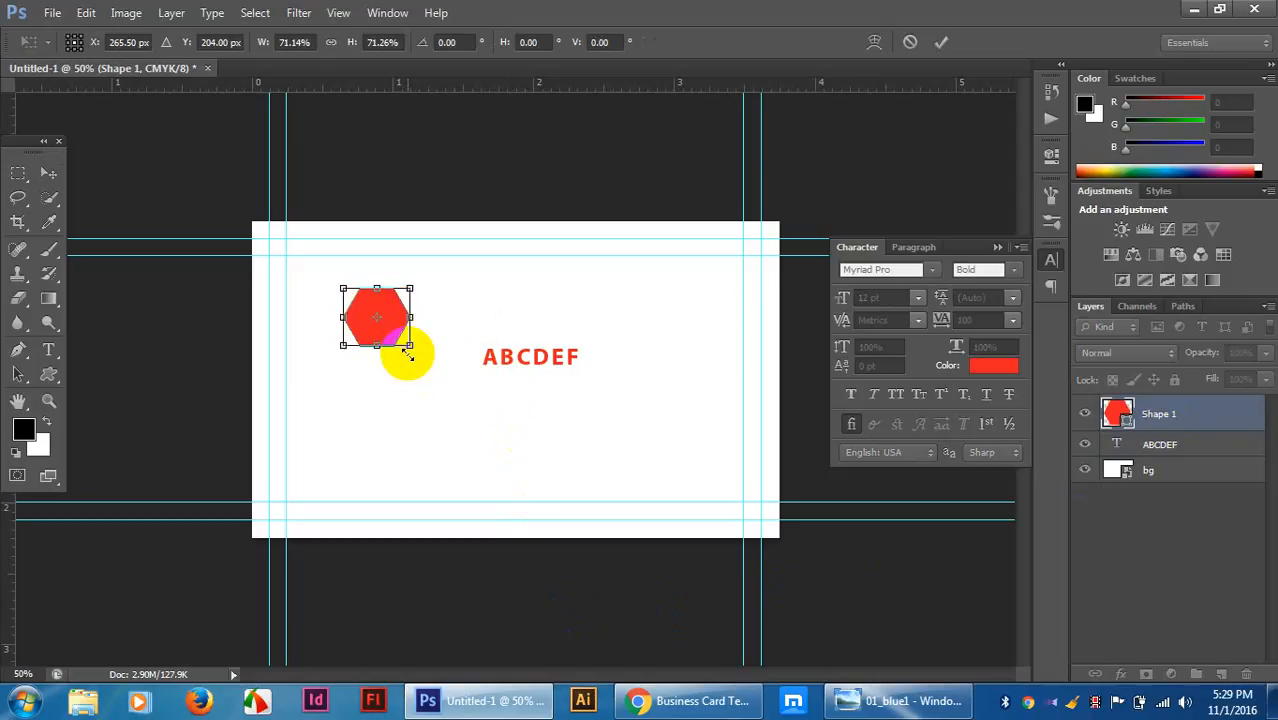
key("Return")
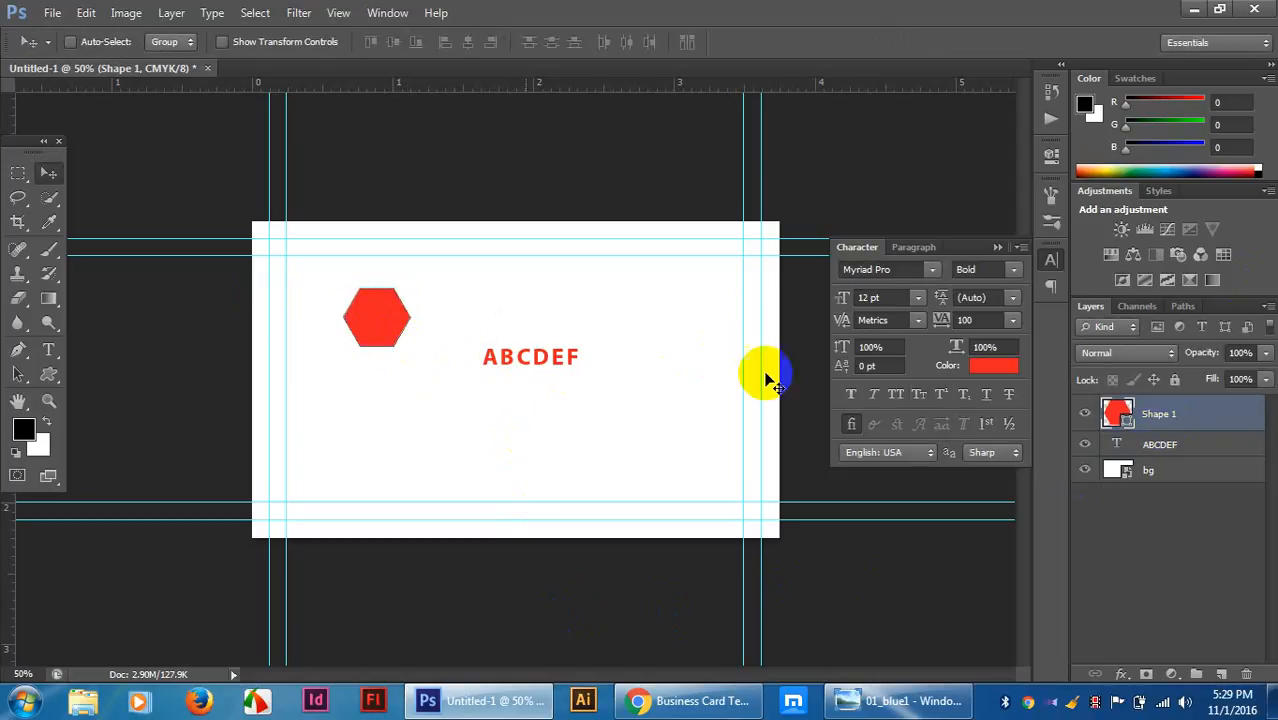
Move the ABCDEF text to sit just beneath the hexagon.
left_click(1182, 452)
left_click_drag(517, 370, 337, 376)
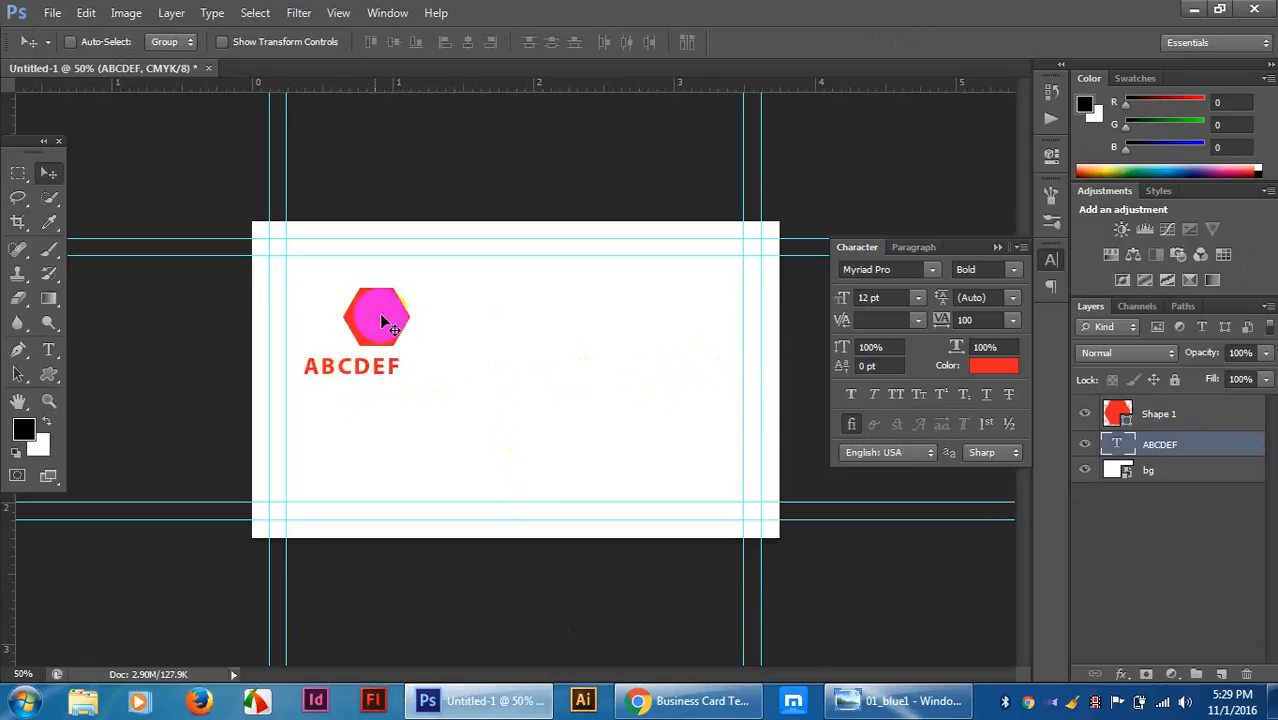
left_click_drag(384, 318, 357, 322)
left_click(70, 41)
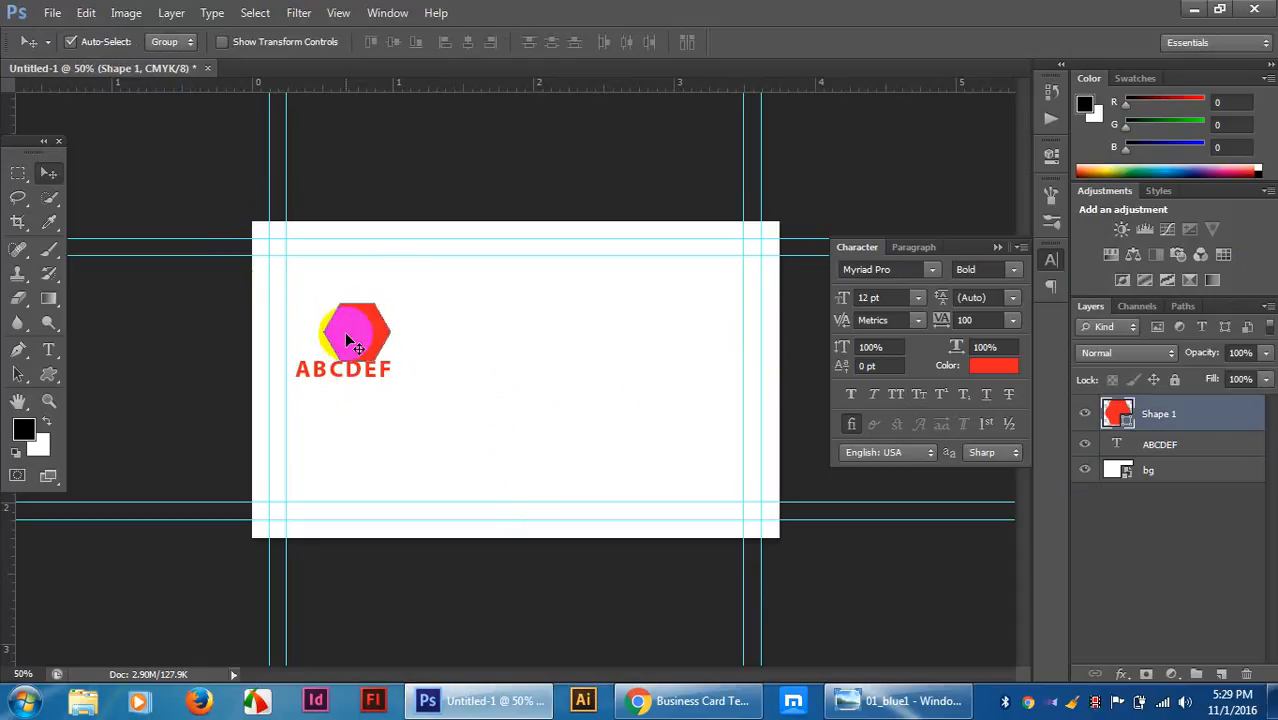
Centre the hexagon horizontally over the ABCDEF text.
left_click(1166, 452, "shift")
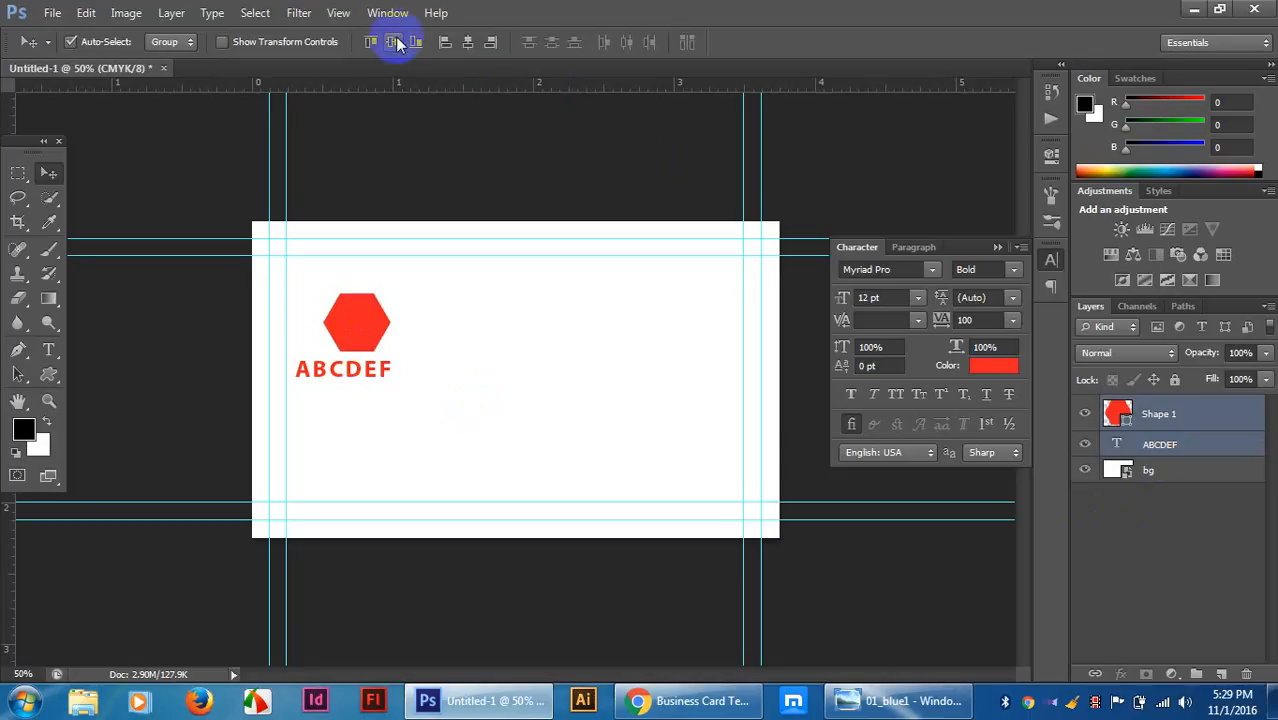
left_click(465, 44)
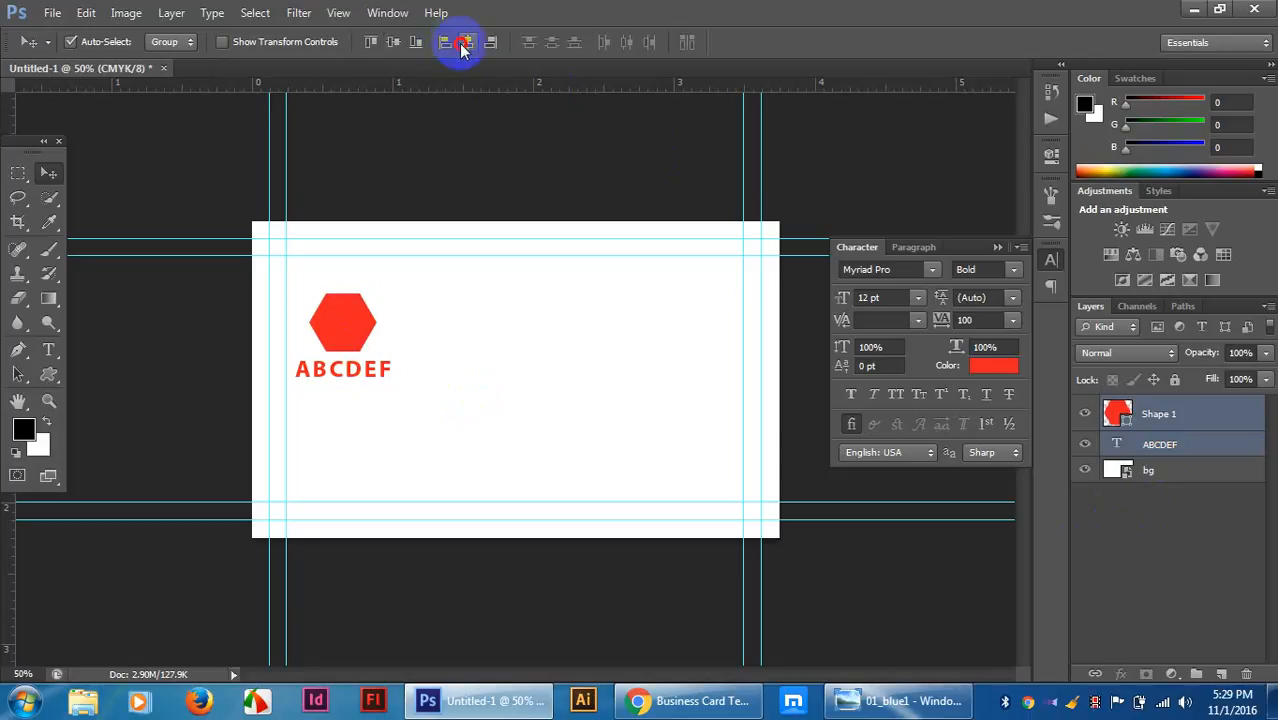
left_click(508, 153)
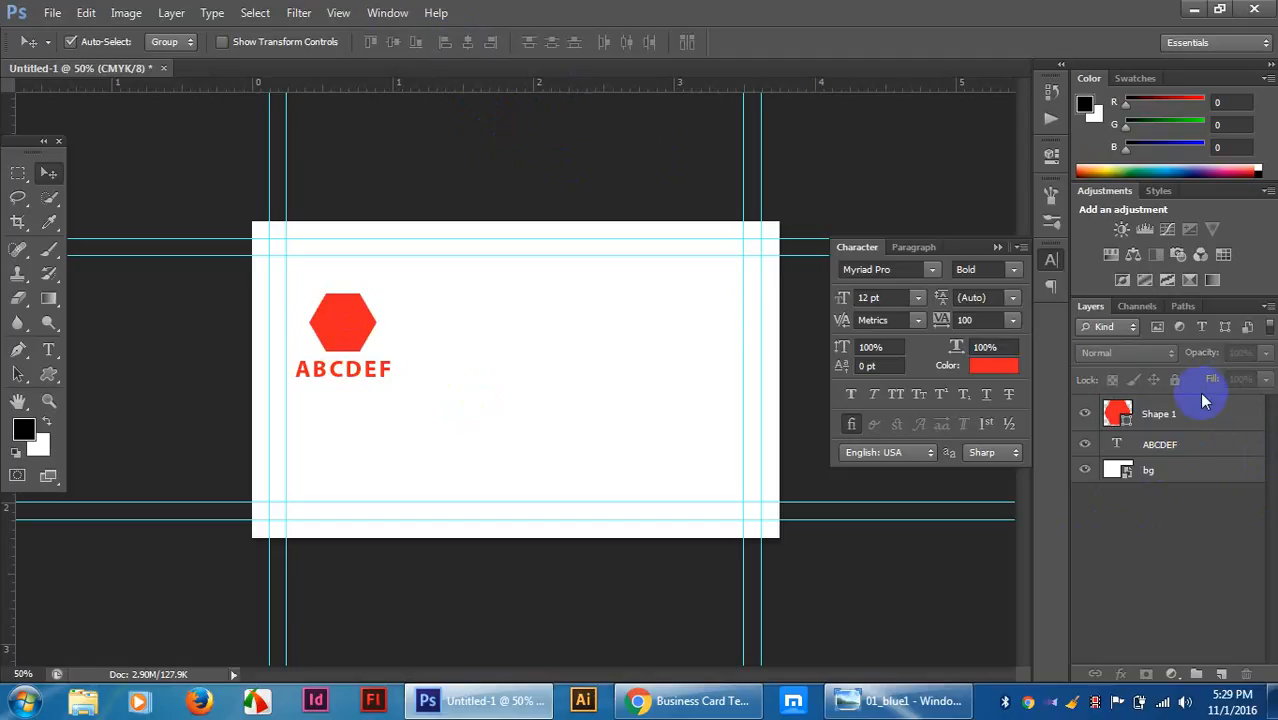
Group Shape 1 and ABCDEF into a layer group named COMPANY NAME.
left_click(1198, 426)
left_click(1200, 444, "shift")
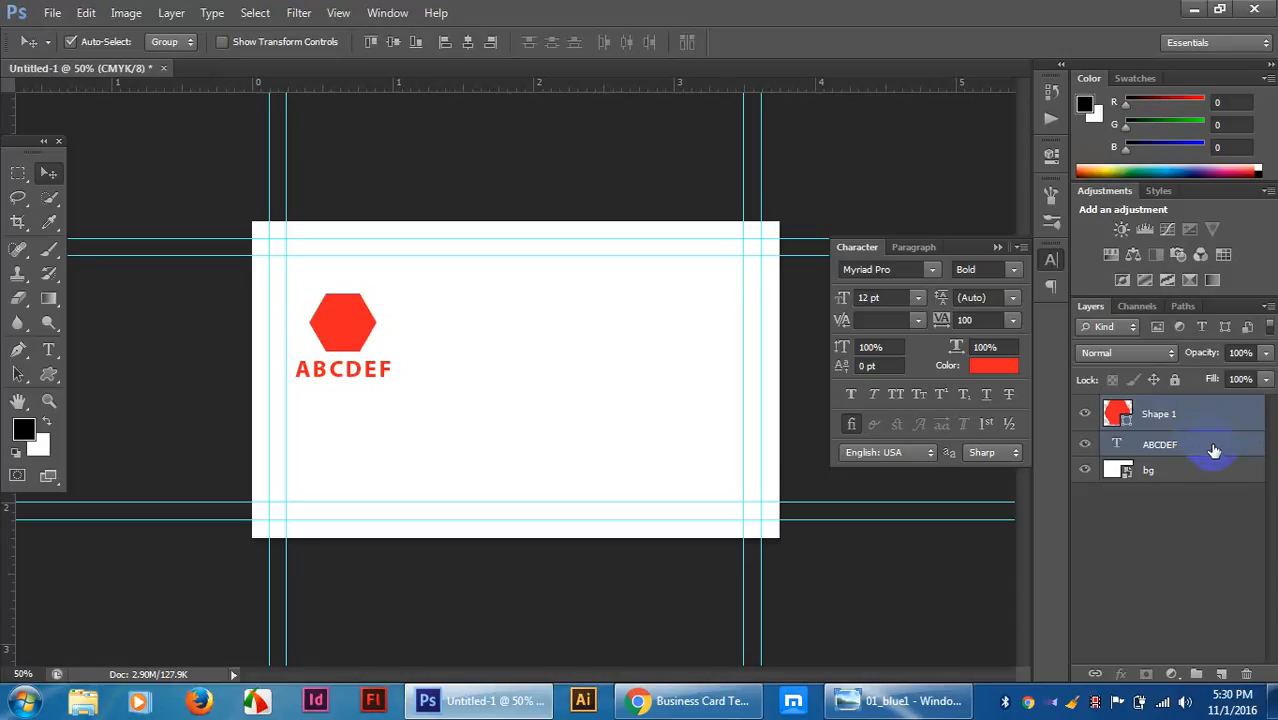
key("ctrl+g")
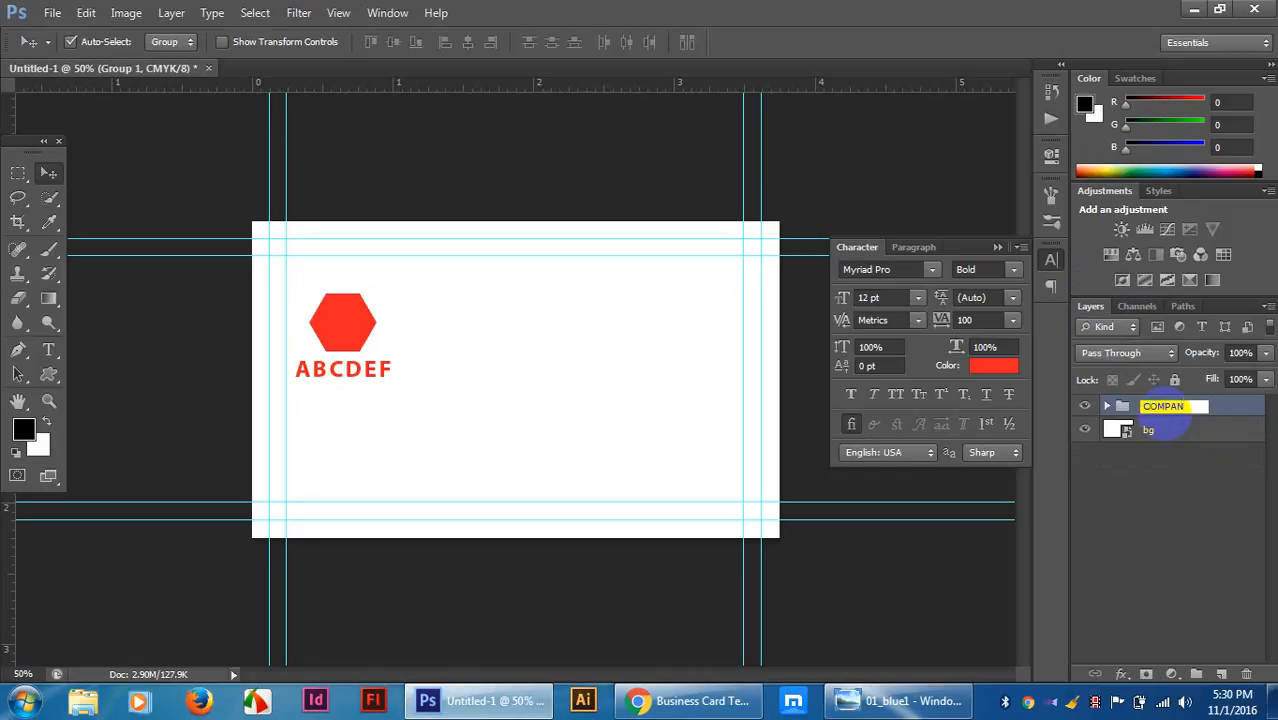
type("Y NAME")
key("Return")
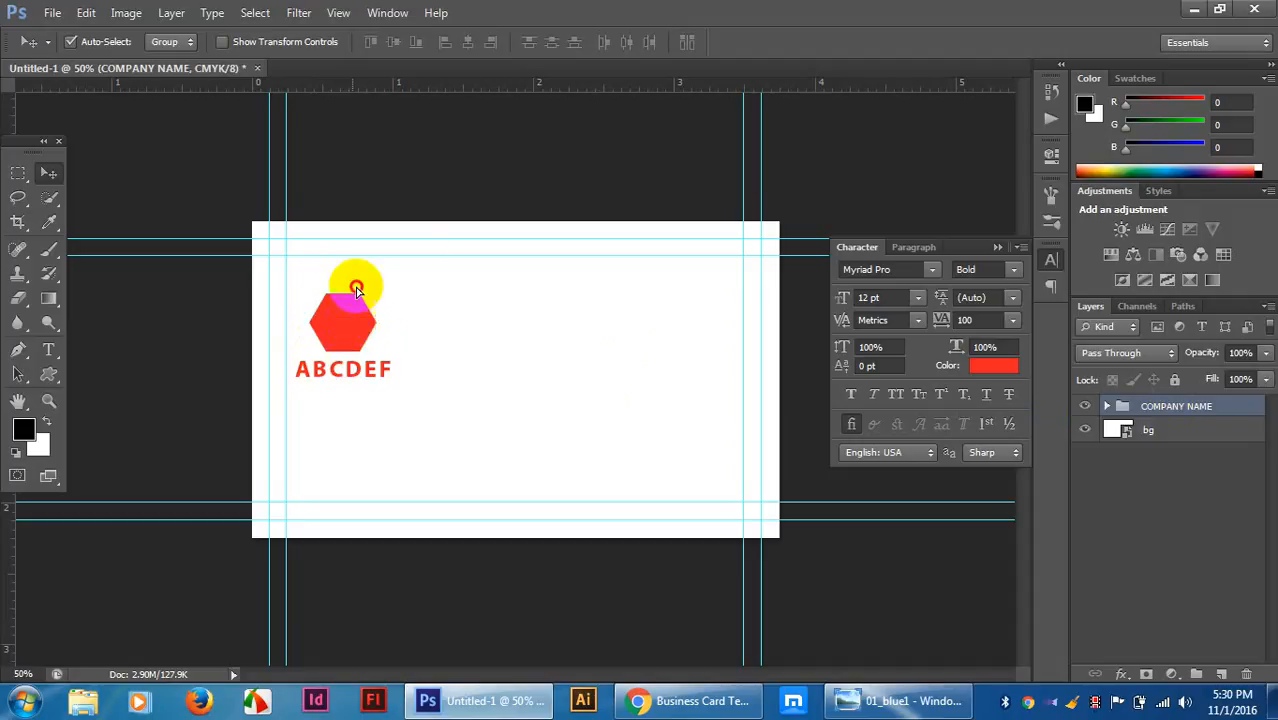
Move the COMPANY NAME logo group nearer the card's top-left corner.
left_click_drag(353, 333, 327, 303)
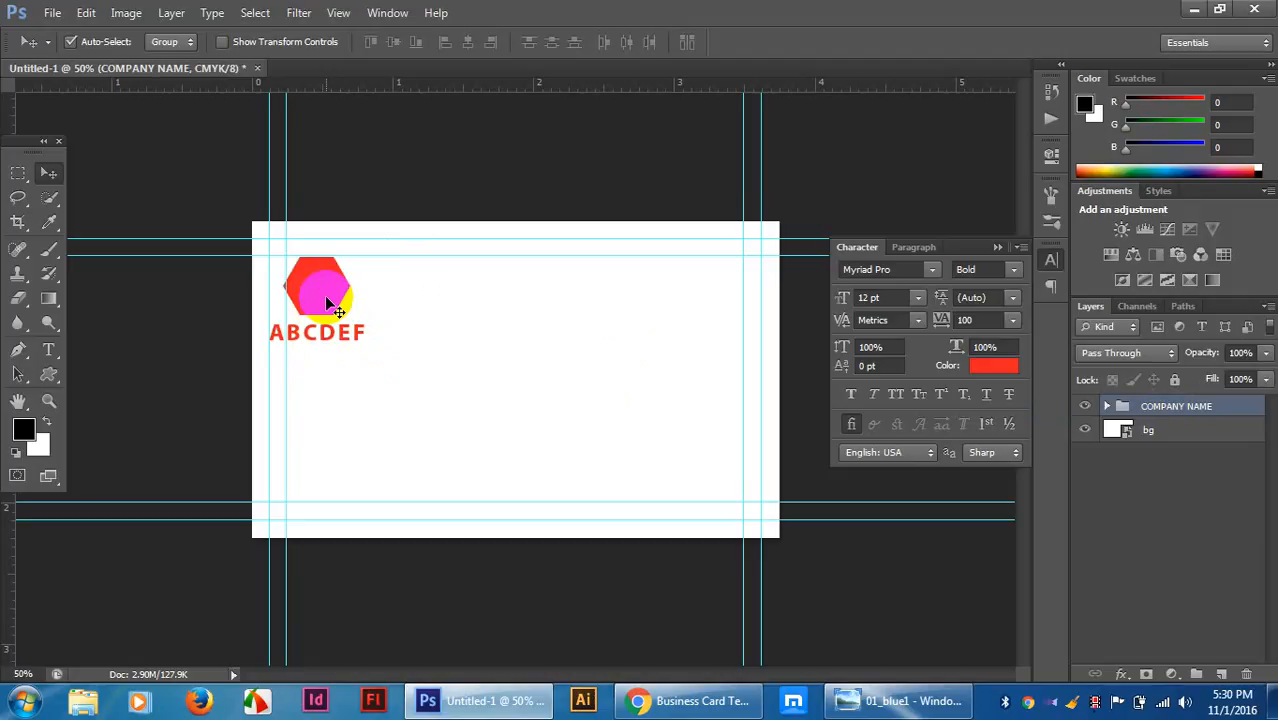
left_click_drag(329, 301, 339, 299)
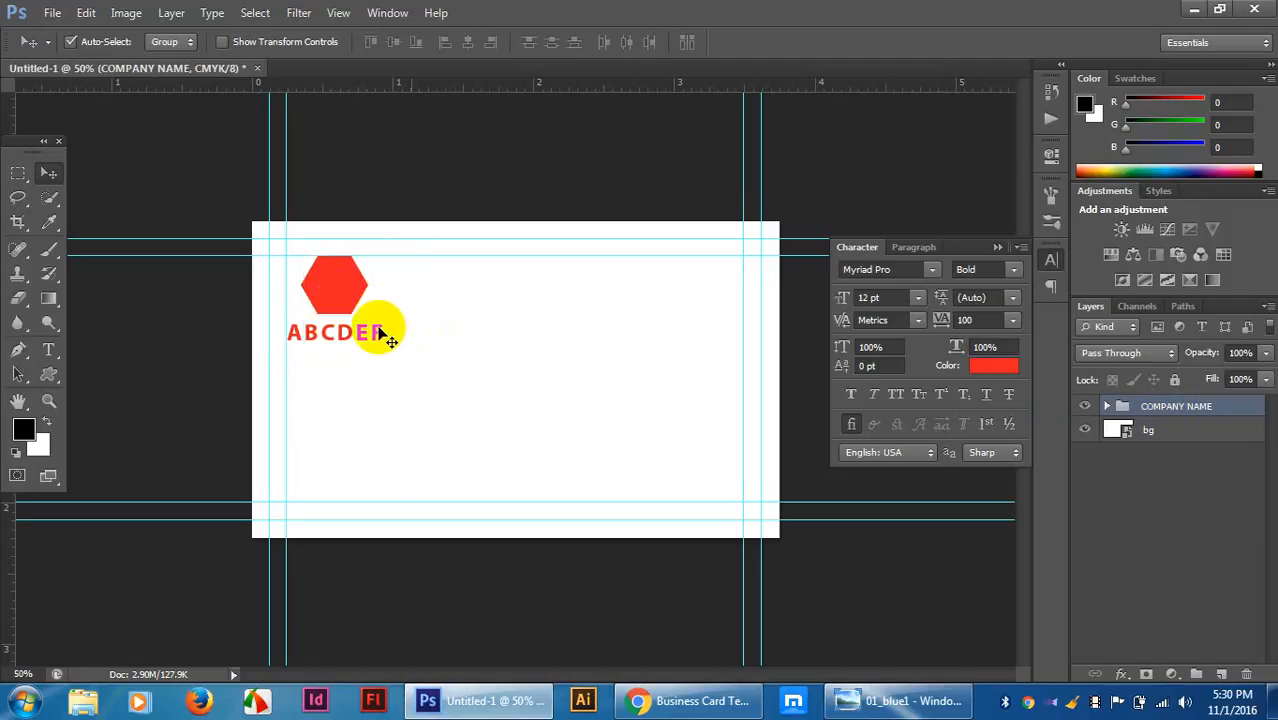
key("Down")
key("Down")
key("Down")
key("Down")
key("Down")
key("Down")
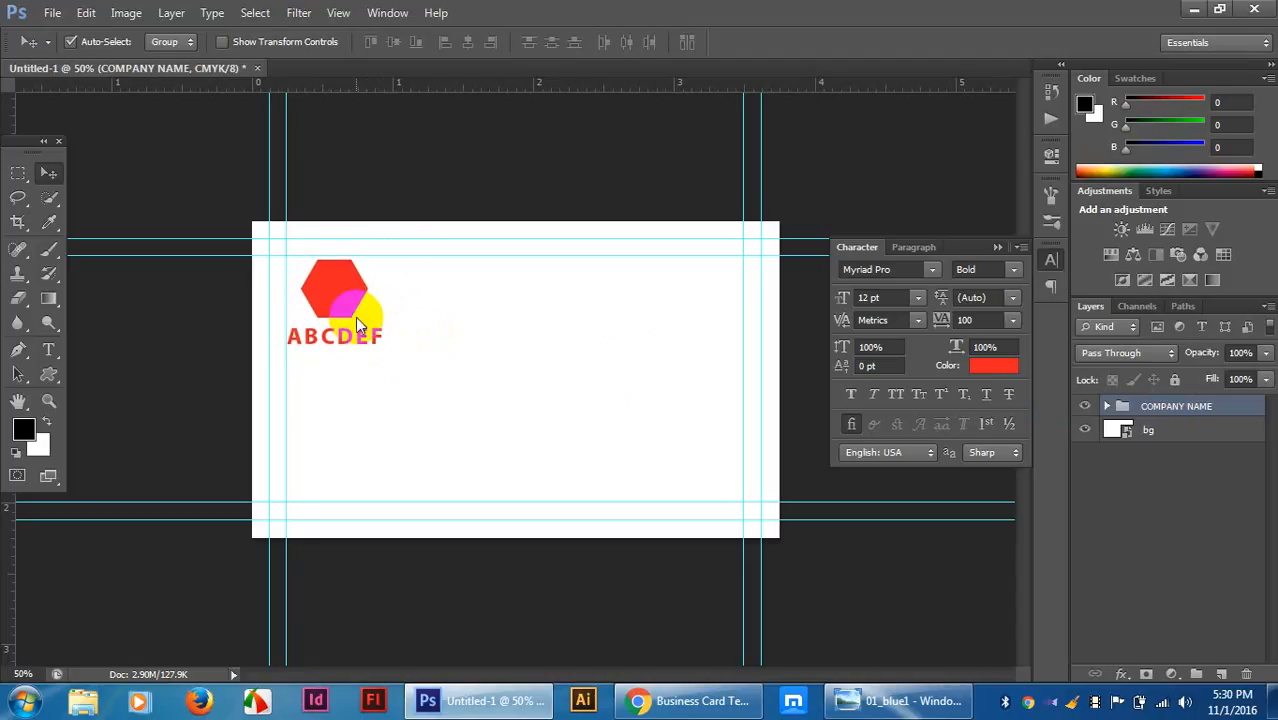
key("Down")
key("Down")
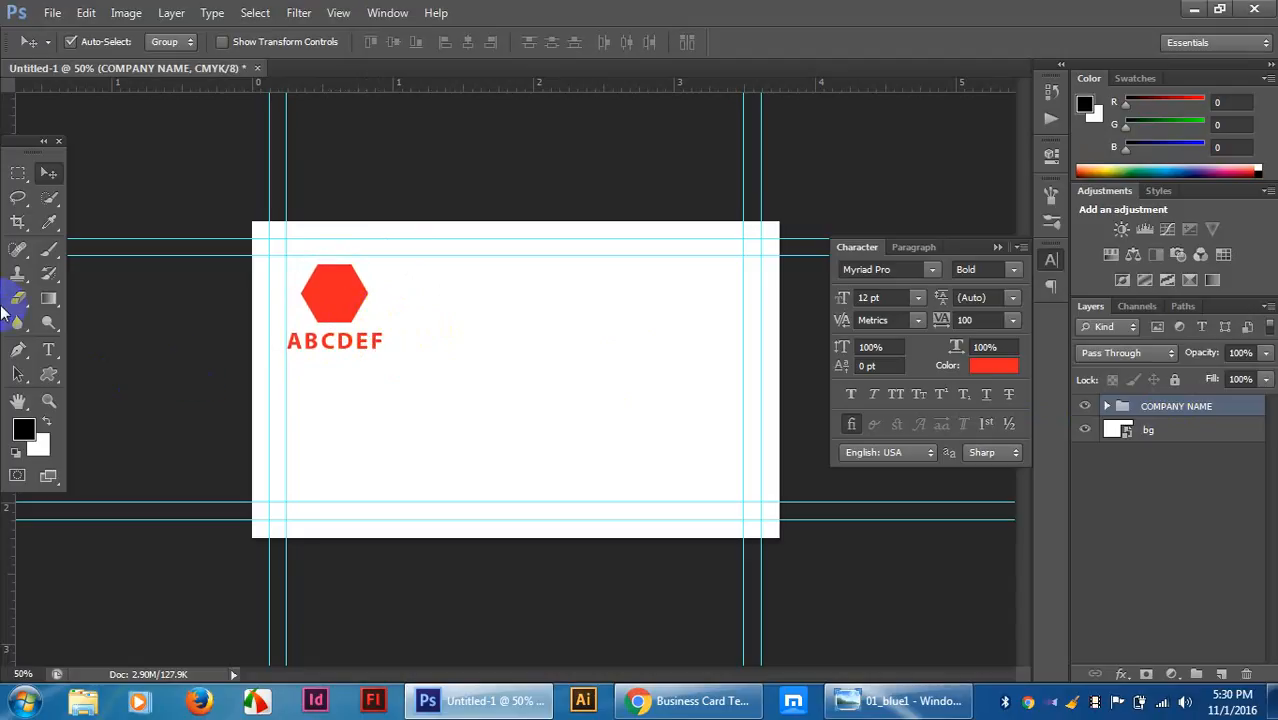
Type 'ABC KHAN' as a new text line on the card.
left_click(48, 349)
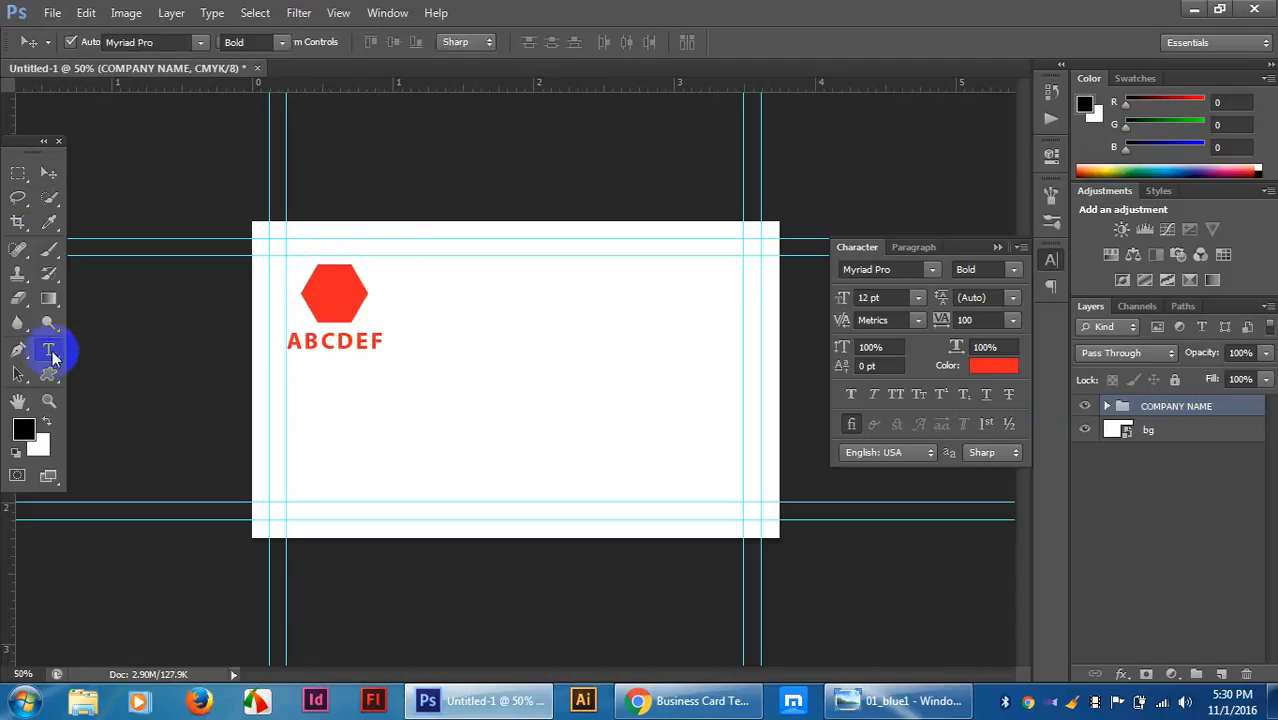
left_click(433, 409)
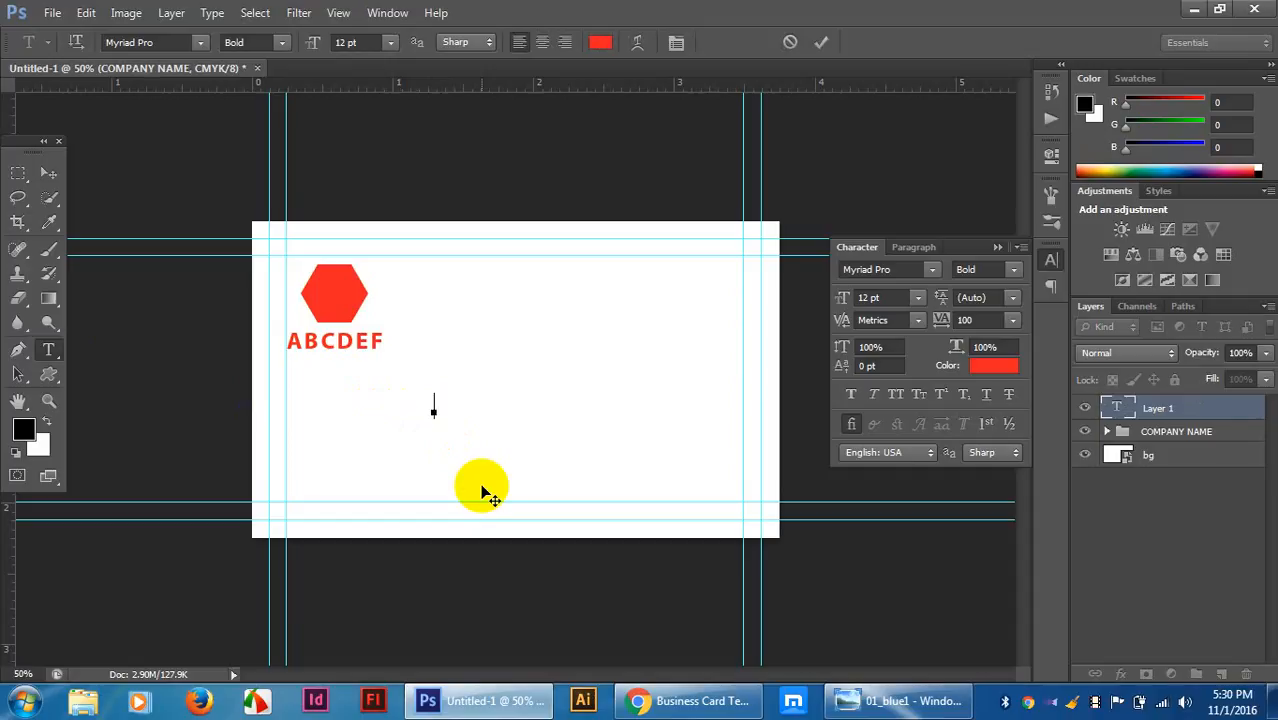
type("ABC K")
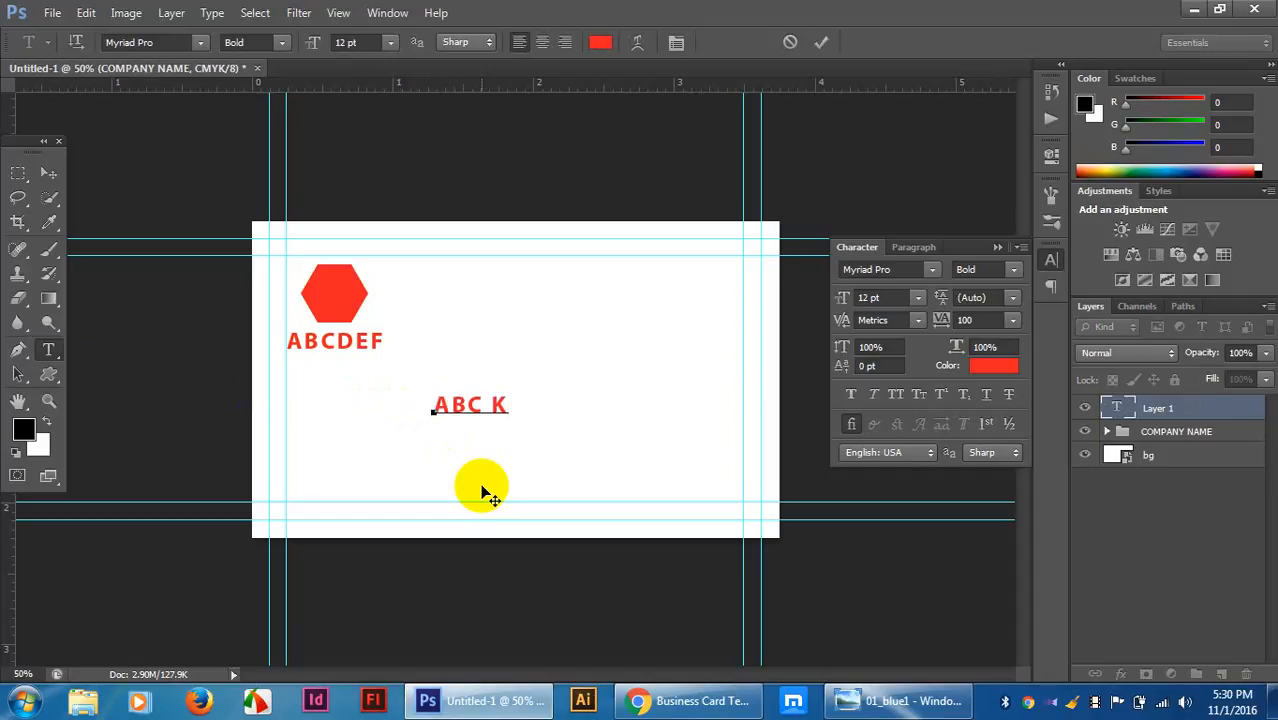
type("HAN")
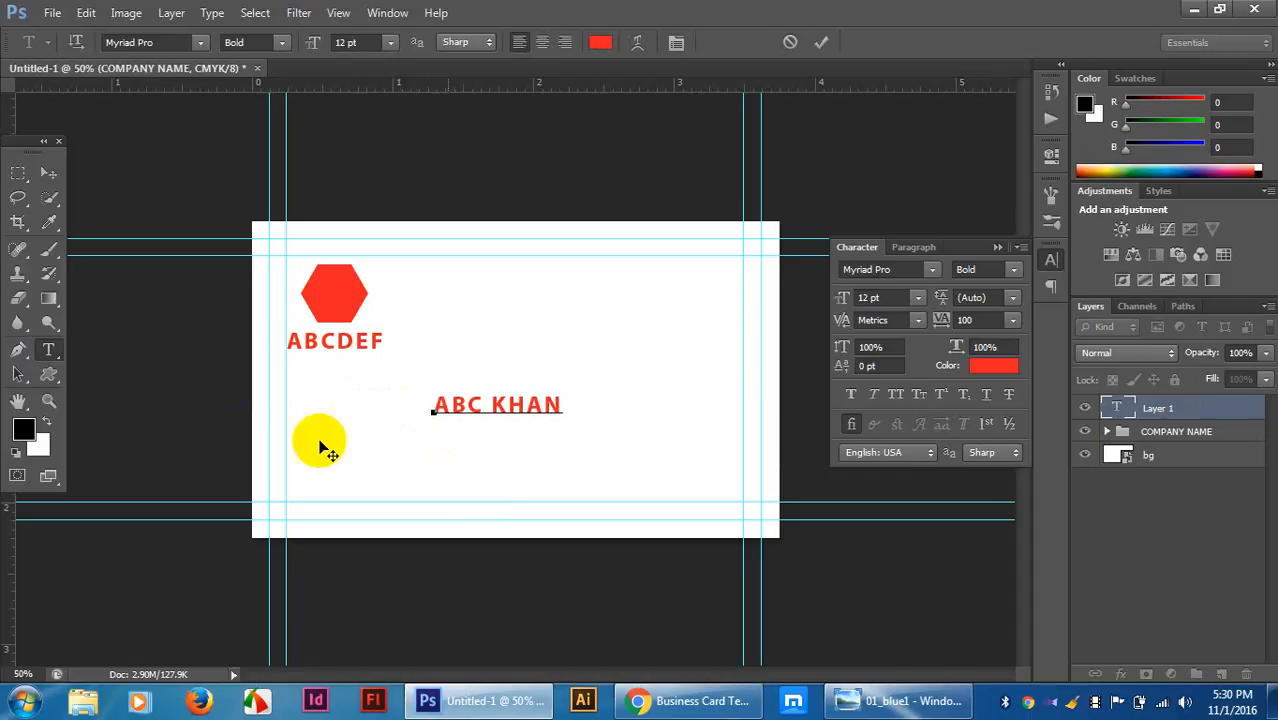
Format ABC KHAN with tracking 0, 10 pt size and Semibold style.
left_click_drag(562, 405, 419, 420)
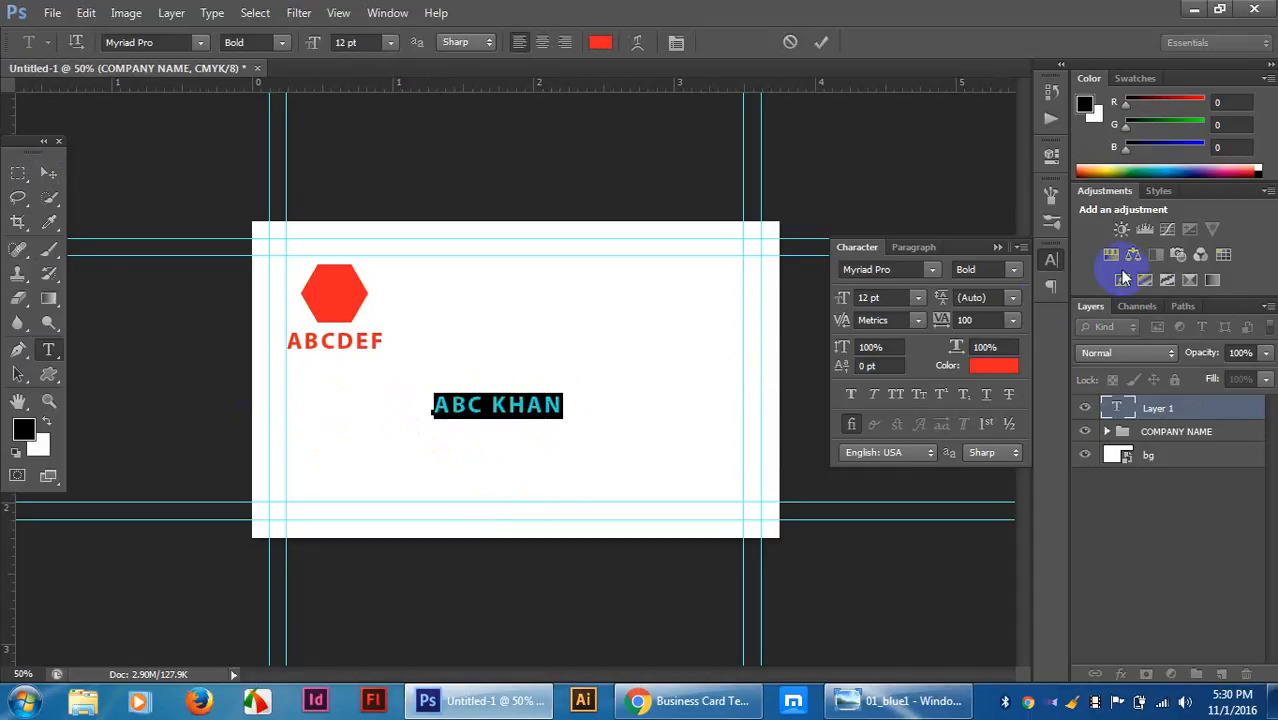
left_click(1013, 320)
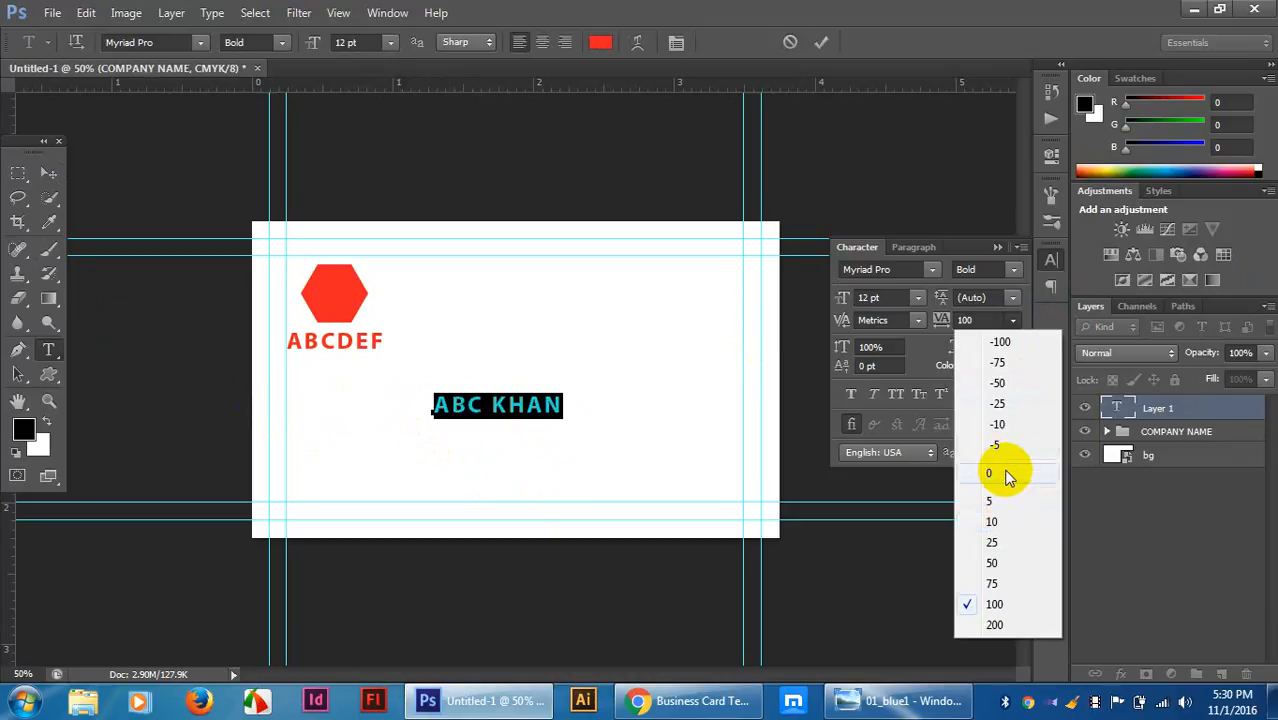
left_click(993, 473)
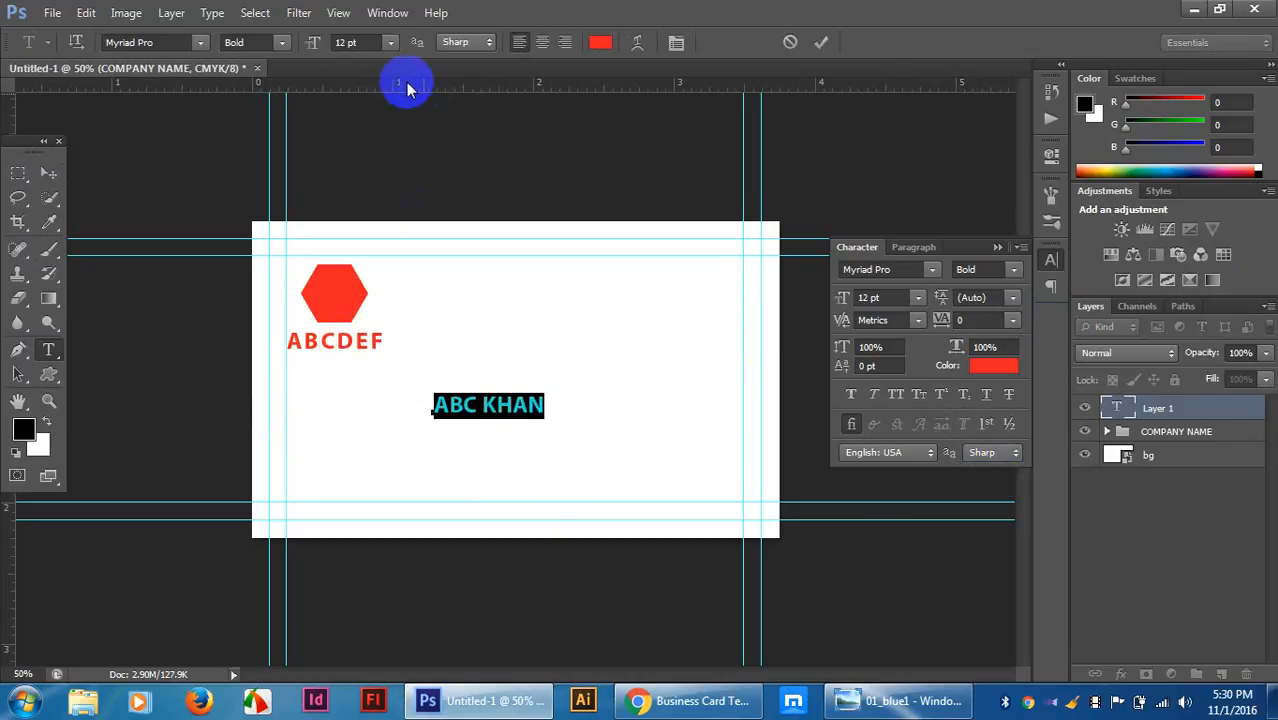
left_click(390, 42)
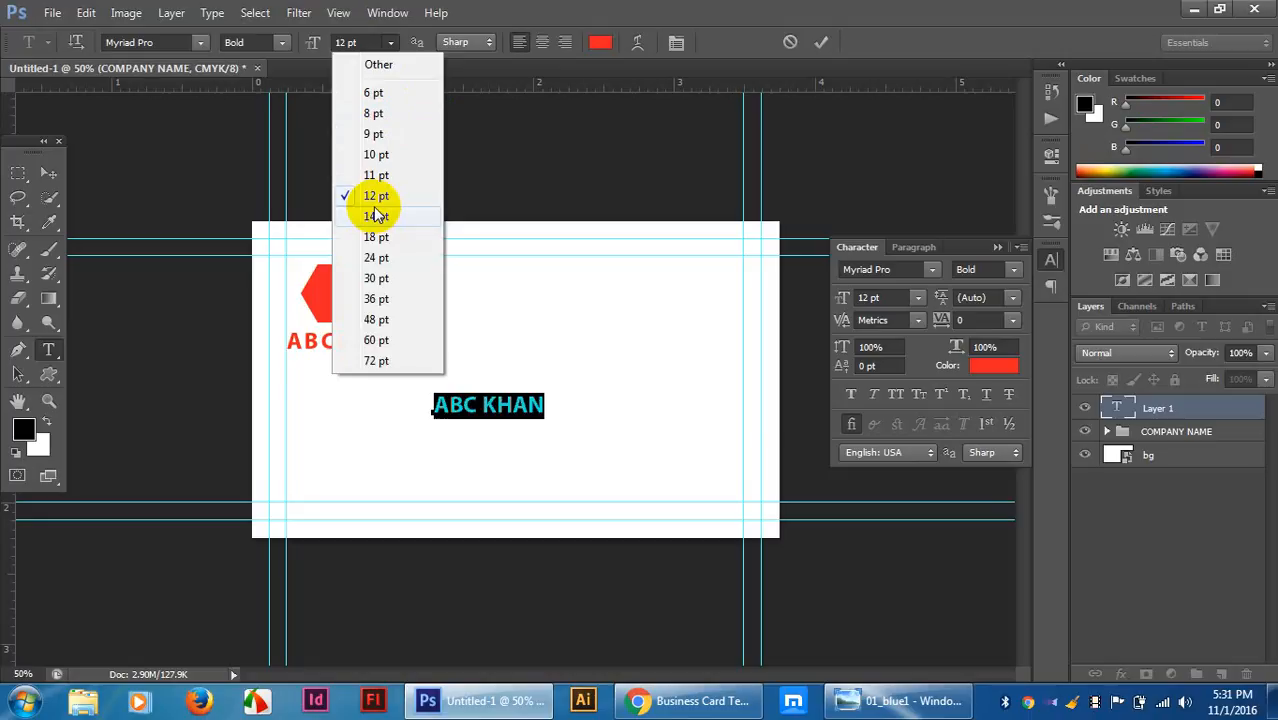
left_click(400, 156)
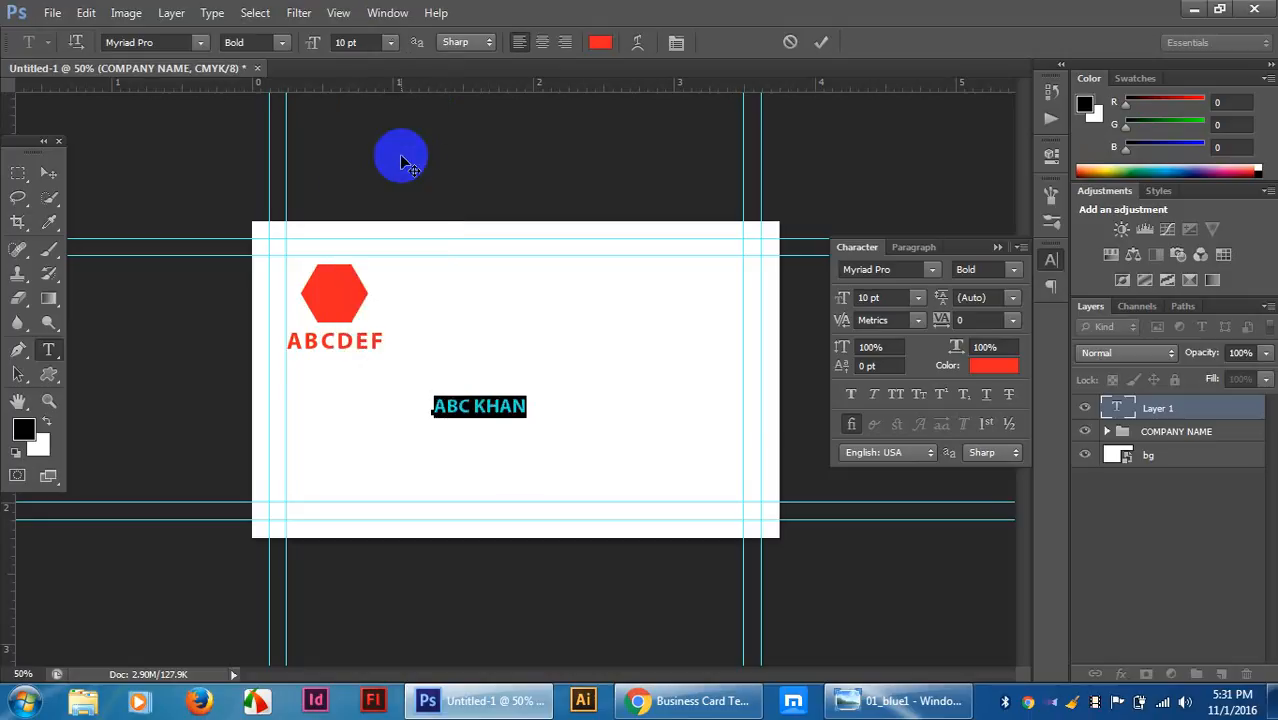
left_click(283, 44)
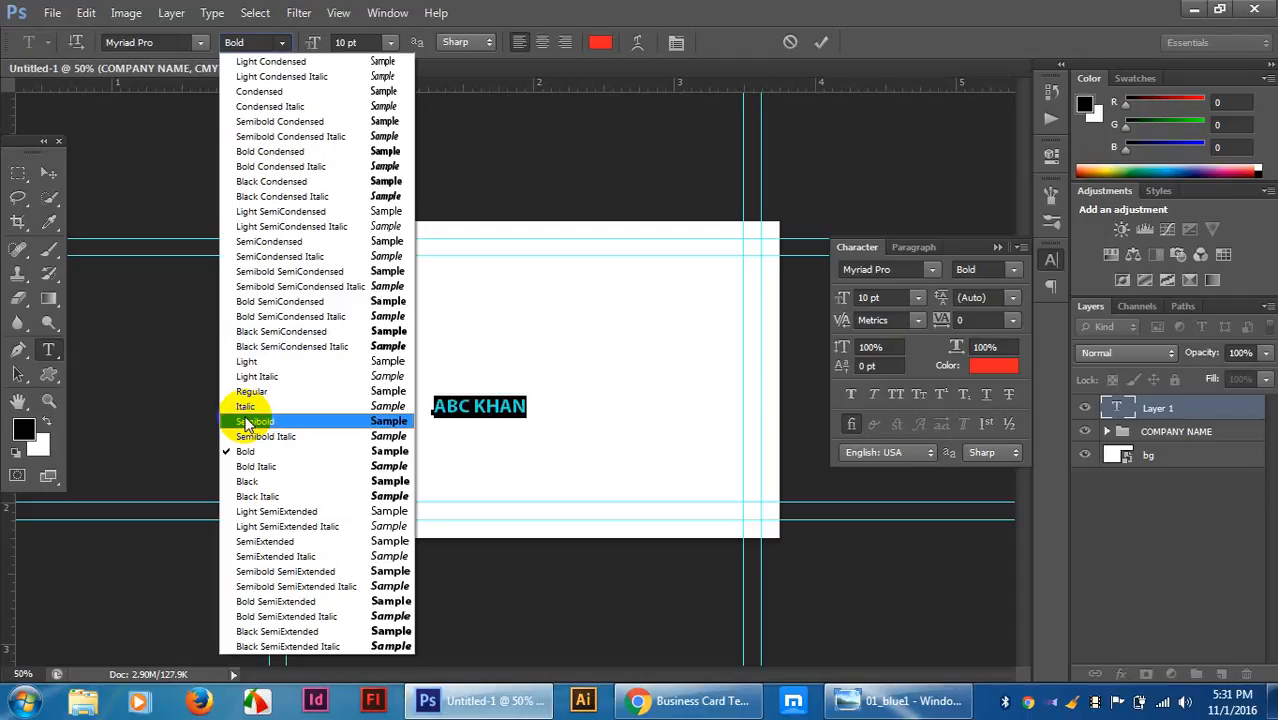
left_click(245, 421)
Move the ABC KHAN text layer to the card's upper right.
left_click(49, 172)
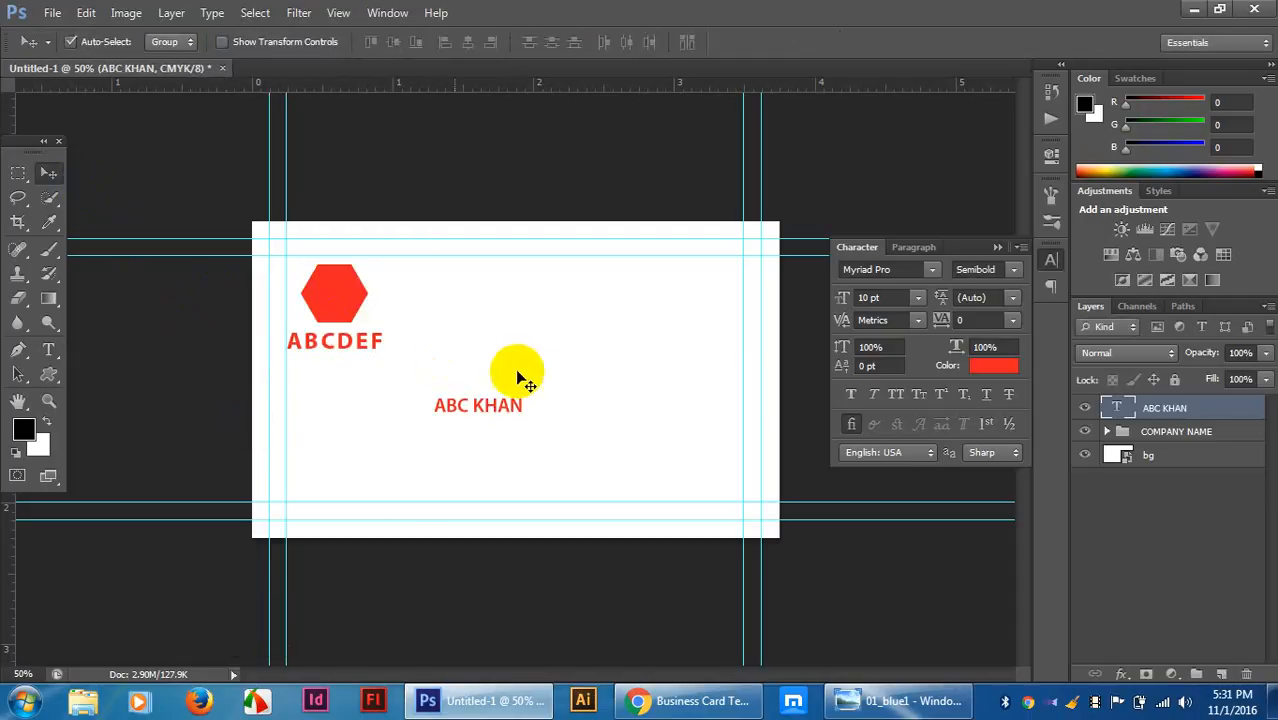
left_click(554, 383)
left_click(503, 409)
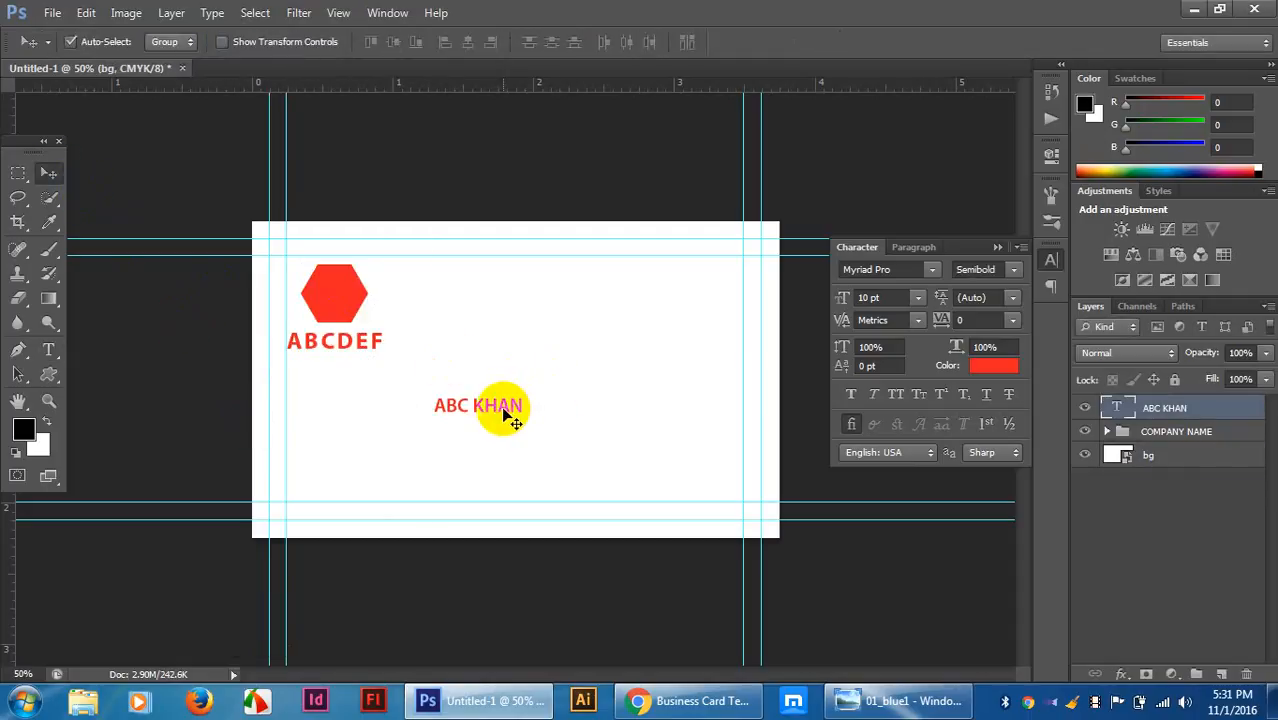
left_click_drag(507, 416, 712, 318)
Type 'CEO' on the card and make it 9 pt Semibold.
left_click(48, 349)
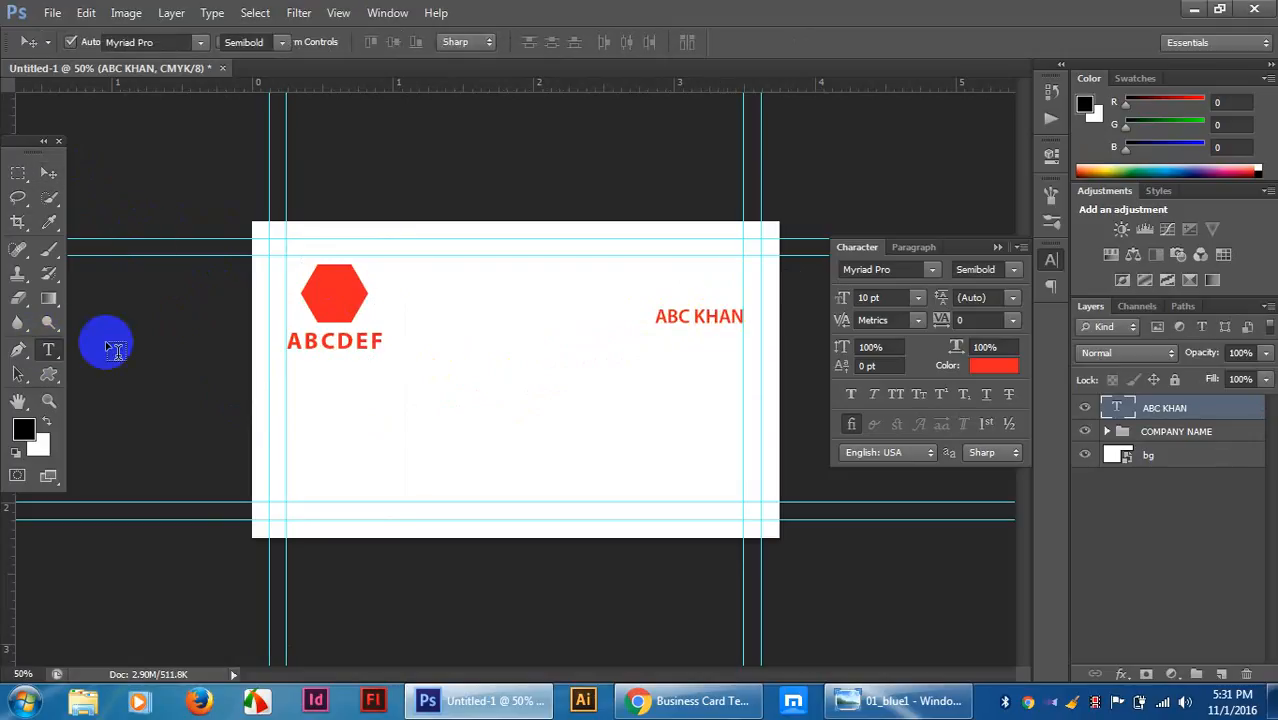
left_click(456, 405)
type("C")
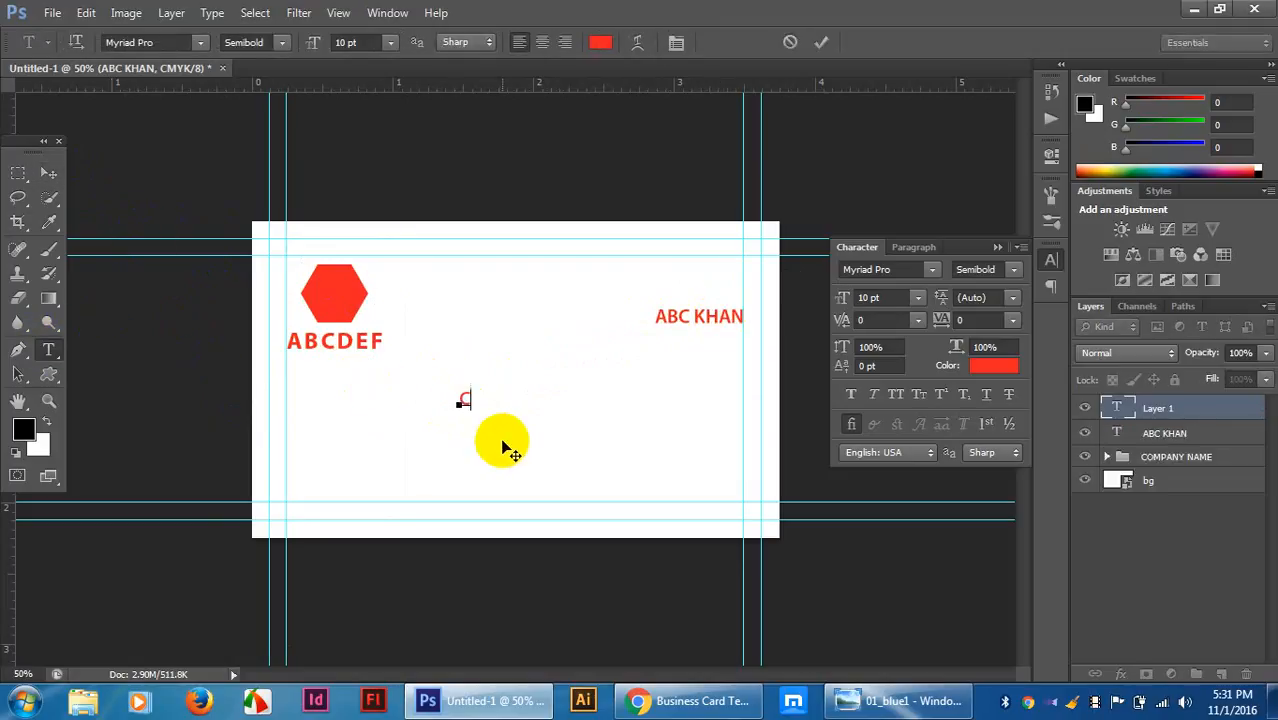
type("EO")
left_click_drag(492, 399, 422, 408)
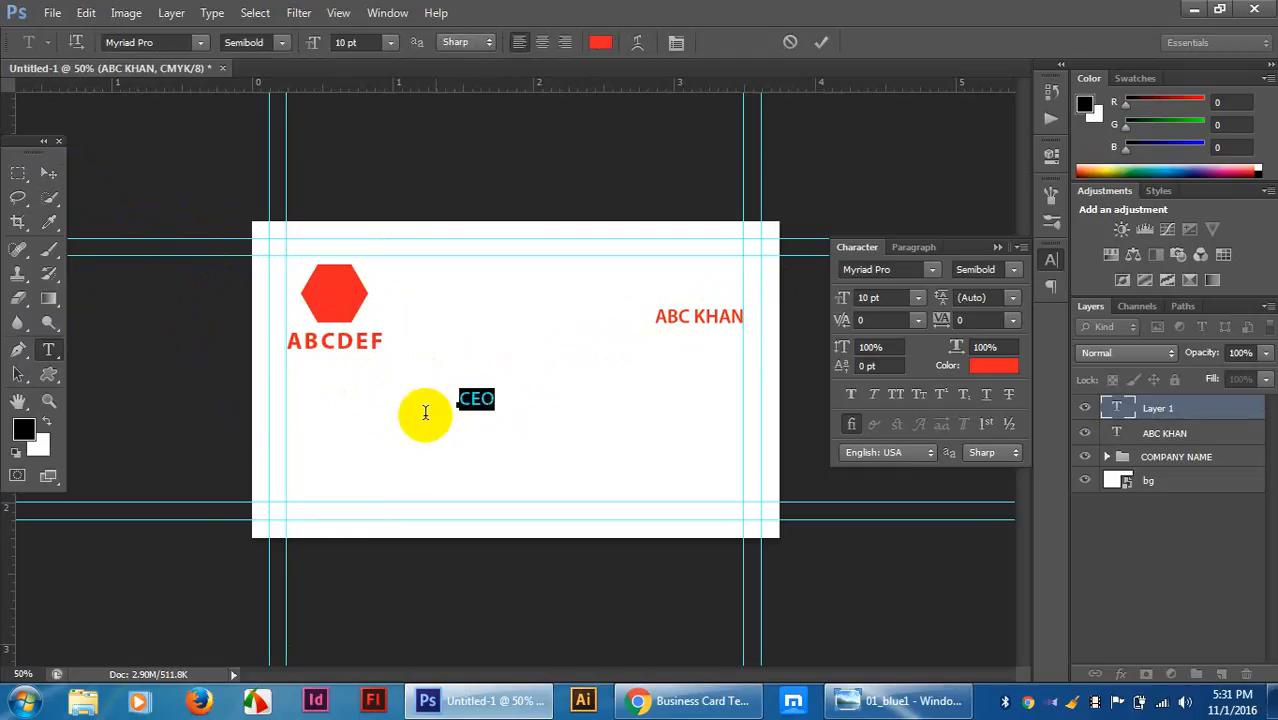
left_click(282, 44)
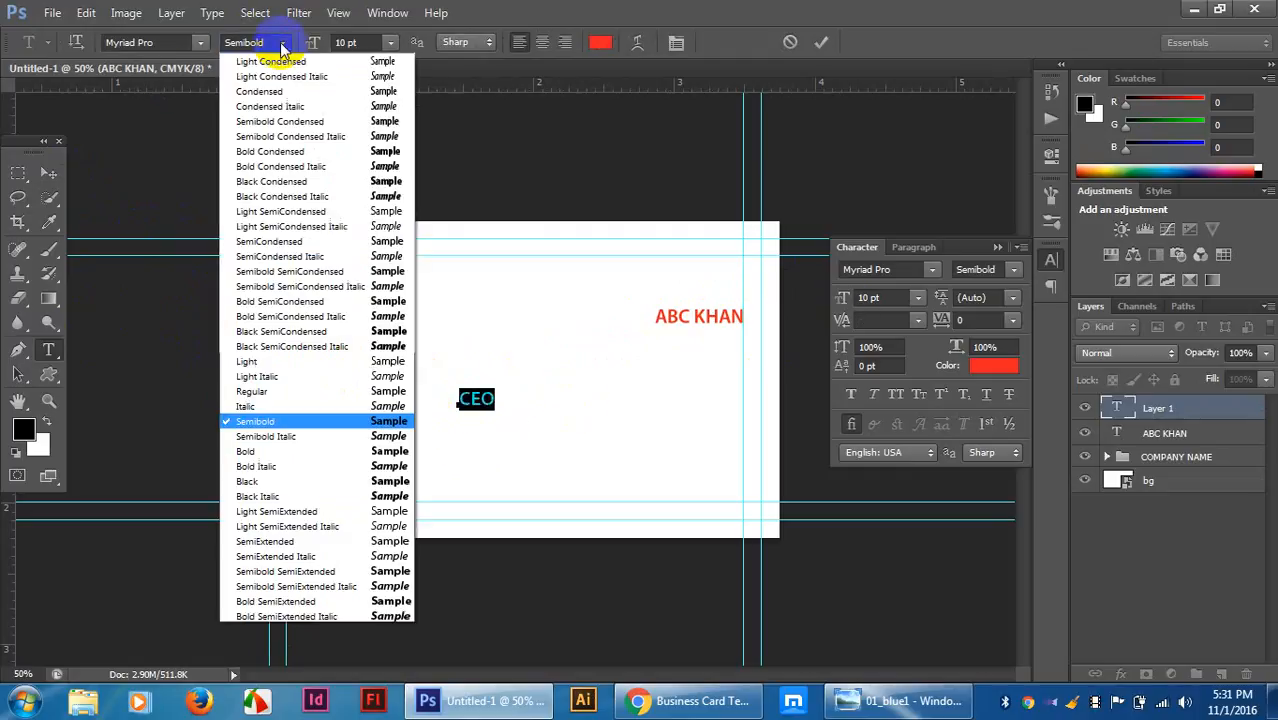
left_click(300, 420)
left_click(917, 298)
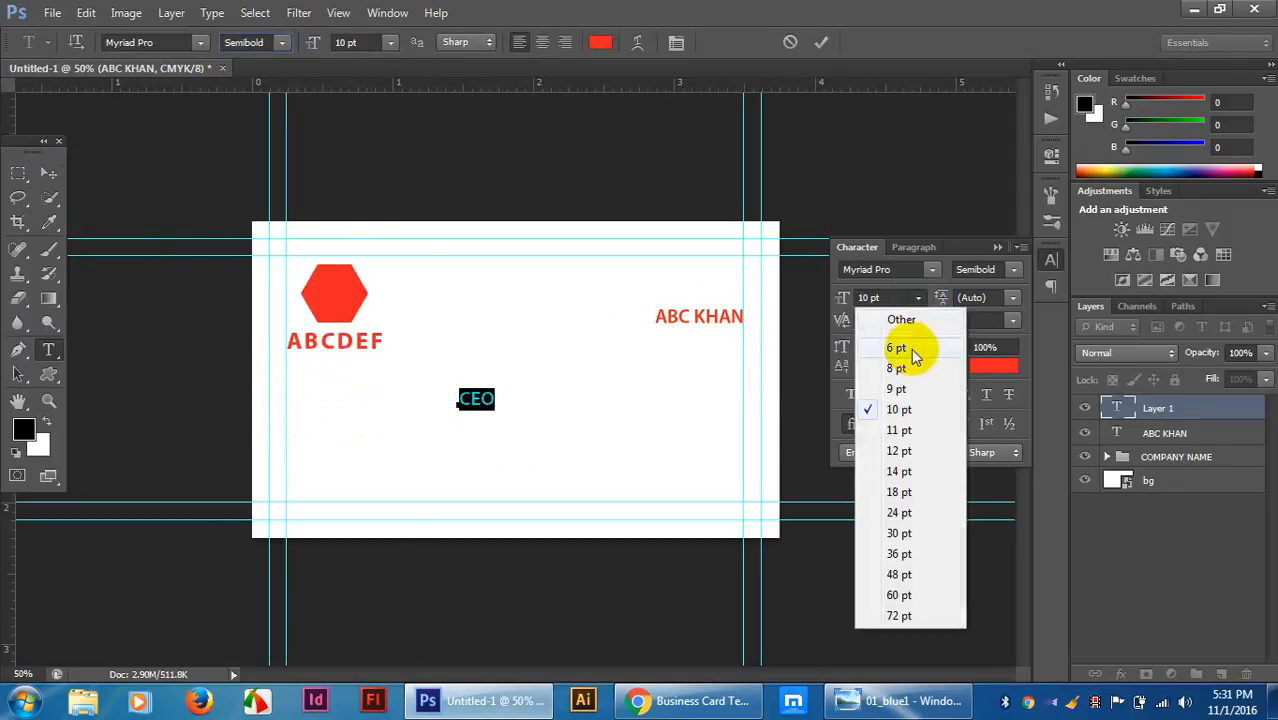
left_click(900, 389)
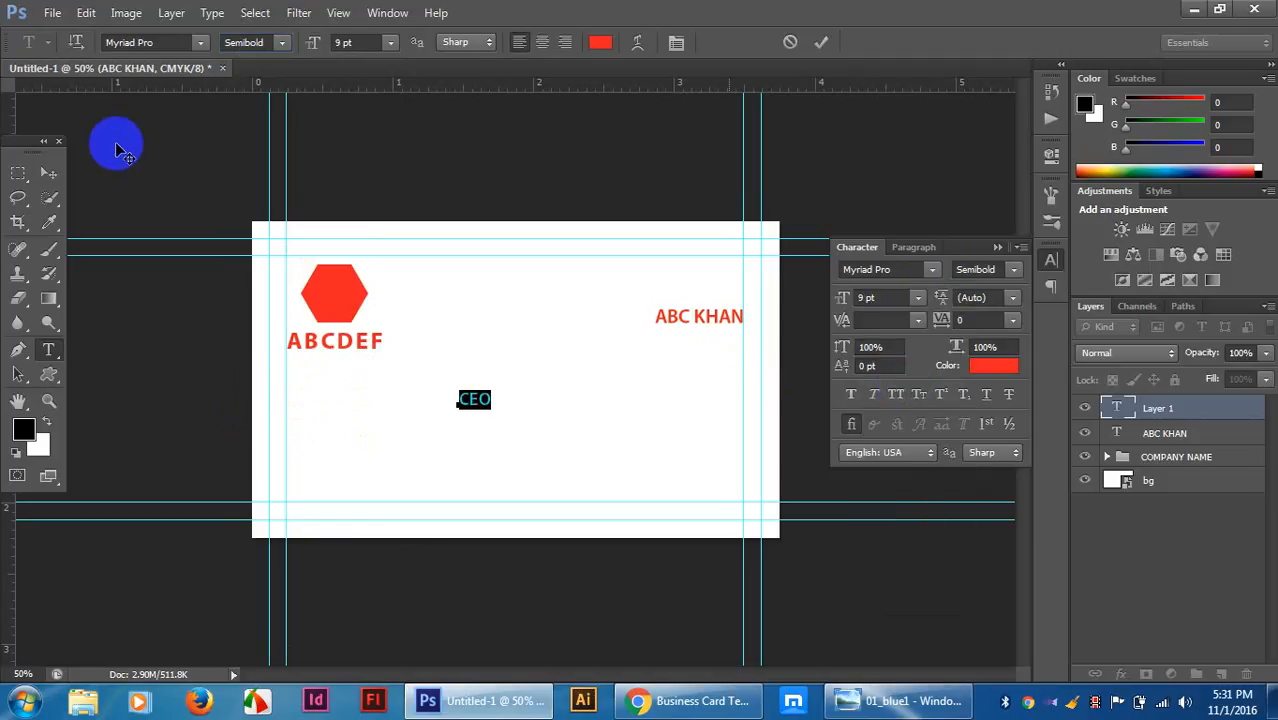
Position CEO directly beneath ABC KHAN on the card's right side.
left_click(50, 172)
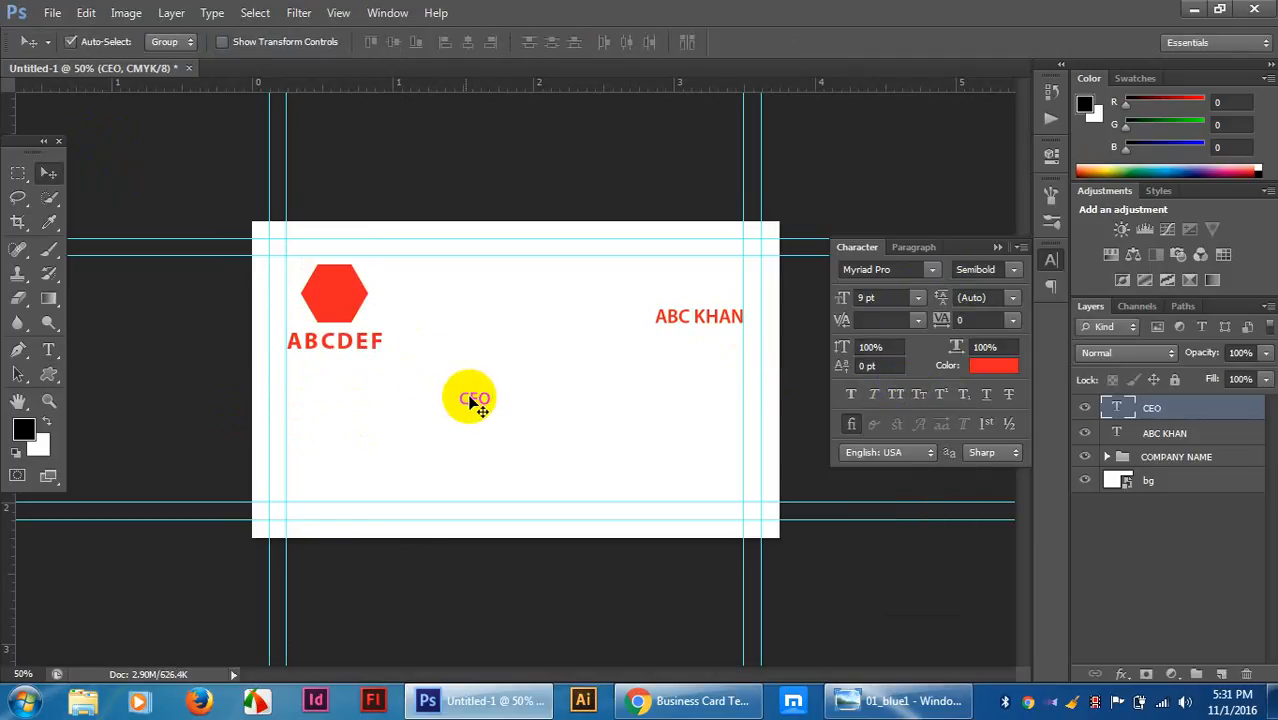
left_click_drag(502, 395, 723, 341)
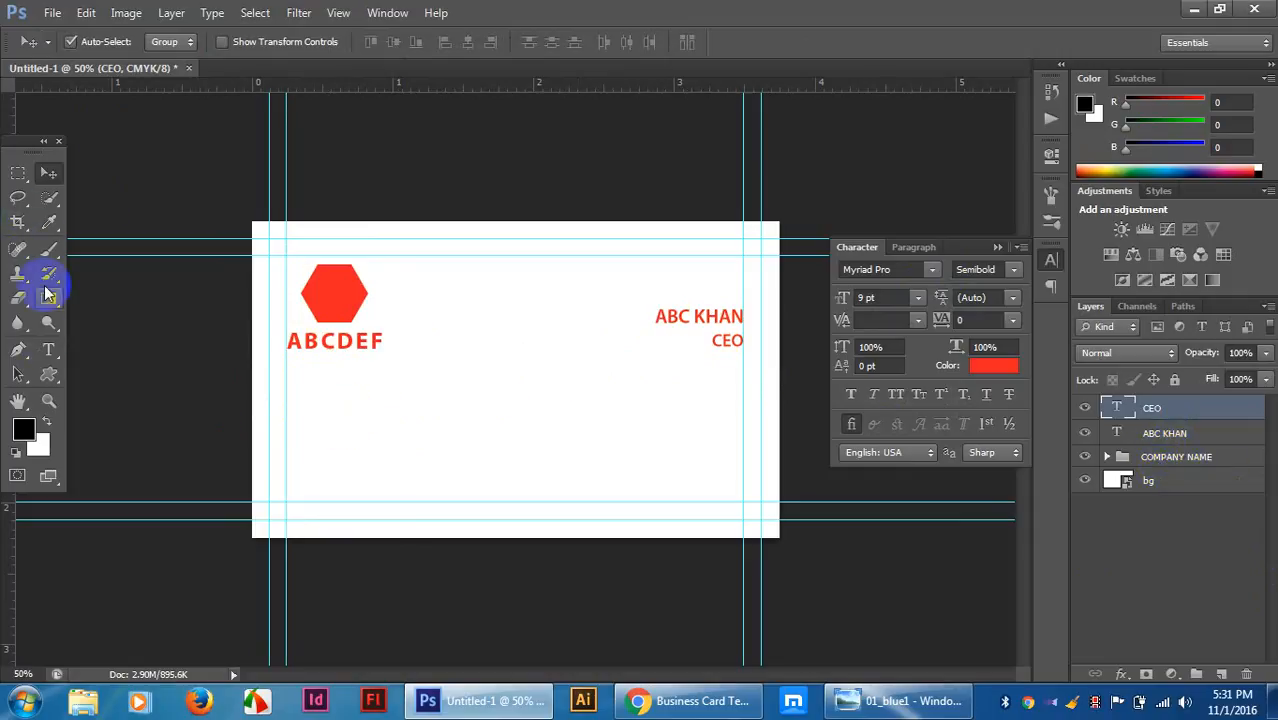
left_click(55, 357)
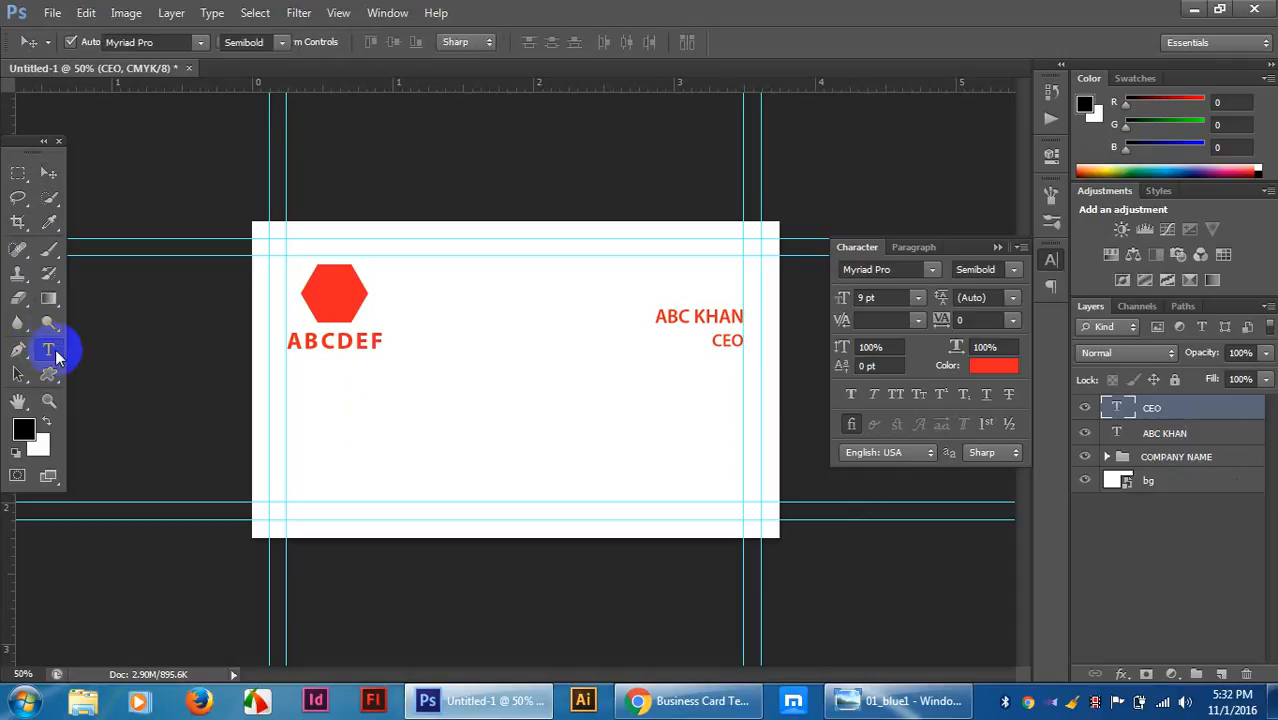
double_click(718, 314)
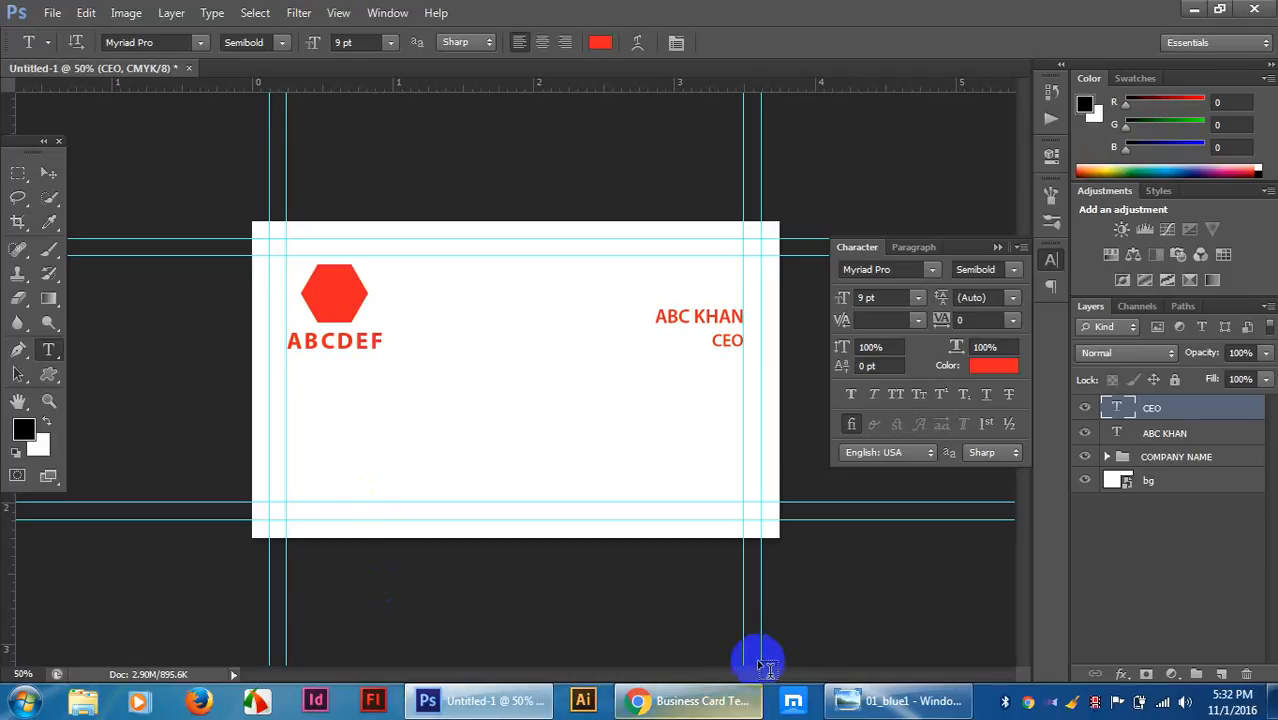
left_click(713, 700)
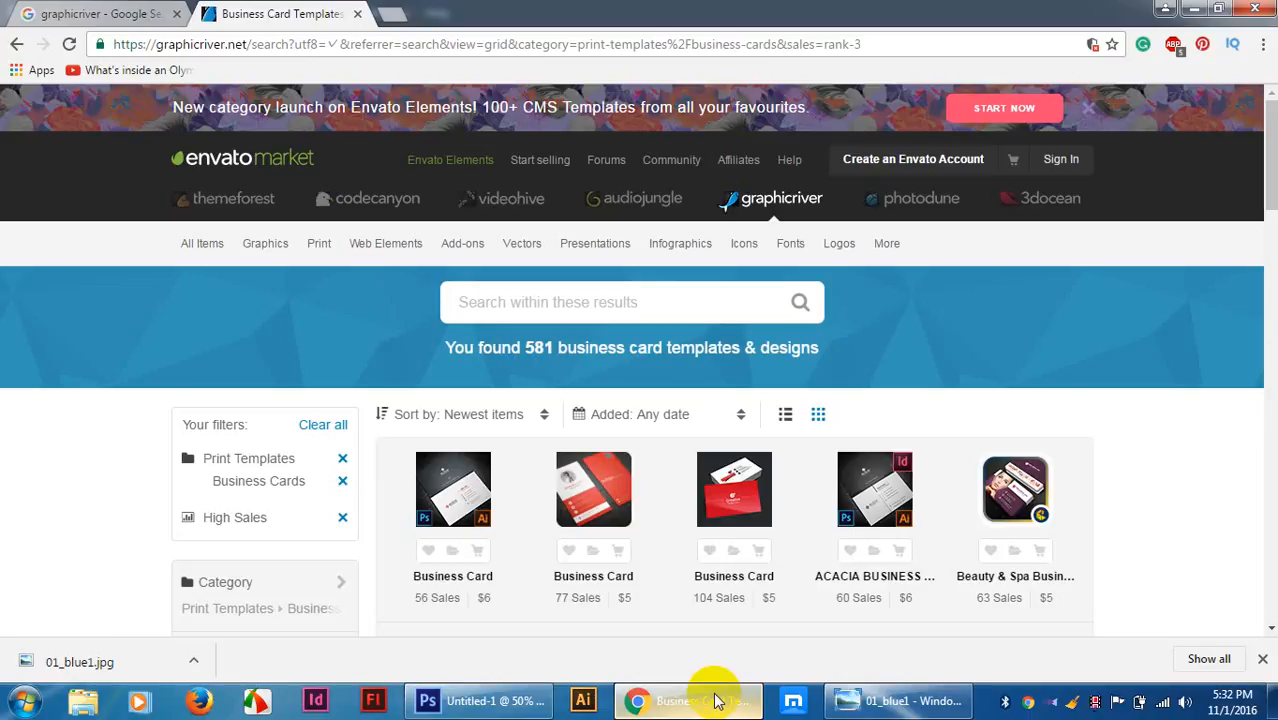
Search the web for FLATICON in a new tab and open the Flaticon homepage.
left_click(392, 13)
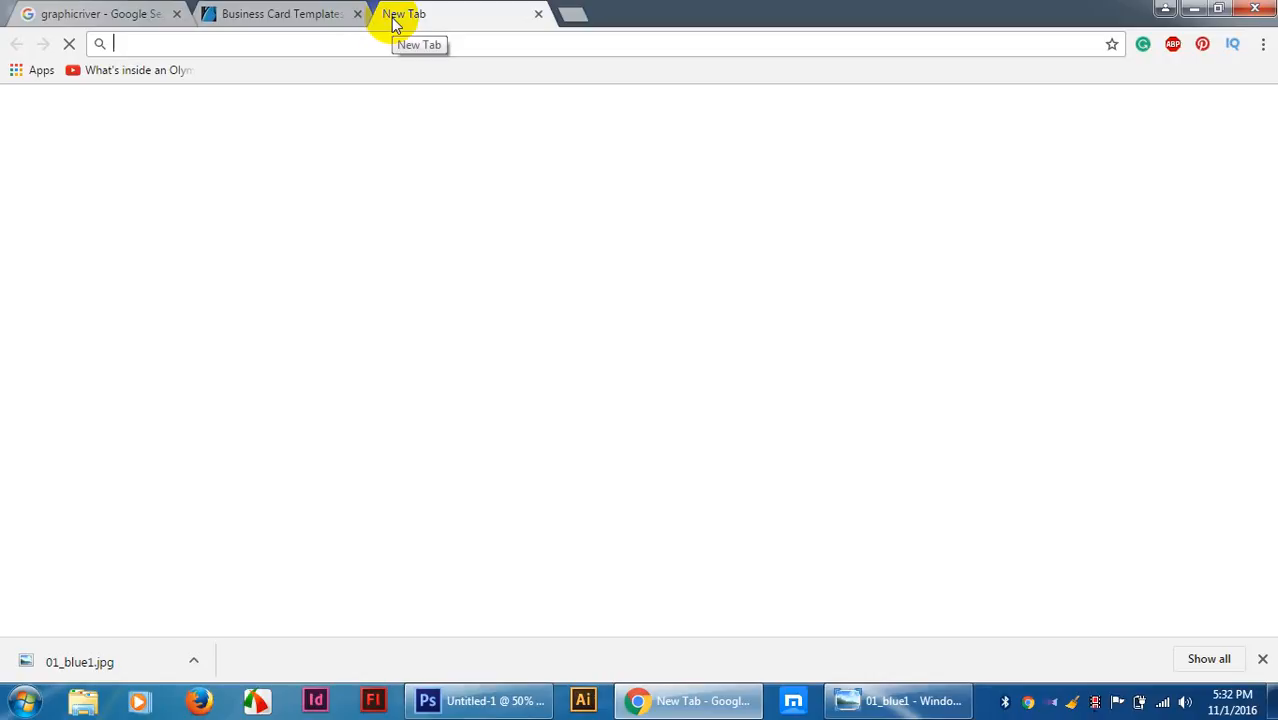
type("FL")
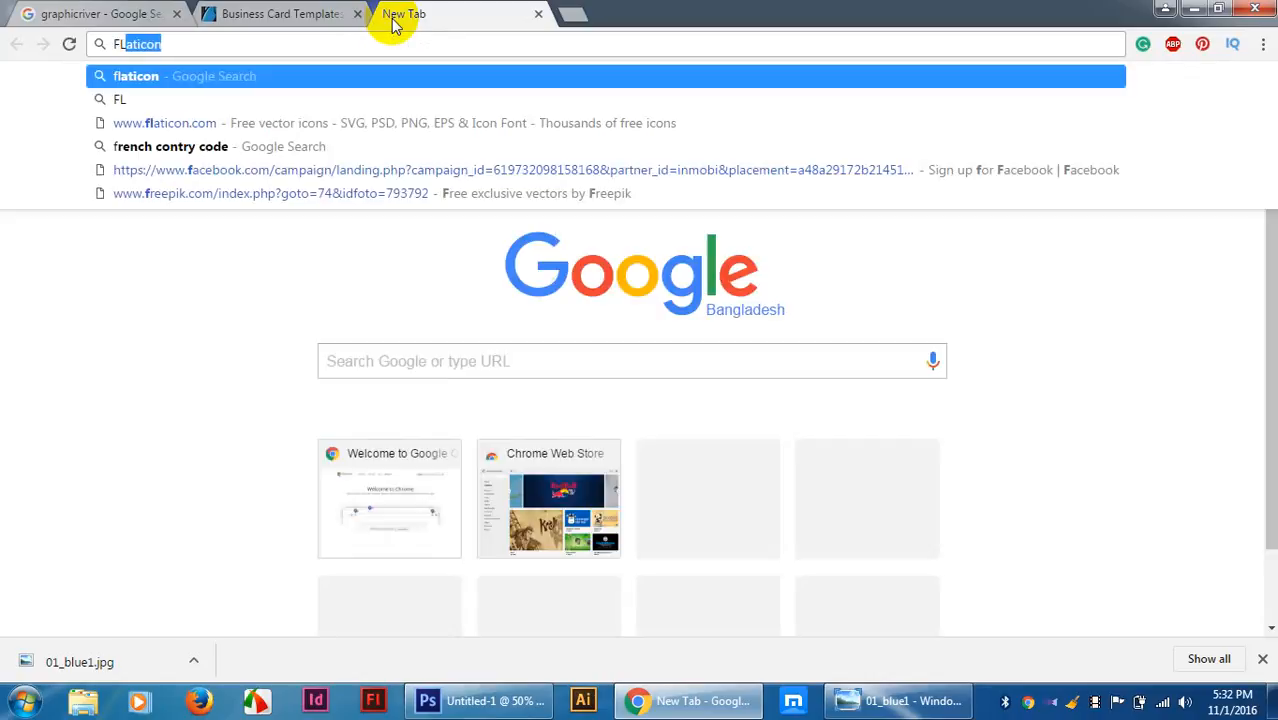
type("ATICO")
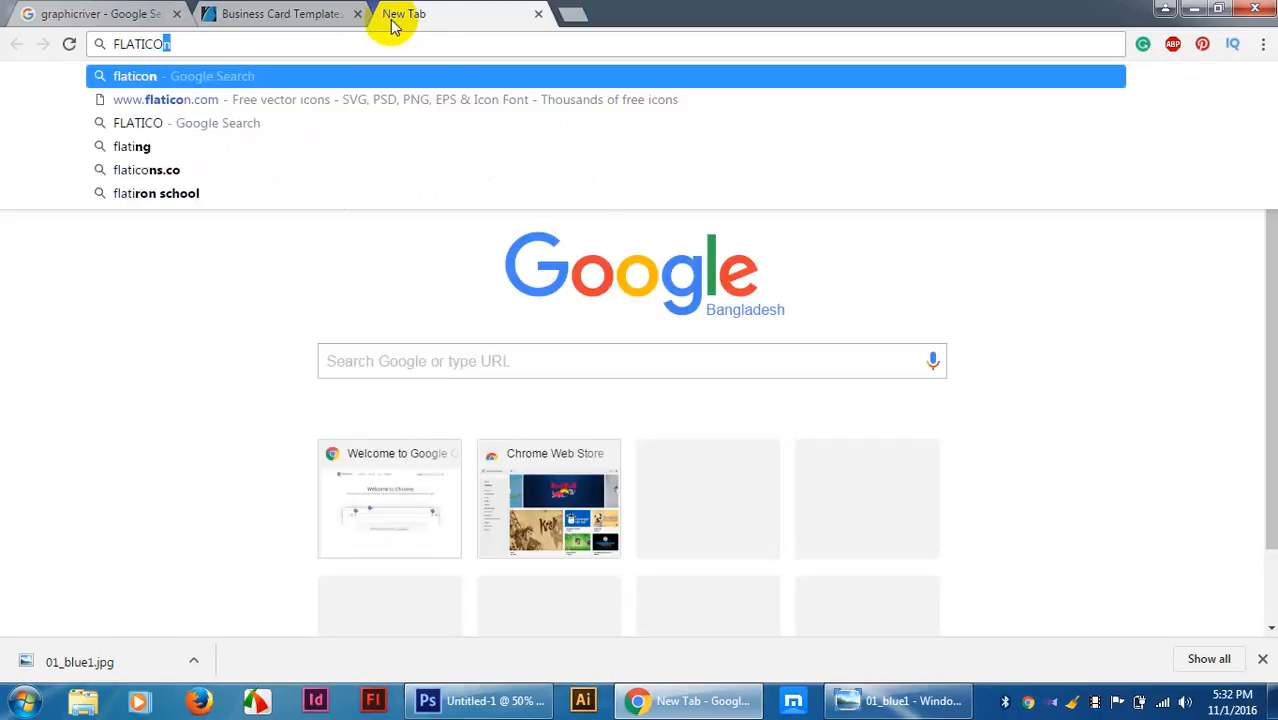
type("N")
key("Return")
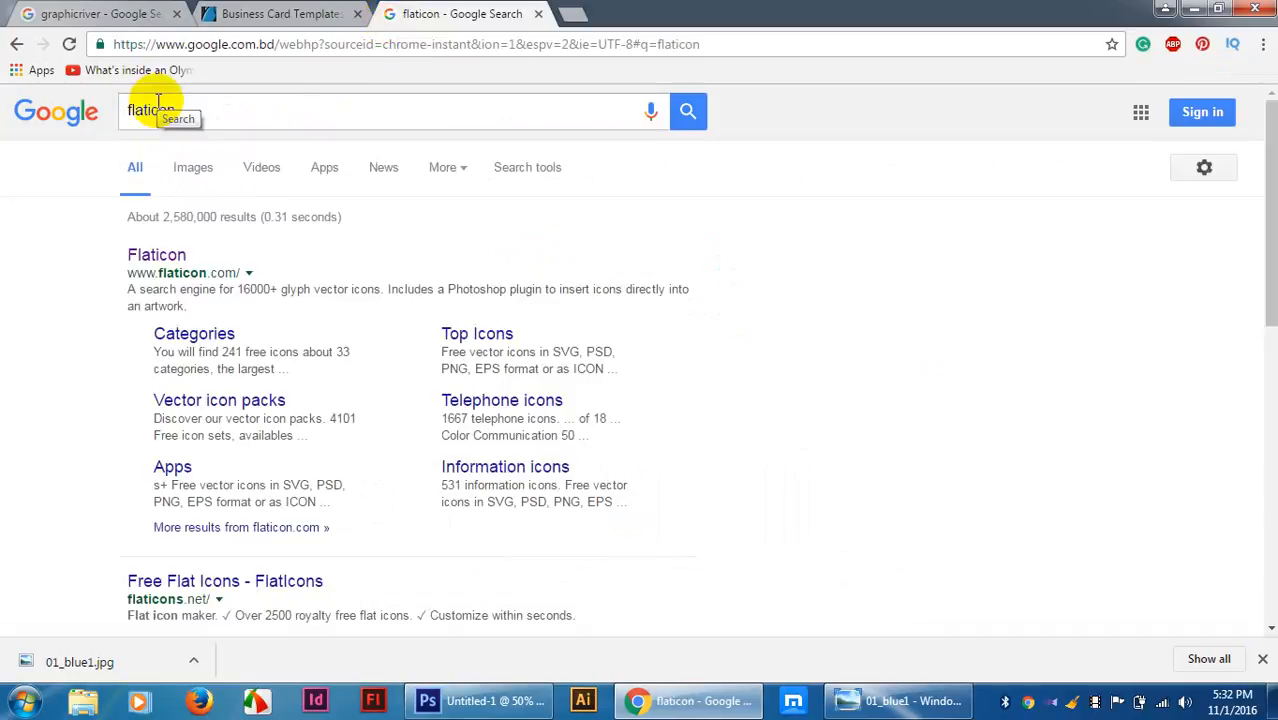
left_click(160, 258)
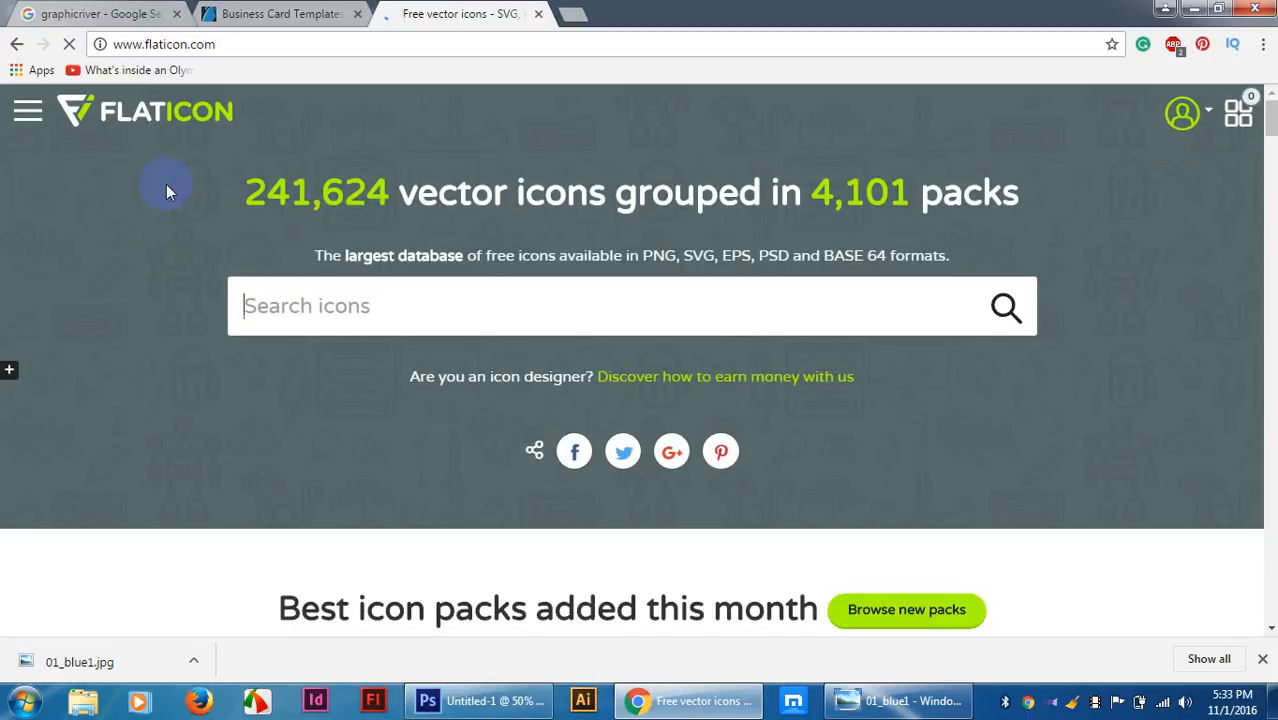
Search Flaticon for PHONE, close the ad tab and browse the phone icon results.
type("PHONE")
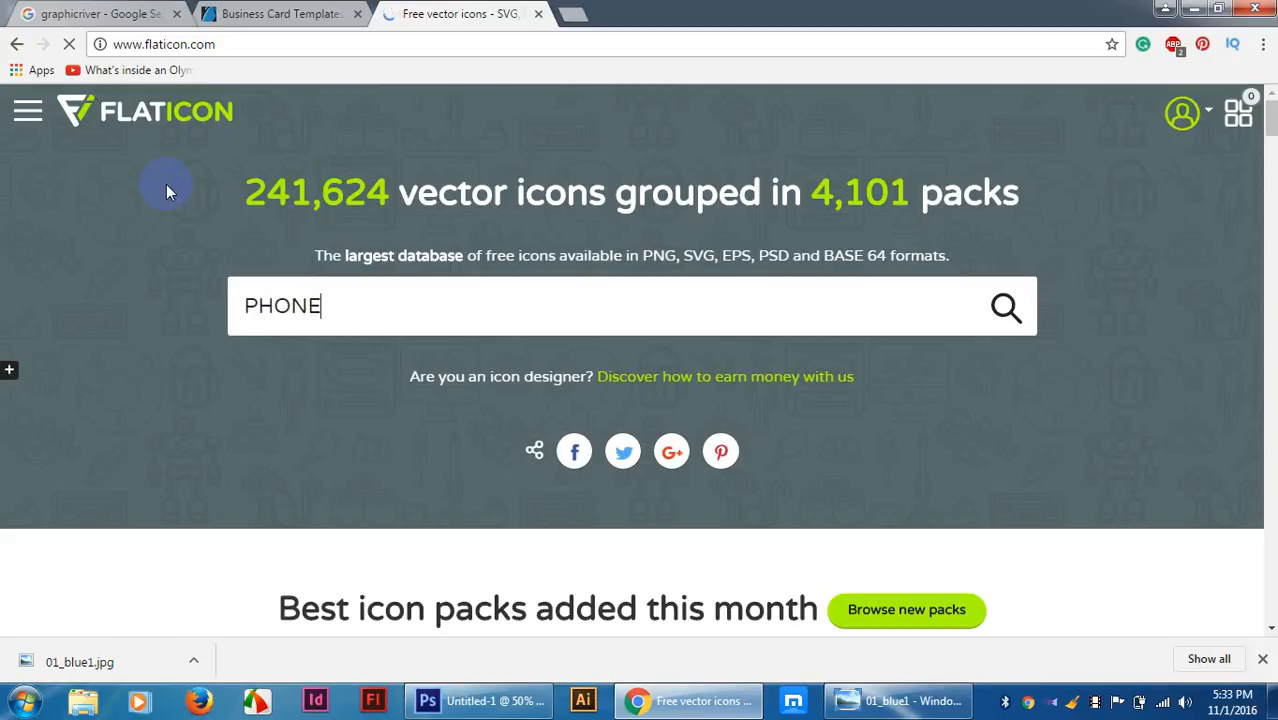
left_click(167, 188)
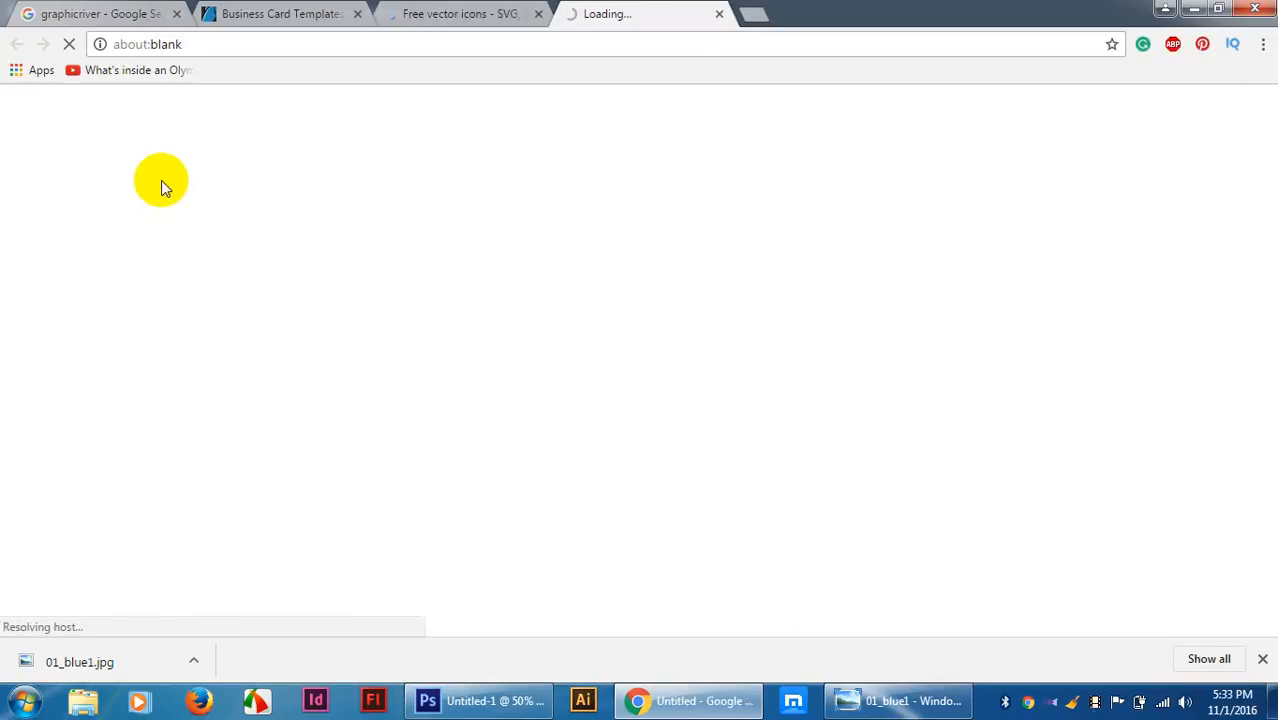
left_click(720, 14)
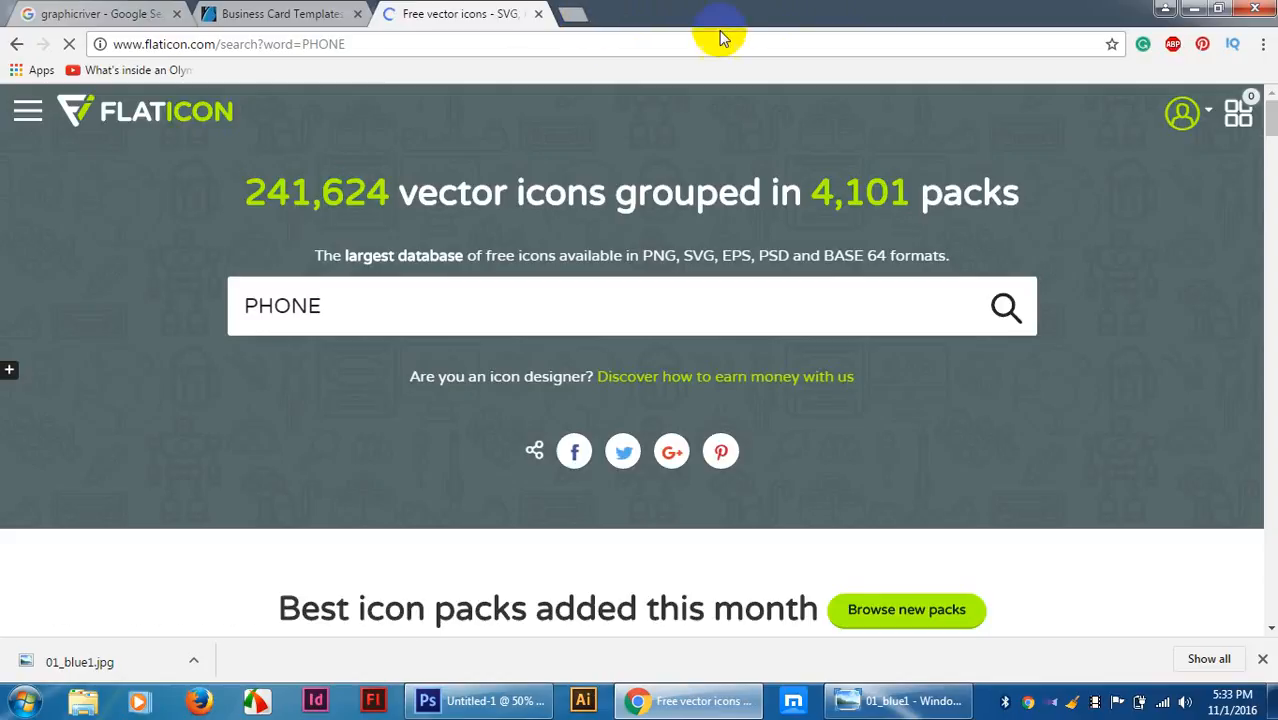
scroll(614, 455, "down", 2)
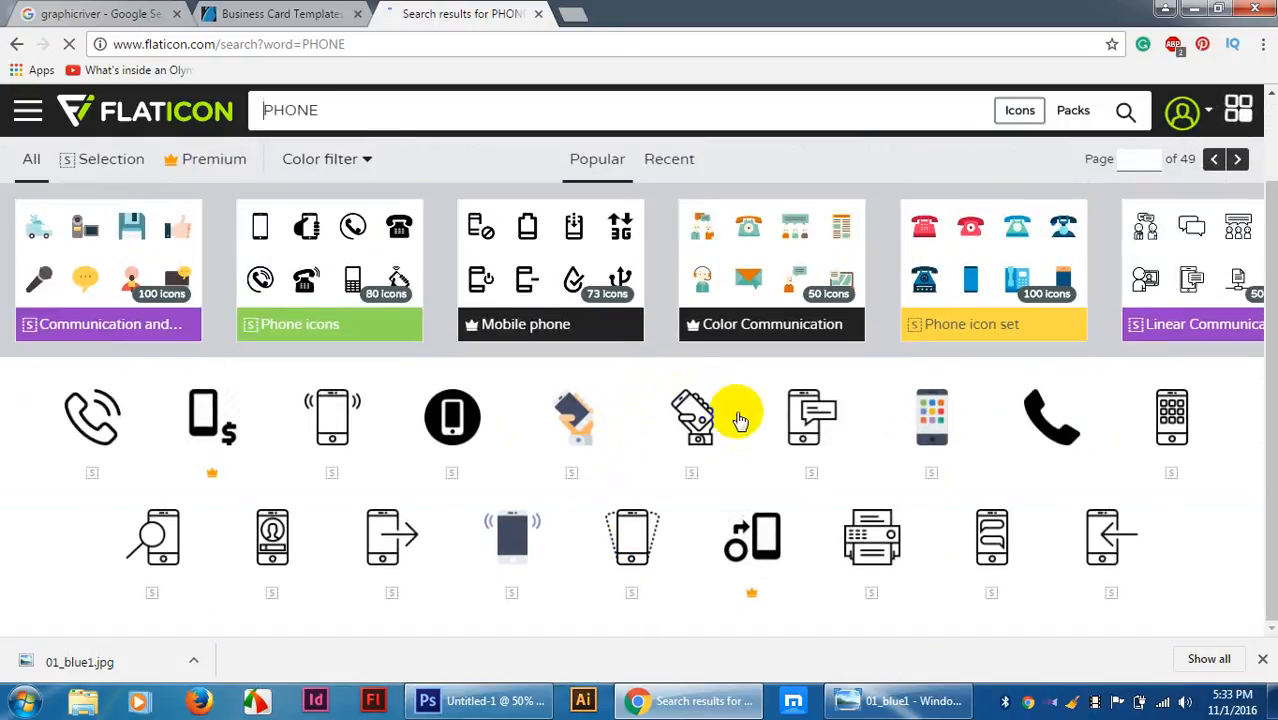
scroll(957, 474, "up", 2)
scroll(478, 388, "down", 5)
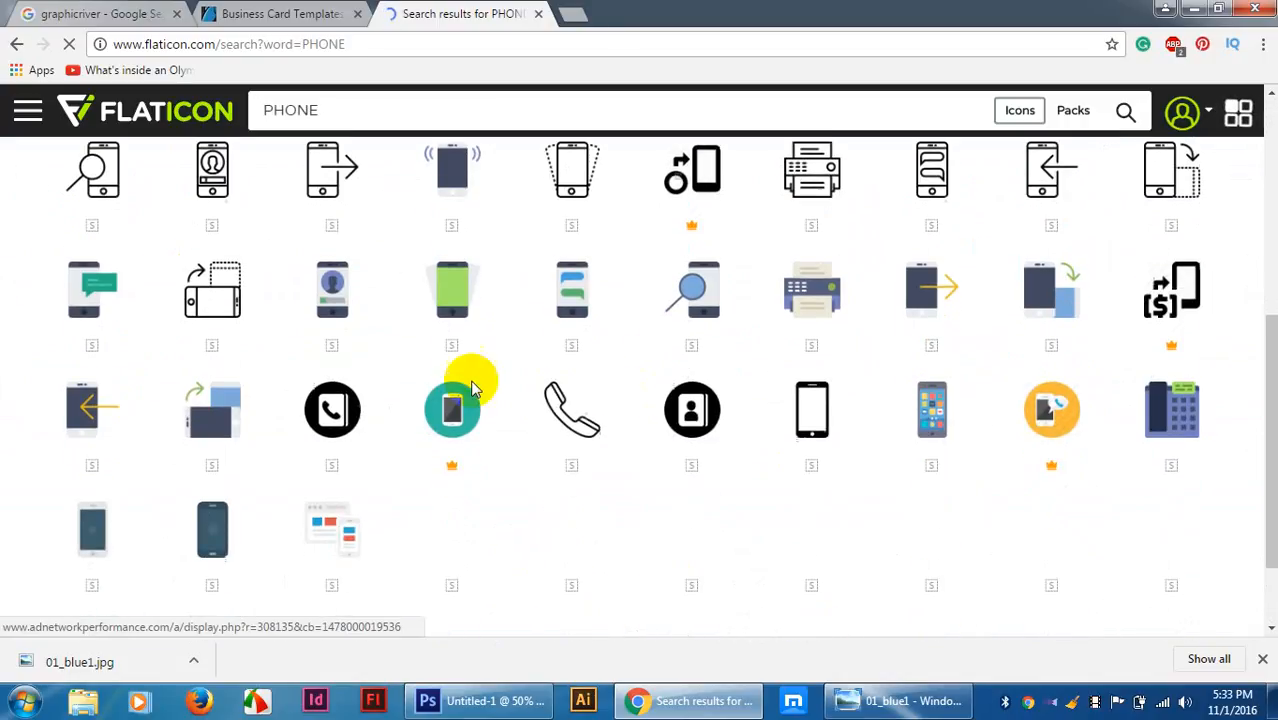
scroll(463, 382, "up", 2)
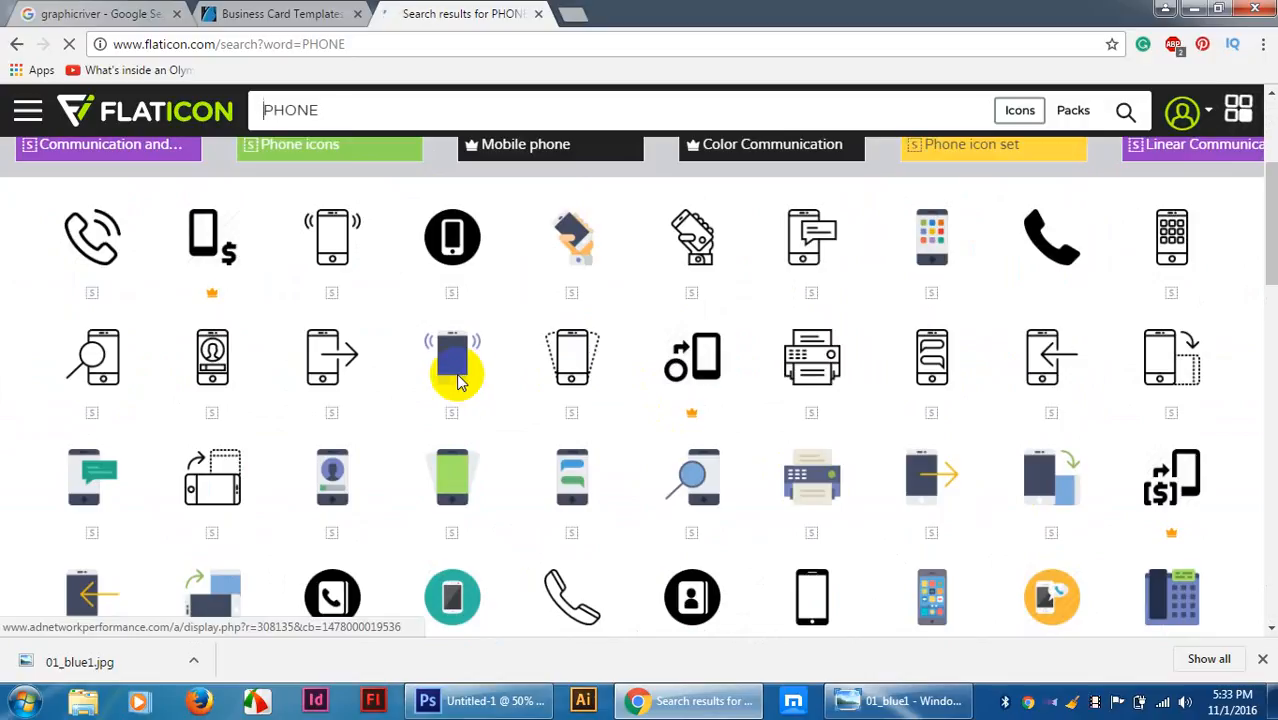
scroll(458, 380, "up", 1)
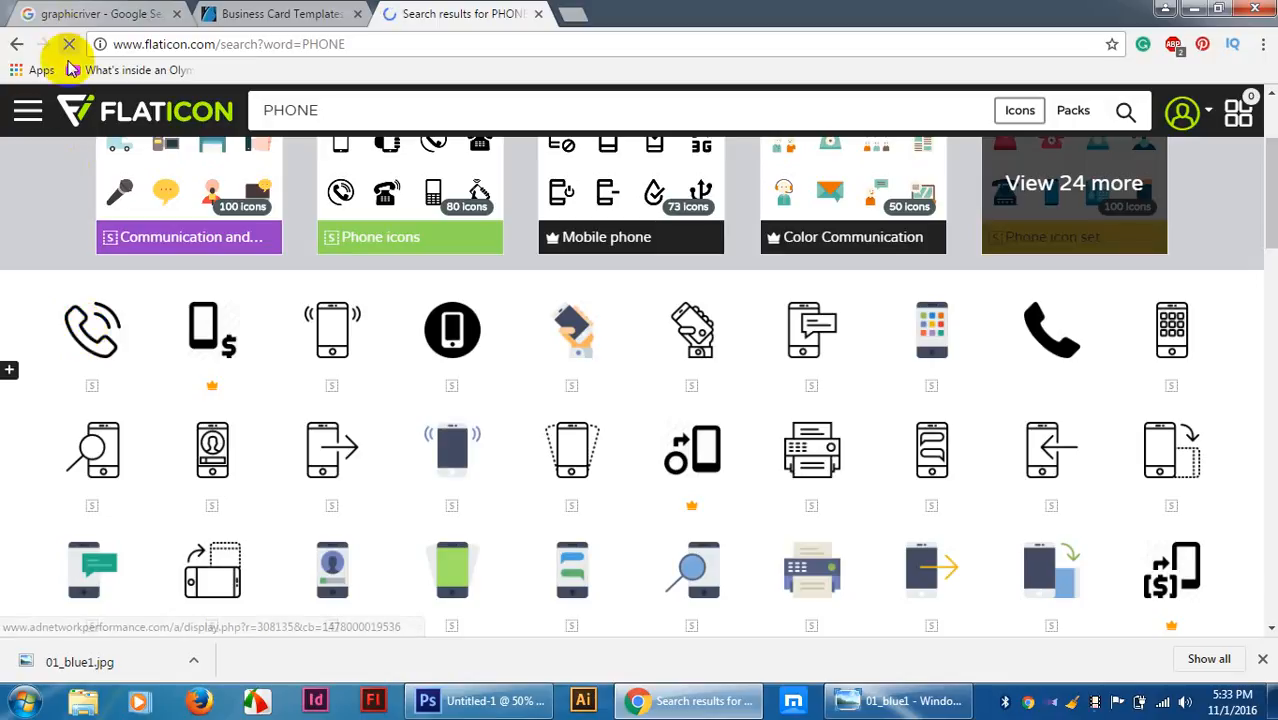
left_click(94, 337)
right_click(96, 338)
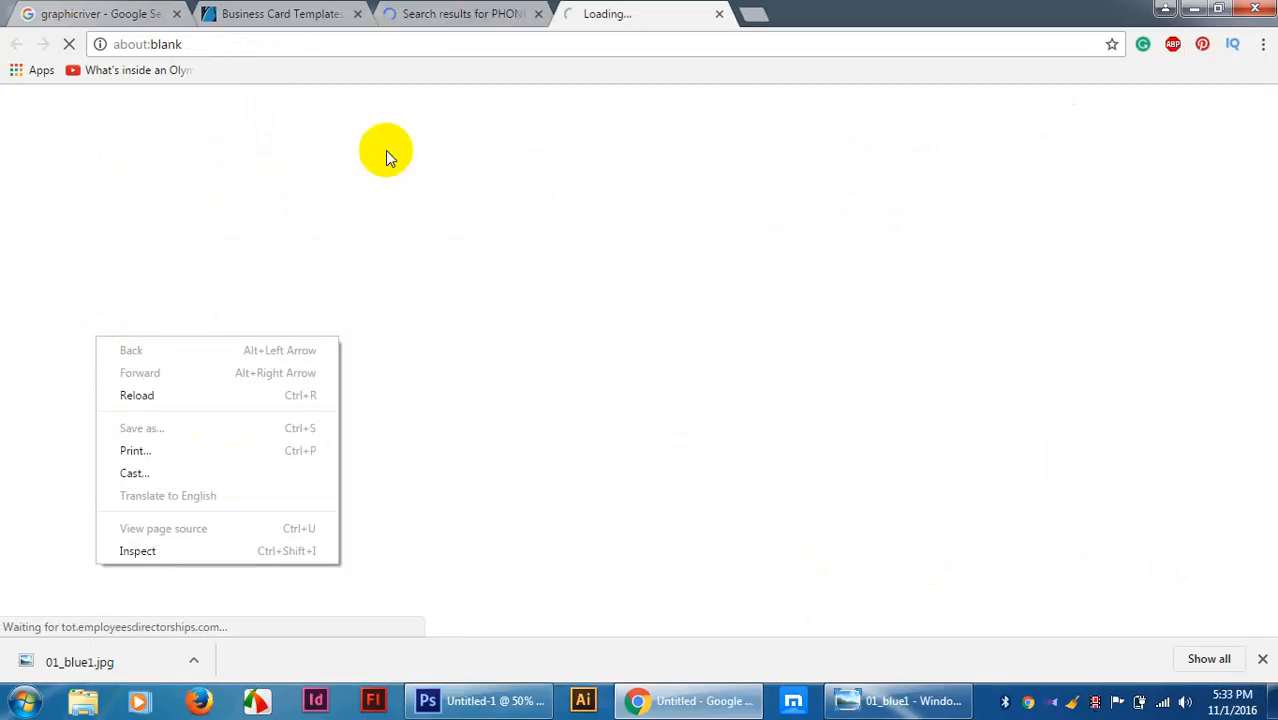
left_click(719, 14)
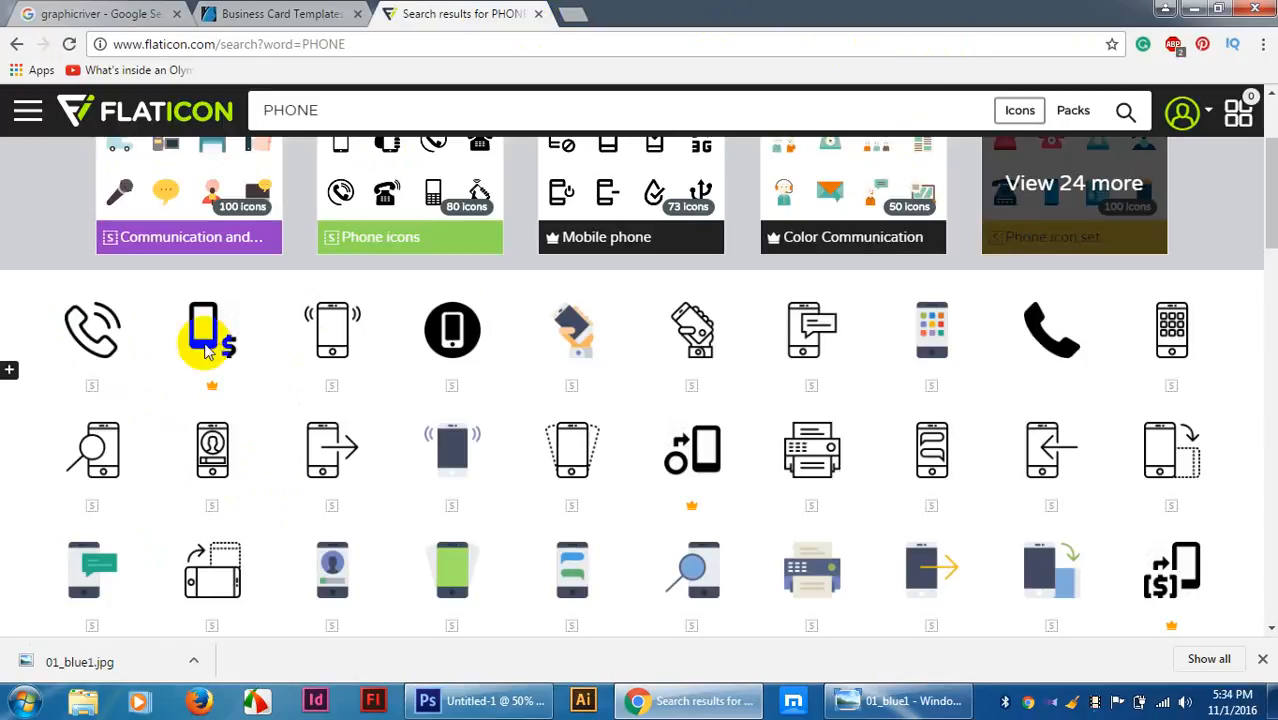
right_click(89, 318)
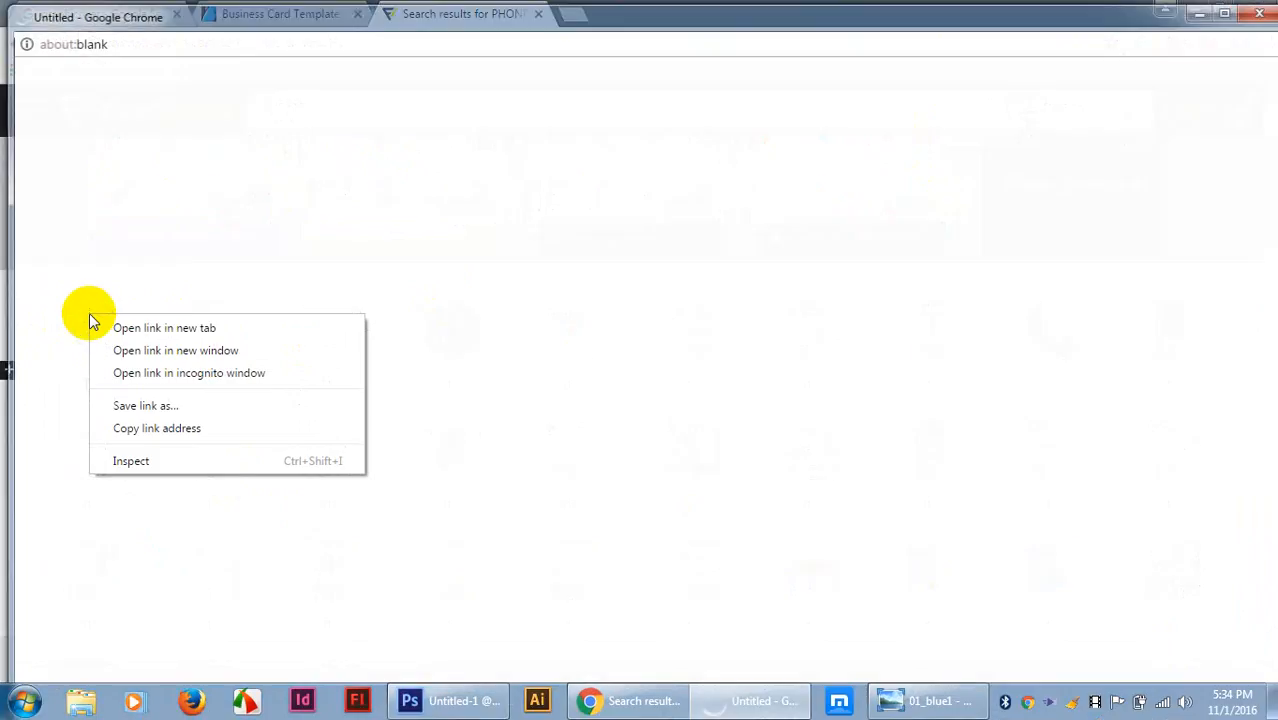
left_click(1264, 10)
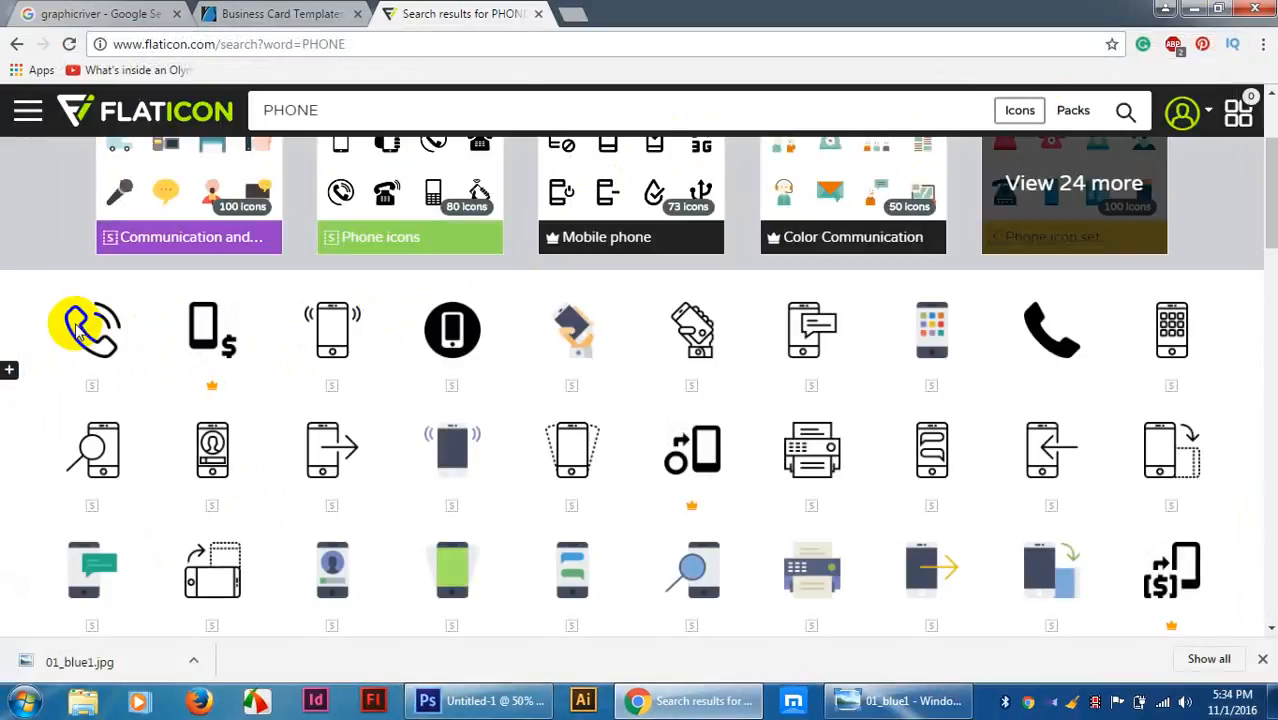
right_click(77, 328)
left_click(108, 338)
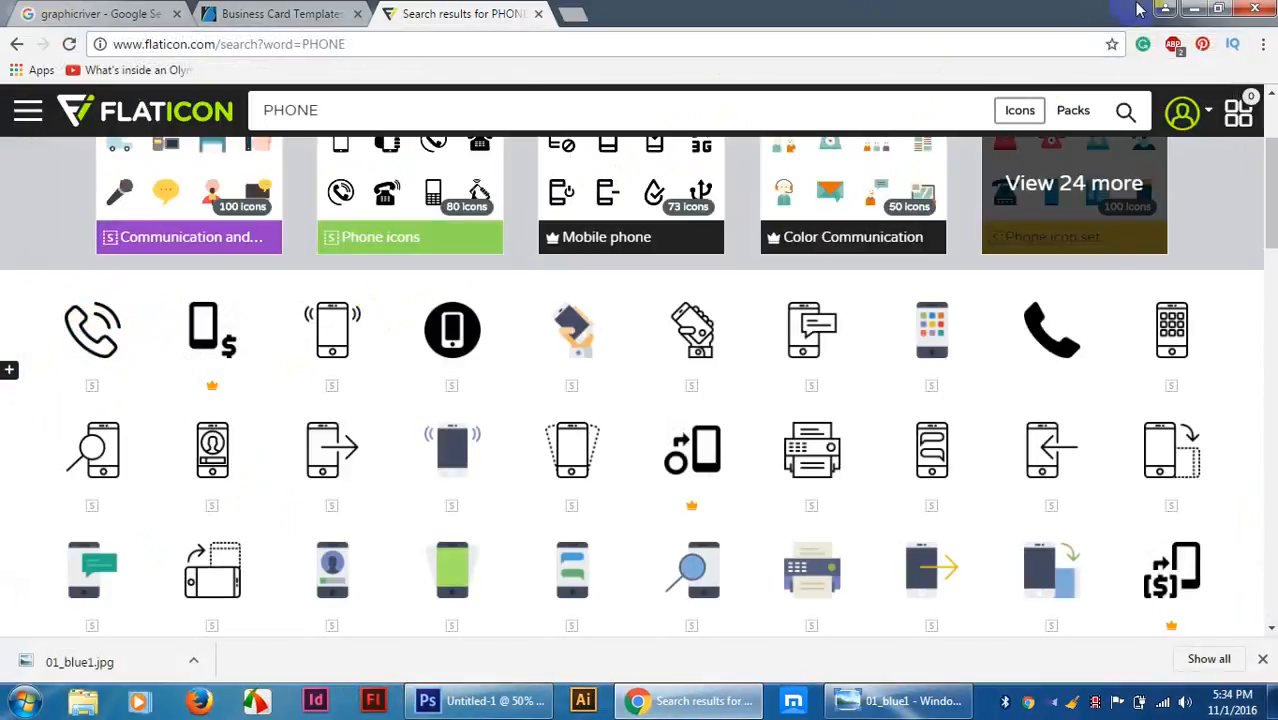
right_click(104, 325)
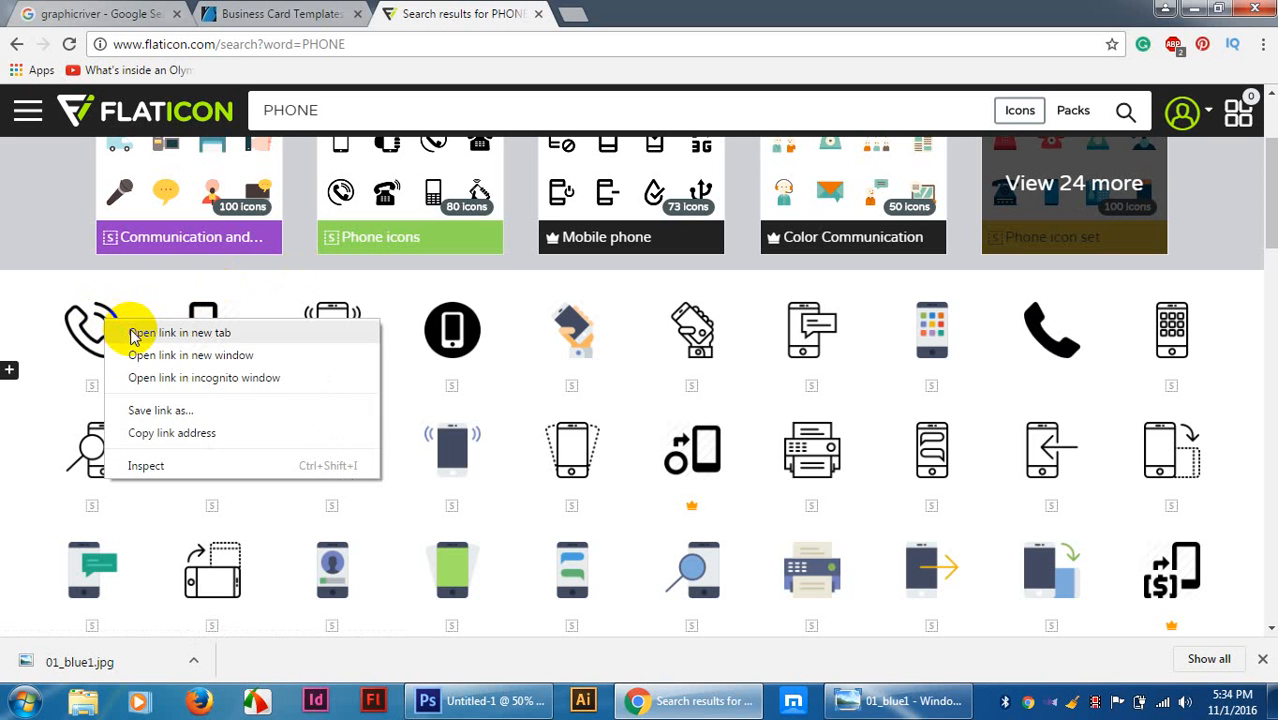
left_click(135, 334)
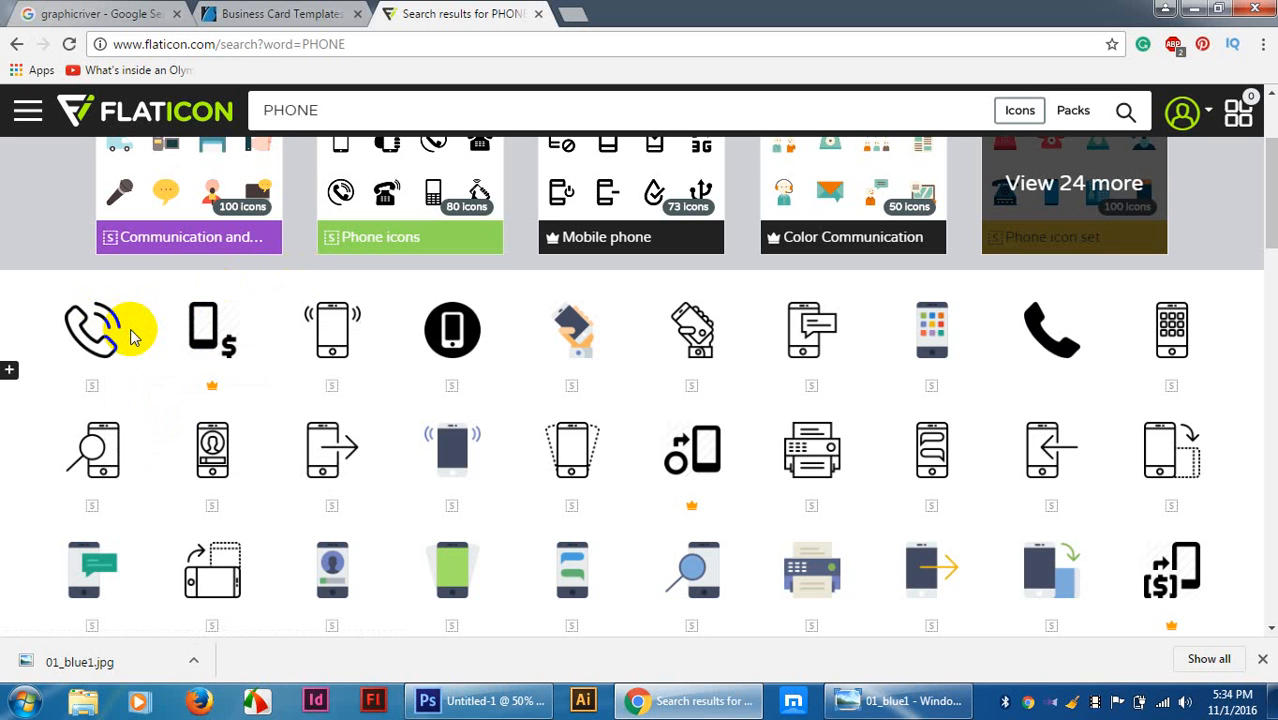
left_click(1192, 10)
left_click(1193, 10)
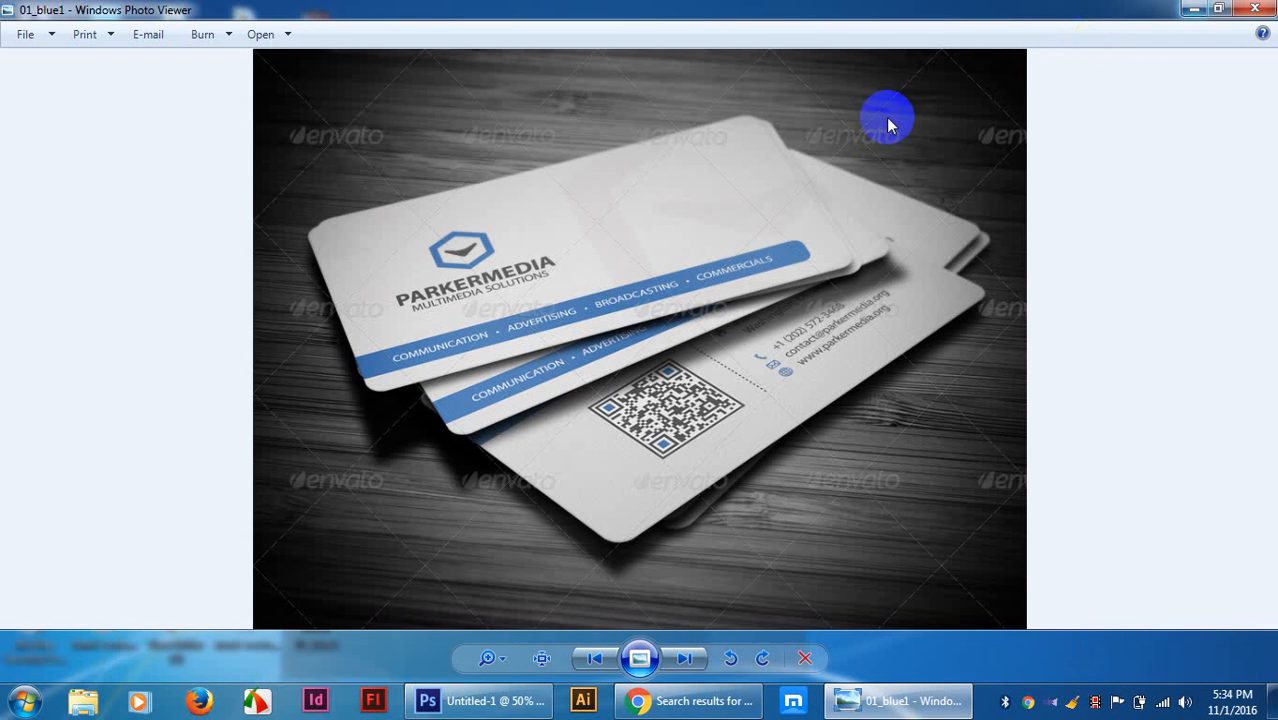
left_click(1193, 10)
right_click(736, 251)
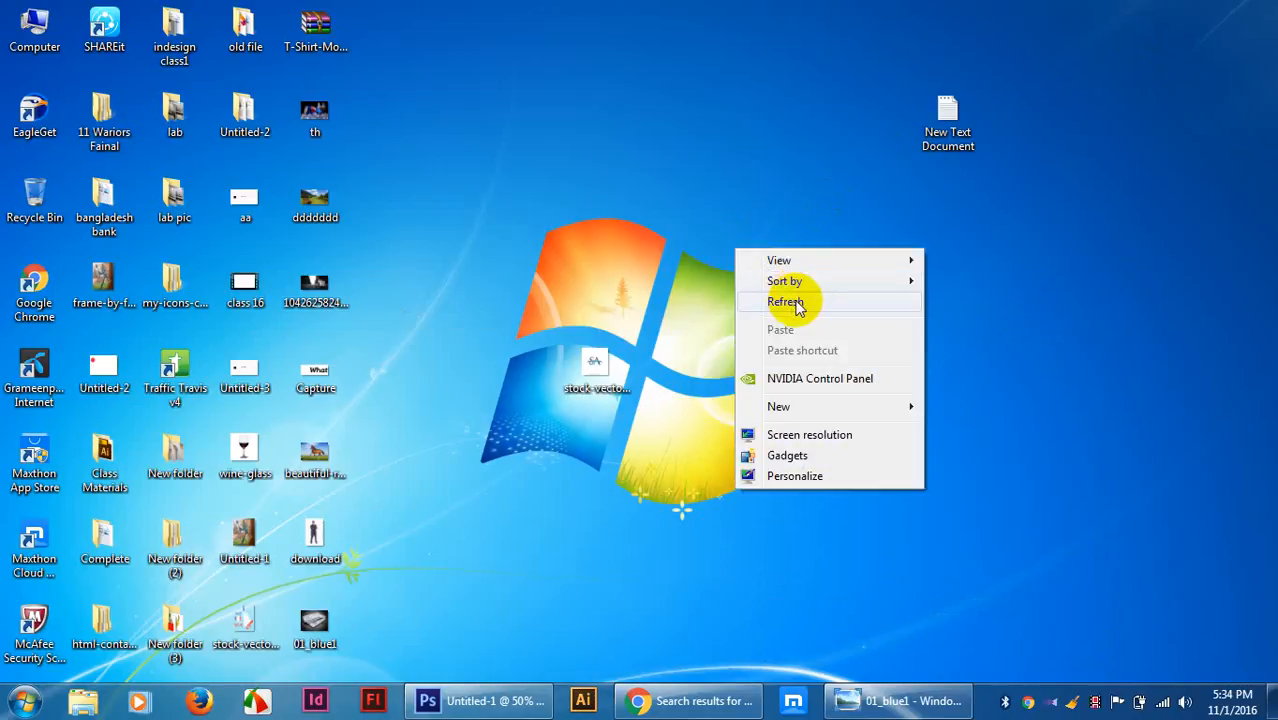
left_click(793, 299)
left_click(704, 698)
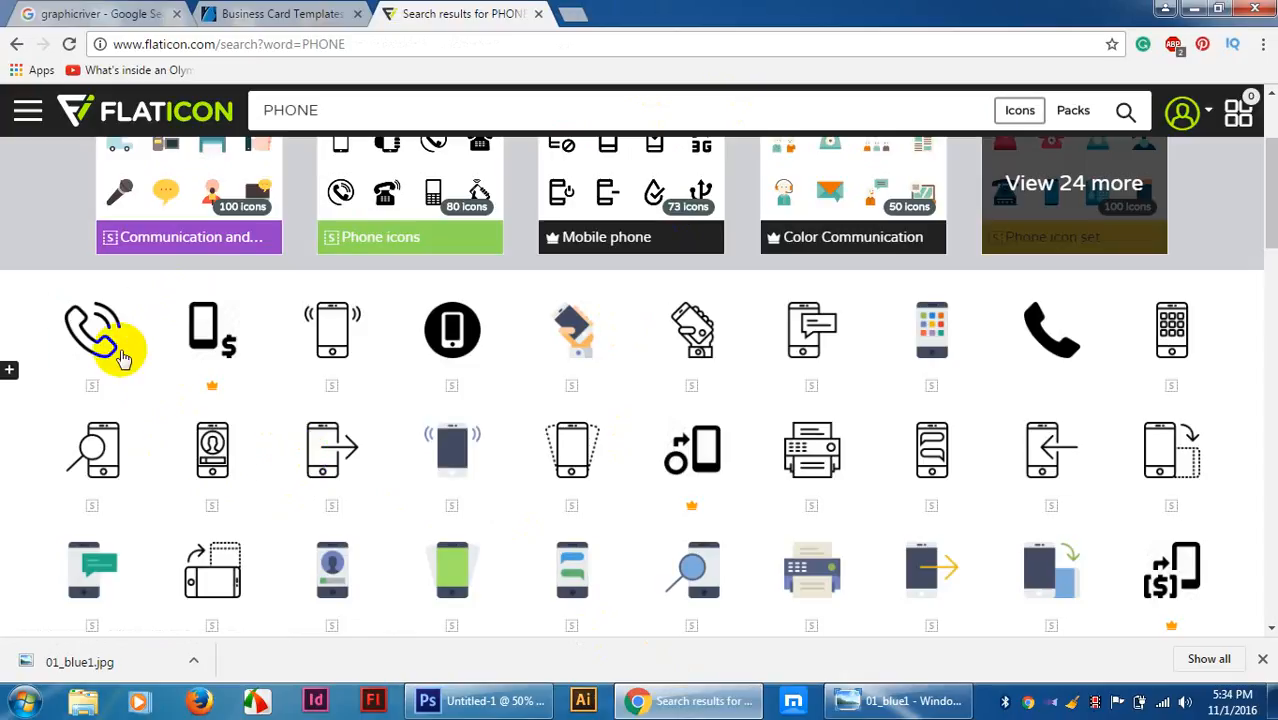
Add the first Phone call icon from the PHONE results to the collection.
mouse_move(112, 345)
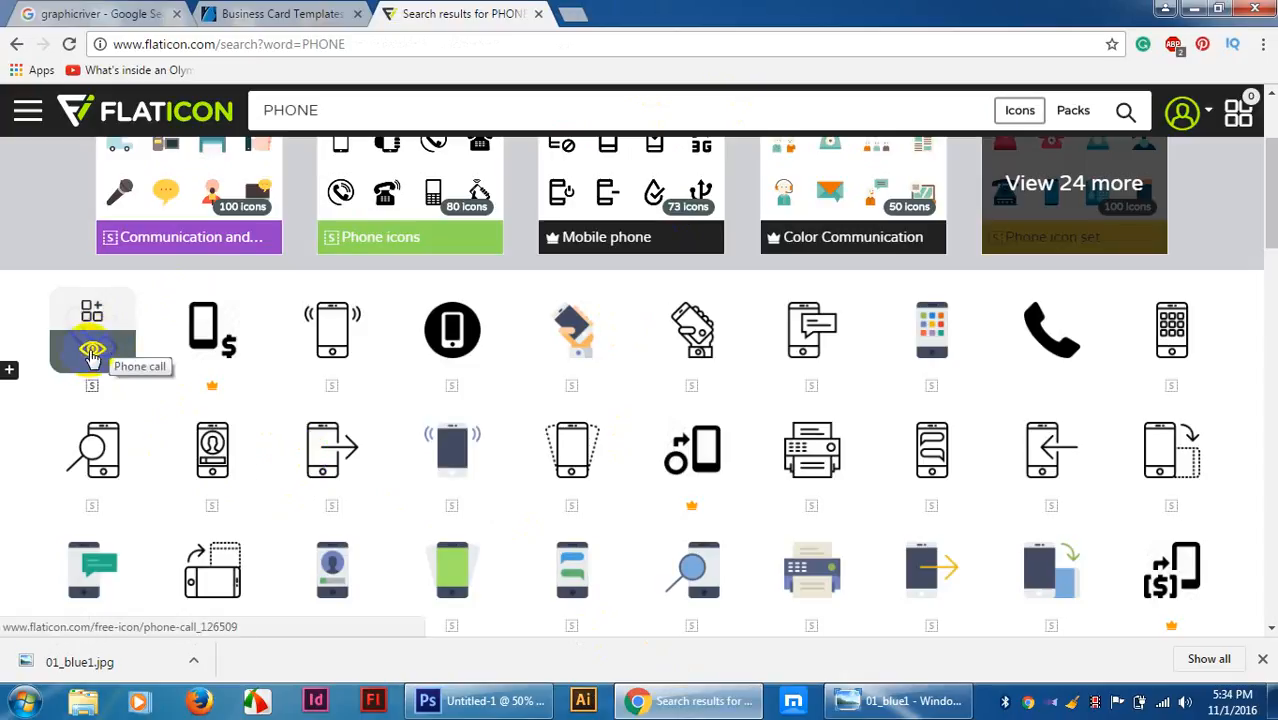
left_click(91, 353)
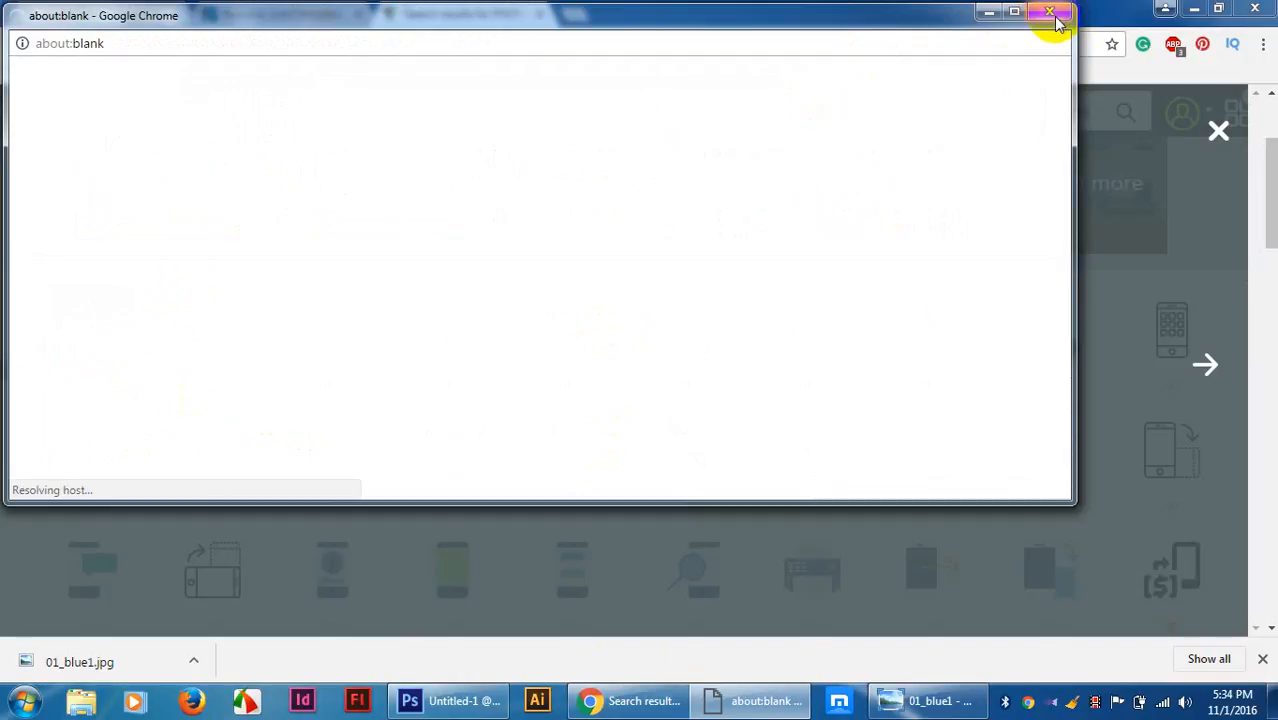
left_click(1052, 14)
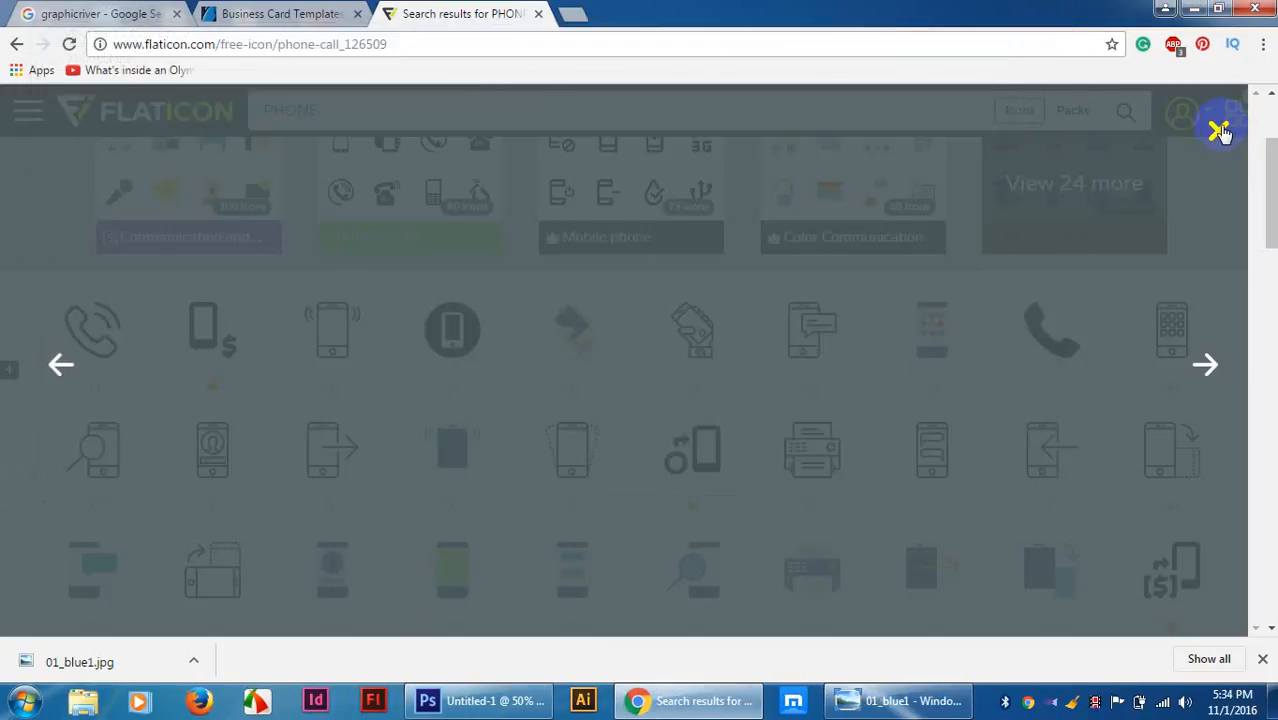
left_click(1219, 131)
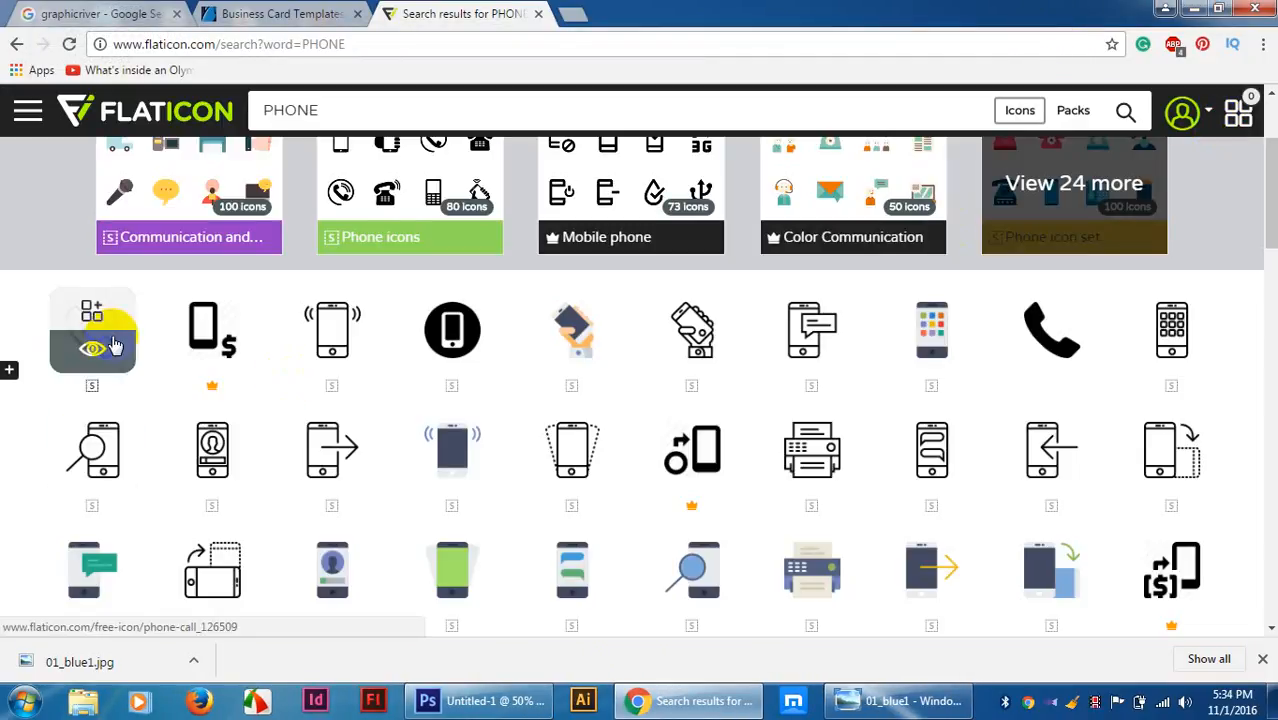
right_click(115, 330)
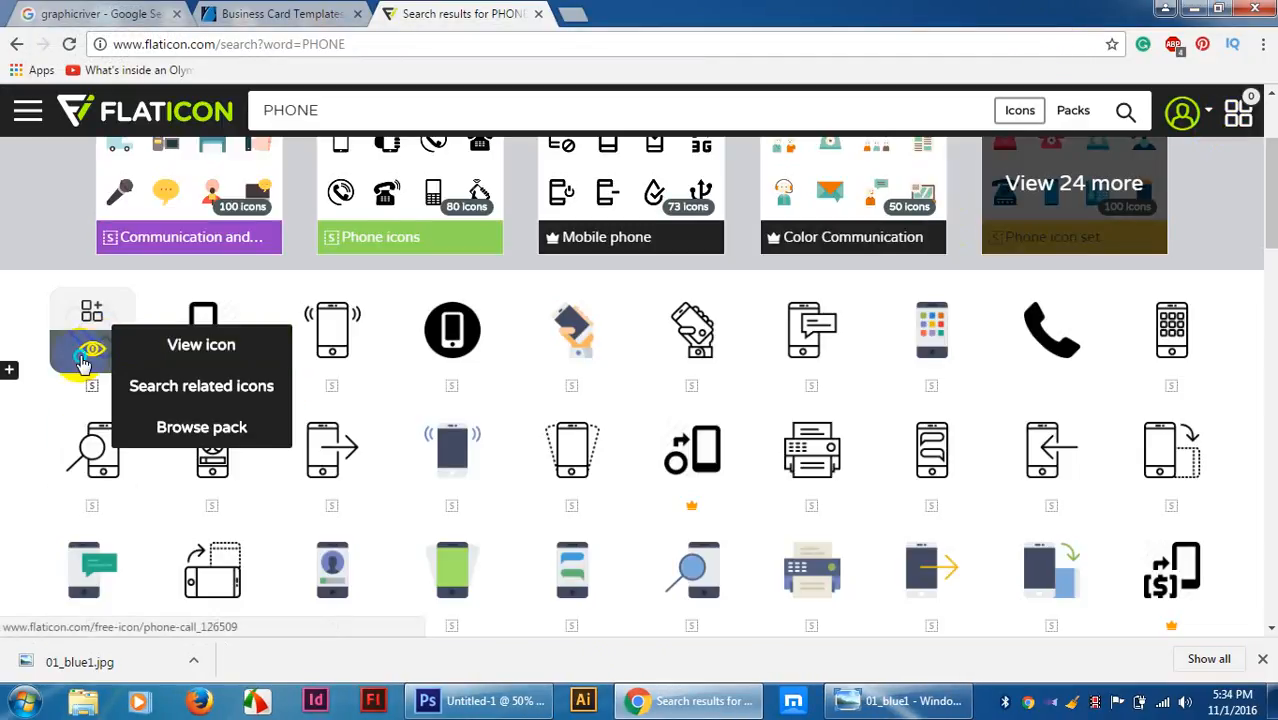
right_click(82, 358)
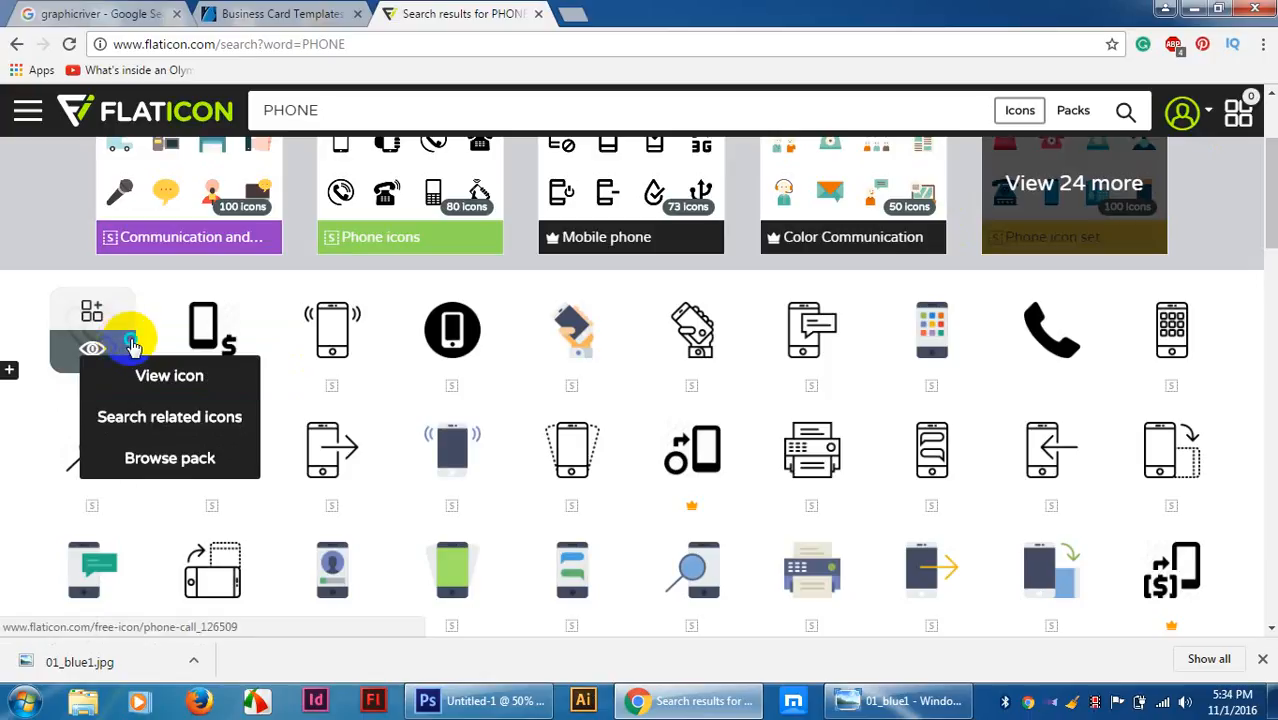
right_click(131, 340)
left_click(3, 314)
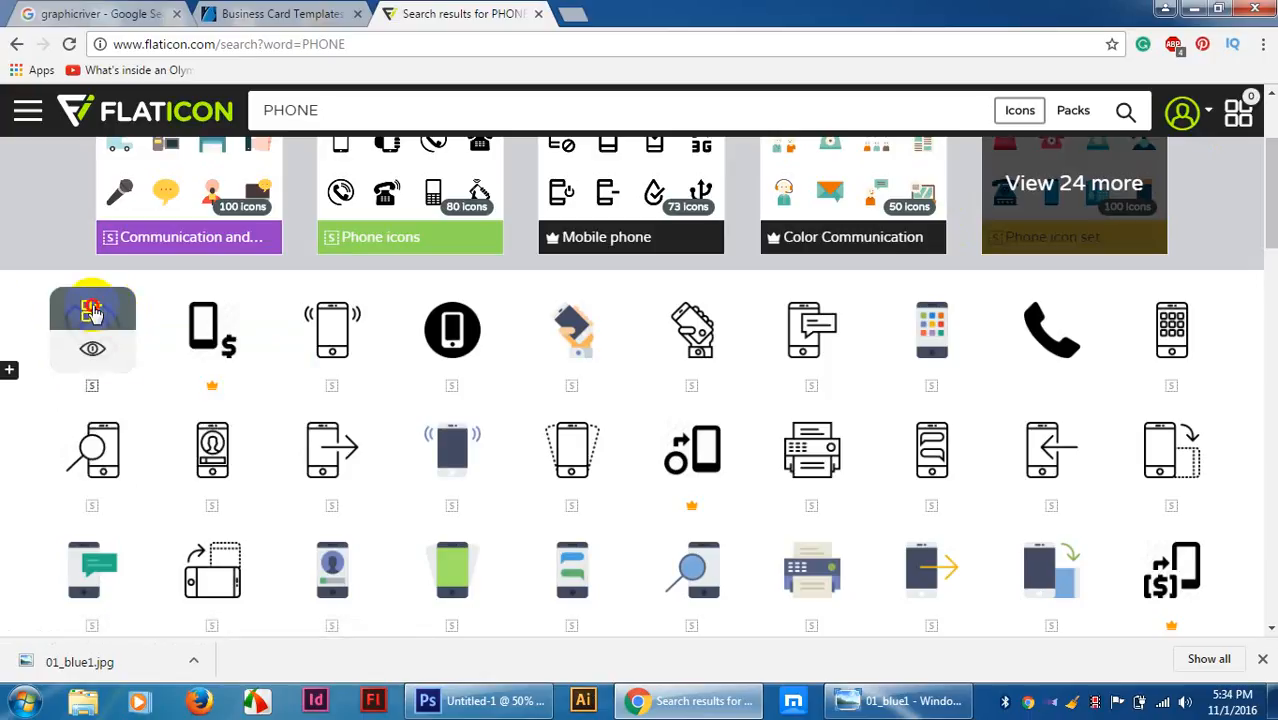
left_click(92, 313)
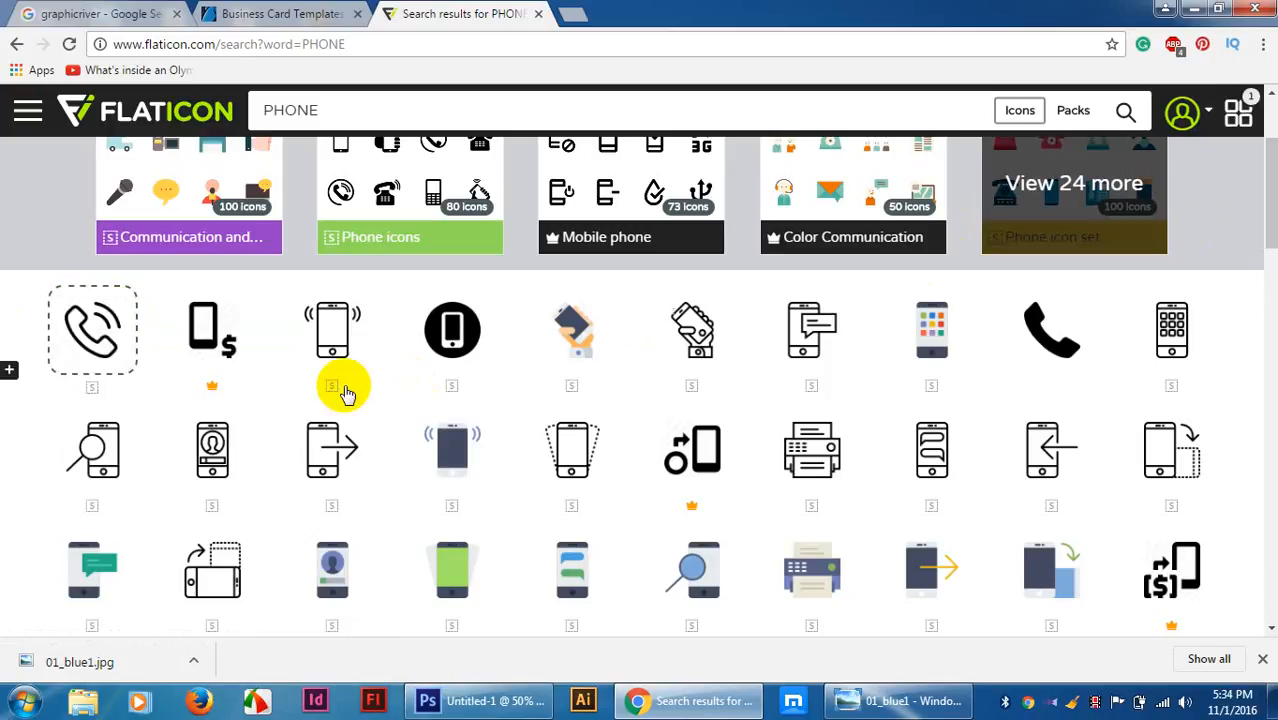
scroll(337, 377, "up", 2)
Replace the PHONE search with EMAIL and scroll through the envelope icon results.
left_click_drag(328, 108, 150, 122)
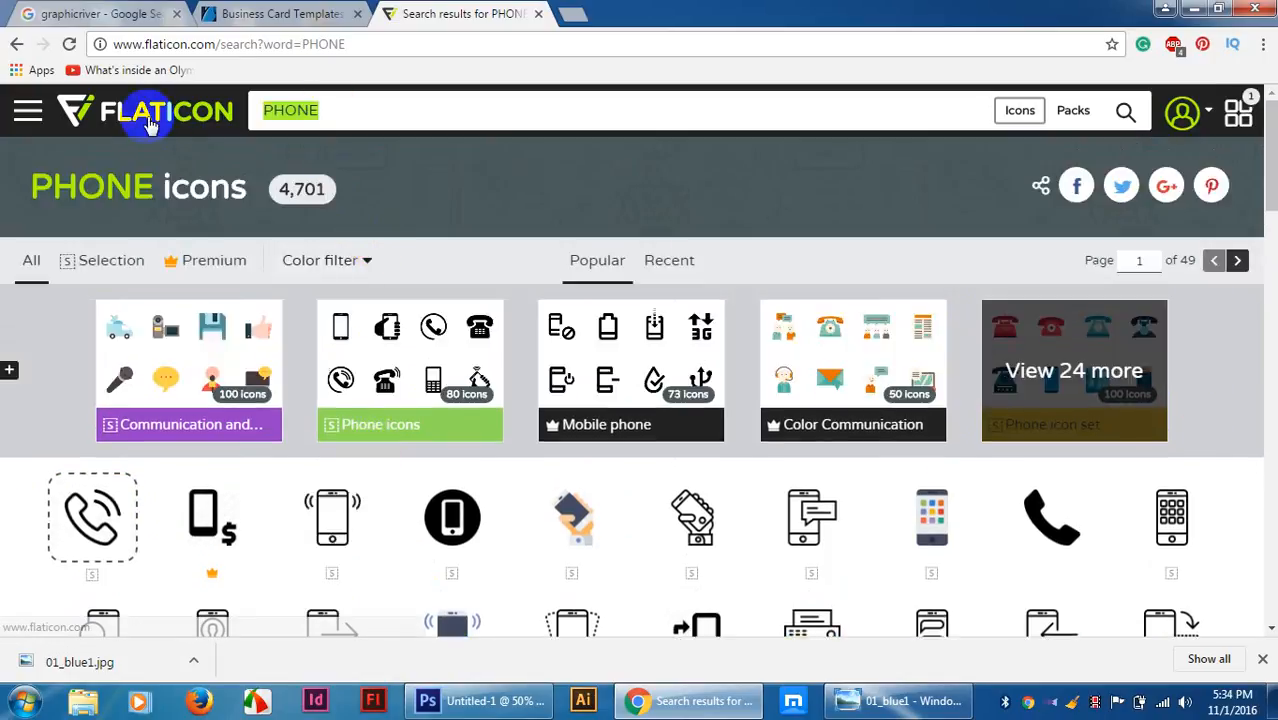
type("EMAIL")
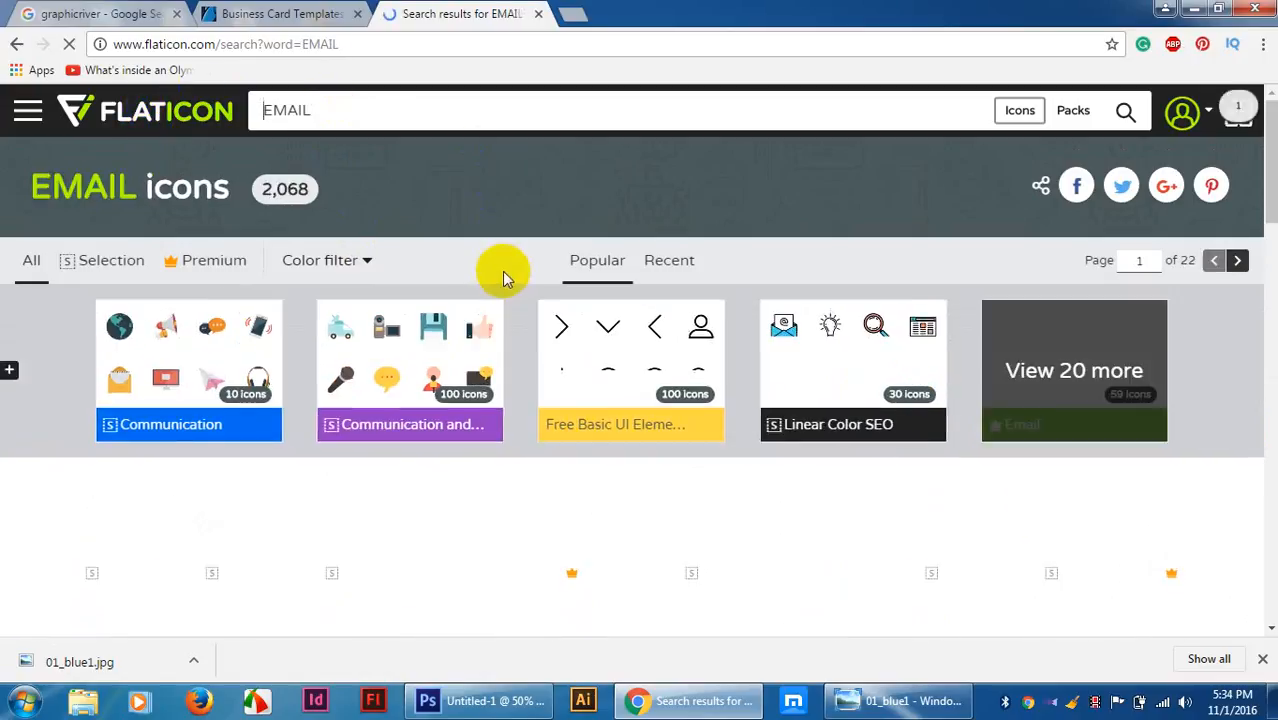
scroll(502, 278, "down", 3)
scroll(502, 278, "up", 1)
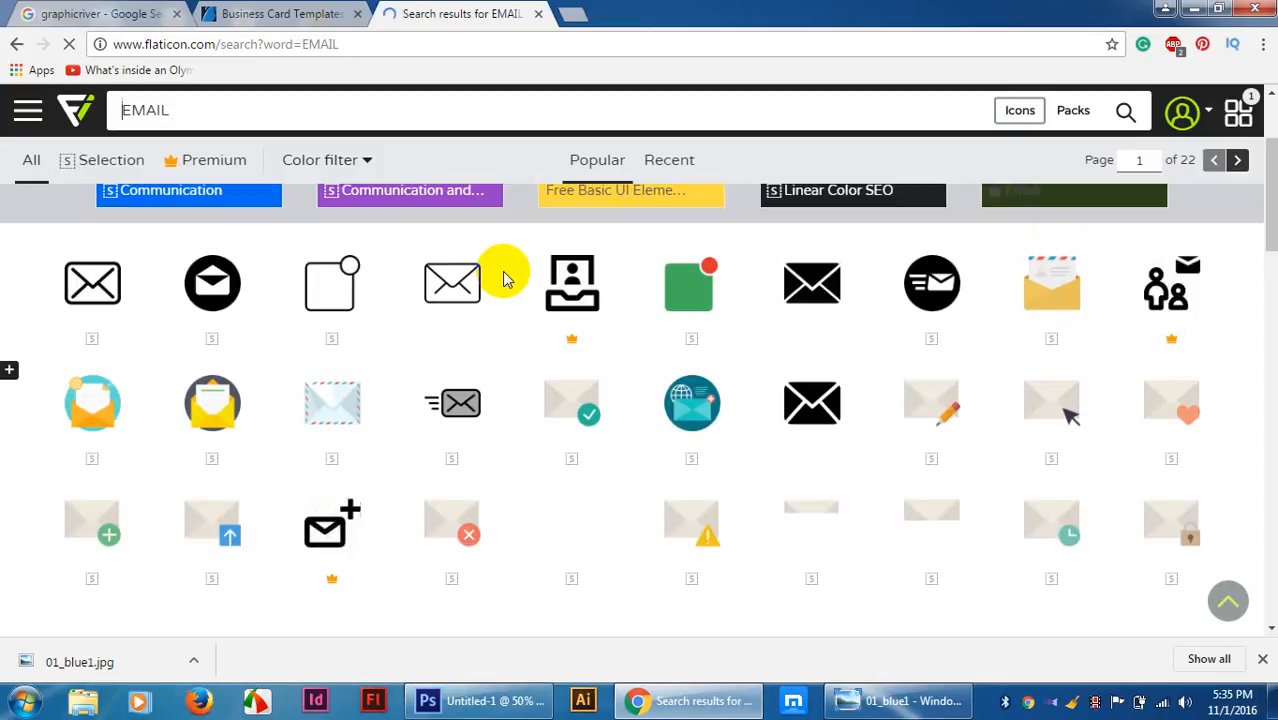
scroll(503, 279, "down", 2)
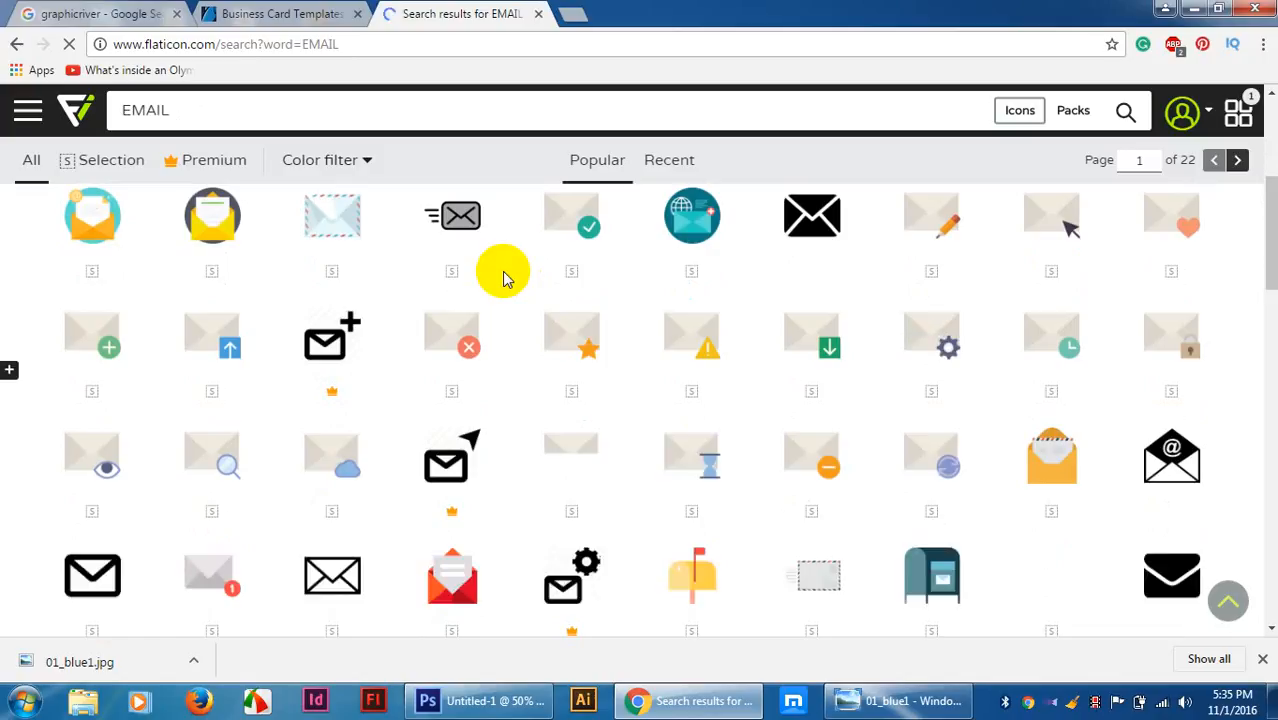
scroll(505, 279, "down", 3)
scroll(551, 323, "down", 3)
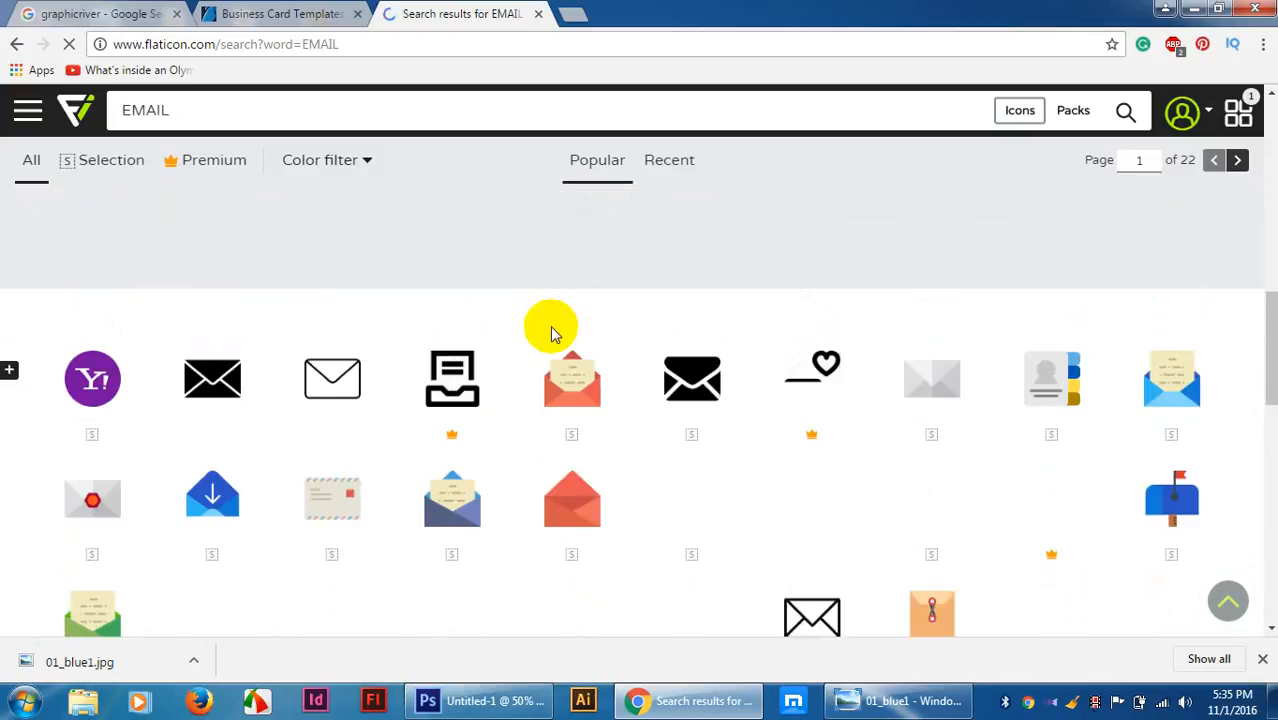
scroll(551, 333, "down", 2)
scroll(555, 335, "down", 2)
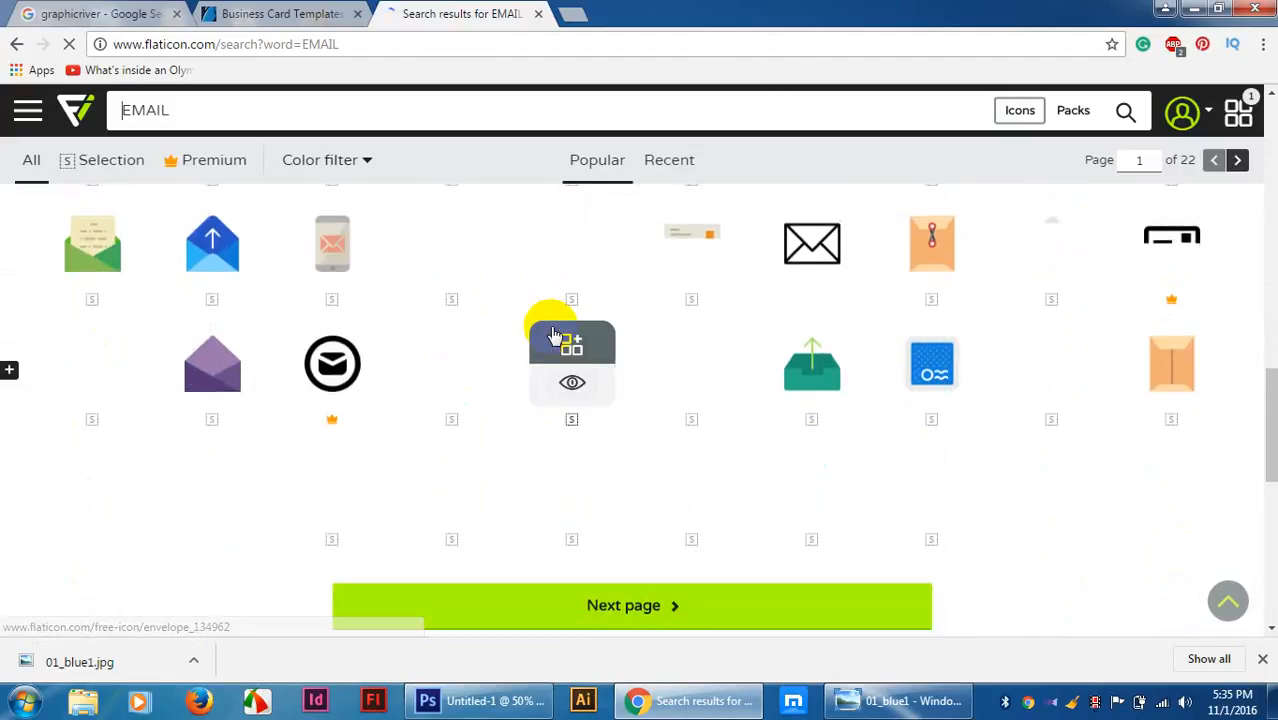
scroll(555, 335, "up", 5)
scroll(553, 333, "up", 4)
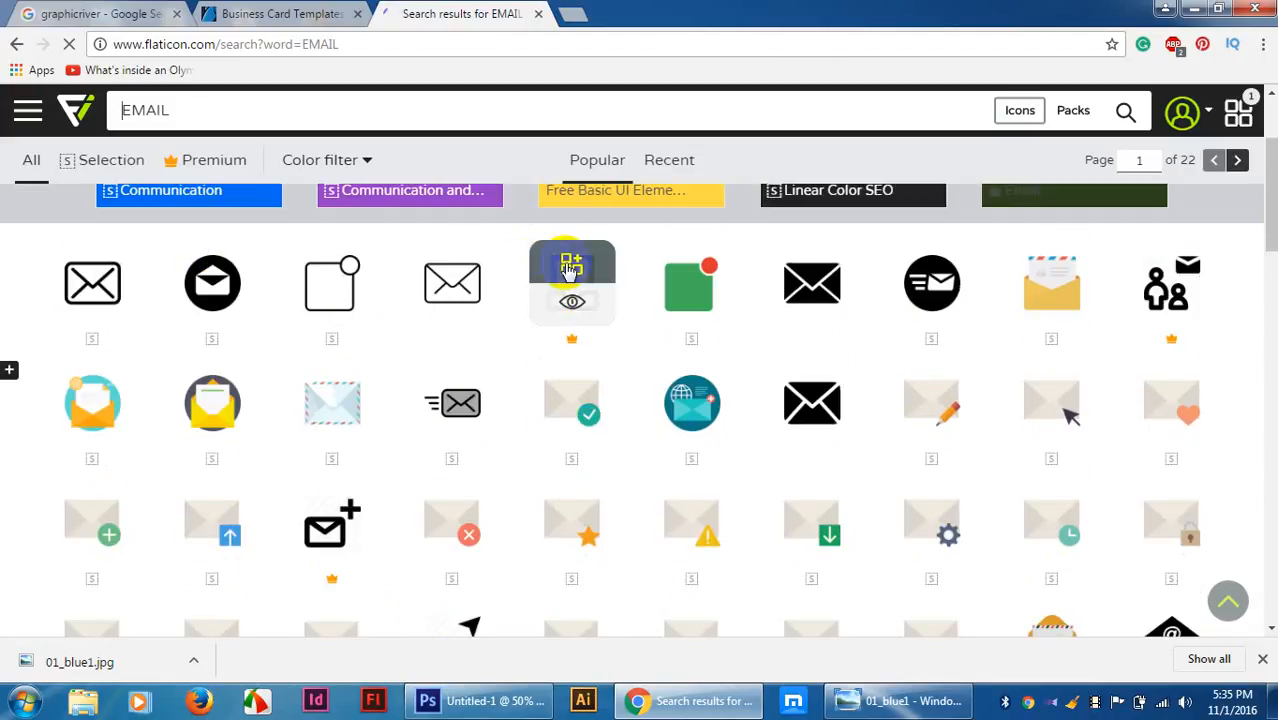
scroll(571, 270, "down", 10)
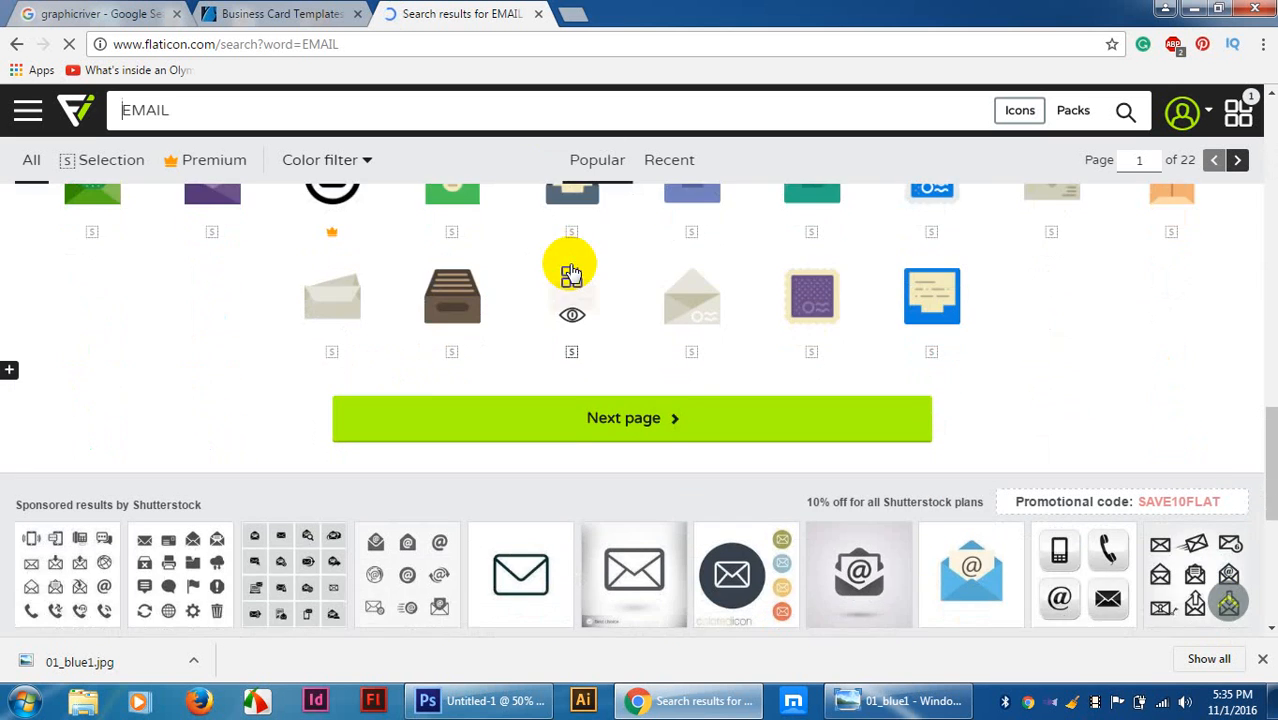
scroll(571, 270, "up", 5)
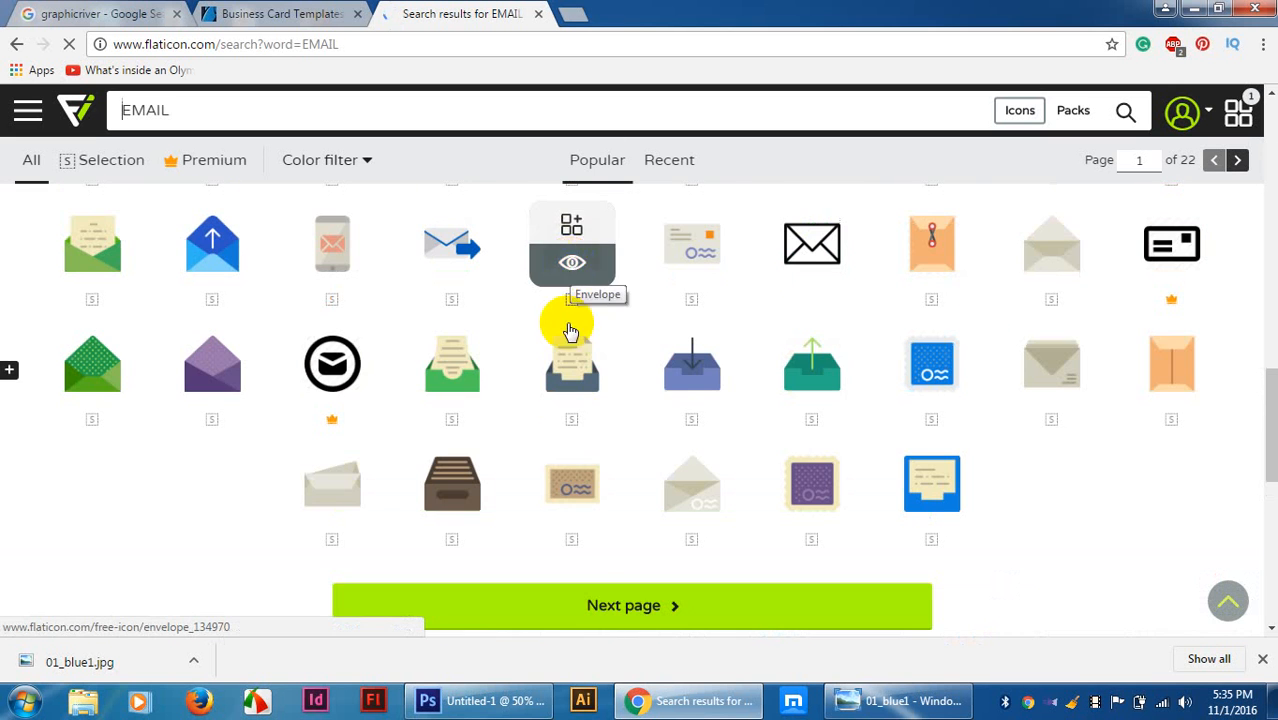
scroll(621, 513, "up", 10)
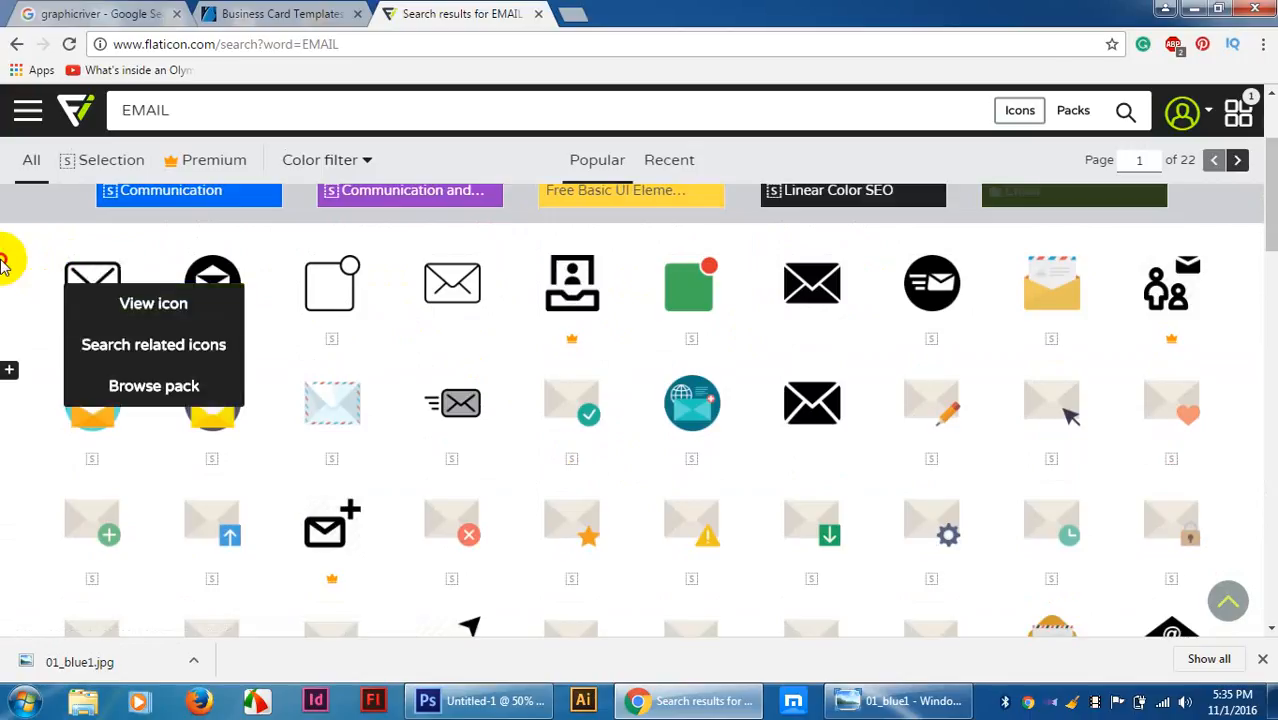
Add the outlined envelope icon to the collection and select the EMAIL term for replacement.
left_click(91, 265)
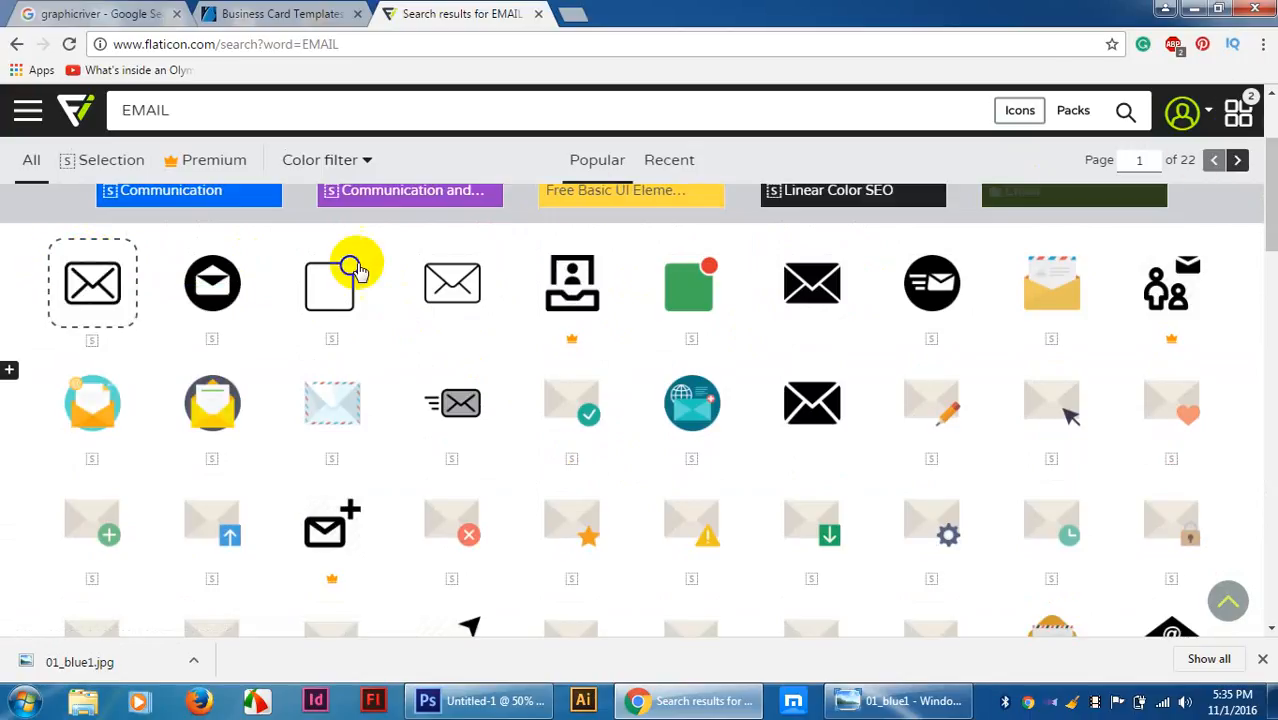
scroll(345, 300, "up", 3)
double_click(300, 108)
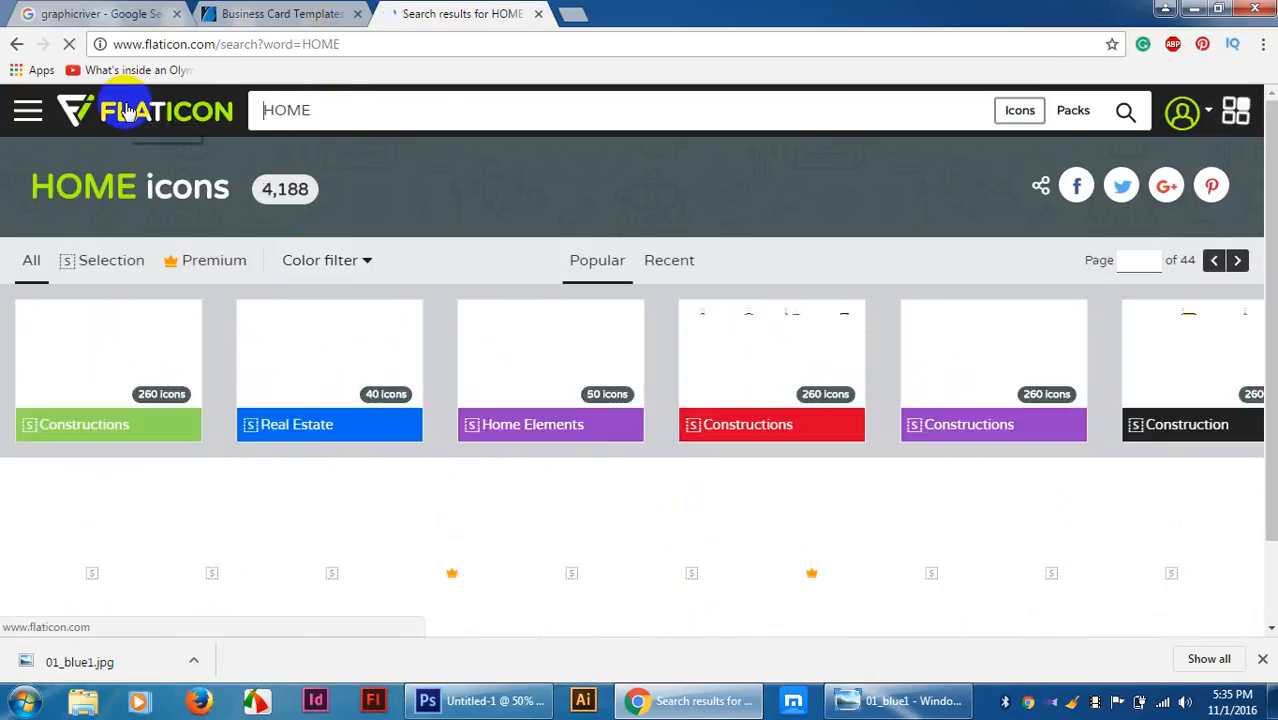
Scroll the HOME results and start replacing the search term with ADDRES.
scroll(127, 110, "down", 1)
scroll(127, 110, "down", 1)
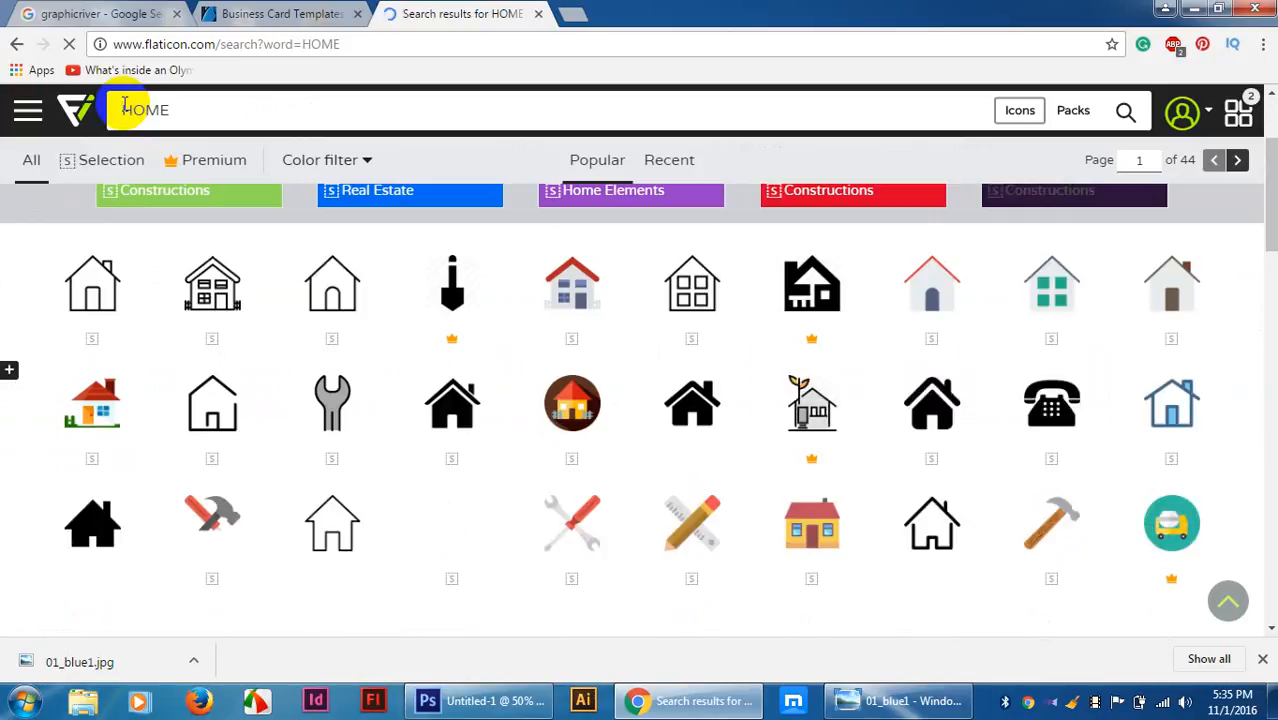
scroll(124, 105, "down", 3)
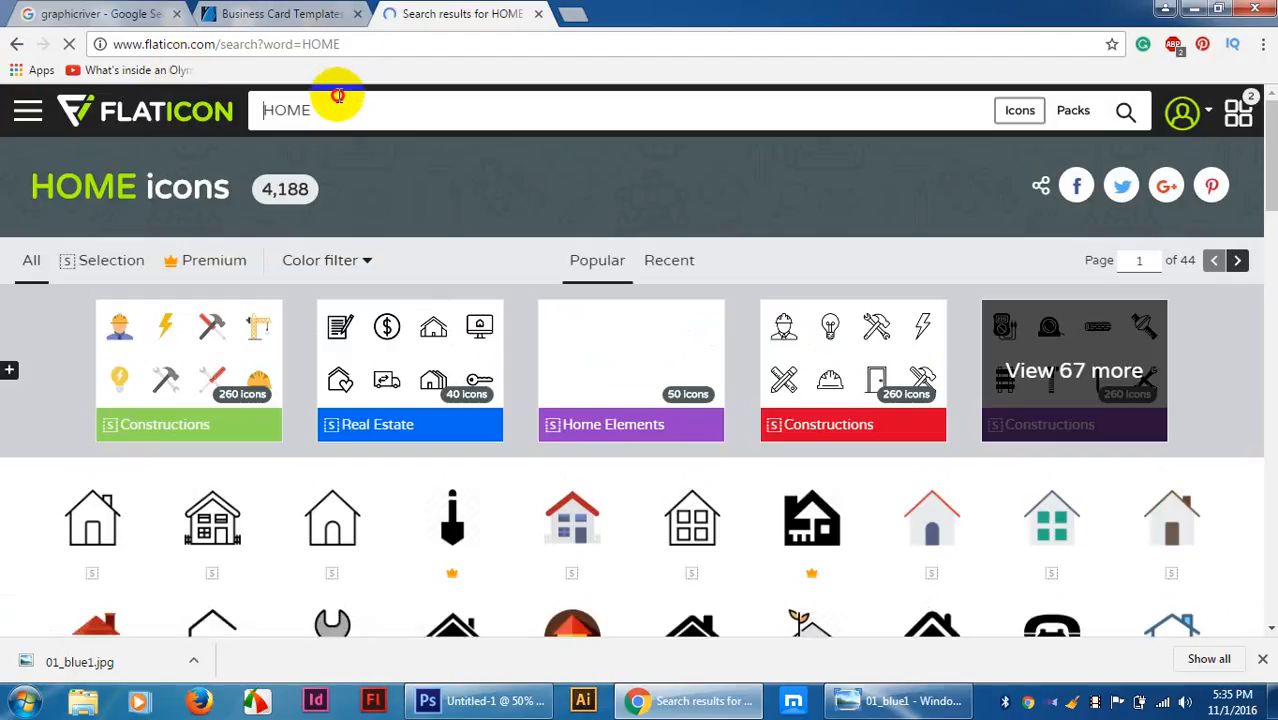
left_click_drag(337, 96, 140, 118)
type("ADD")
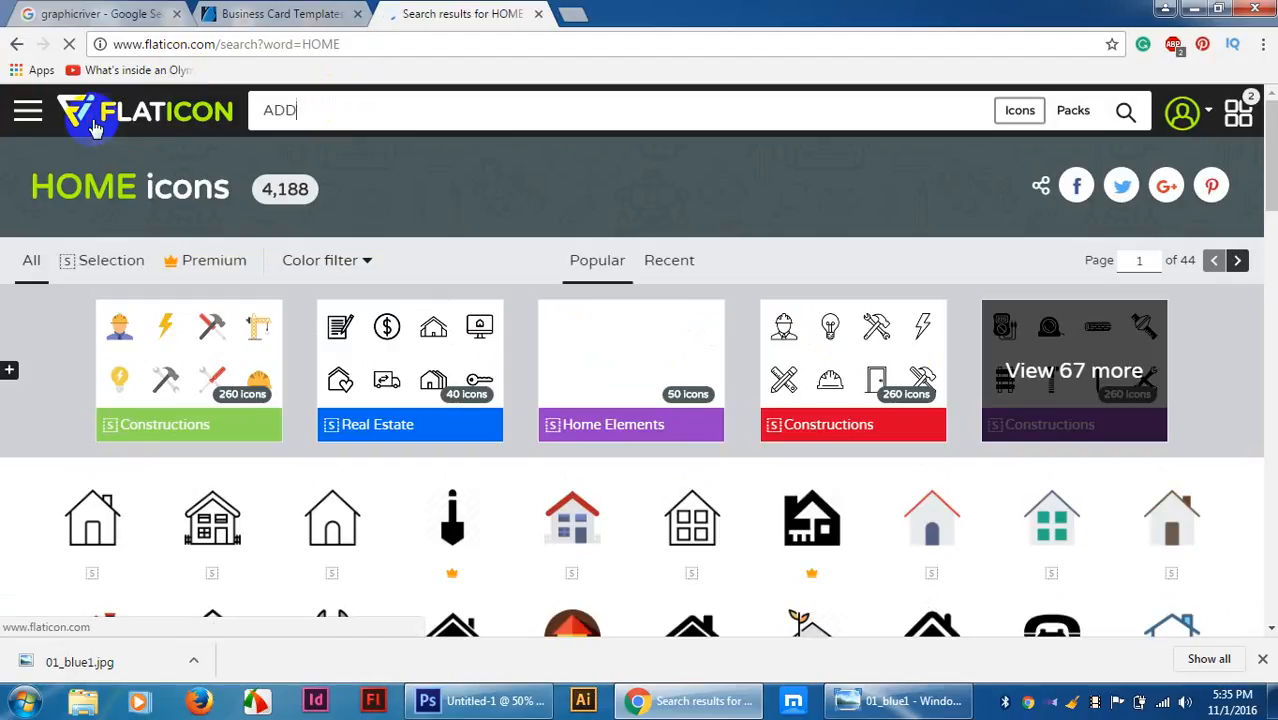
type("RESS")
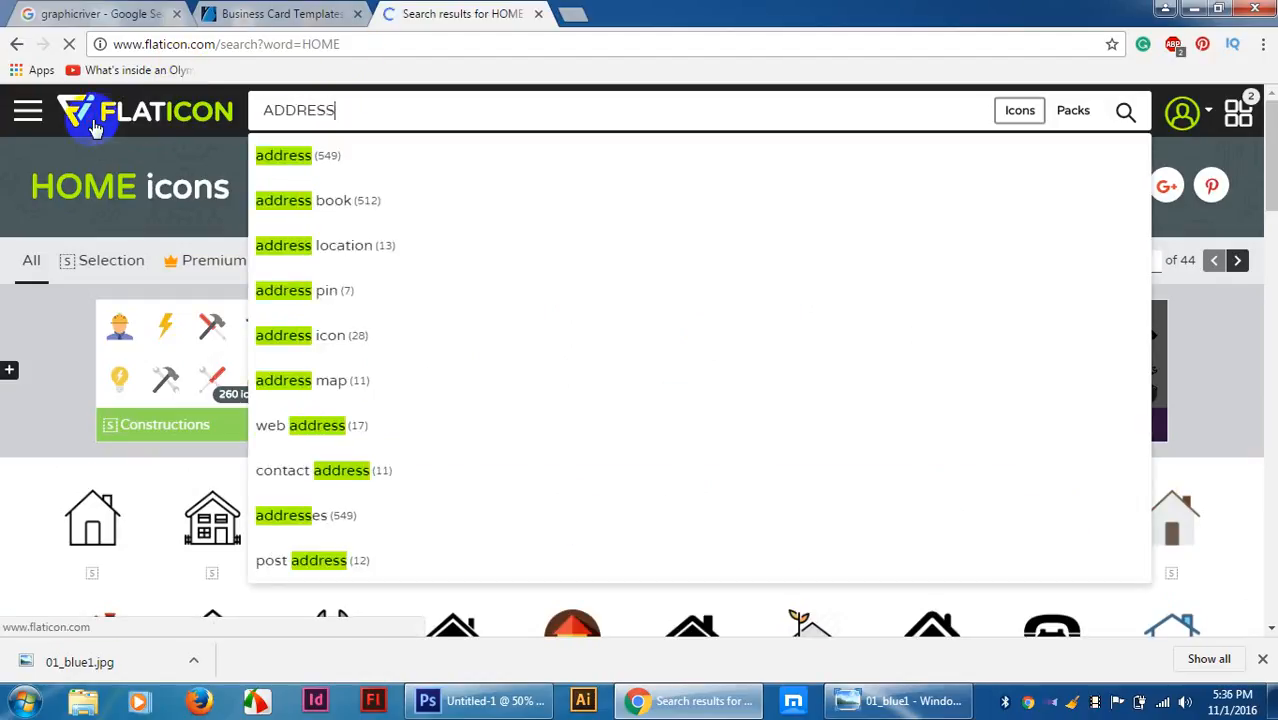
key("BackSpace")
key("BackSpace")
key("BackSpace")
key("BackSpace")
key("BackSpace")
key("BackSpace")
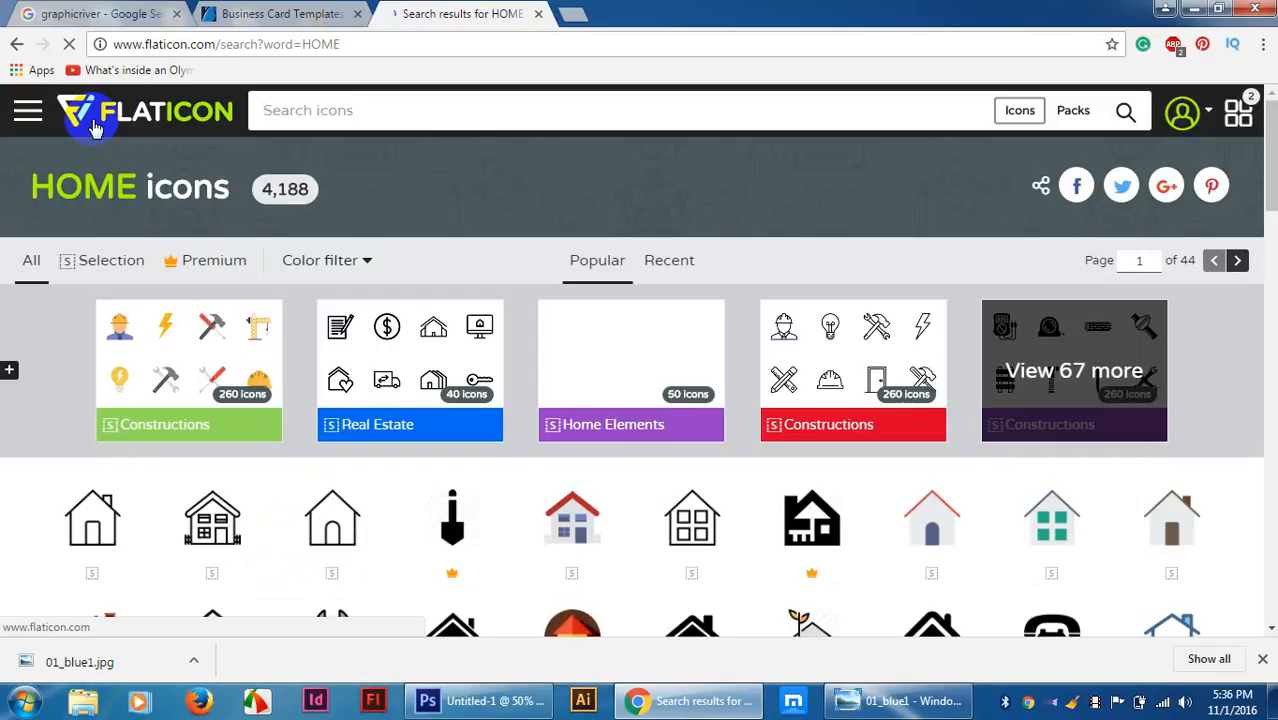
Search 'address location' via the ADD suggestion and add the round location-pin icon.
scroll(137, 217, "down", 4)
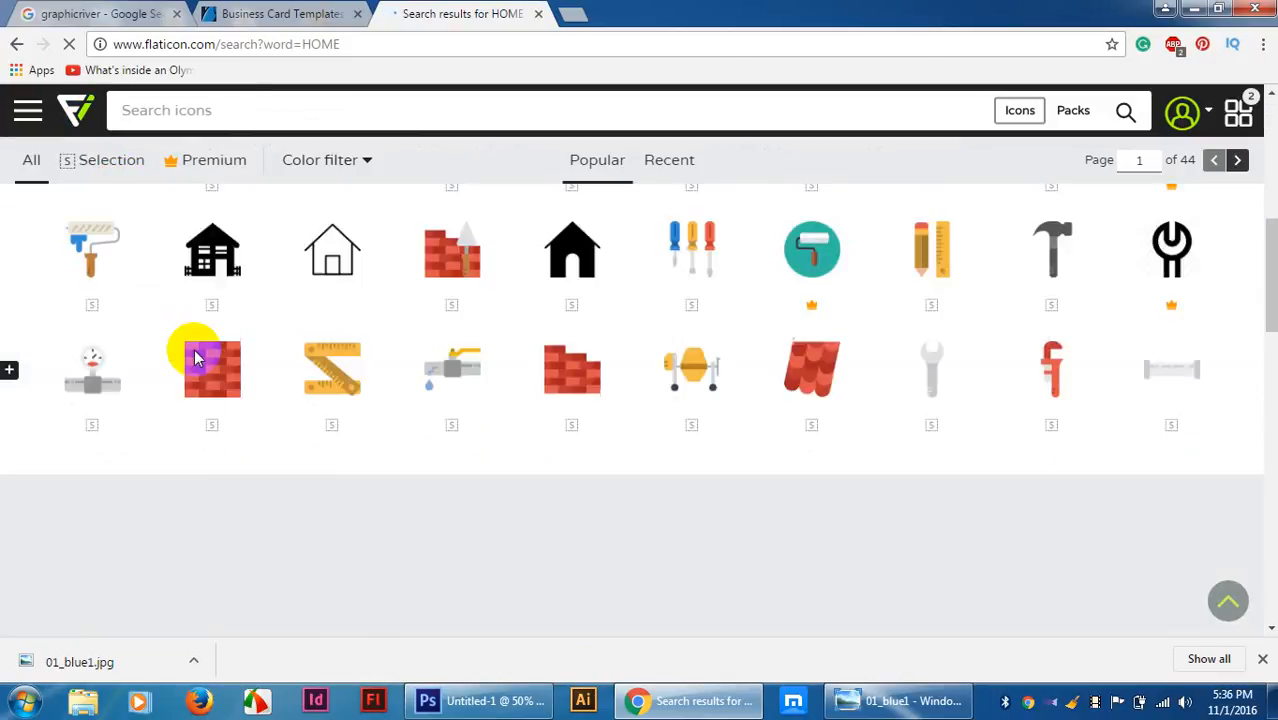
scroll(196, 358, "up", 2)
left_click(214, 125)
type("ADD")
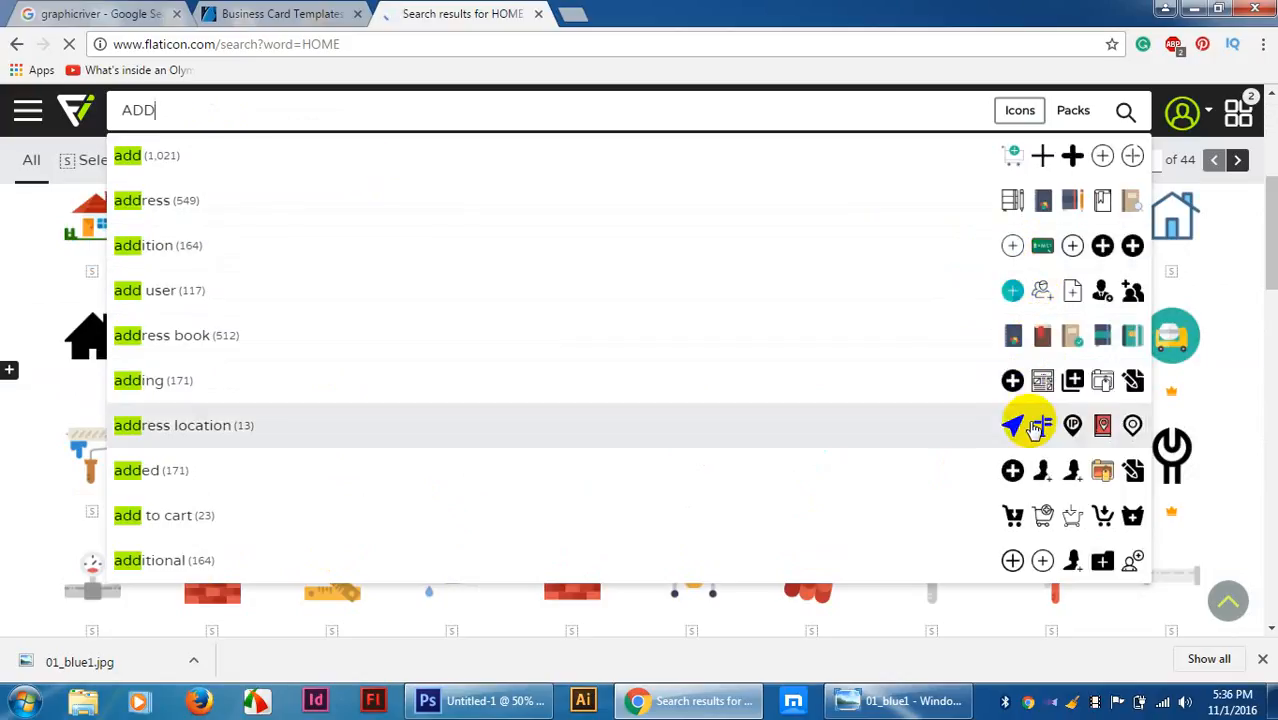
left_click(187, 432)
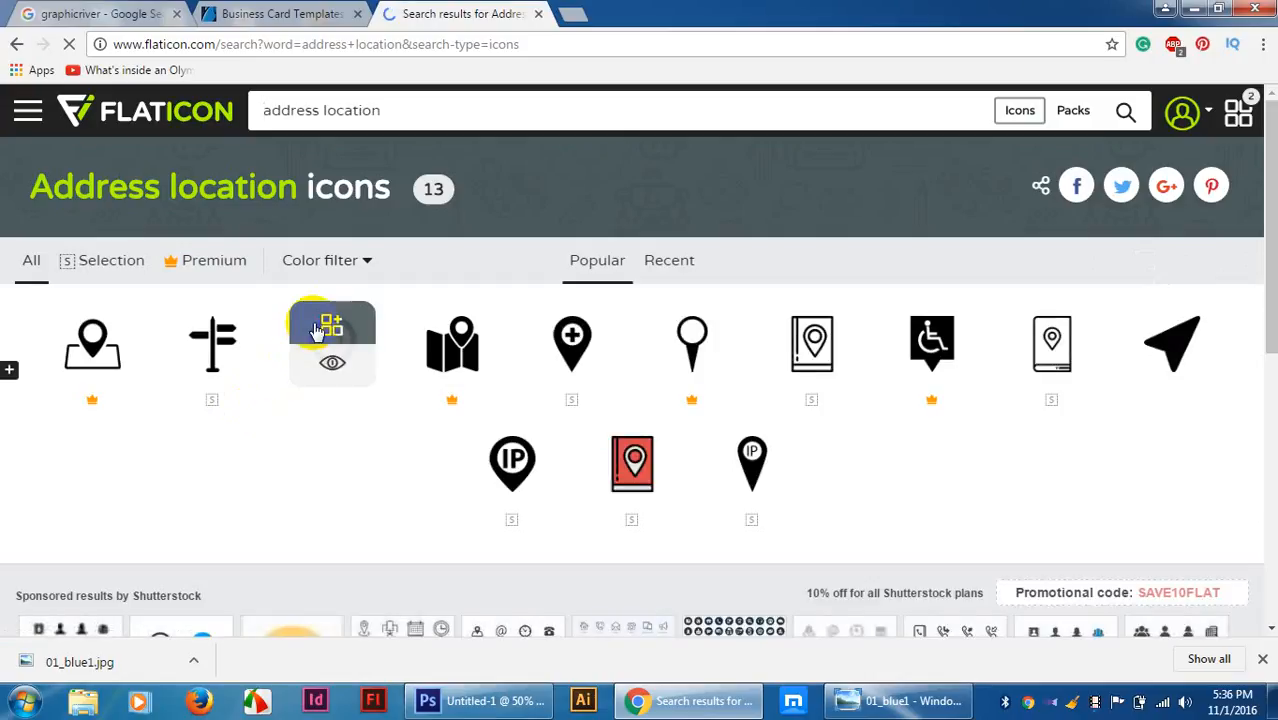
left_click(318, 330)
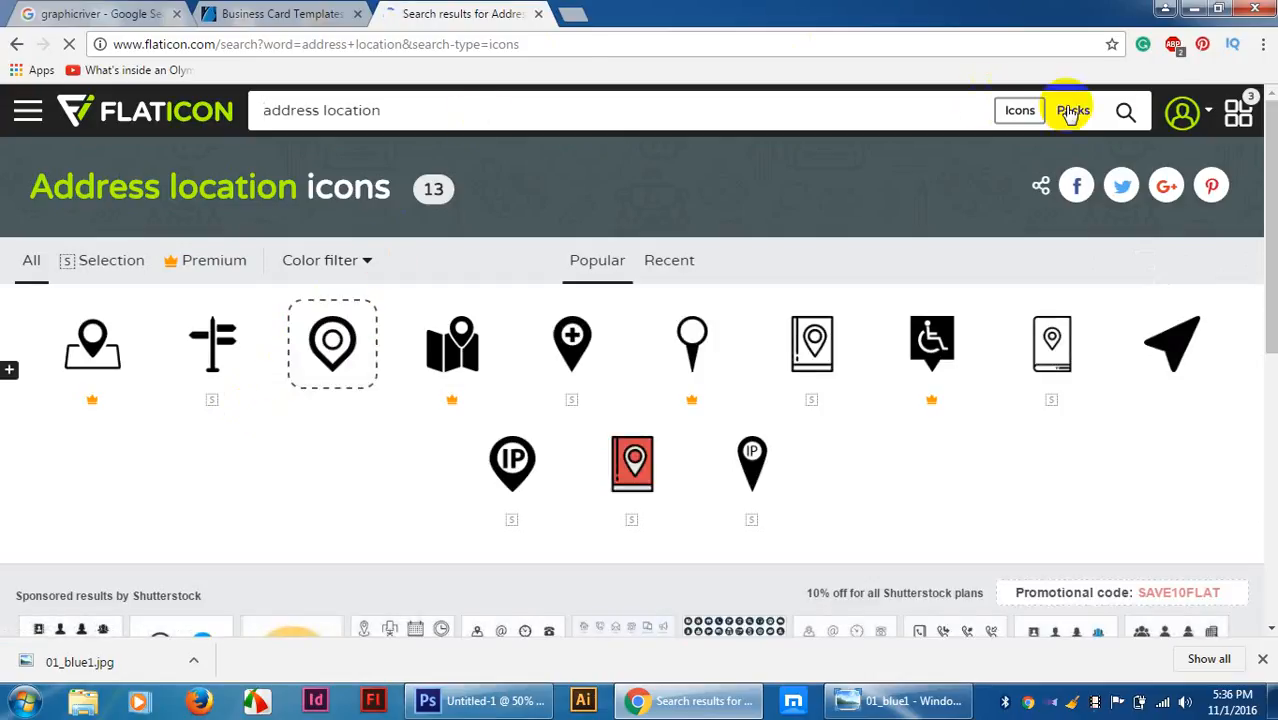
Open the three-icon collection panel and dismiss its introduction guide.
left_click(1248, 114)
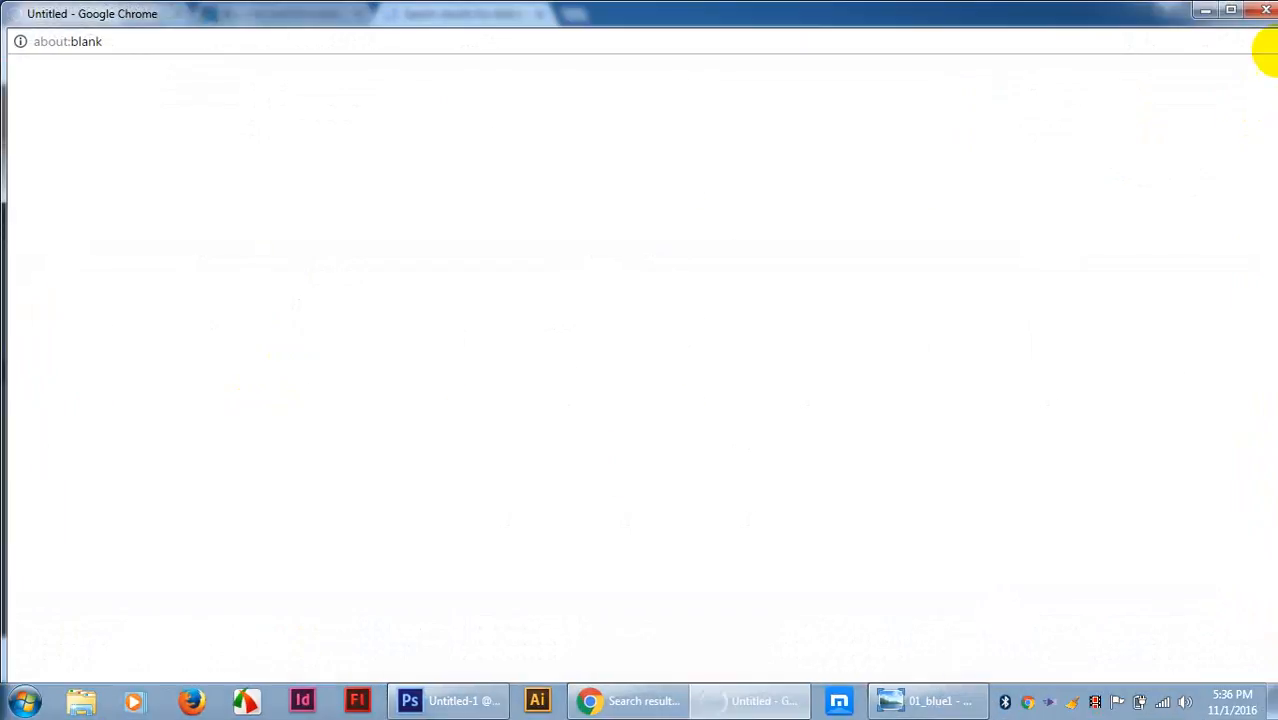
left_click(1267, 10)
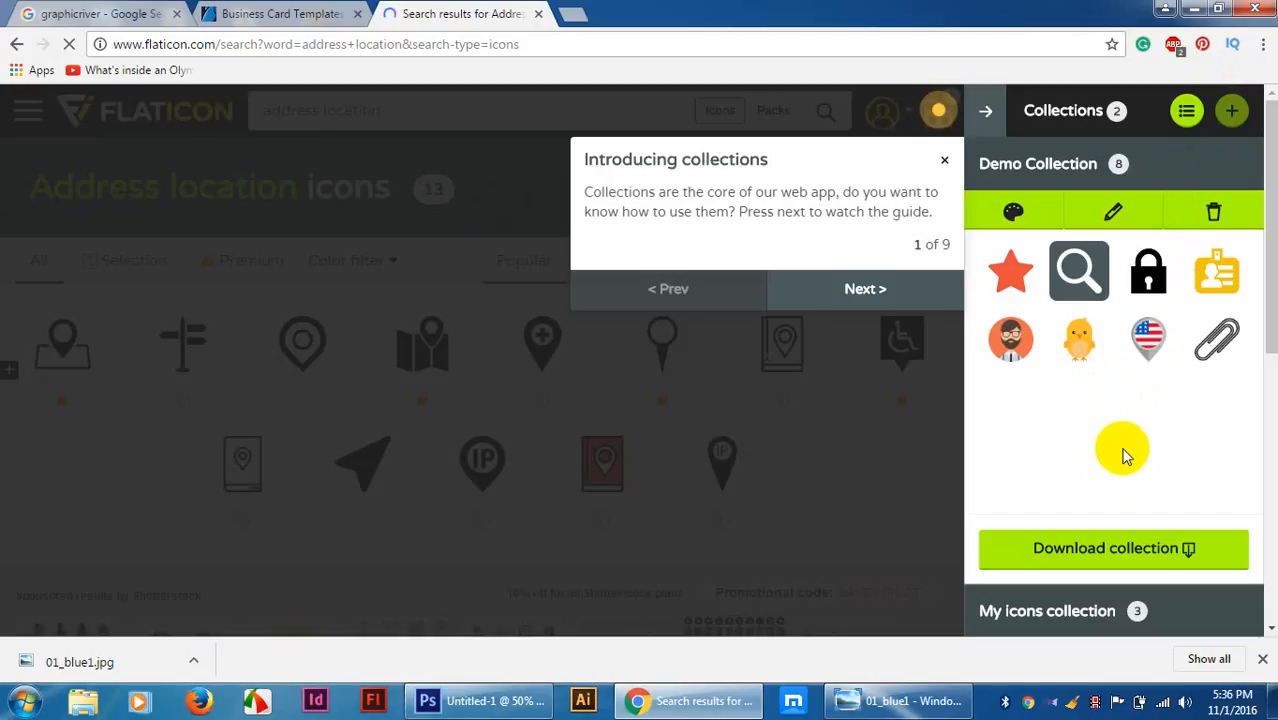
left_click(943, 160)
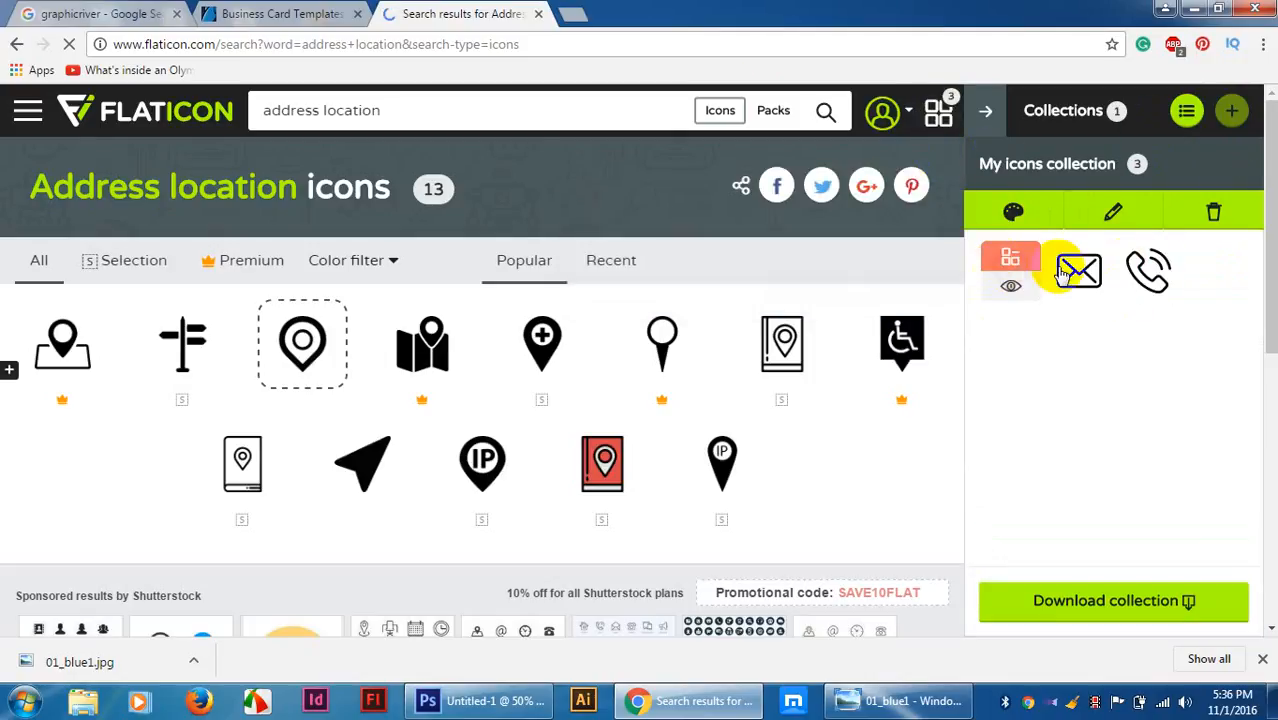
Download the collection free in PSD format, then close the Flaticon tab.
left_click(1123, 603)
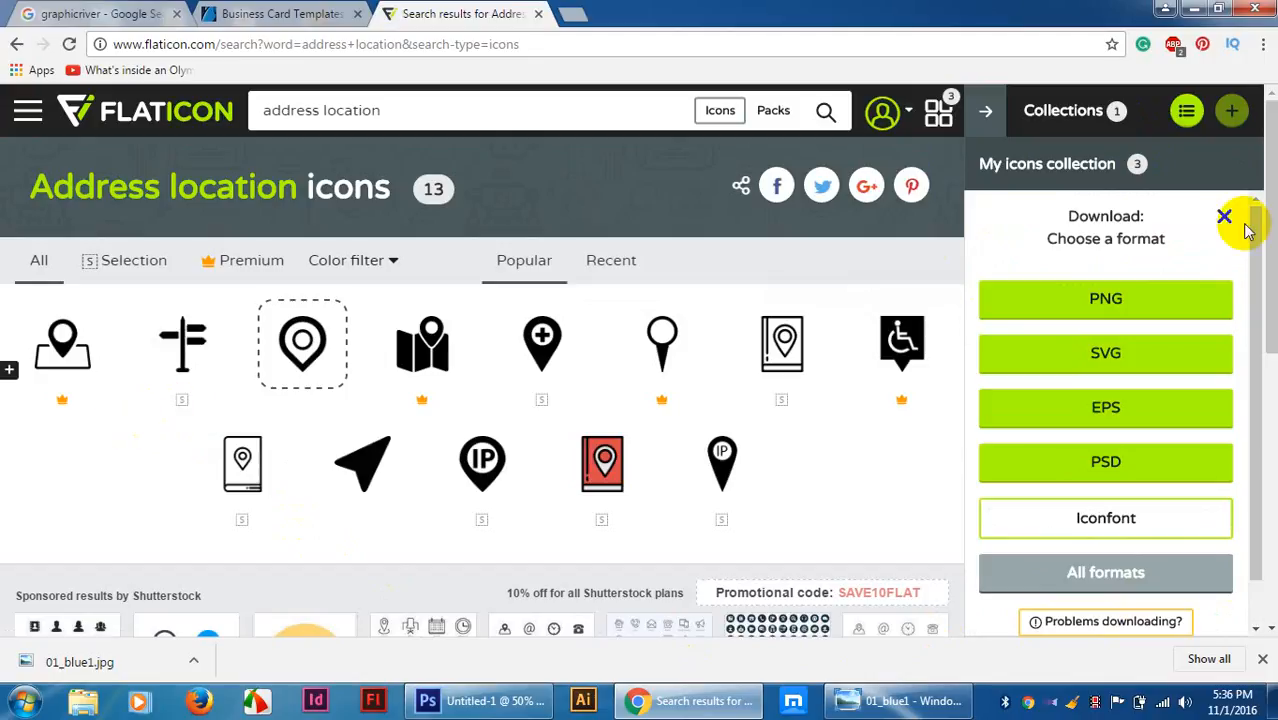
left_click(1230, 111)
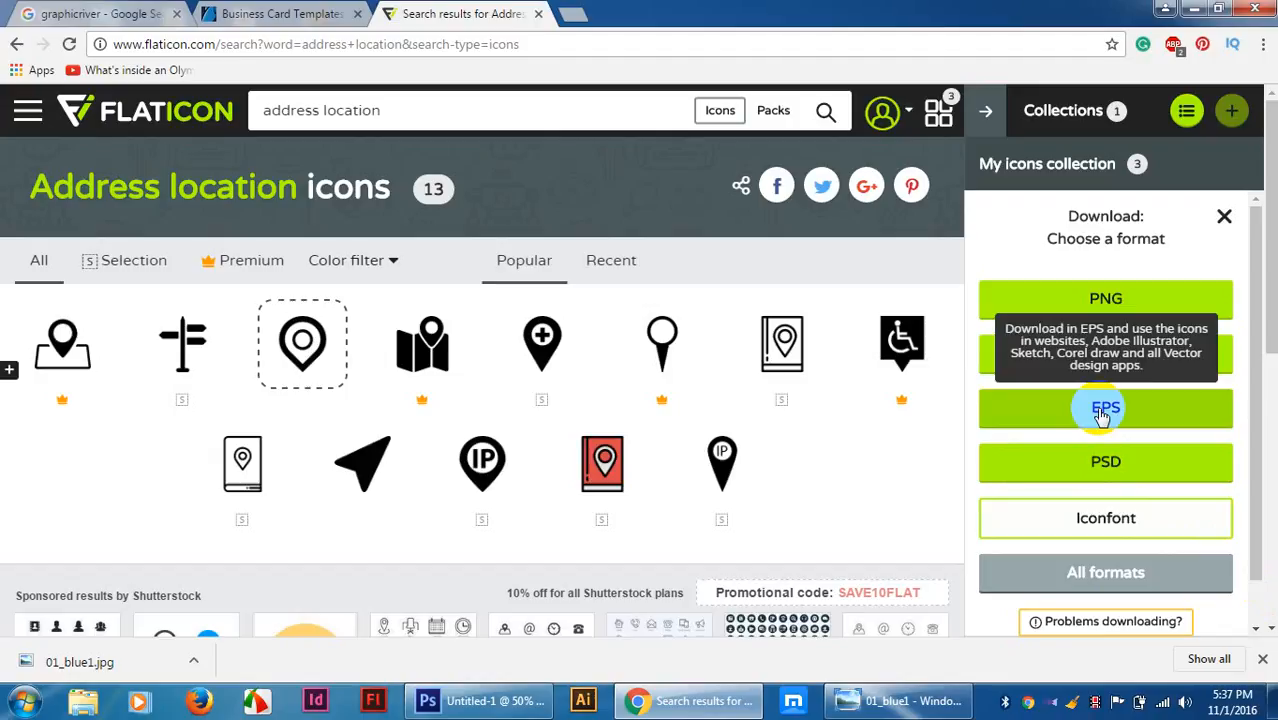
left_click(1105, 466)
left_click(849, 410)
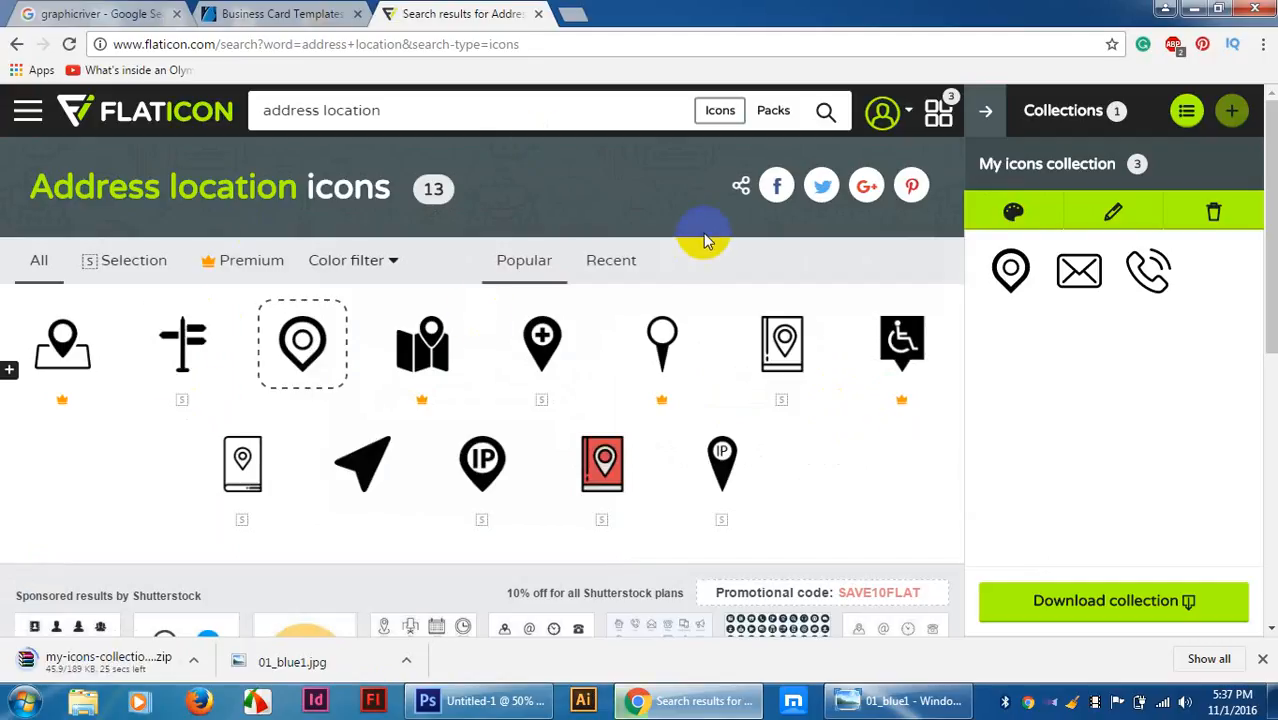
left_click(537, 13)
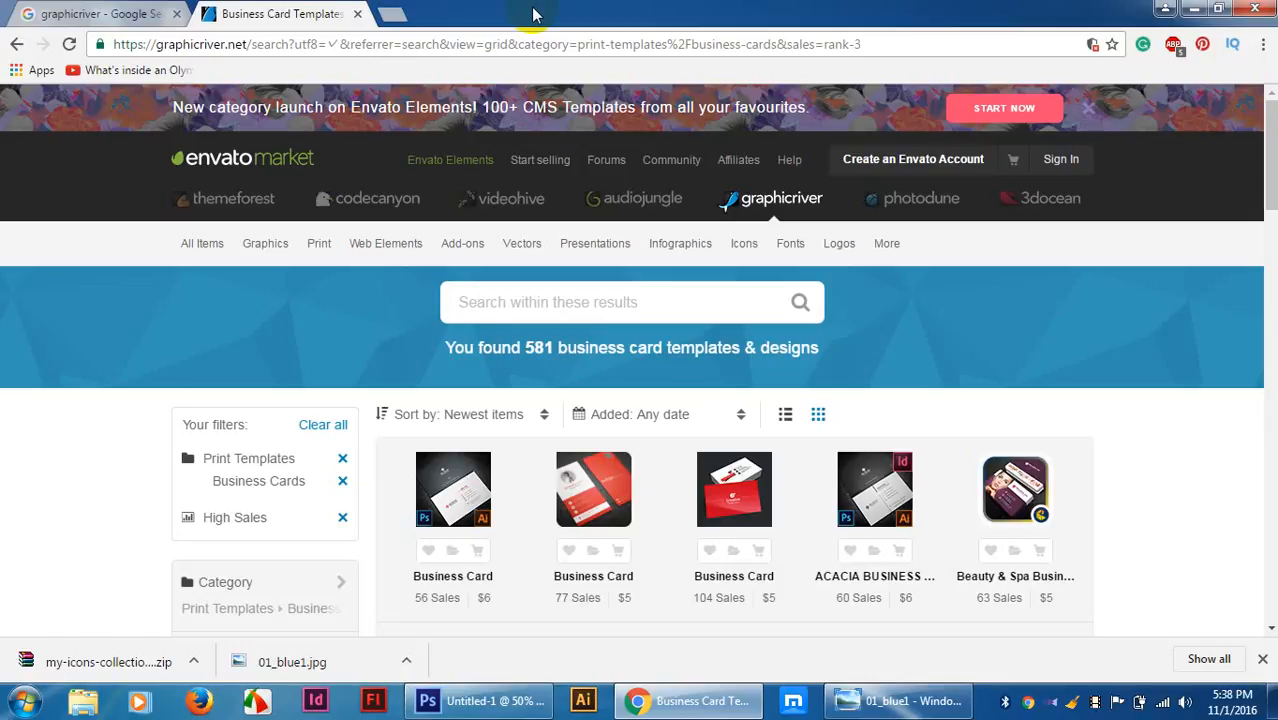
Open the my-icons-collection zip from Chrome's download bar in WinRAR.
left_click(99, 670)
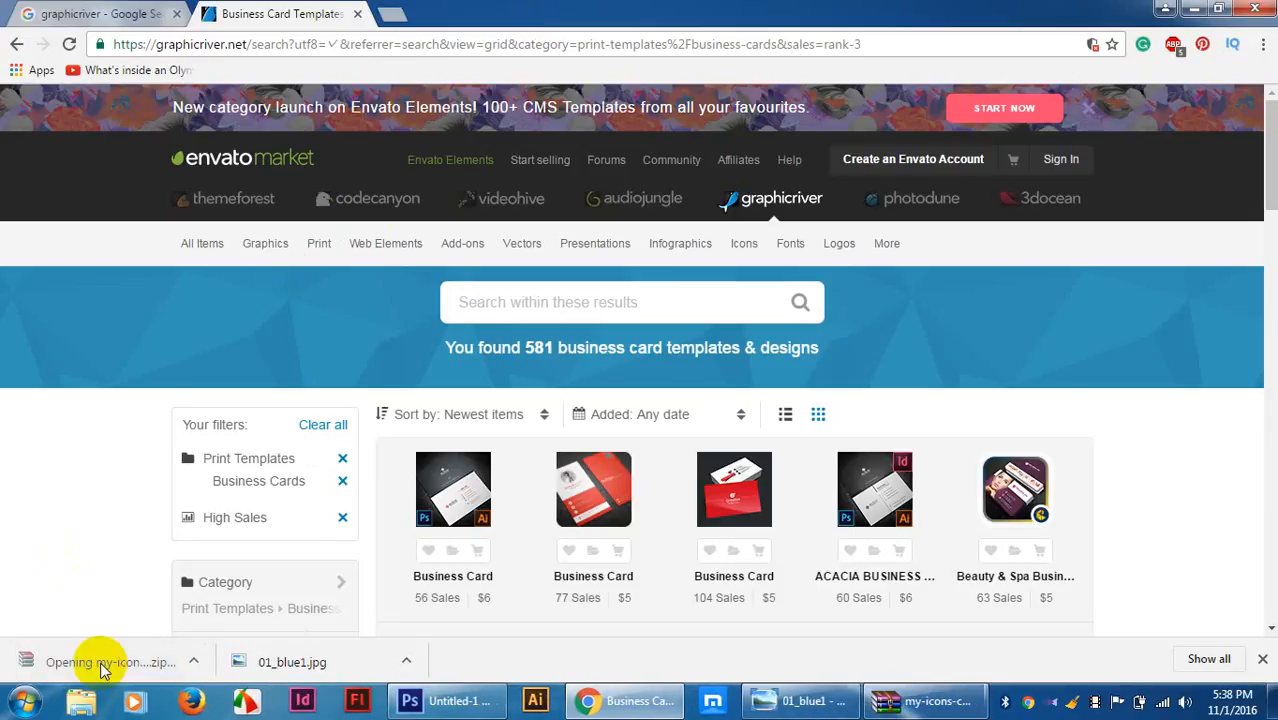
Reopen the icons zip, dismiss the licence reminder, and open psd/envelope.psd in Photoshop.
left_click(862, 706)
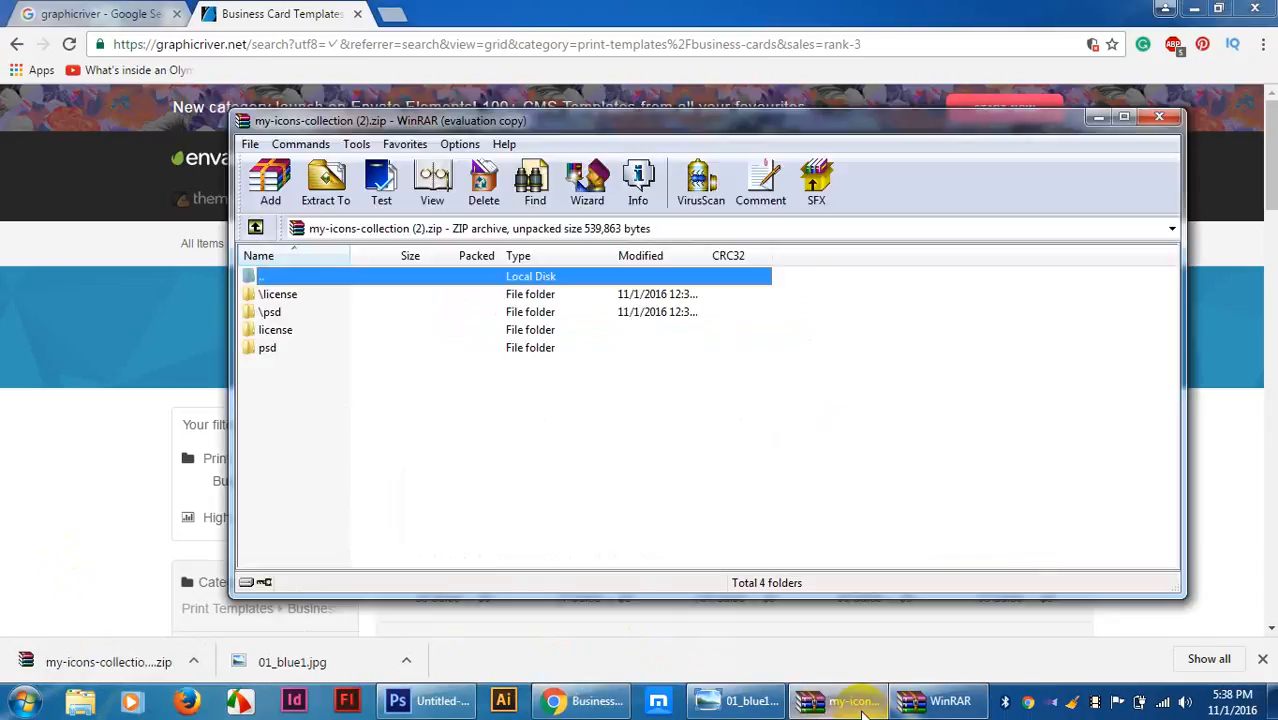
double_click(297, 313)
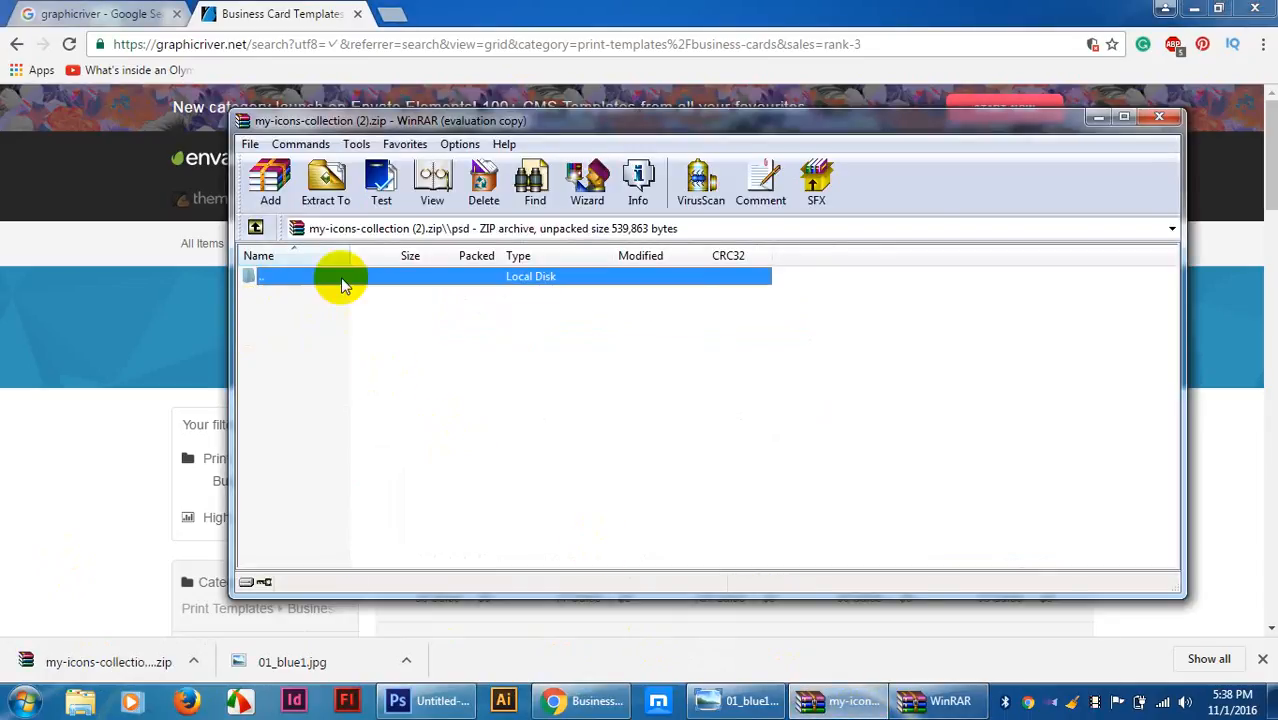
left_click(1157, 117)
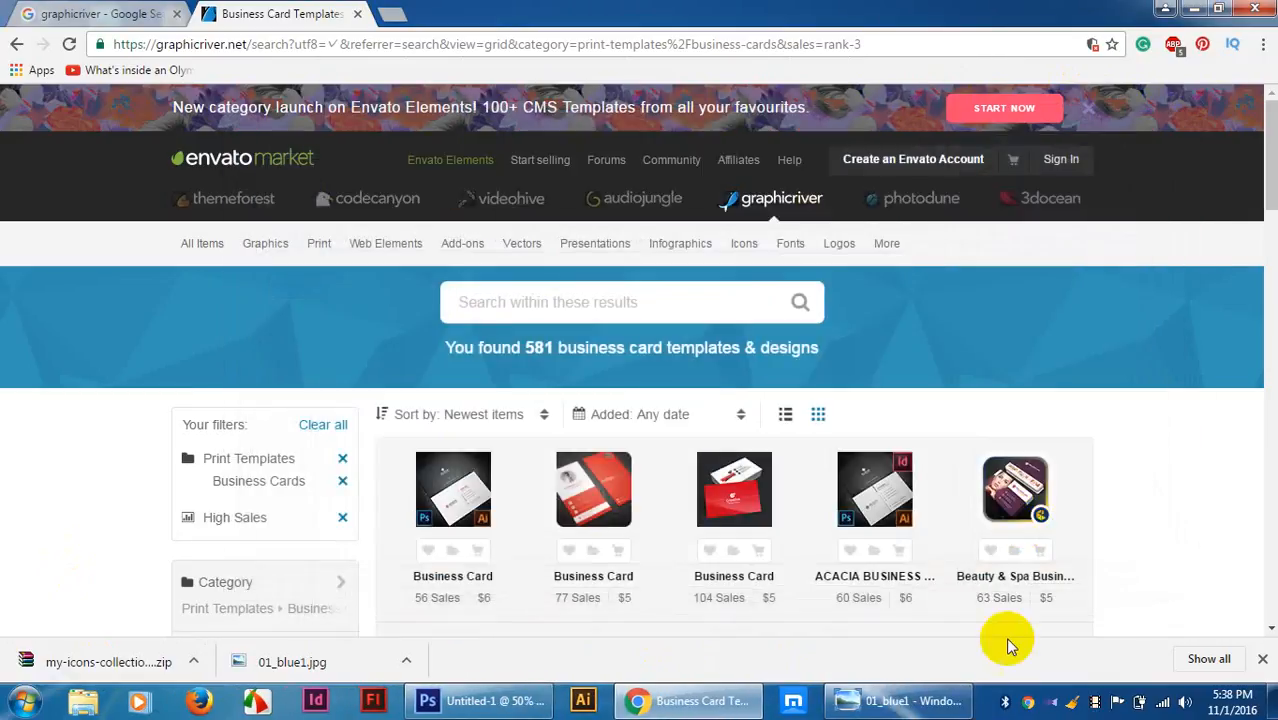
left_click(84, 664)
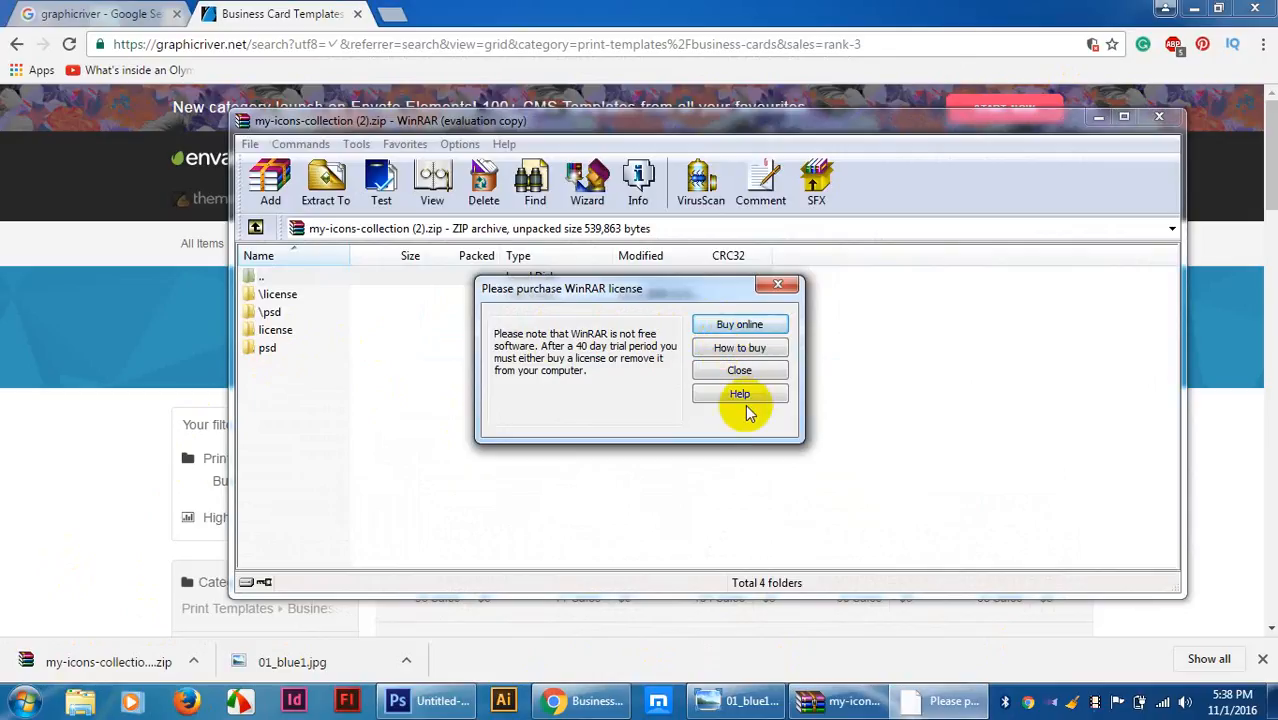
left_click(777, 284)
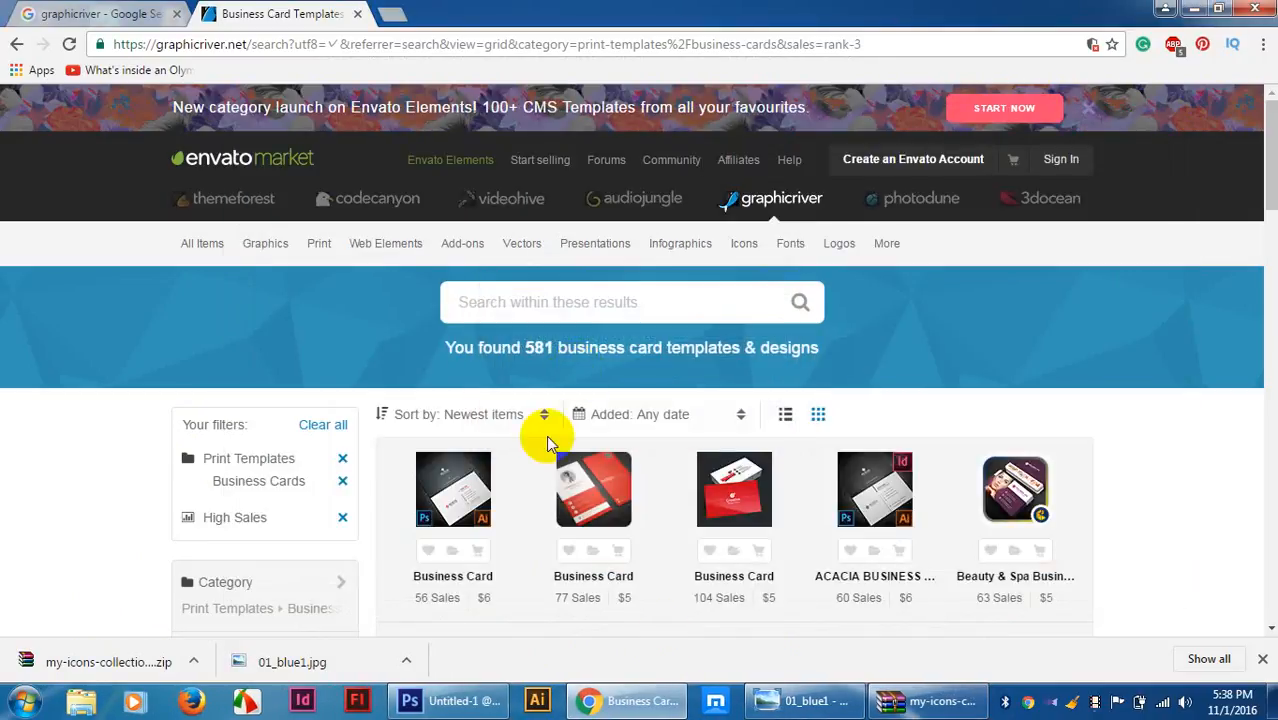
left_click(893, 700)
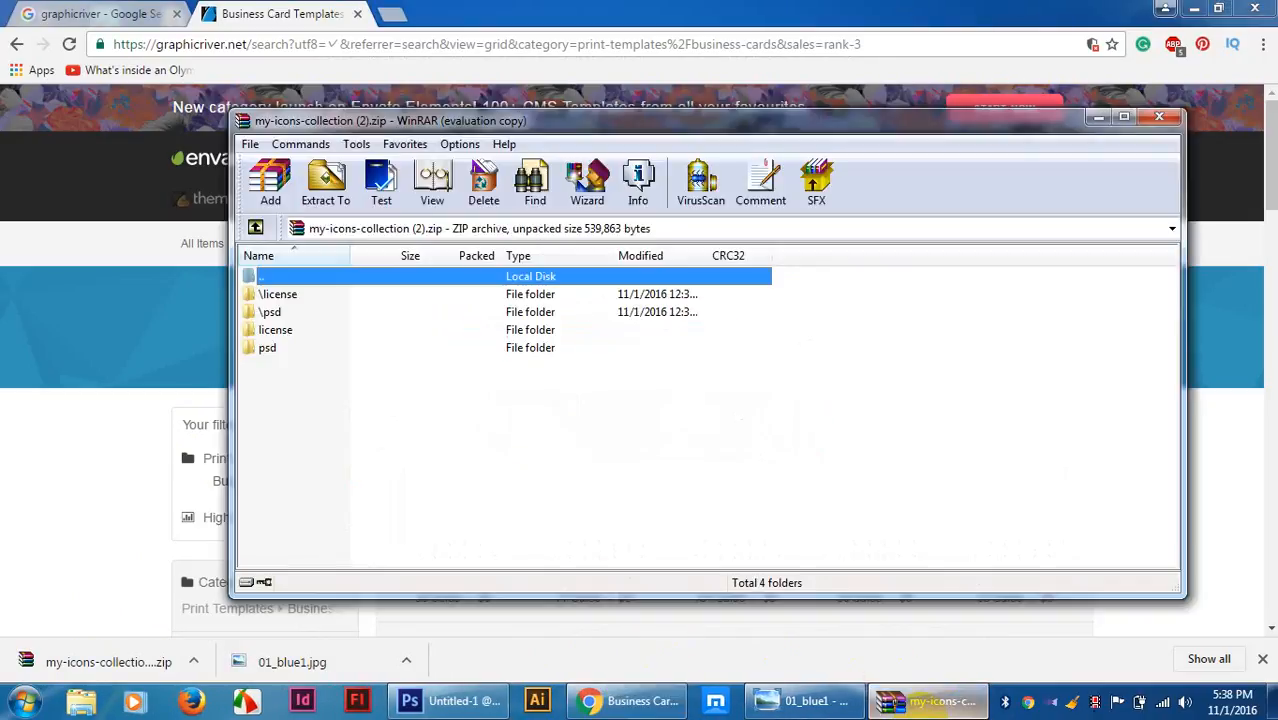
left_click(280, 347)
double_click(280, 347)
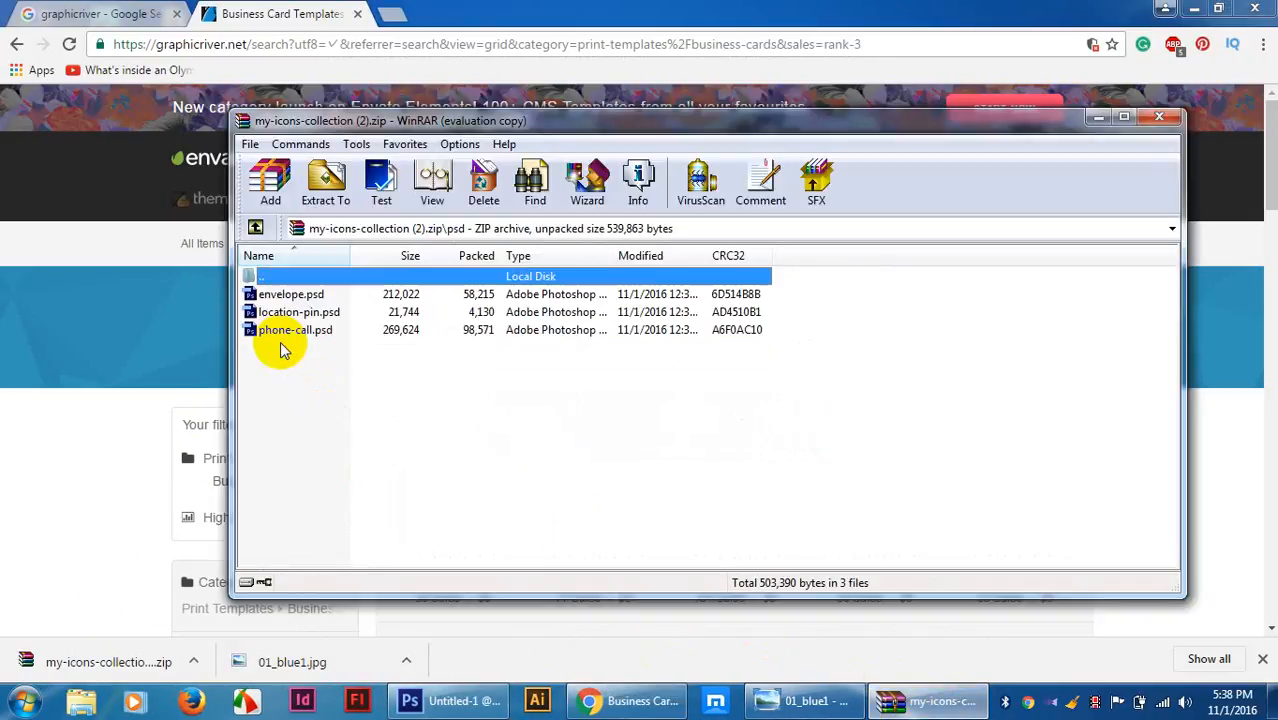
left_click(292, 297)
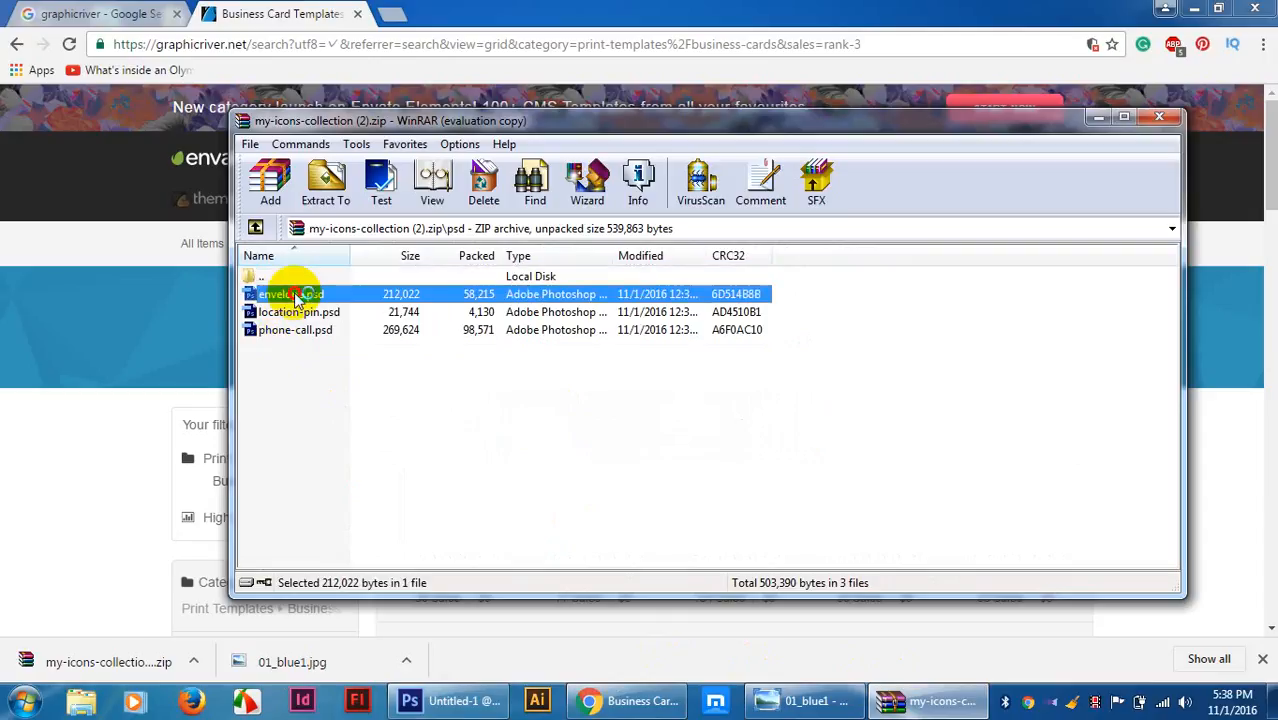
double_click(295, 300)
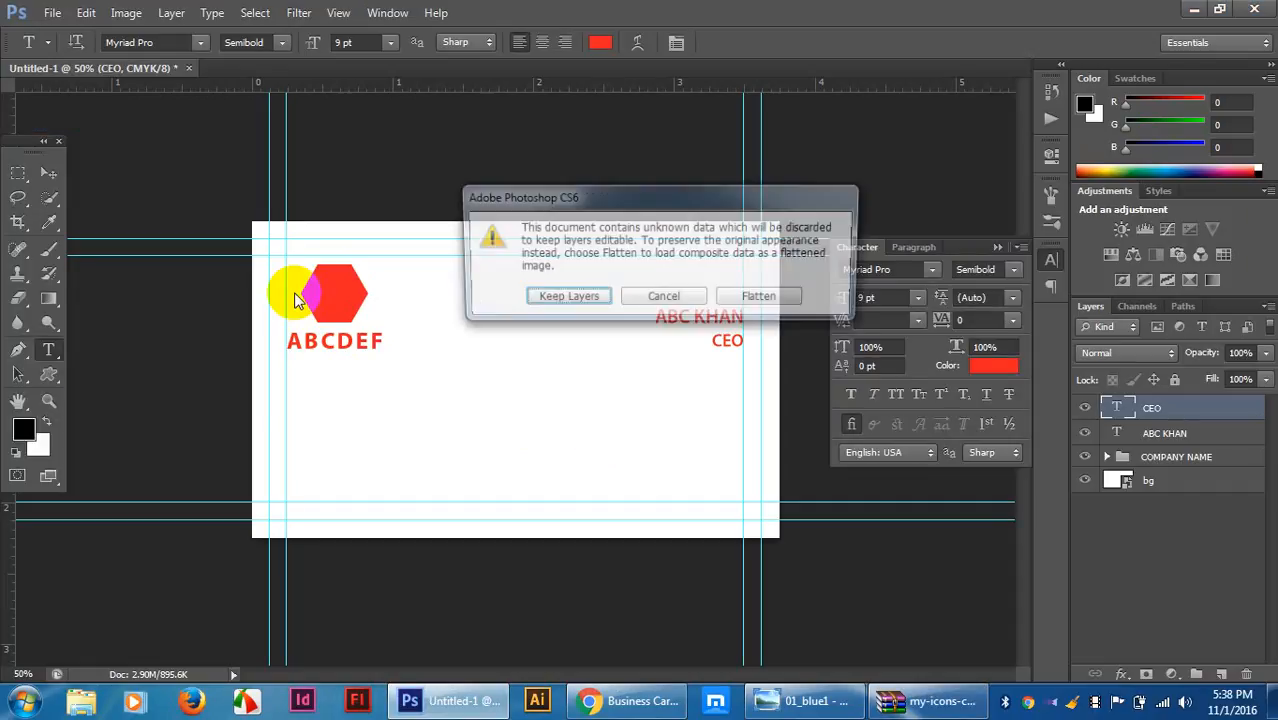
Keep the envelope file's layers, then open location-pin.psd and phone-call.psd with their layers kept.
left_click(593, 299)
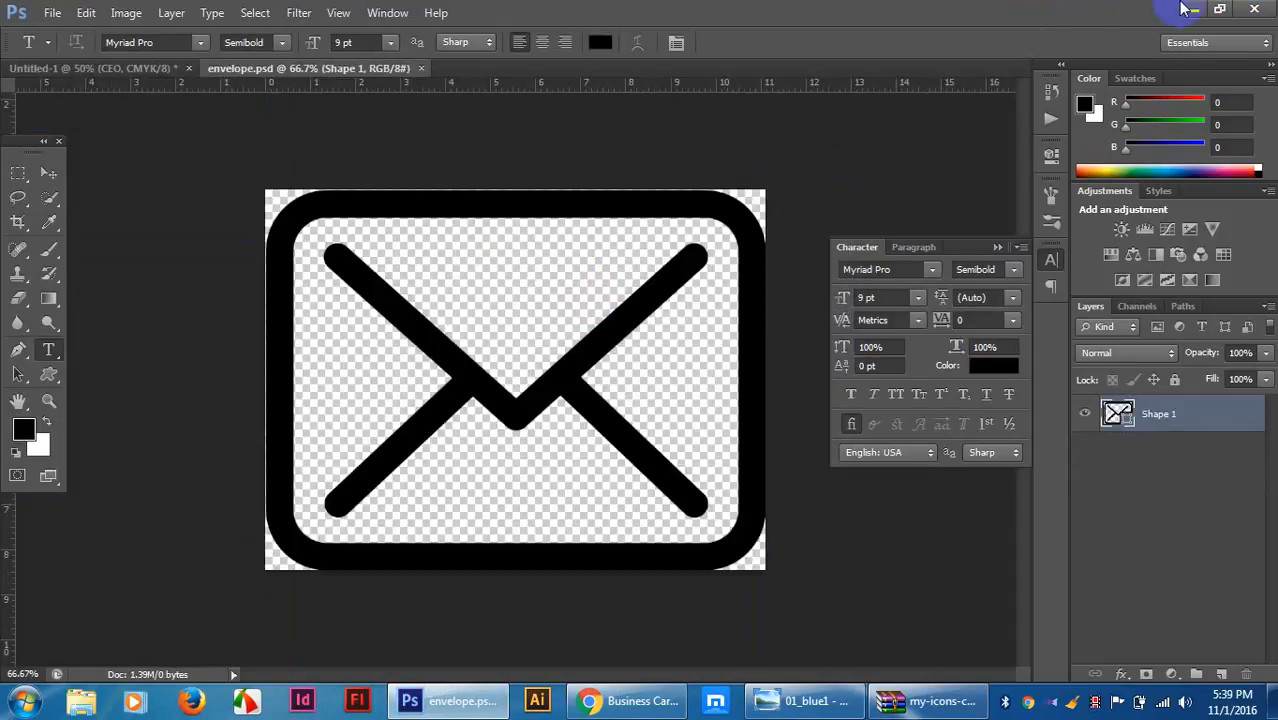
left_click(1195, 14)
double_click(292, 309)
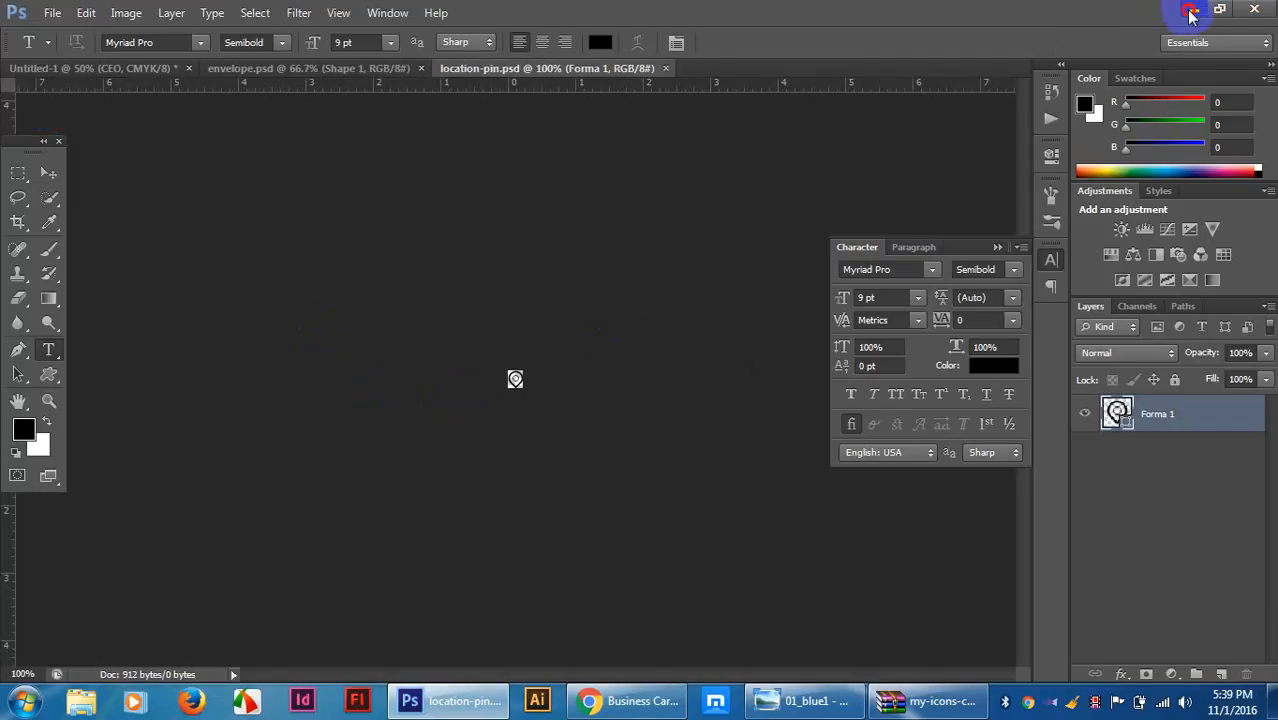
left_click(1193, 10)
left_click(356, 338)
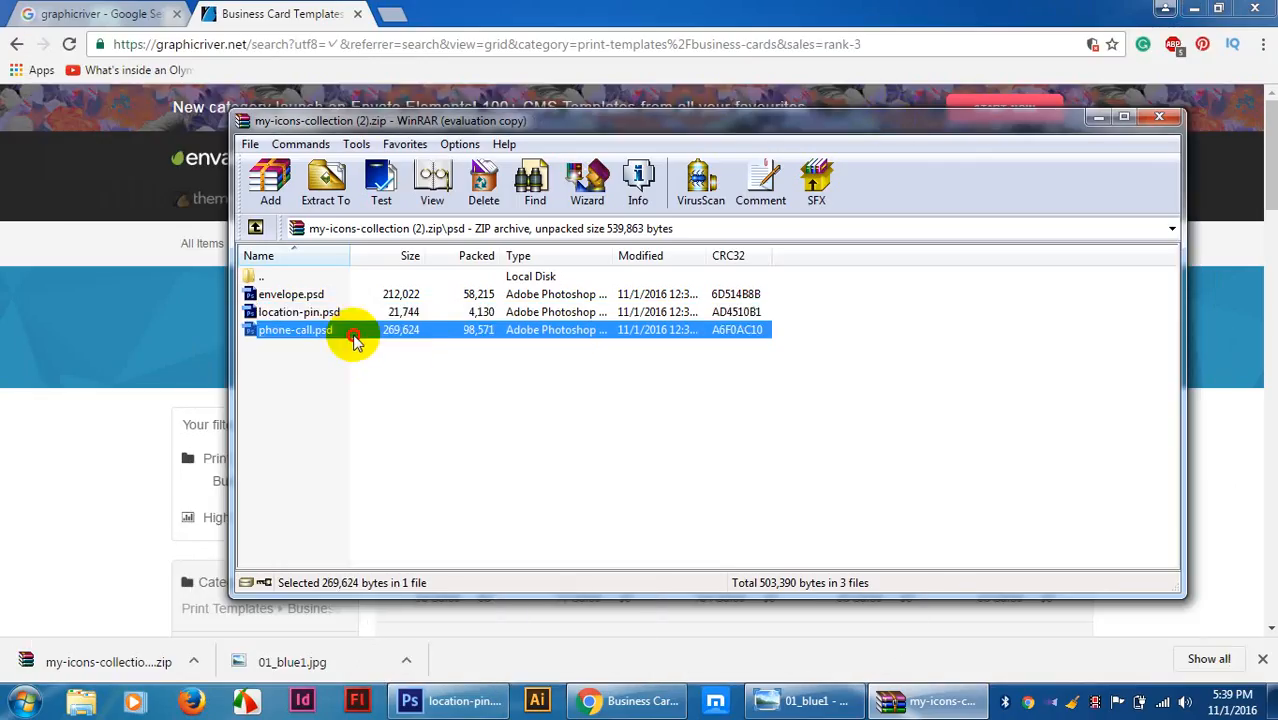
double_click(386, 330)
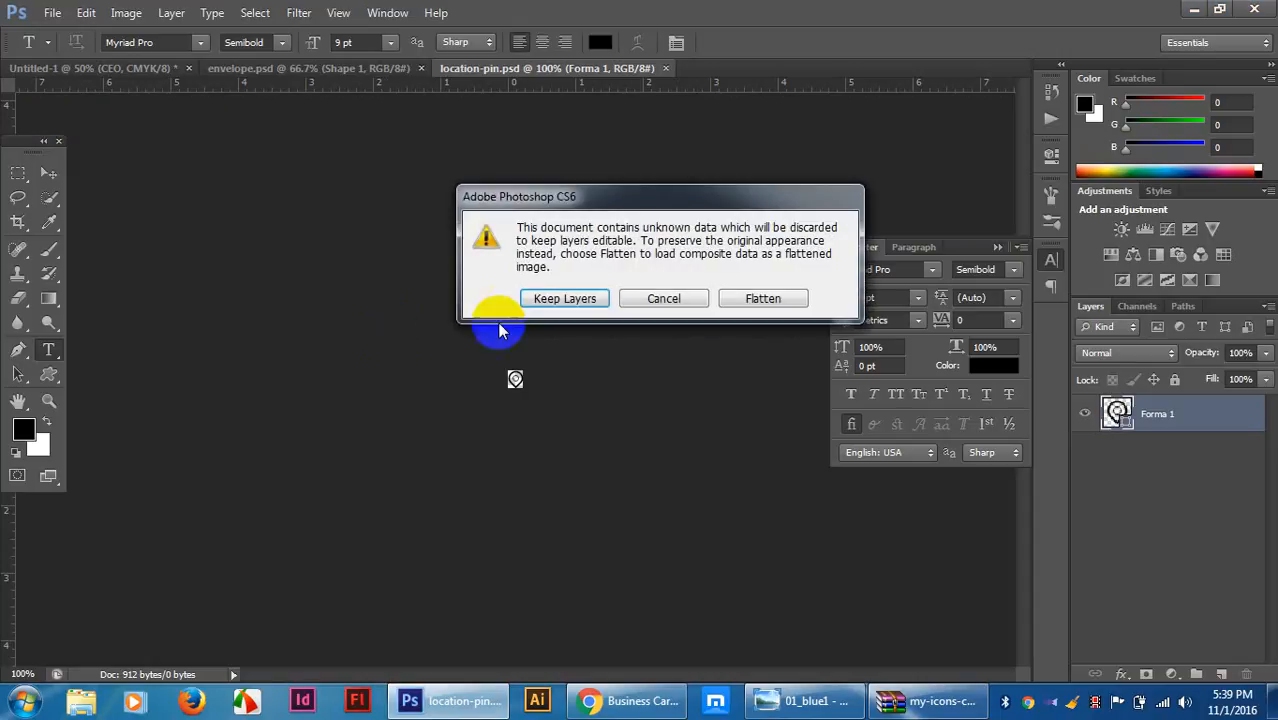
left_click(588, 301)
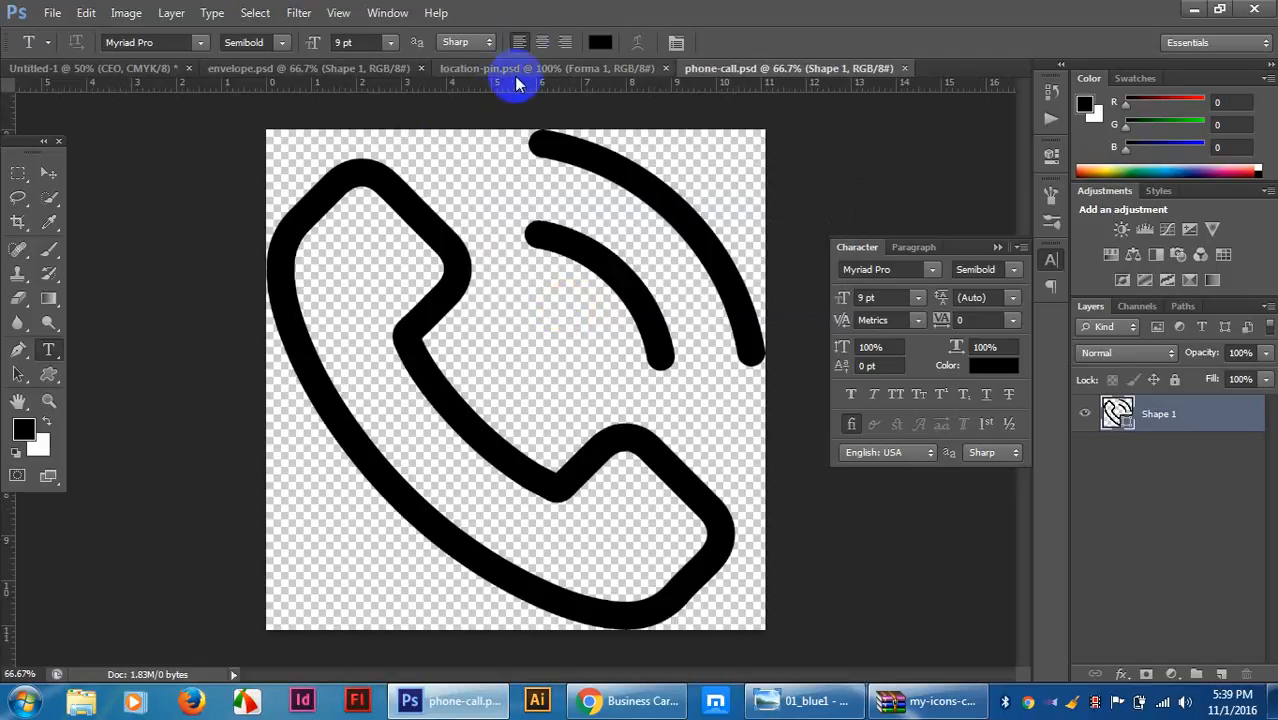
Free Transform the phone icon down to about 23% size.
left_click(432, 134)
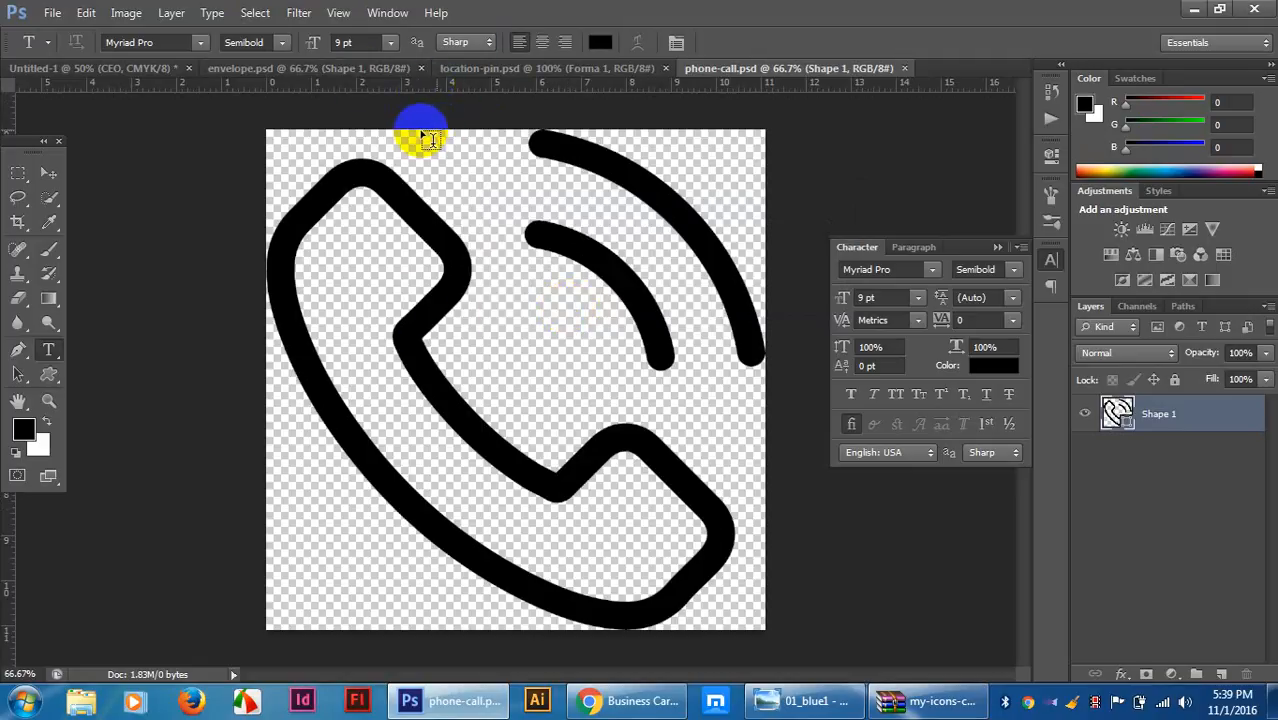
key("ctrl+t")
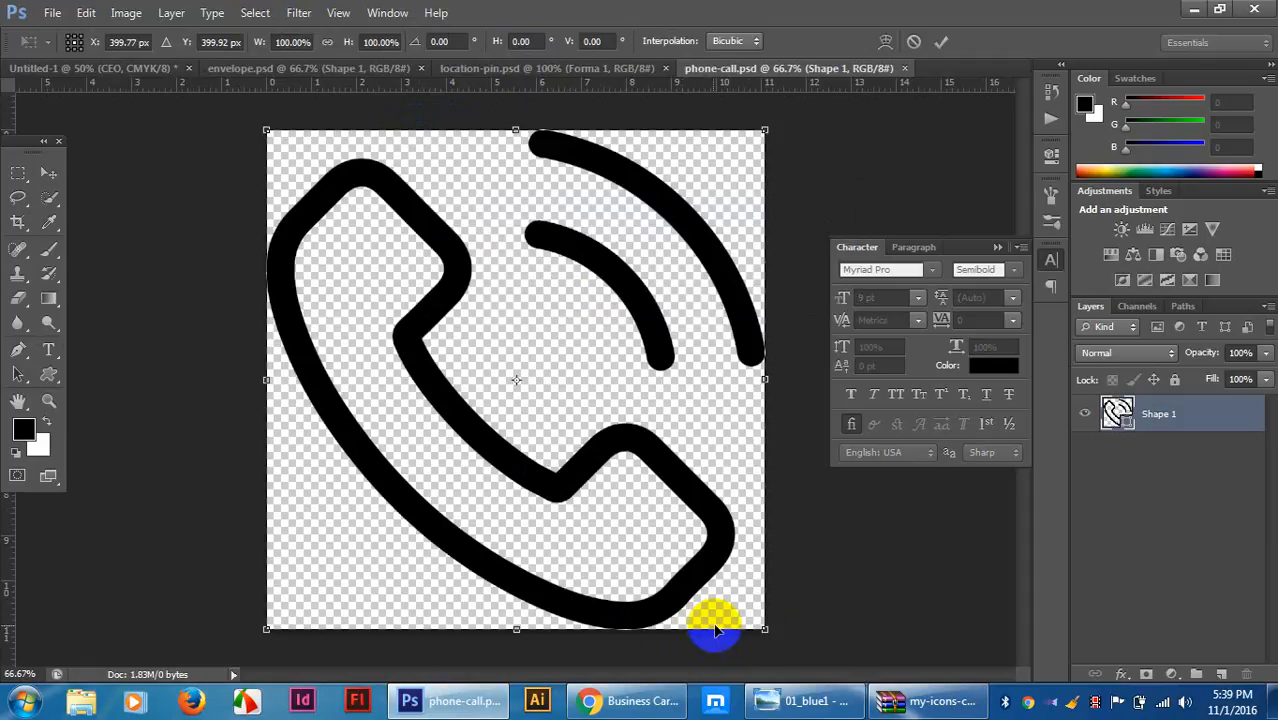
left_click_drag(763, 630, 510, 498)
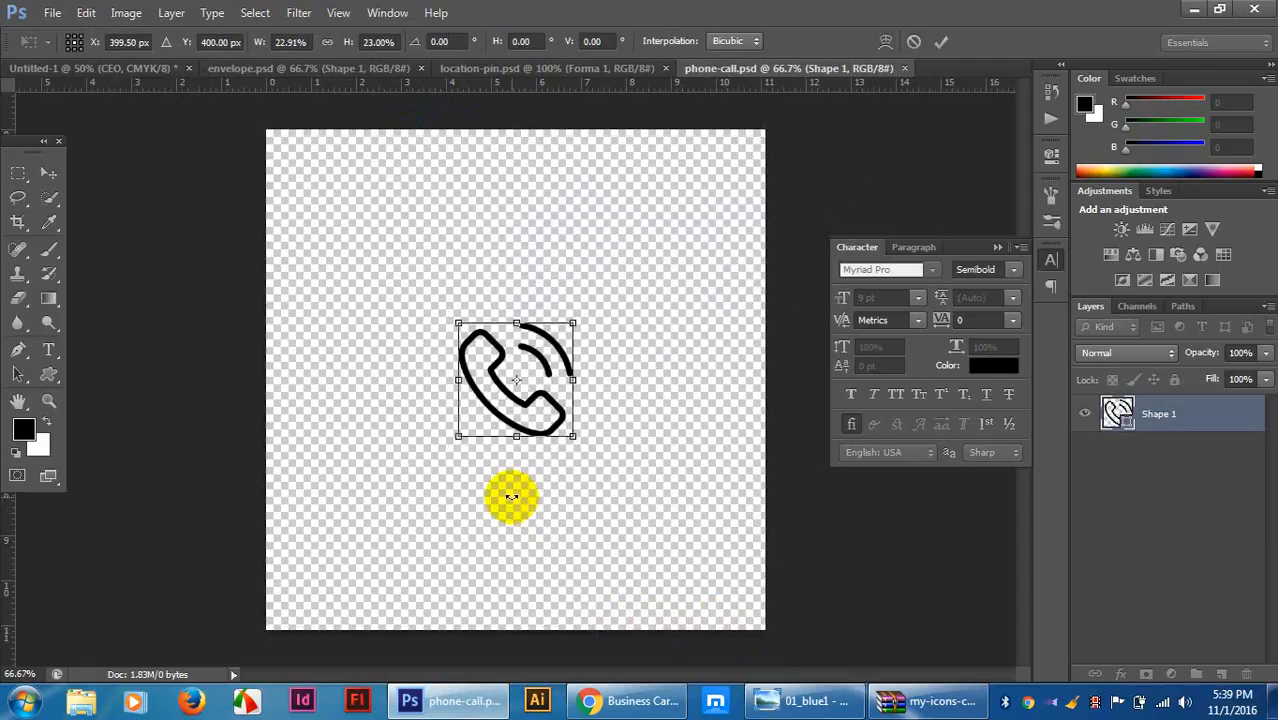
Commit the phone's resize and drag it with the Move tool onto the Untitled-1 card.
key("Return")
key("t")
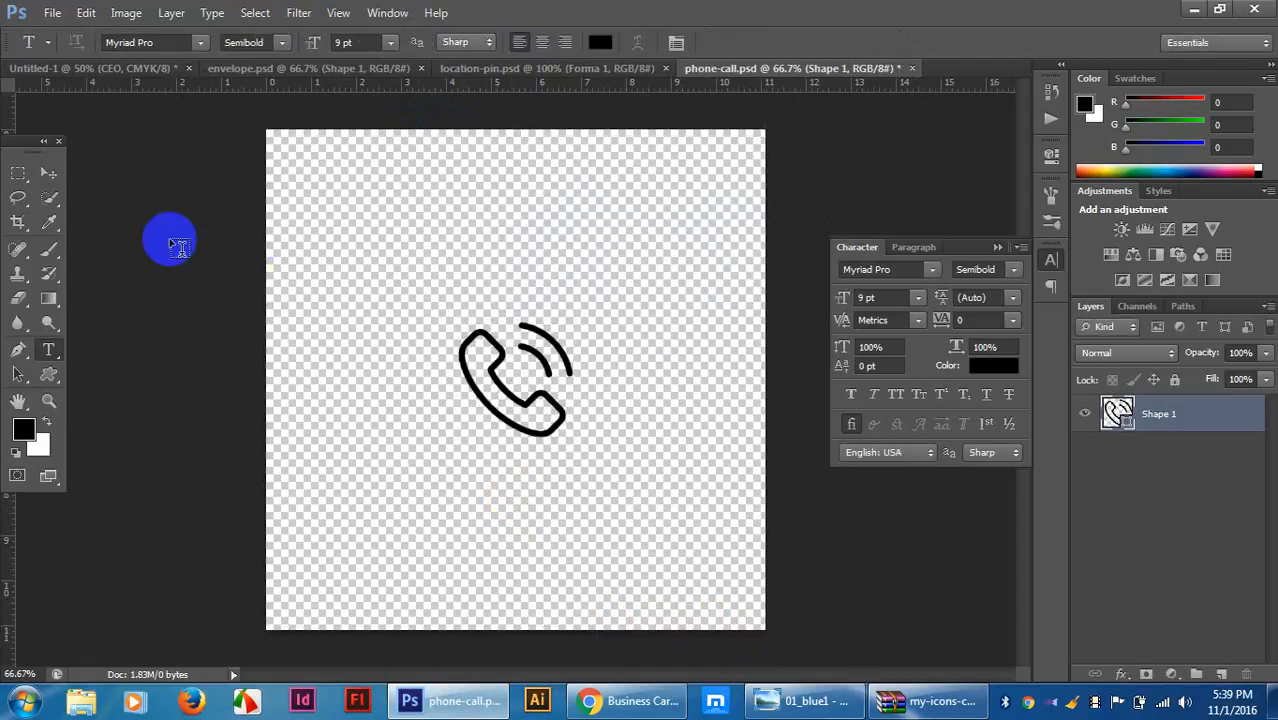
left_click(48, 172)
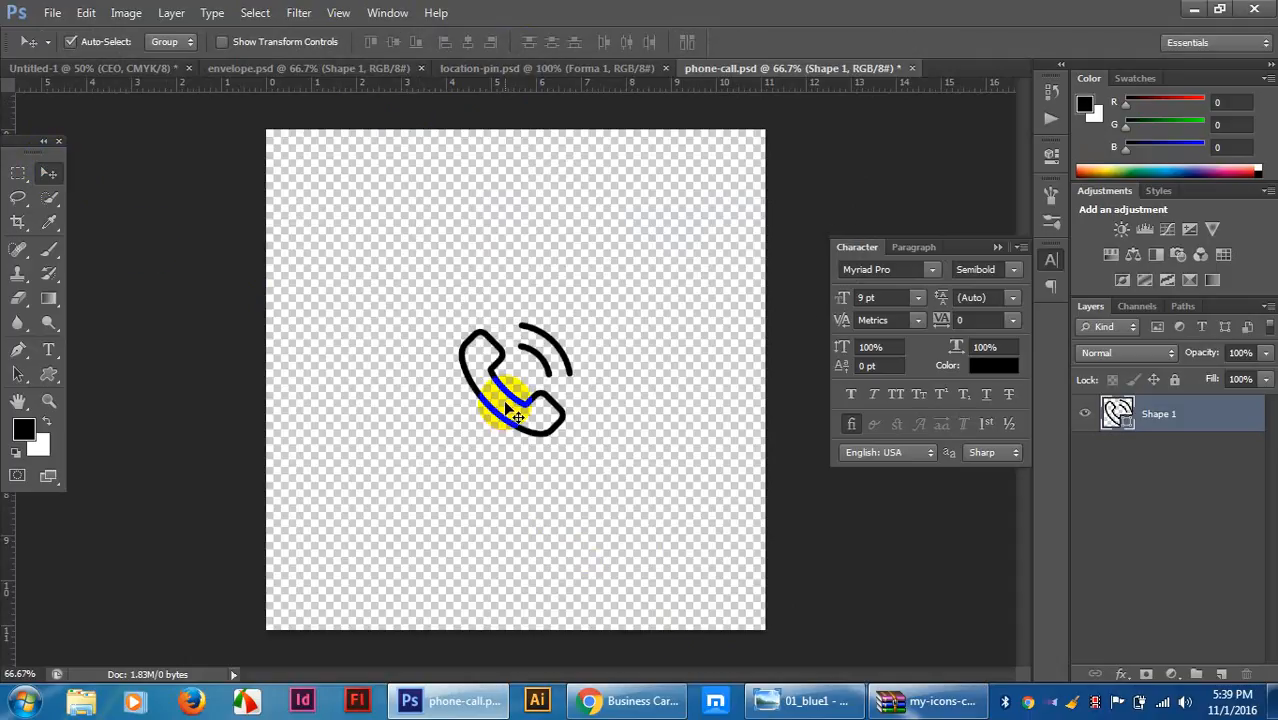
left_click_drag(512, 395, 388, 361)
left_click_drag(479, 389, 485, 372)
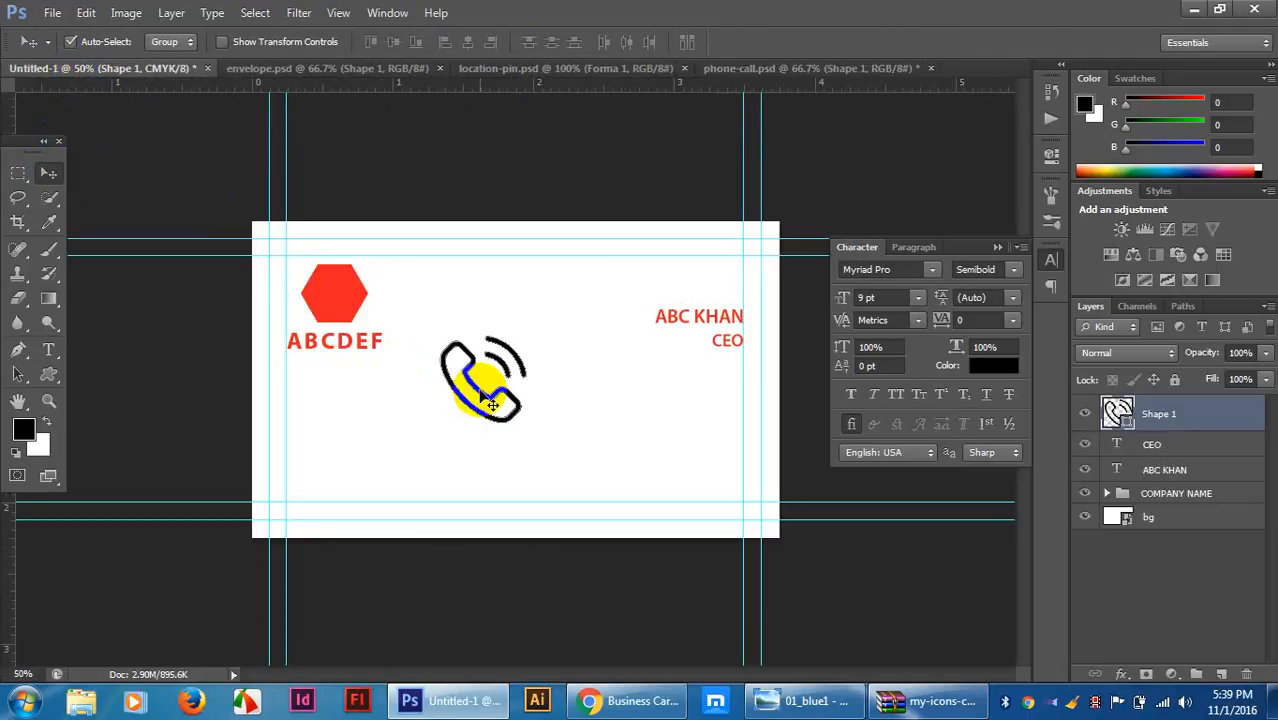
Shrink the envelope icon to about 46% and drag it onto the business card.
left_click(335, 70)
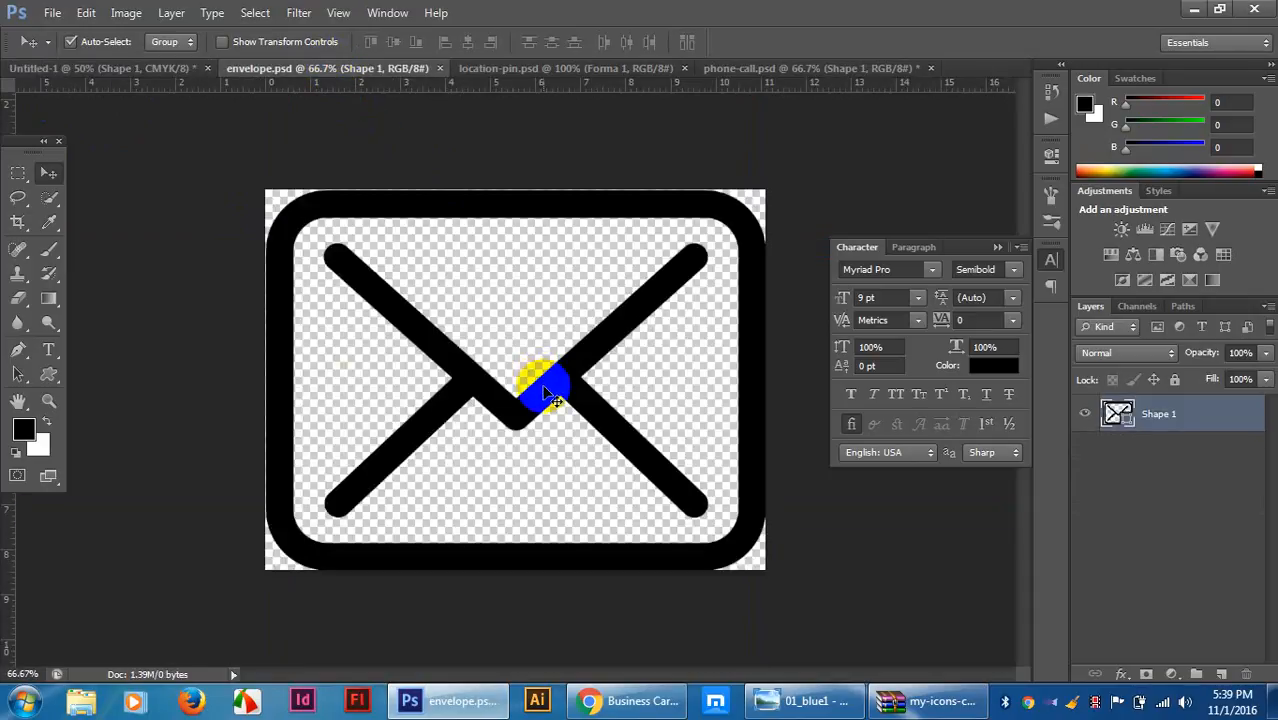
key("ctrl+t")
left_click_drag(764, 573, 615, 505)
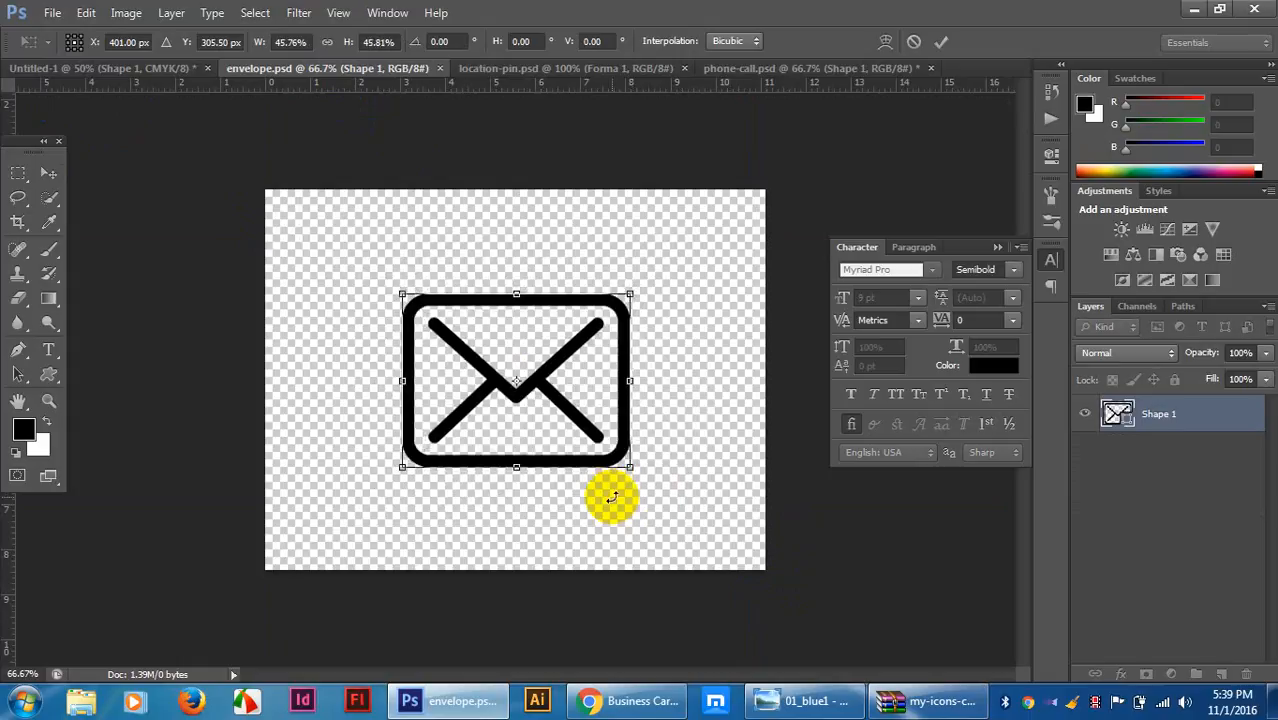
key("Return")
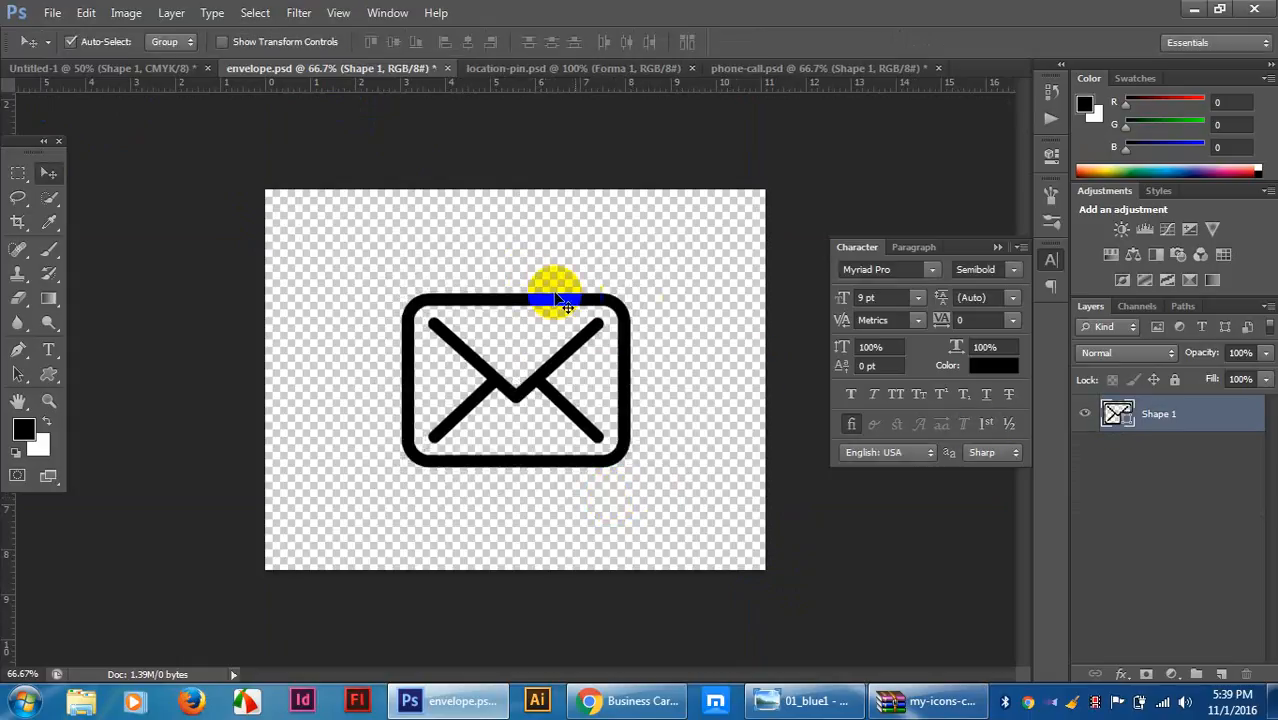
left_click_drag(566, 306, 541, 422)
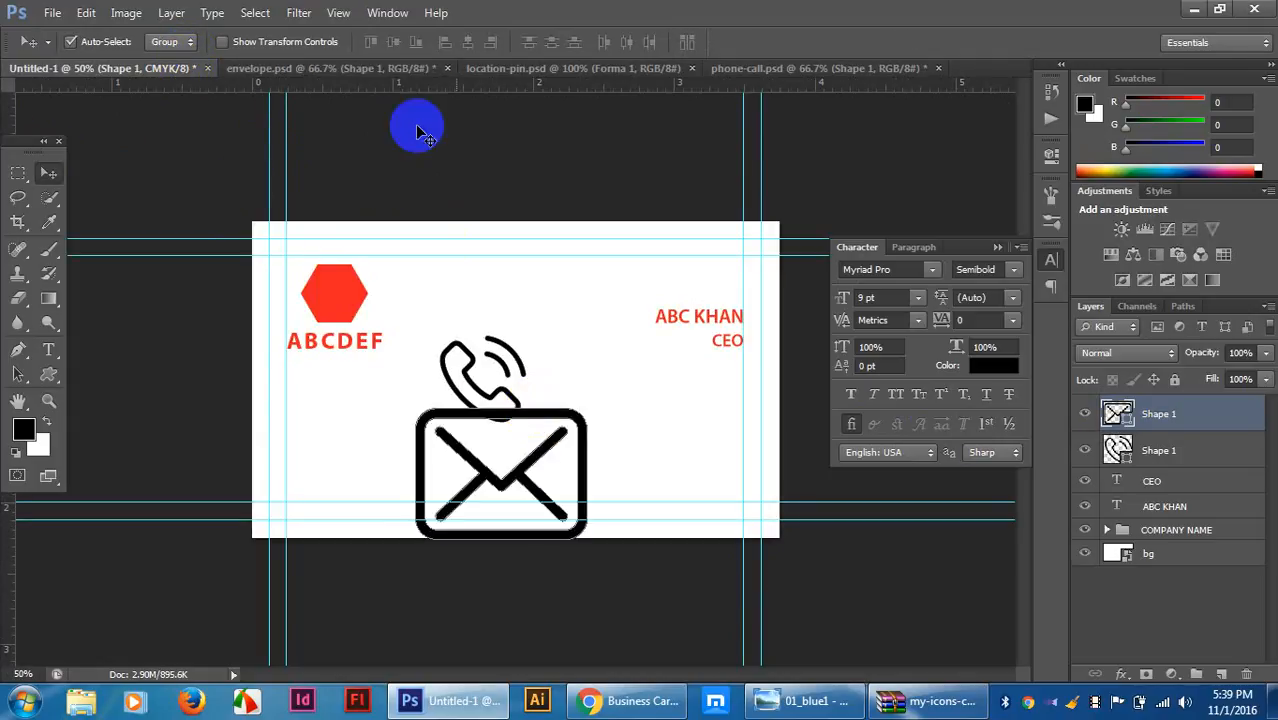
Drag the location-pin layer from location-pin.psd onto the Untitled-1 card as Forma 1.
left_click(512, 70)
left_click_drag(516, 379, 577, 360)
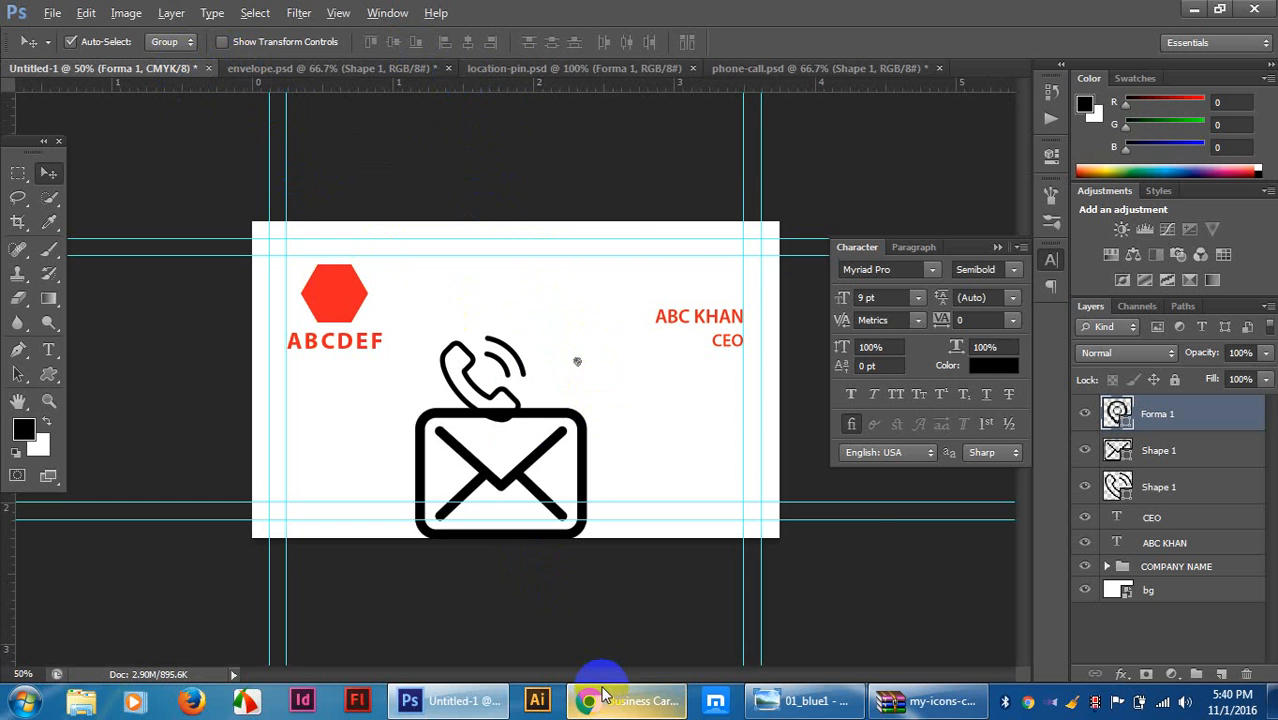
mouse_move(620, 700)
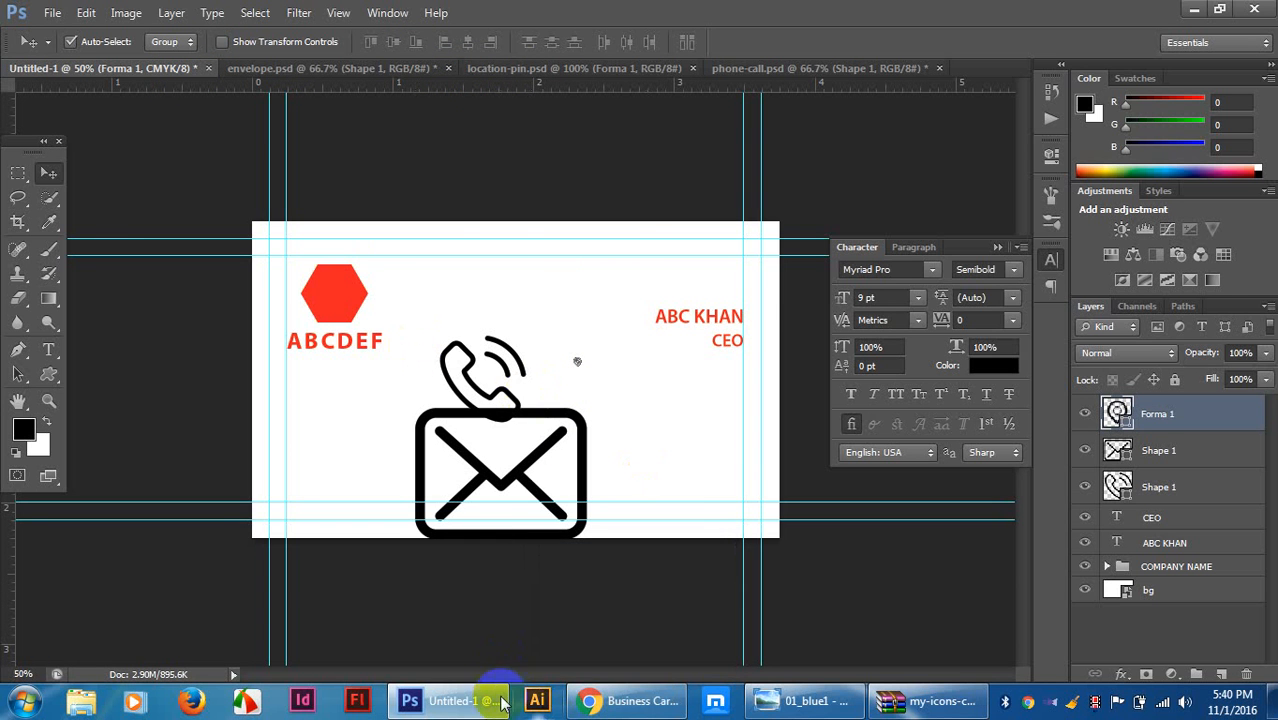
left_click(480, 709)
left_click(488, 704)
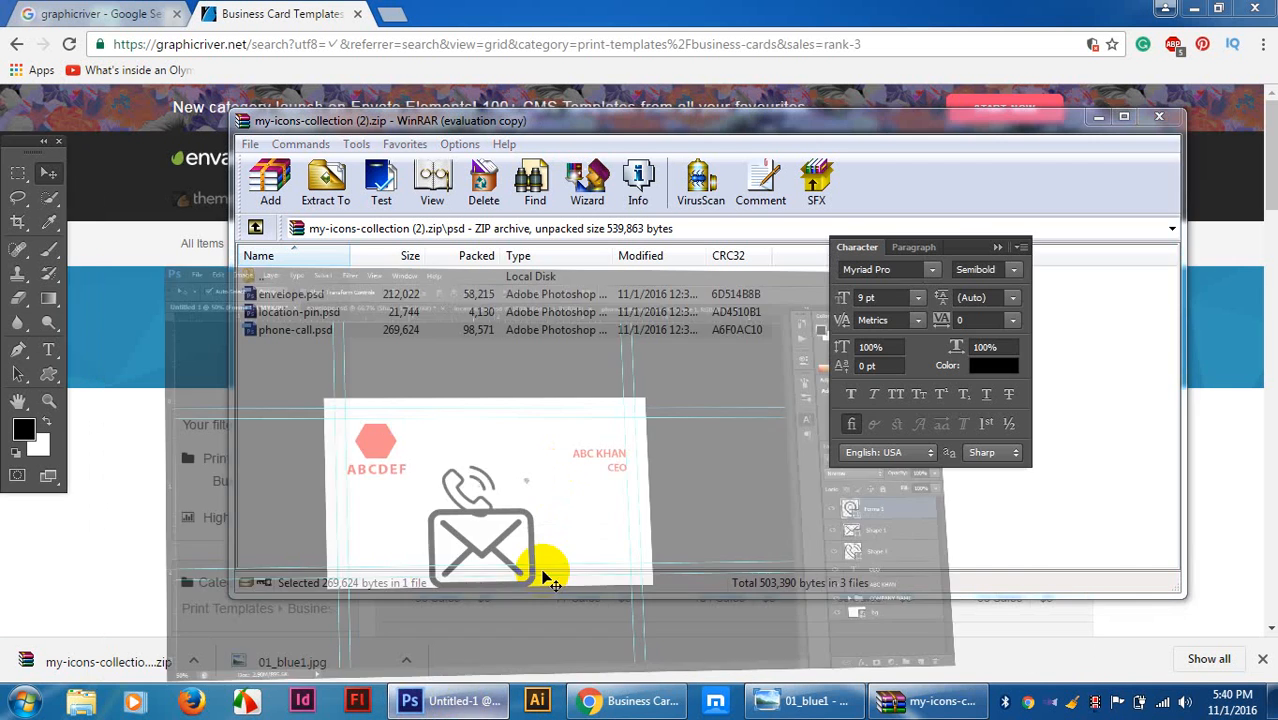
scroll(560, 385, "up", 2)
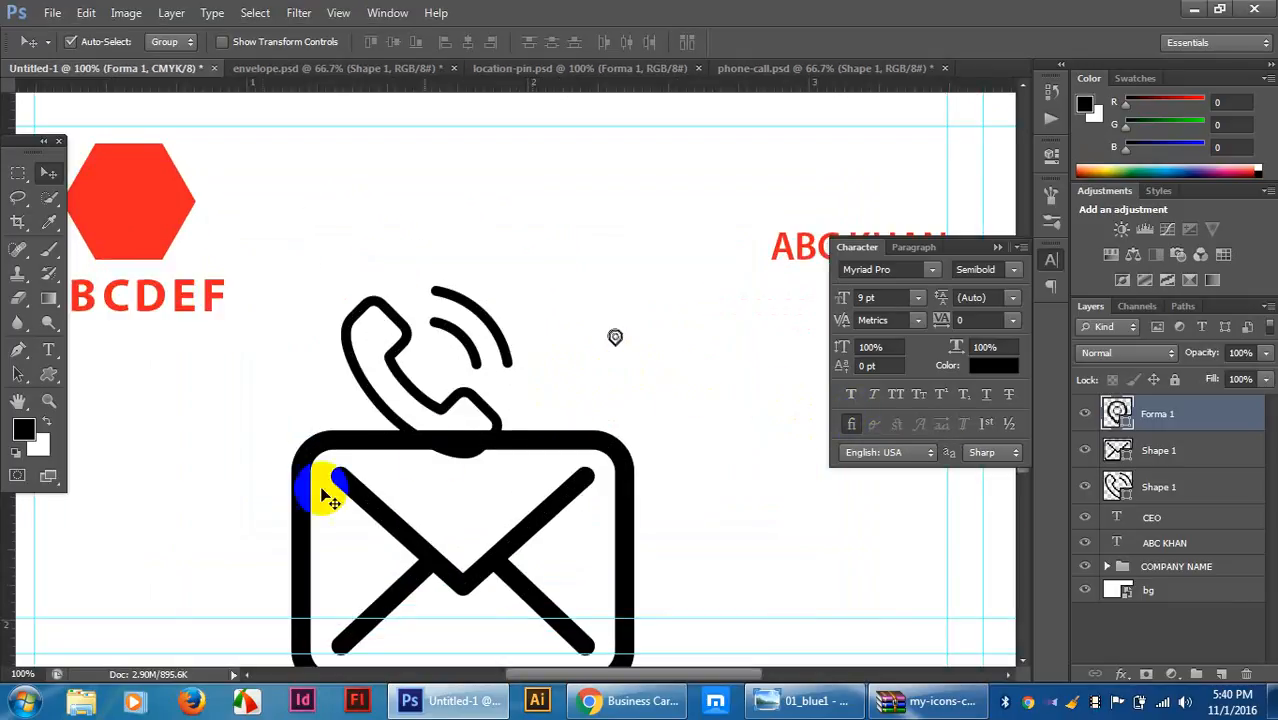
Add two vertical and two horizontal guides across the card around the envelope area.
key("ctrl+minus")
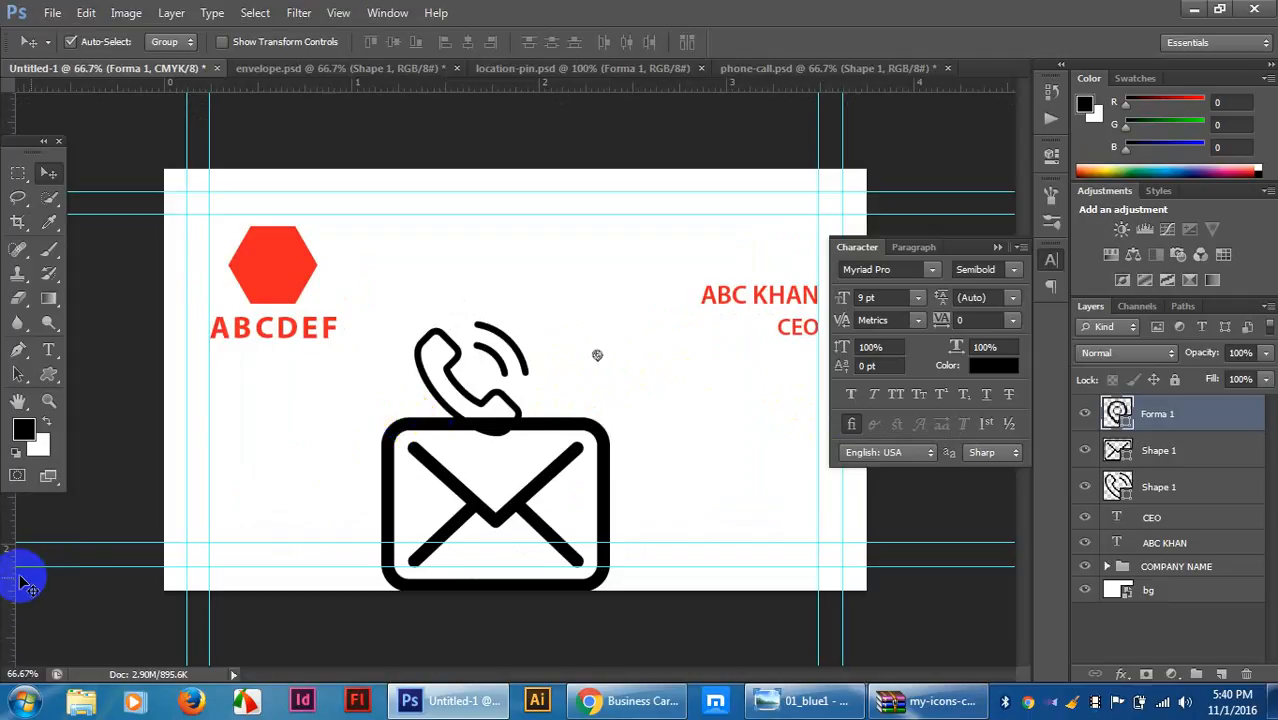
left_click_drag(10, 578, 676, 570)
left_click_drag(14, 610, 648, 645)
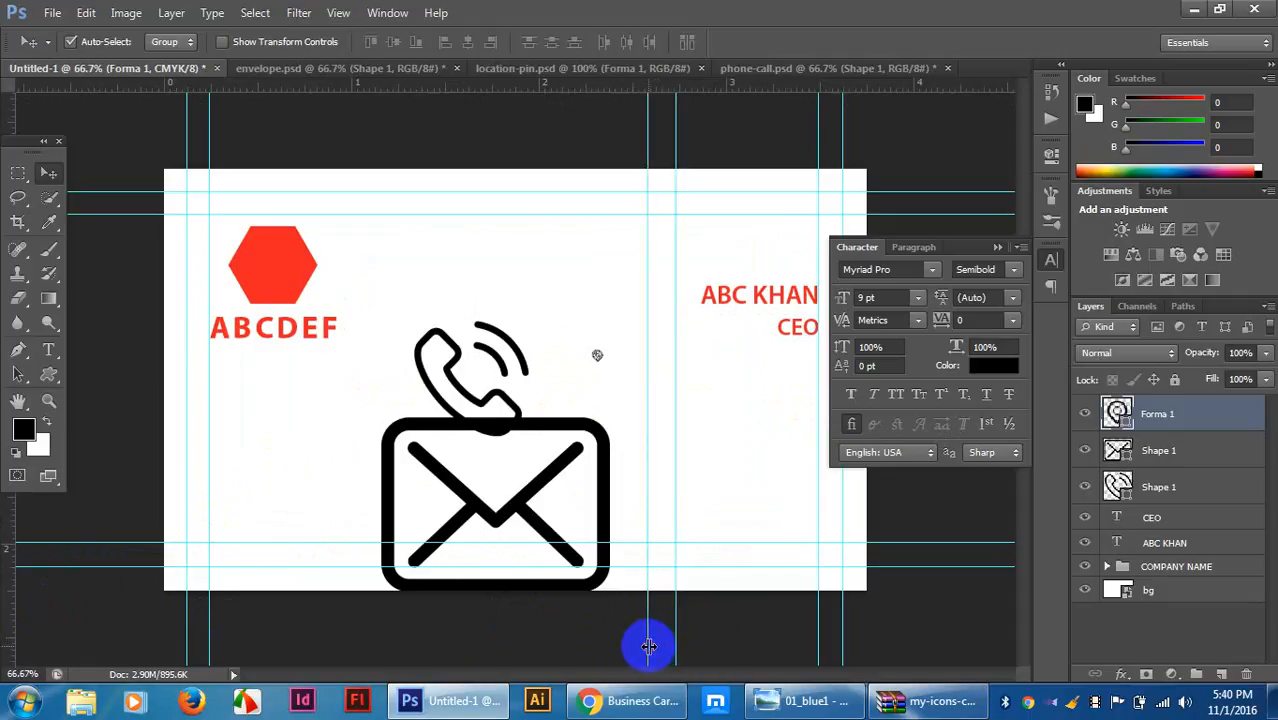
left_click_drag(770, 84, 786, 378)
left_click_drag(719, 88, 737, 414)
scroll(736, 414, "up", 3)
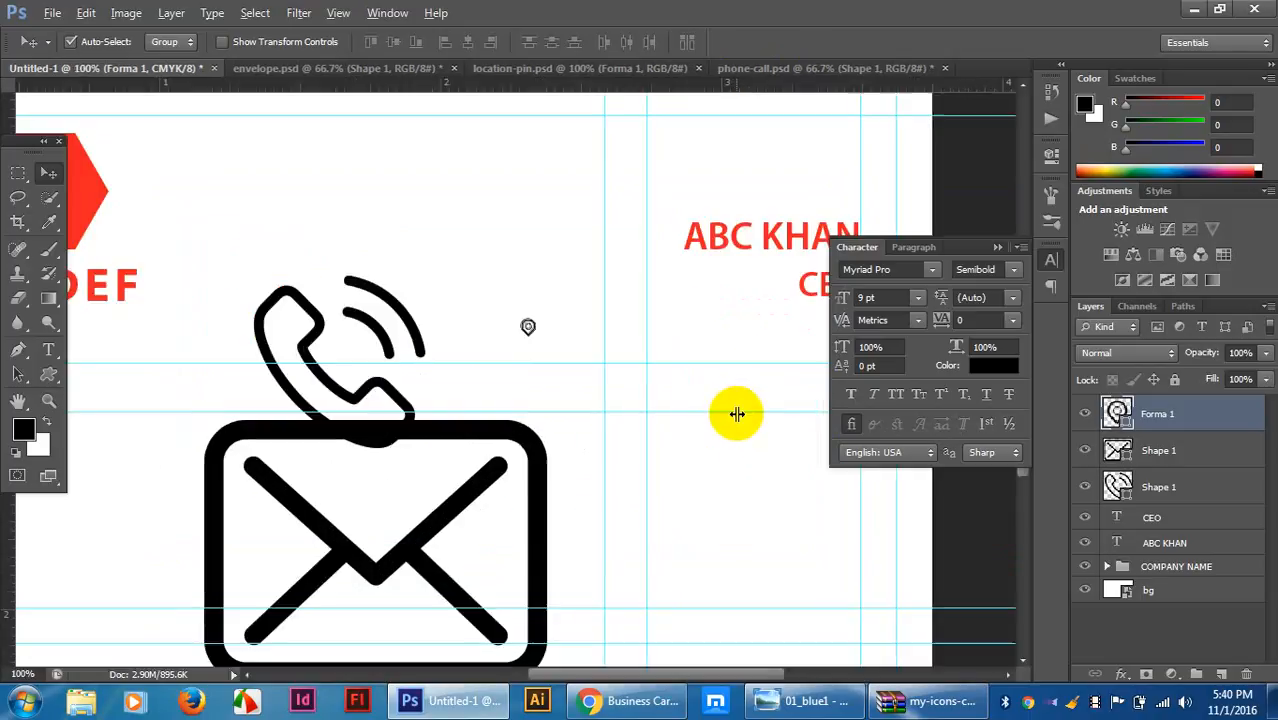
scroll(736, 412, "down", 2)
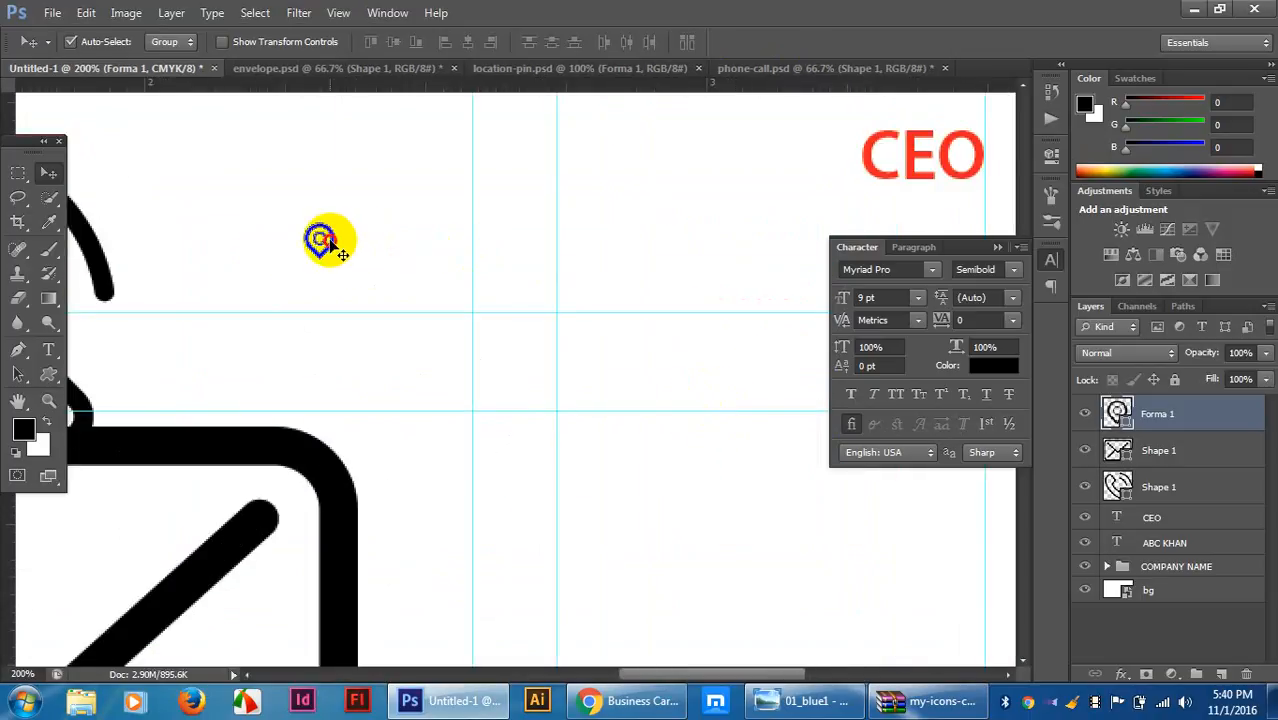
Move the location pin toward the centre and scale it to about double size.
left_click_drag(328, 237, 522, 365)
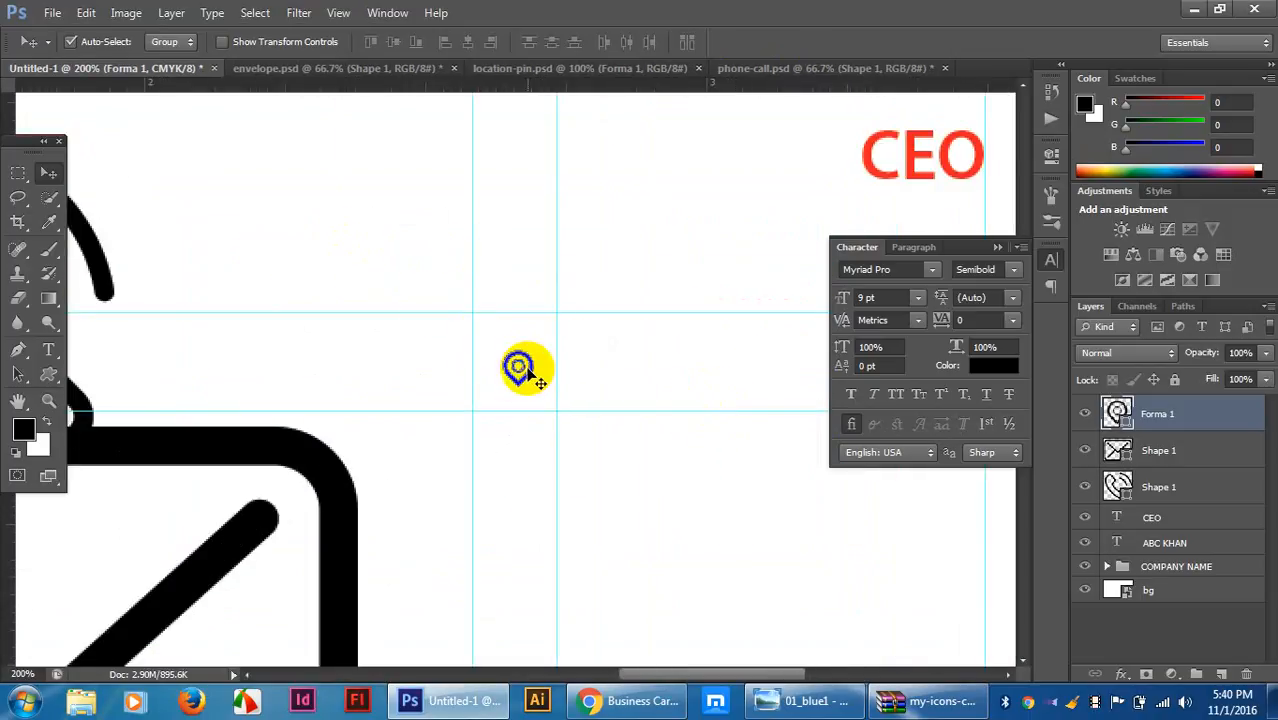
key("ctrl+t")
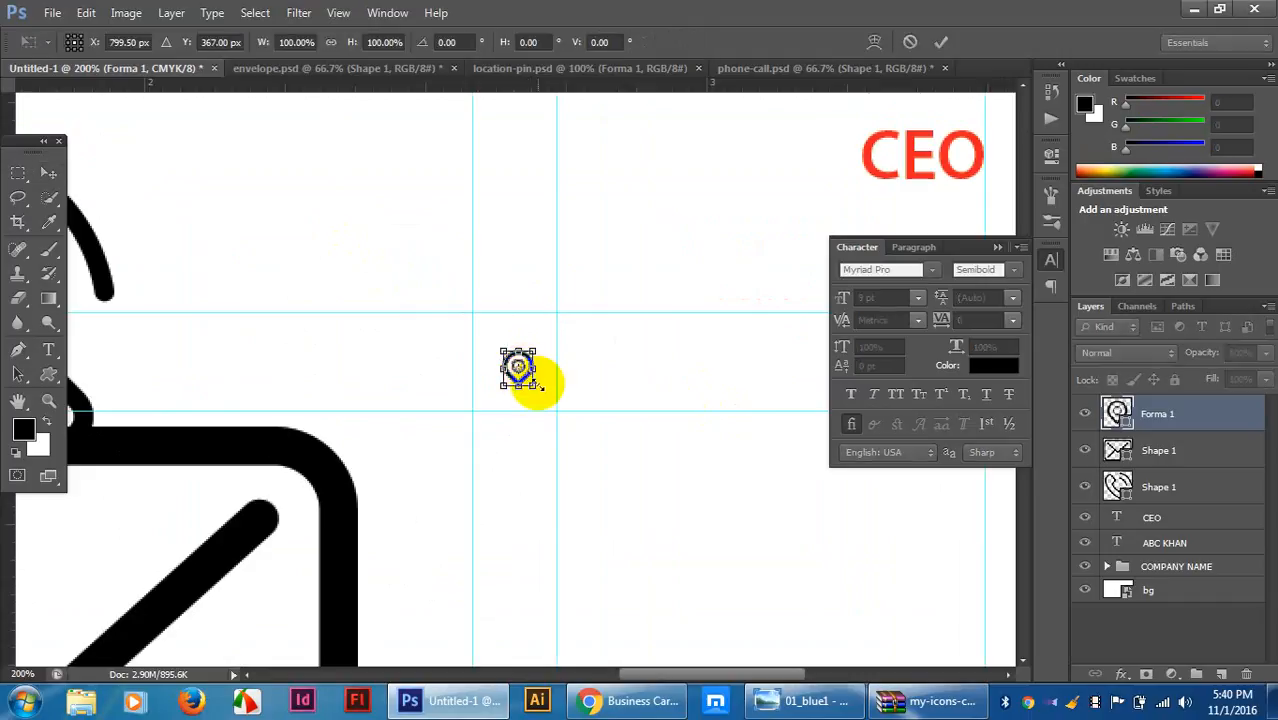
left_click_drag(533, 385, 561, 424)
key("Return")
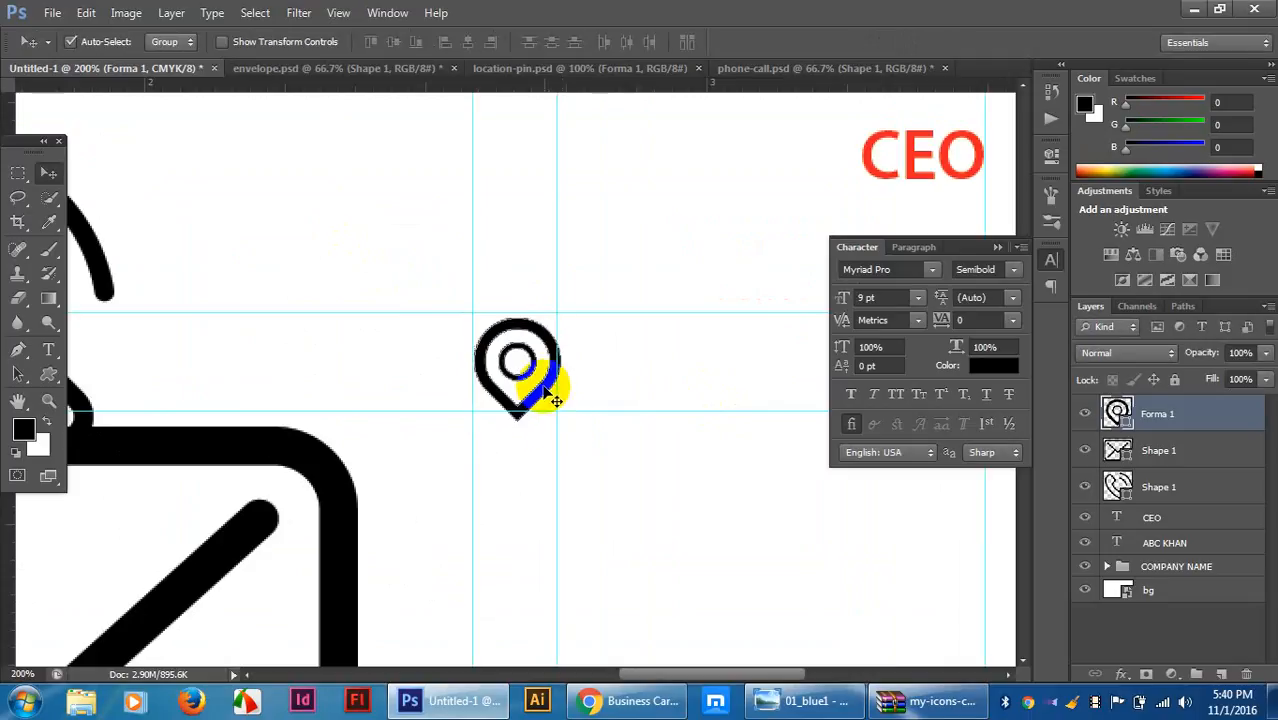
mouse_move(541, 363)
left_mouse_down()
mouse_move(556, 379)
mouse_move(533, 371)
left_mouse_up()
left_click(1117, 412)
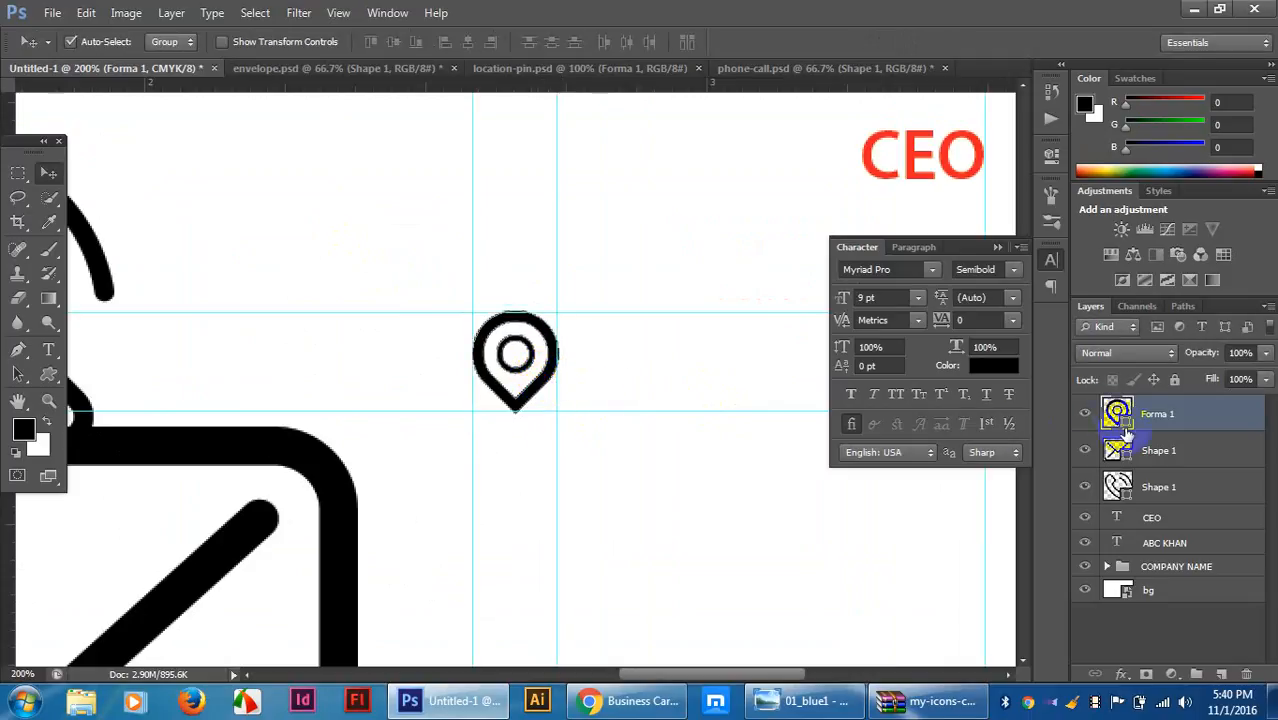
Colour the Forma 1 pin blue 0021c6 and move it to the top of the view.
double_click(1124, 424)
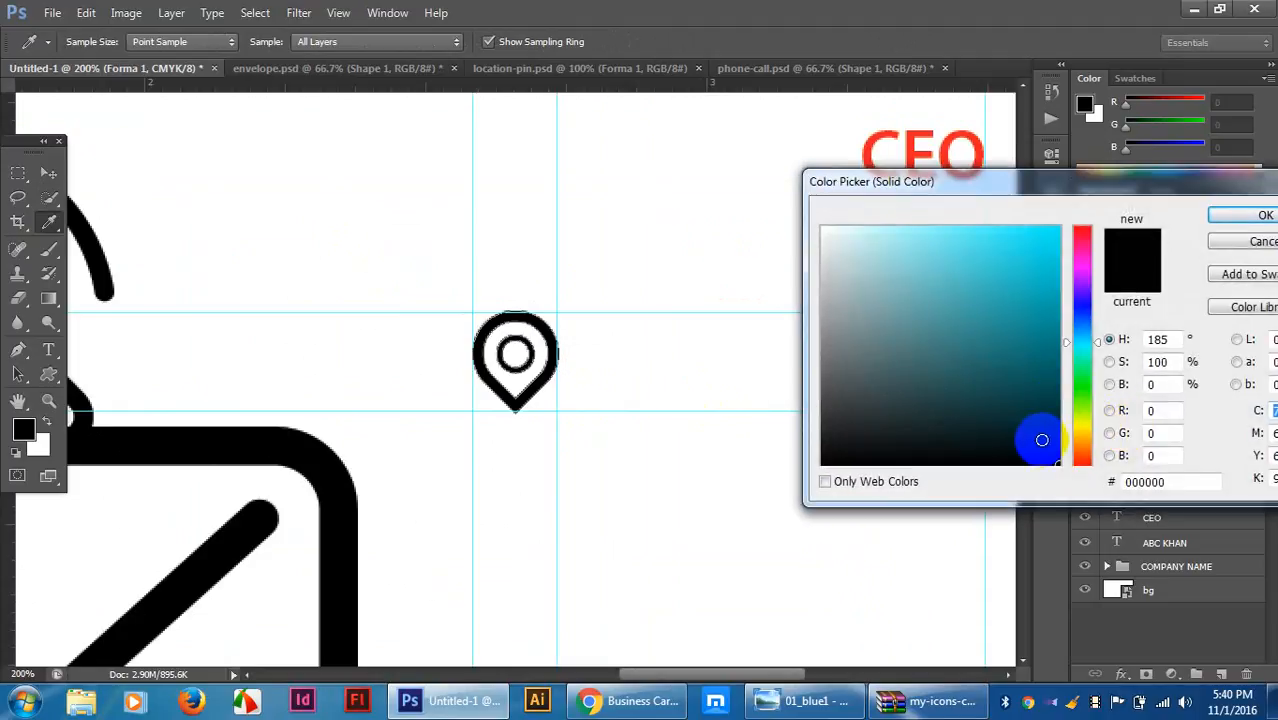
left_click(1081, 313)
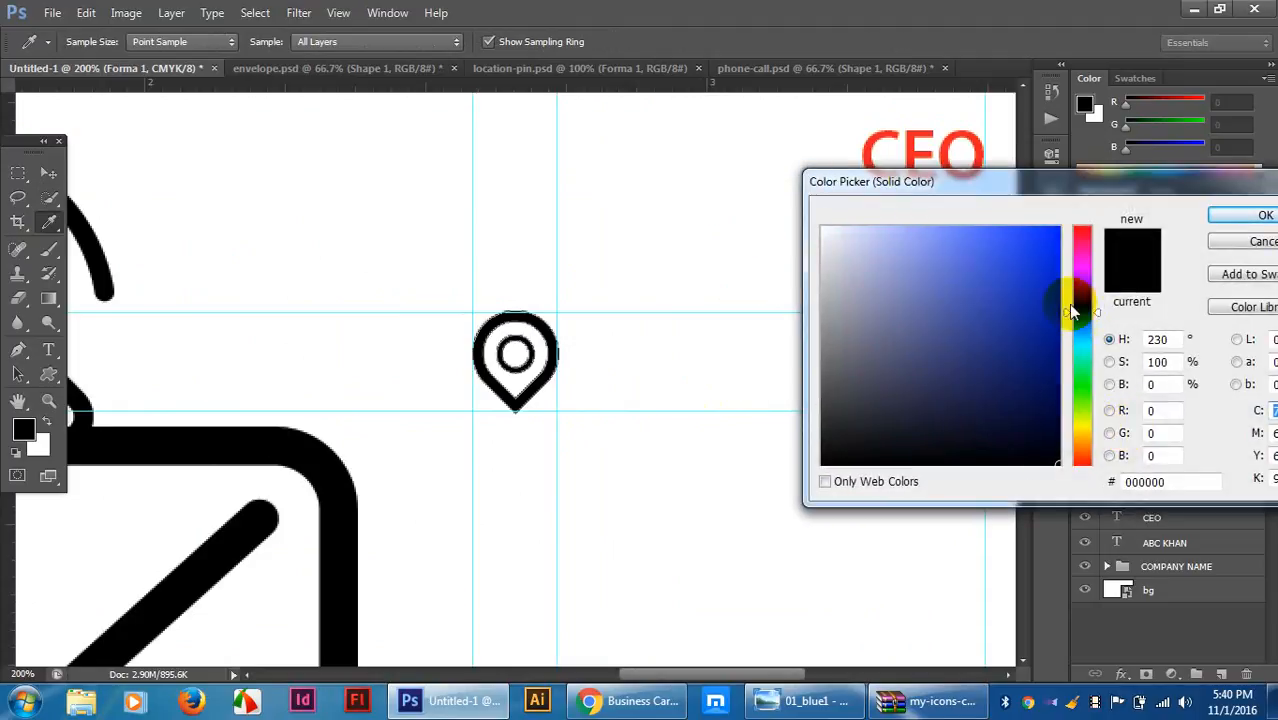
left_click(1058, 280)
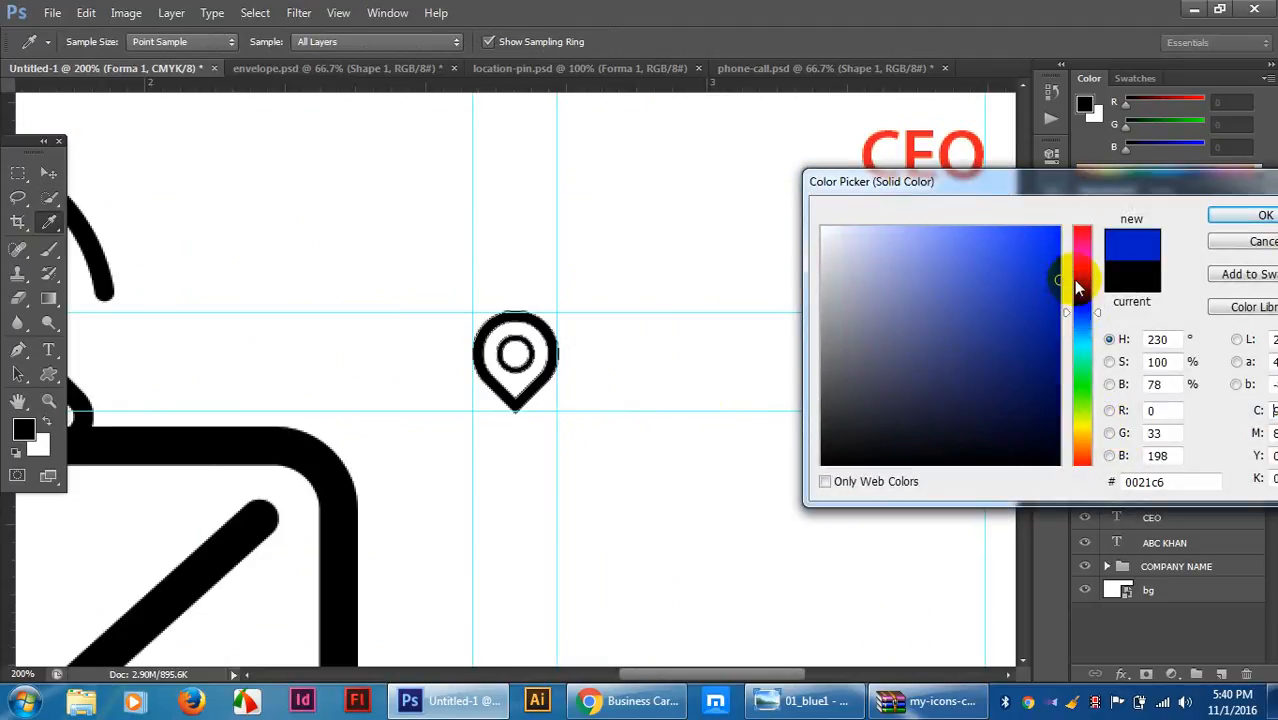
left_click(1238, 217)
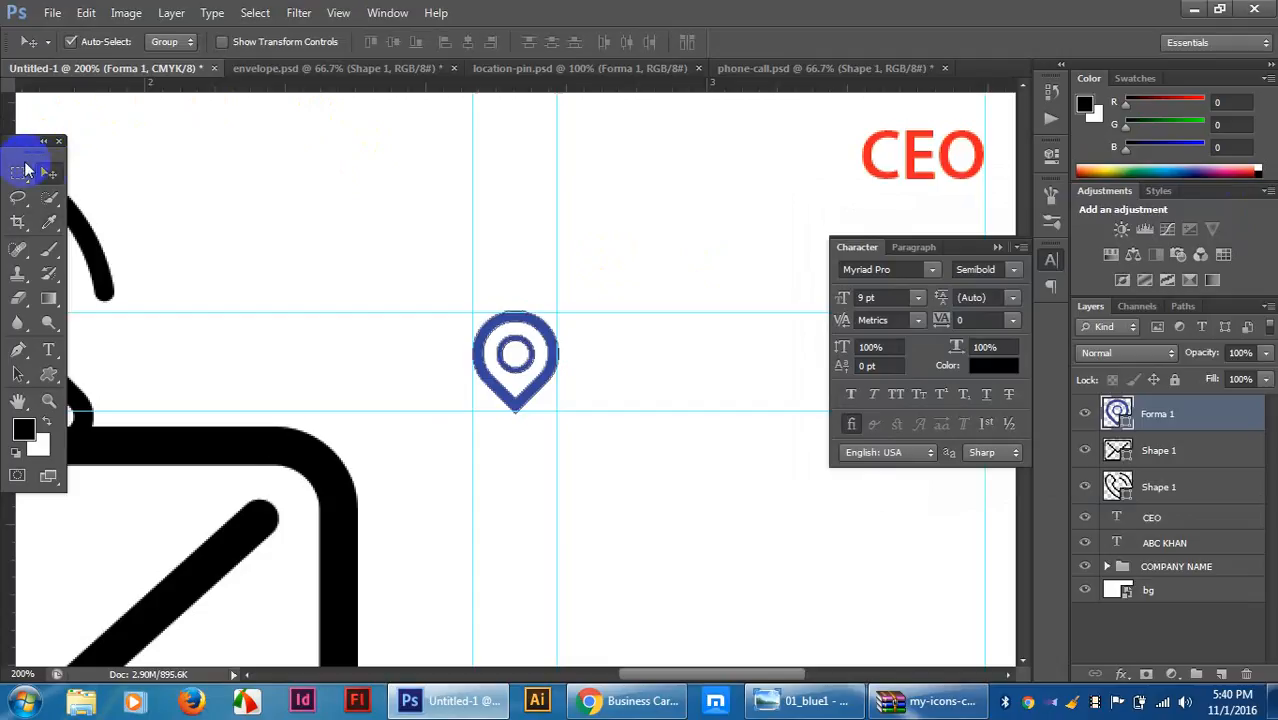
left_click(283, 163)
left_click_drag(549, 392, 272, 132)
Scale the envelope icon to about 13% and centre it between the guides.
left_click_drag(320, 448, 706, 217)
key("ctrl+t")
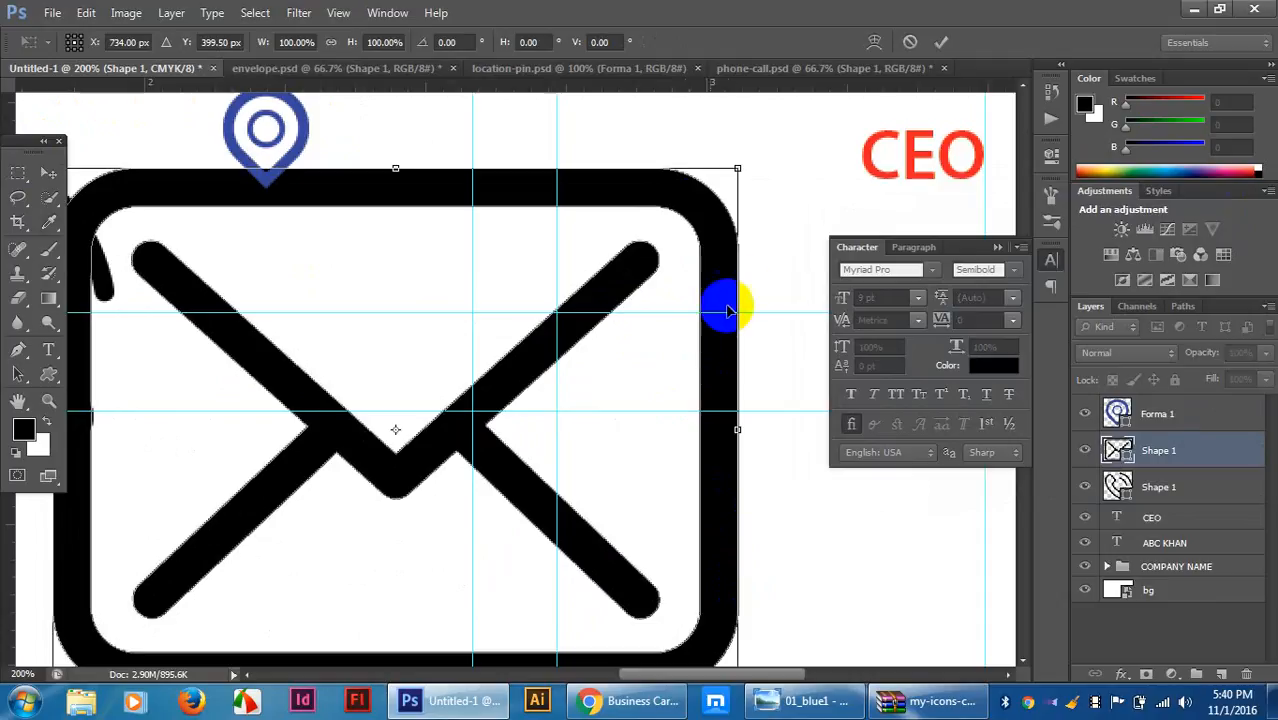
left_click_drag(736, 168, 492, 389)
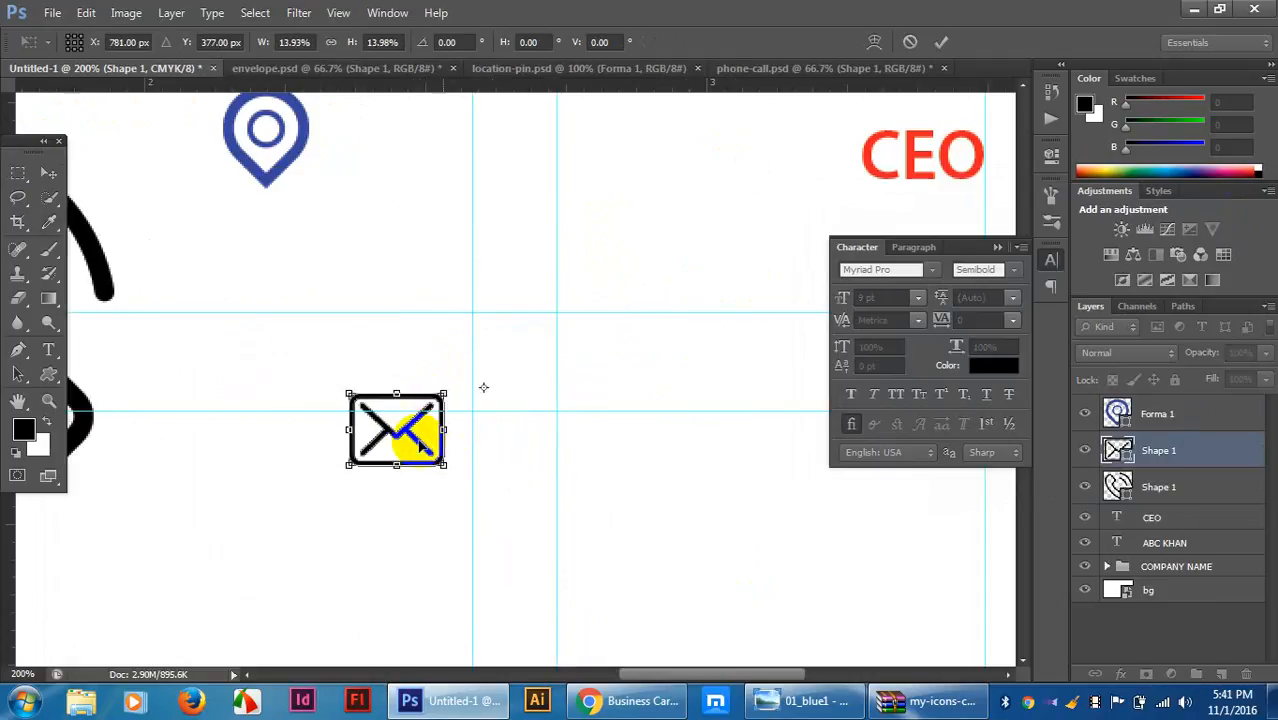
left_click_drag(417, 429, 515, 377)
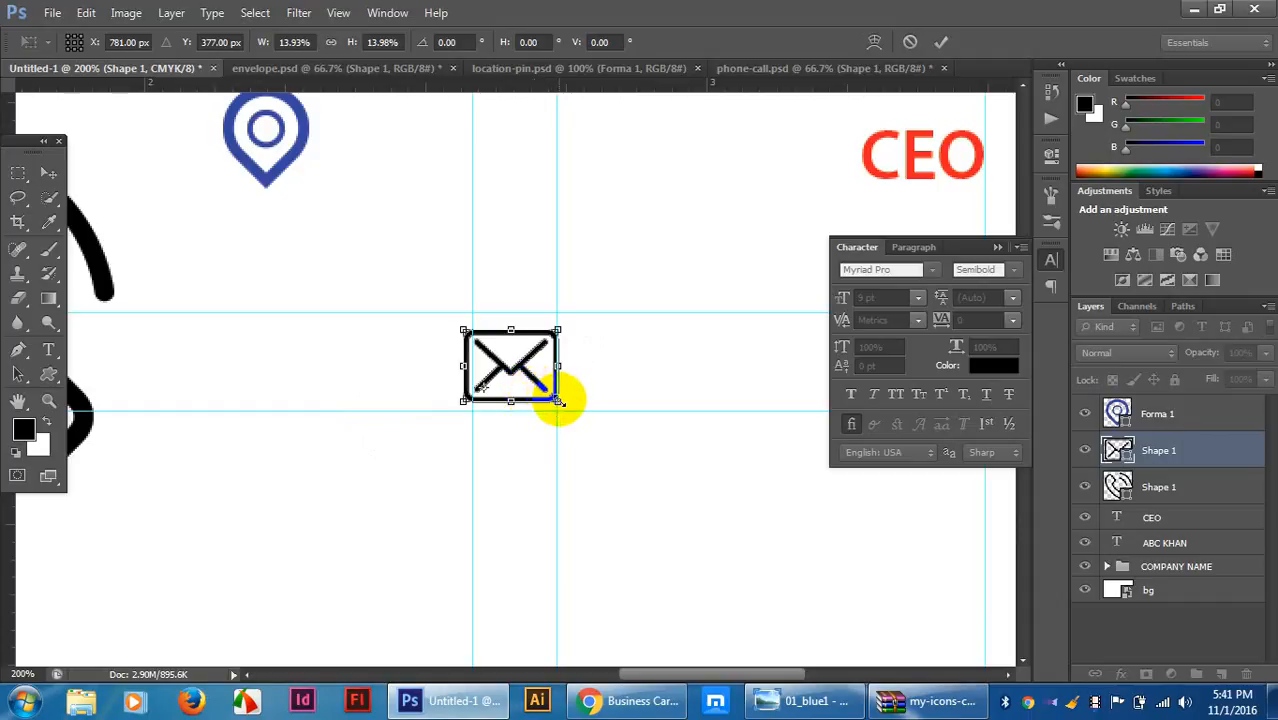
left_click_drag(557, 398, 512, 375)
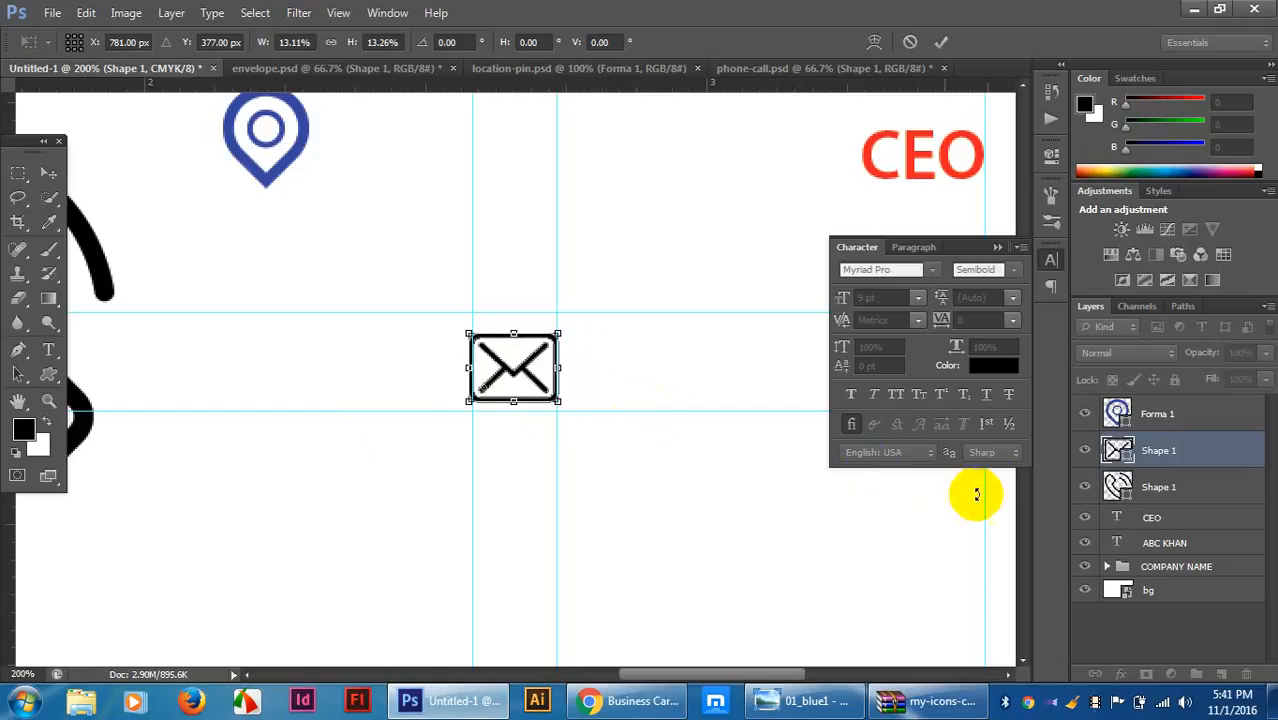
key("Return")
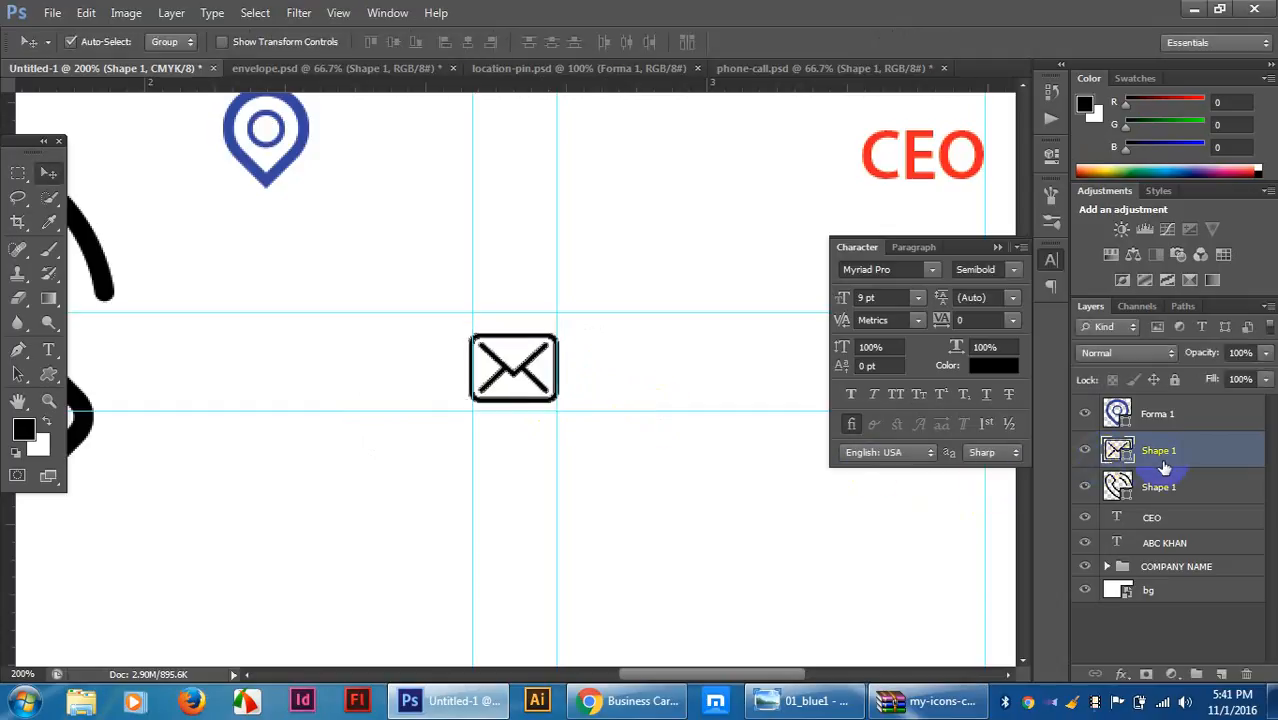
Recolour the envelope with the pin's sampled blue and move it up and right.
double_click(1118, 453)
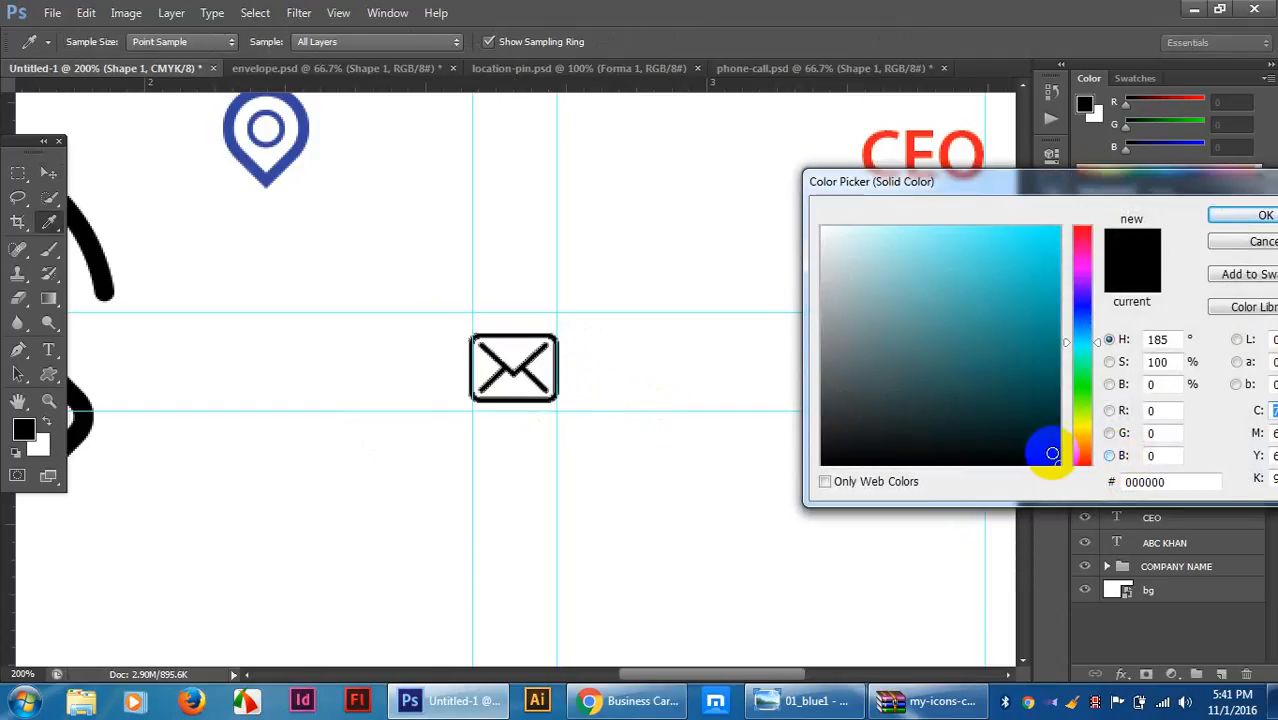
left_click(280, 155)
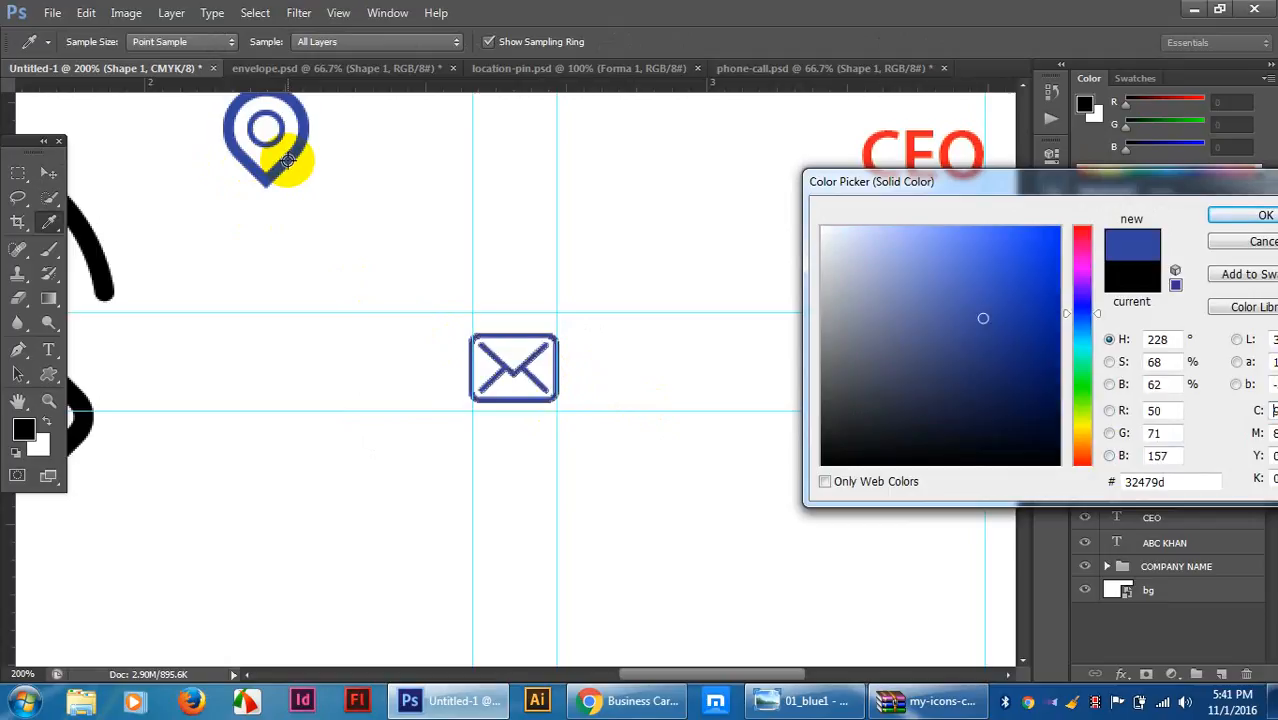
left_click(1258, 214)
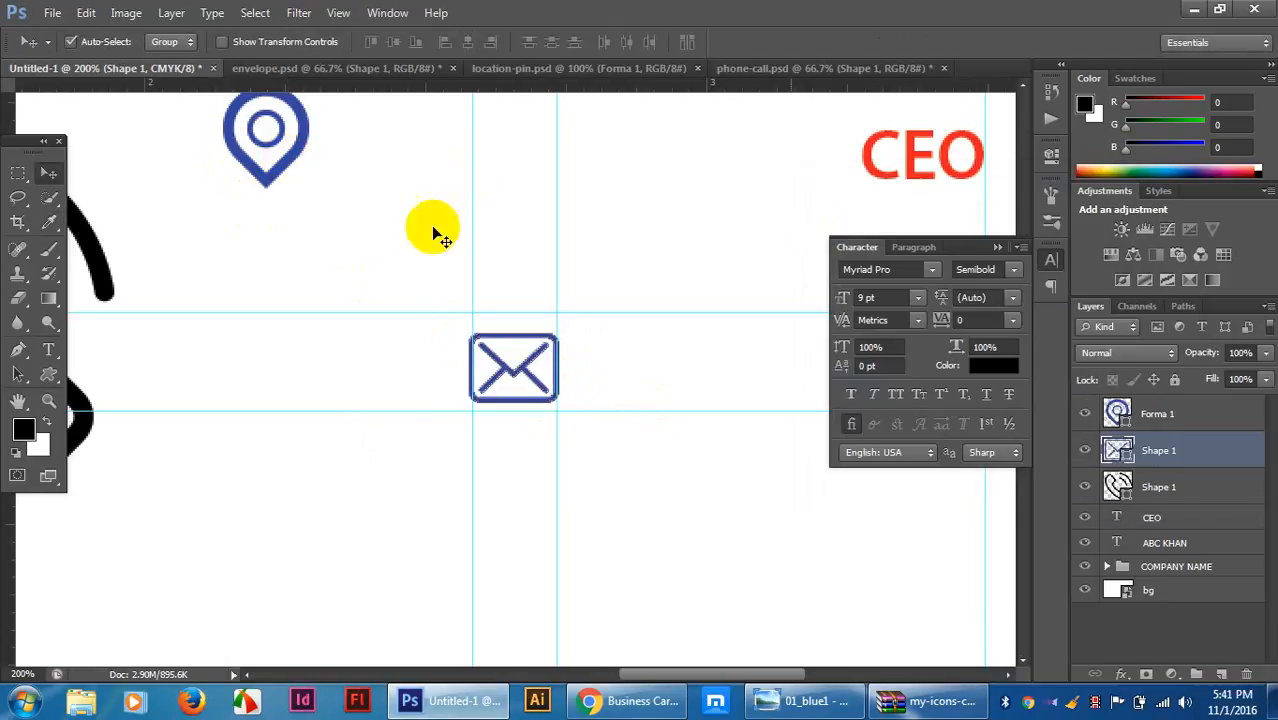
left_click(240, 222)
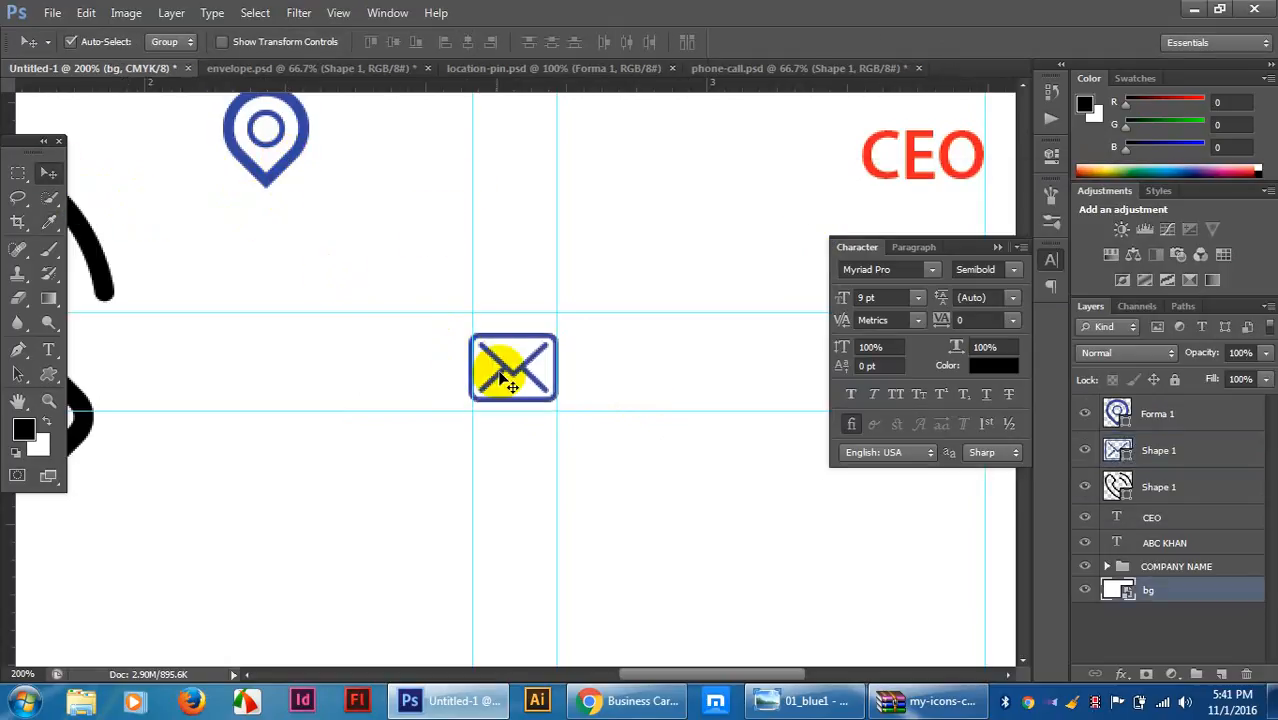
left_click(533, 340)
left_click_drag(533, 340, 694, 177)
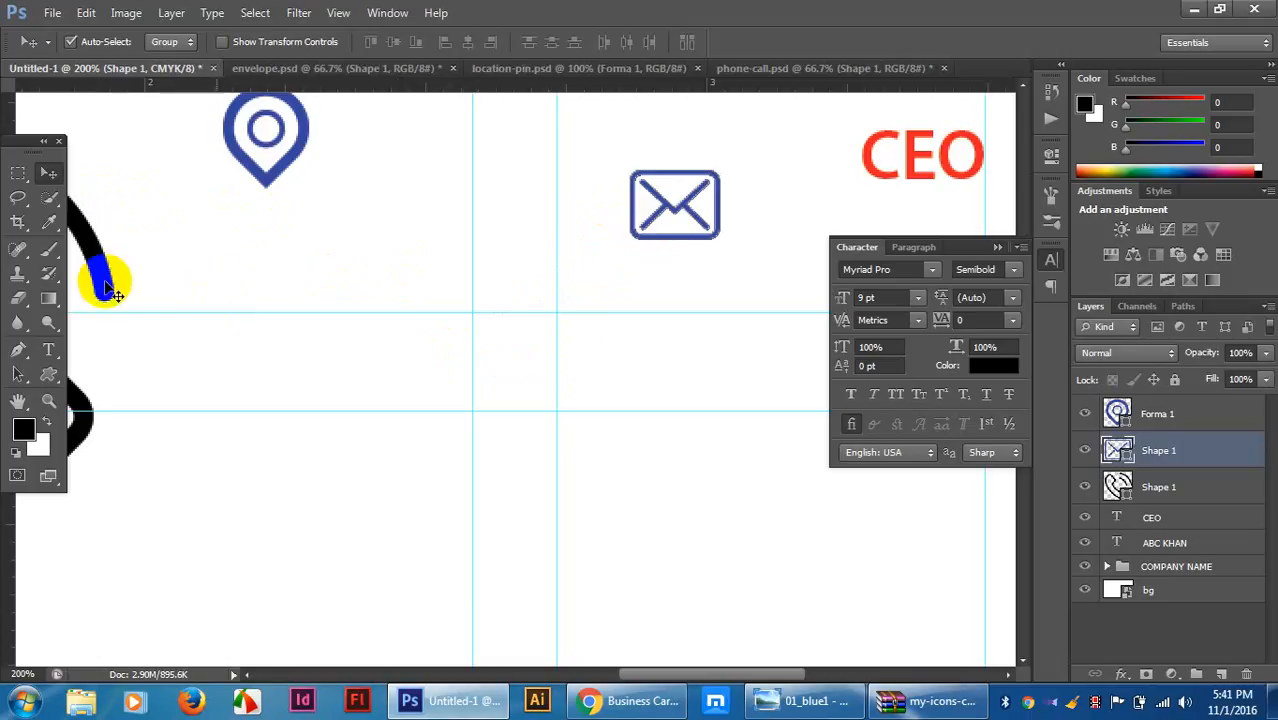
Move the phone icon to the centre and scale it to about 27%.
left_click_drag(108, 285, 638, 358)
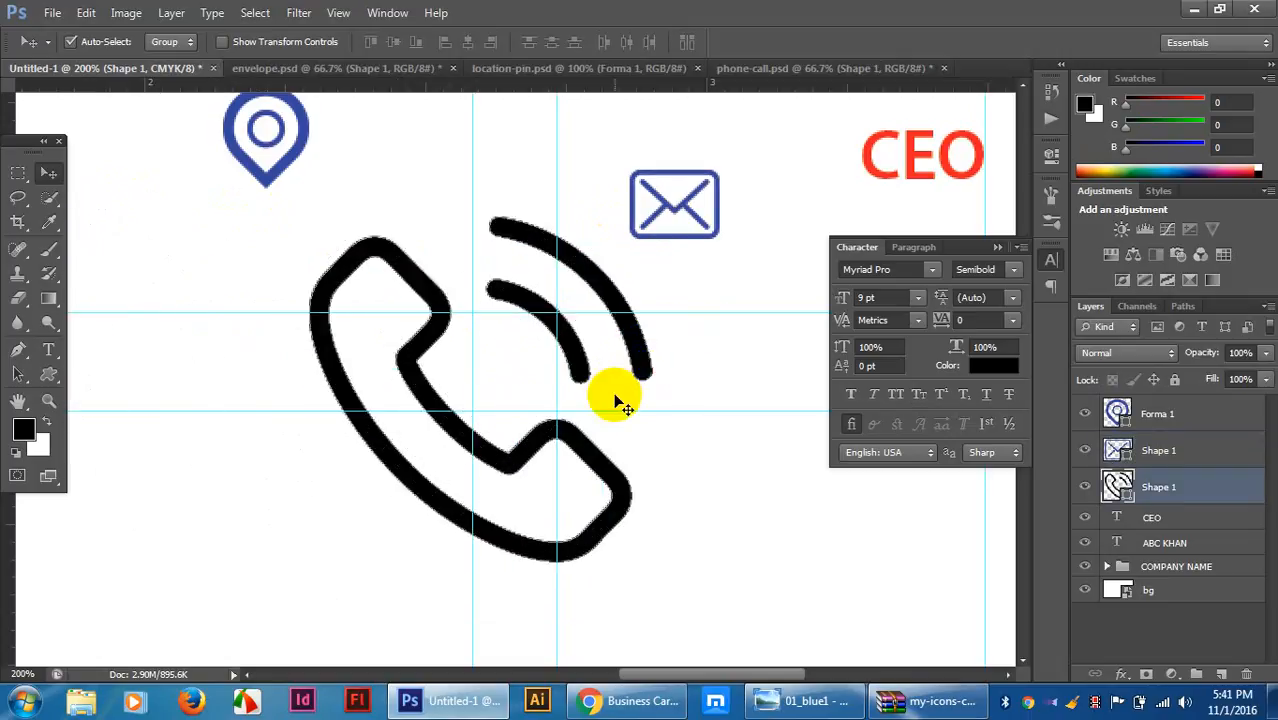
key("ctrl+t")
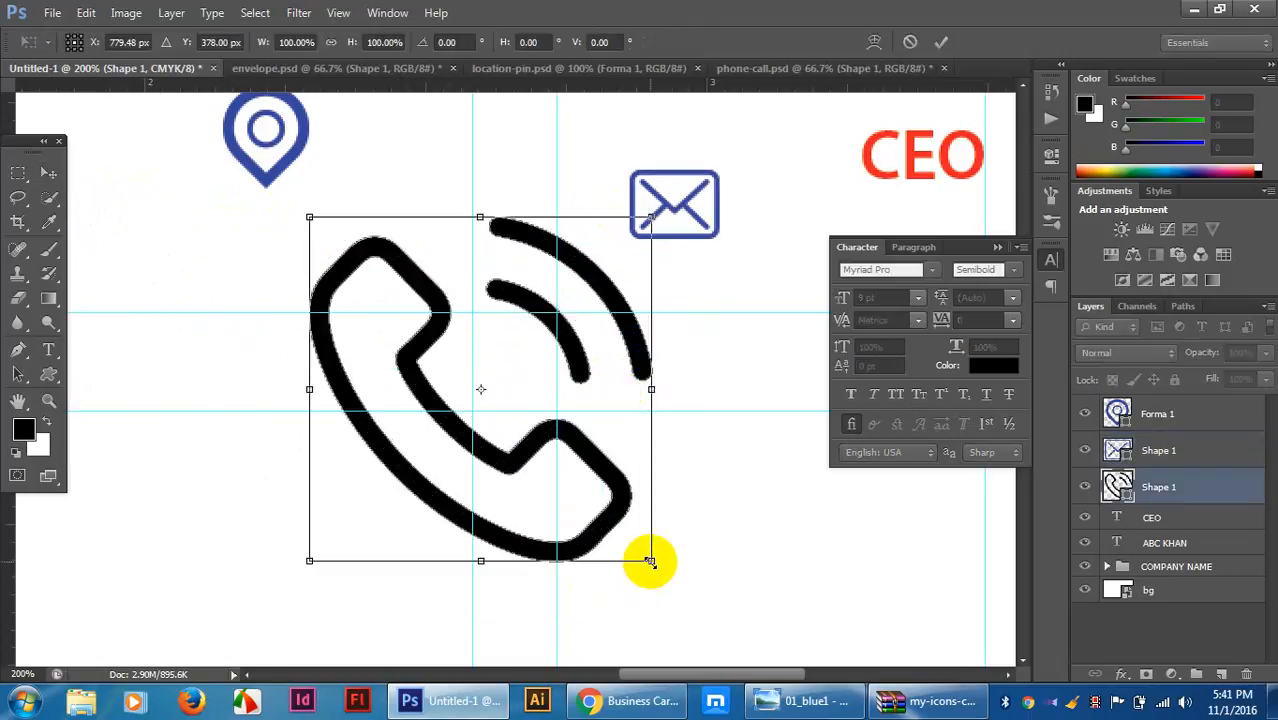
left_click_drag(592, 542, 524, 336)
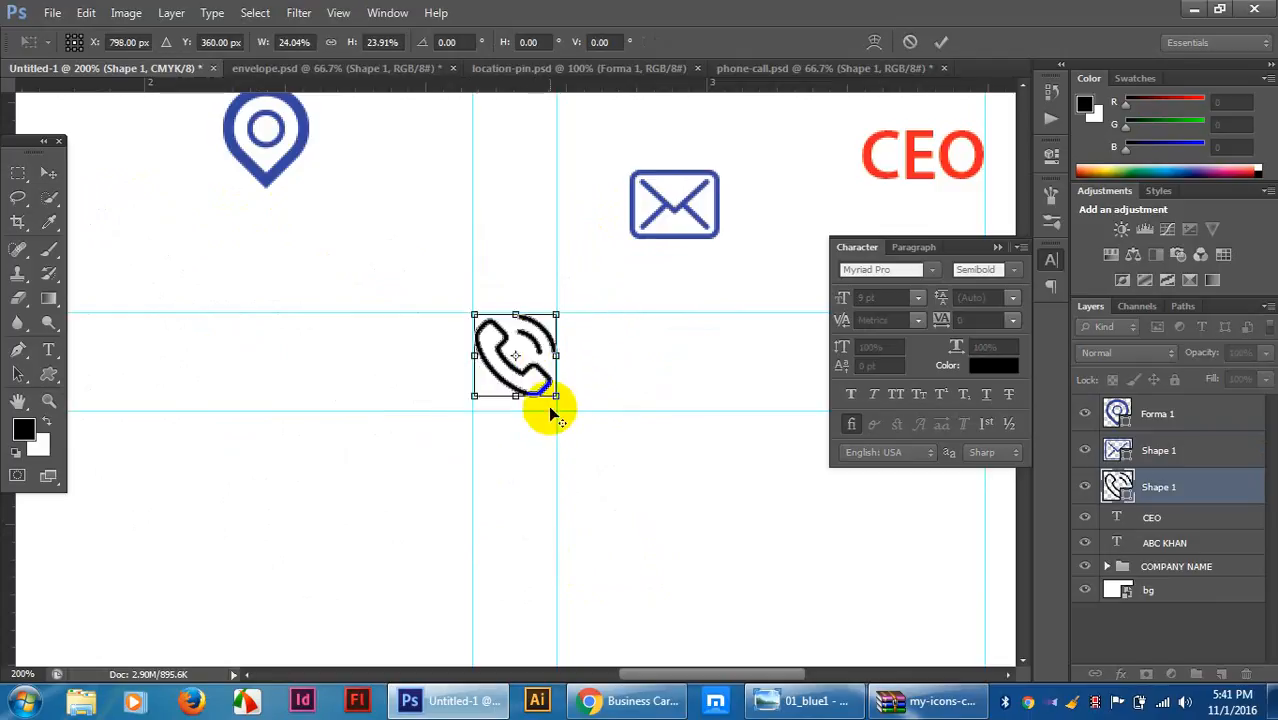
left_click_drag(556, 396, 561, 400)
key("Return")
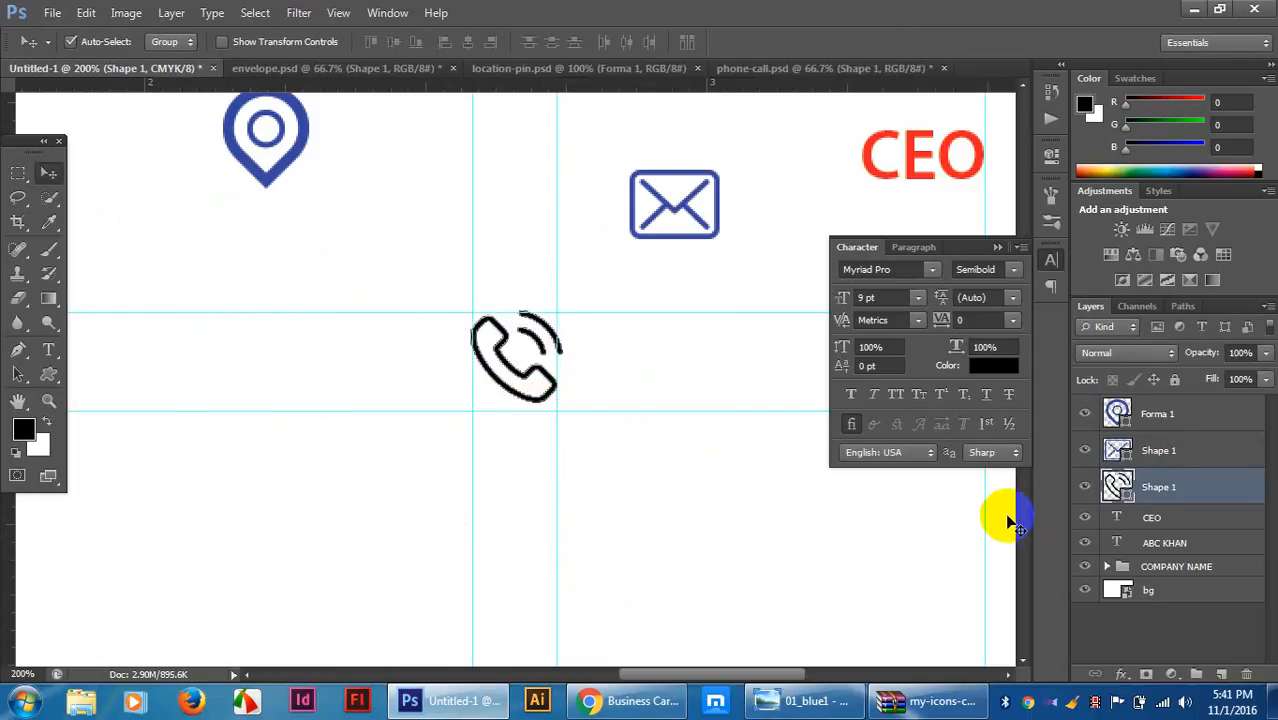
Recolour the phone icon with the pin's sampled blue 32479d.
double_click(1128, 490)
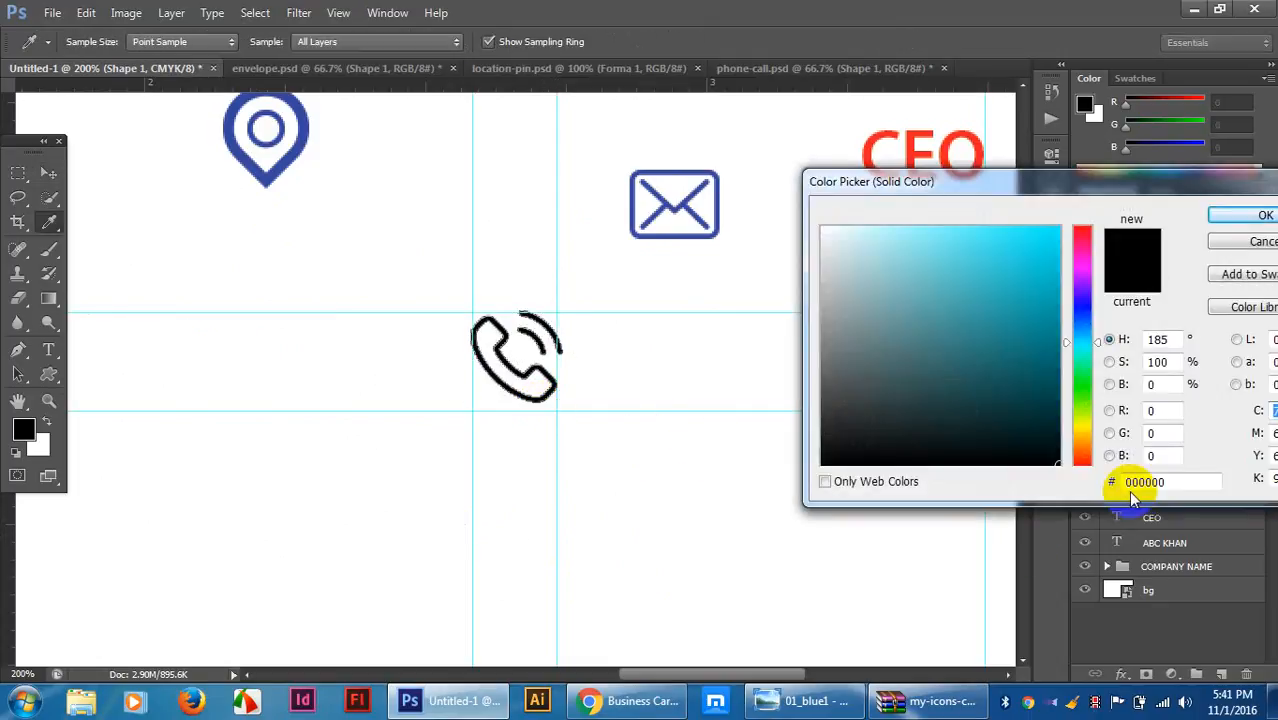
left_click(292, 155)
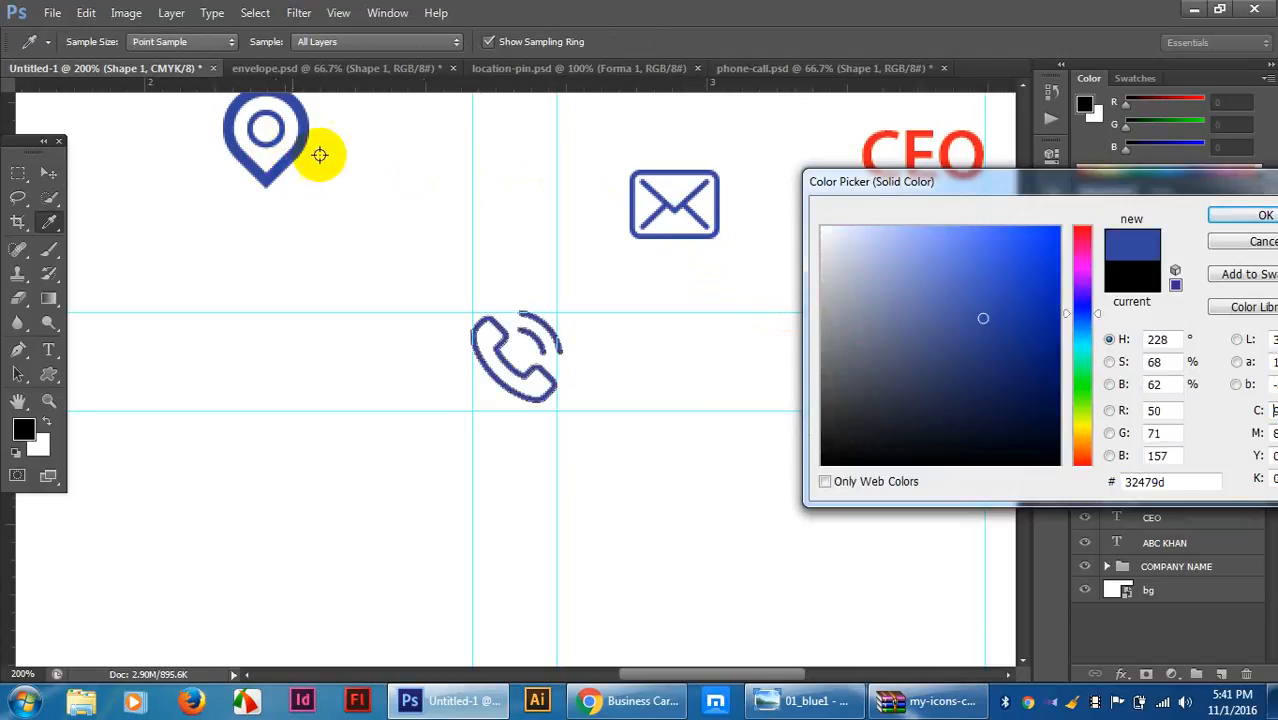
left_click(1232, 215)
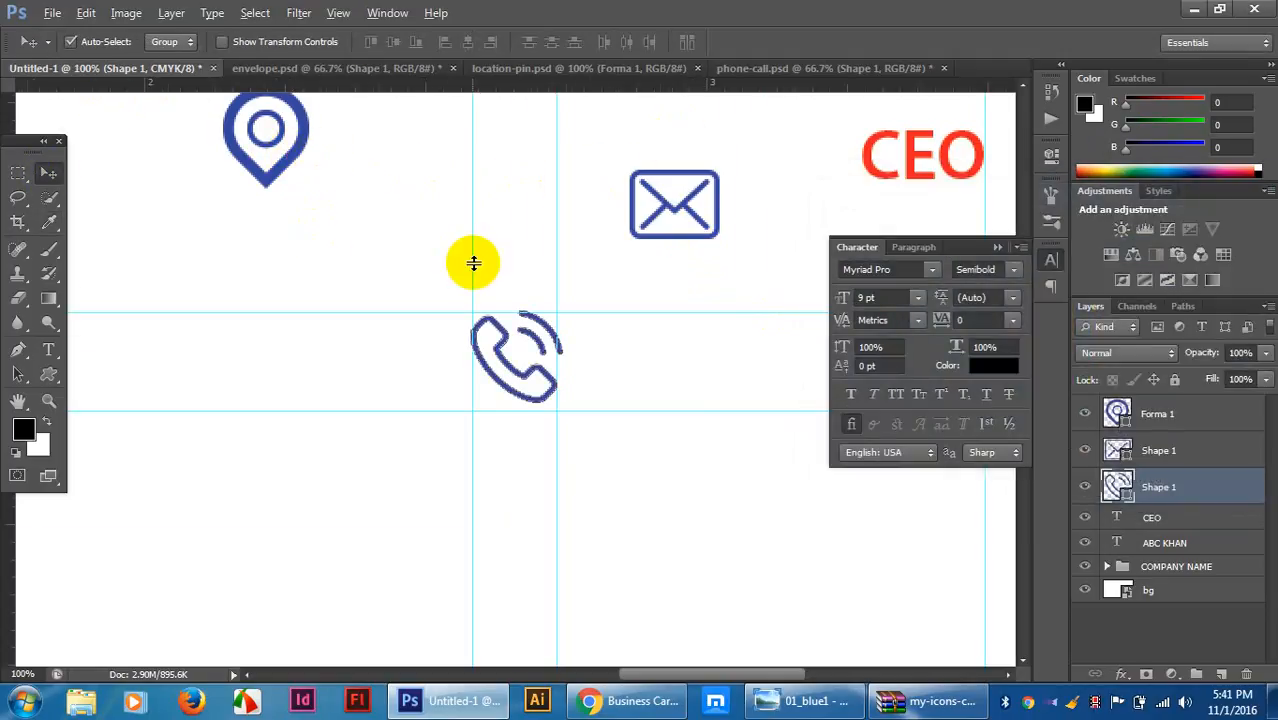
key("ctrl+minus")
key("ctrl+minus")
key("ctrl+minus")
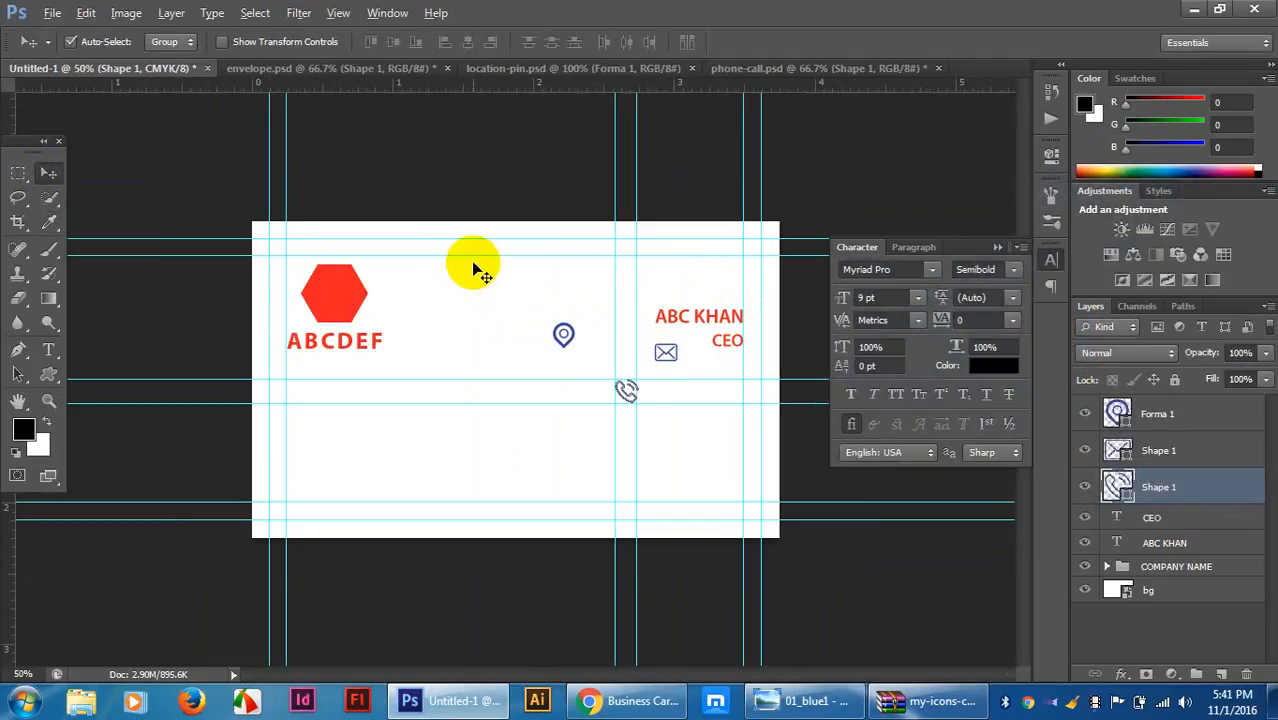
Drag the middle vertical and horizontal helper guides off the card onto the rulers.
left_click_drag(638, 371, 14, 528)
left_click(645, 390)
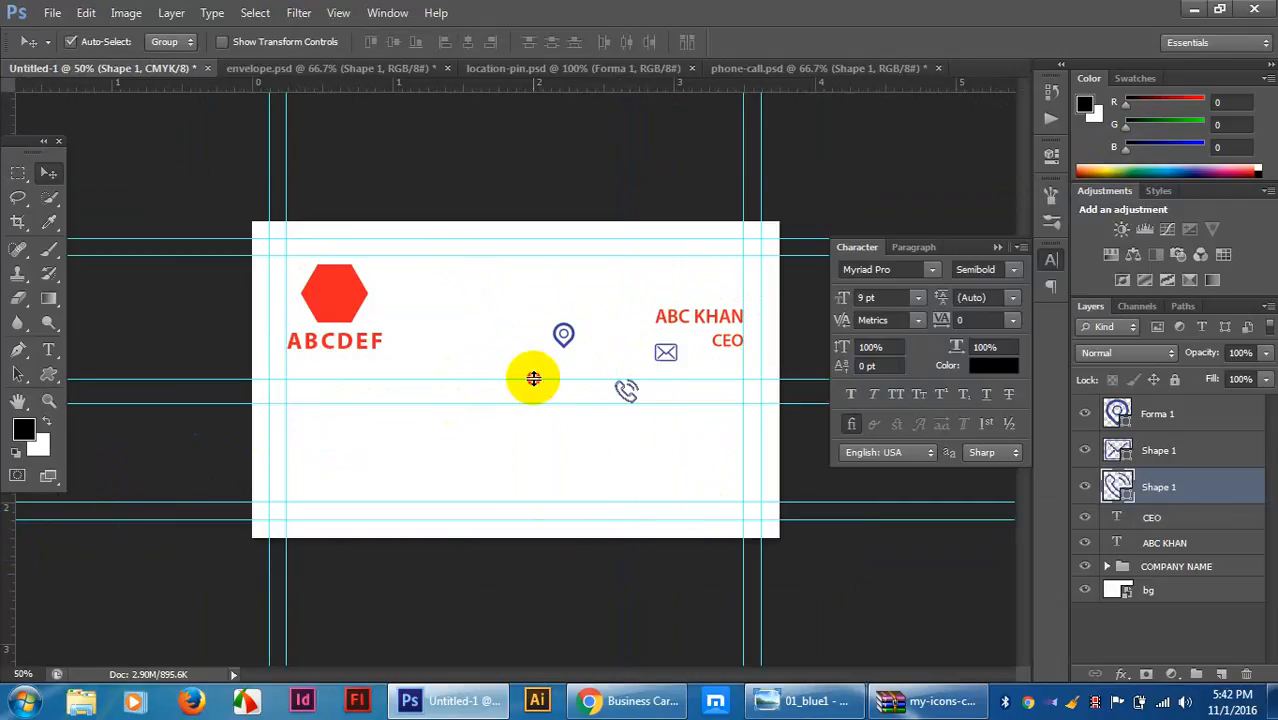
mouse_move(613, 82)
left_mouse_down()
mouse_move(613, 108)
mouse_move(619, 86)
left_mouse_up()
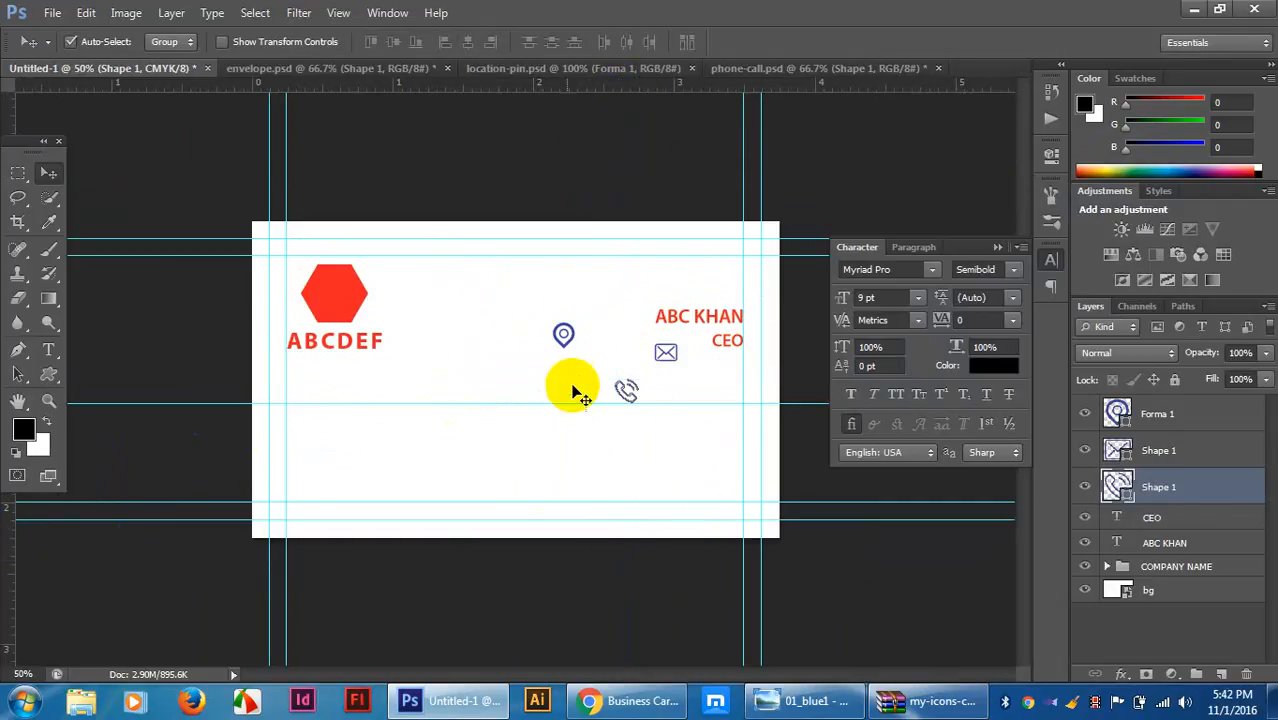
left_click_drag(575, 405, 646, 86)
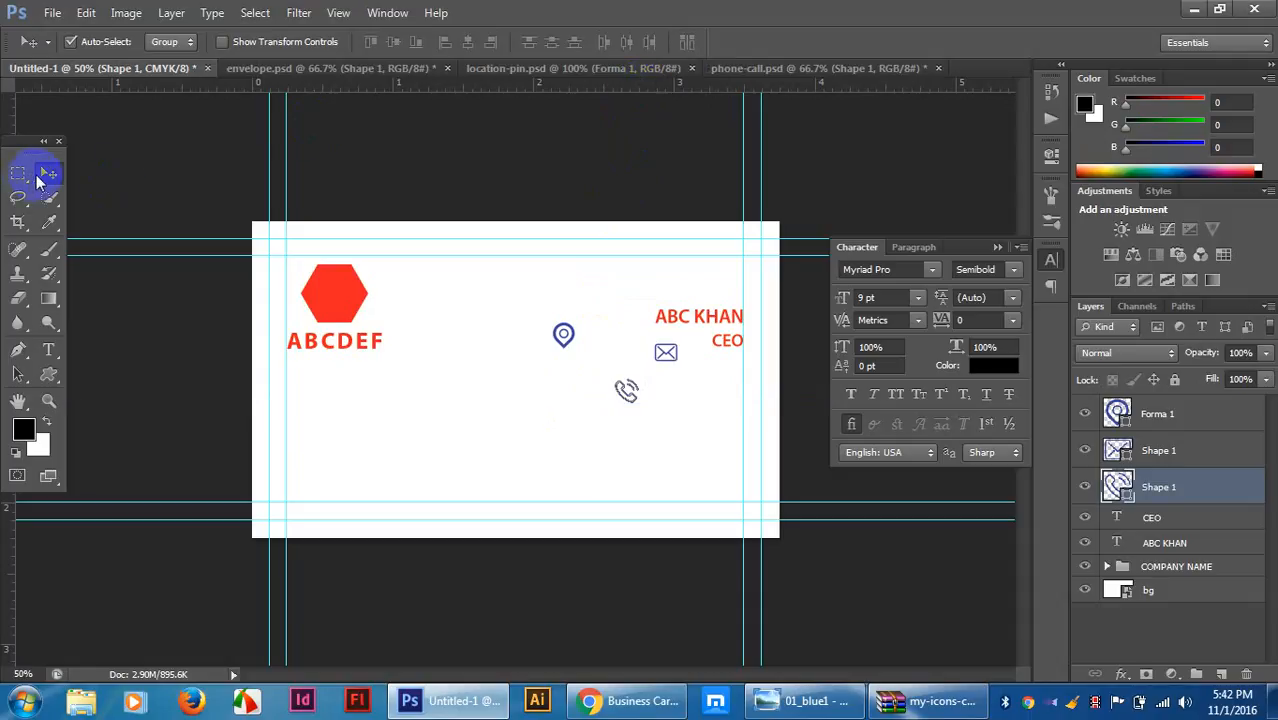
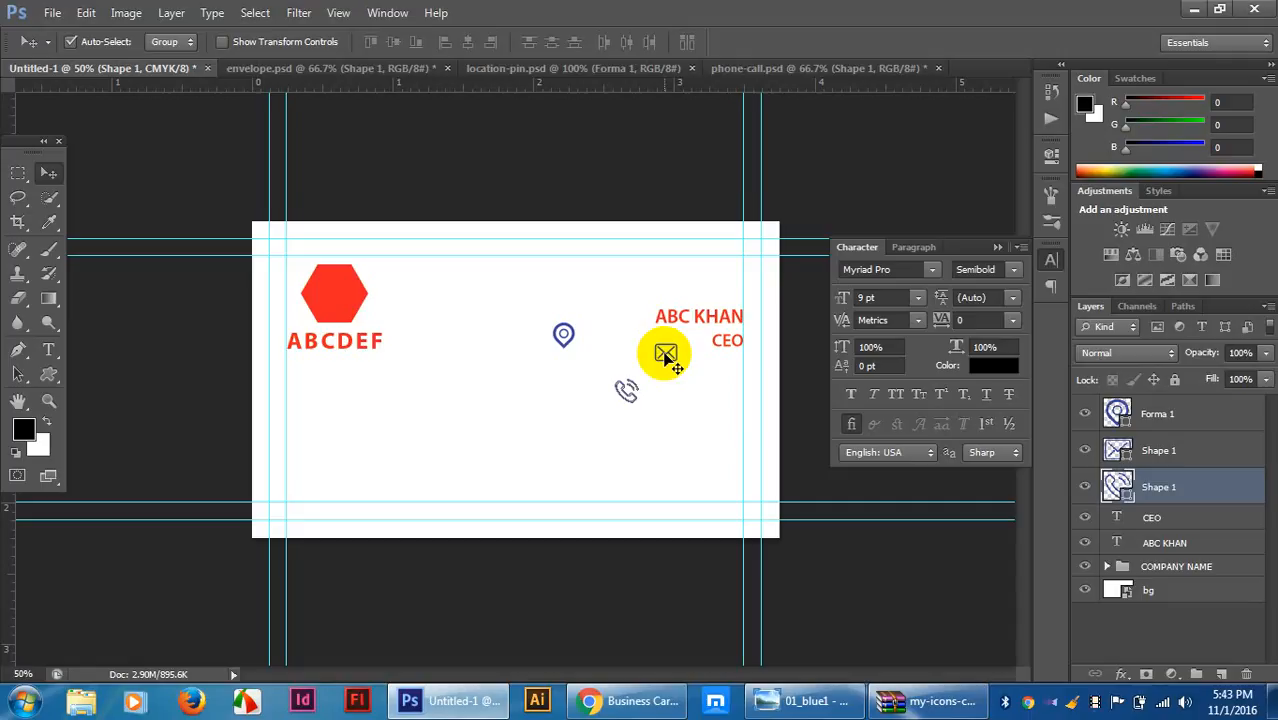
Zoom in and pan the view onto the phone, envelope and location-pin icons.
scroll(681, 414, "up", 2)
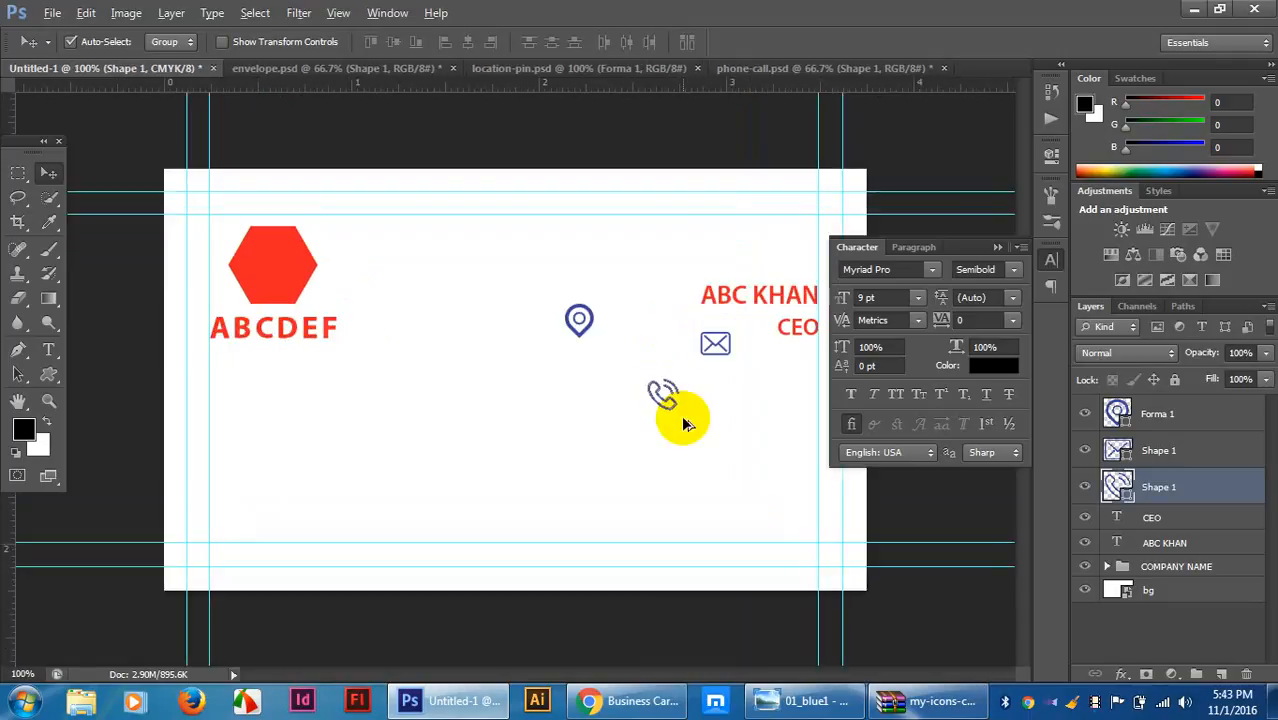
left_click_drag(672, 474, 443, 422)
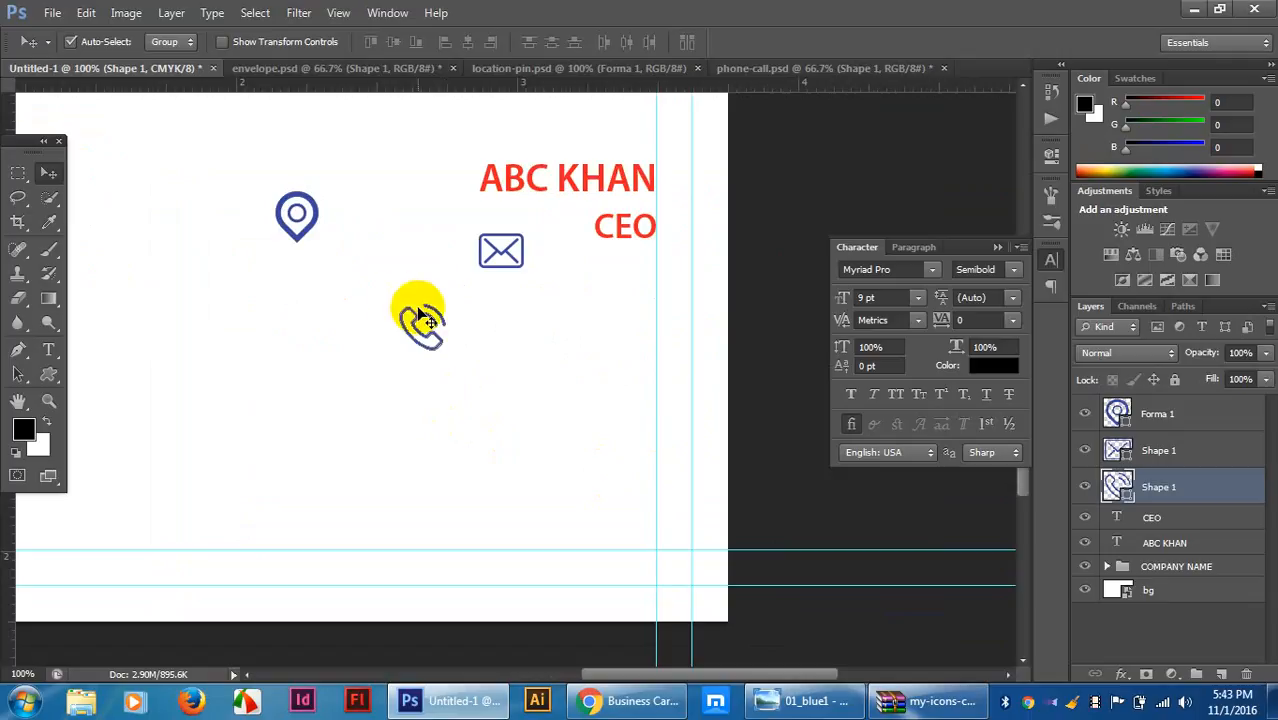
Fill the phone, envelope and pin icons with red #ed2024 sampled from the ABC KHAN/CEO text.
double_click(1120, 488)
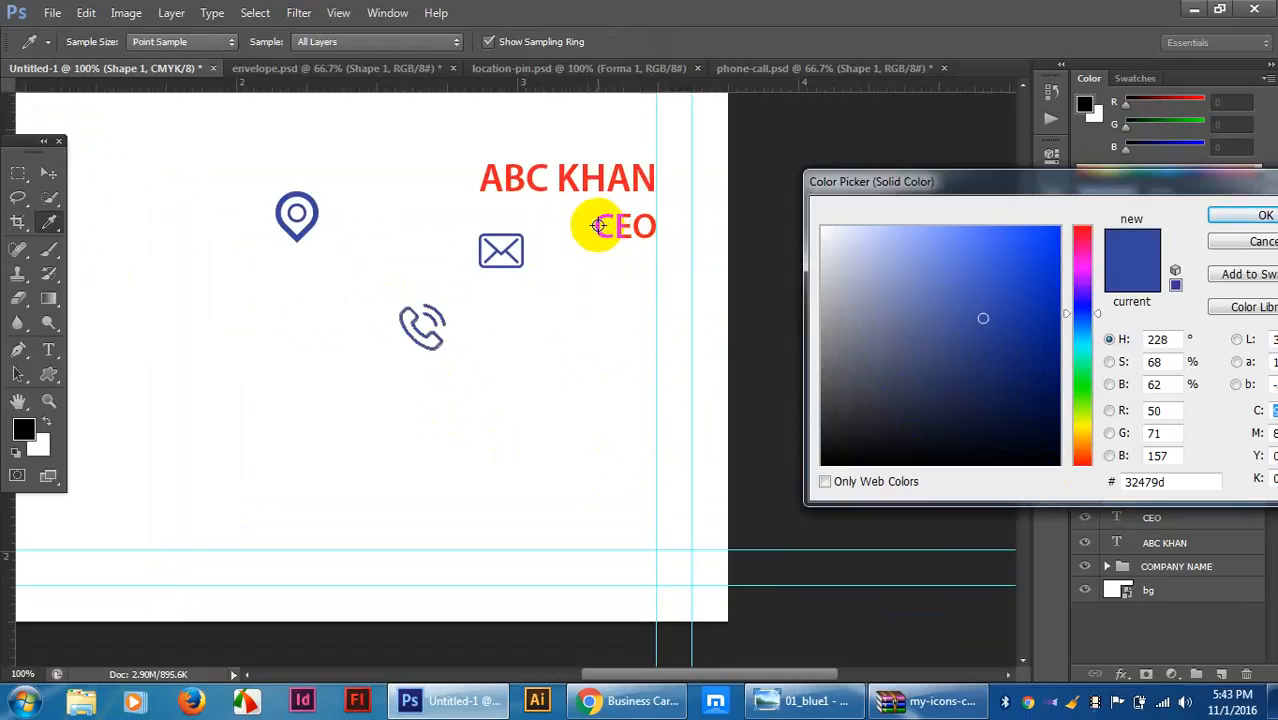
left_click(598, 225)
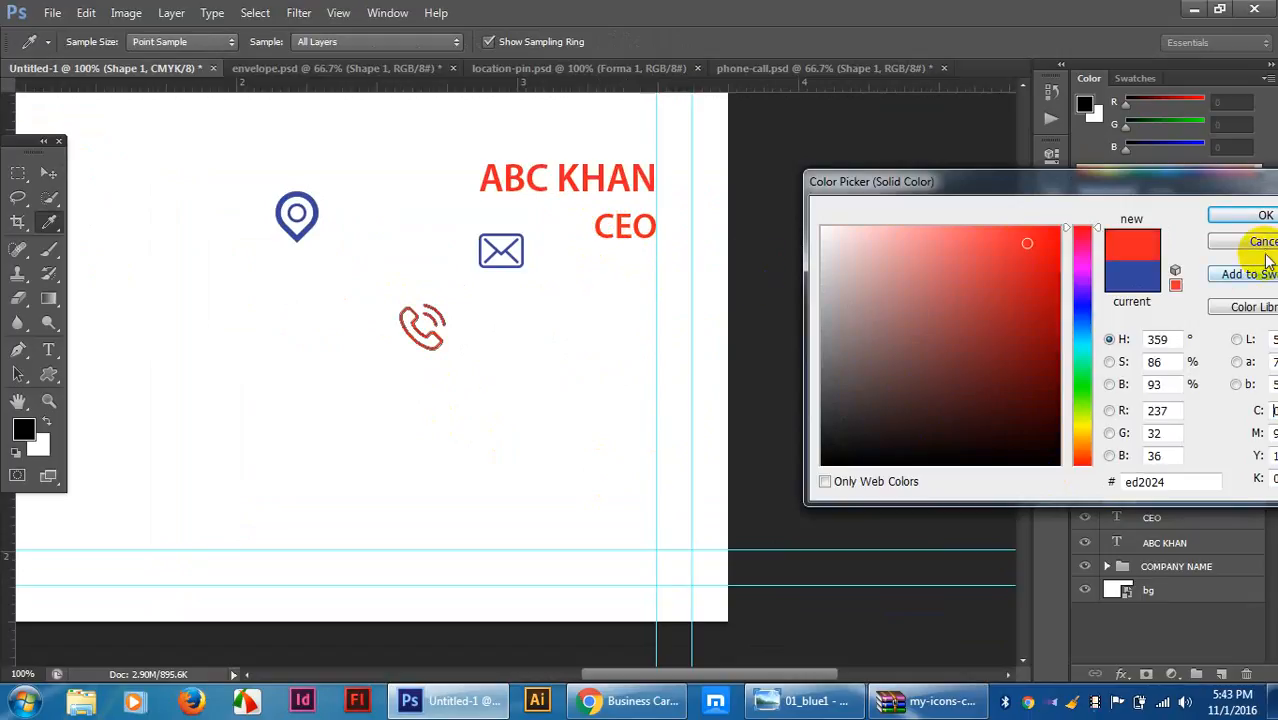
left_click(1250, 218)
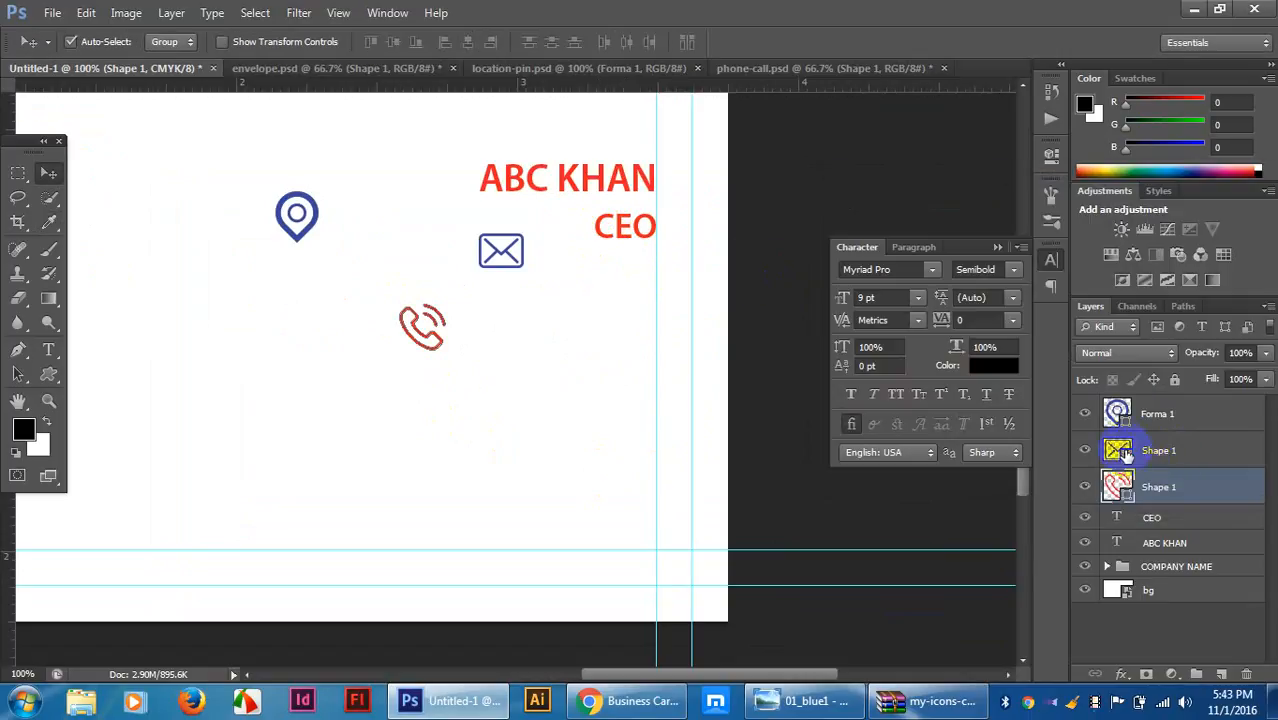
double_click(1120, 451)
left_click(509, 178)
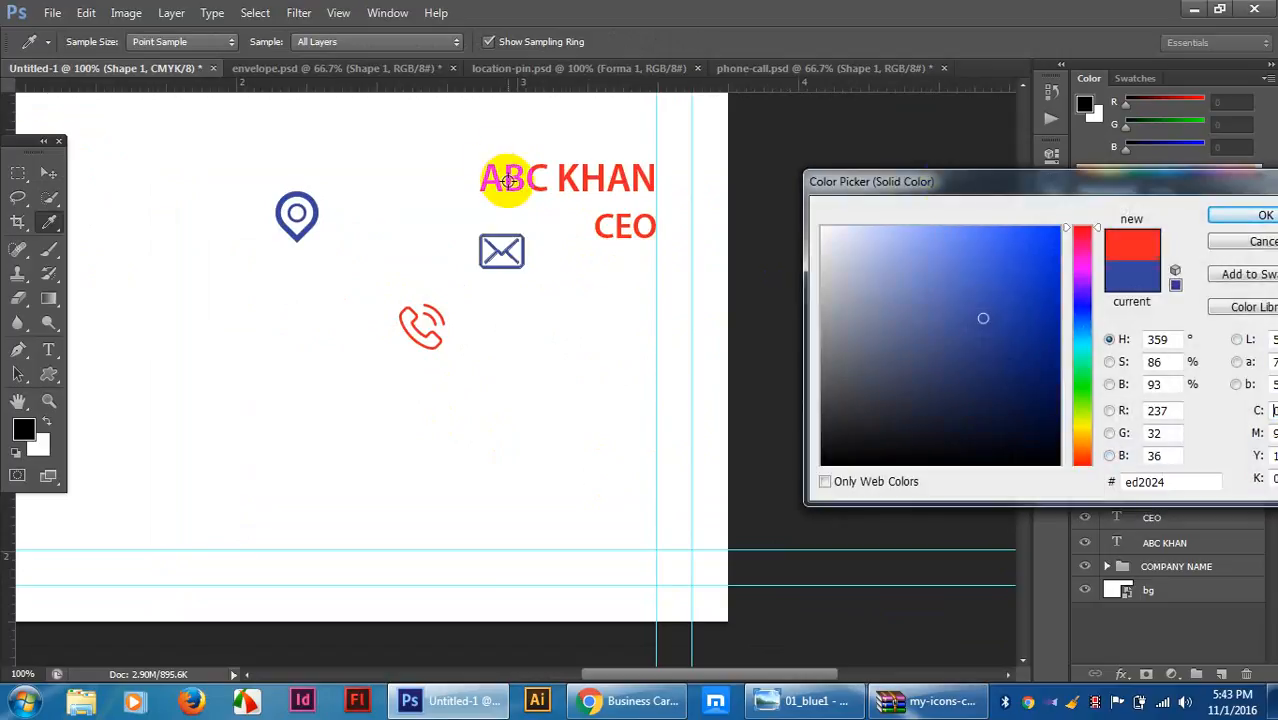
left_click(1252, 216)
double_click(1122, 410)
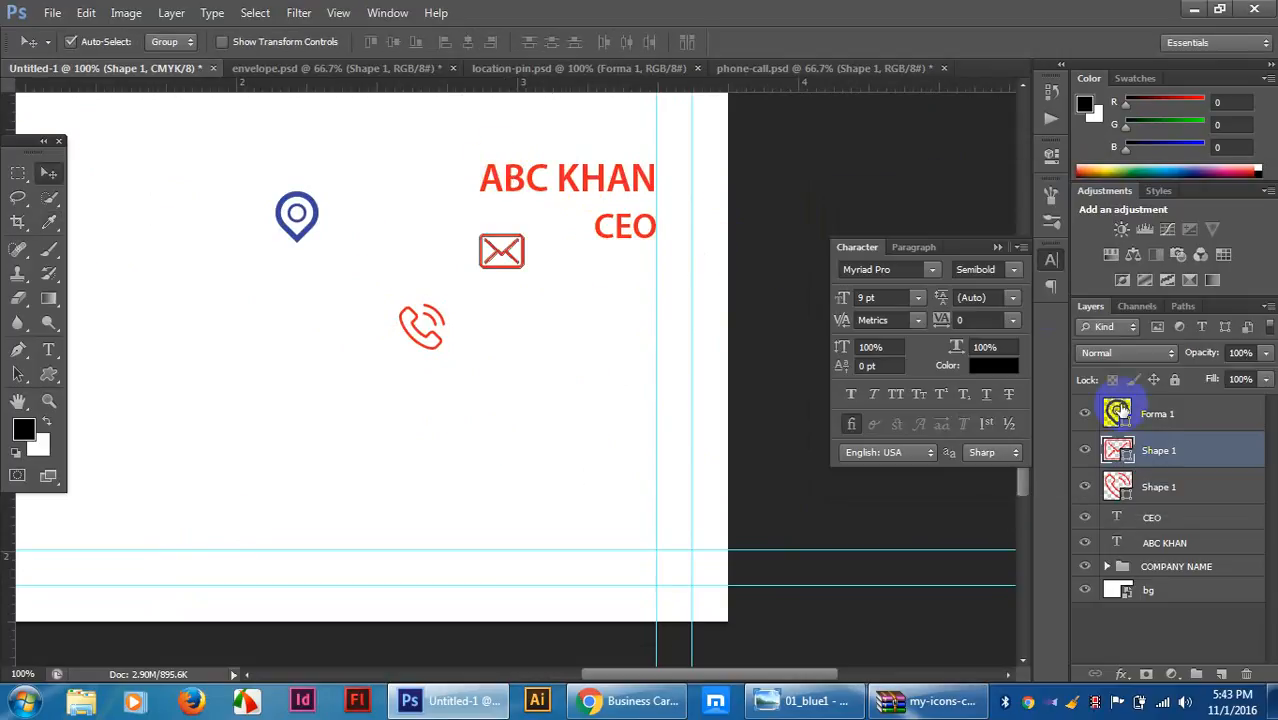
left_click(598, 178)
left_click(1232, 275)
left_click(1230, 217)
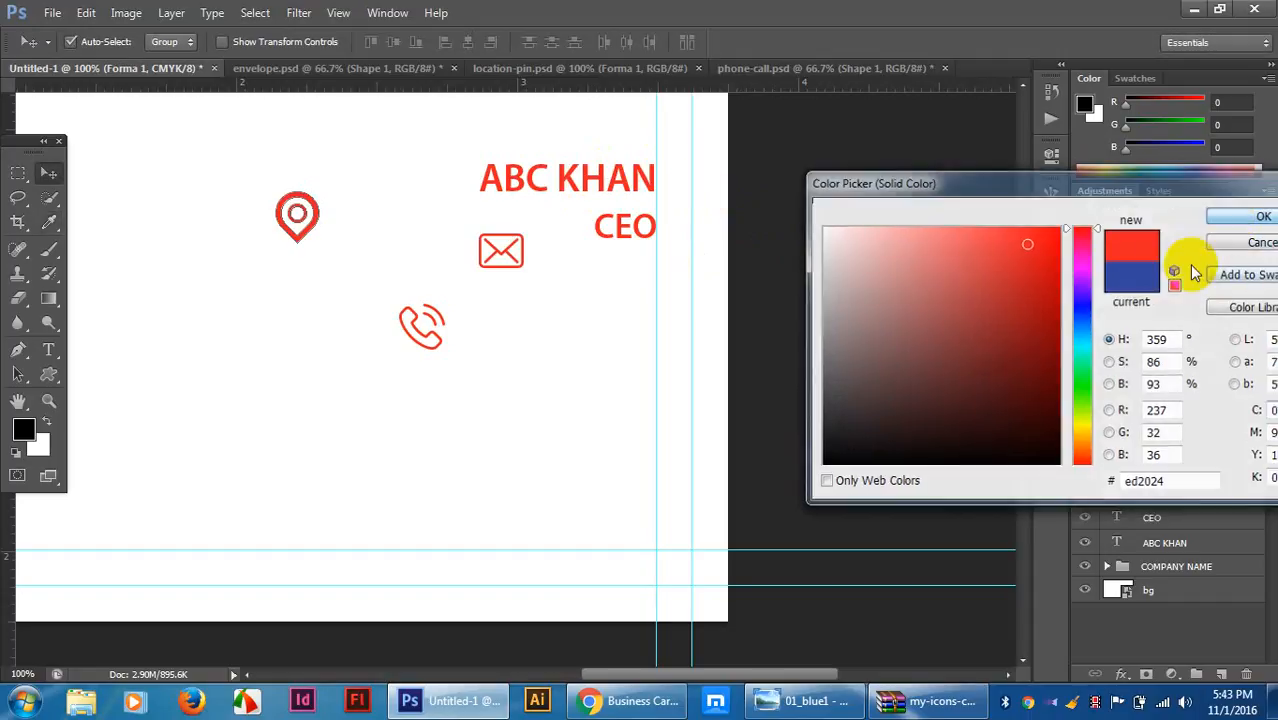
key("ctrl+minus")
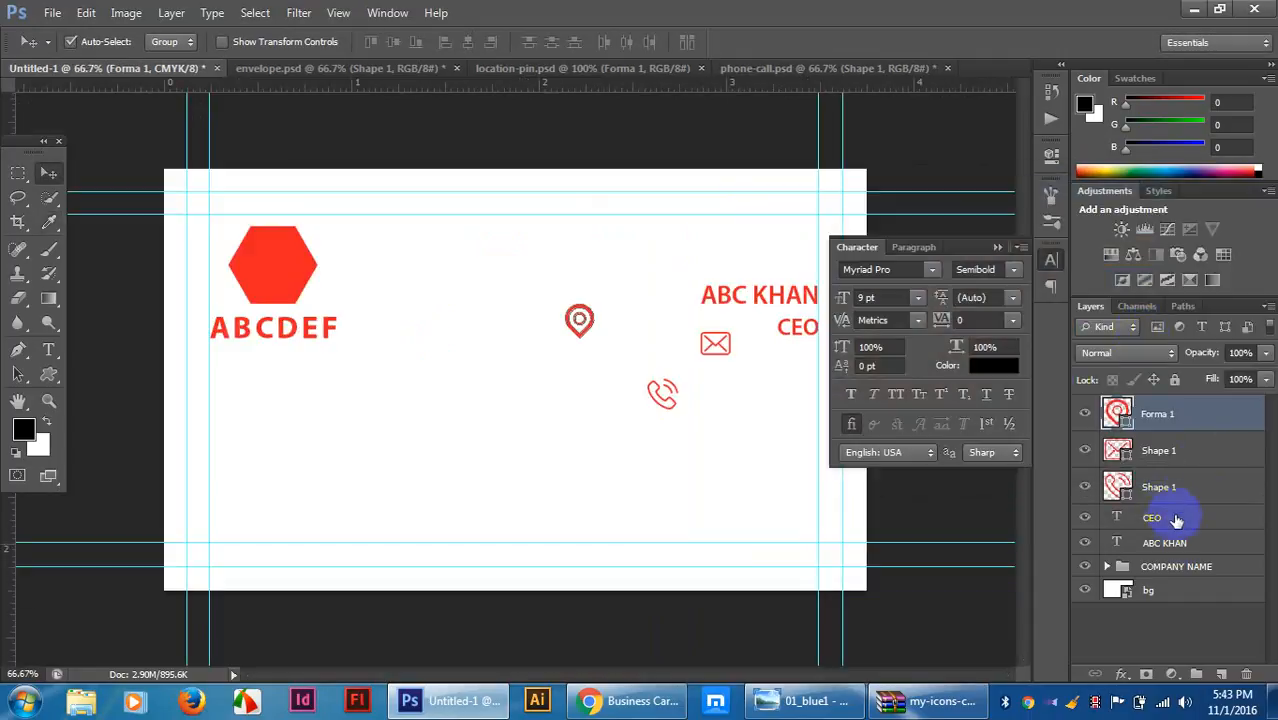
Expand the COMPANY NAME group and select the ABCDEF text for editing.
left_click(1188, 568)
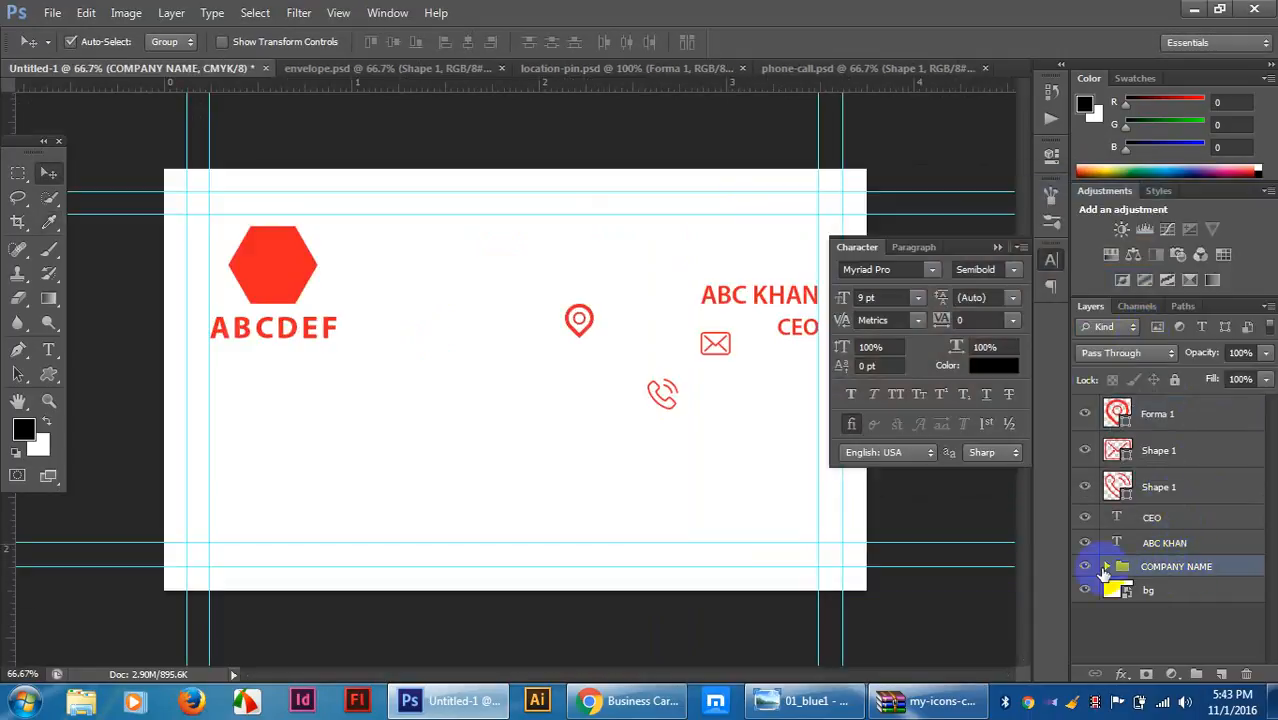
left_click(1107, 566)
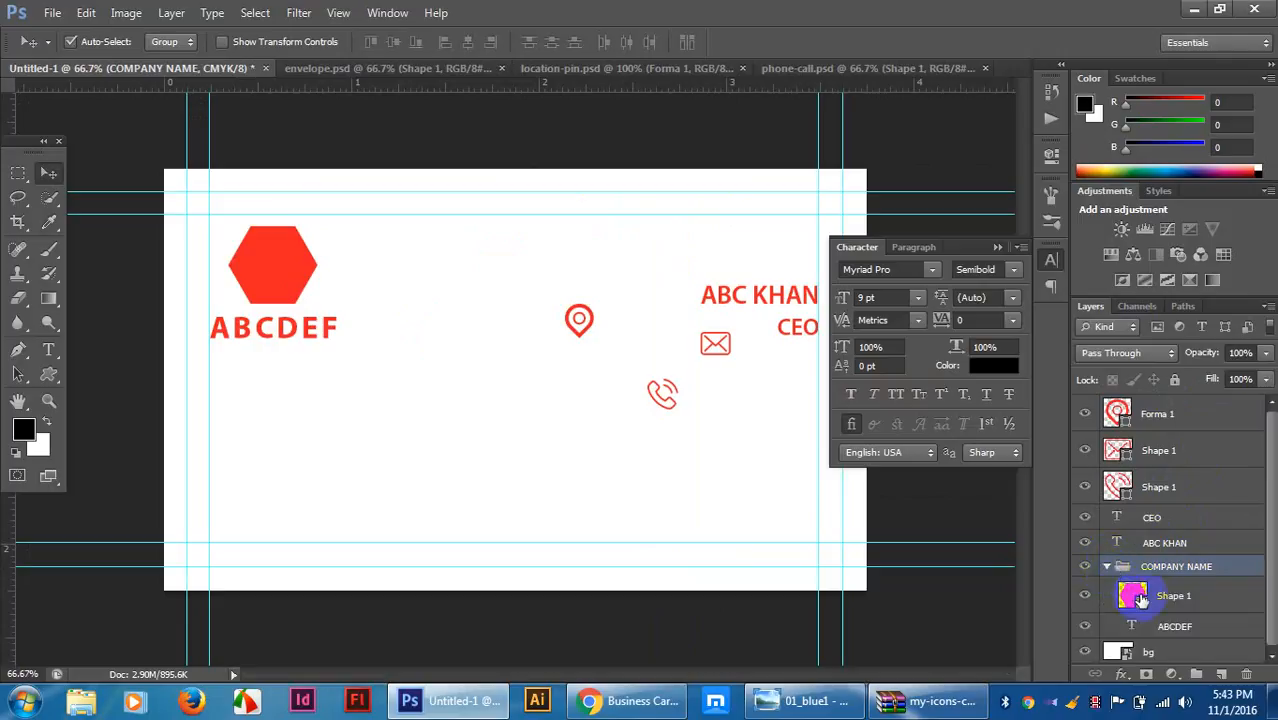
left_click(1137, 628)
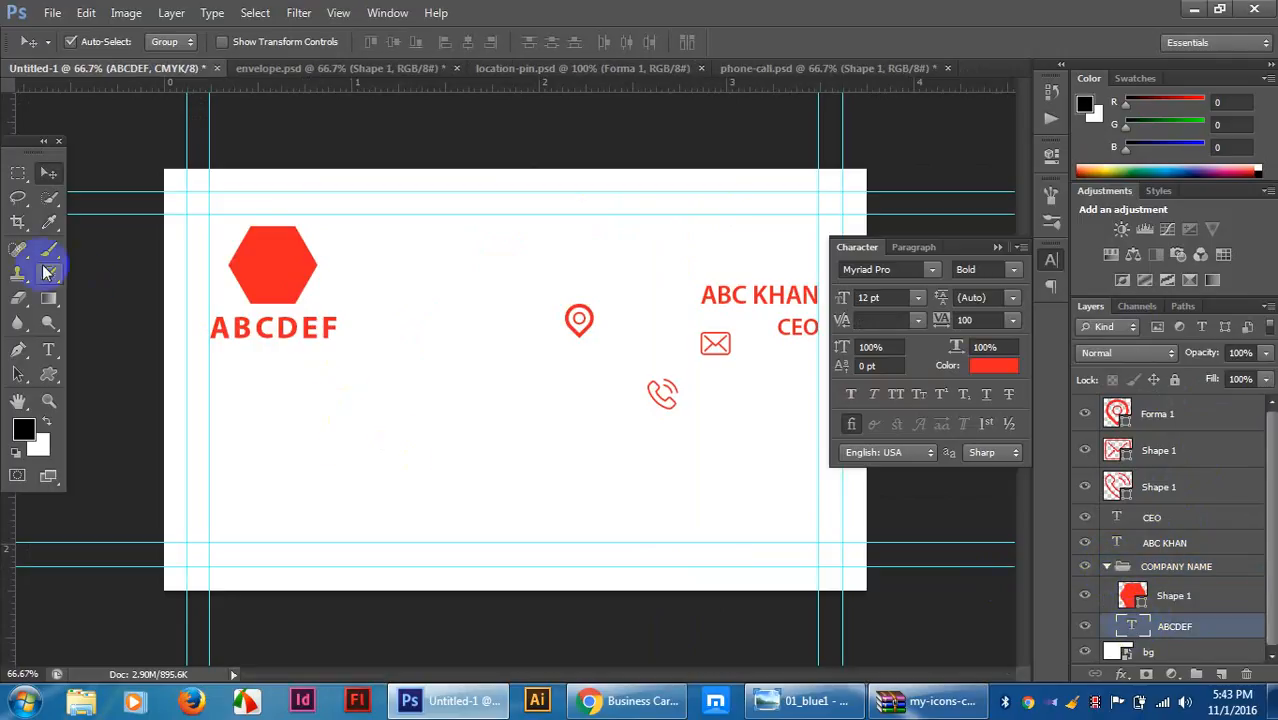
left_click(55, 352)
left_click_drag(224, 326, 365, 316)
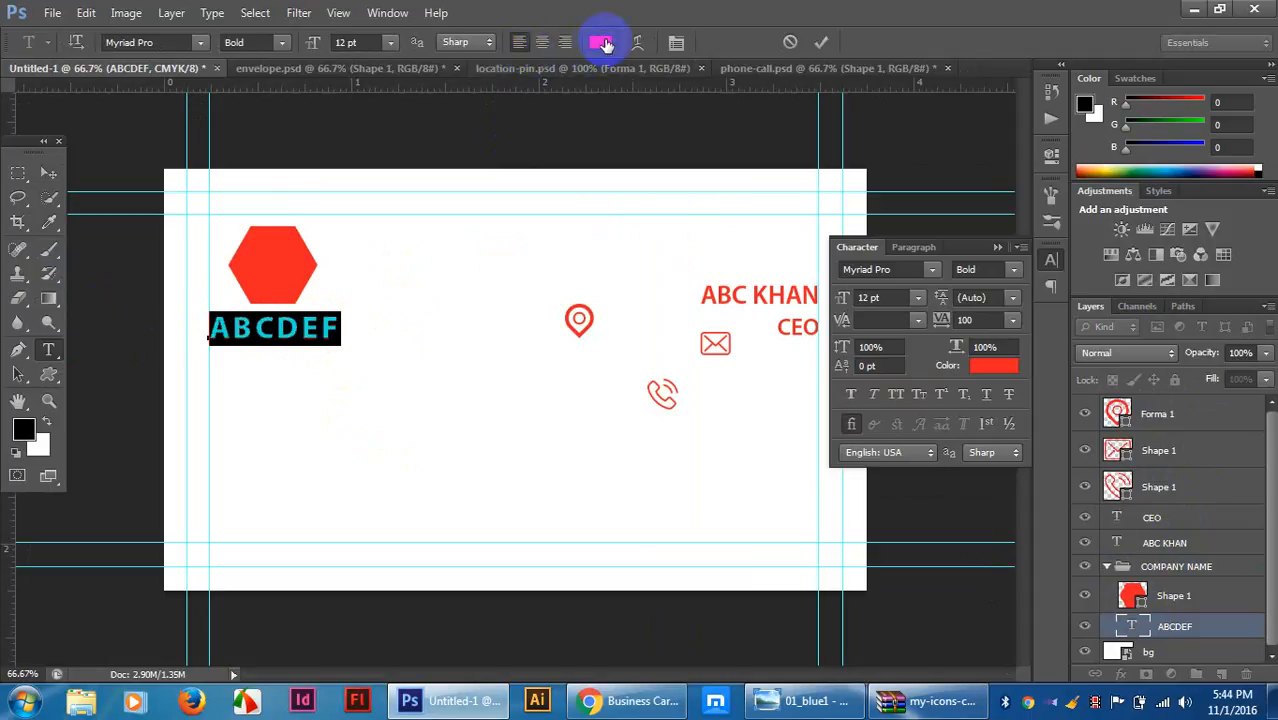
Change the ABCDEF text colour to blue #0093fa and commit it.
left_click(600, 42)
left_click_drag(1082, 312, 1088, 346)
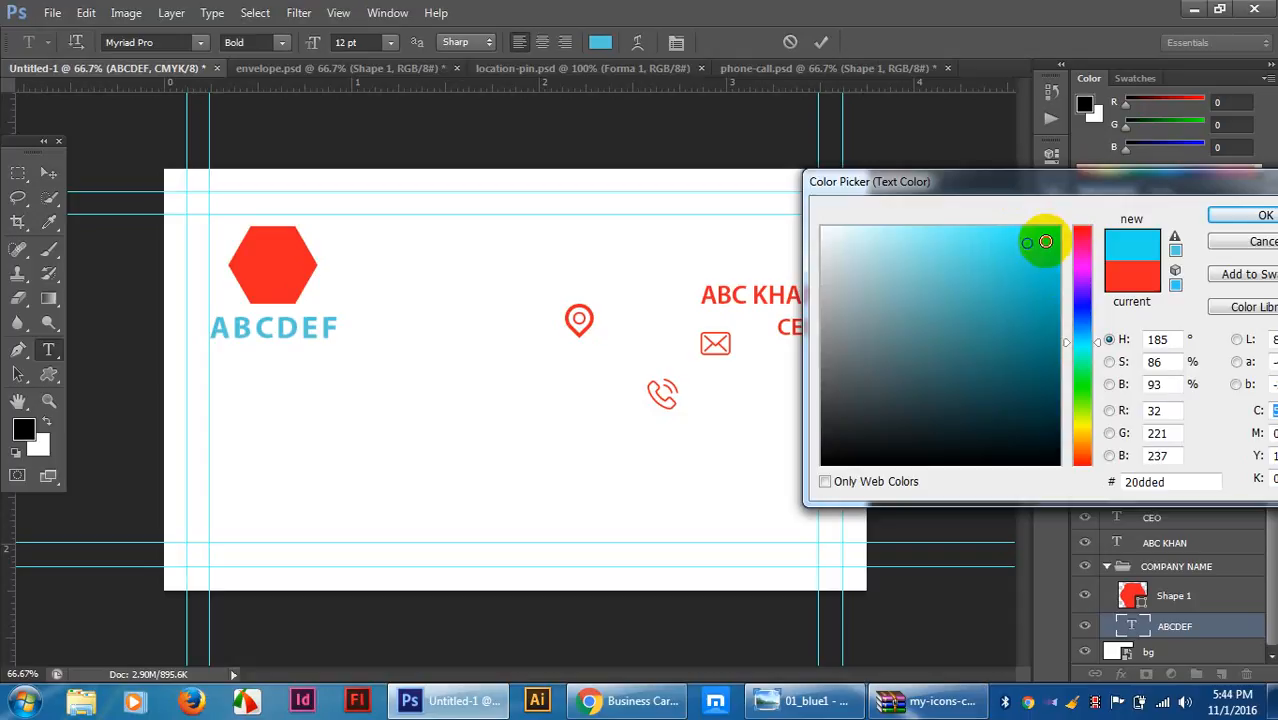
left_click_drag(1045, 241, 1064, 228)
mouse_move(1097, 345)
left_mouse_down()
mouse_move(1094, 355)
mouse_move(1093, 330)
left_mouse_up()
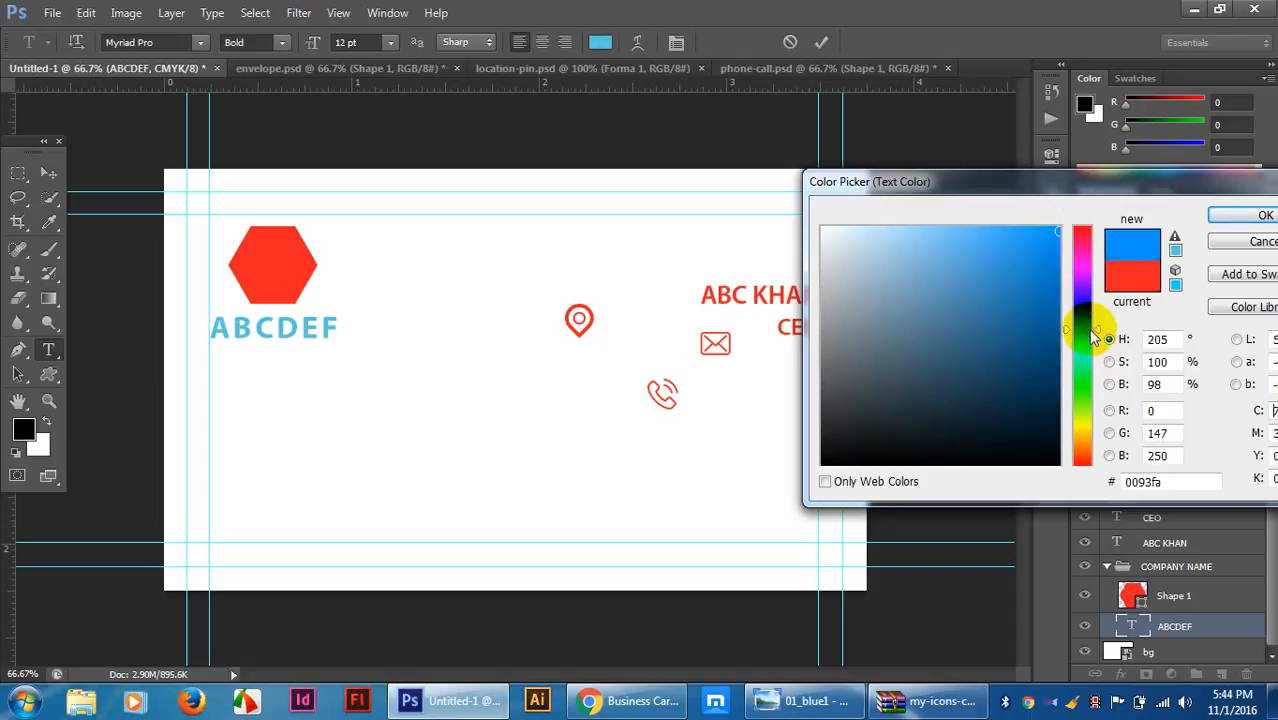
left_click(1236, 218)
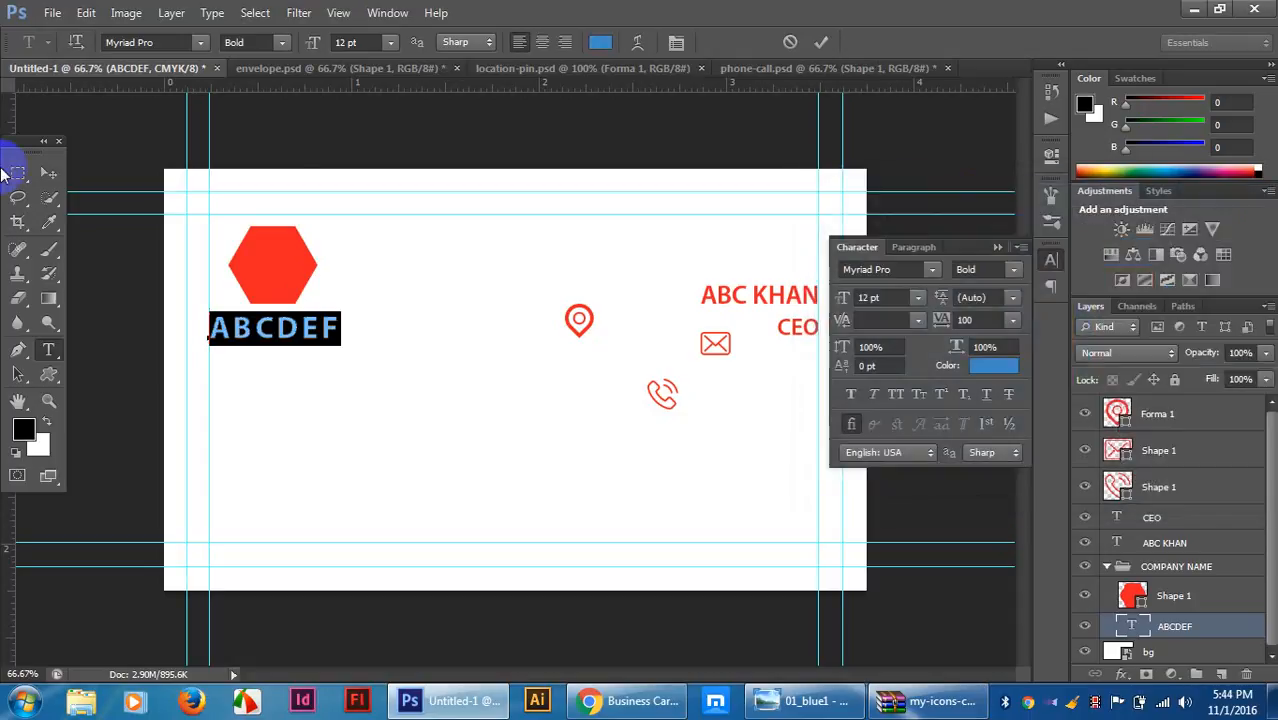
left_click(45, 172)
left_click(355, 175)
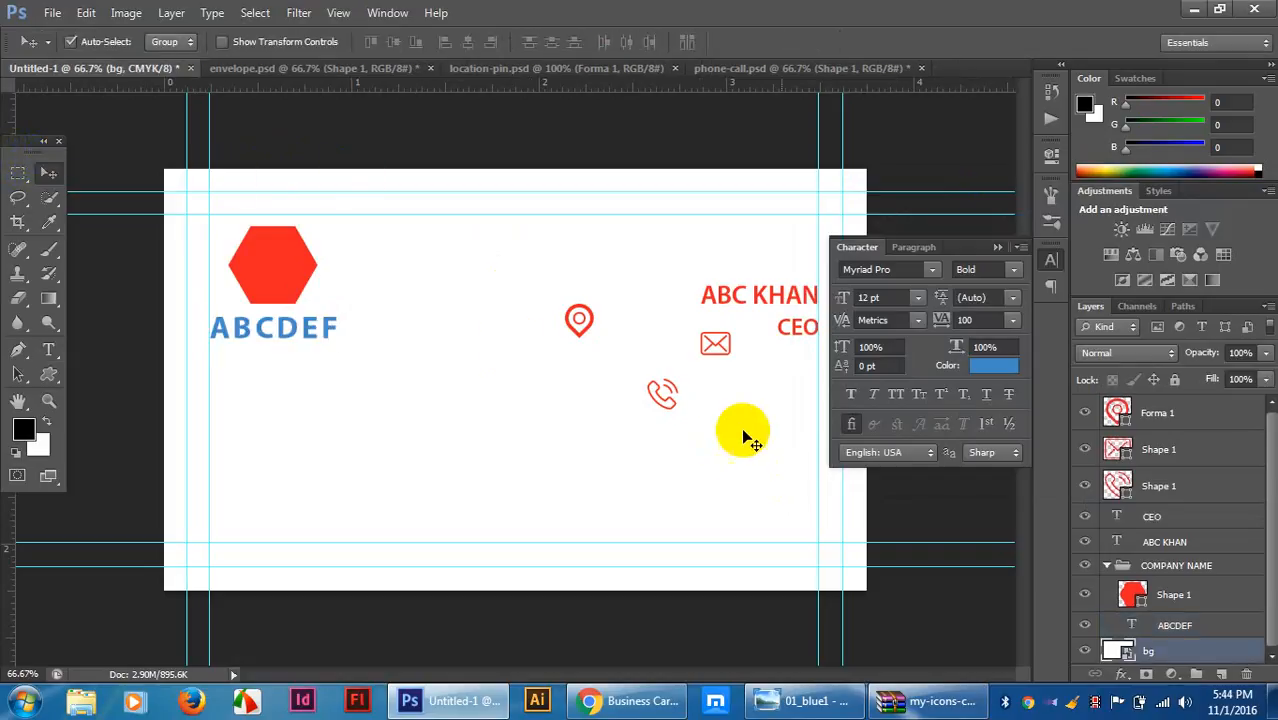
Drag the phone, envelope and pin icons into a vertical column beside the right guide.
key("ctrl+minus")
key("ctrl+minus")
key("ctrl+plus")
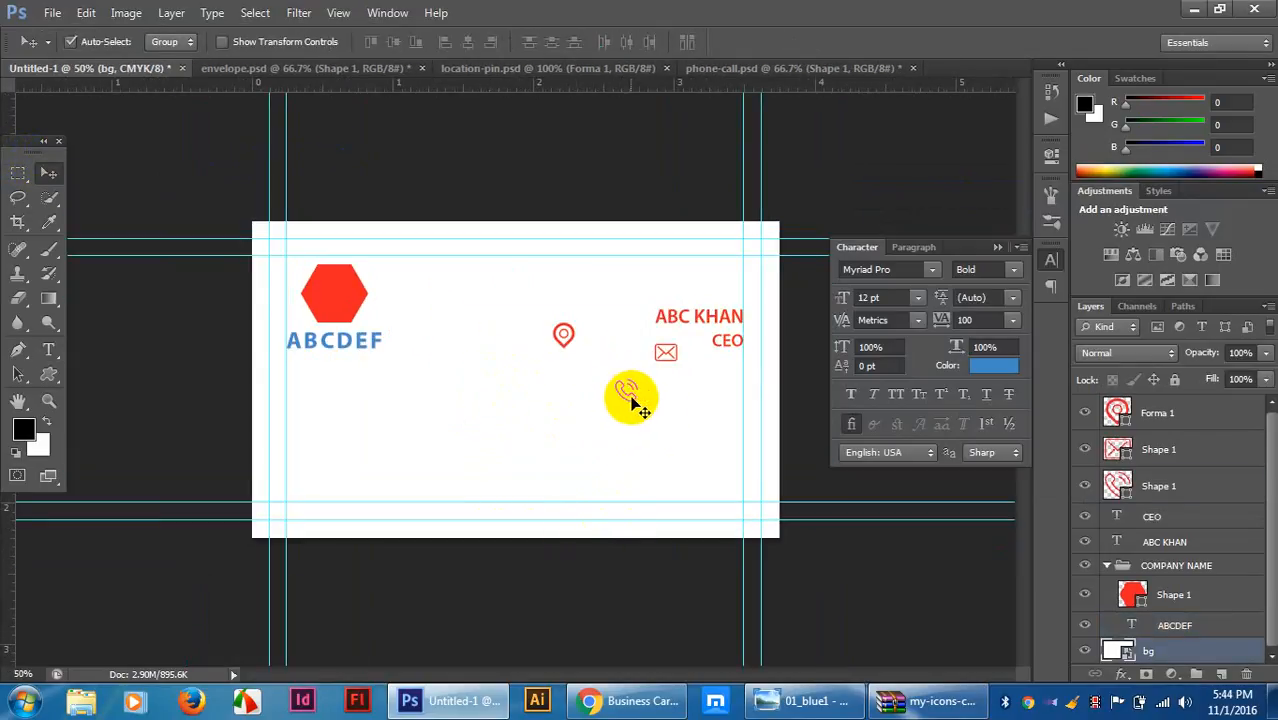
left_click_drag(632, 400, 730, 417)
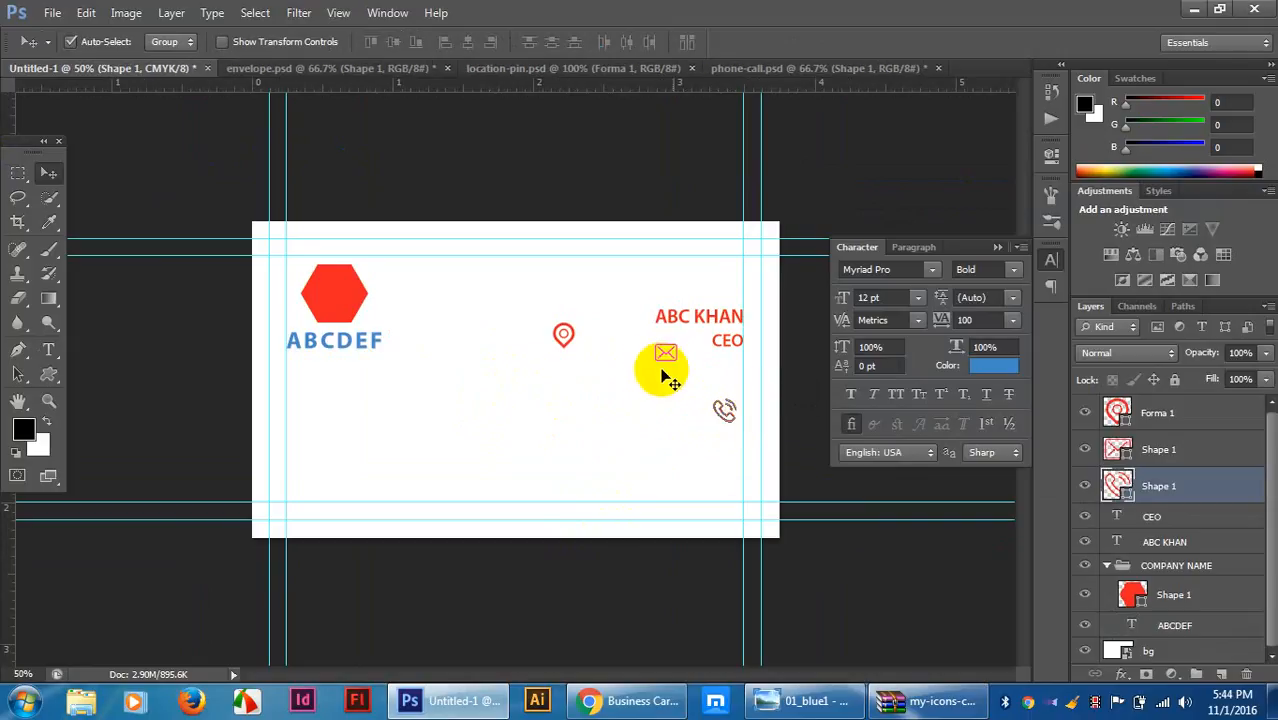
left_click_drag(665, 356, 726, 462)
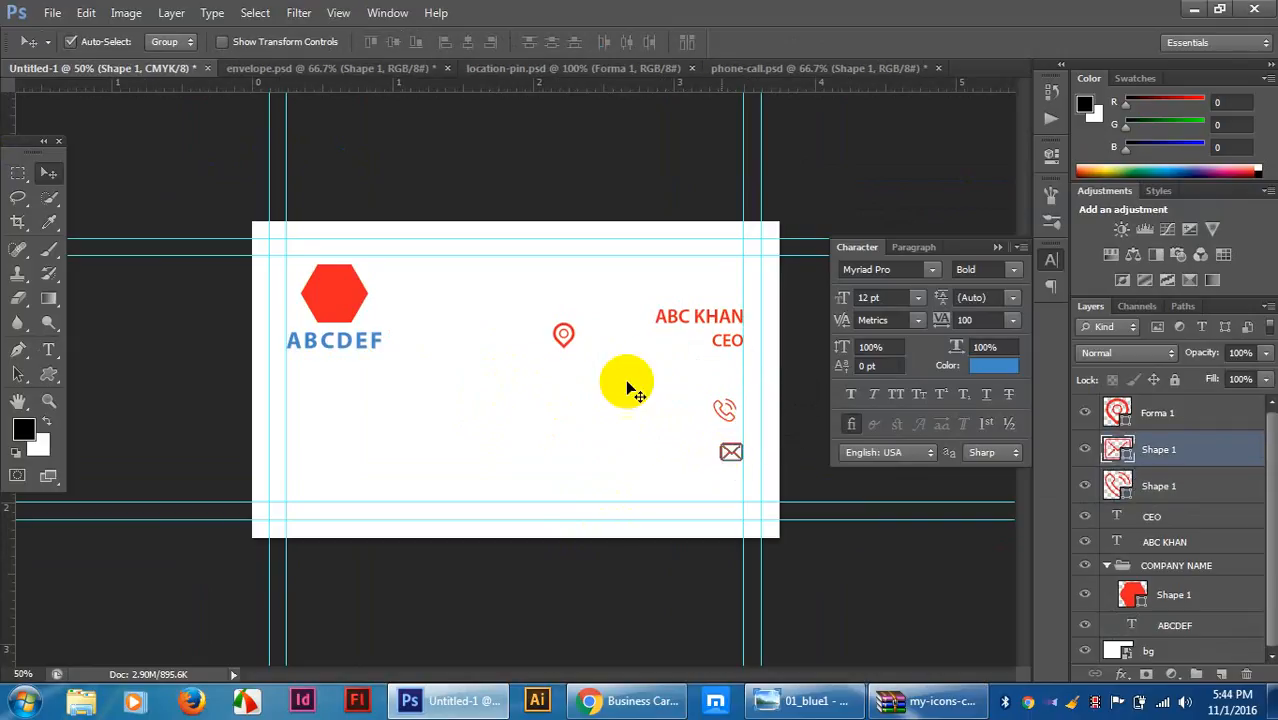
left_click_drag(562, 337, 740, 496)
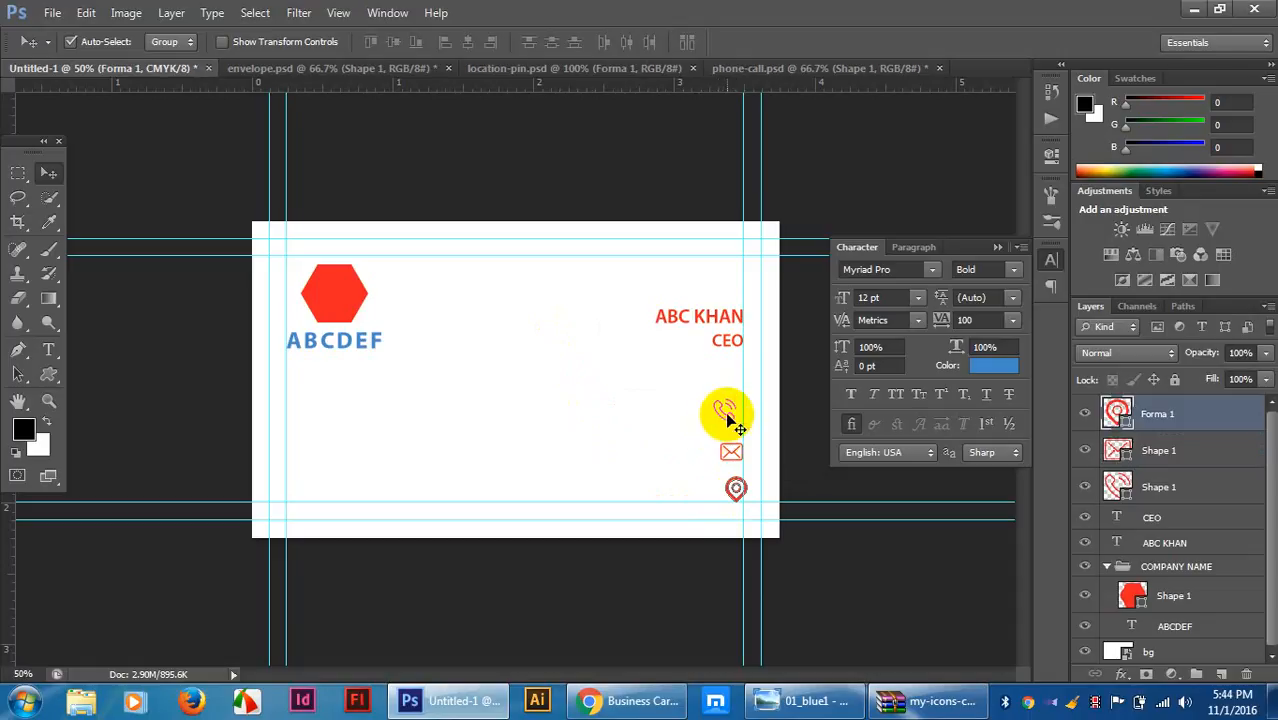
left_click_drag(736, 424, 731, 398)
mouse_move(743, 457)
left_mouse_down()
mouse_move(745, 468)
mouse_move(731, 440)
left_mouse_up()
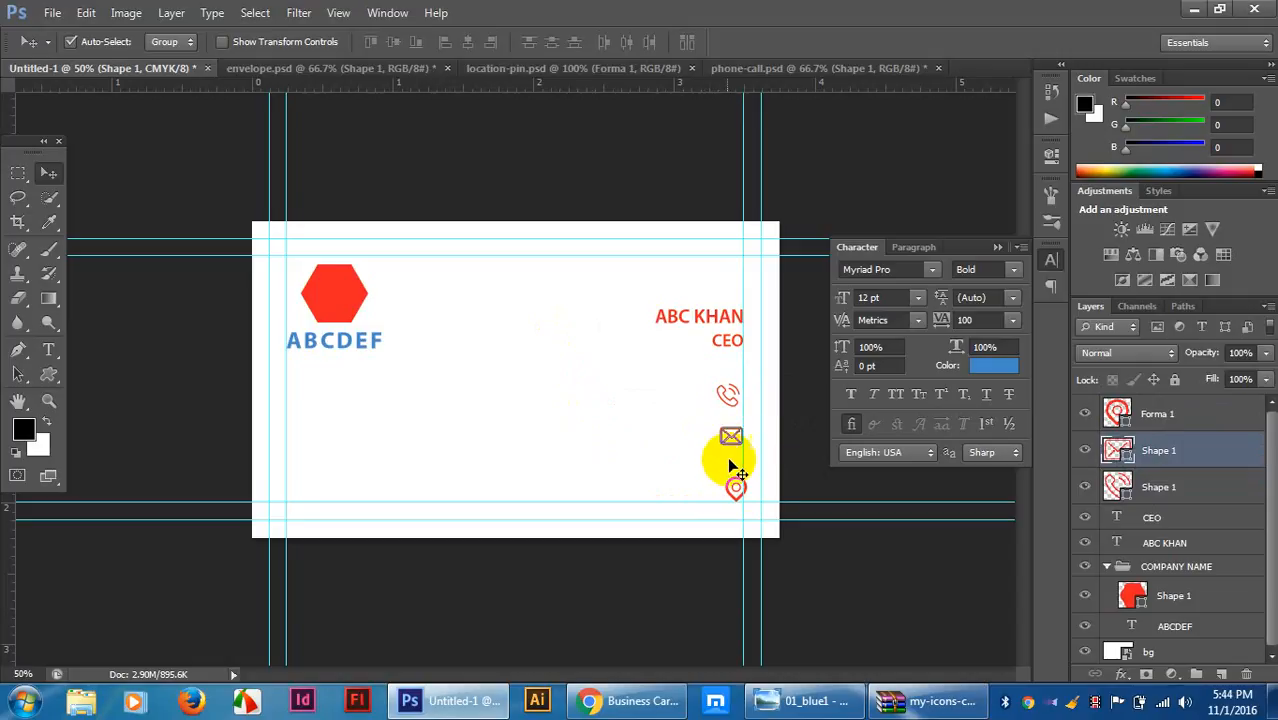
left_click_drag(735, 489, 735, 482)
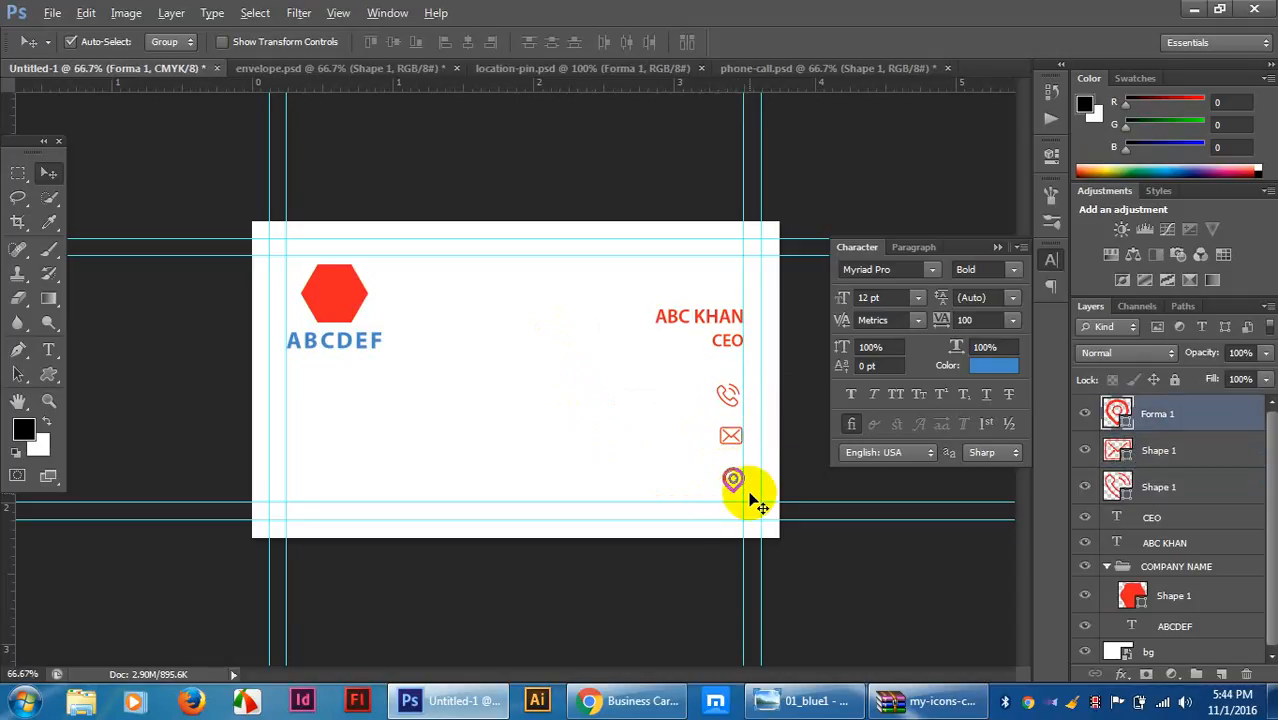
Align the right edges of the three icon layers, then deselect them.
key("ctrl+plus")
left_click(1160, 487, "shift")
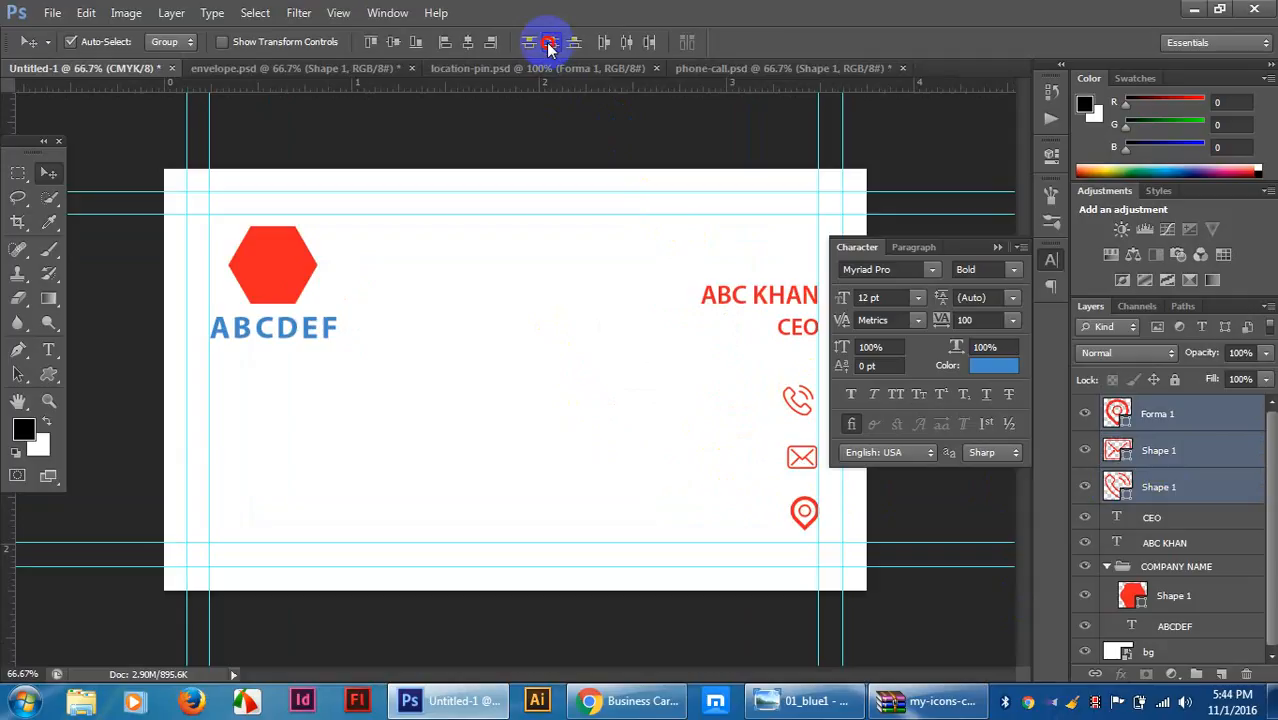
left_click(495, 42)
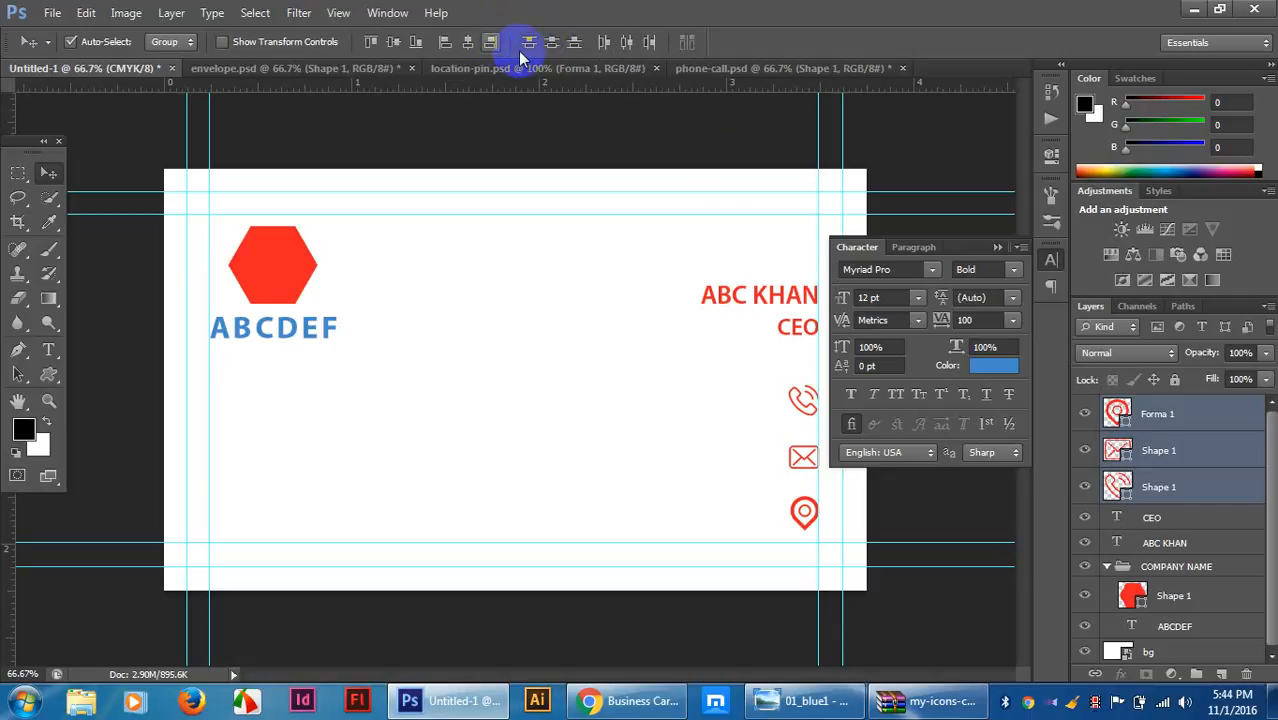
left_click(883, 152)
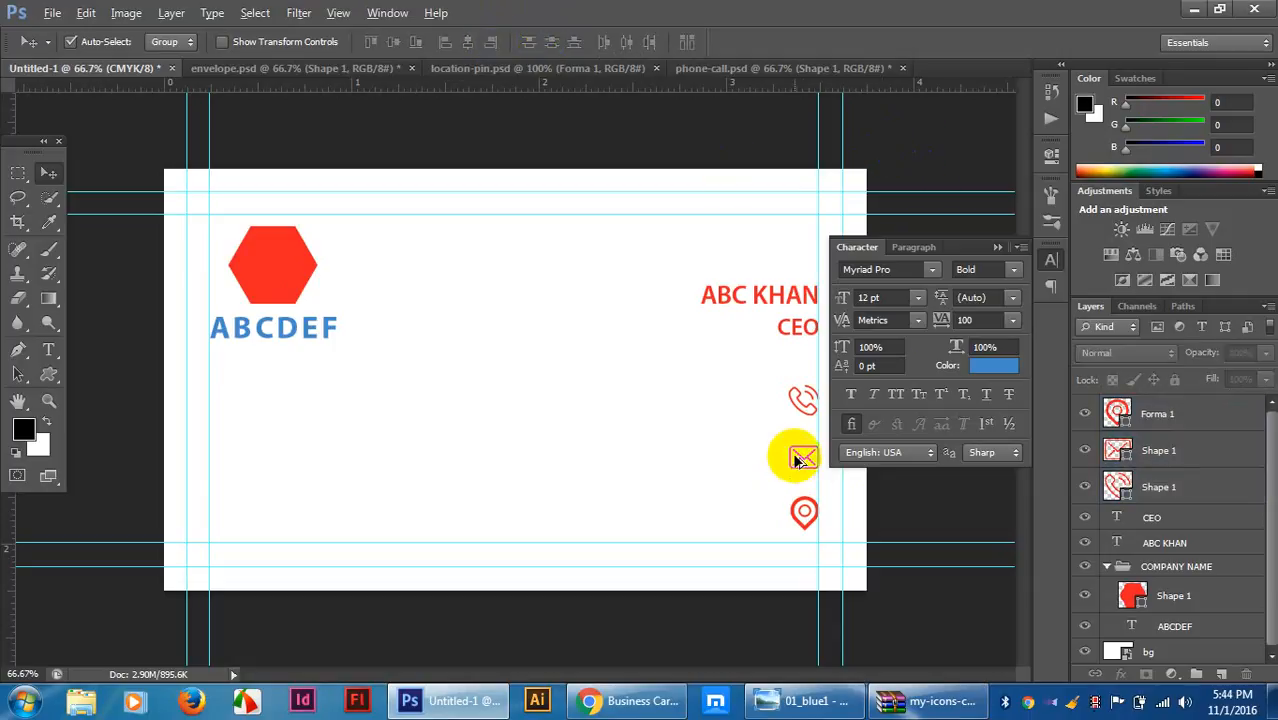
scroll(806, 420, "up", 1)
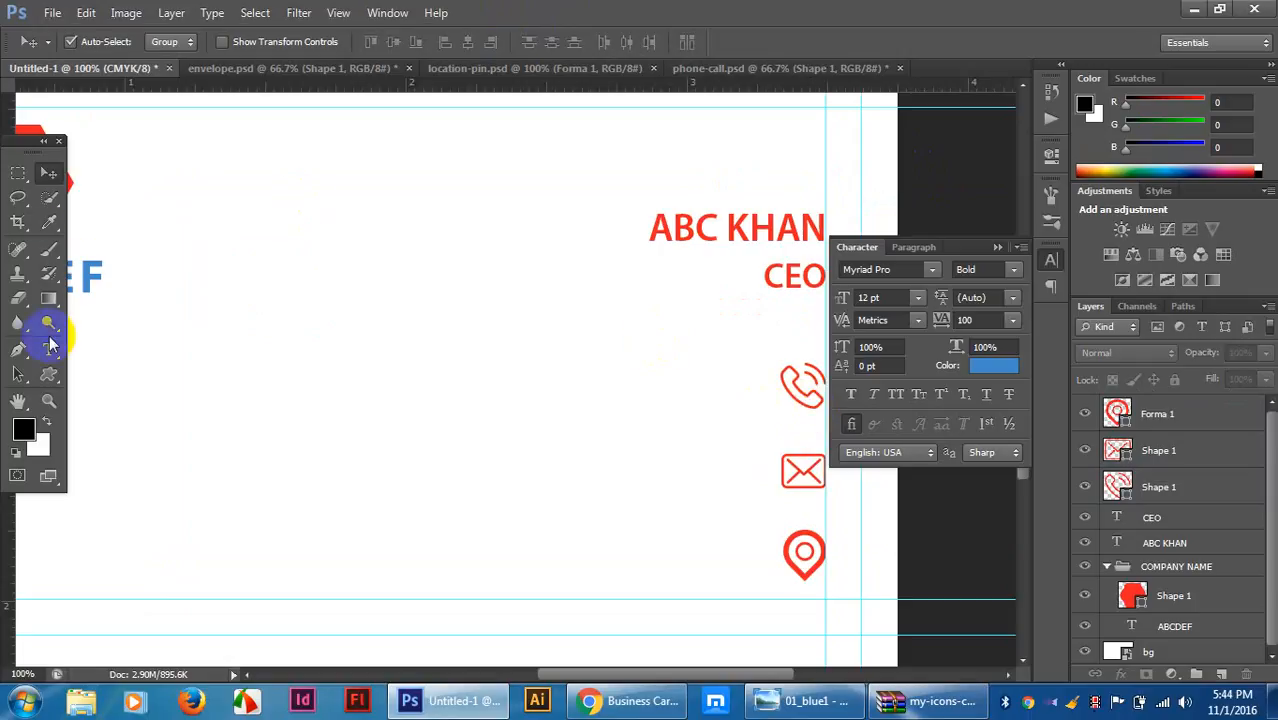
Add a phone number text line on the card.
left_click(47, 370)
left_click(48, 350)
left_click(265, 372)
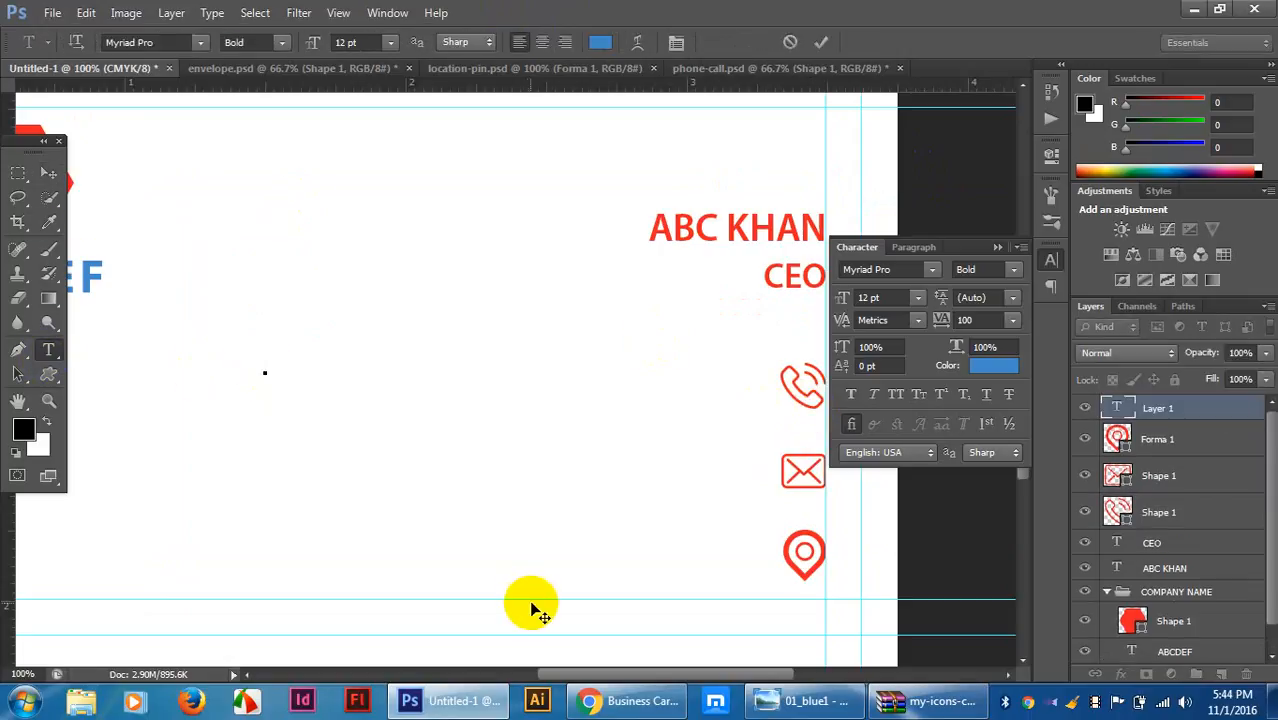
type("0123")
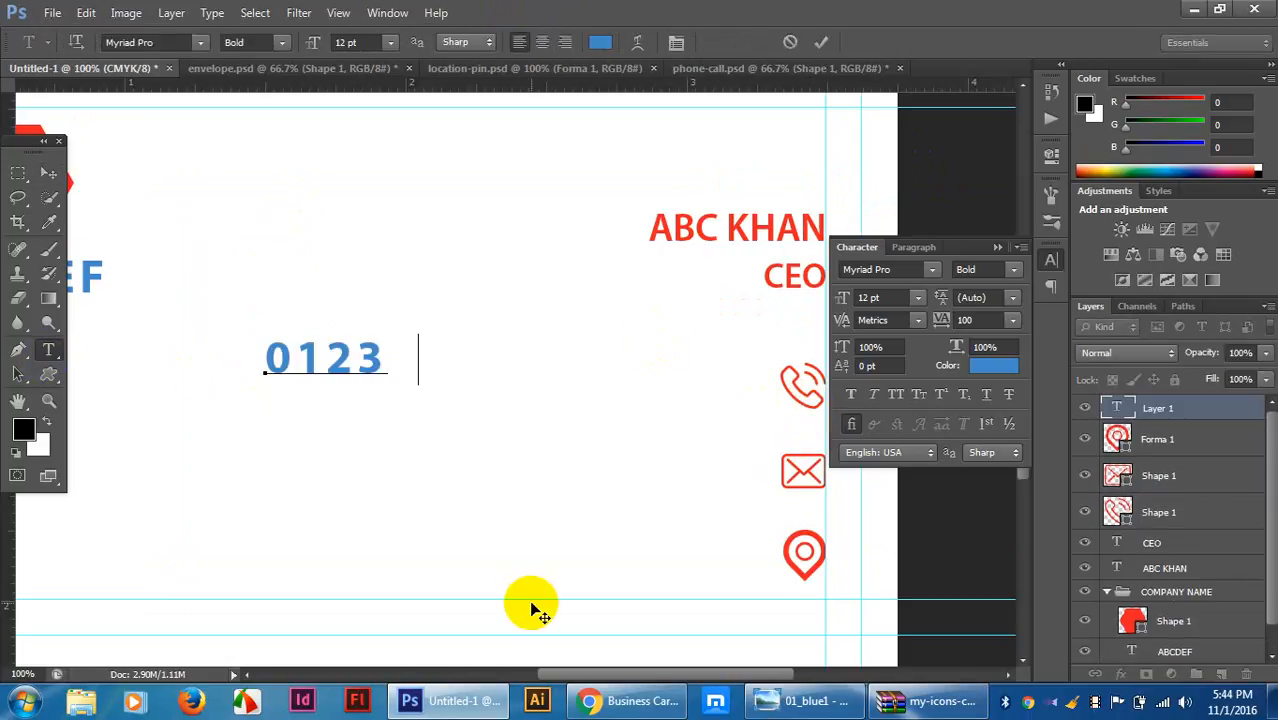
type("456789")
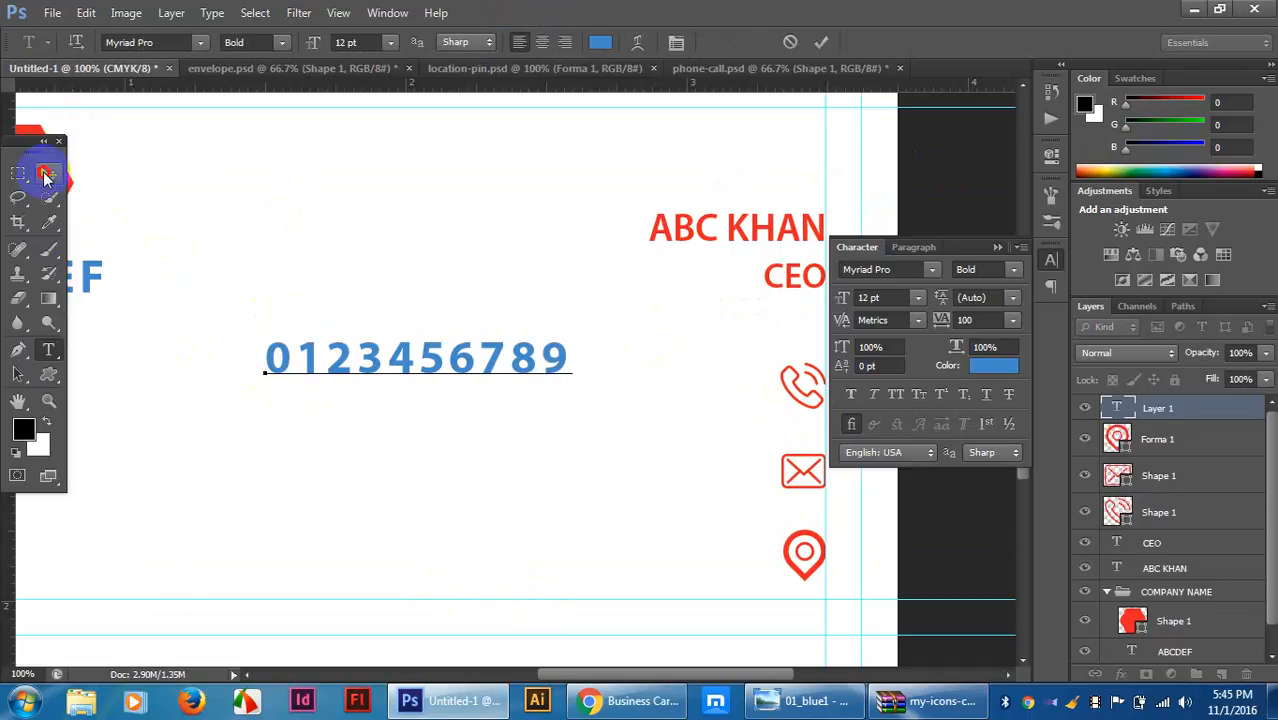
left_click(45, 174)
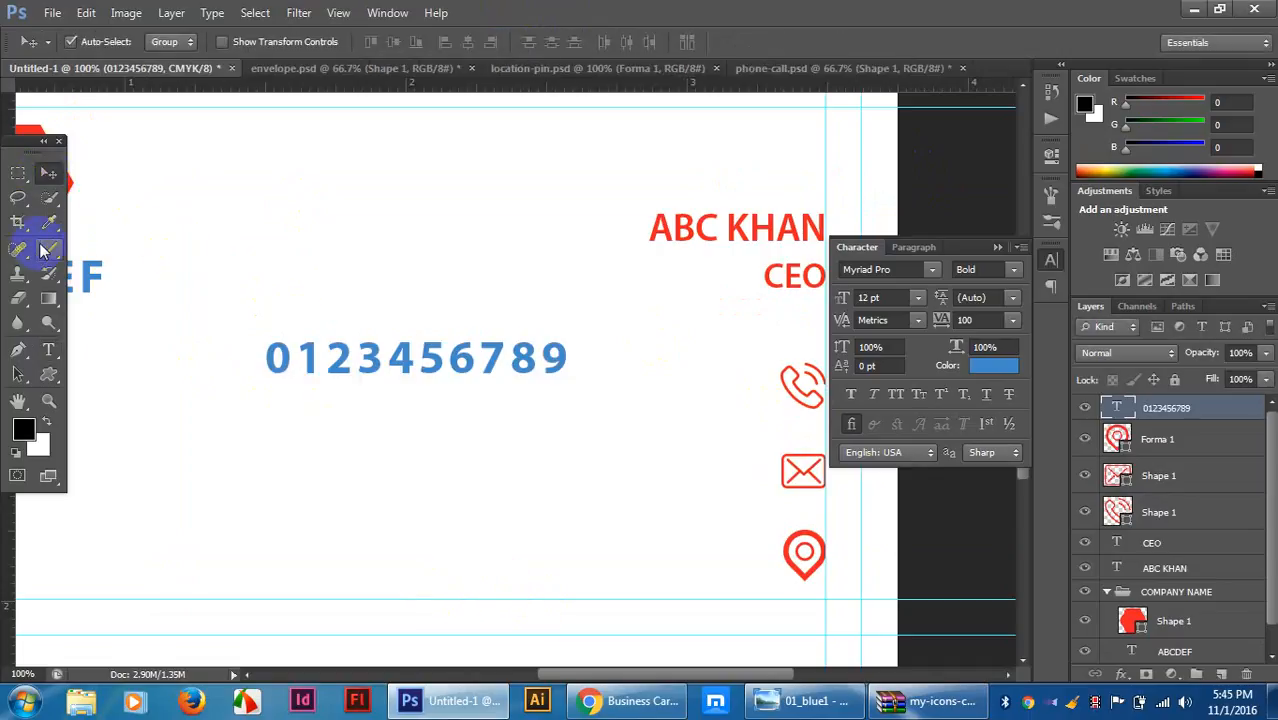
Add an e-mail address line and a street address line beneath the phone number.
left_click(48, 349)
left_click(291, 481)
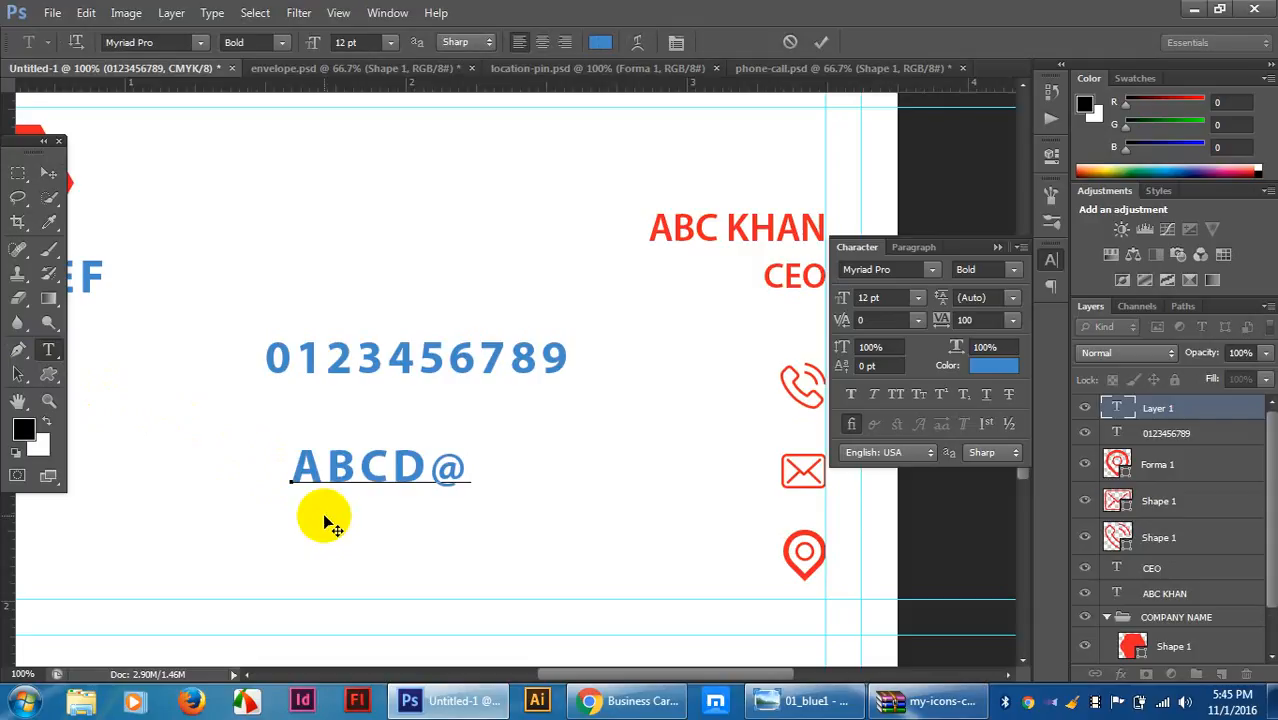
type("ABCD@GMAIL.COM")
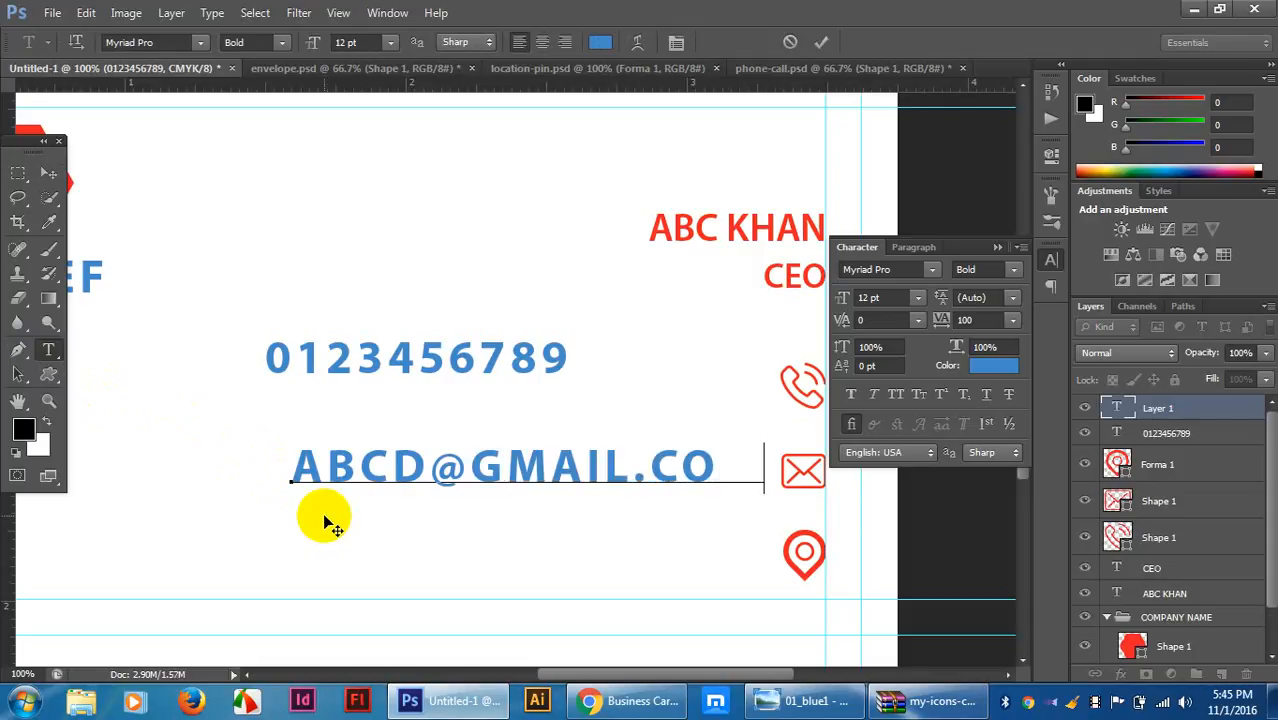
left_click(50, 178)
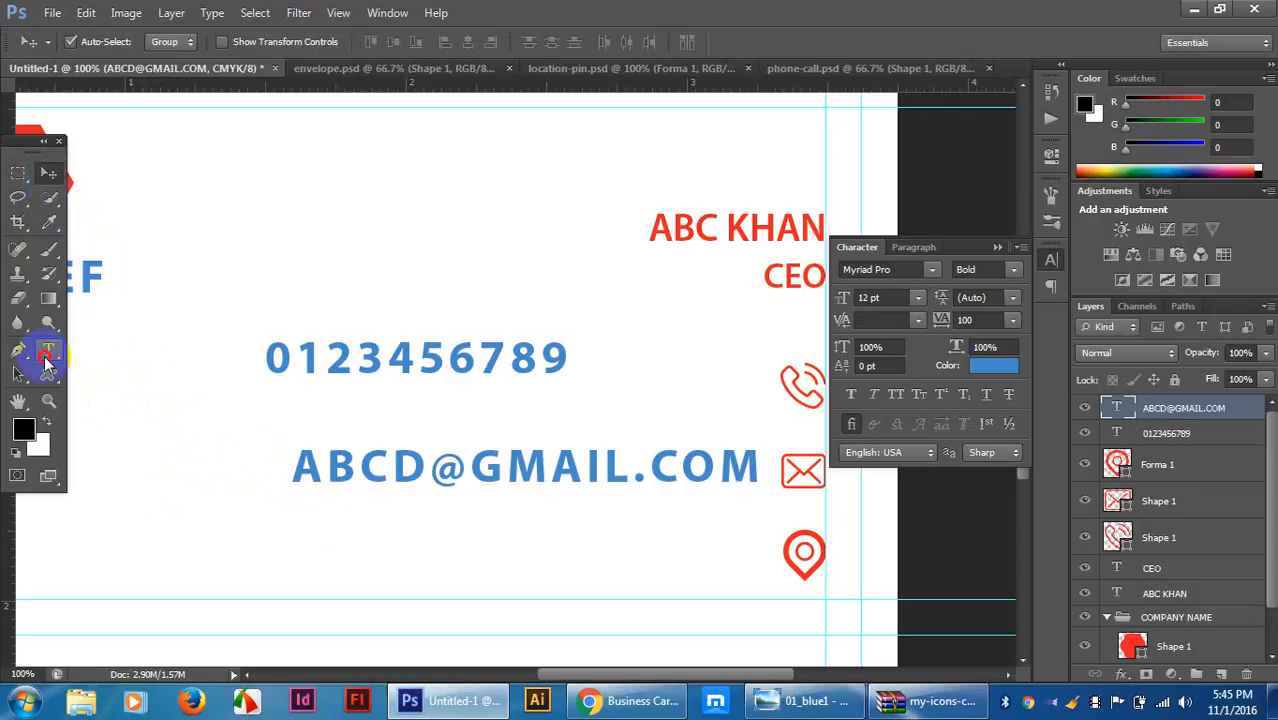
left_click(48, 349)
left_click(203, 505)
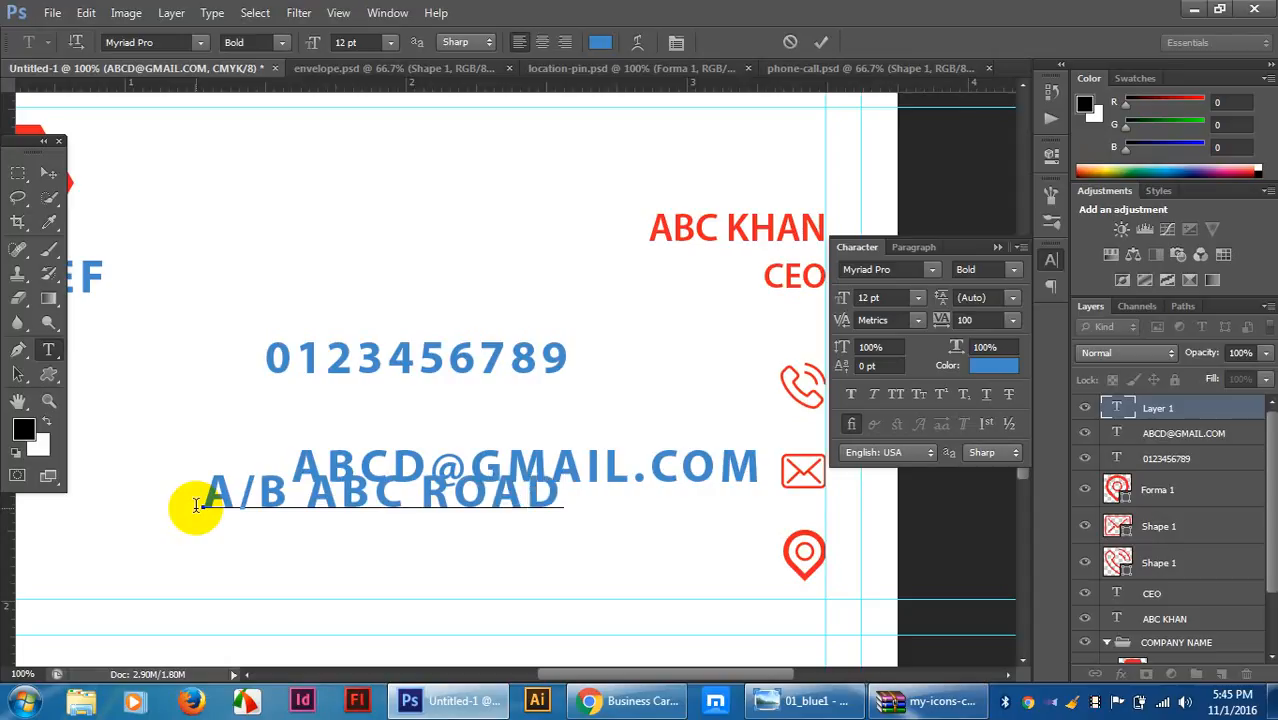
left_click(48, 173)
Rearrange the lines, raising the phone number and placing the e-mail above the address.
left_click_drag(351, 354, 343, 311)
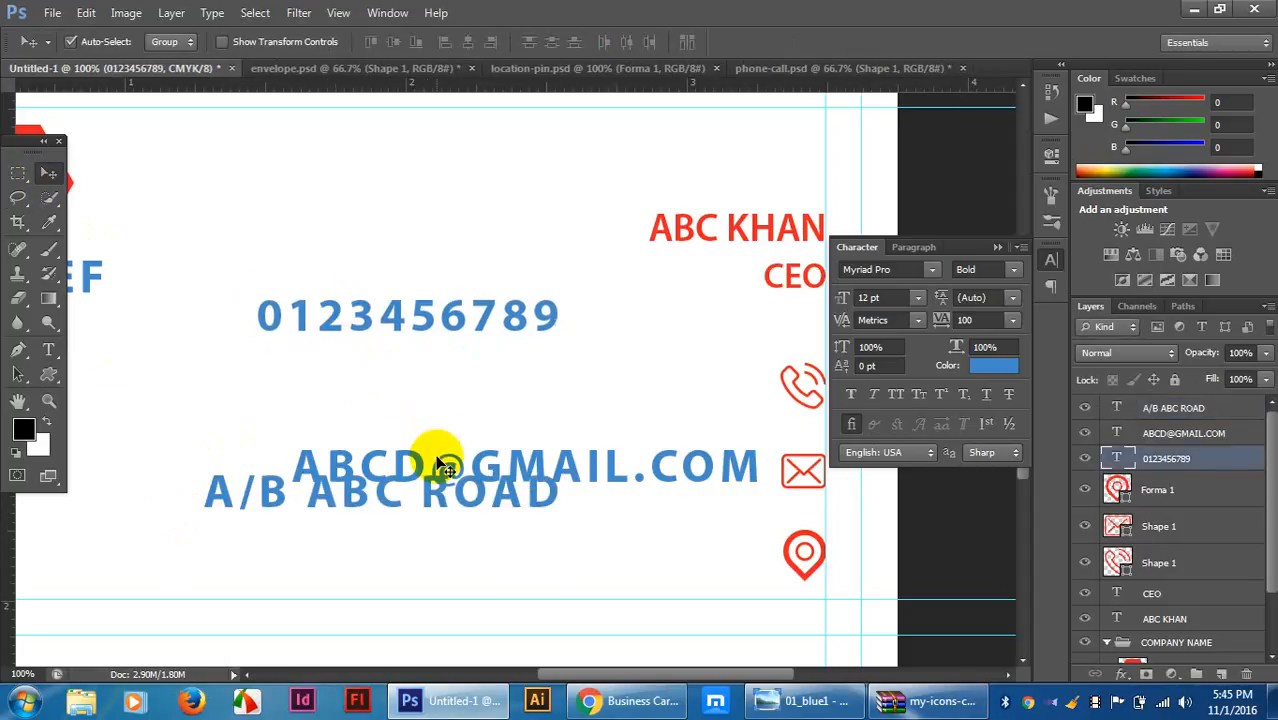
left_click_drag(436, 463, 370, 390)
left_click_drag(503, 398, 569, 399)
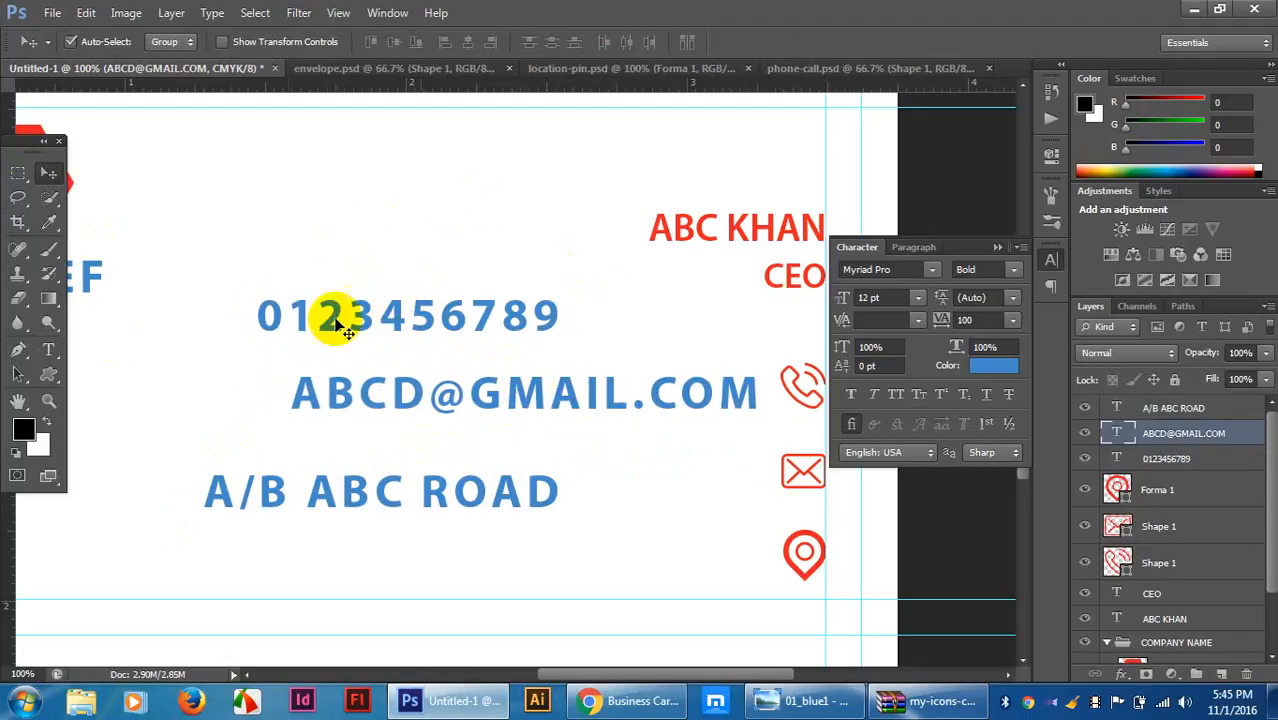
left_click(416, 494)
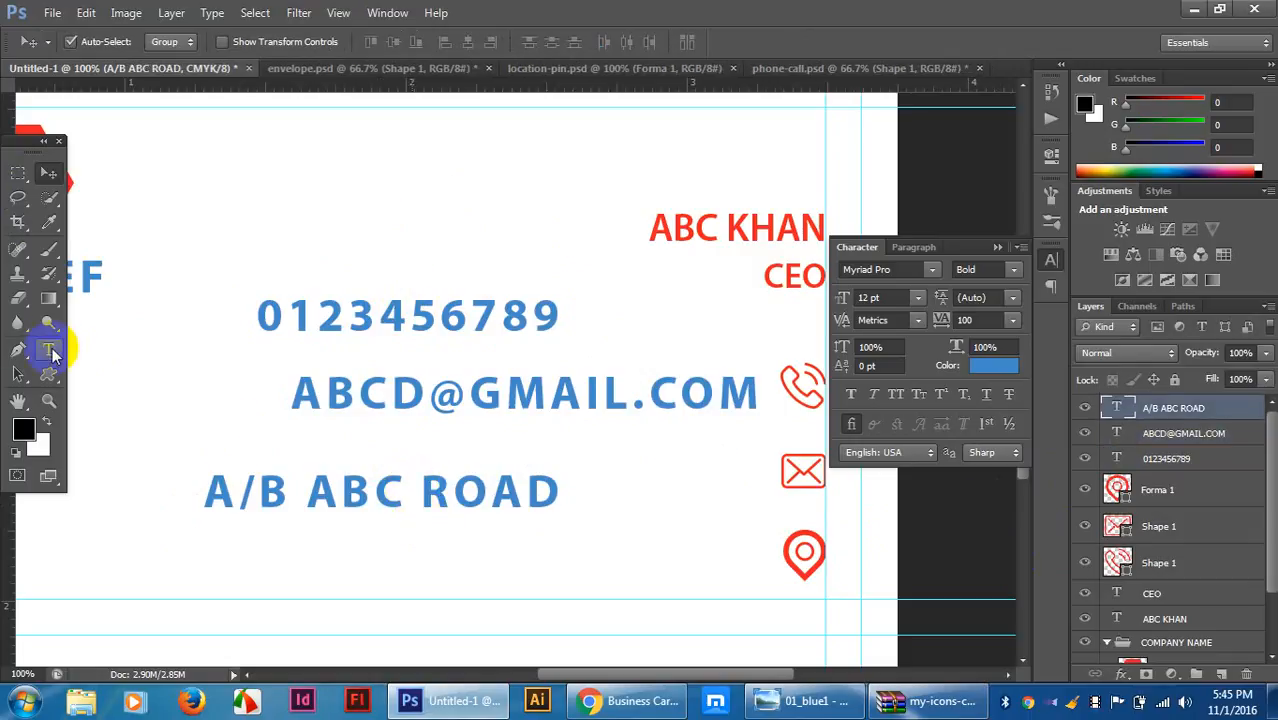
Set the address line to 0 tracking, 8 pt size and Regular weight.
left_click(48, 349)
left_click(321, 490)
left_click_drag(210, 498, 557, 514)
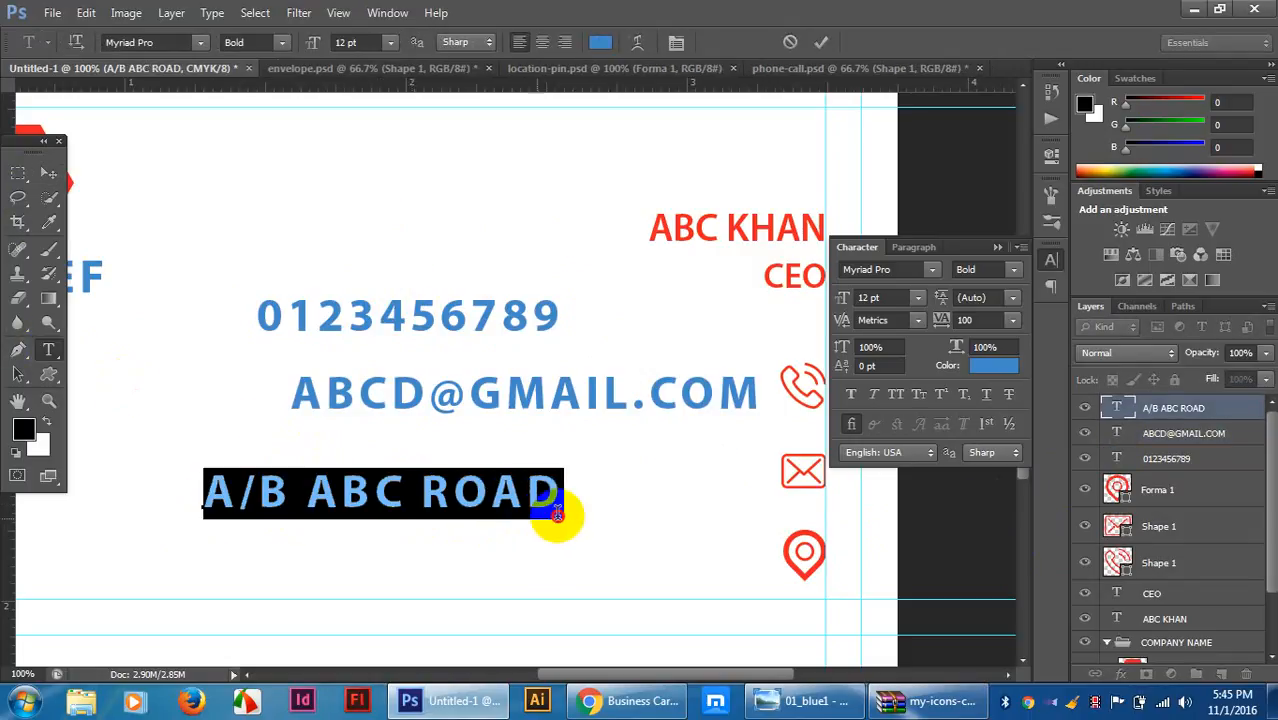
left_click(1012, 320)
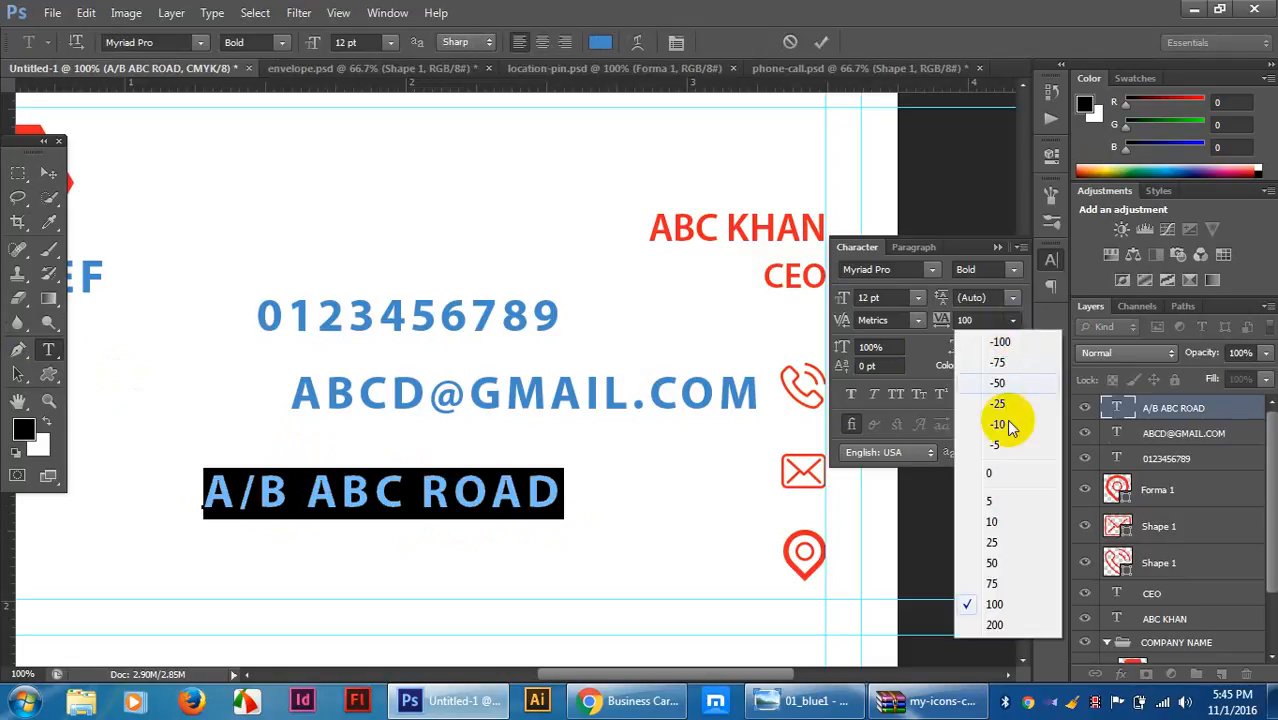
left_click(998, 472)
left_click(350, 43)
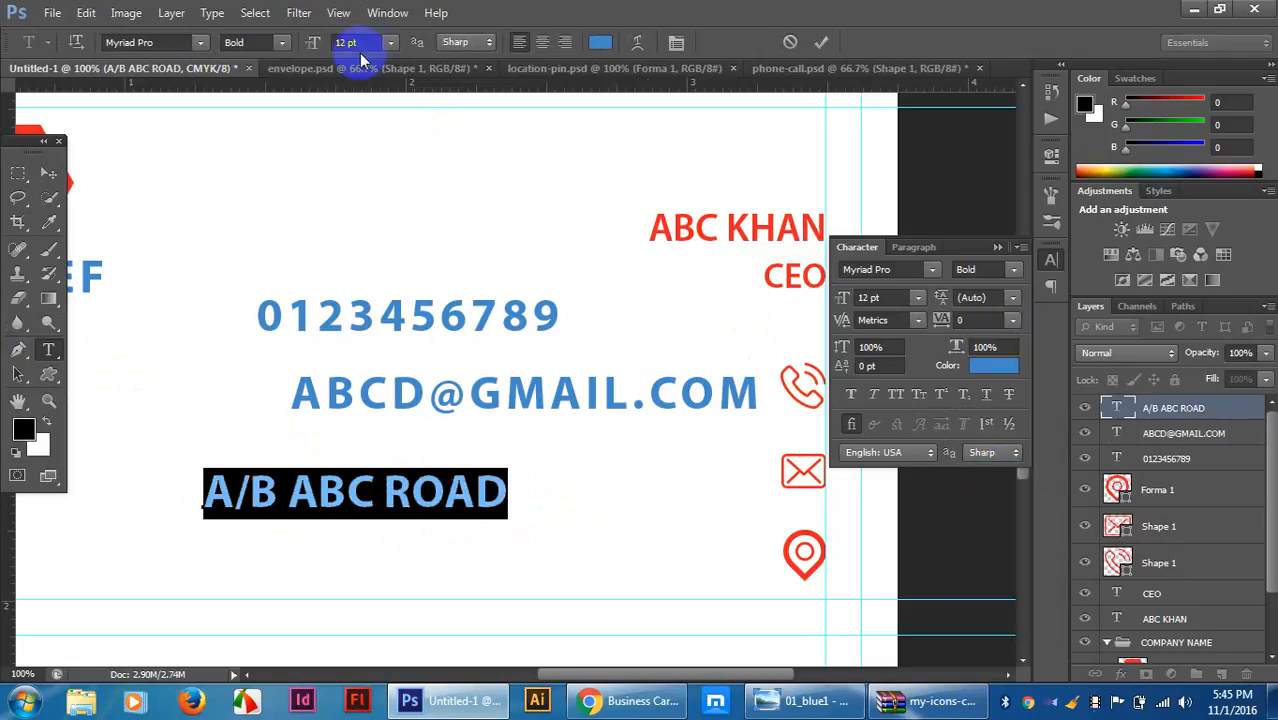
left_click(392, 43)
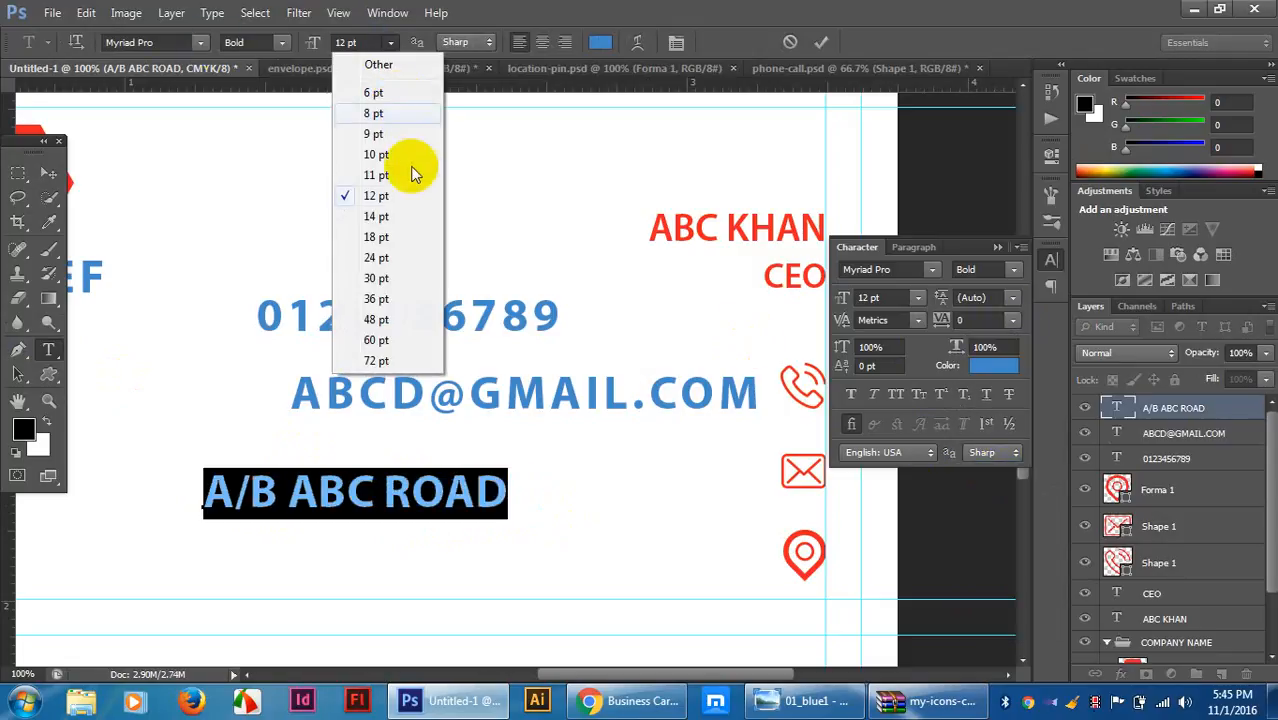
left_click(380, 118)
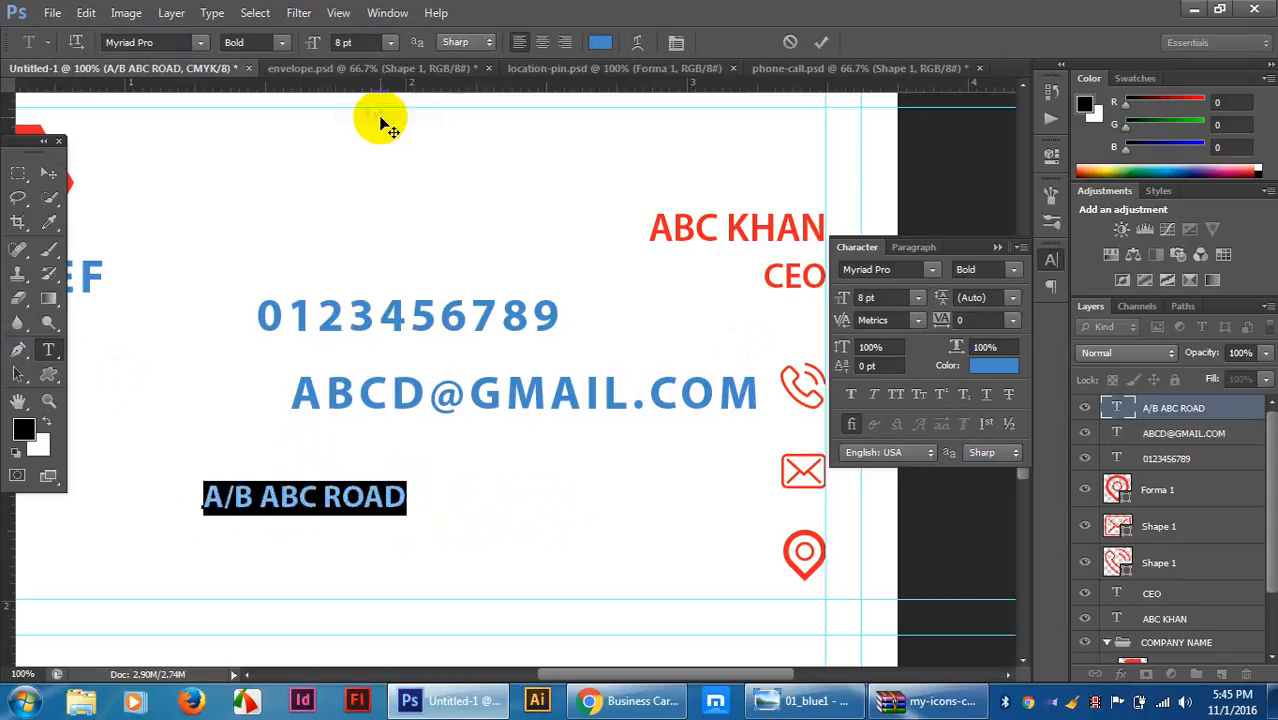
left_click(284, 42)
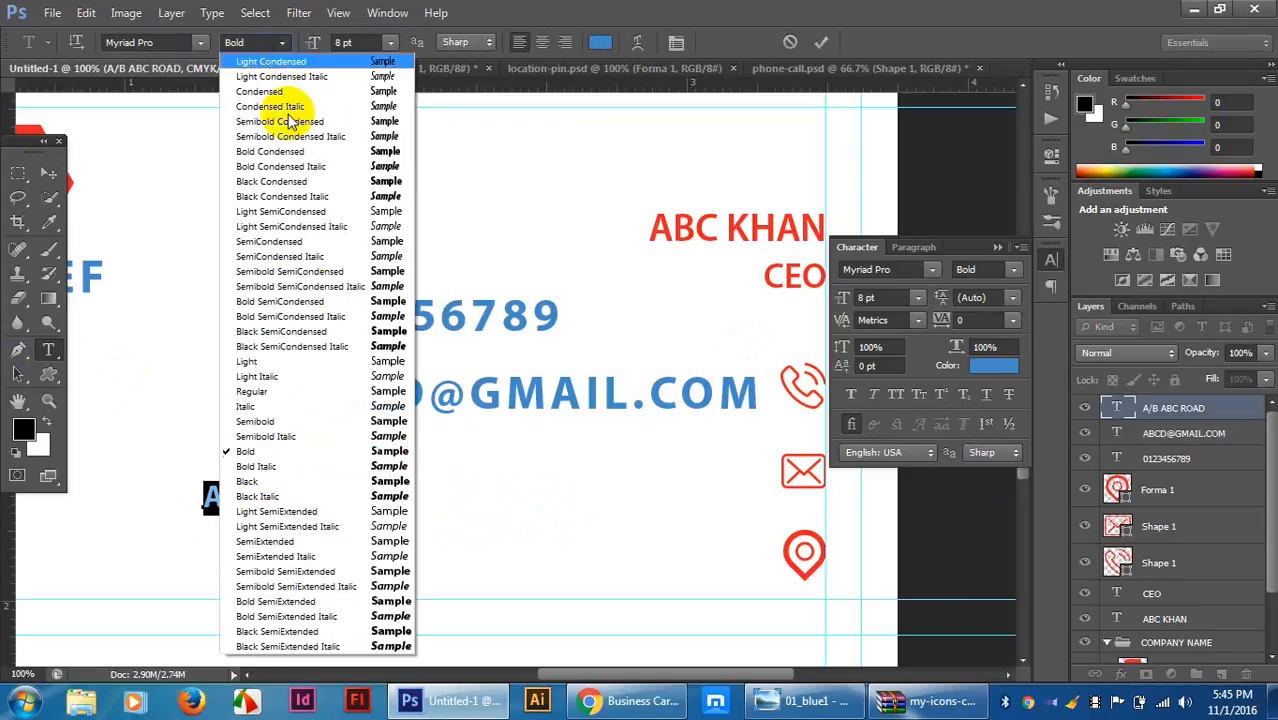
left_click(299, 393)
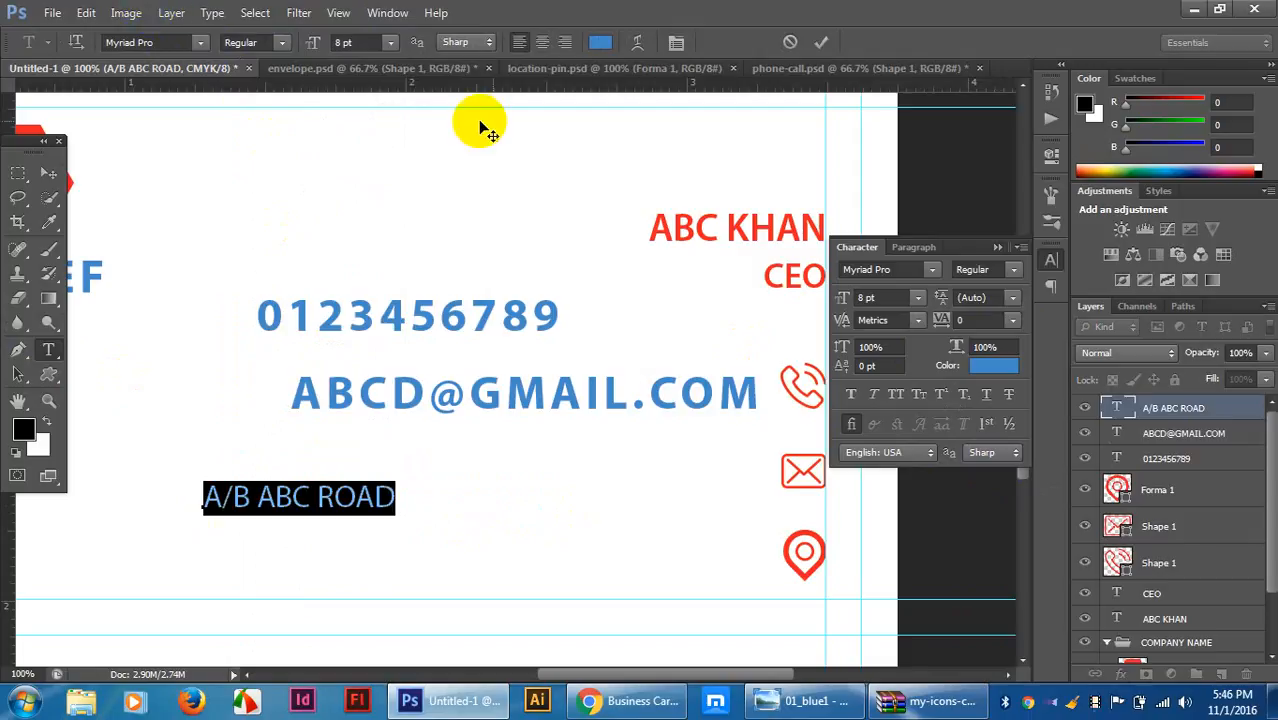
Look through the Type menu without choosing anything, then commit the address text.
left_click(212, 12)
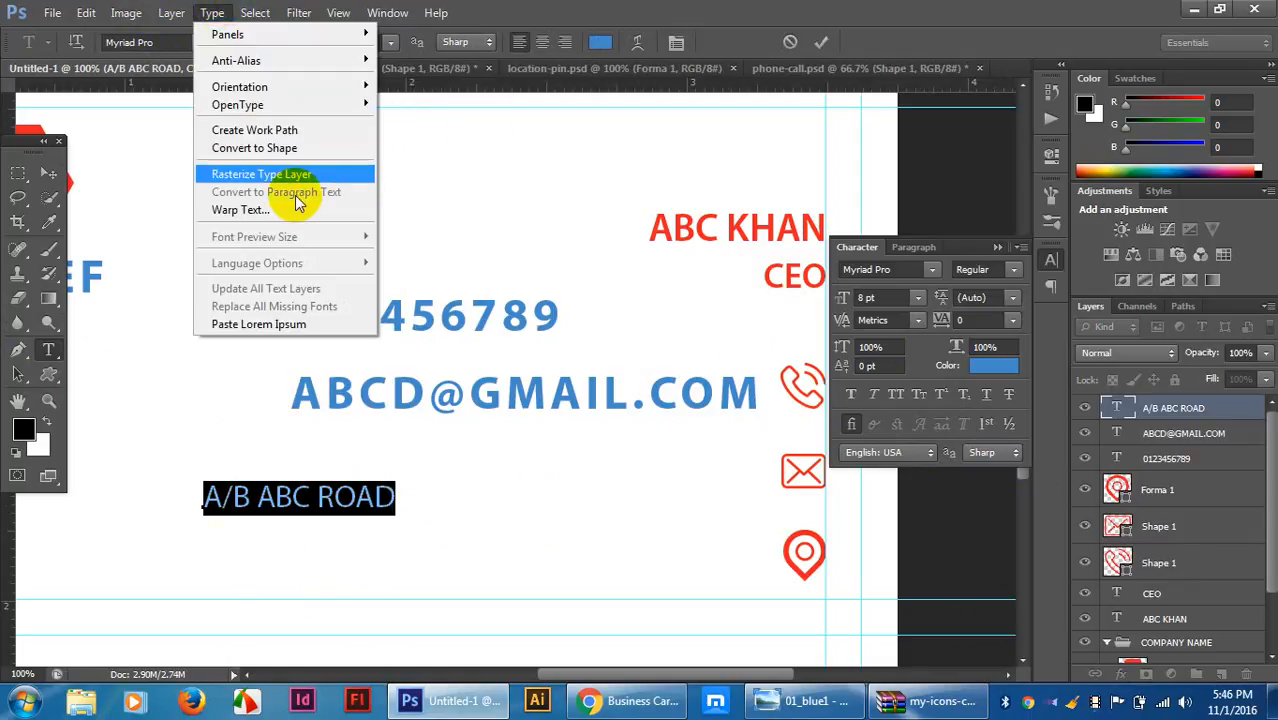
mouse_move(320, 106)
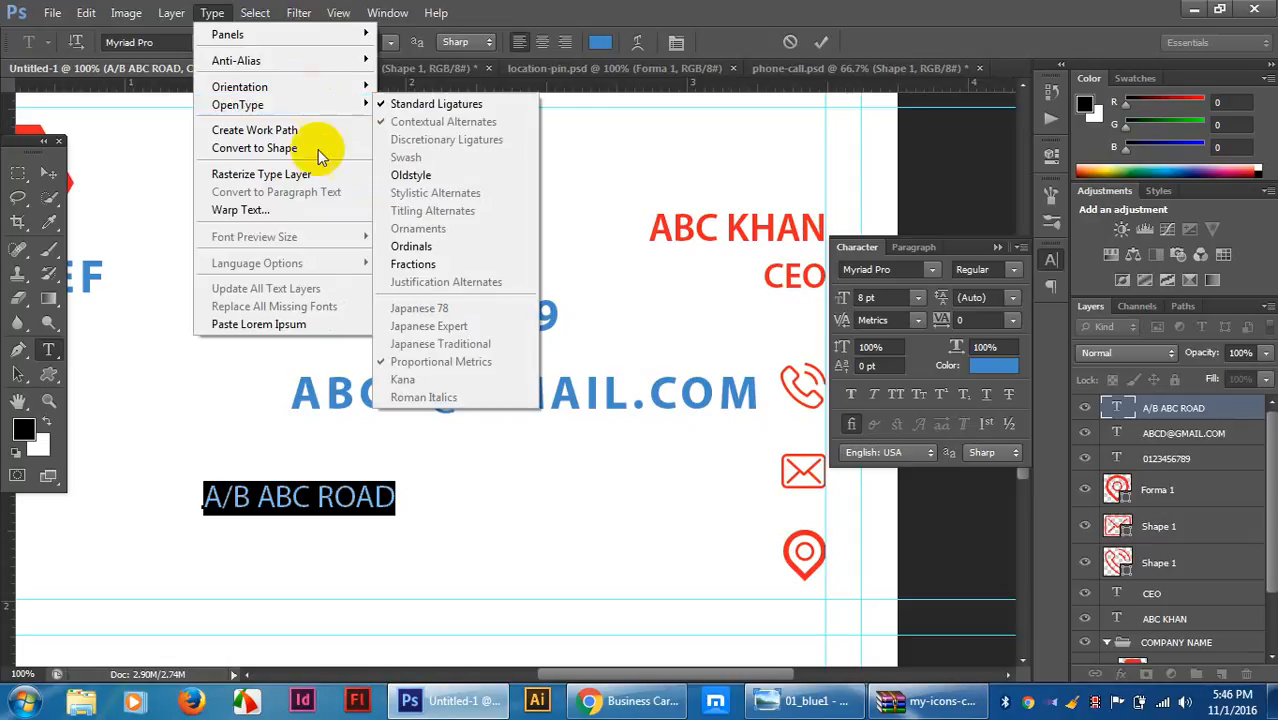
left_click(308, 497)
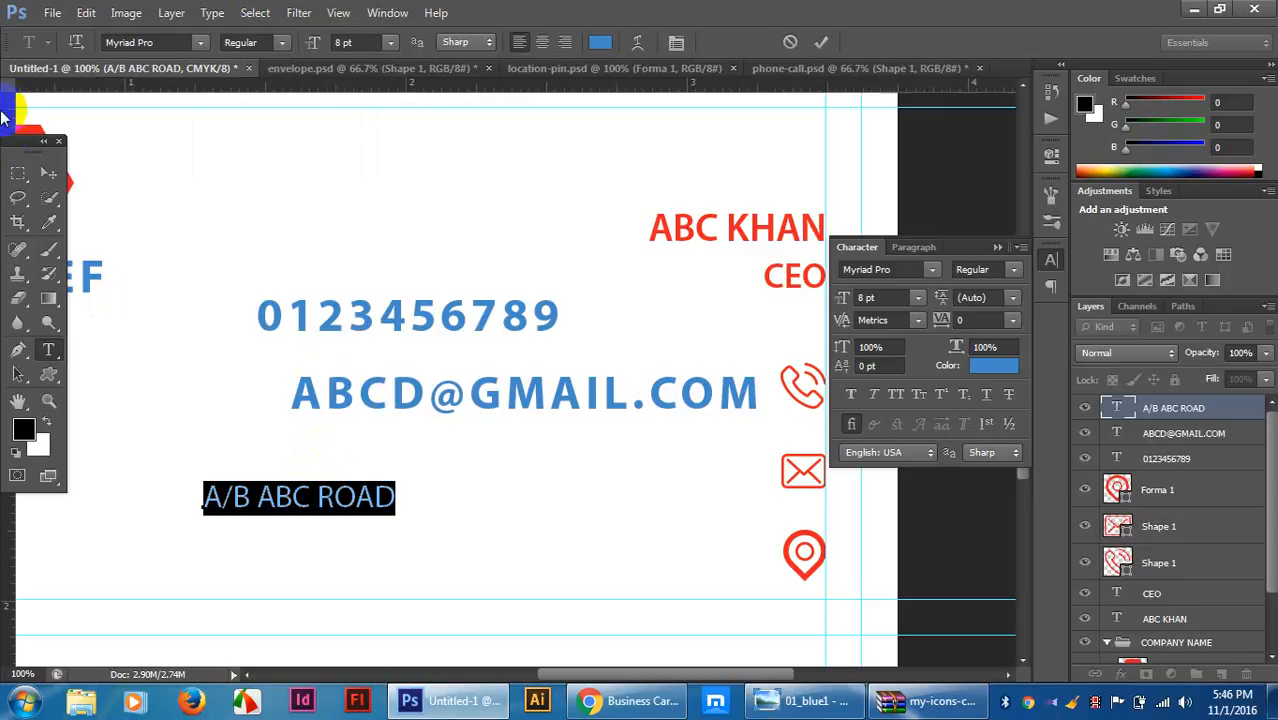
left_click(48, 173)
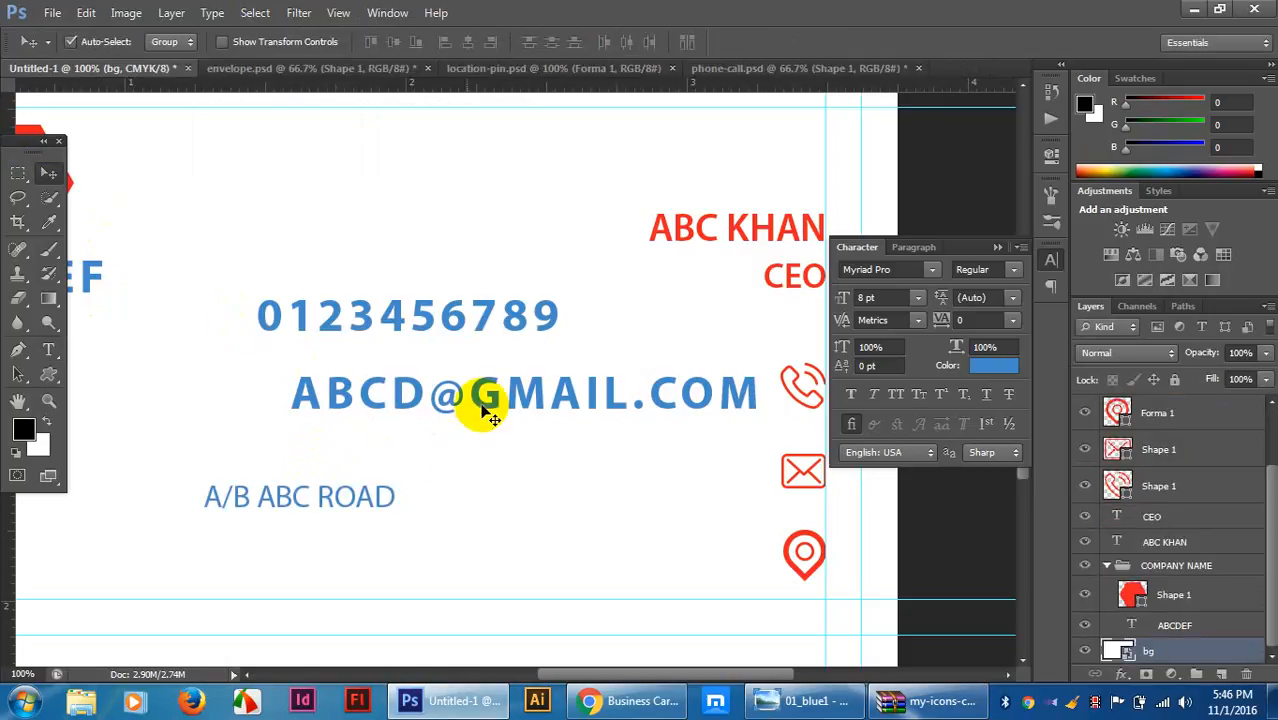
Move the e-mail line left and give it the address line's blue colour.
left_click_drag(479, 408, 373, 387)
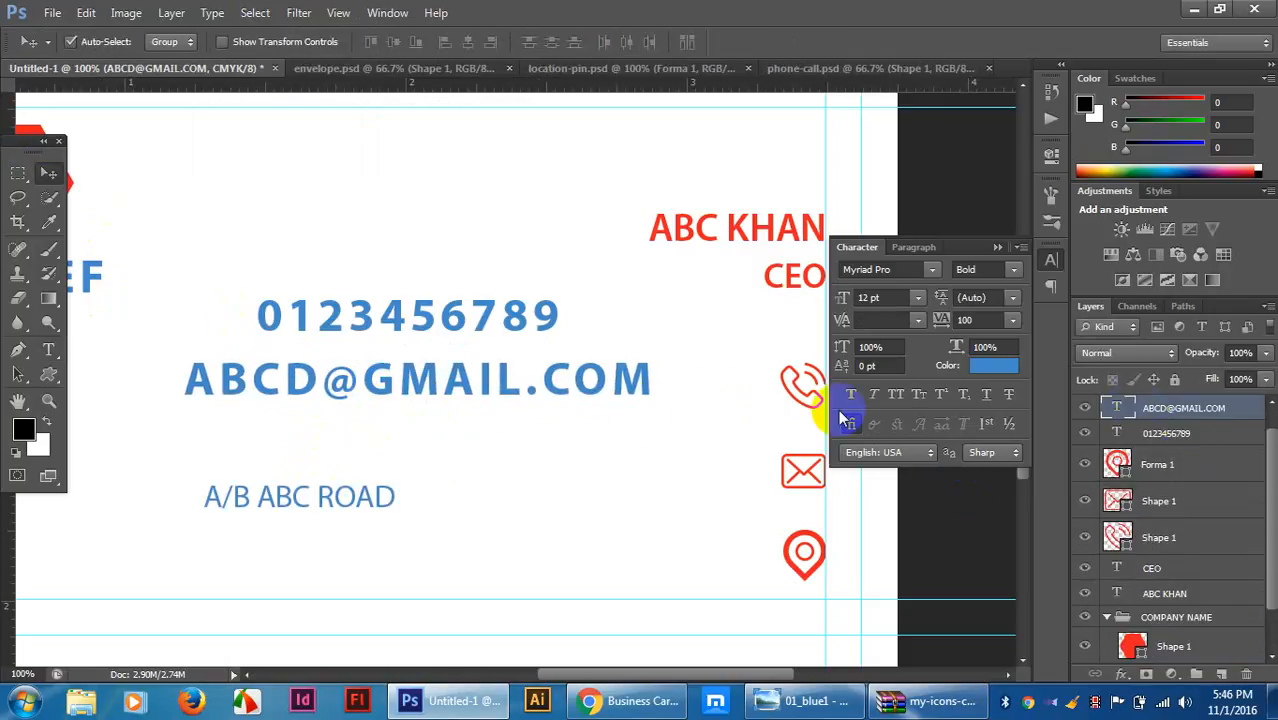
left_click(50, 354)
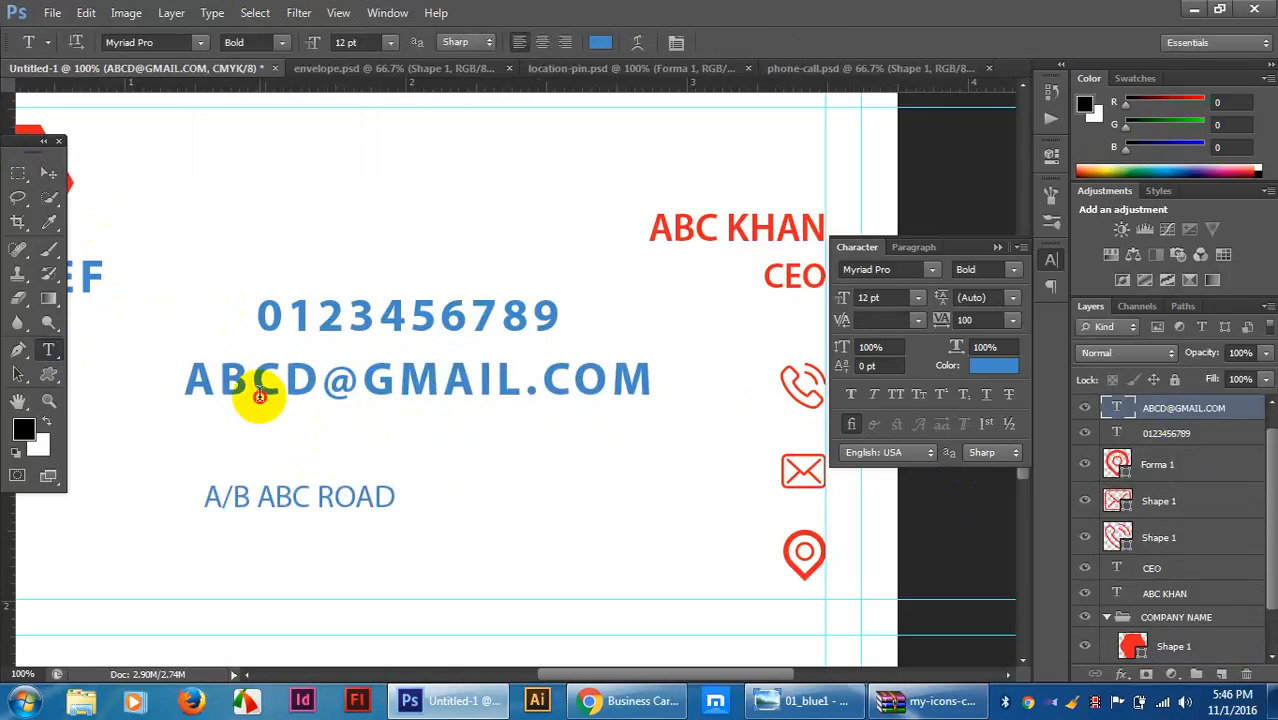
left_click_drag(177, 385, 651, 398)
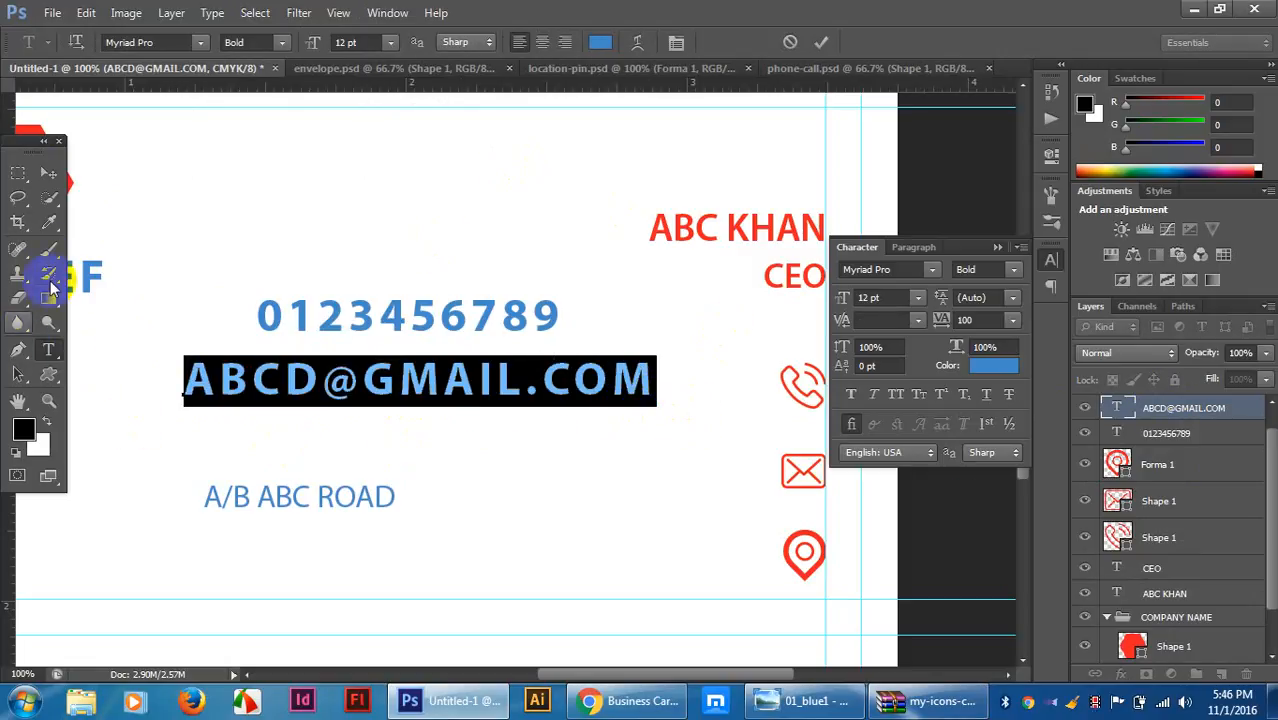
left_click(48, 222)
left_click(267, 494)
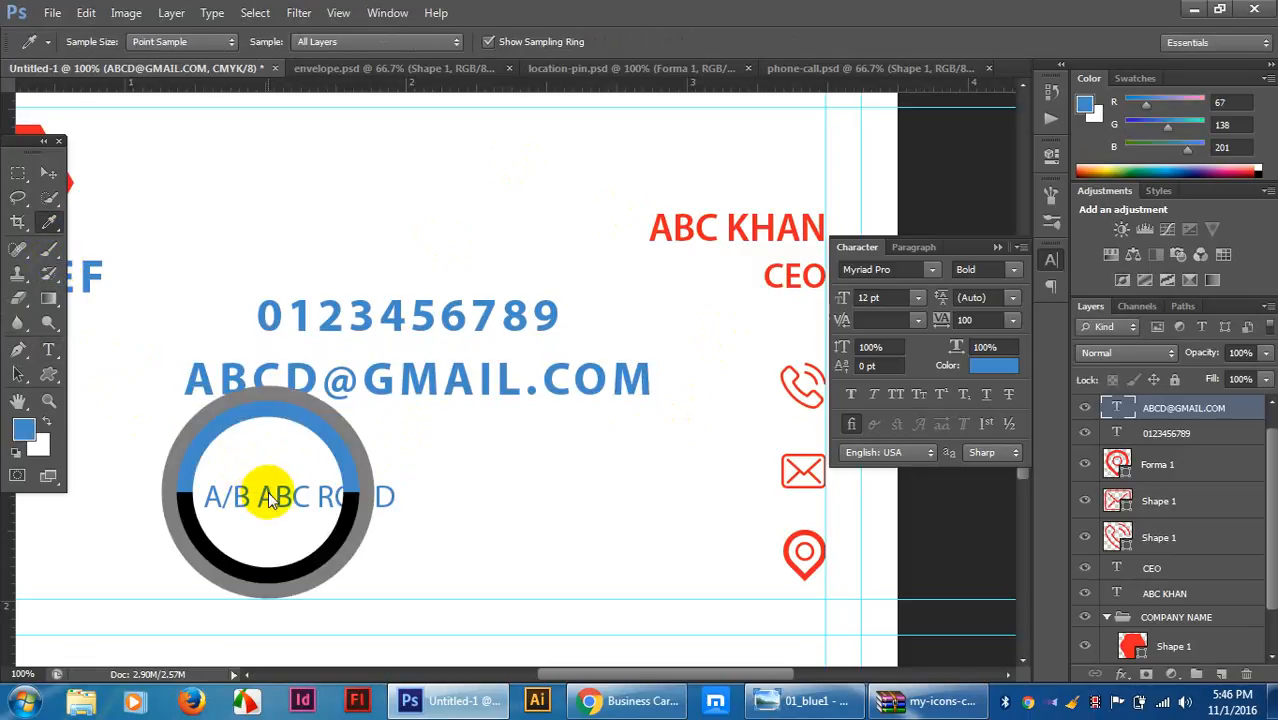
left_click(49, 178)
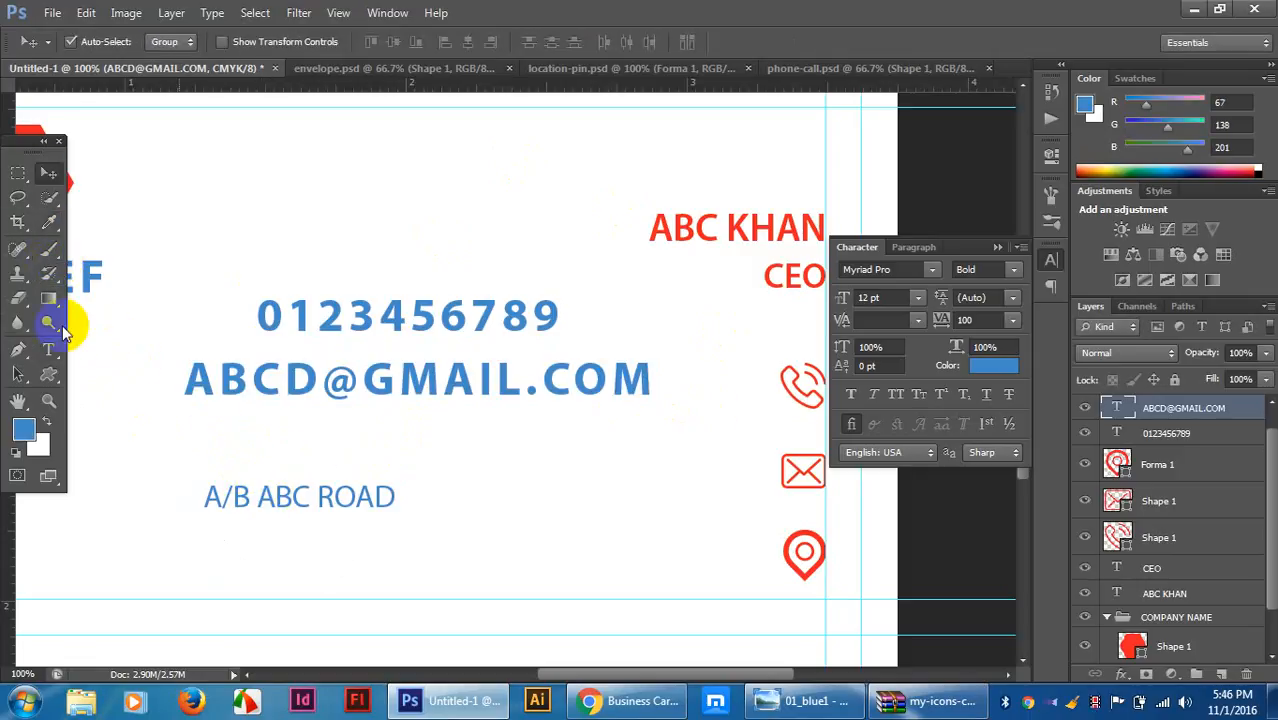
Make the e-mail line 8 pt Regular with 0 letter spacing.
left_click(48, 347)
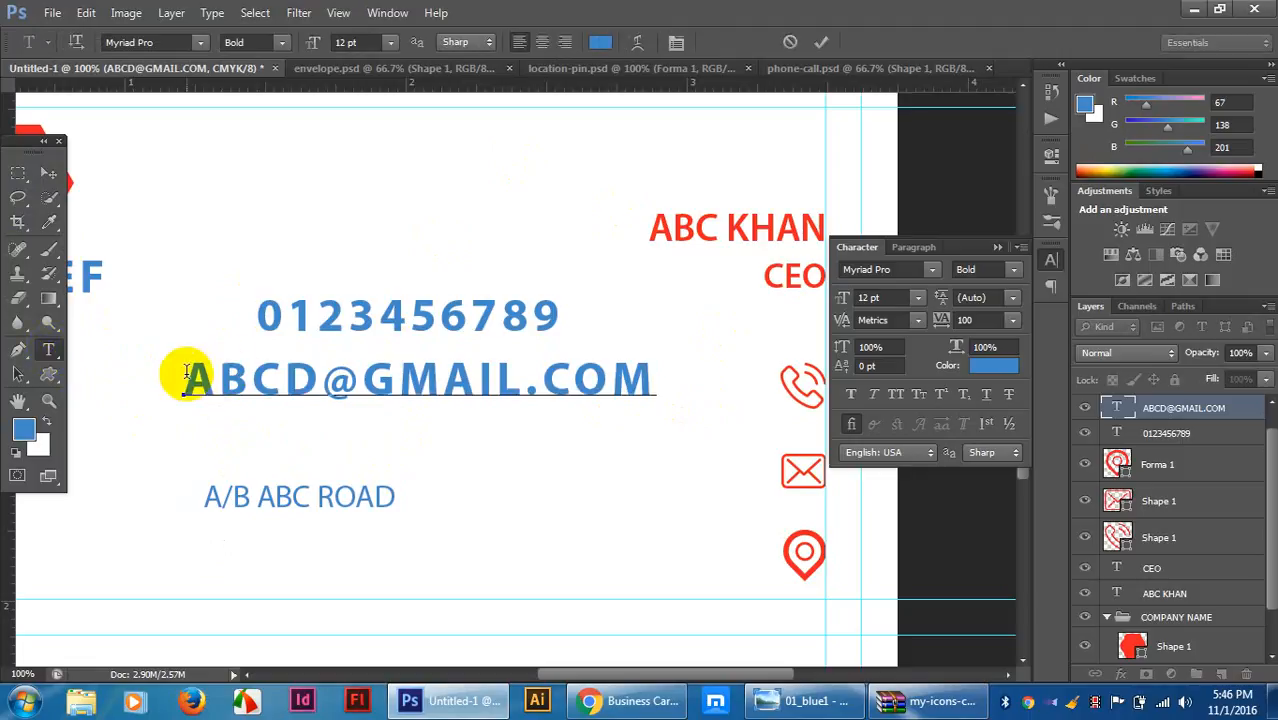
left_click_drag(185, 371, 650, 385)
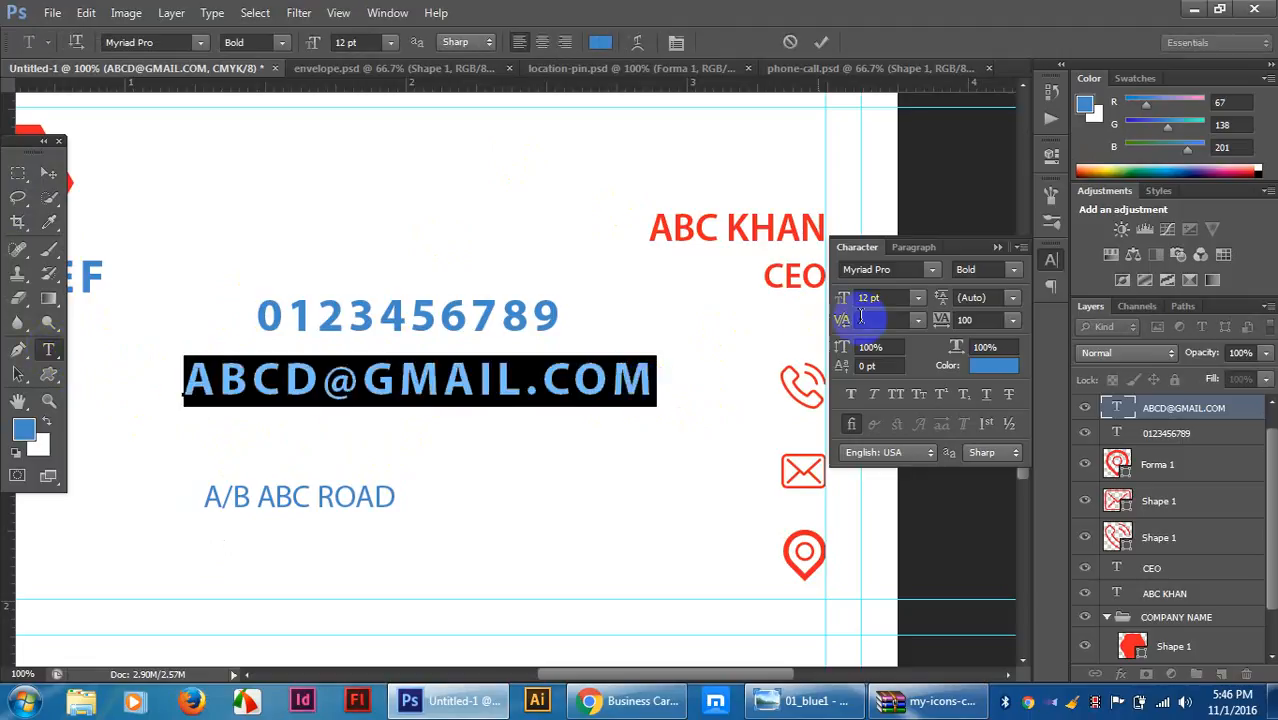
left_click(916, 297)
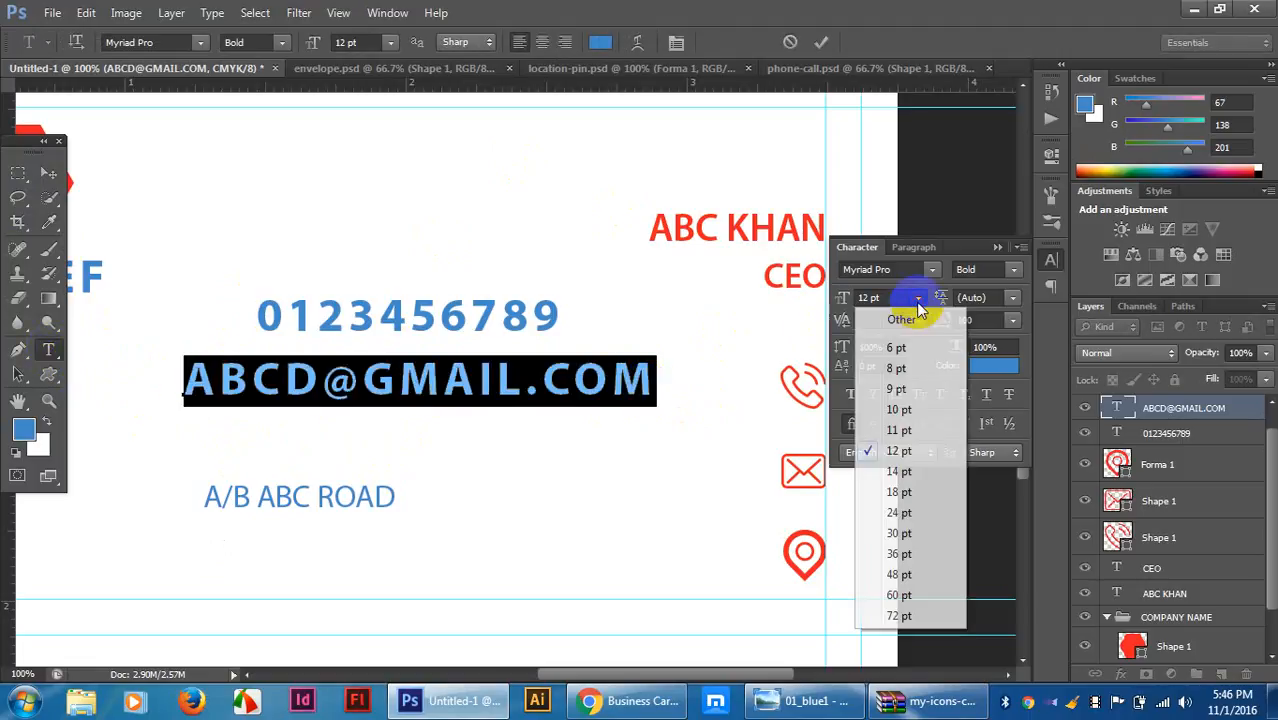
left_click(896, 368)
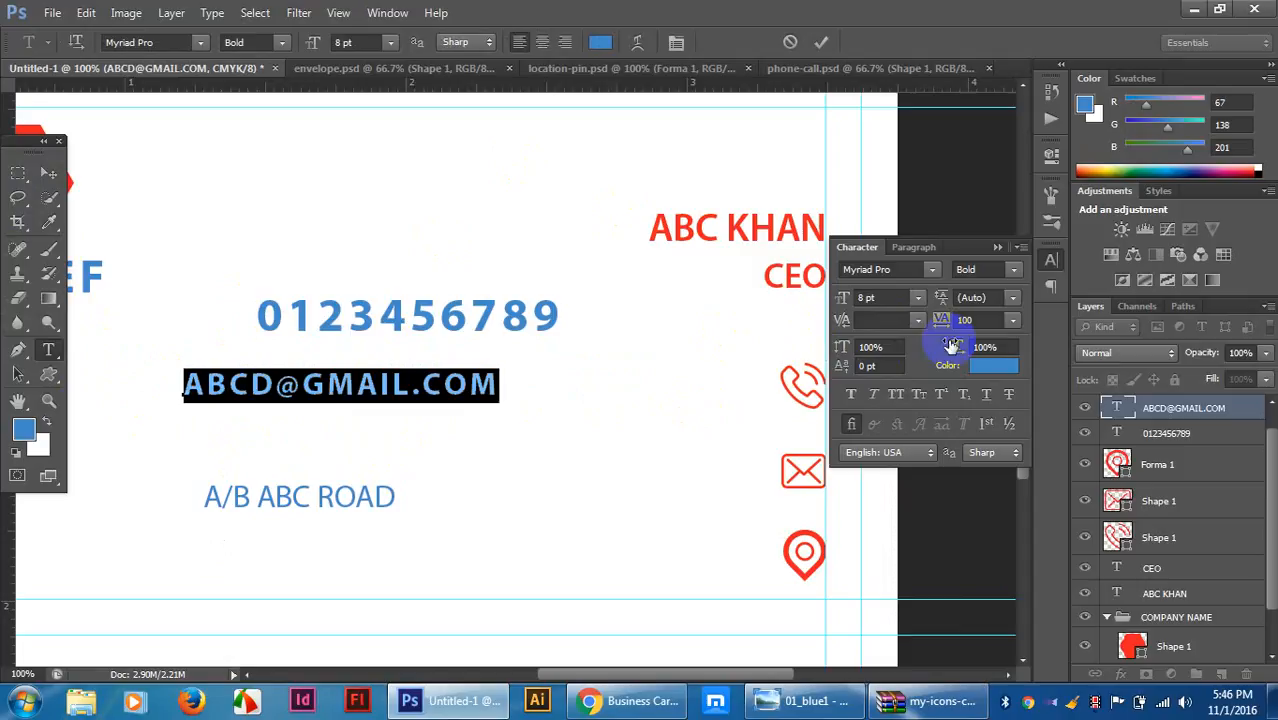
left_click(1013, 319)
left_click(992, 471)
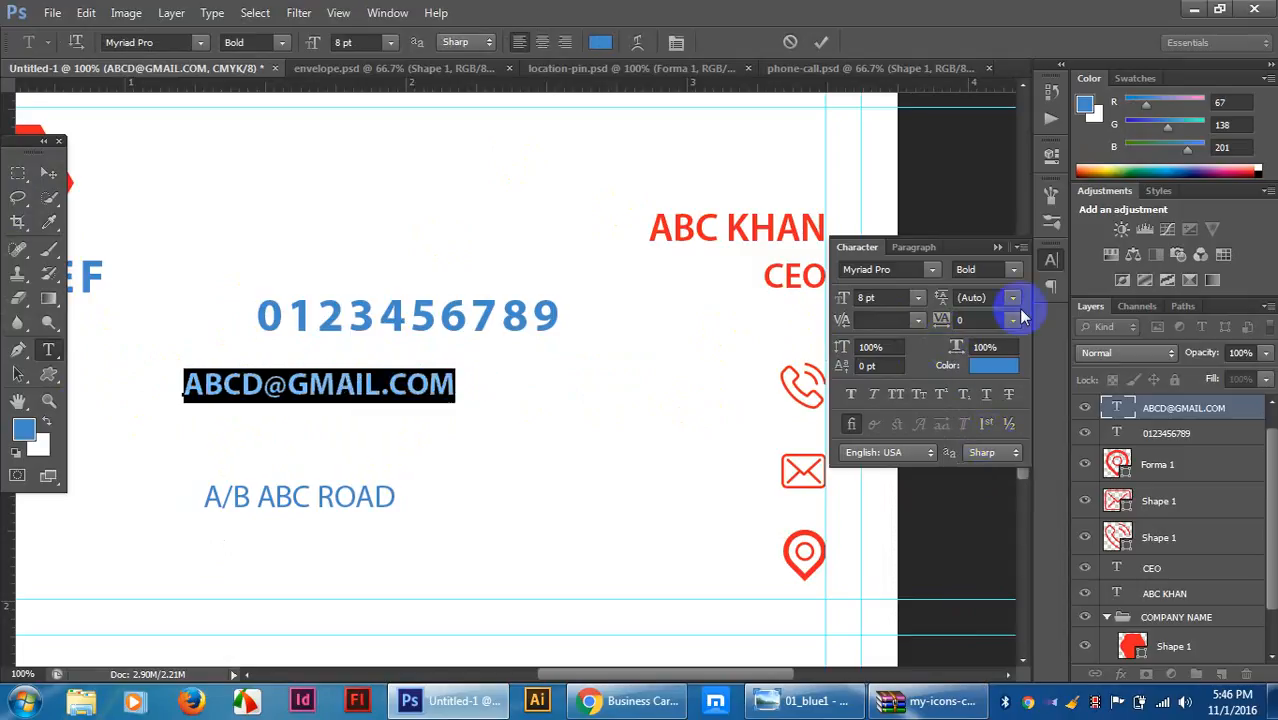
left_click(1013, 270)
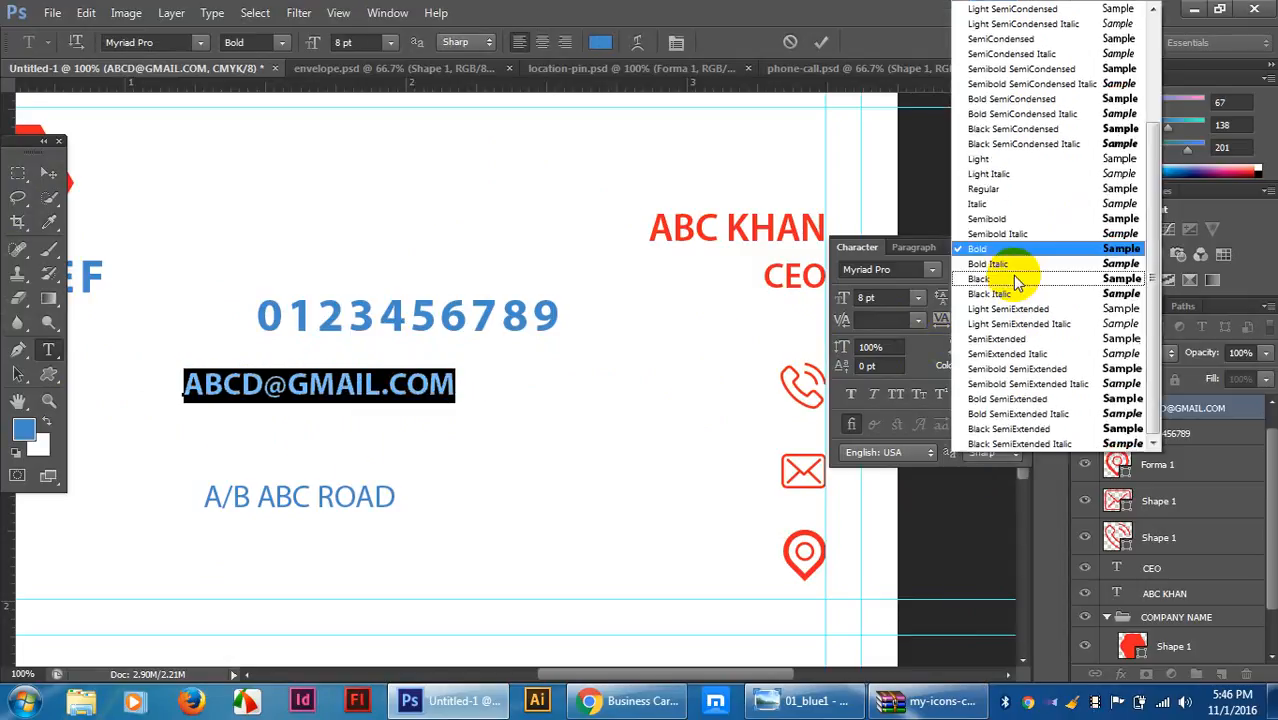
left_click(990, 189)
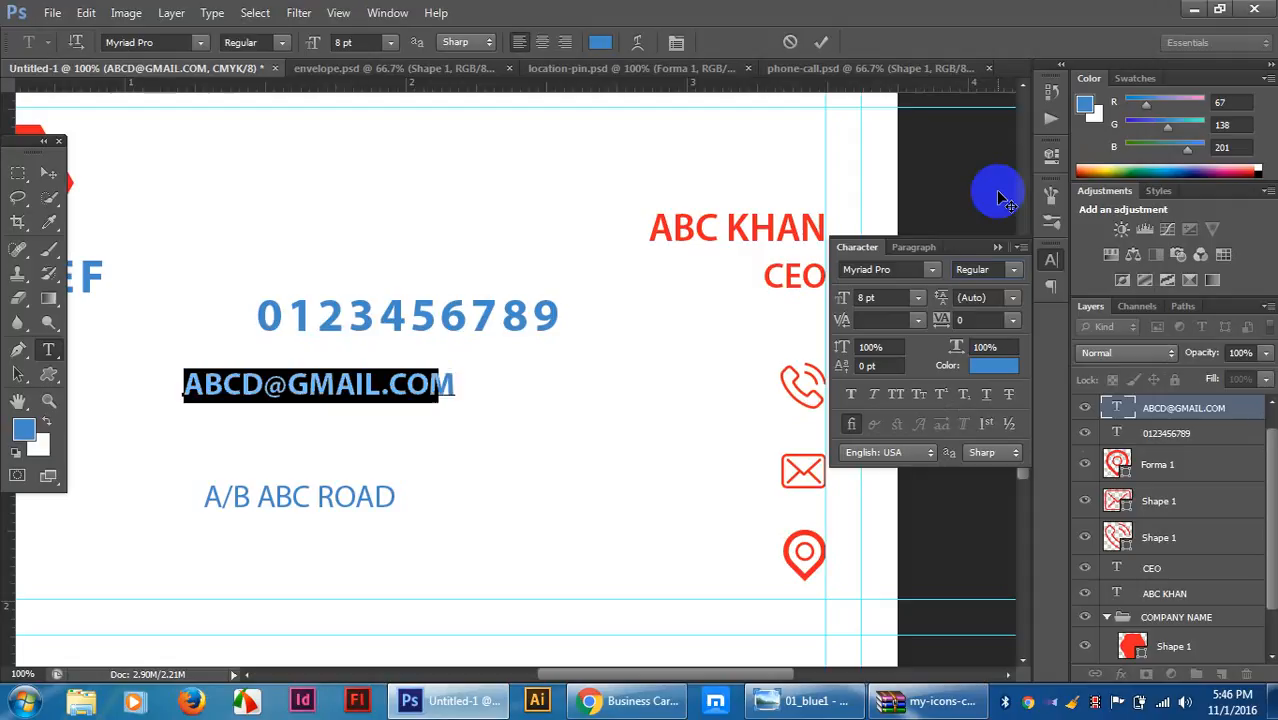
left_click(49, 174)
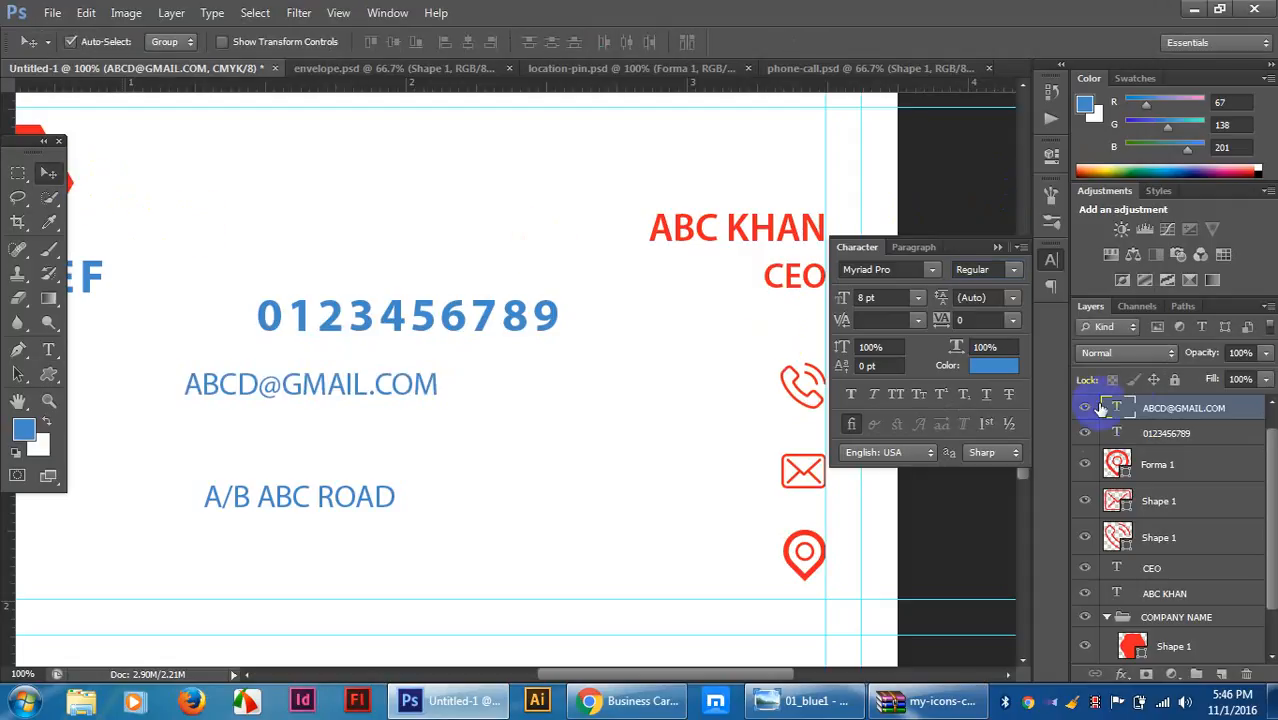
left_click(1150, 436)
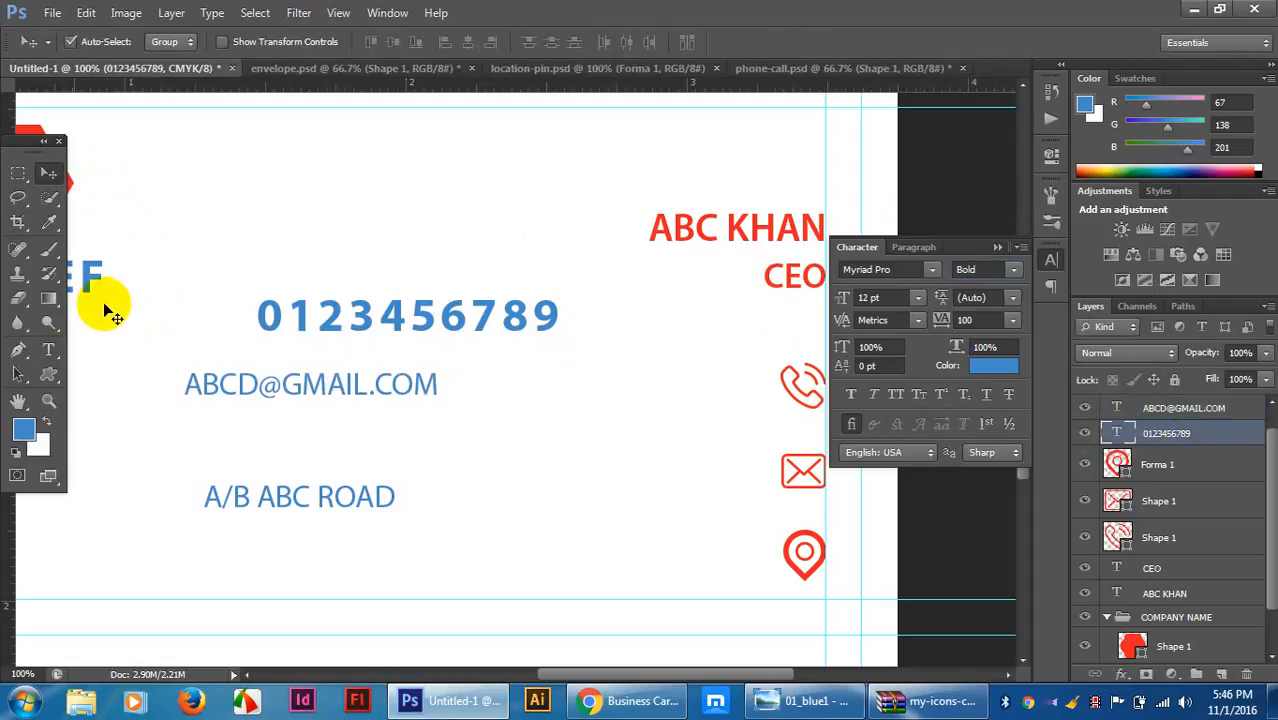
Set the phone number line to 0 tracking, Regular weight and 8 pt size.
key("t")
left_click(346, 312)
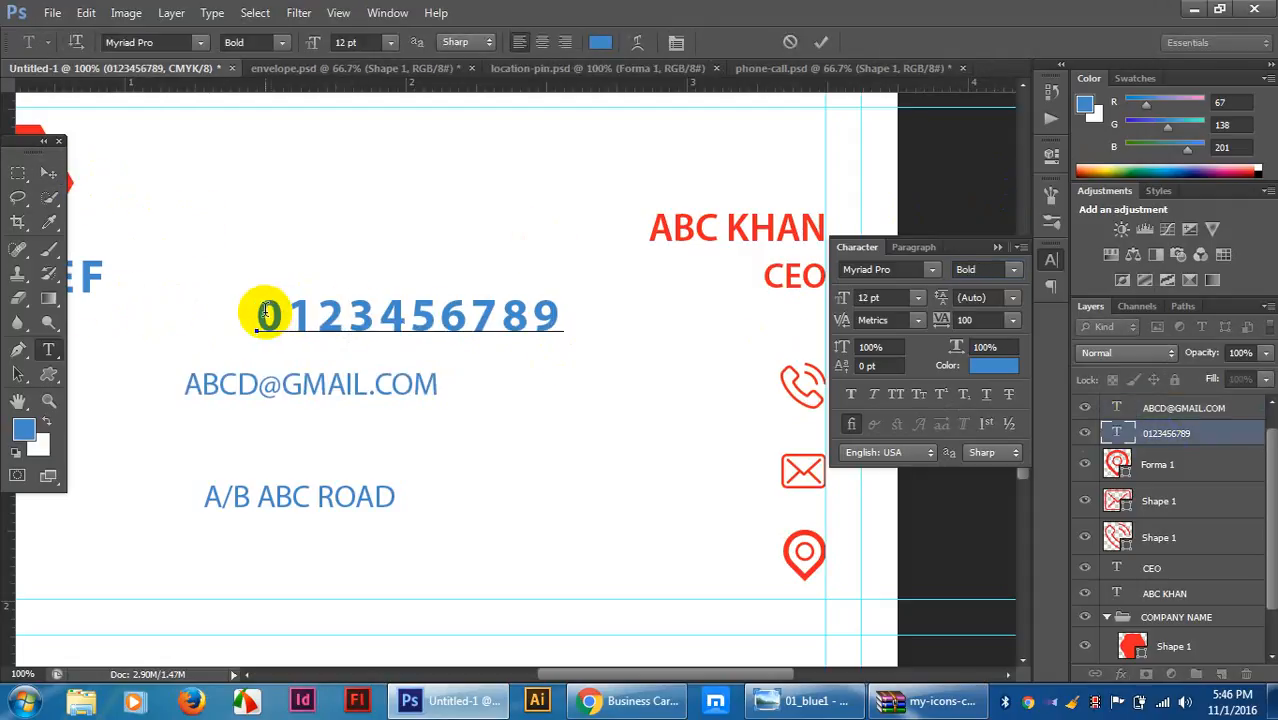
left_click_drag(260, 312, 590, 308)
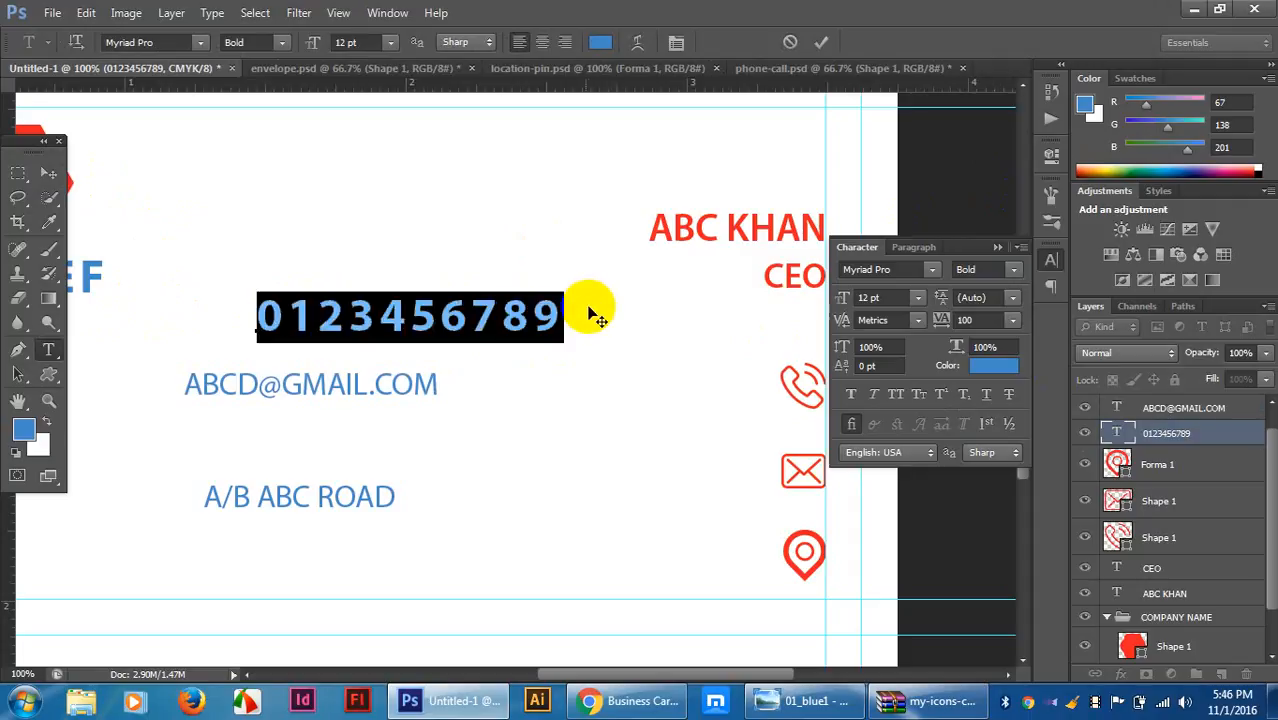
left_click(1013, 320)
left_click(988, 473)
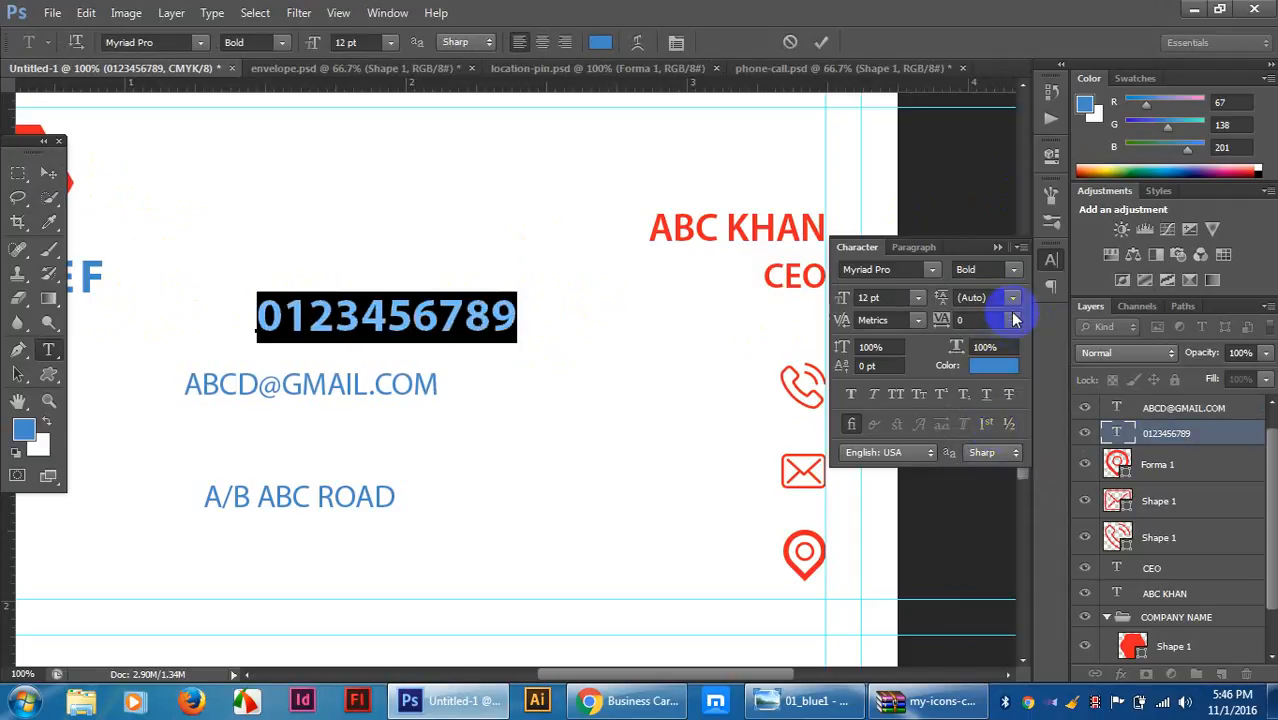
left_click(1013, 269)
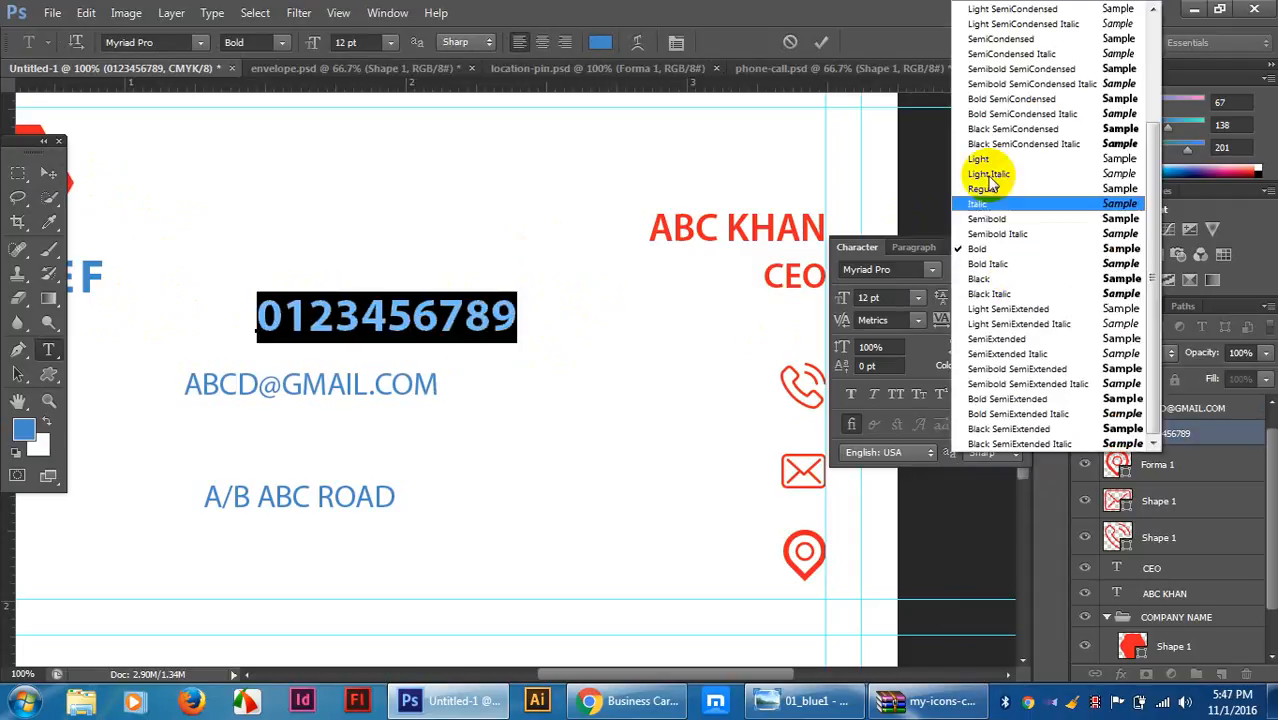
left_click(983, 189)
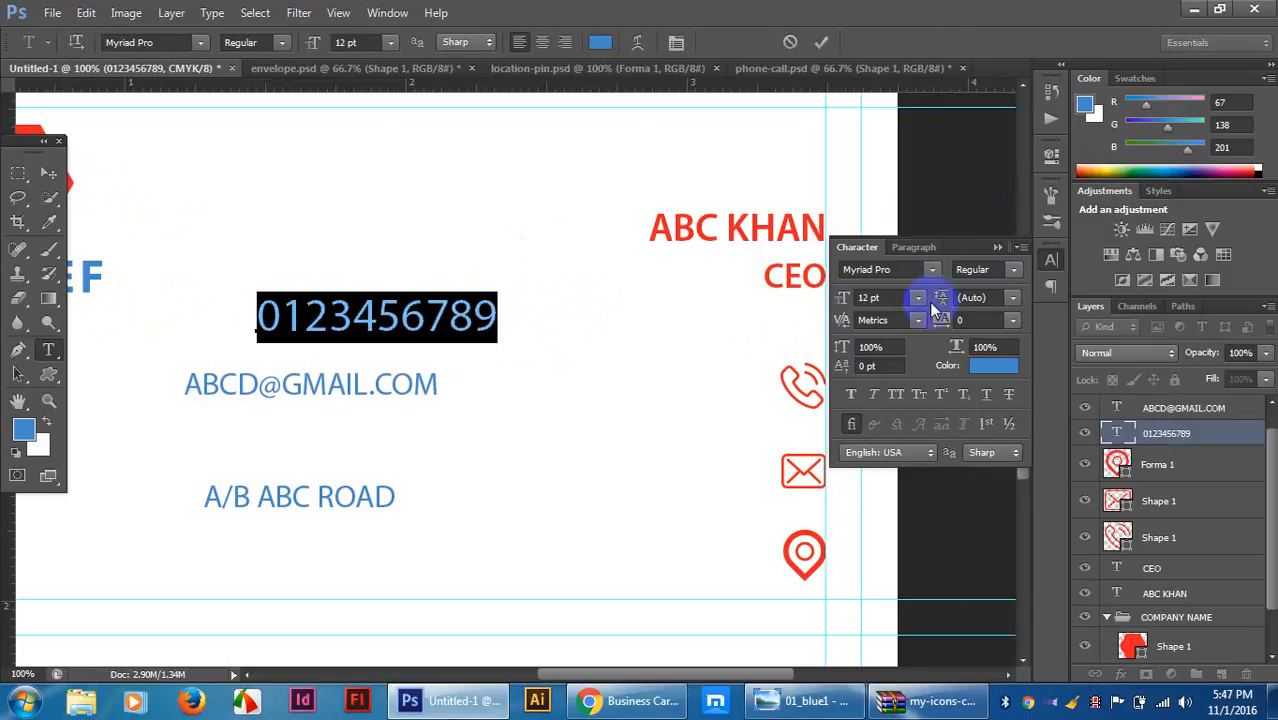
left_click(921, 311)
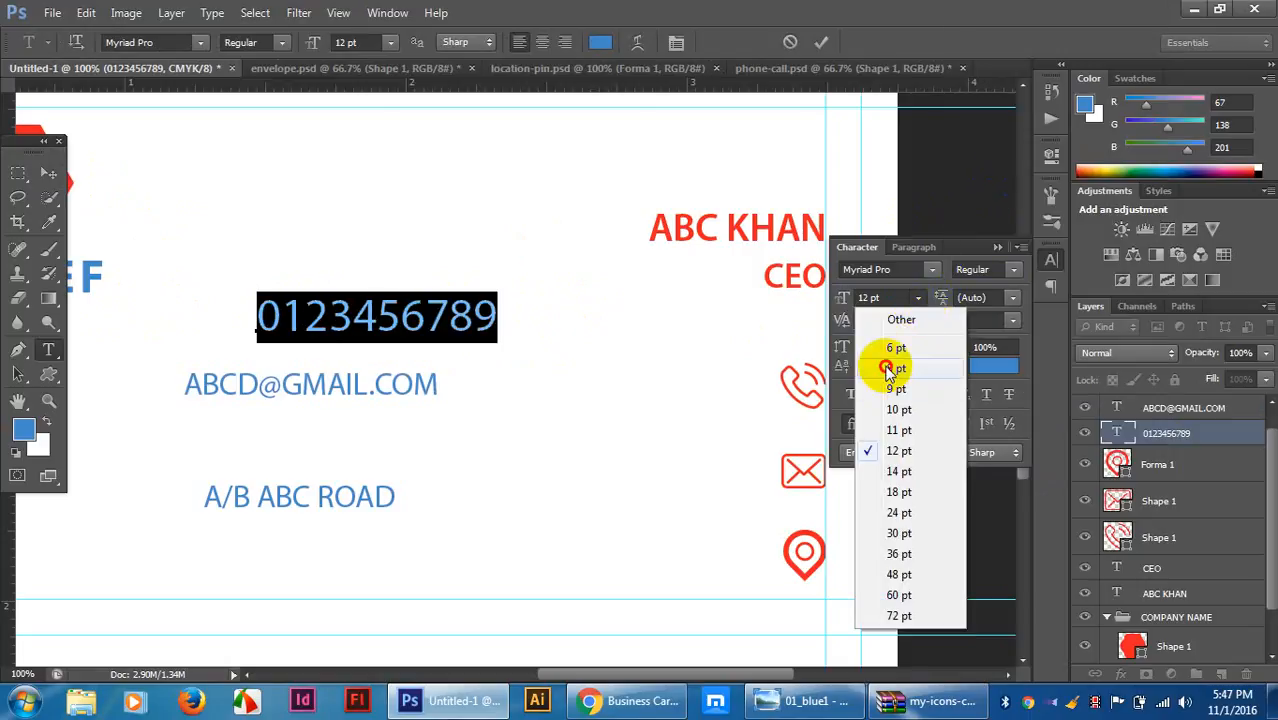
left_click(889, 365)
left_click(44, 174)
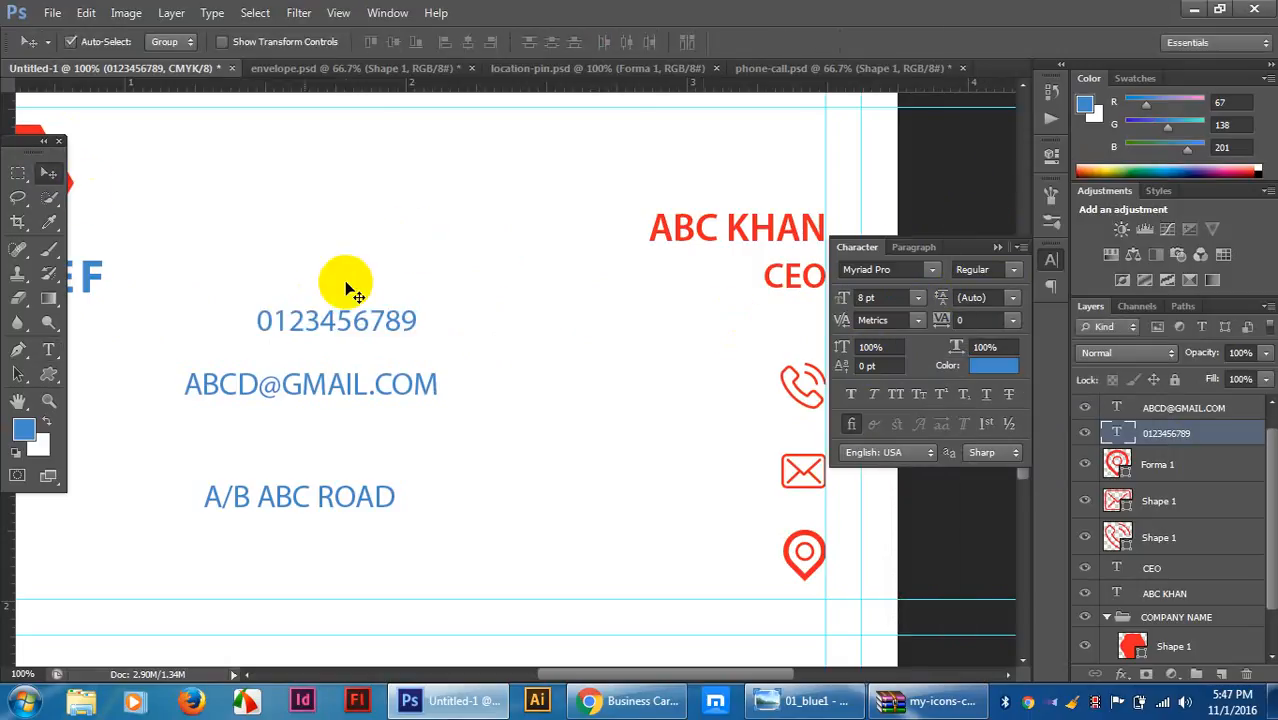
left_click(355, 290)
key("ctrl+minus")
key("ctrl+minus")
key("ctrl+plus")
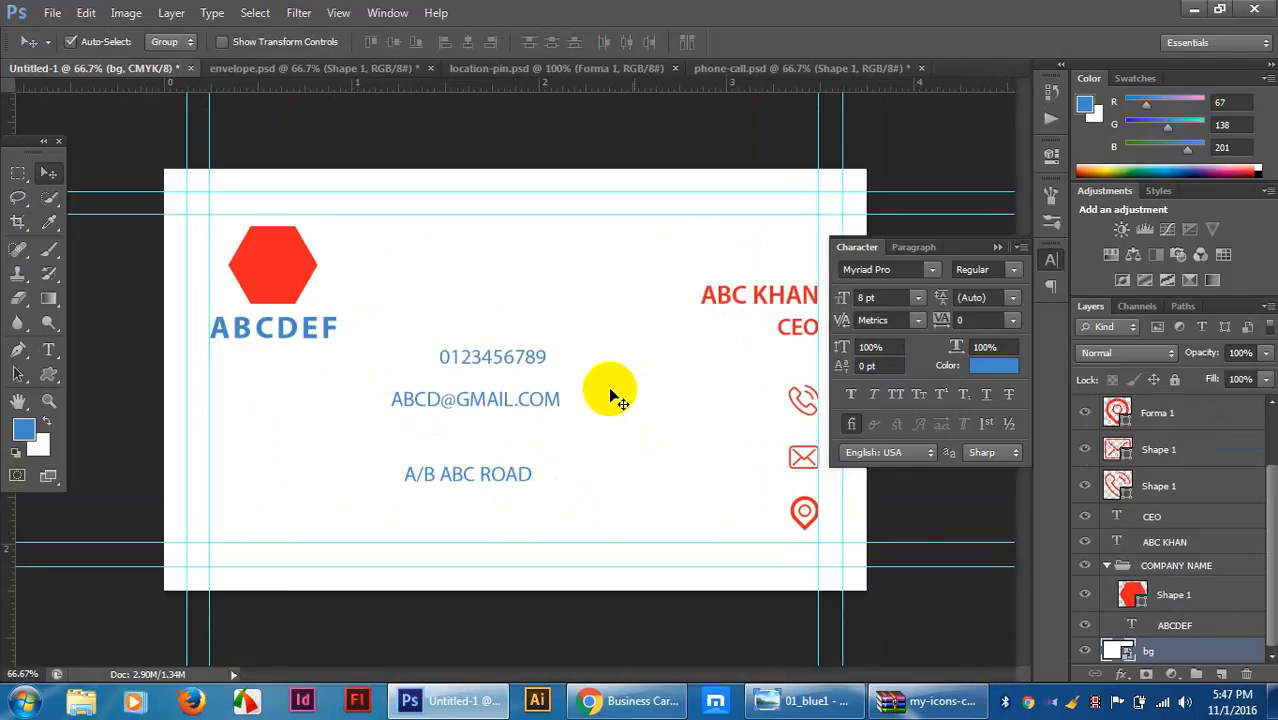
Drag the phone number, e-mail and address lines beside their matching icons.
left_click_drag(505, 362, 702, 399)
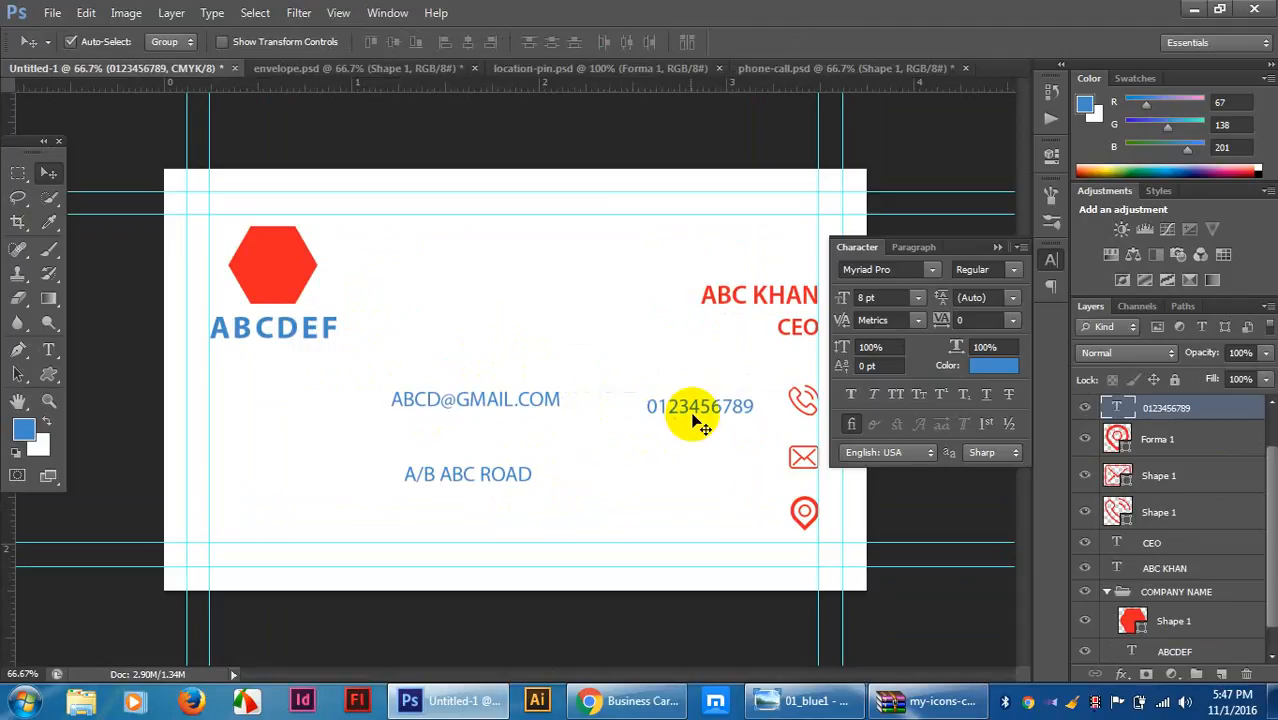
left_click_drag(531, 396, 693, 466)
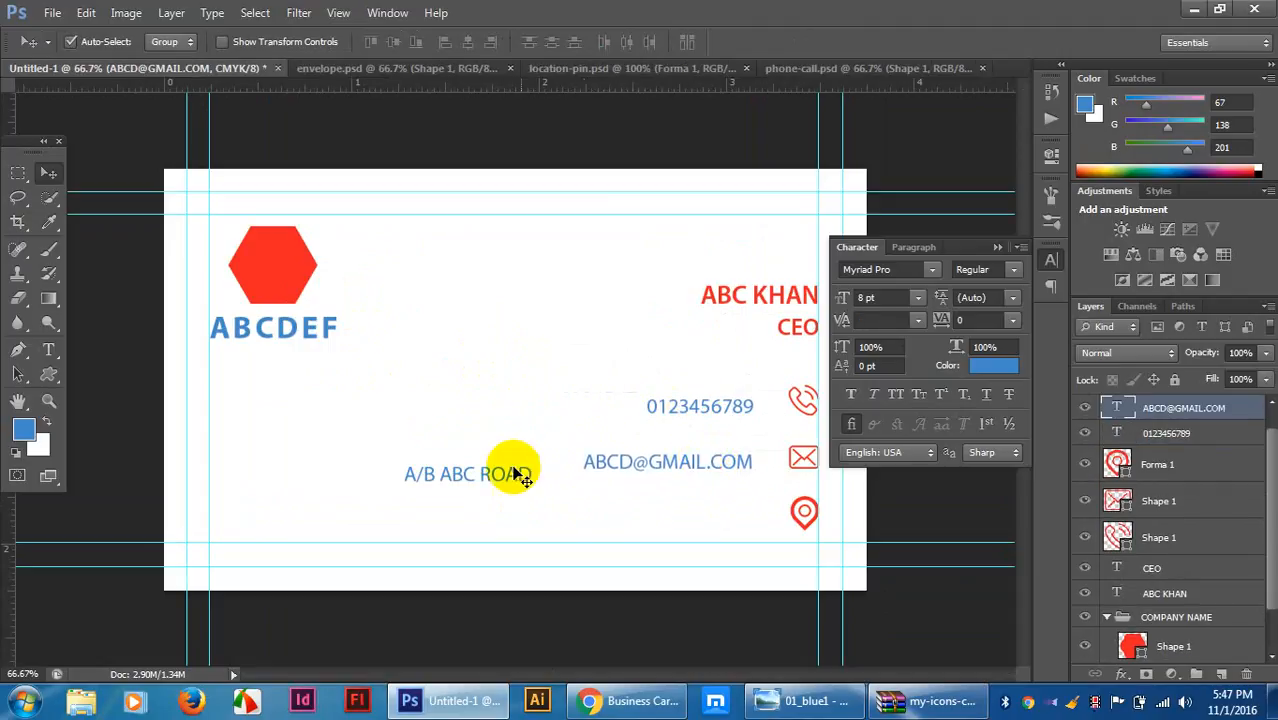
left_click_drag(514, 471, 750, 513)
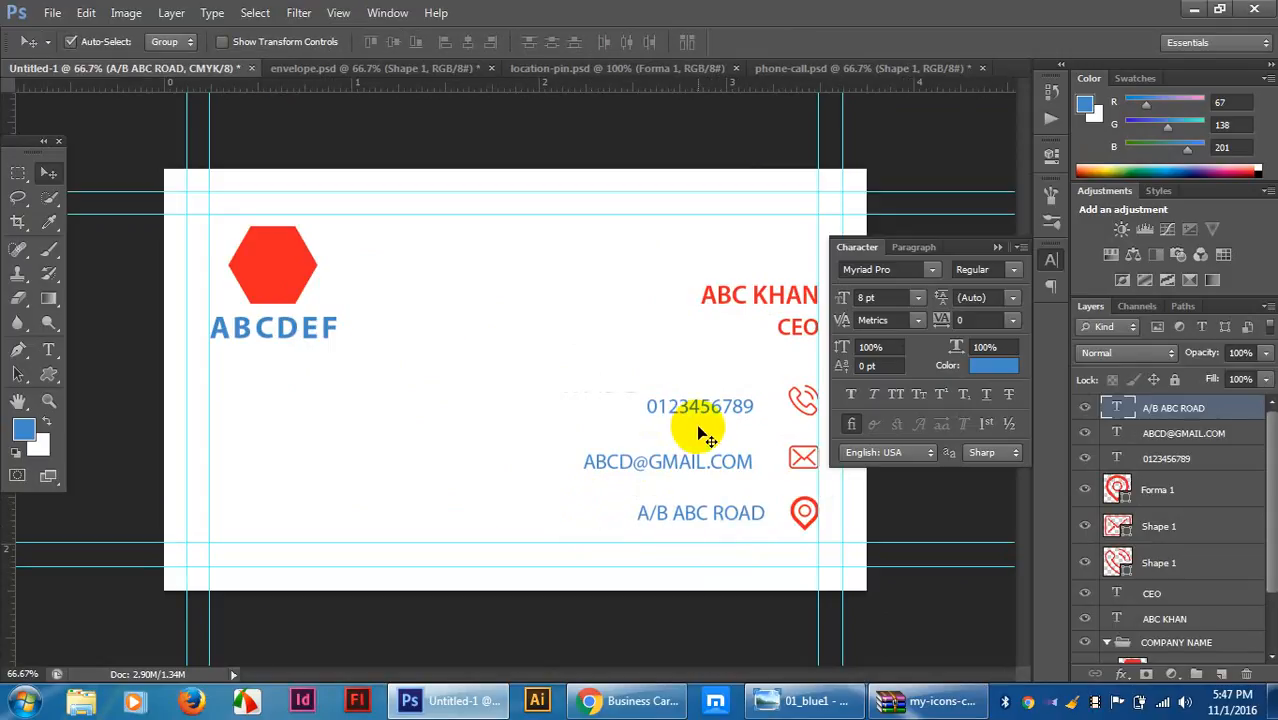
Select the whole phone number text for editing.
left_click(48, 350)
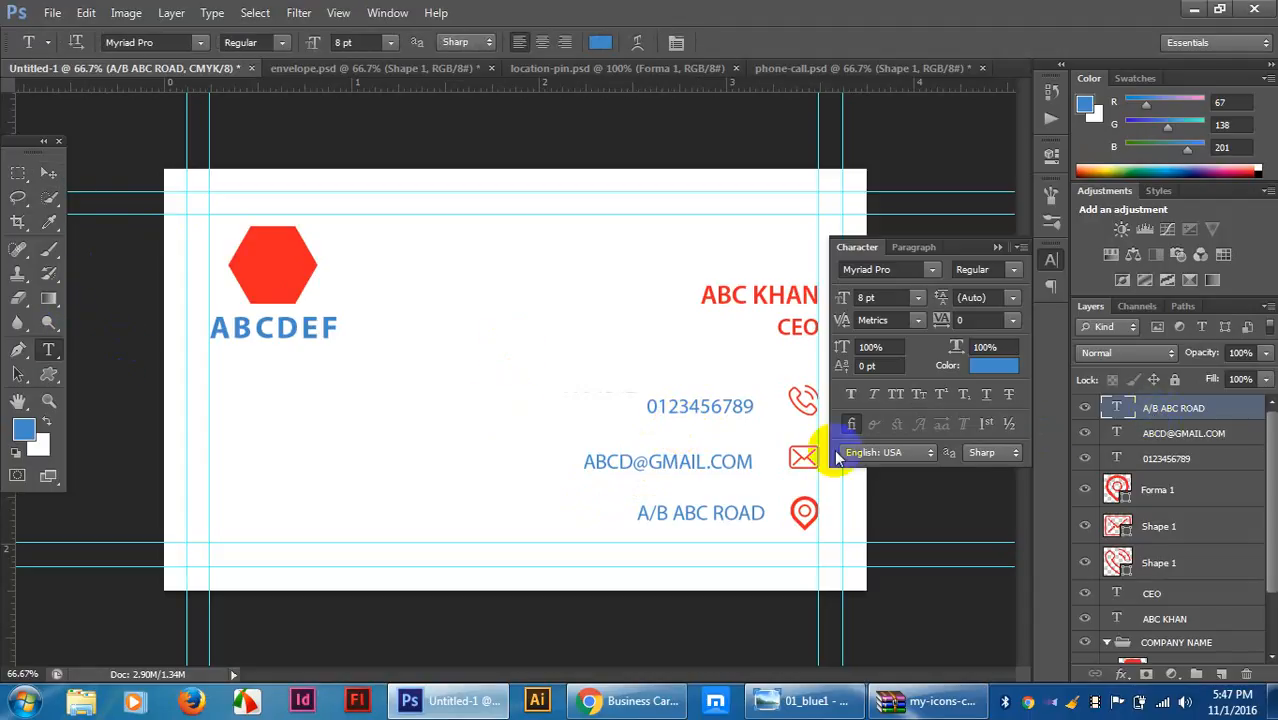
left_click(705, 406)
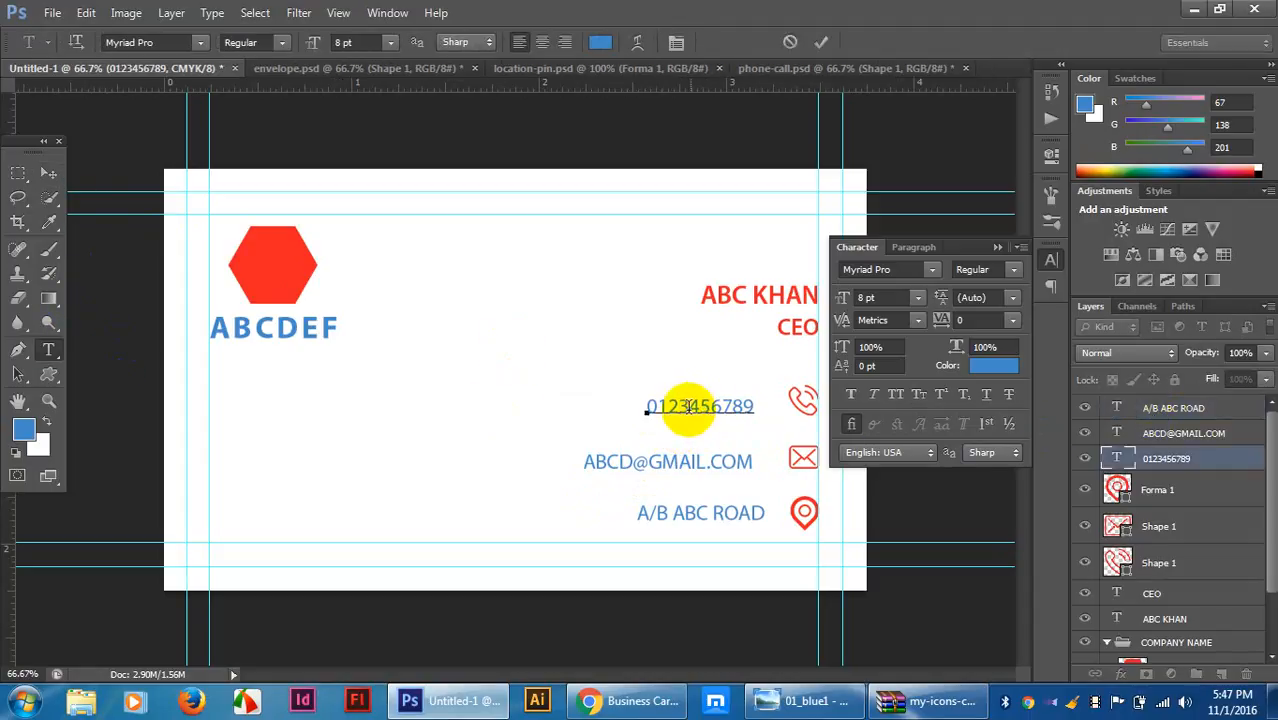
left_click_drag(648, 406, 762, 404)
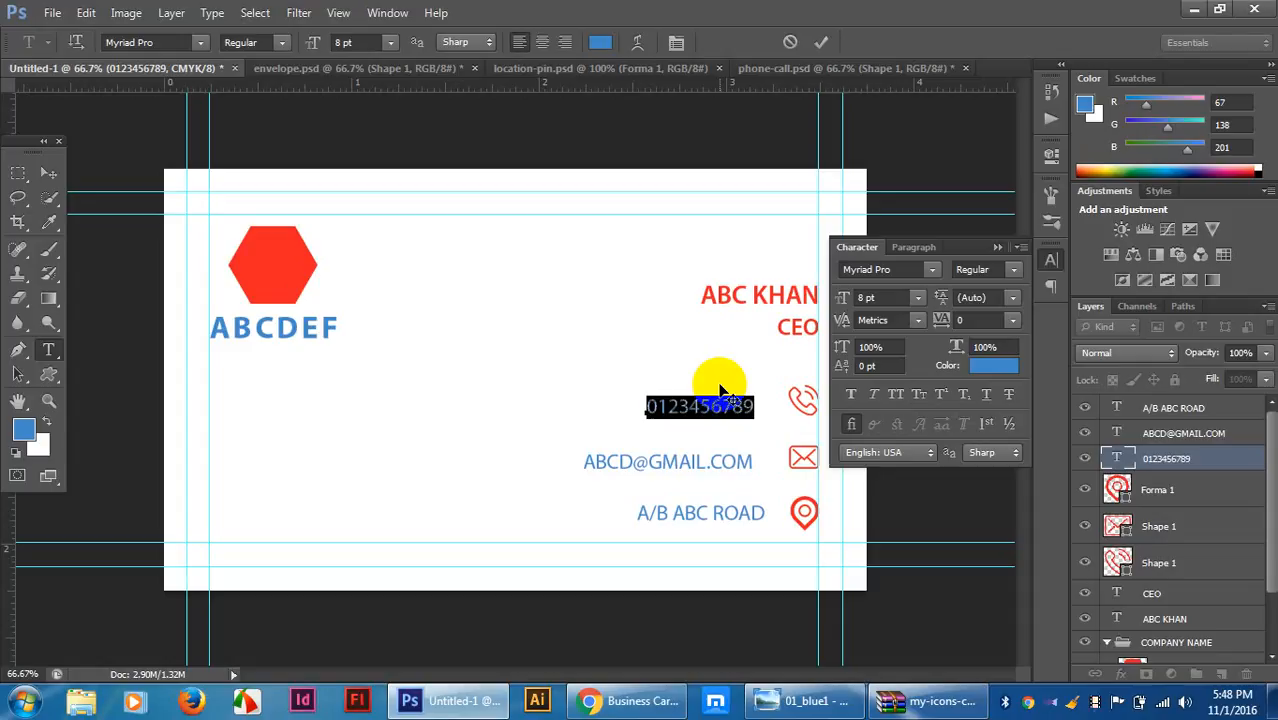
Center-align the phone number text and right-align the e-mail line.
left_click(542, 42)
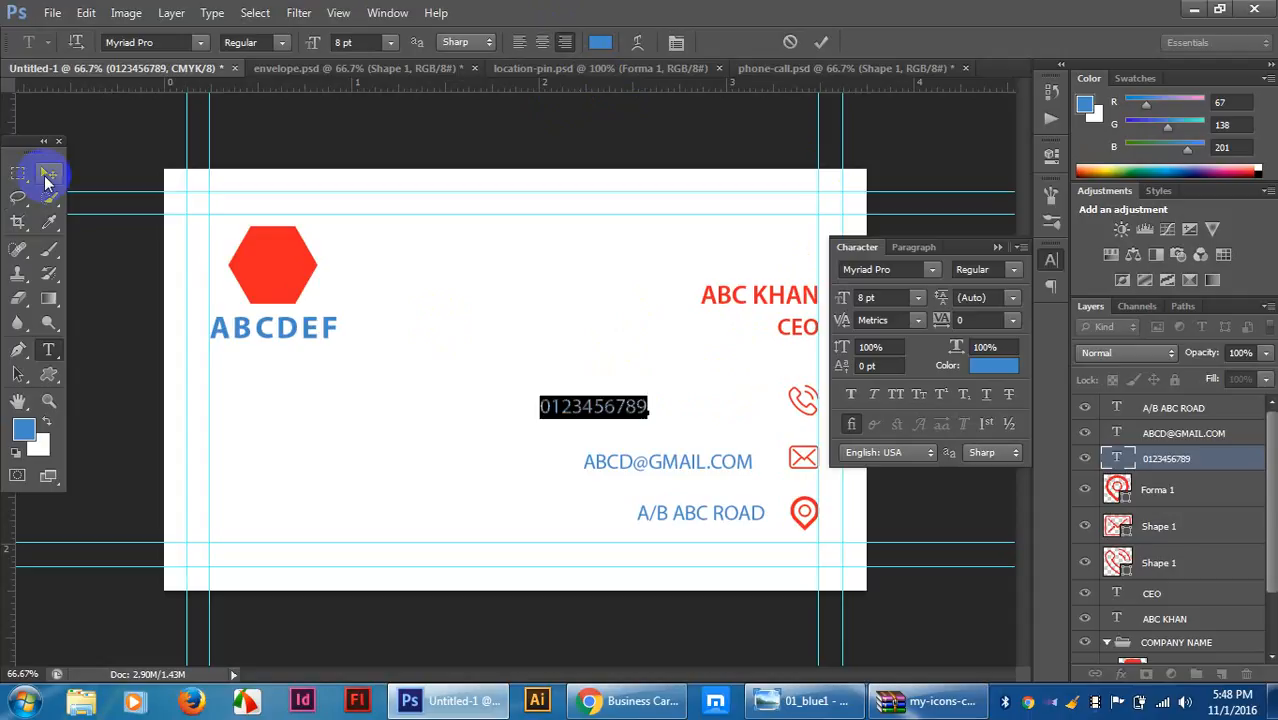
left_click(44, 175)
left_click(640, 484)
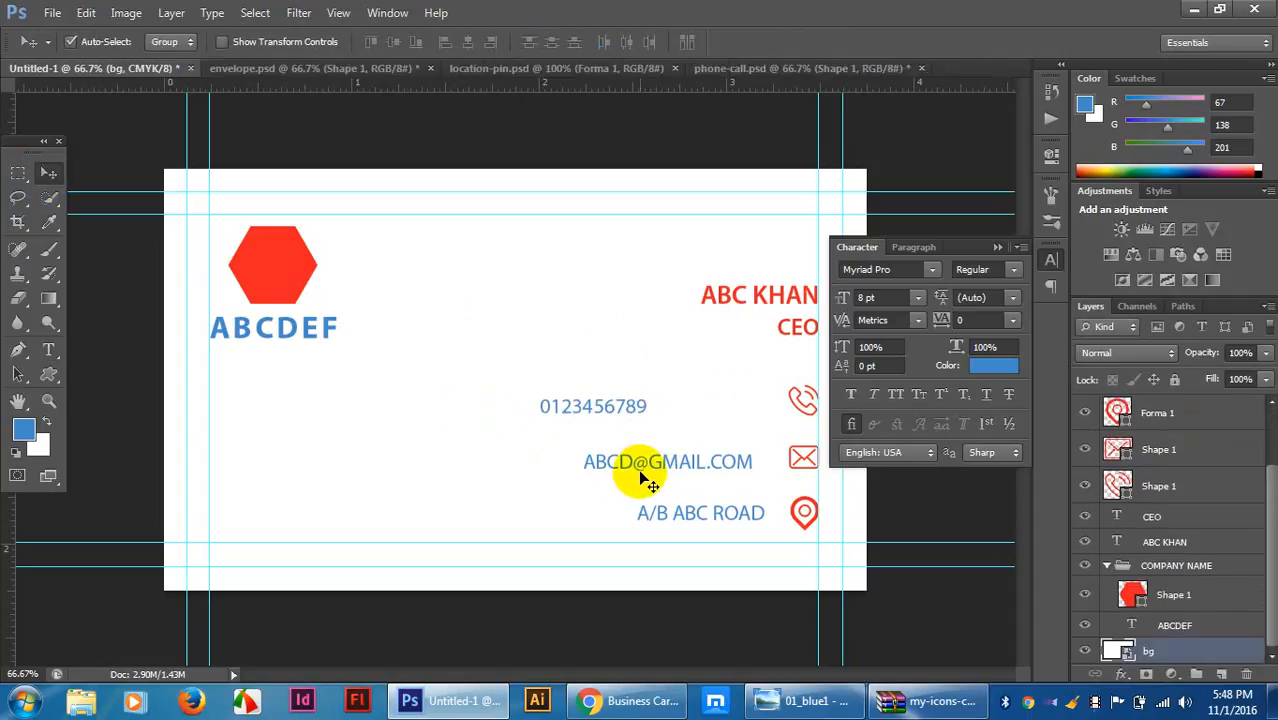
double_click(648, 470)
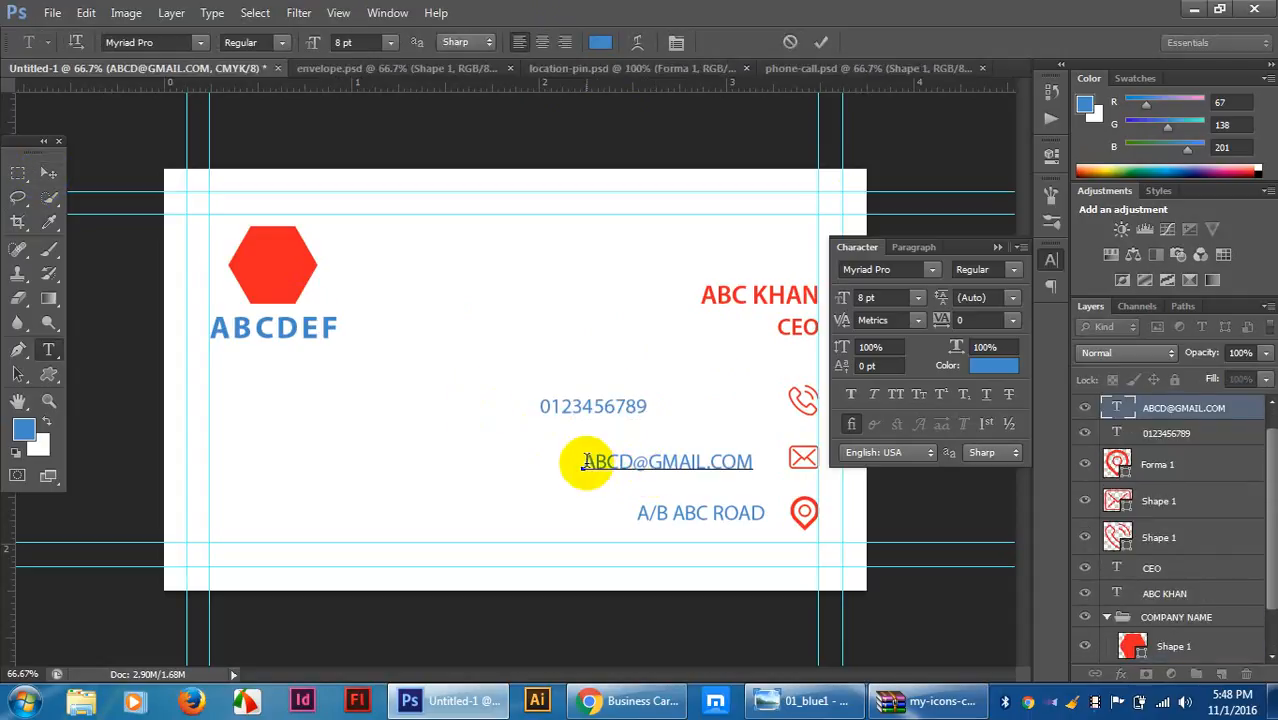
left_click_drag(584, 462, 750, 462)
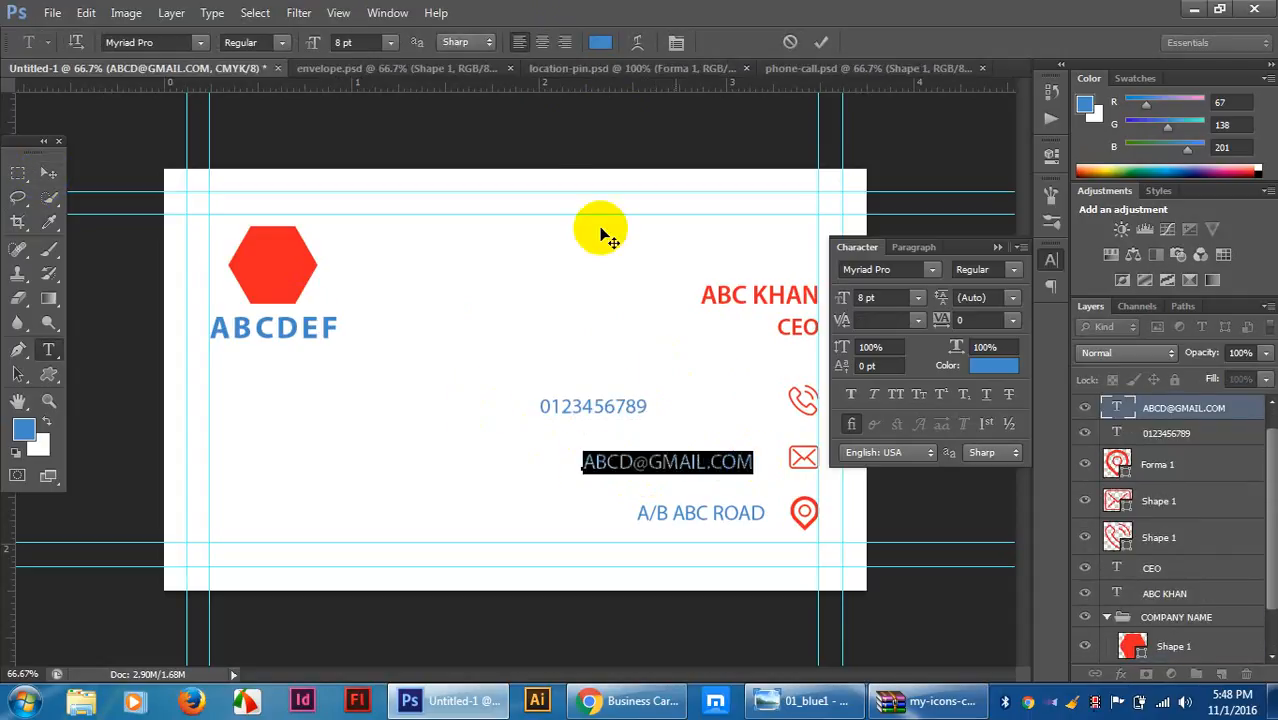
left_click(557, 47)
left_click(46, 170)
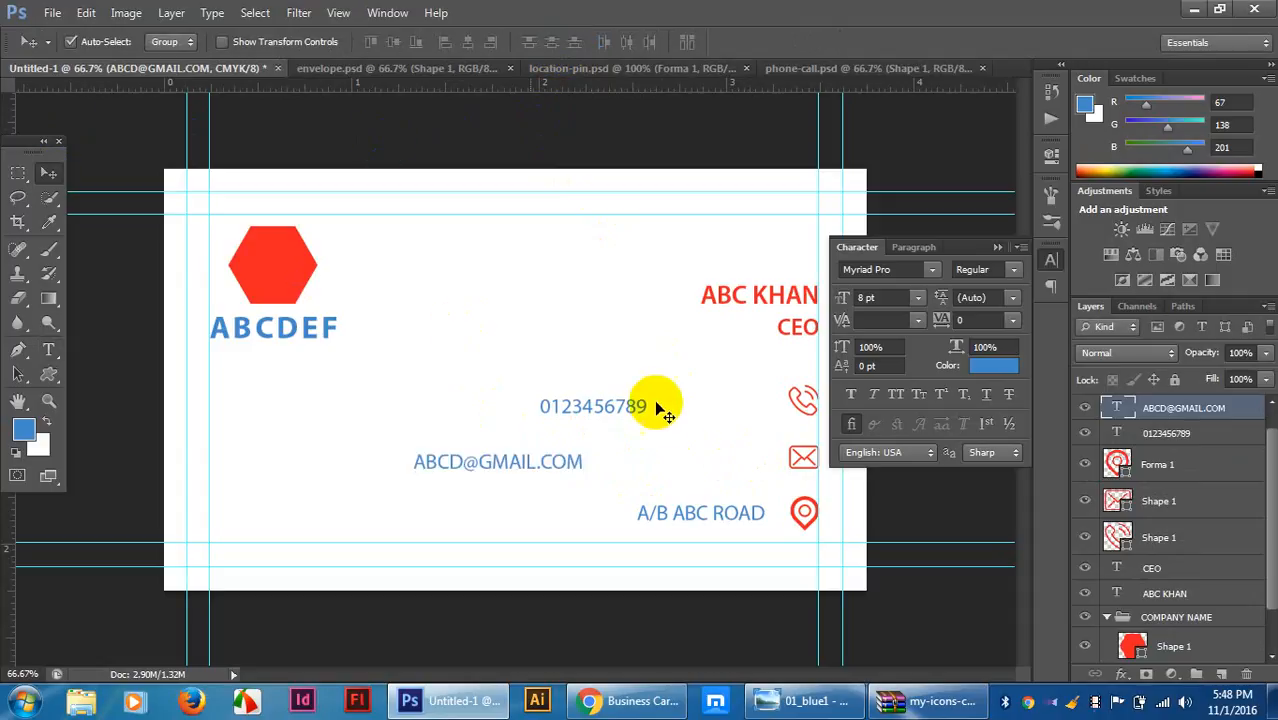
Right-align the address line text.
key("t")
left_click(719, 509)
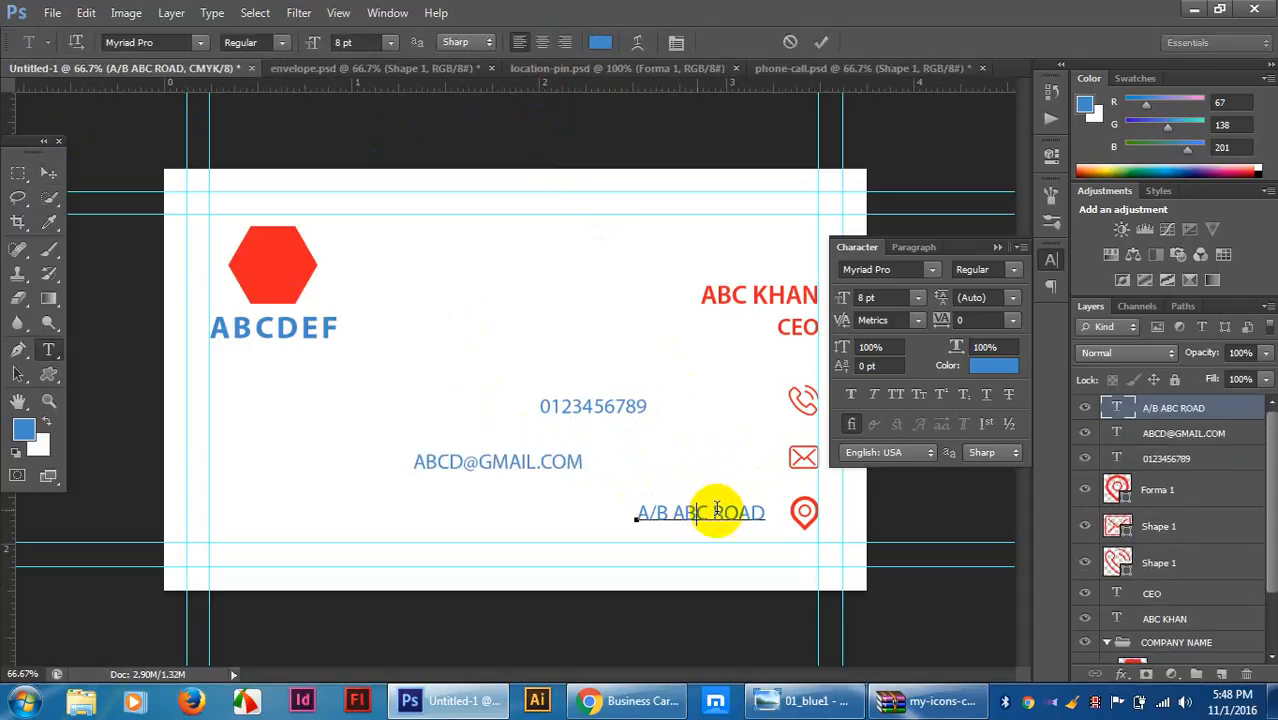
left_click_drag(765, 513, 552, 502)
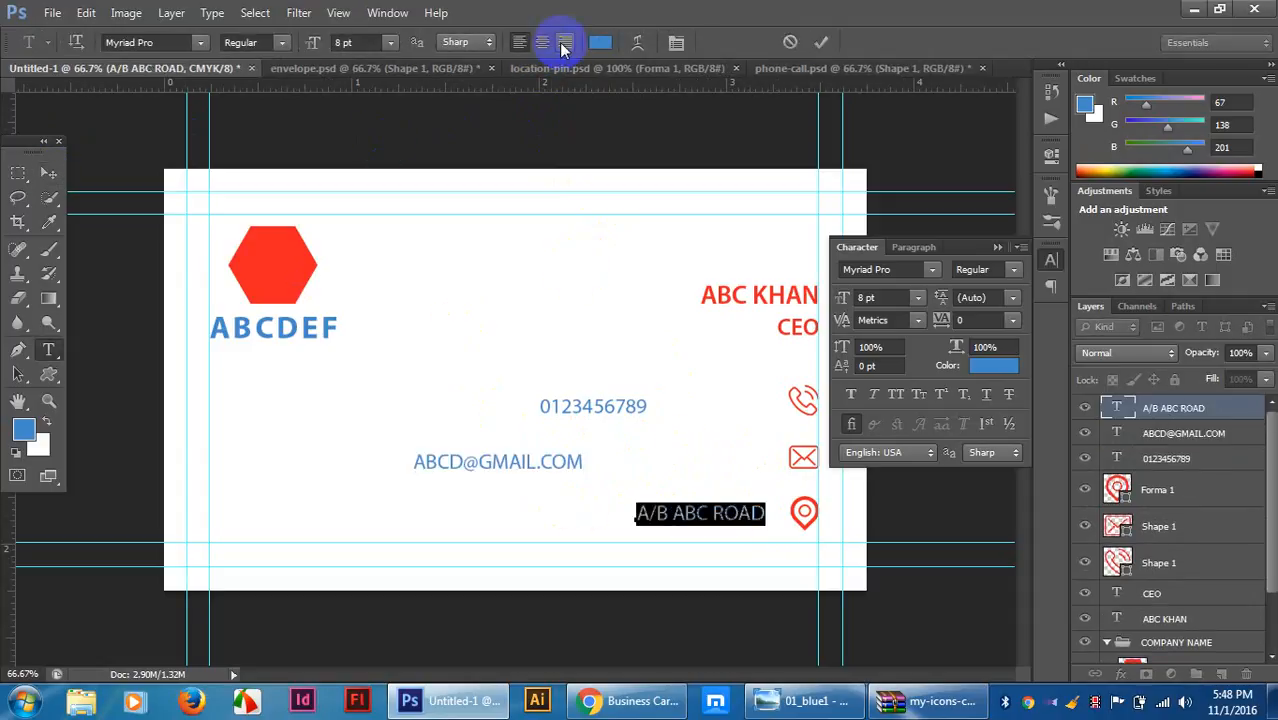
left_click(565, 42)
left_click(48, 172)
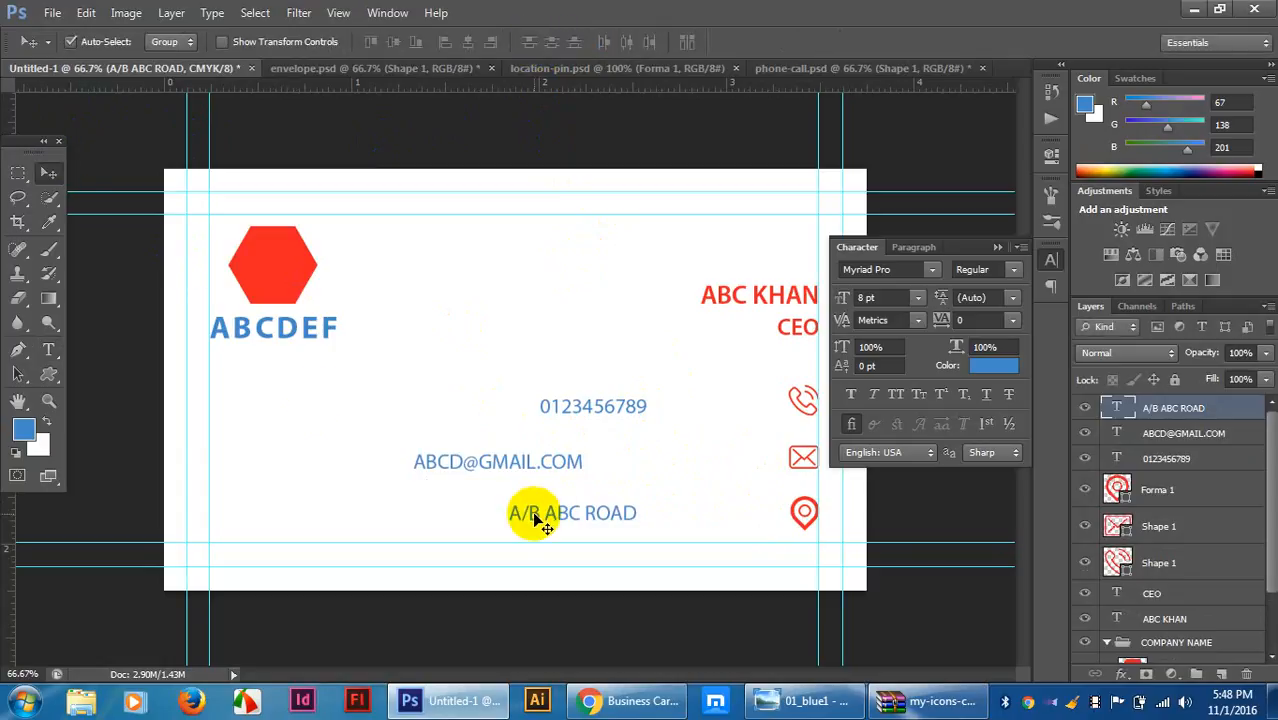
Extend the address text line by adding the city name at its end.
left_click(48, 349)
left_click(586, 517)
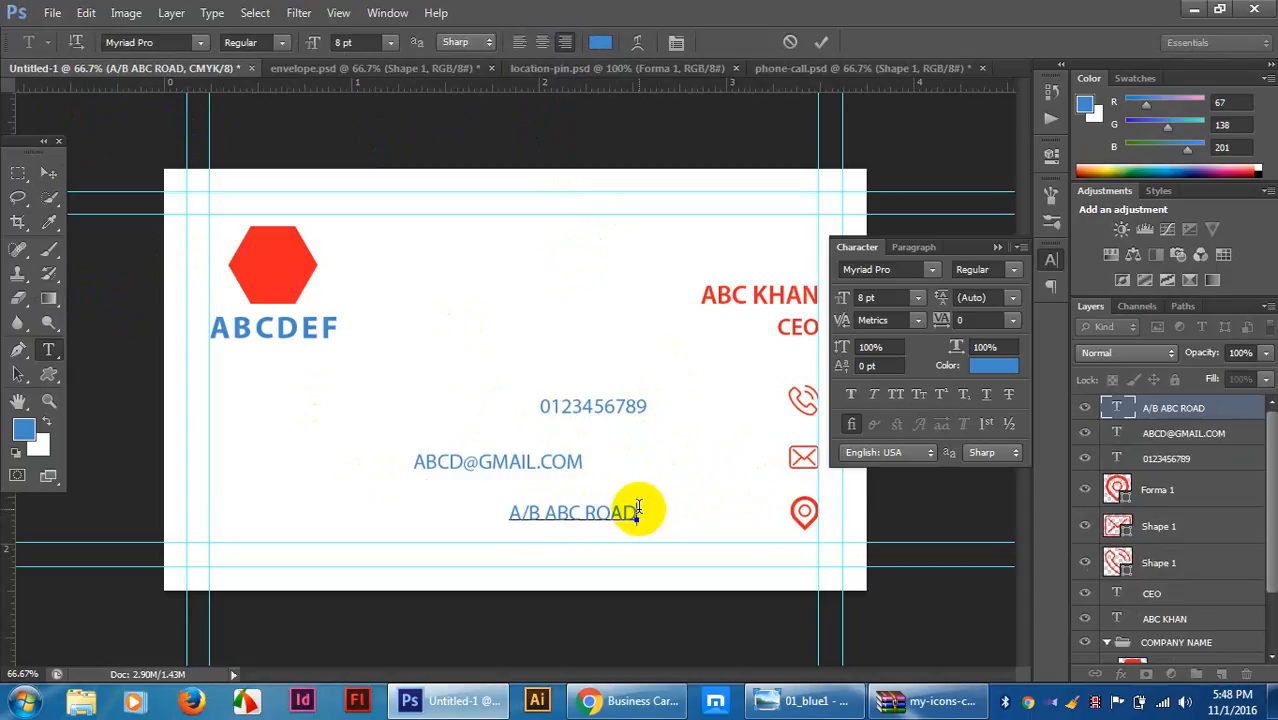
type("RA")
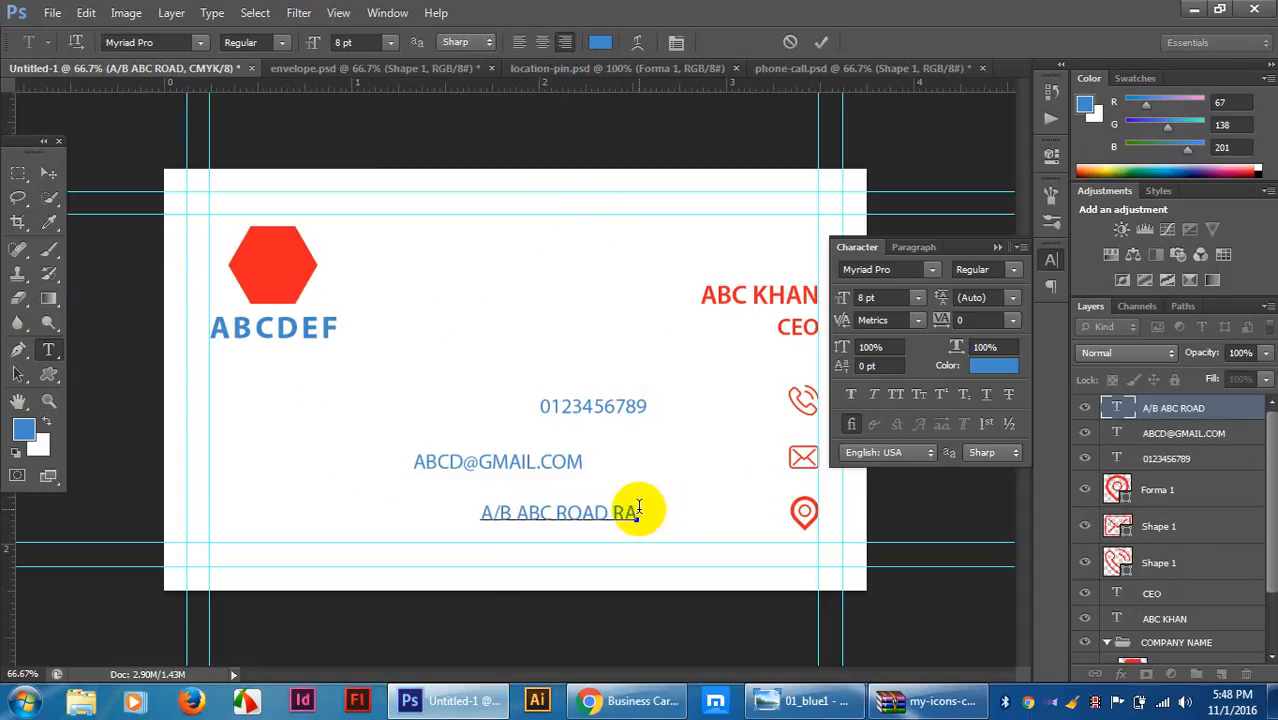
type("JSHA")
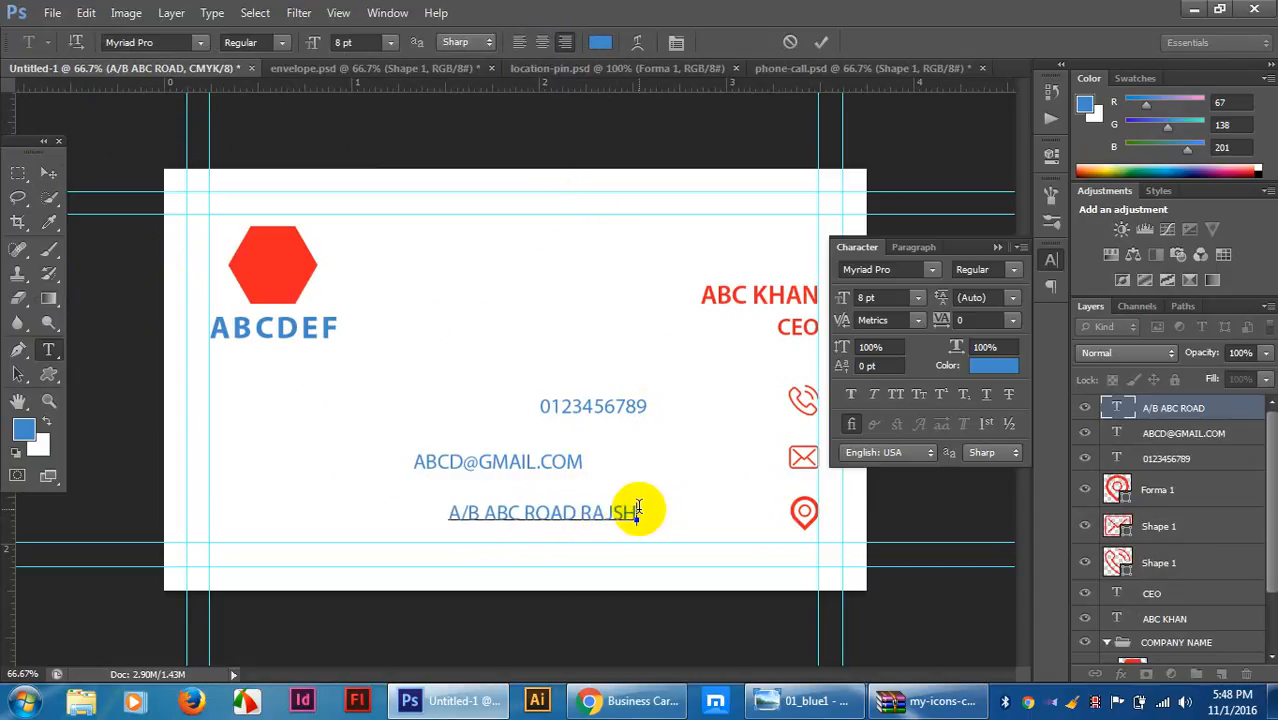
type("HI")
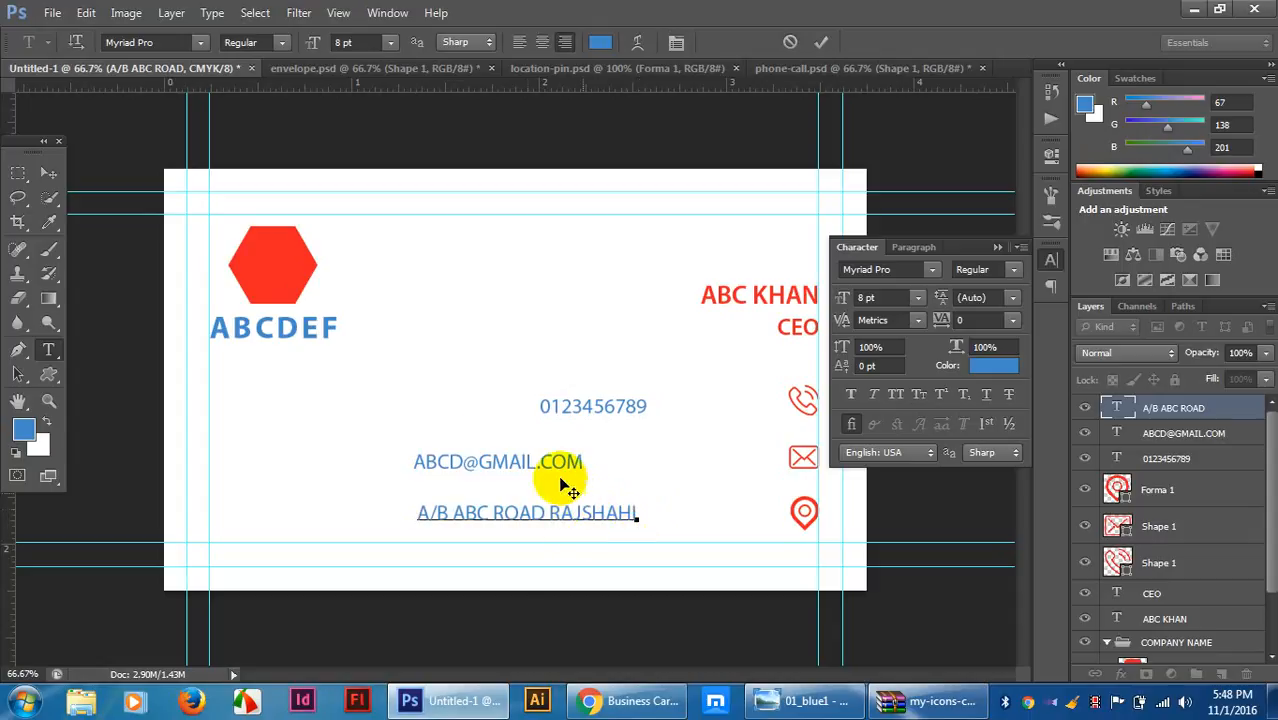
left_click(48, 173)
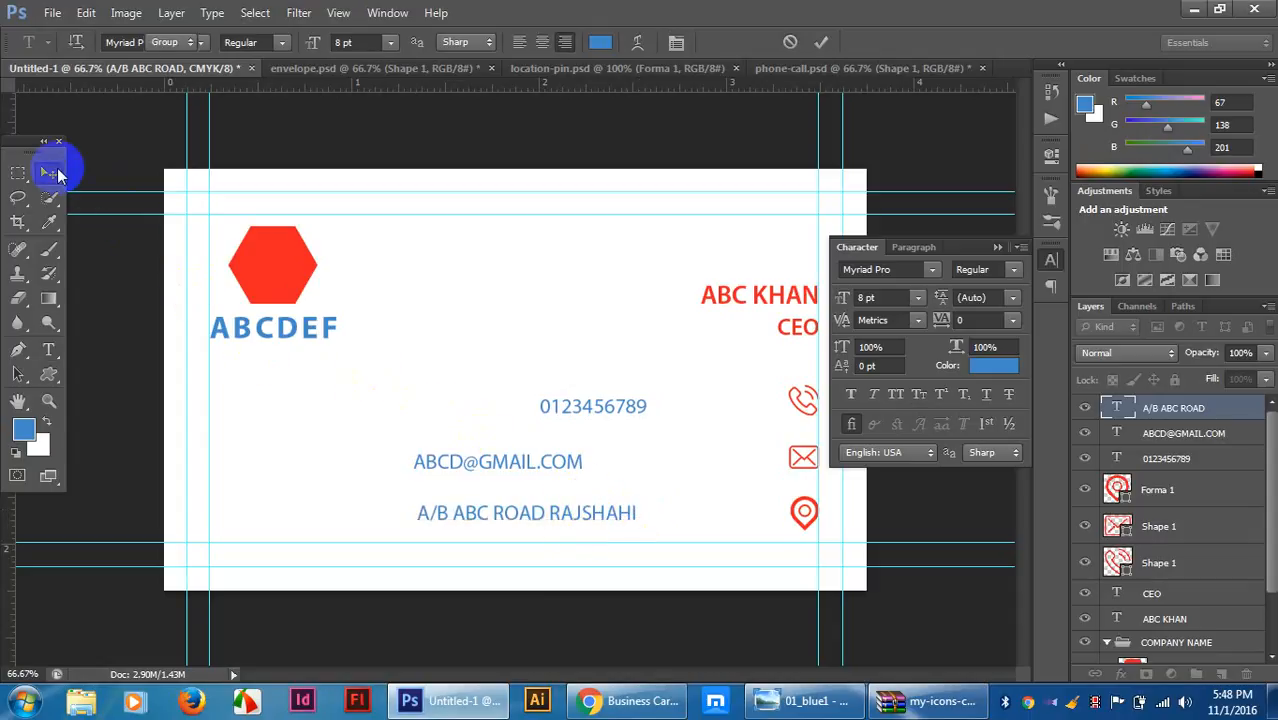
Move the phone number, e-mail and address lines right beside their icons.
left_click_drag(608, 405, 690, 423)
left_click_drag(538, 471, 734, 466)
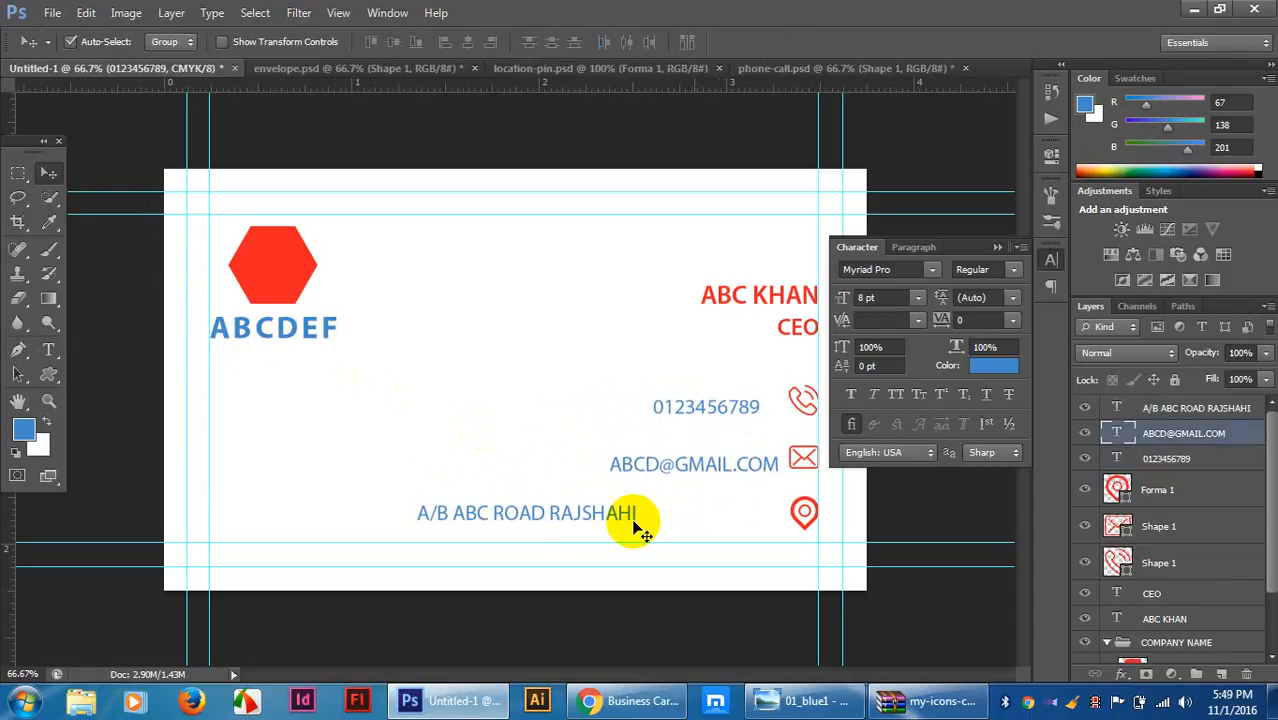
left_click_drag(597, 530, 632, 530)
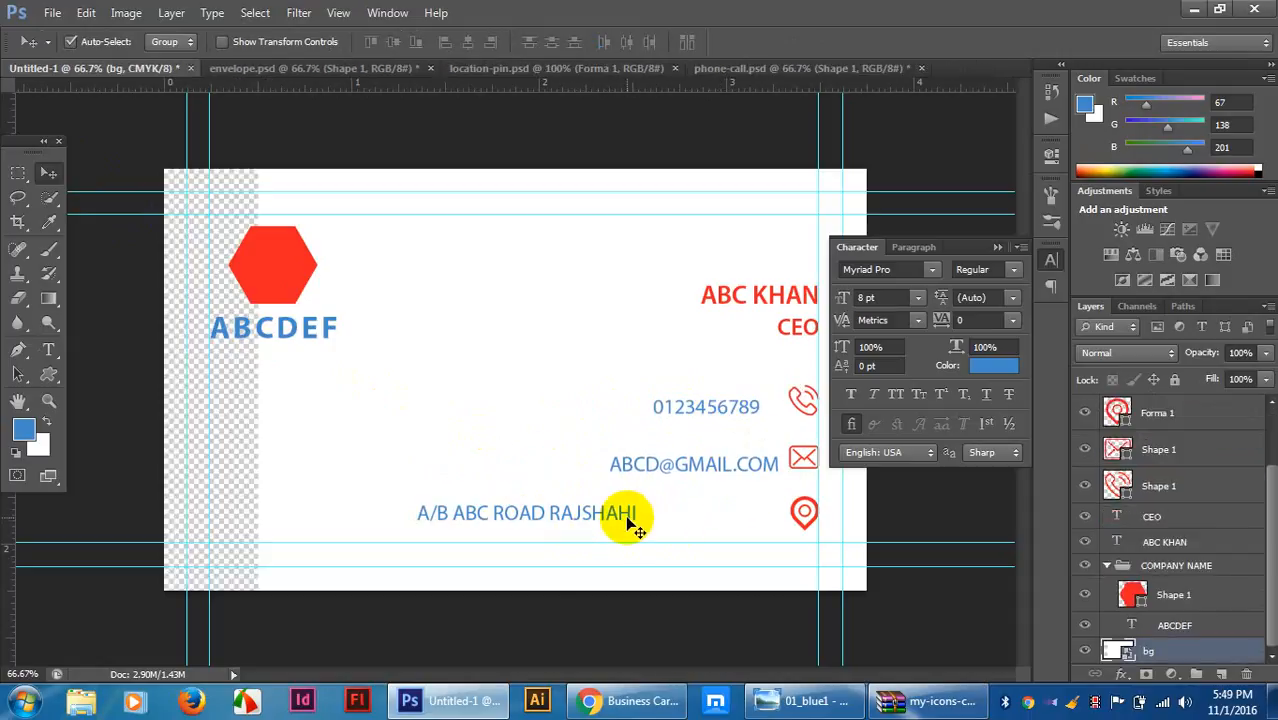
key("ctrl+z")
left_click_drag(545, 522, 690, 521)
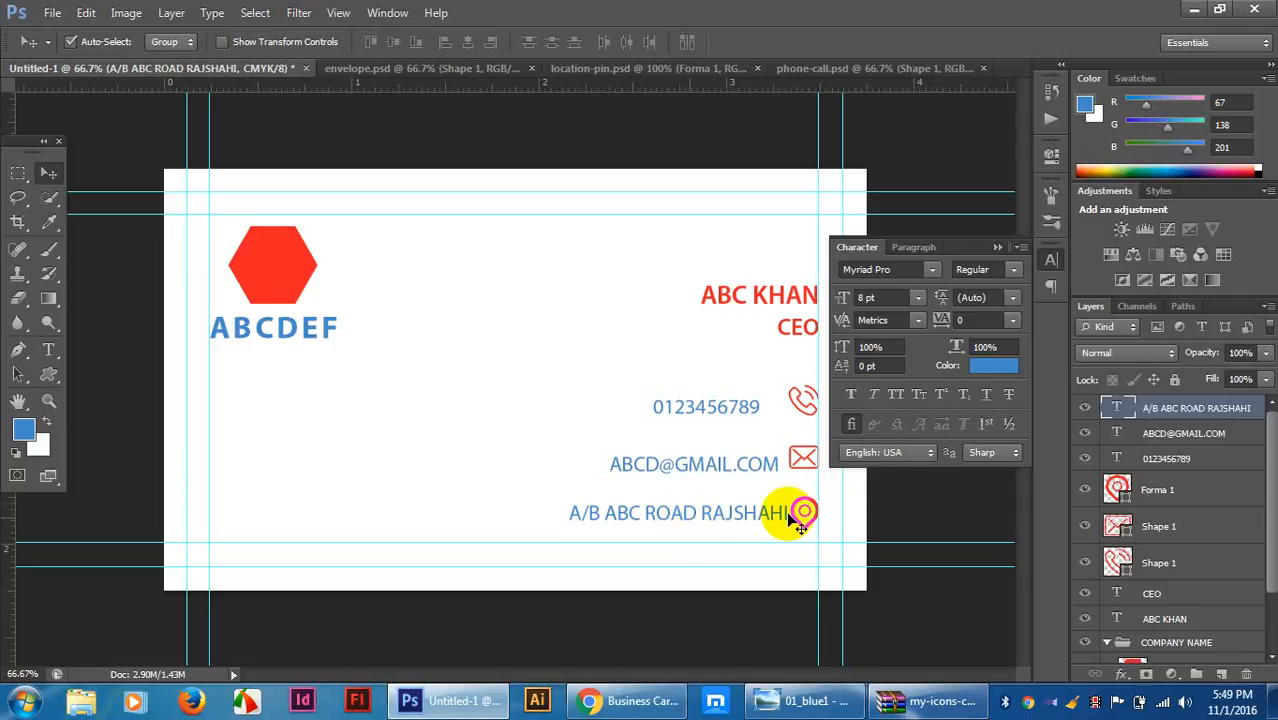
Right-align the three contact text lines and nudge them slightly left of the icons.
left_click(1174, 461, "ctrl")
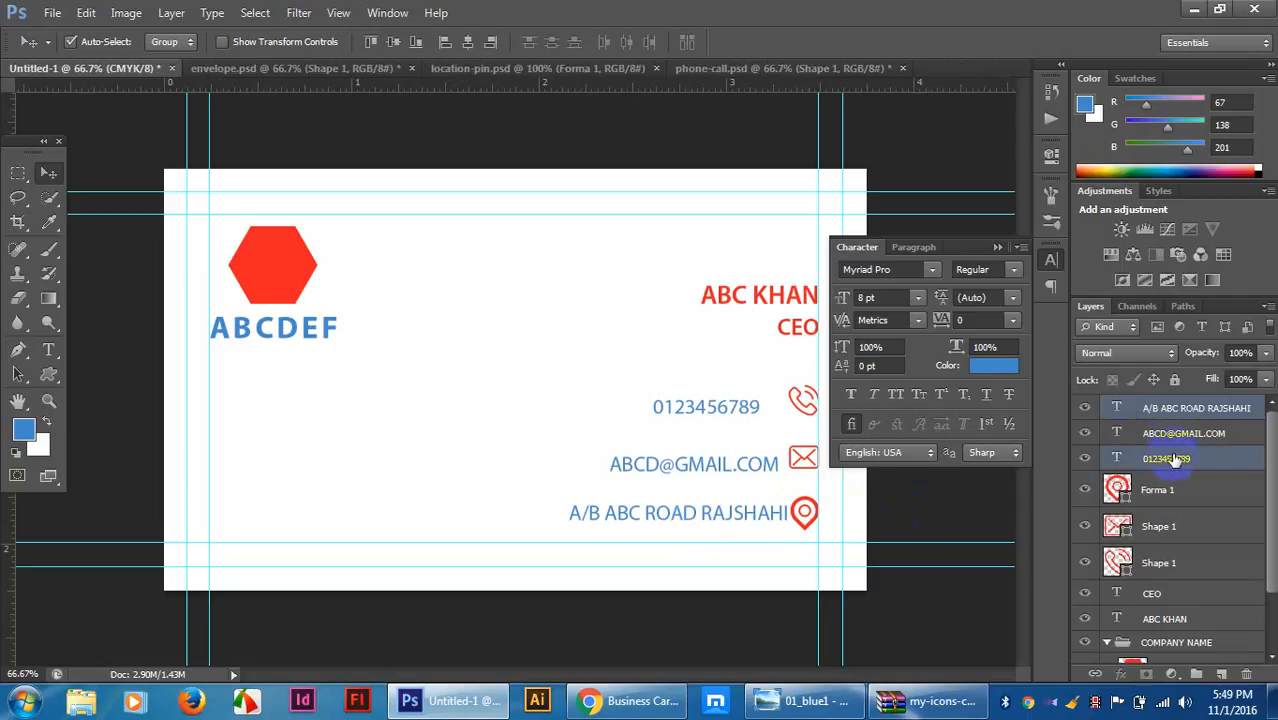
left_click(1172, 437, "ctrl")
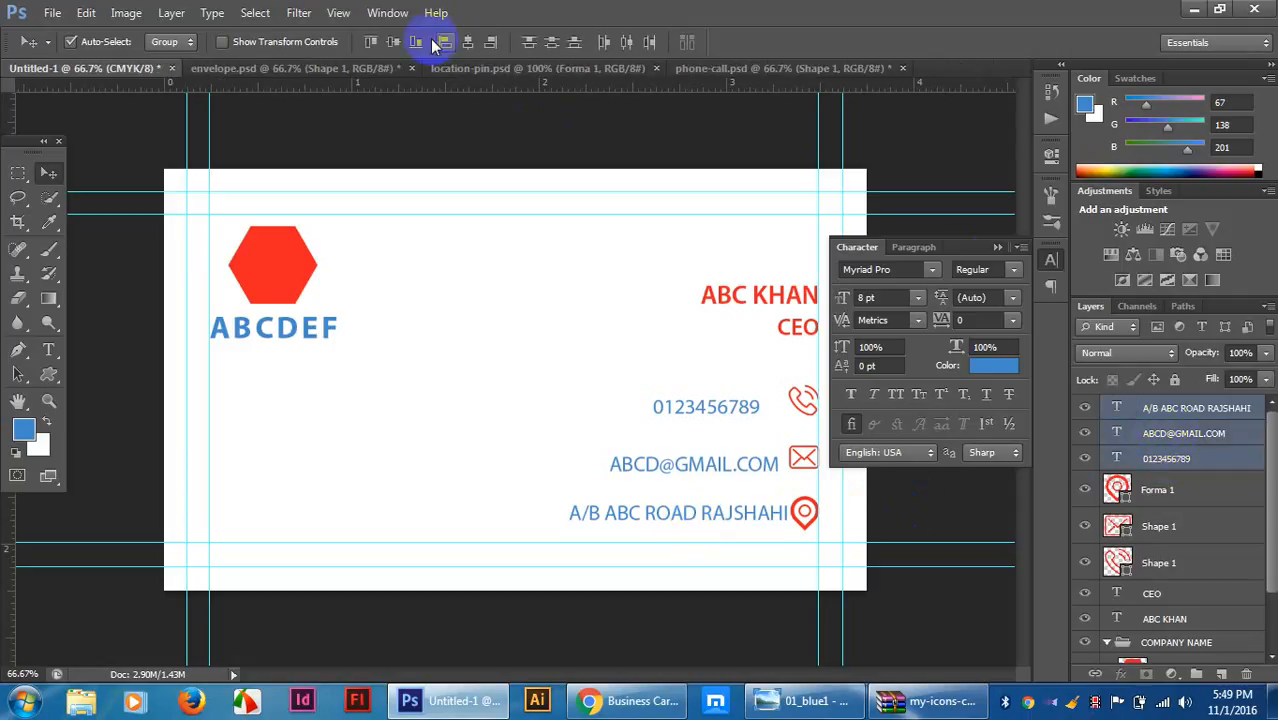
left_click(491, 45)
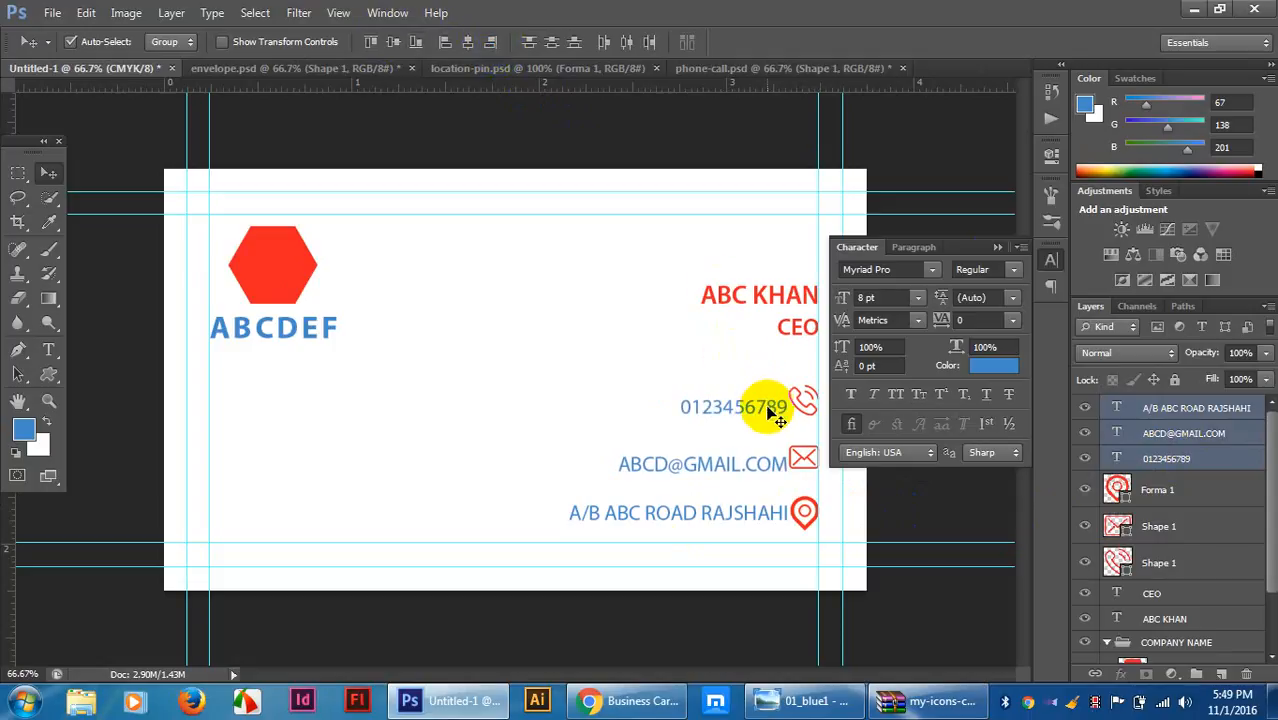
left_click_drag(767, 408, 750, 410)
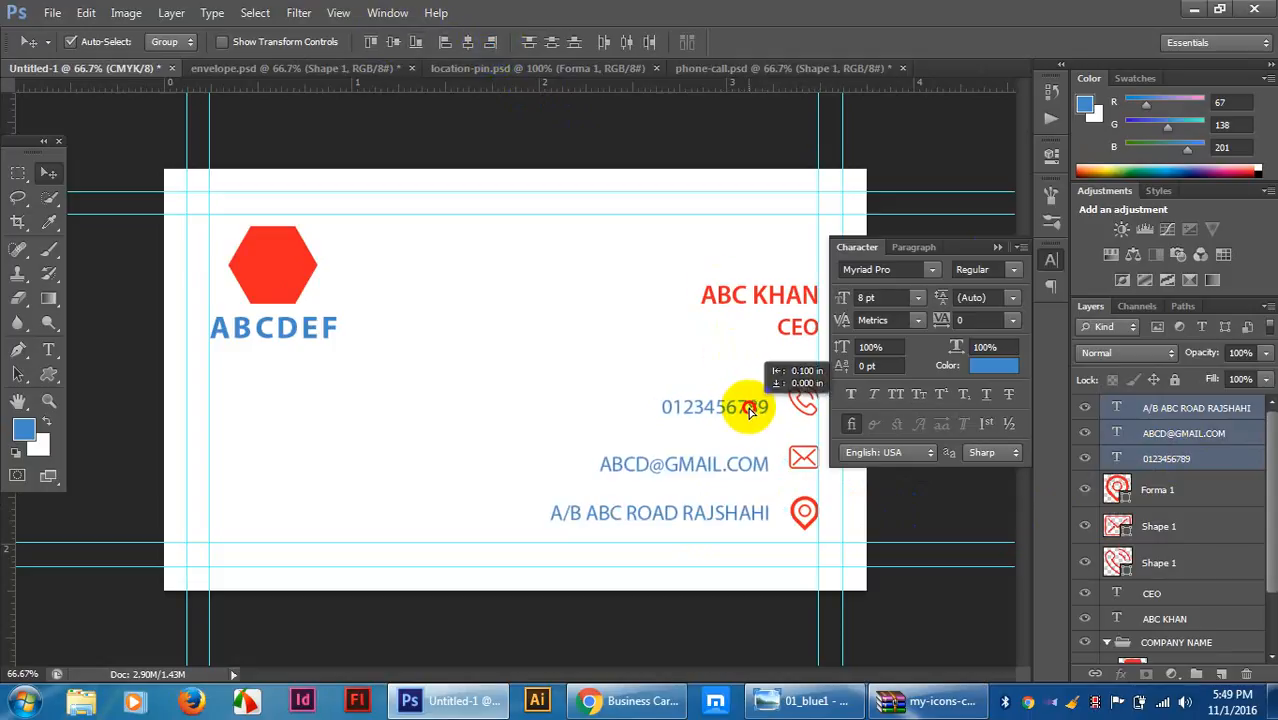
Centre the phone number vertically on the phone icon.
left_click(1136, 412)
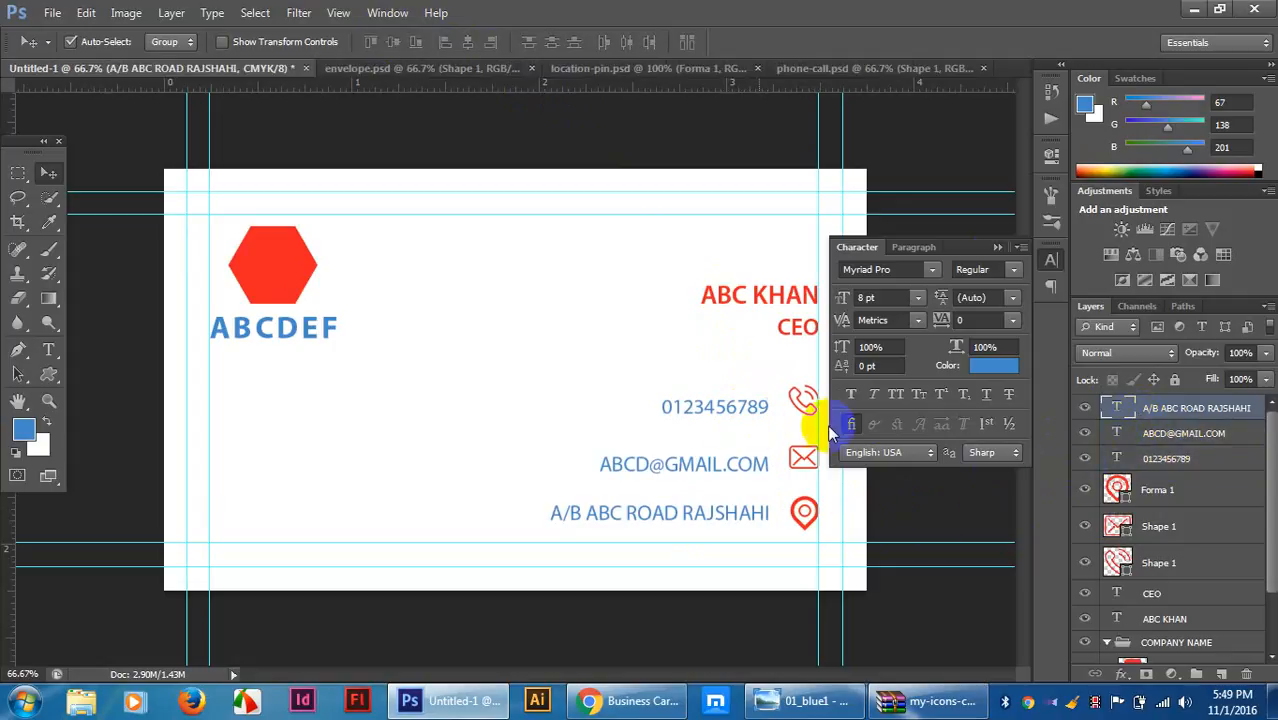
left_click(1168, 458)
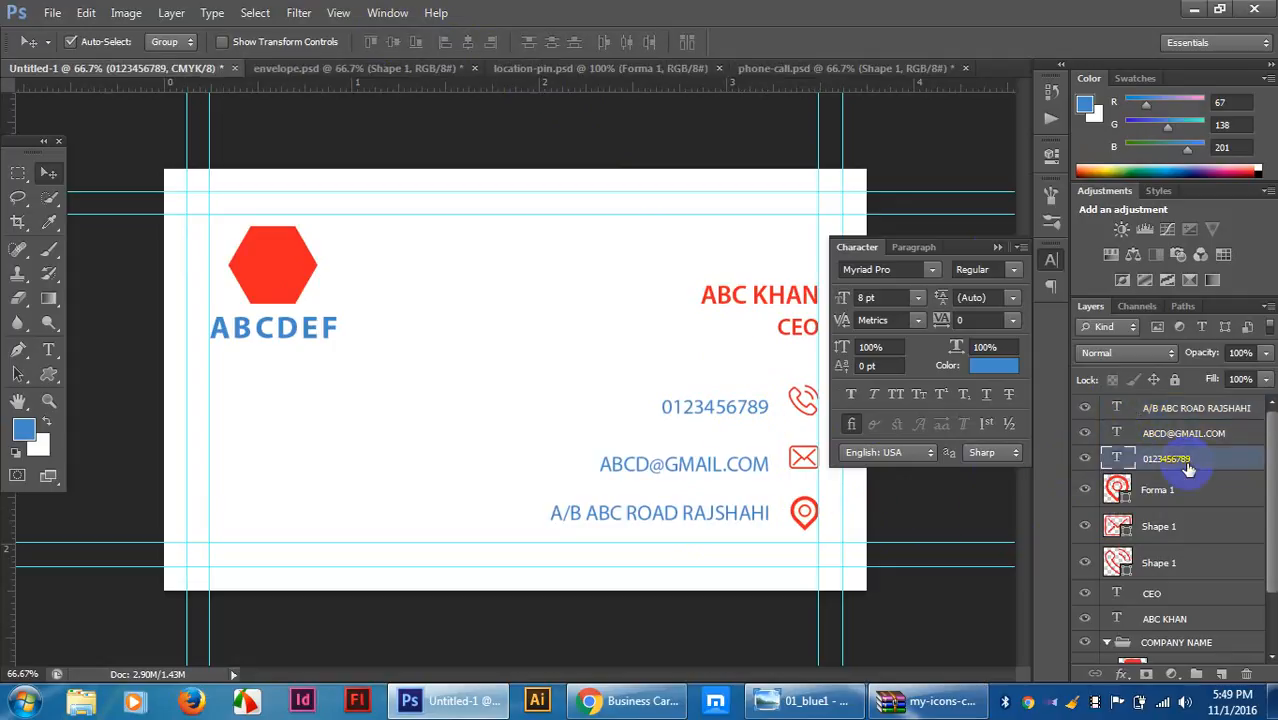
left_click(1198, 562, "ctrl")
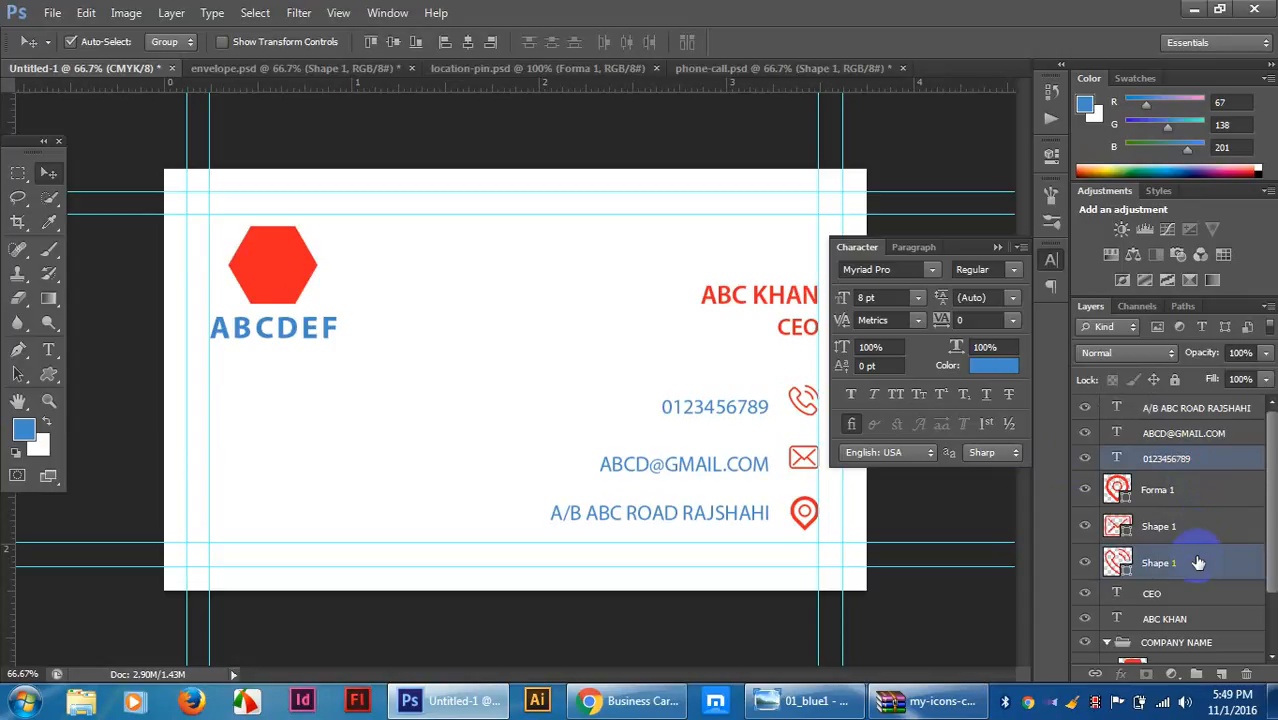
left_click(393, 42)
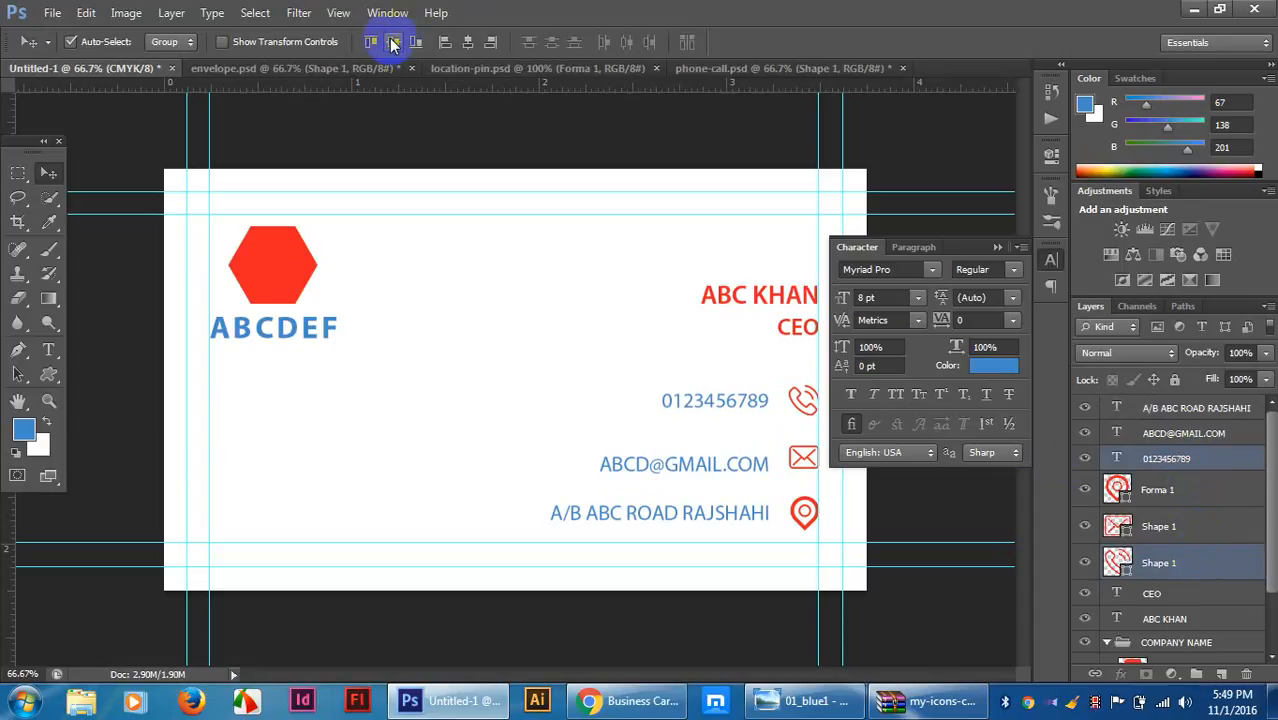
Centre the e-mail and address lines vertically on the envelope and pin icons.
left_click(1185, 433)
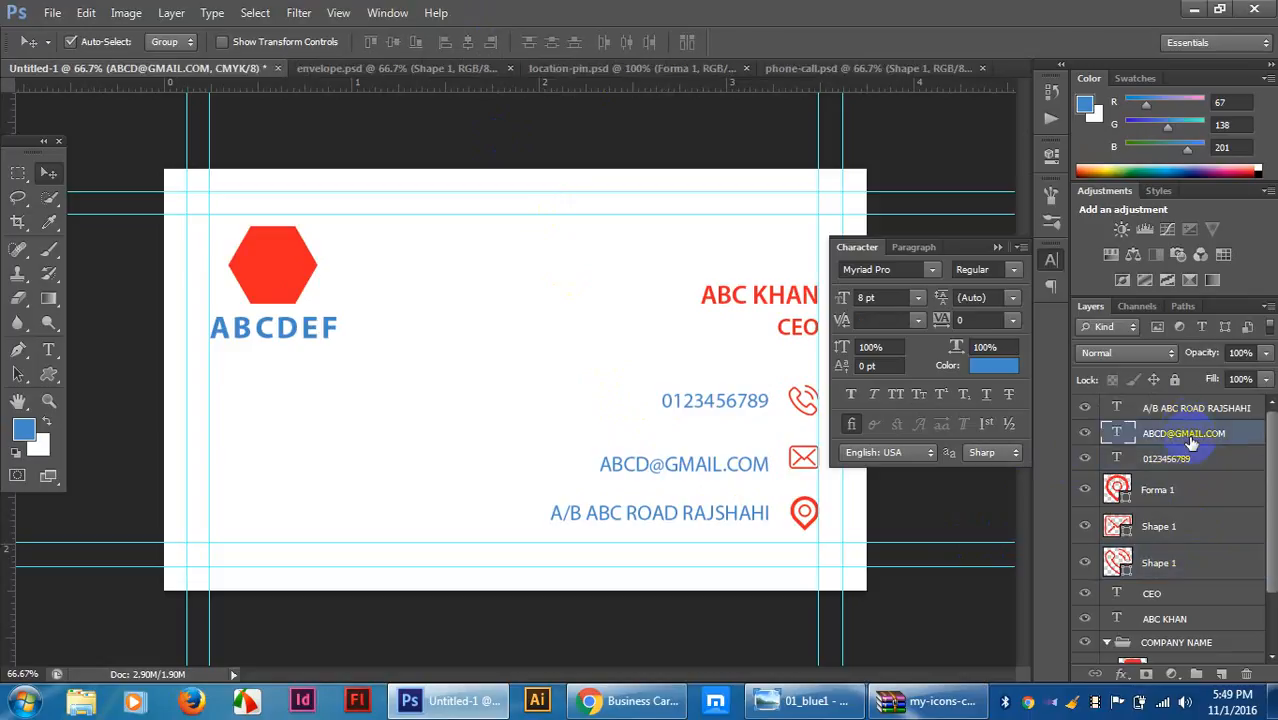
left_click(1172, 527, "ctrl")
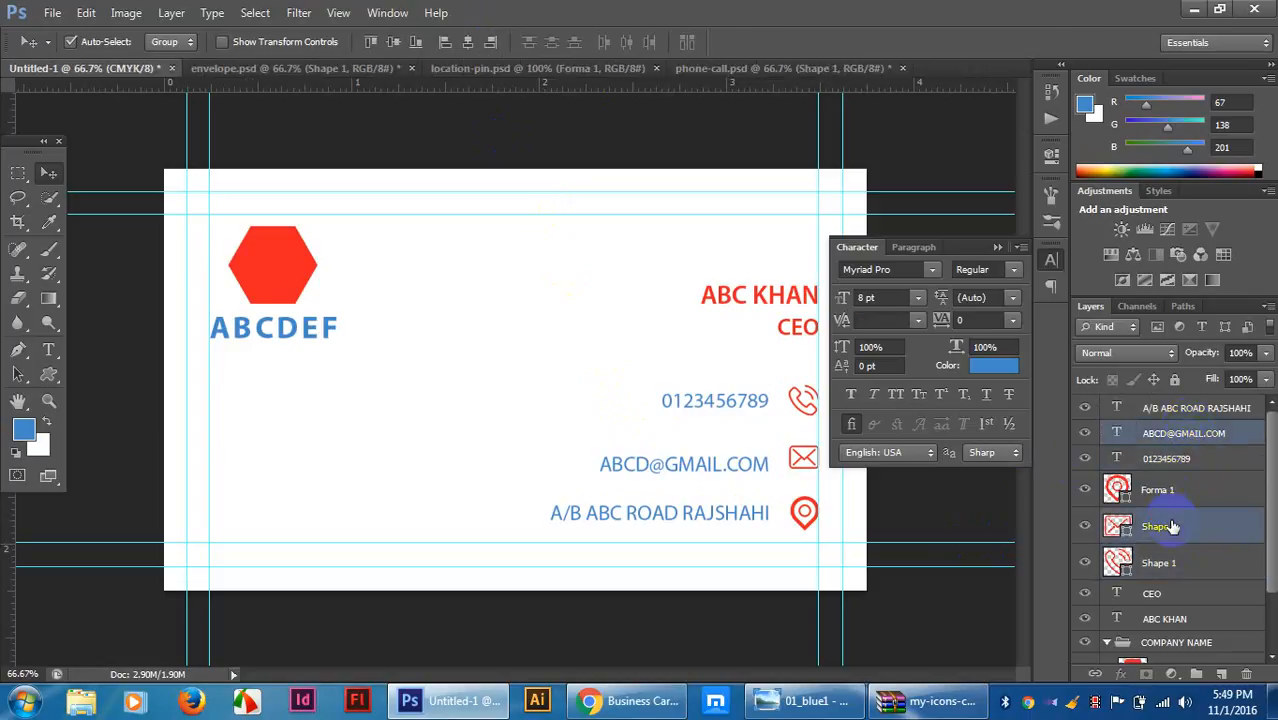
left_click(392, 42)
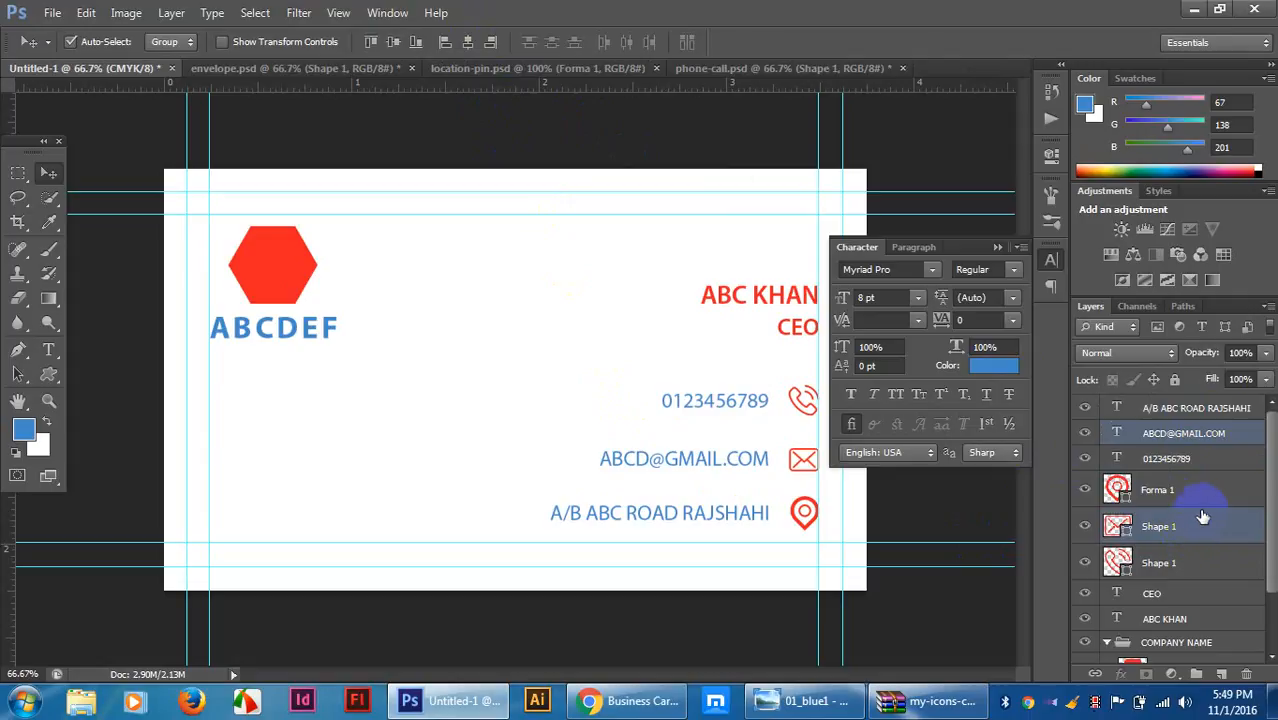
left_click(1180, 492)
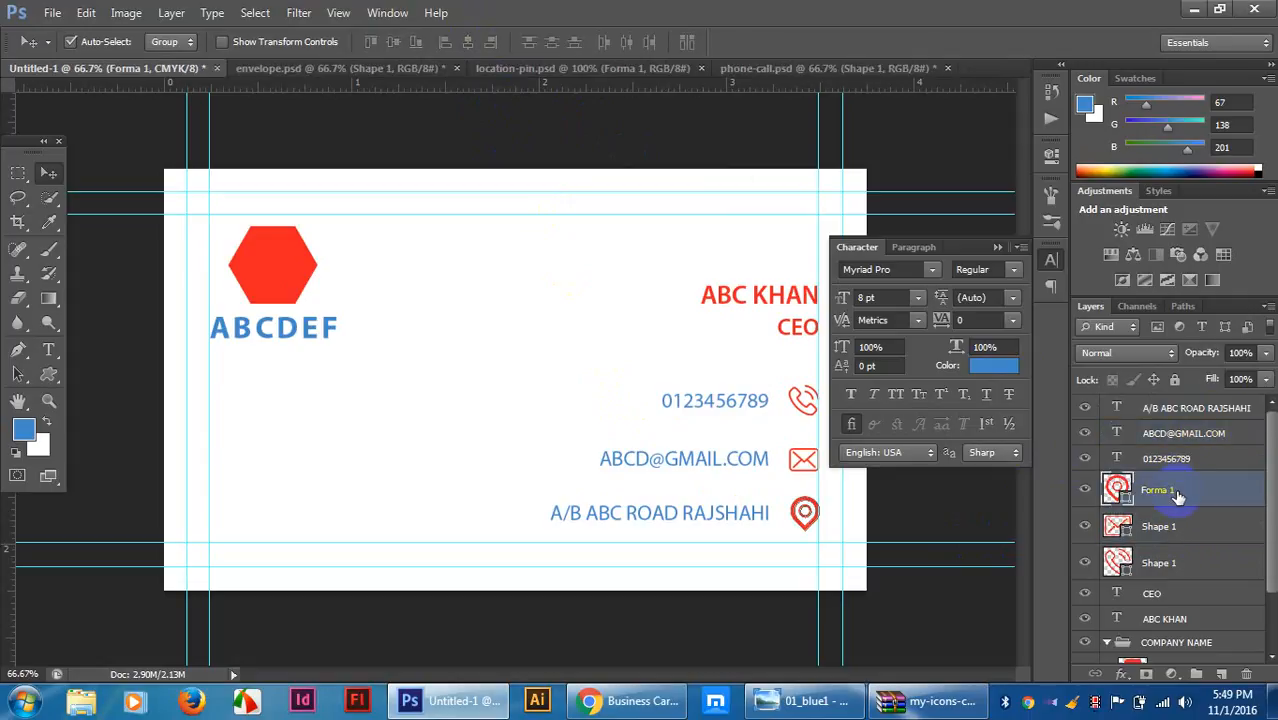
left_click(1190, 408, "ctrl")
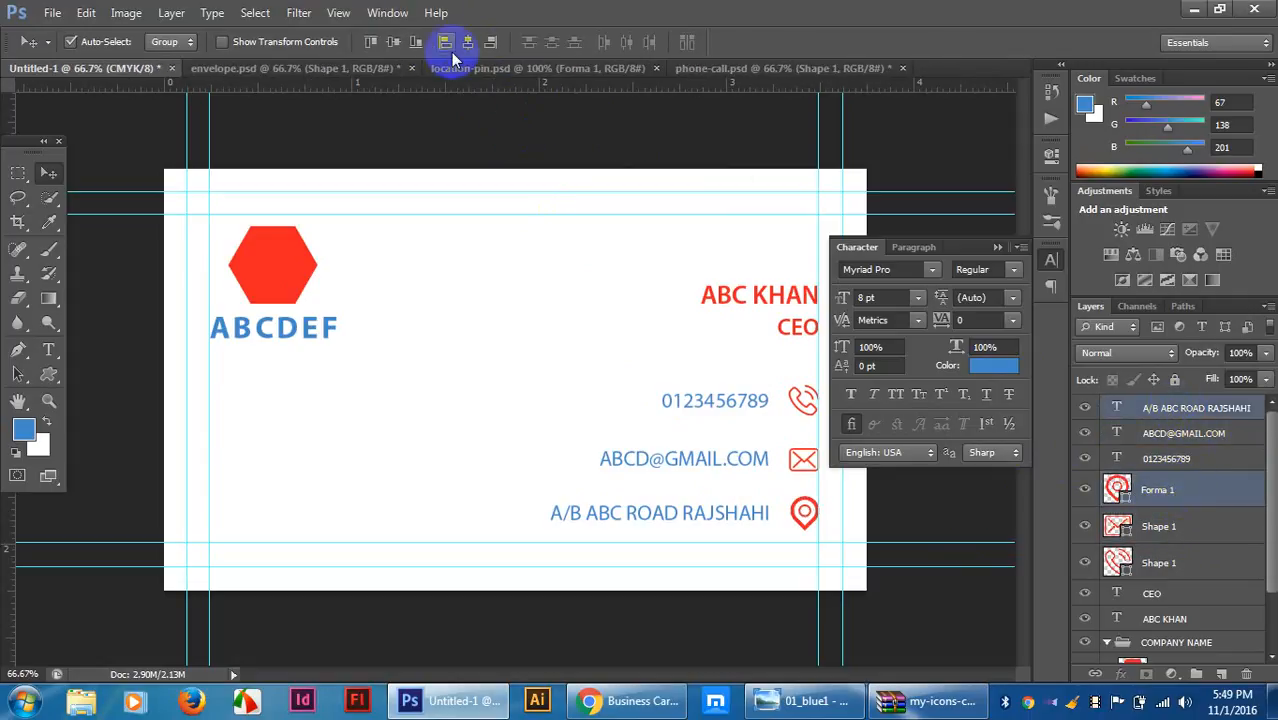
left_click(395, 42)
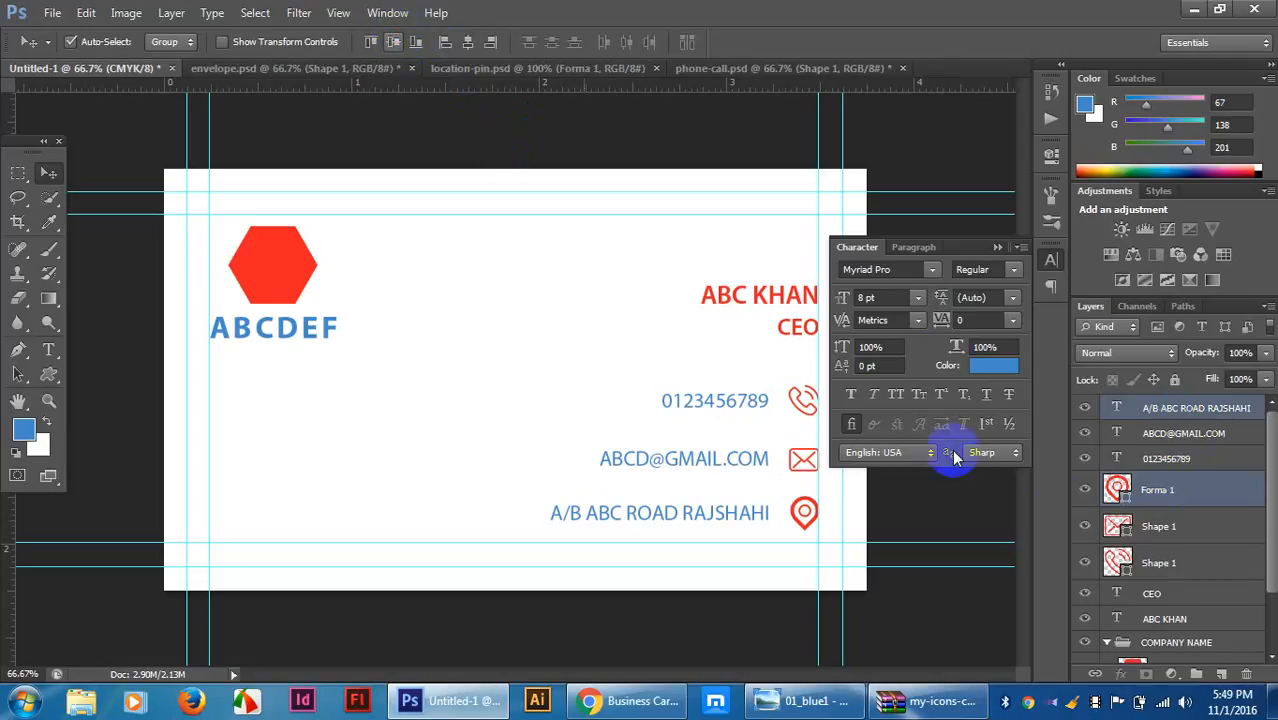
Reorder the pin and envelope icon layers beside their matching text layers.
left_click_drag(1186, 470, 1178, 437)
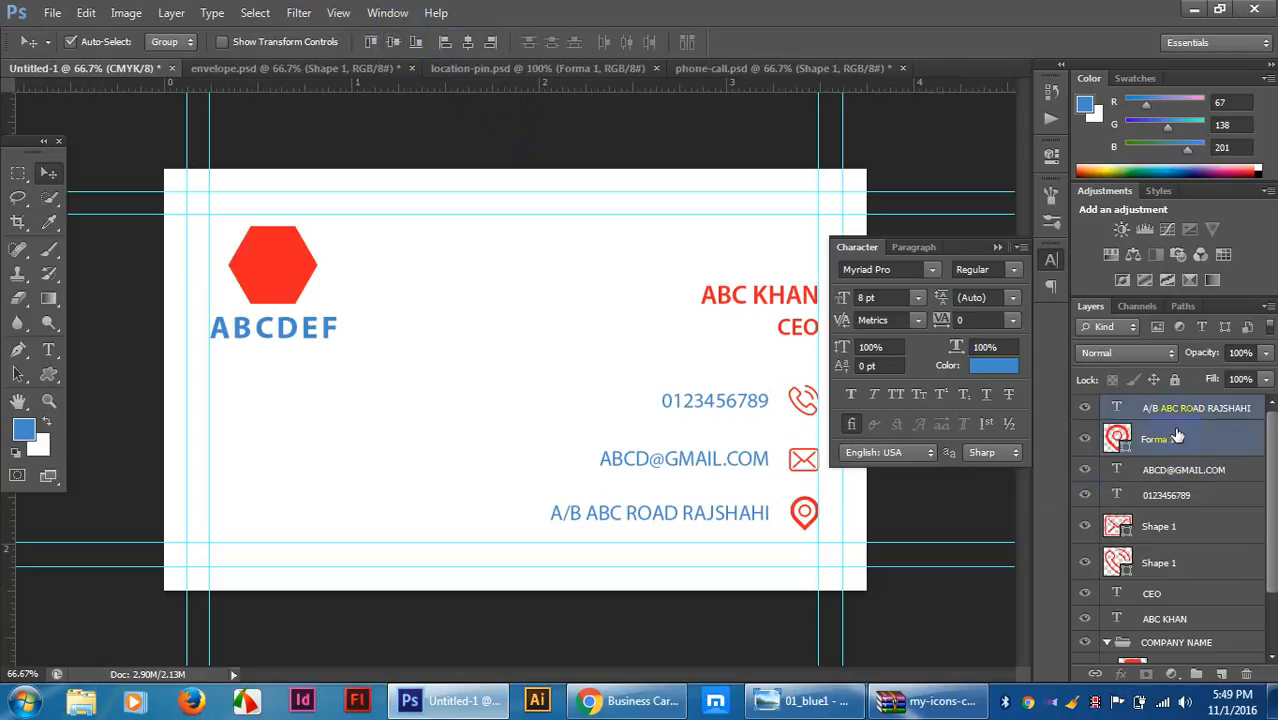
left_click(1183, 538)
left_click_drag(1183, 538, 1178, 496)
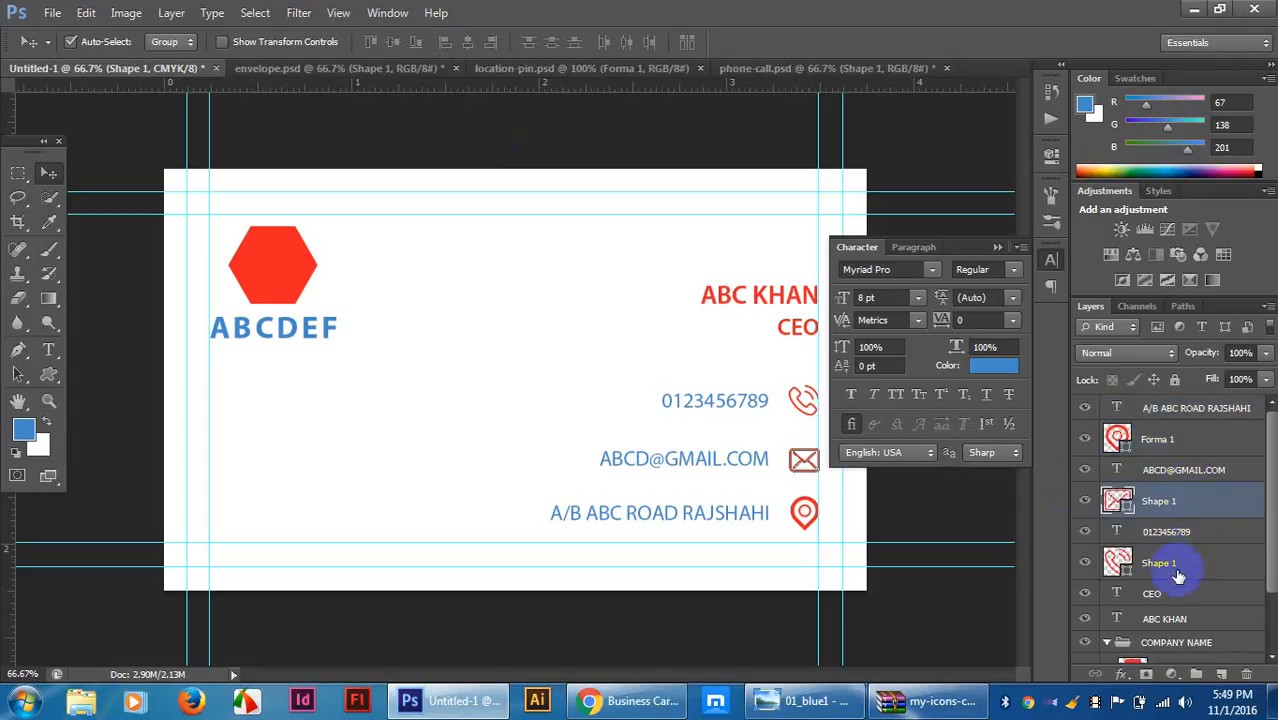
Group the phone icon and phone number into a group named PHONE.
left_click(1178, 570)
left_click(1178, 533, "shift")
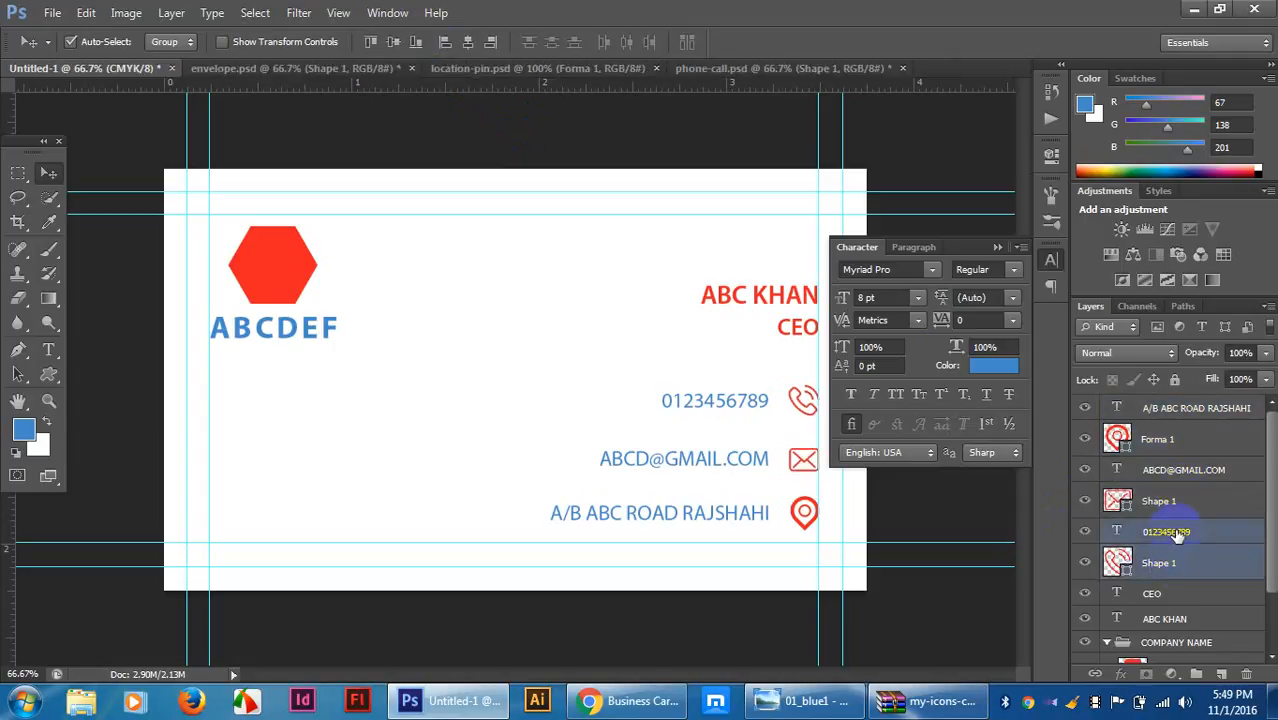
key("ctrl+g")
double_click(1174, 530)
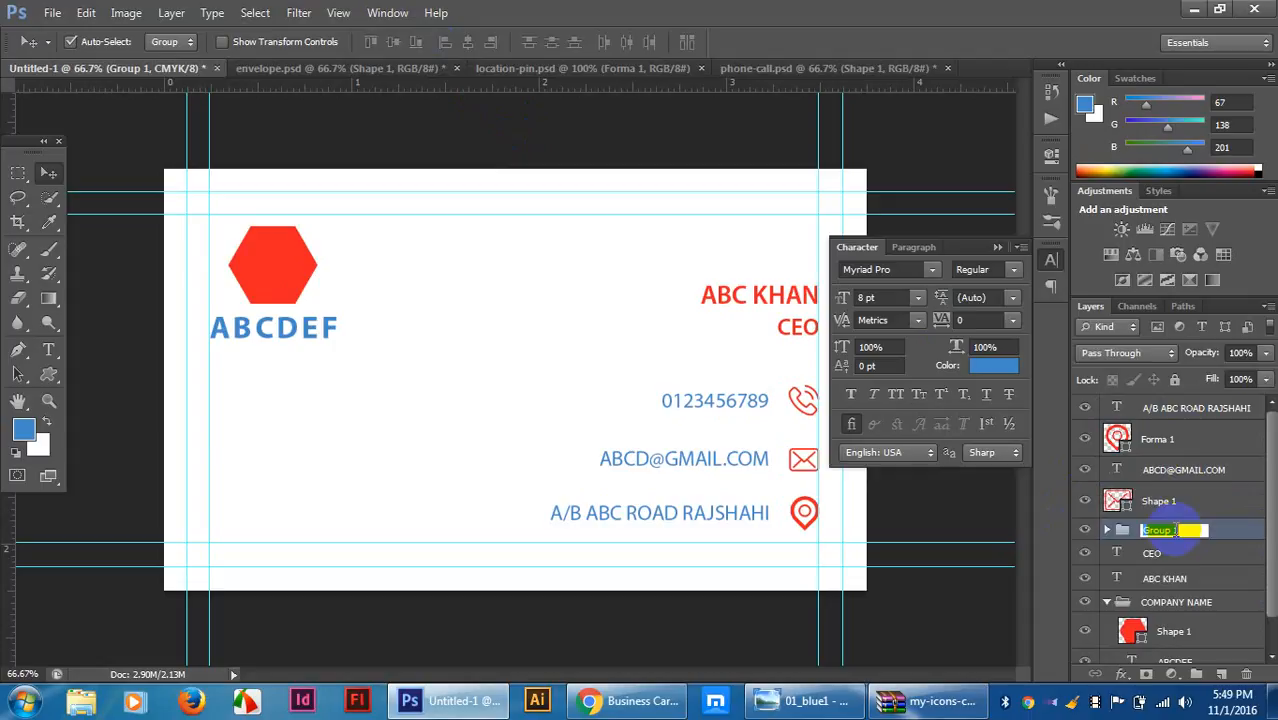
type("PHONE")
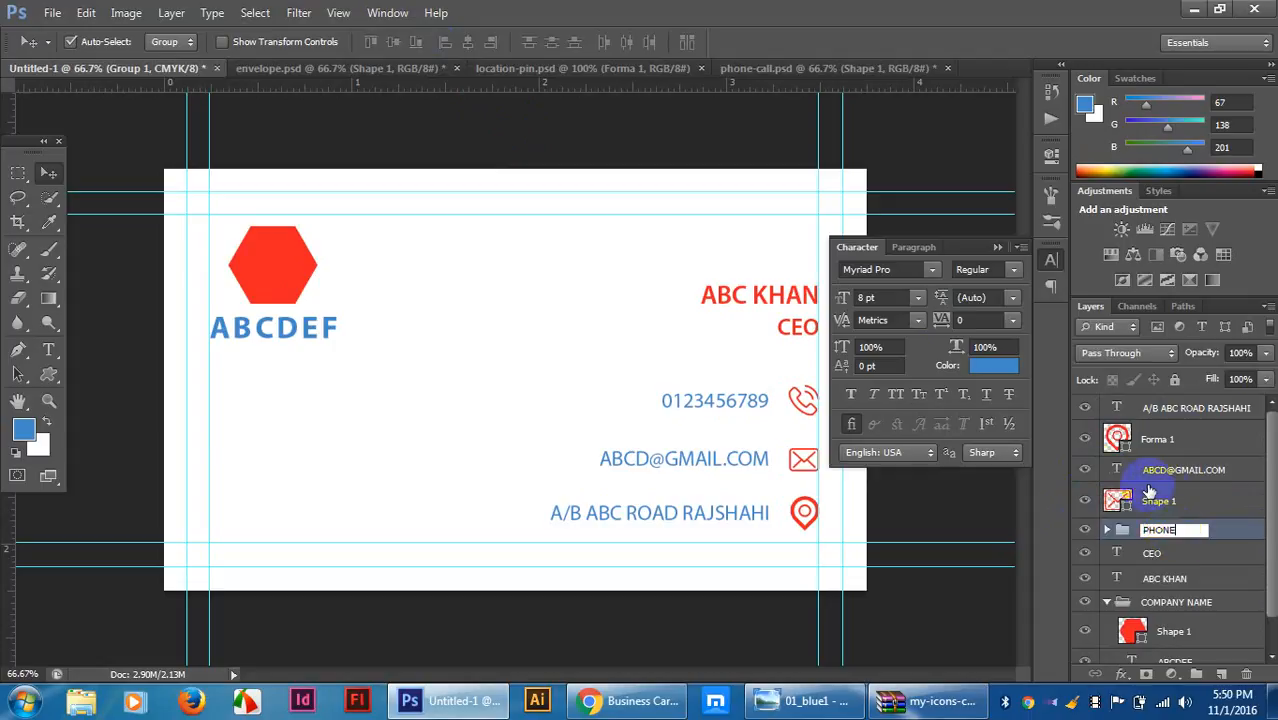
Group the envelope icon and e-mail text into a group named EMAIL.
left_click(1190, 502)
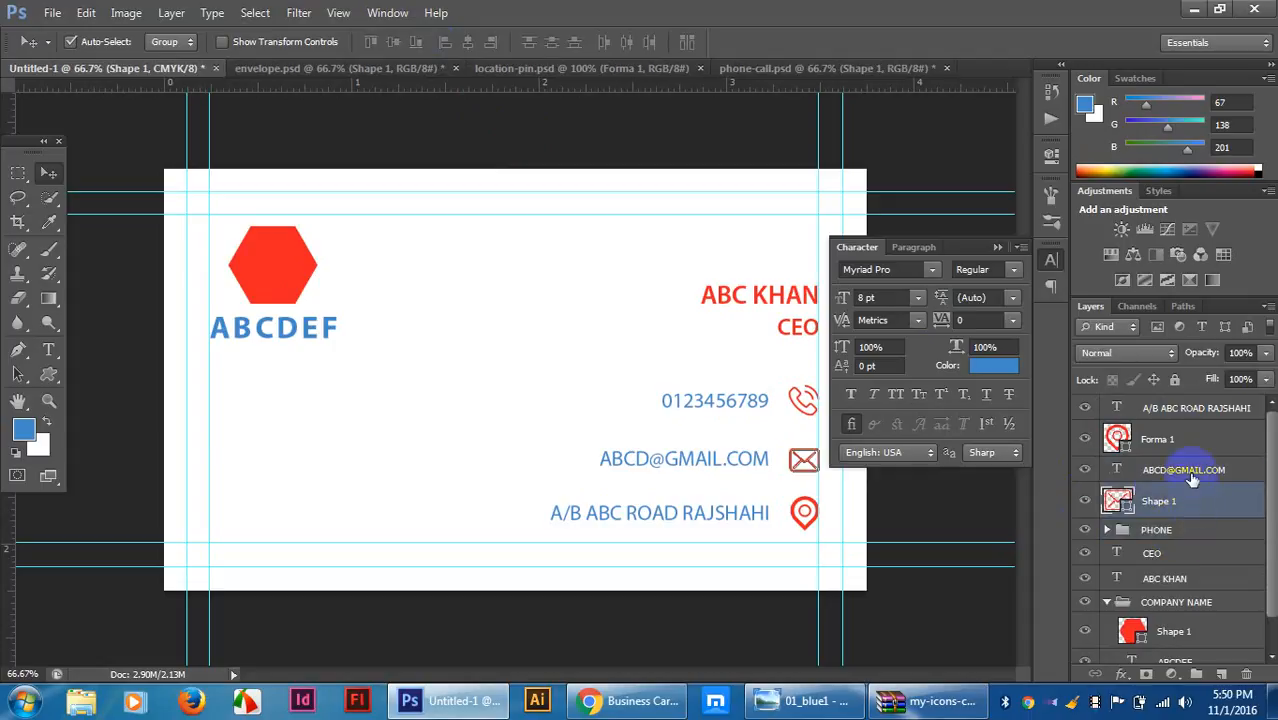
left_click(1192, 479, "shift")
key("ctrl+g")
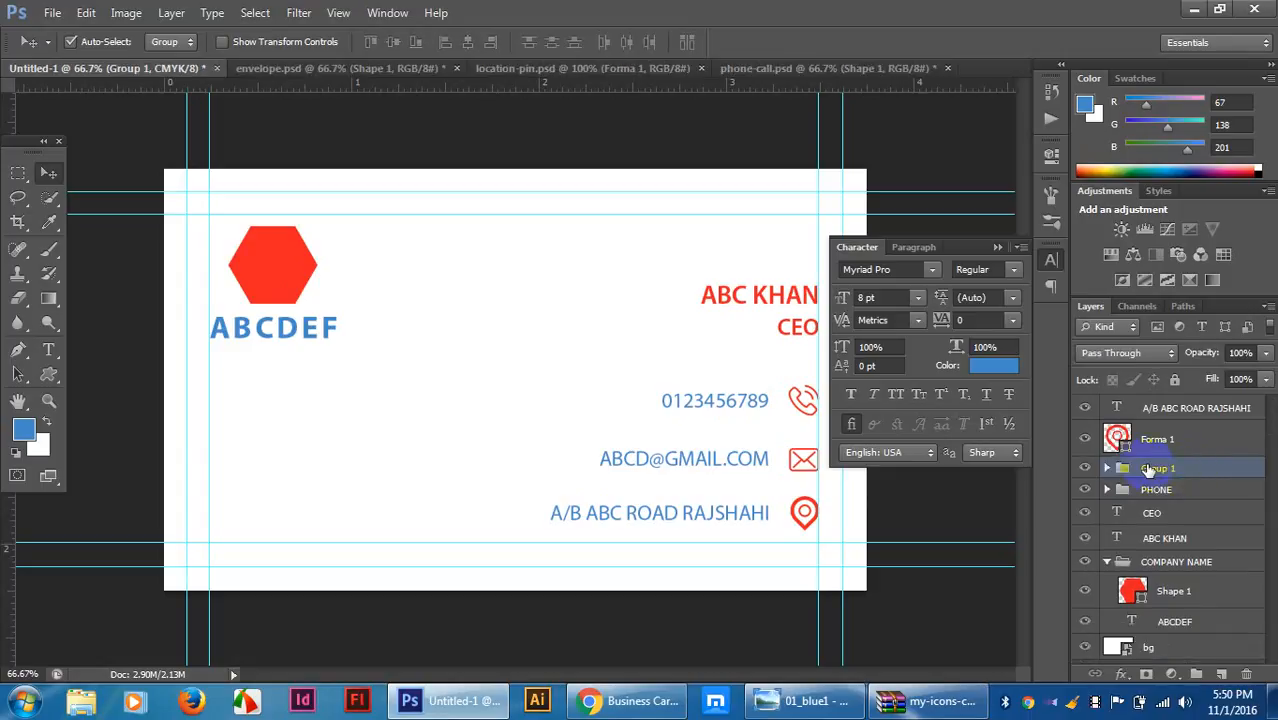
double_click(1156, 468)
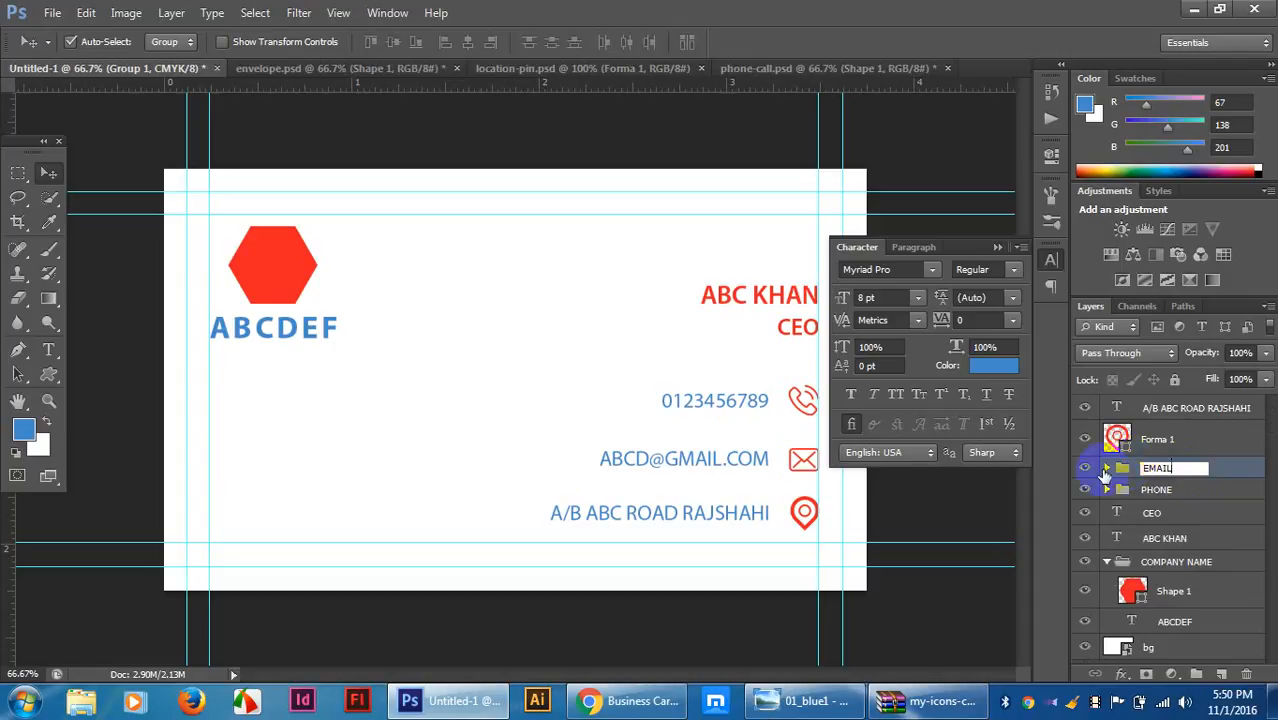
left_click(1205, 445)
Group the pin icon and address text as HOME, then select all three groups.
left_click(1196, 414, "shift")
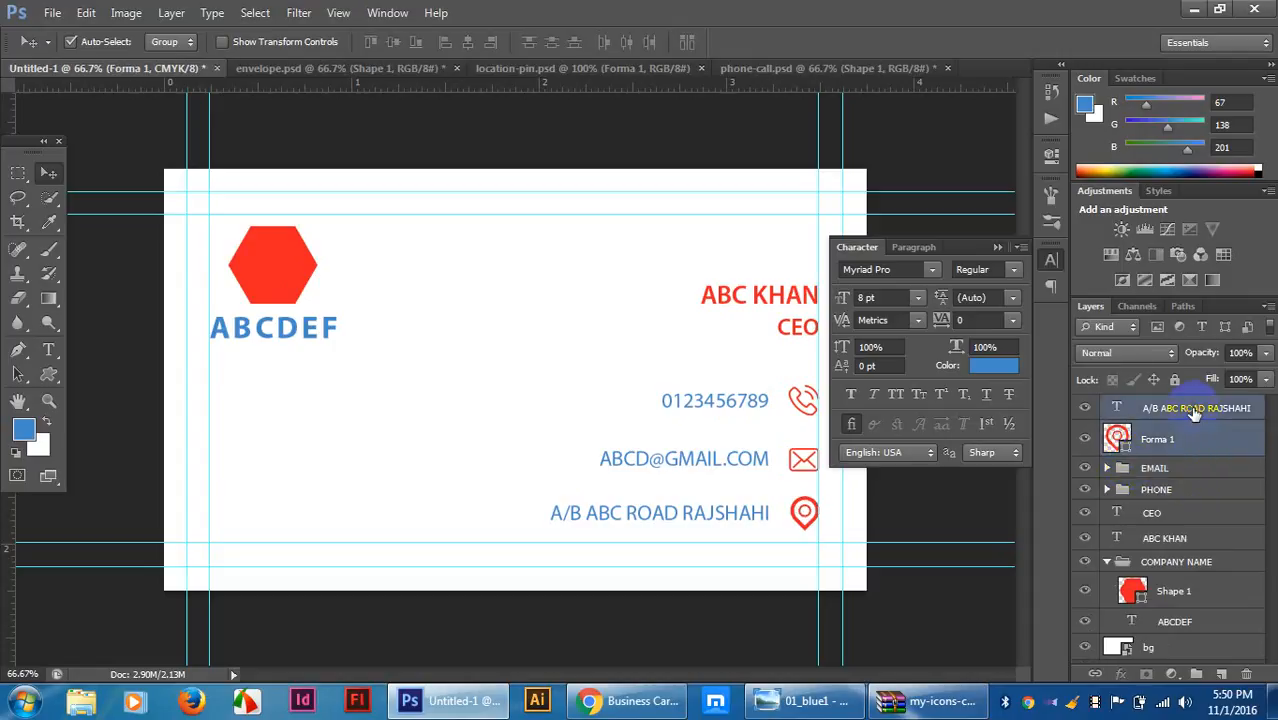
key("ctrl+g")
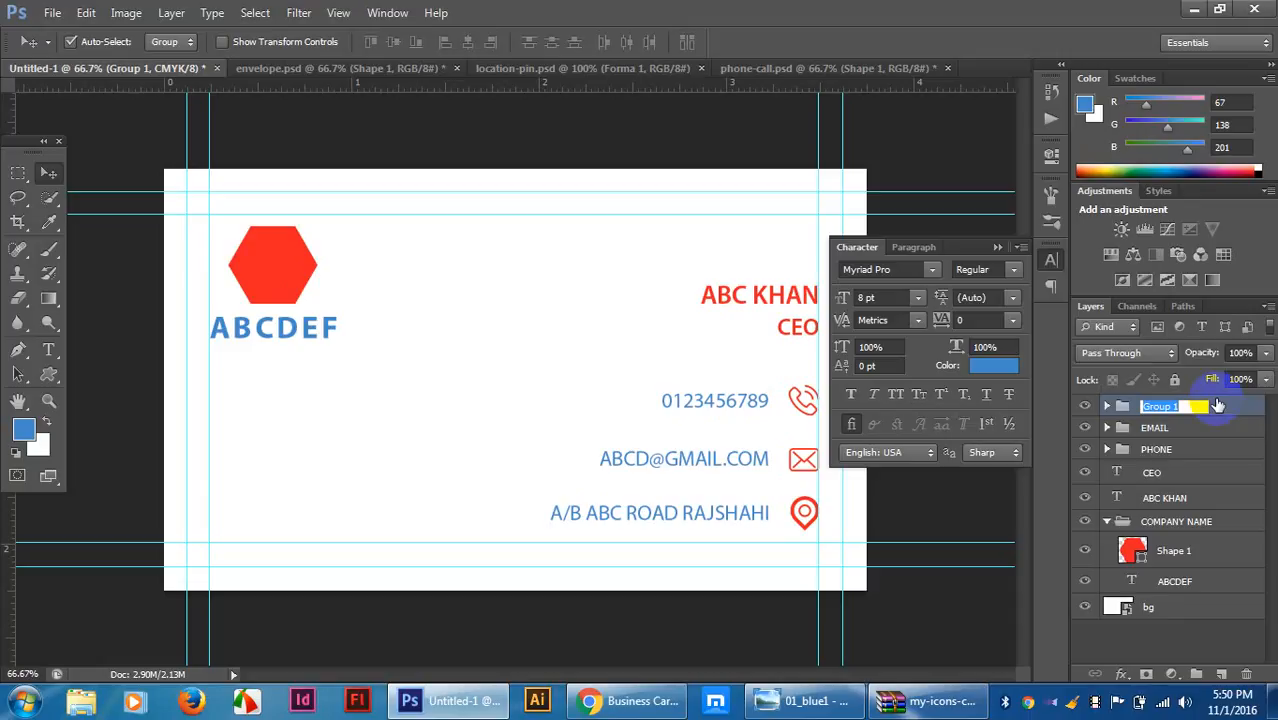
type("E")
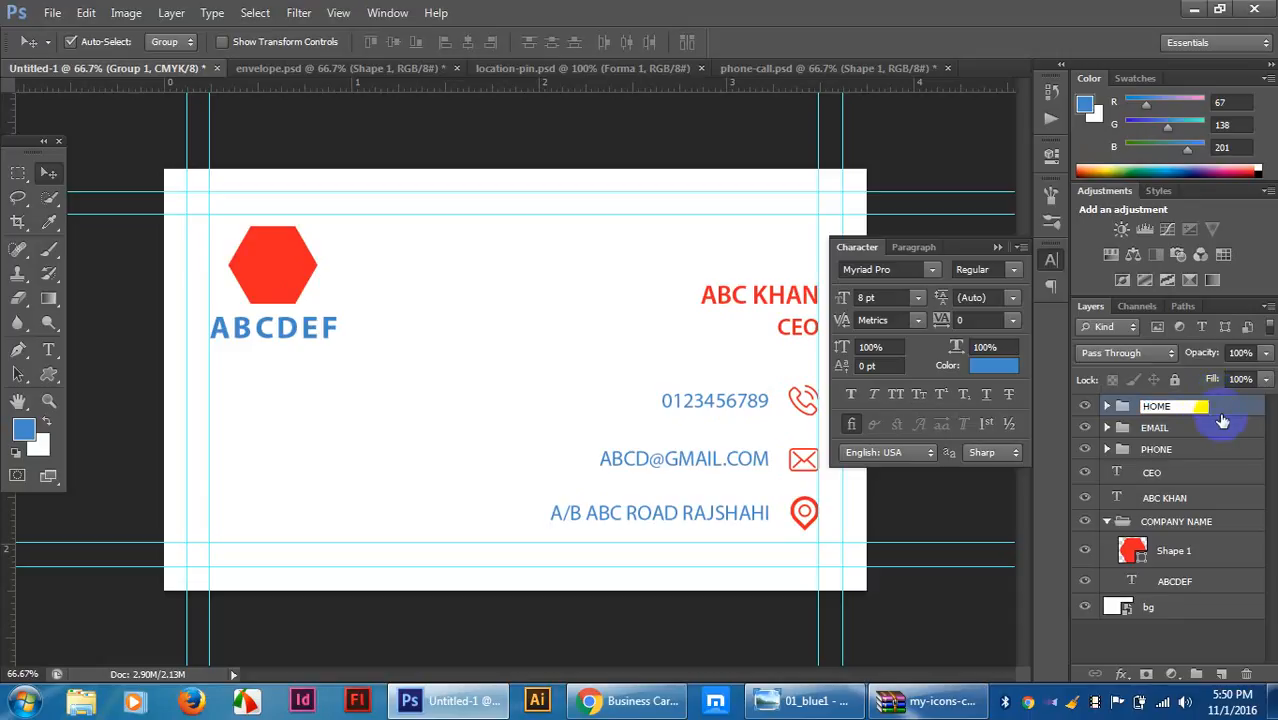
left_click(990, 495)
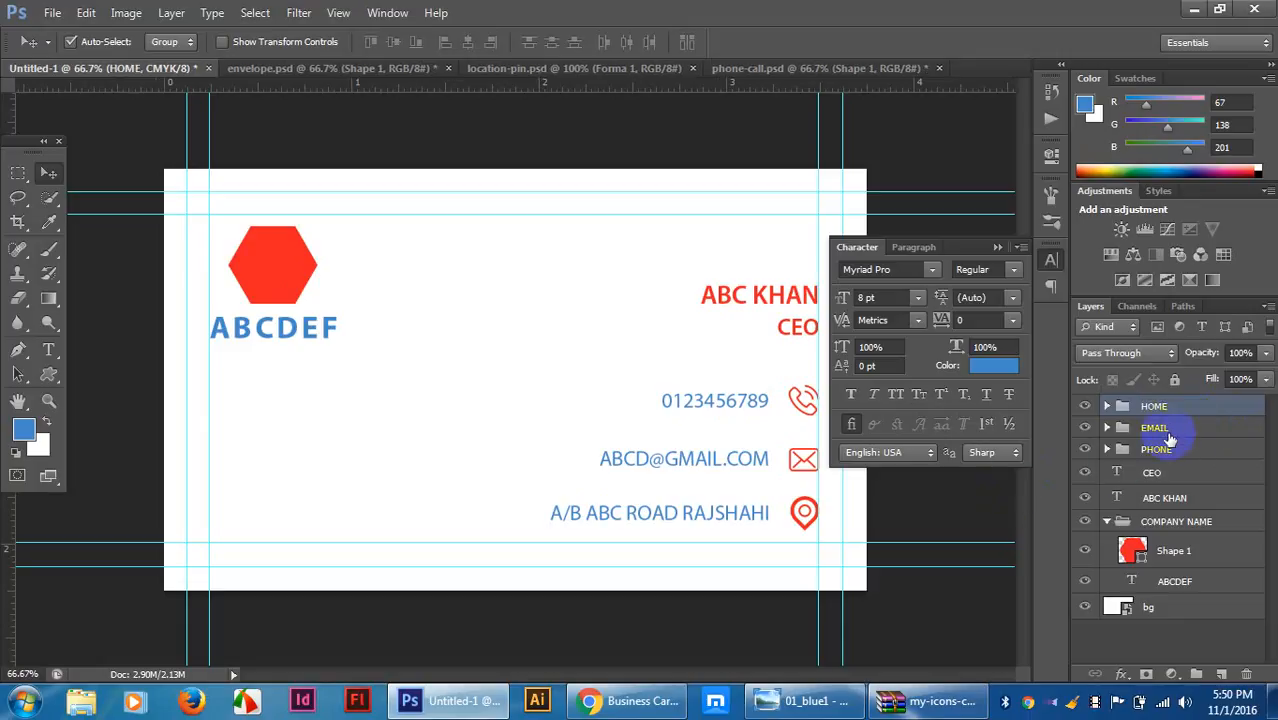
left_click(1165, 430, "ctrl")
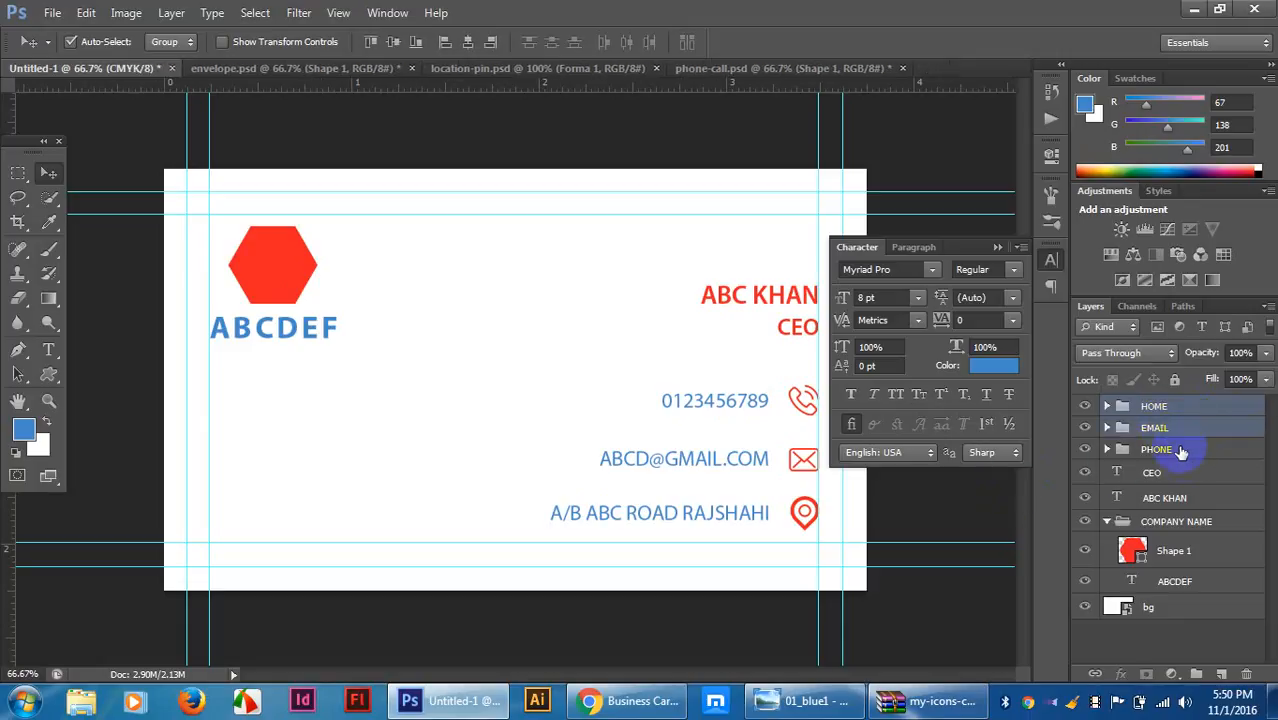
left_click(1183, 455, "ctrl")
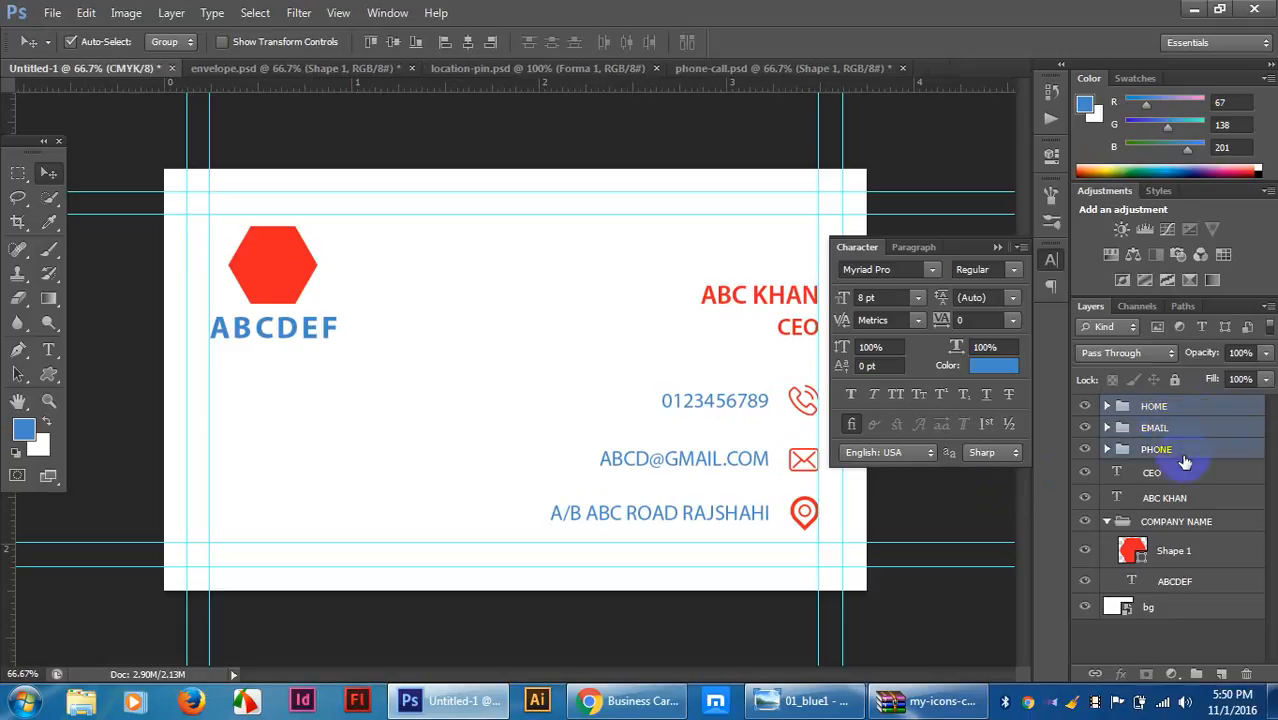
Space the three contact lines evenly, zoom the card to 50% and minimize Photoshop.
left_click(552, 44)
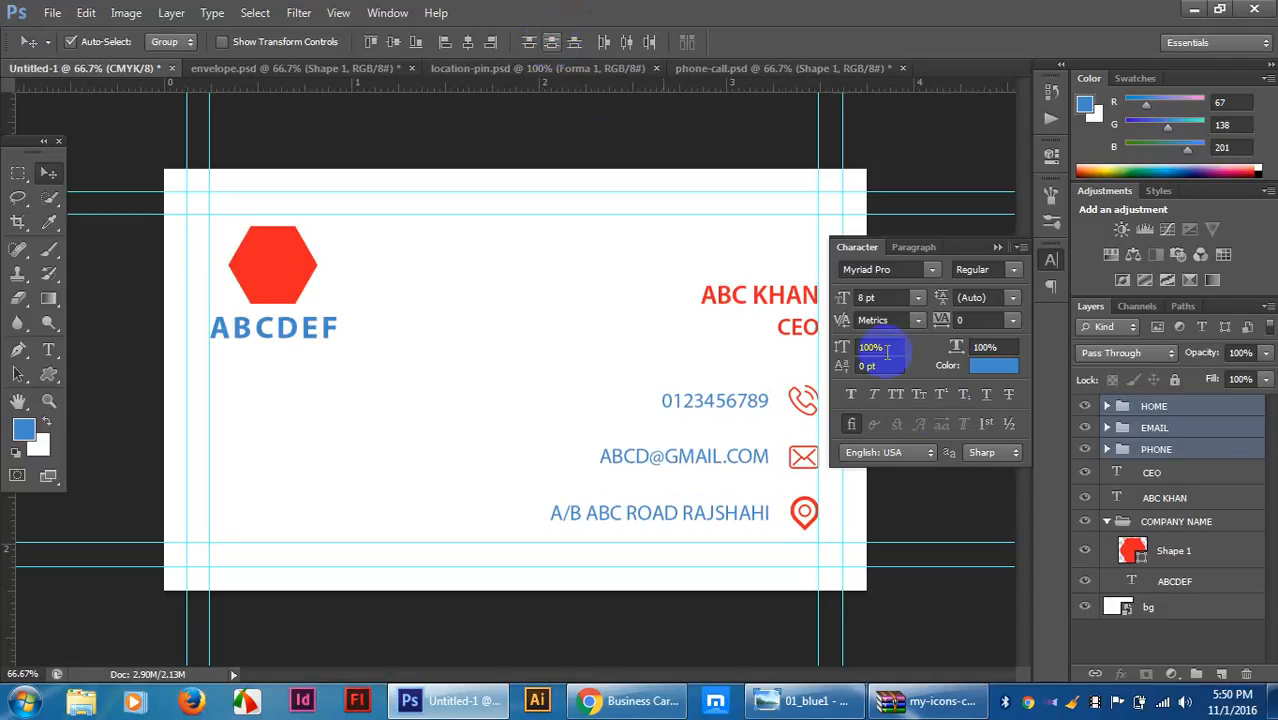
left_click(980, 505)
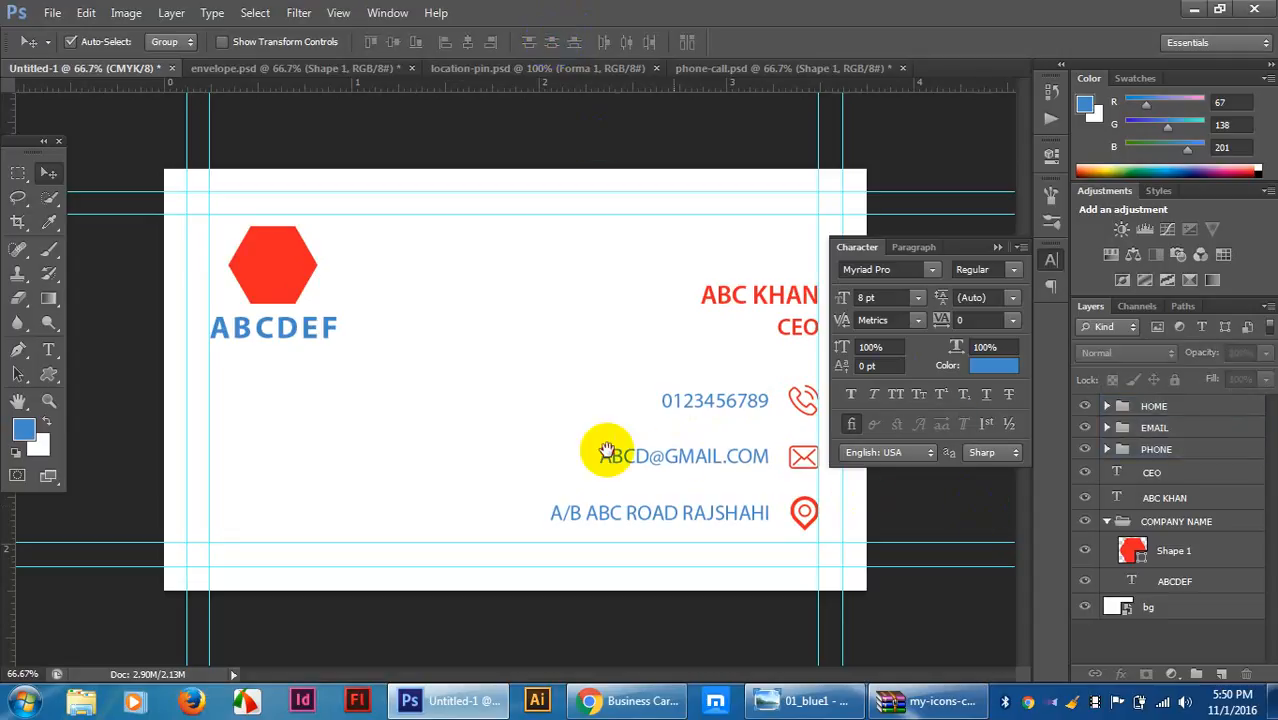
key("ctrl+minus")
key("ctrl+minus")
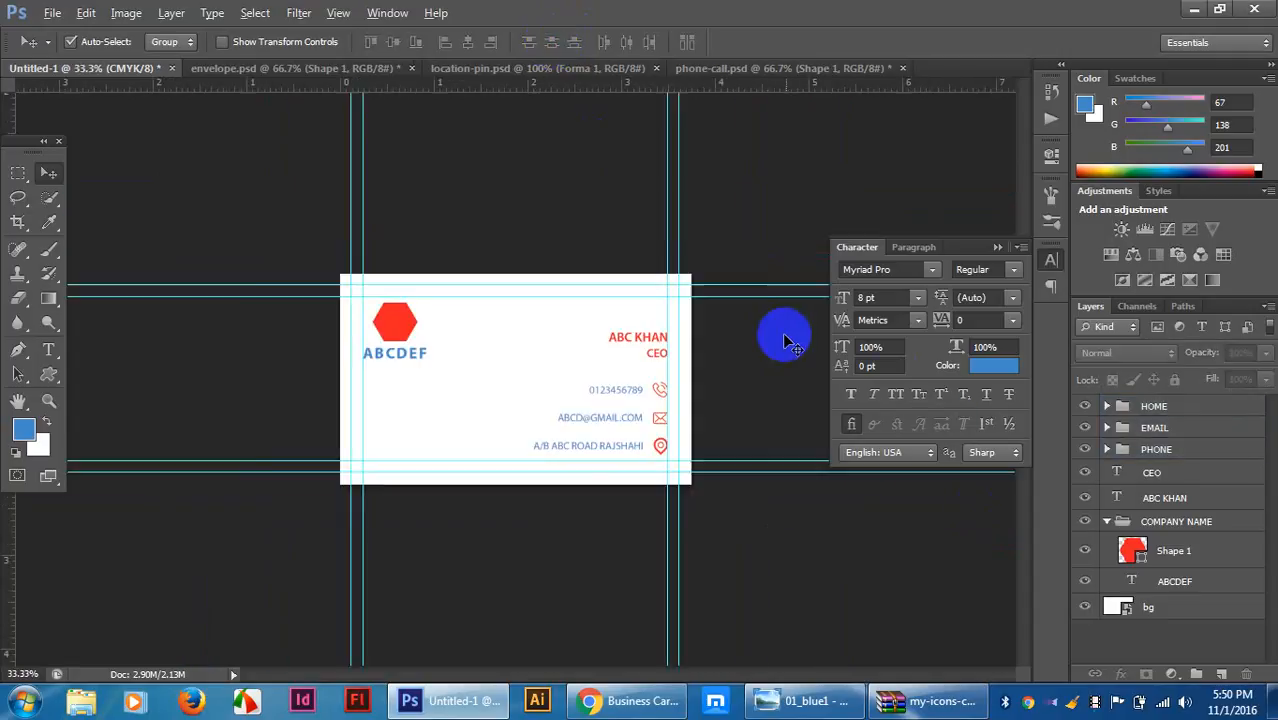
key("ctrl+plus")
key("ctrl+plus")
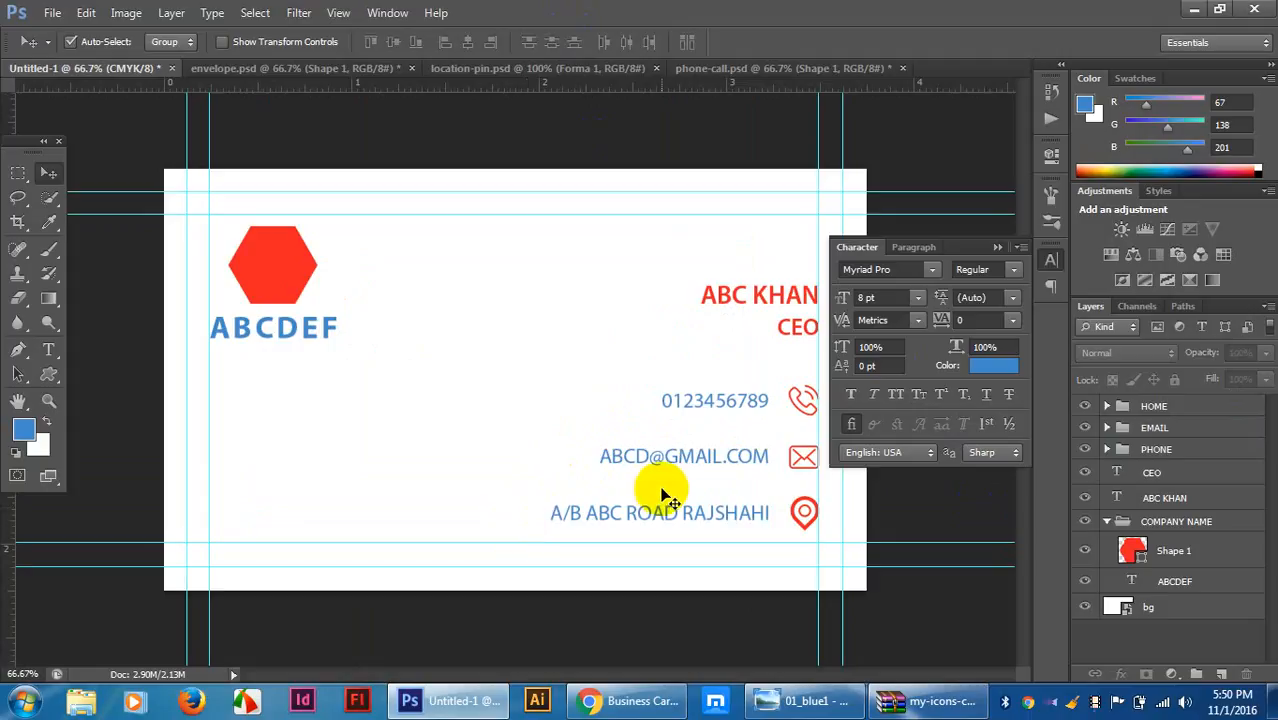
key("ctrl+minus")
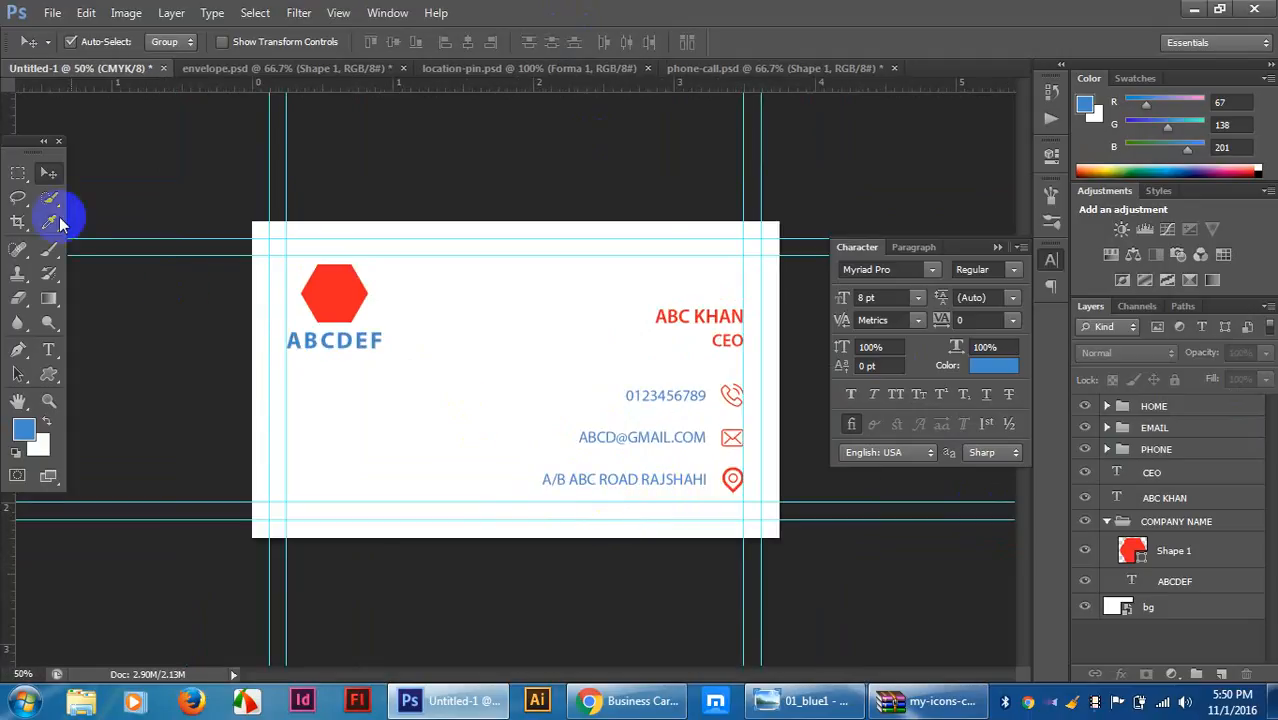
left_click(340, 313)
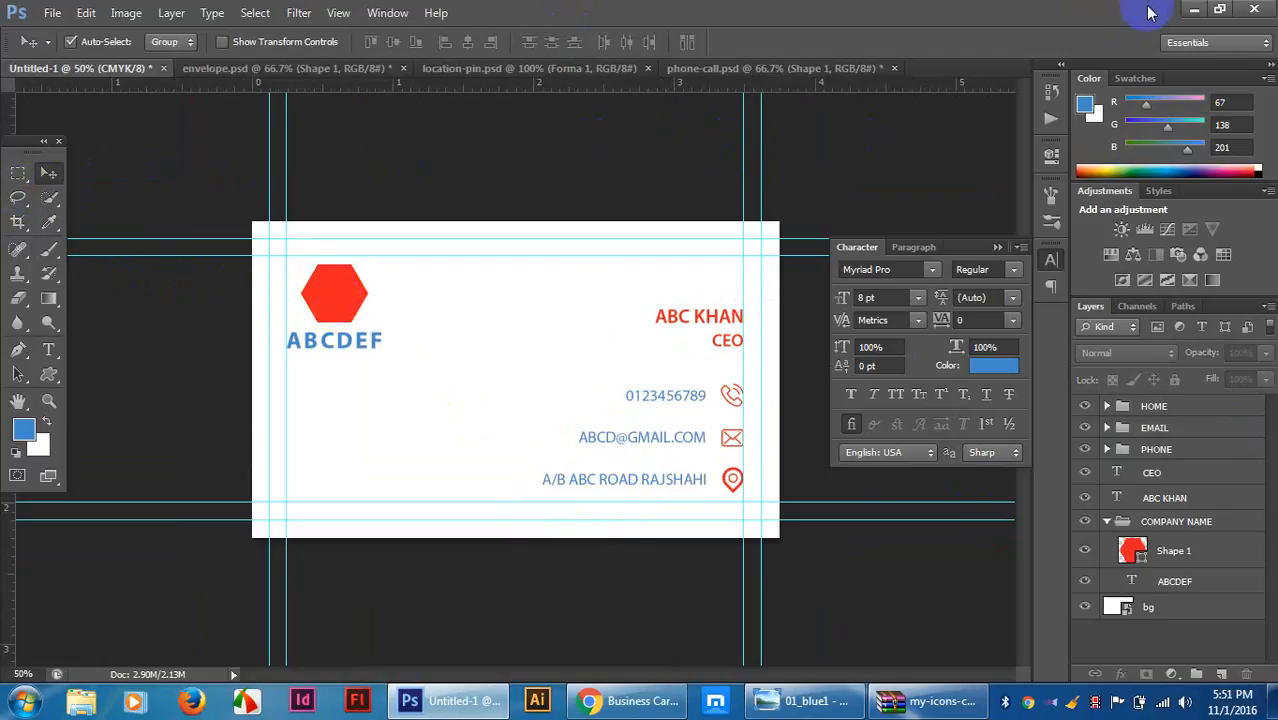
left_click(1192, 10)
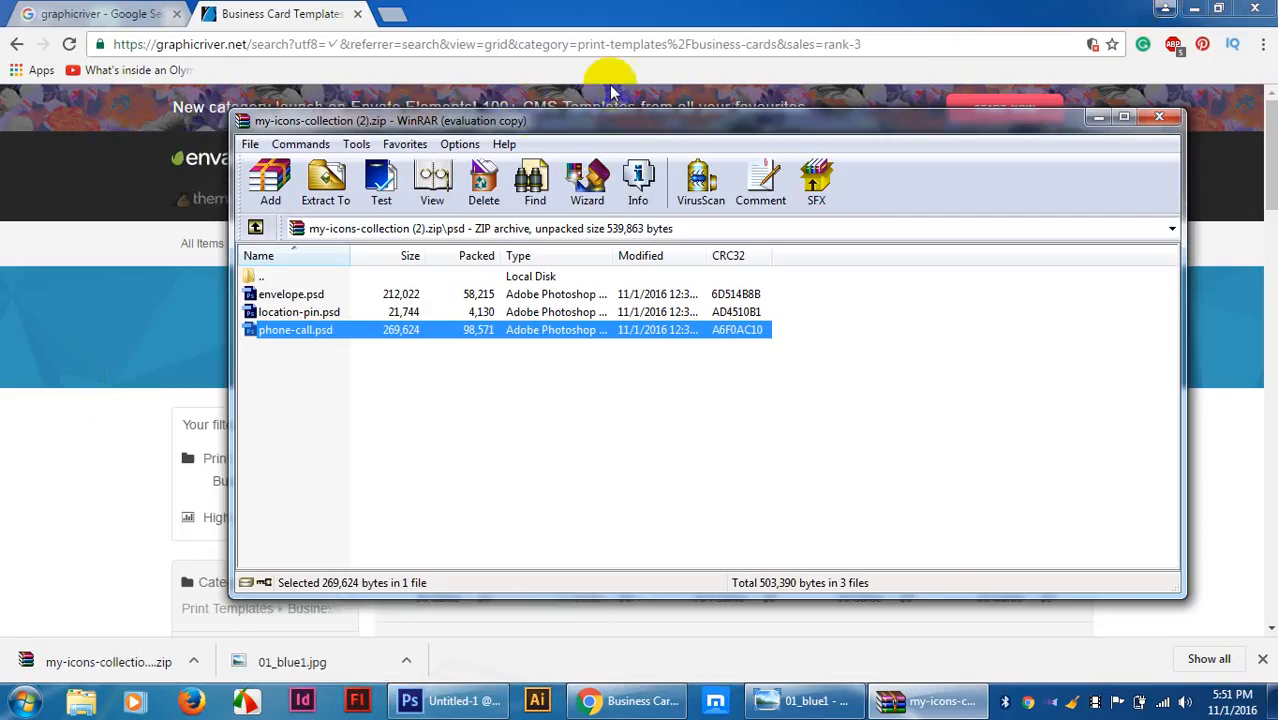
Close the WinRAR archive, preview the landscape and toy-truck desktop photos, then restore Chrome.
left_click(1166, 119)
left_click(1194, 9)
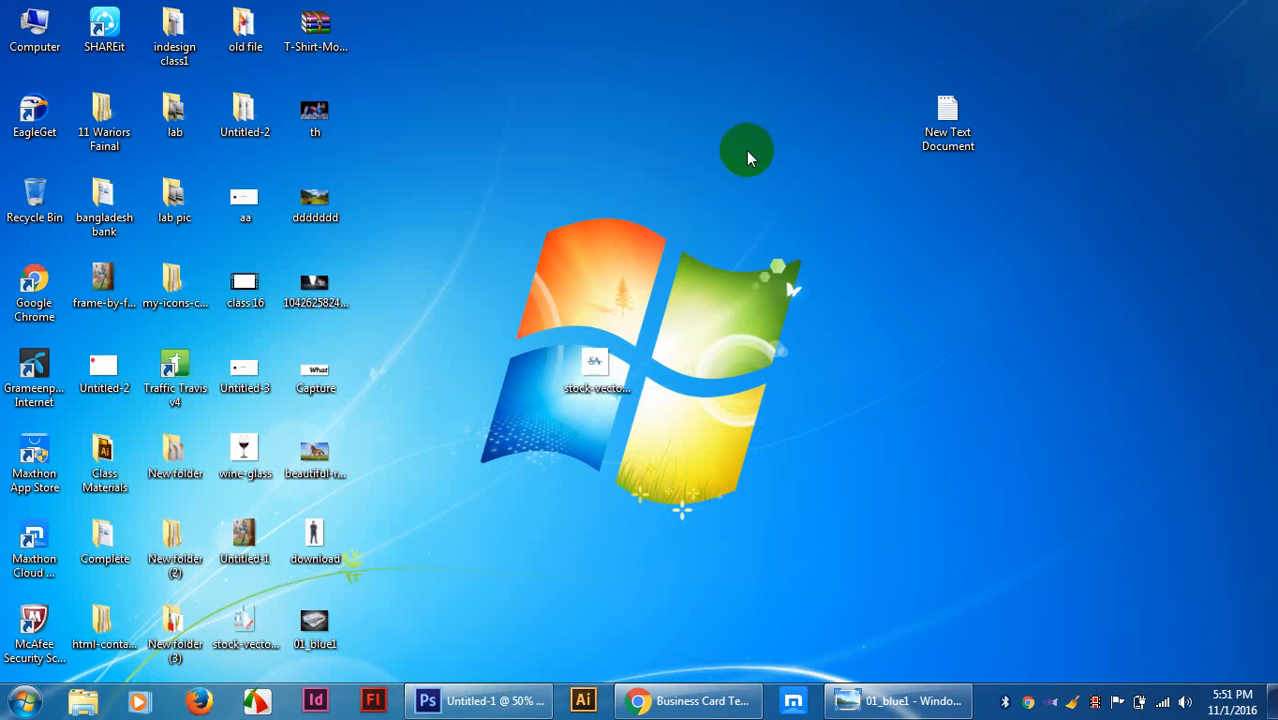
double_click(315, 197)
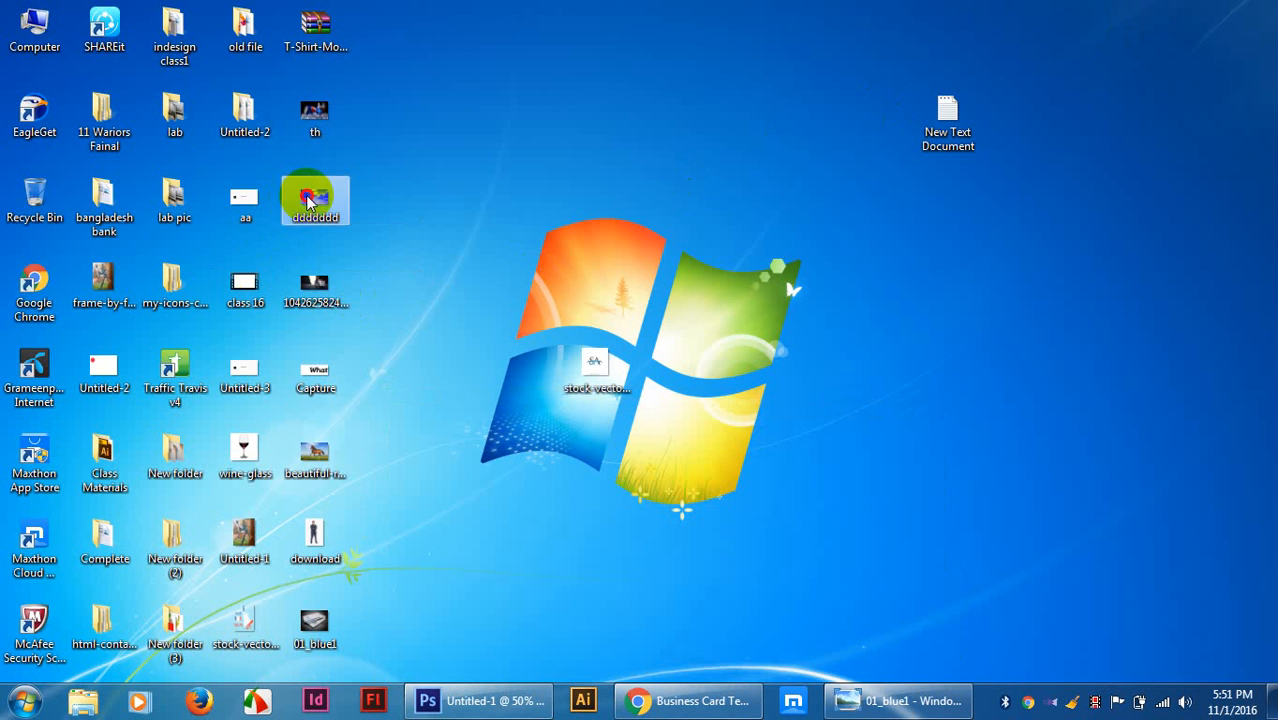
left_click(1254, 9)
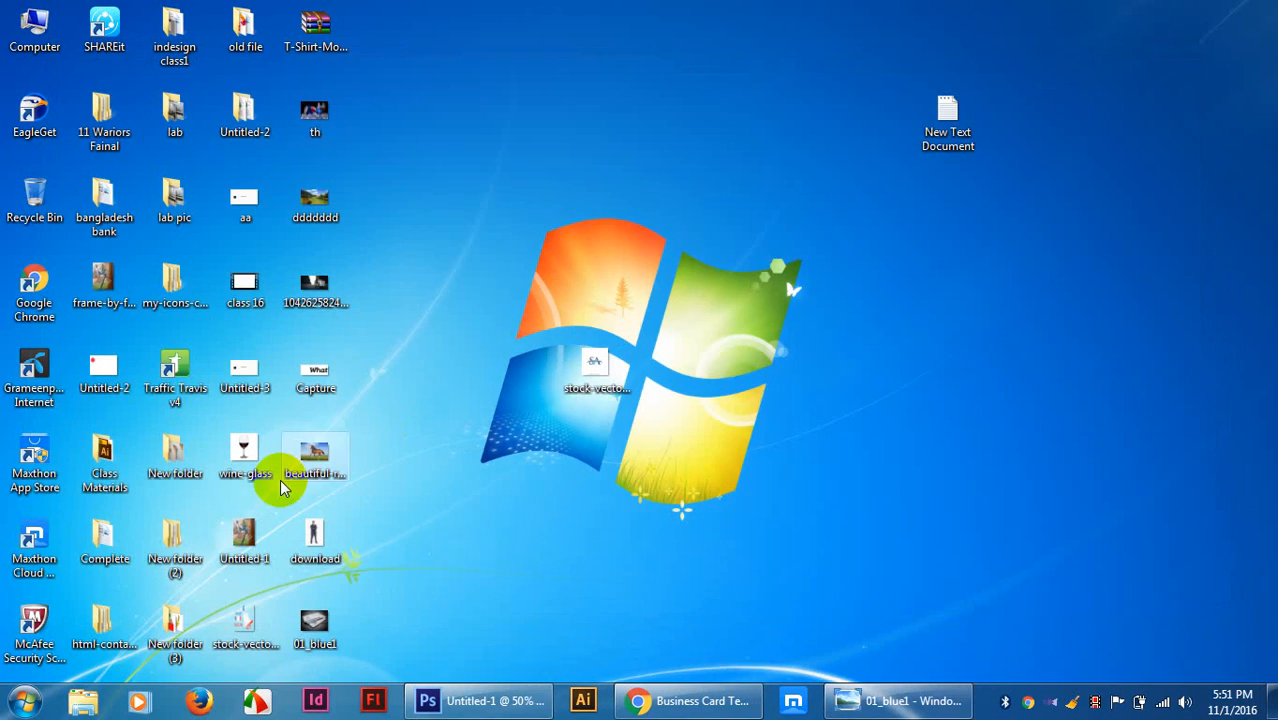
double_click(305, 283)
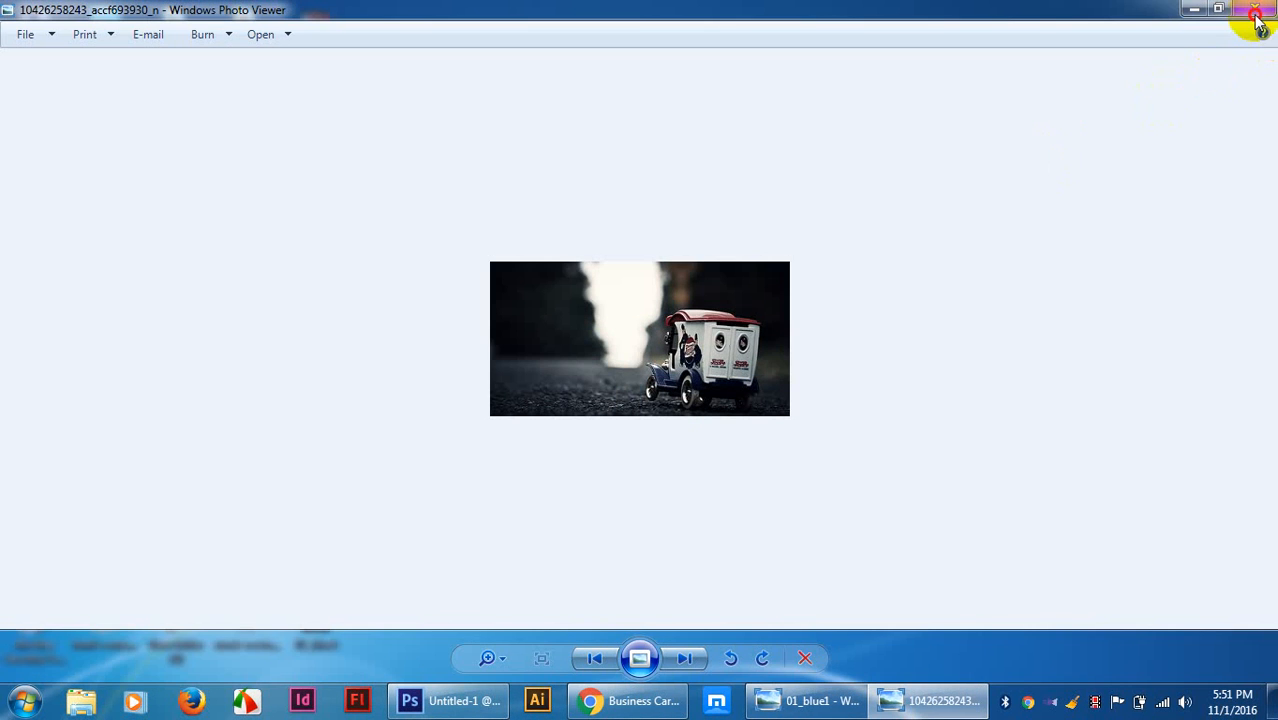
left_click(1255, 14)
left_click(688, 700)
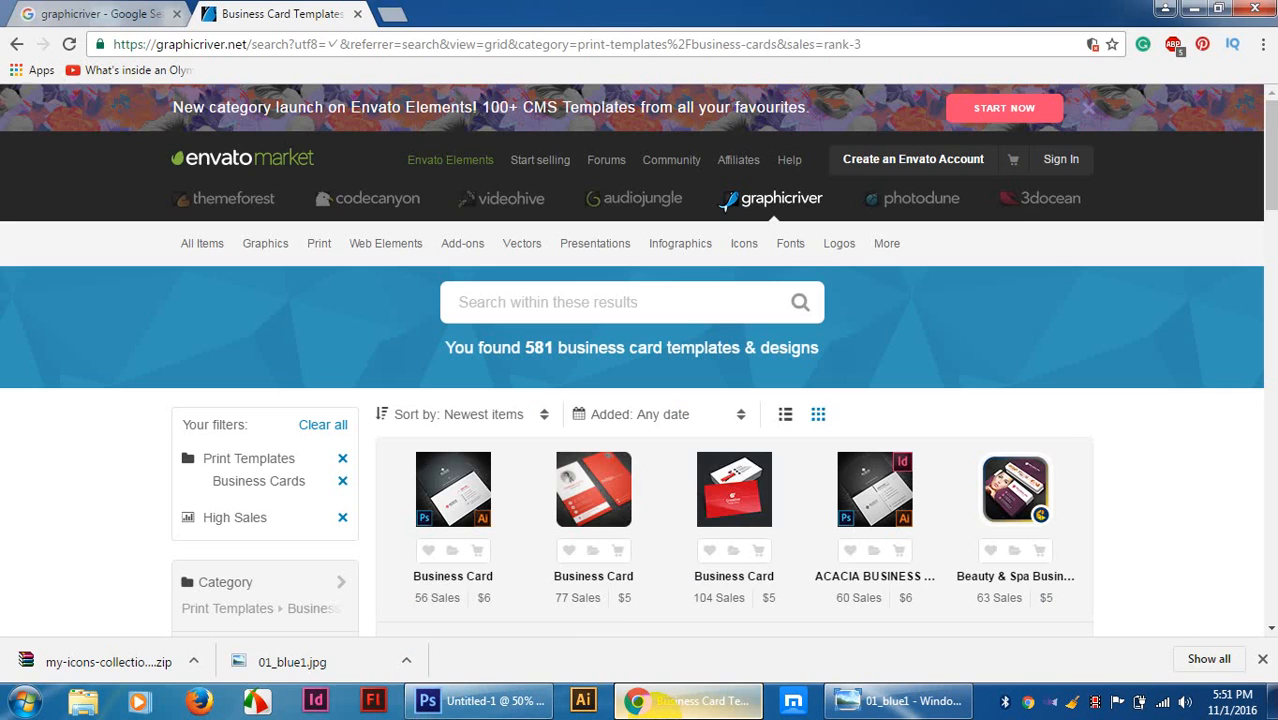
Search Google images for 'dubai city' and open the skyline photo with the metro train.
left_click(390, 14)
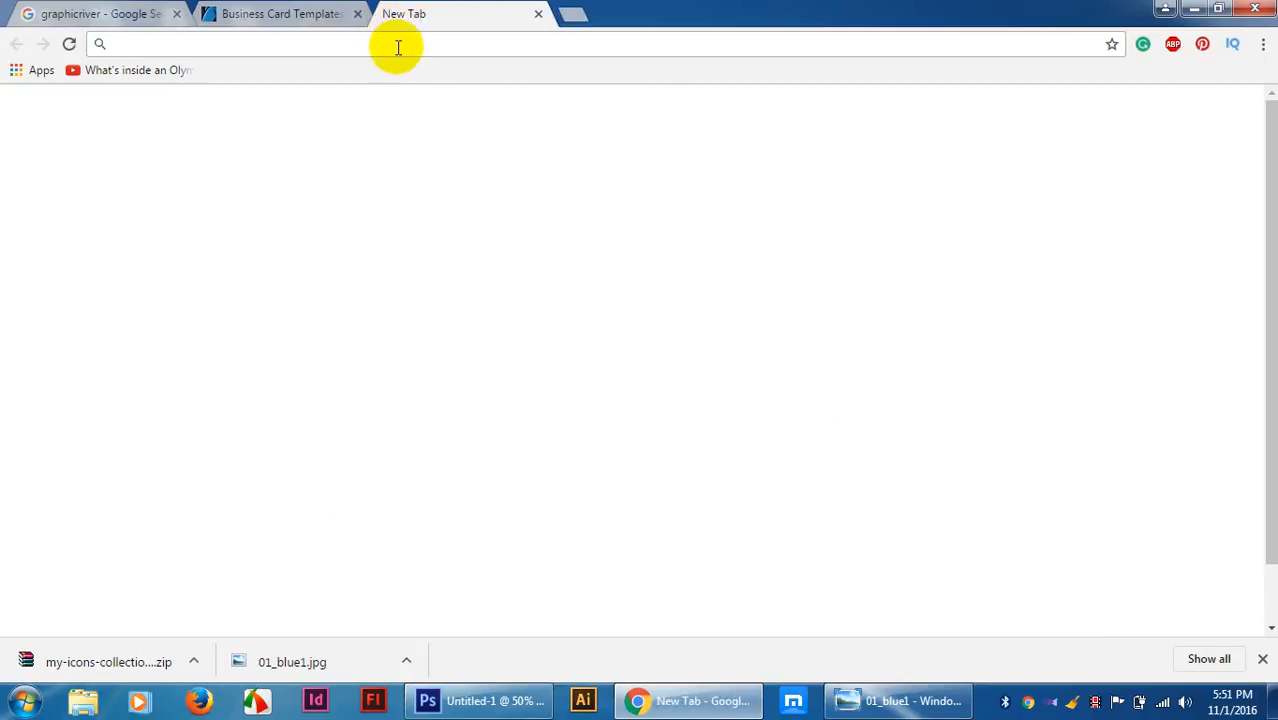
type("DUB")
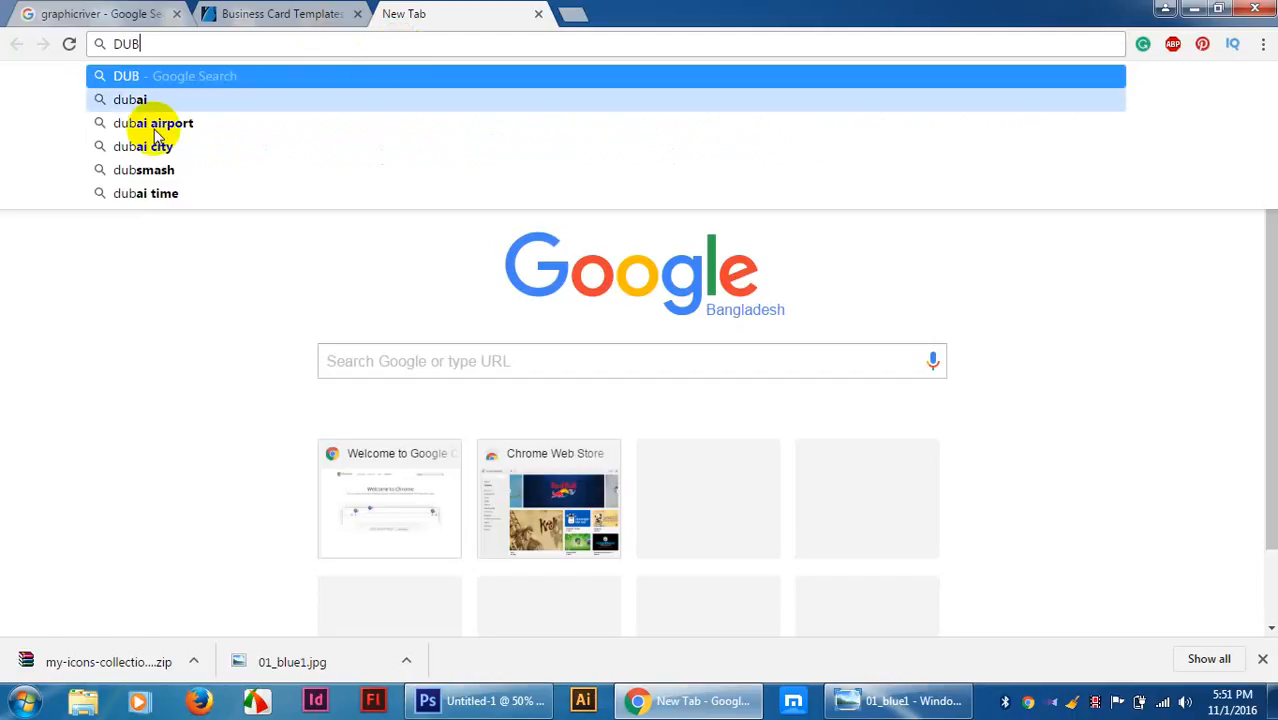
left_click(125, 146)
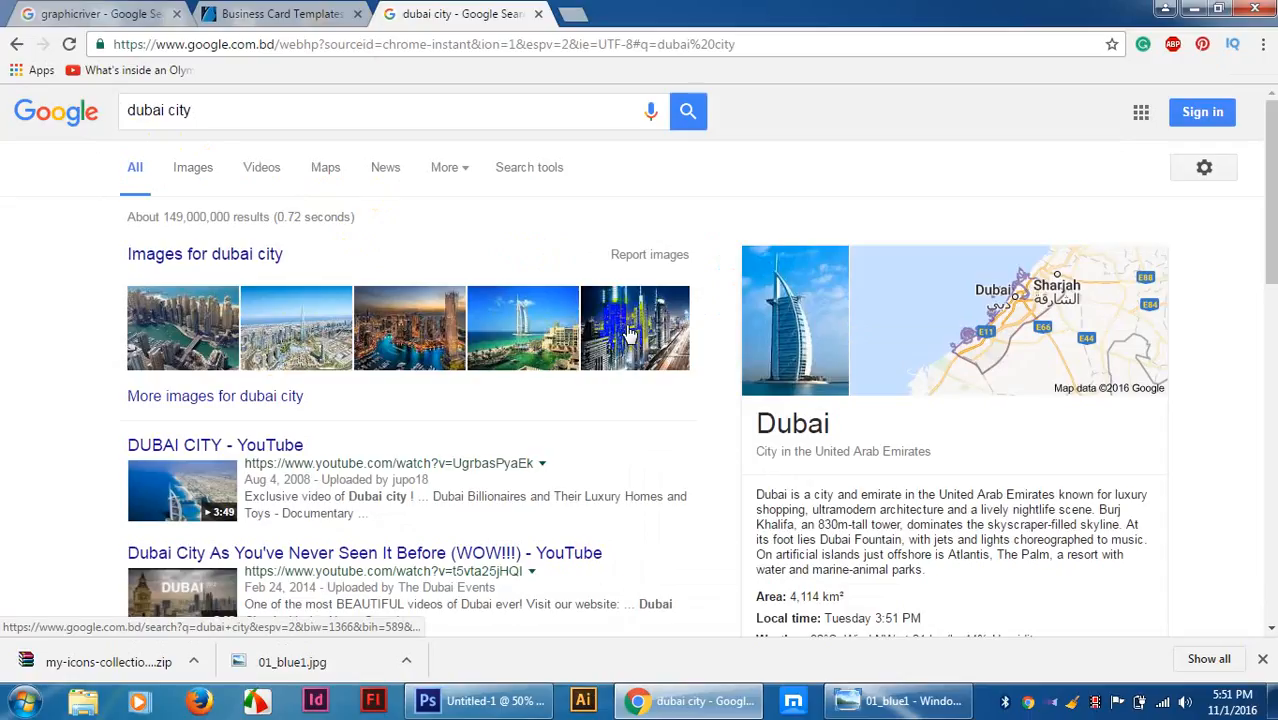
left_click(630, 335)
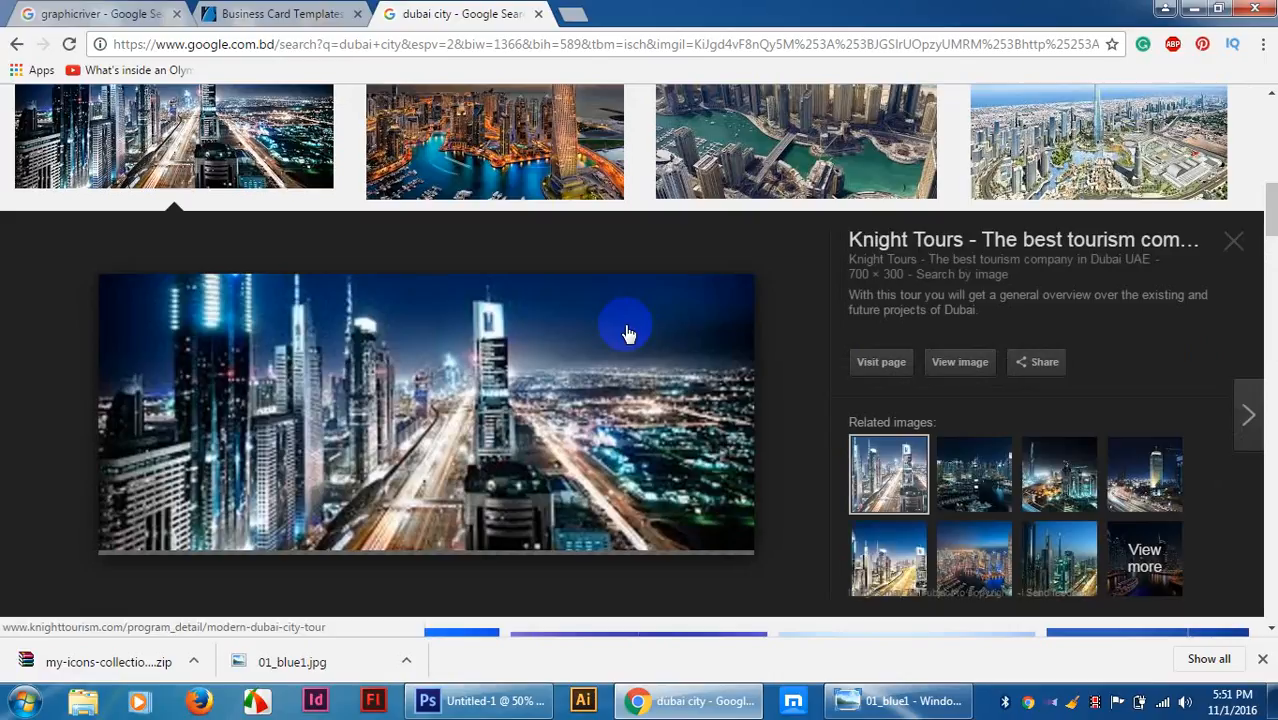
scroll(628, 333, "up", 1)
scroll(628, 333, "down", 2)
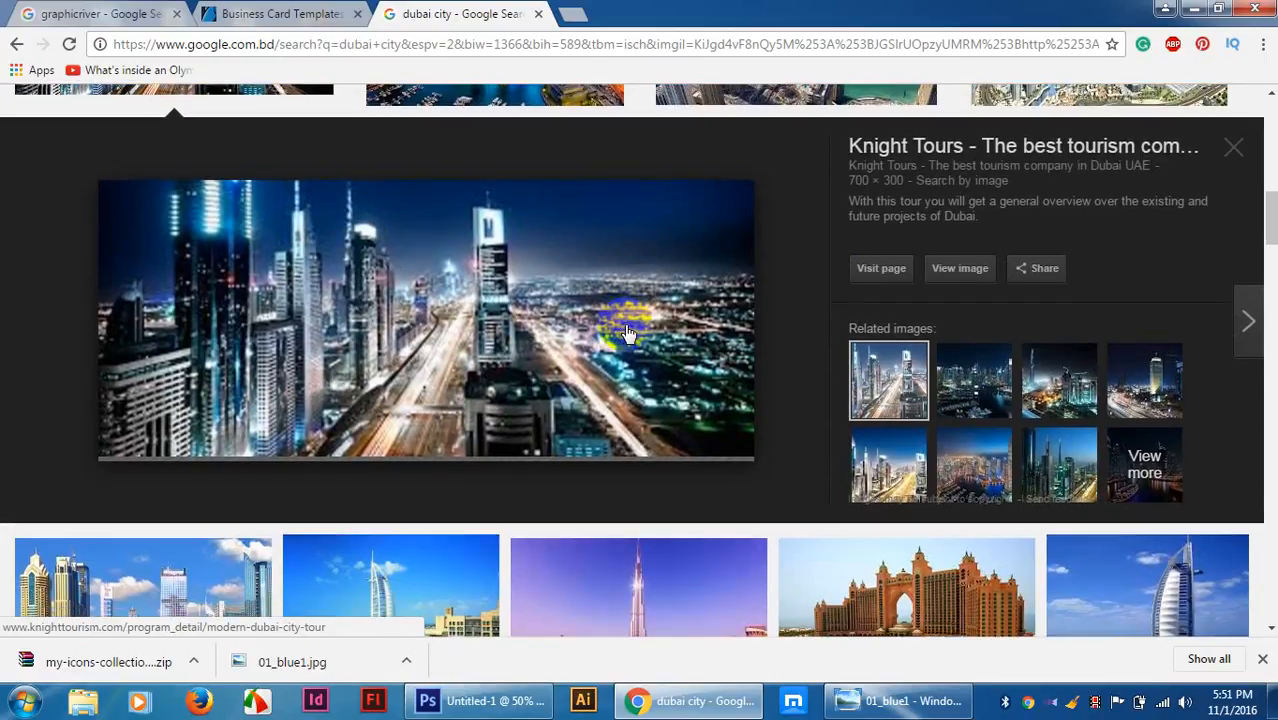
scroll(628, 333, "down", 3)
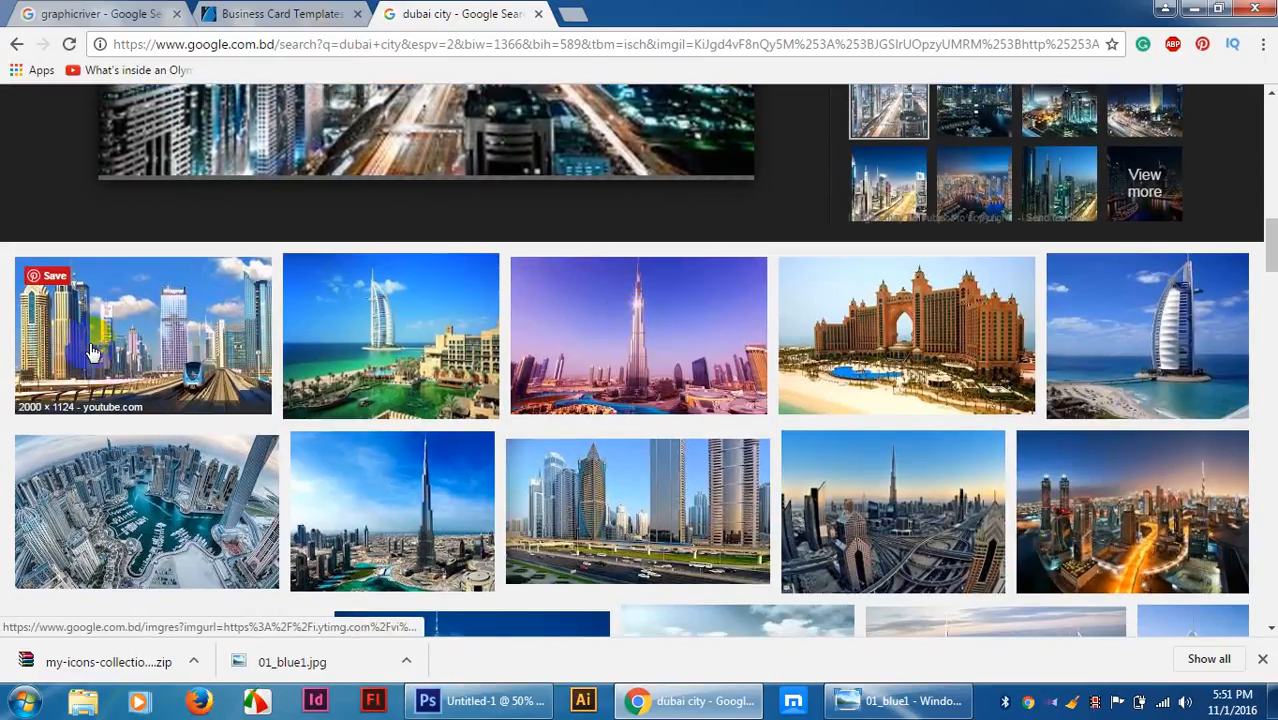
scroll(90, 352, "up", 2)
left_click(124, 472)
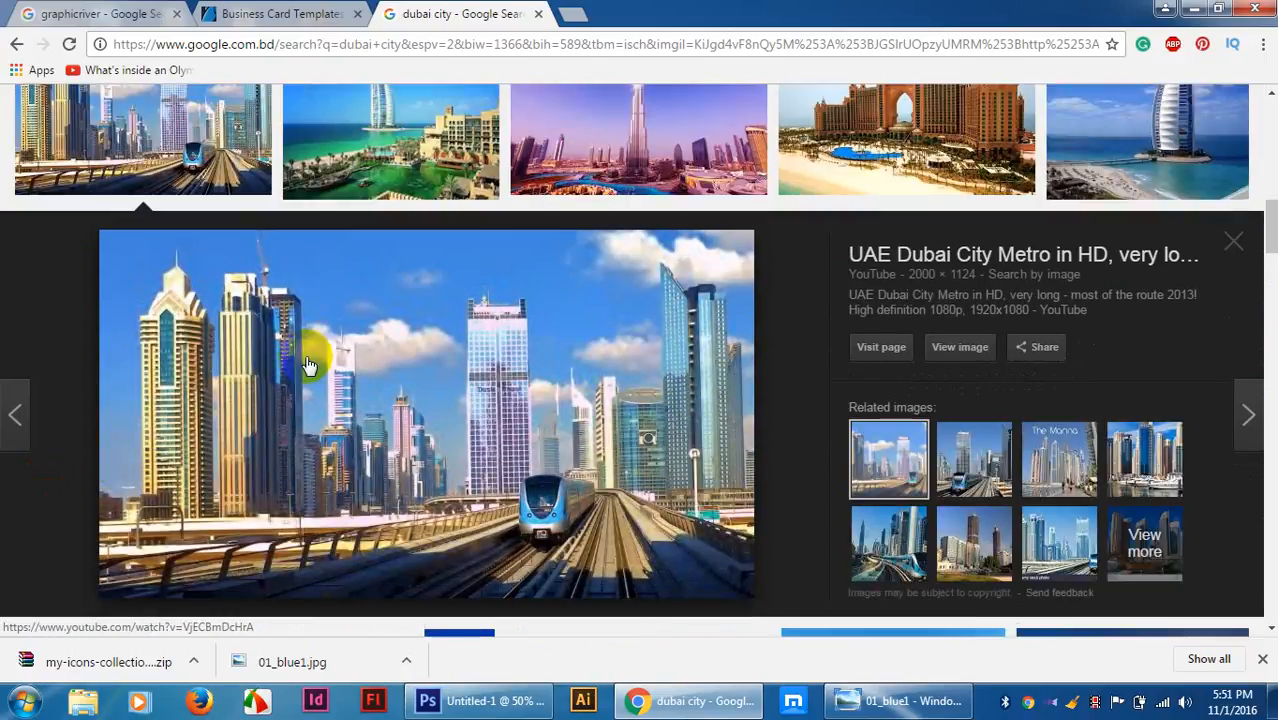
Save the metro skyline image as maxresdefault.jpg and minimize Chrome.
right_click(282, 477)
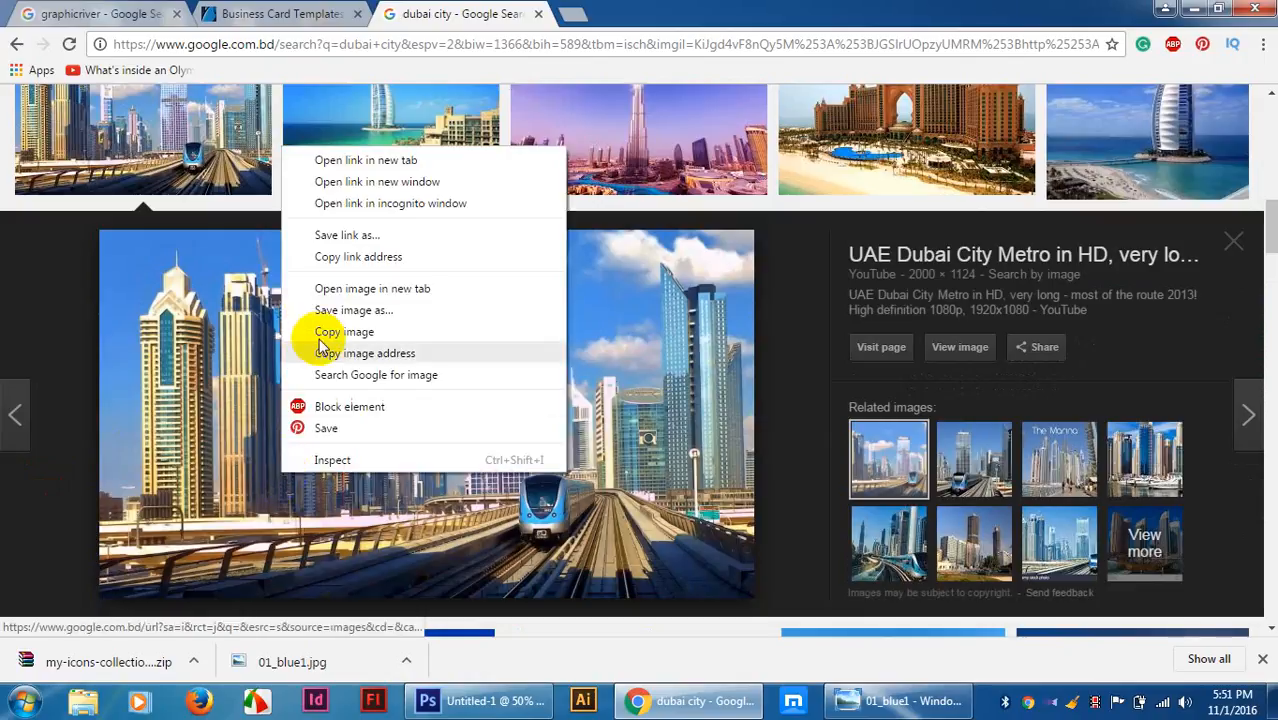
left_click(356, 309)
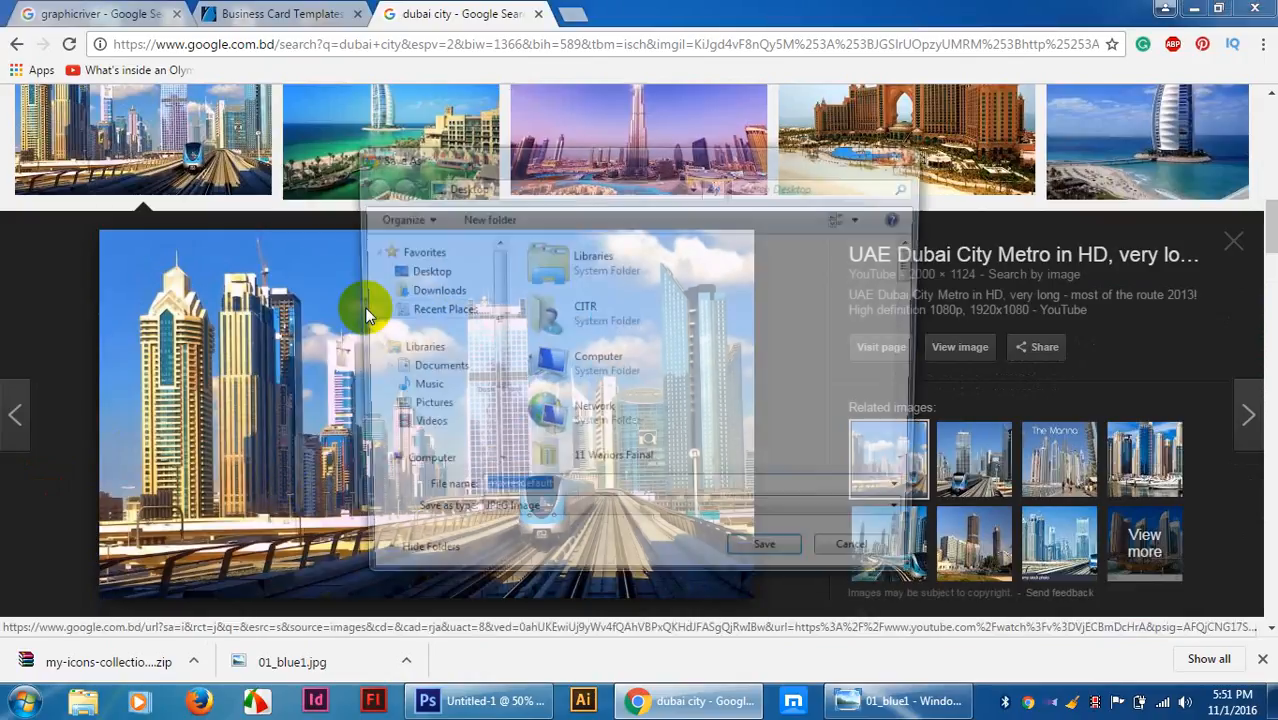
left_click(765, 562)
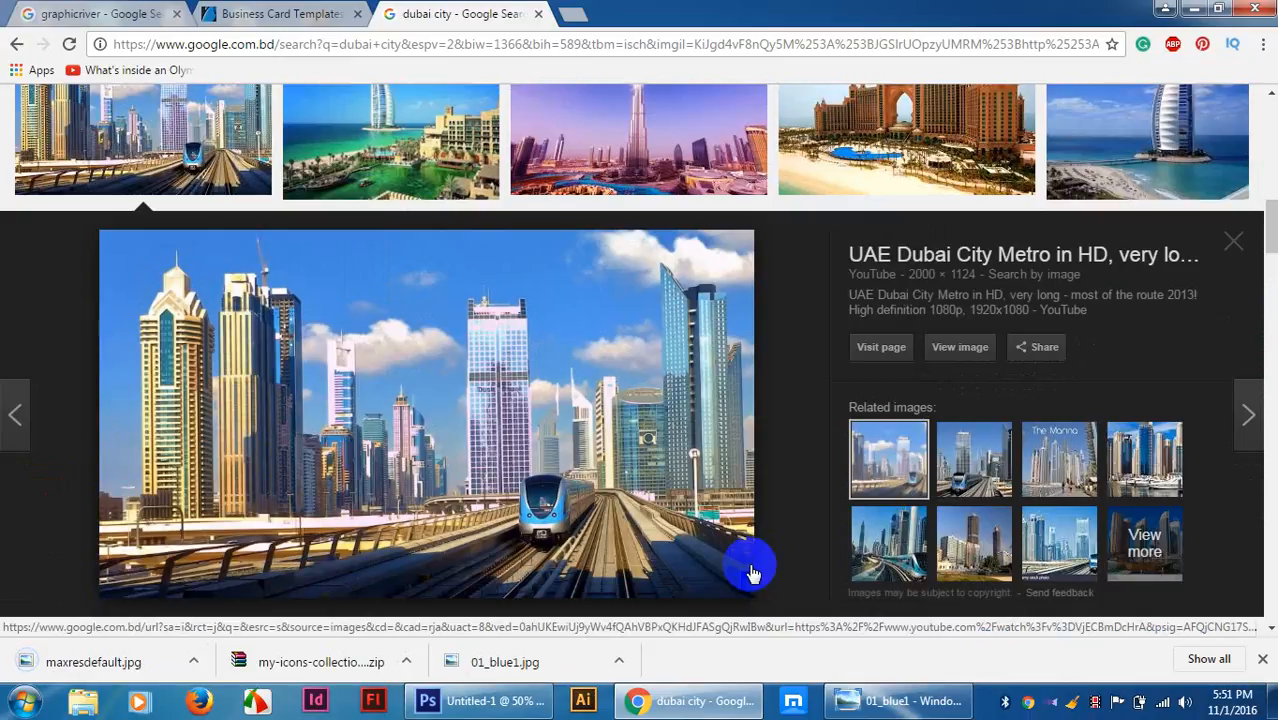
left_click(752, 574)
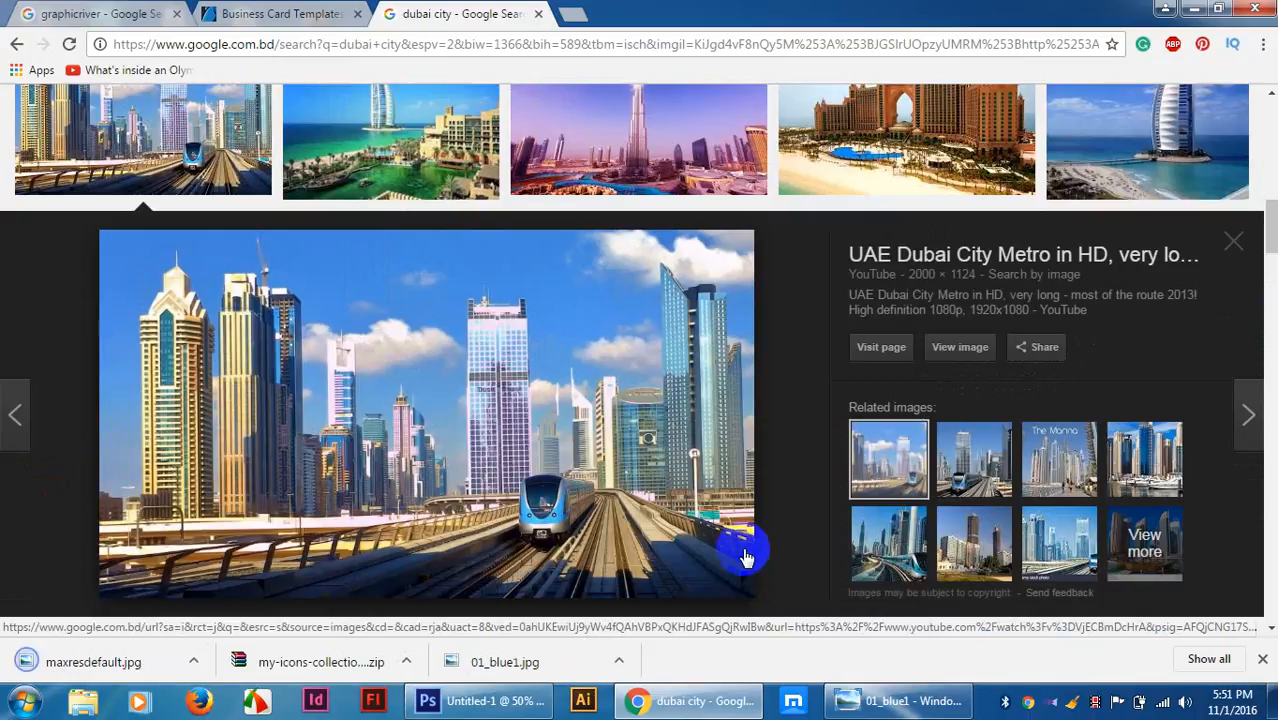
left_click(1193, 8)
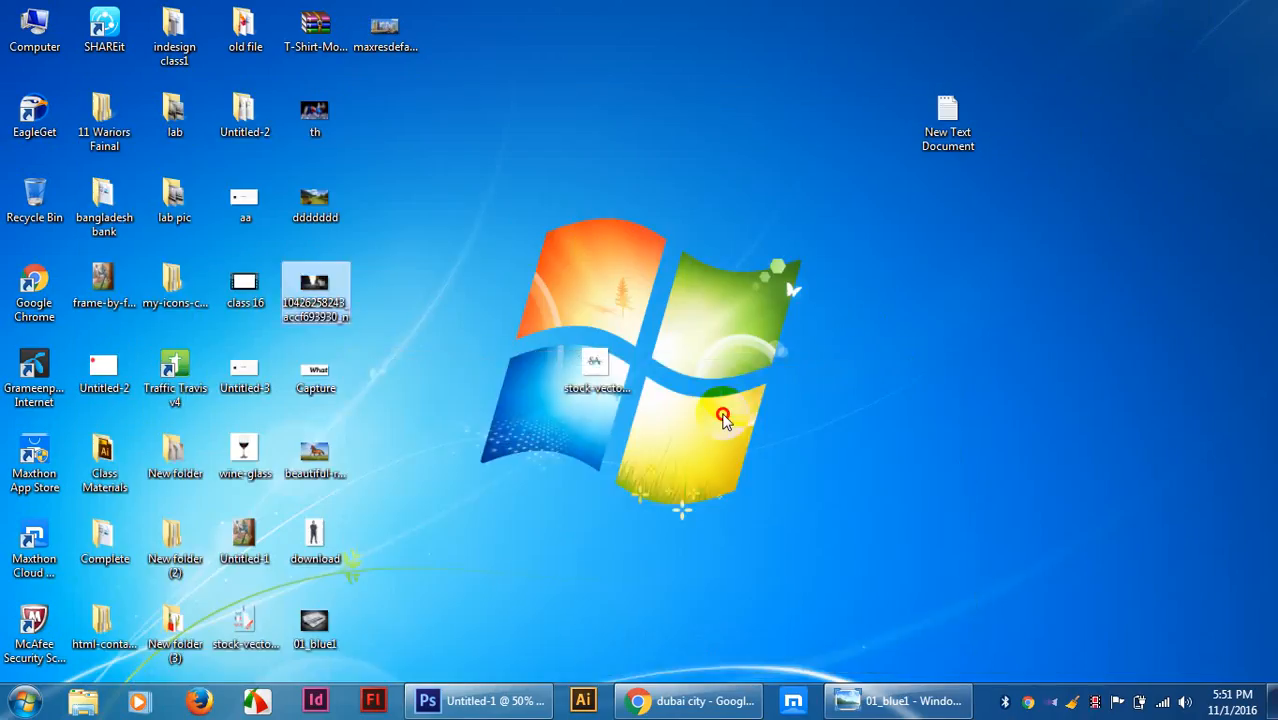
Bring the business card back in Photoshop, fit it in view, and undo a stray Pen anchor.
left_click(470, 700)
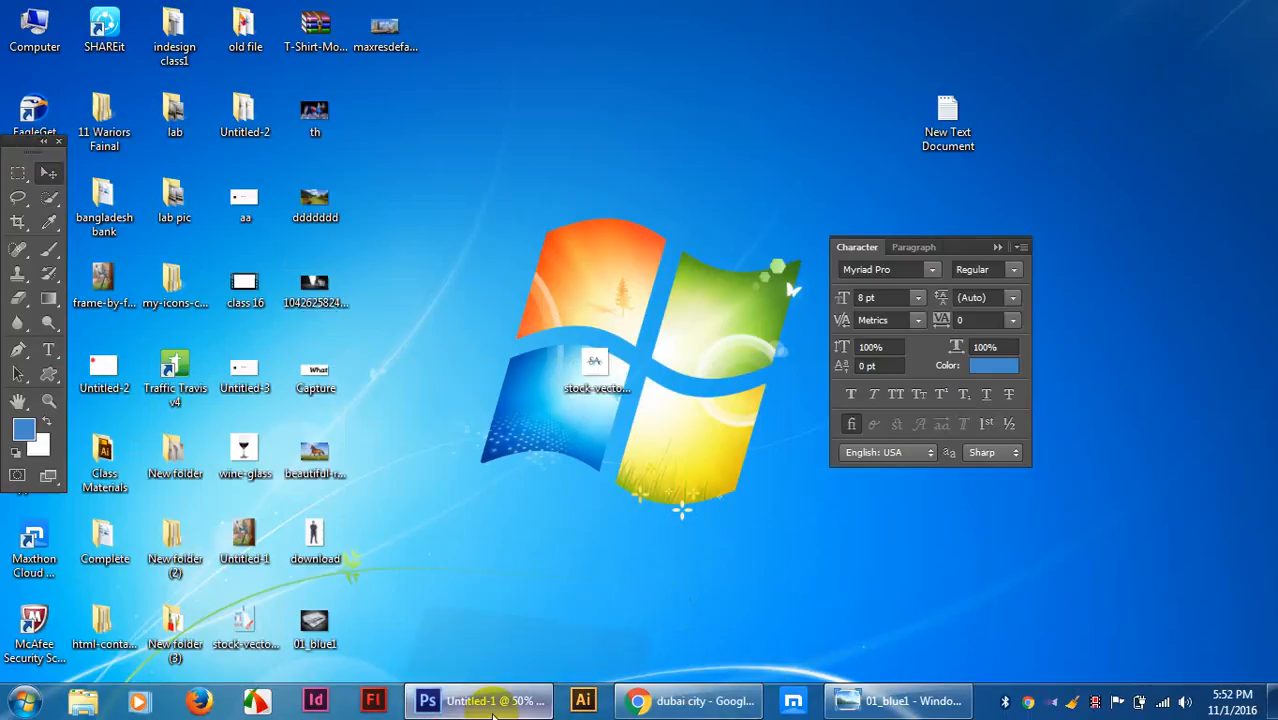
key("ctrl+plus")
key("ctrl+plus")
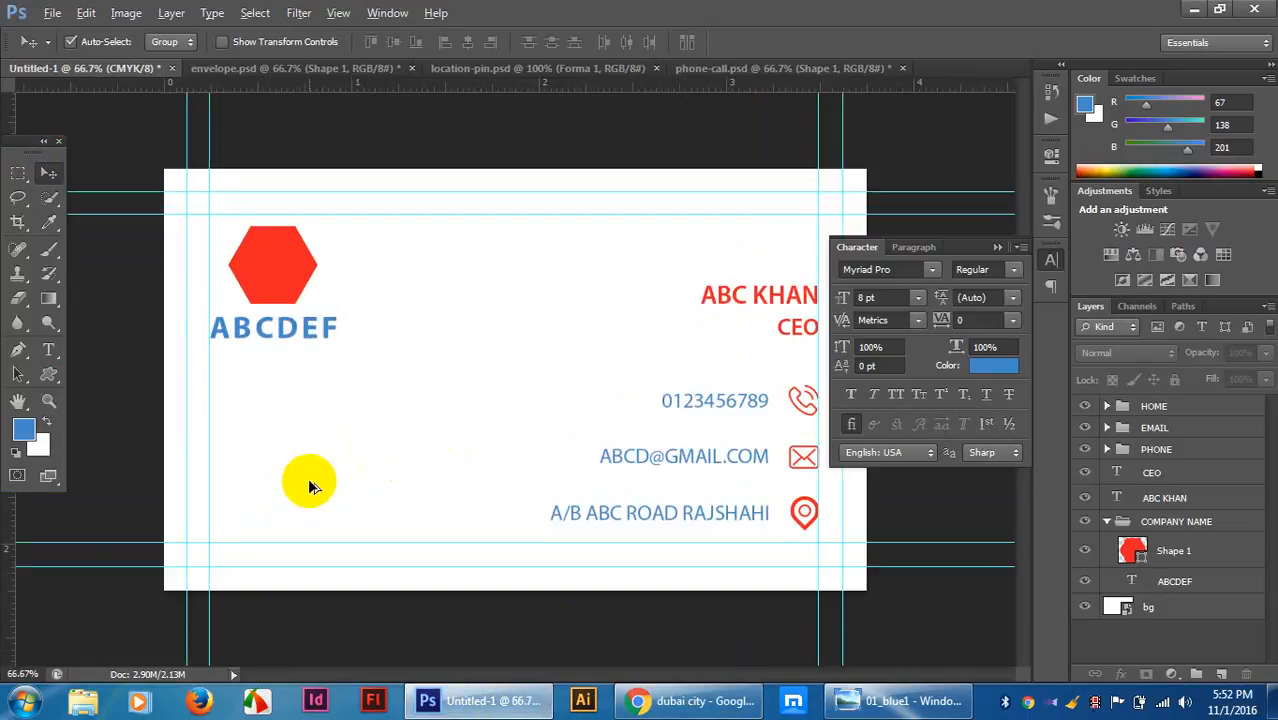
left_click_drag(308, 480, 377, 422)
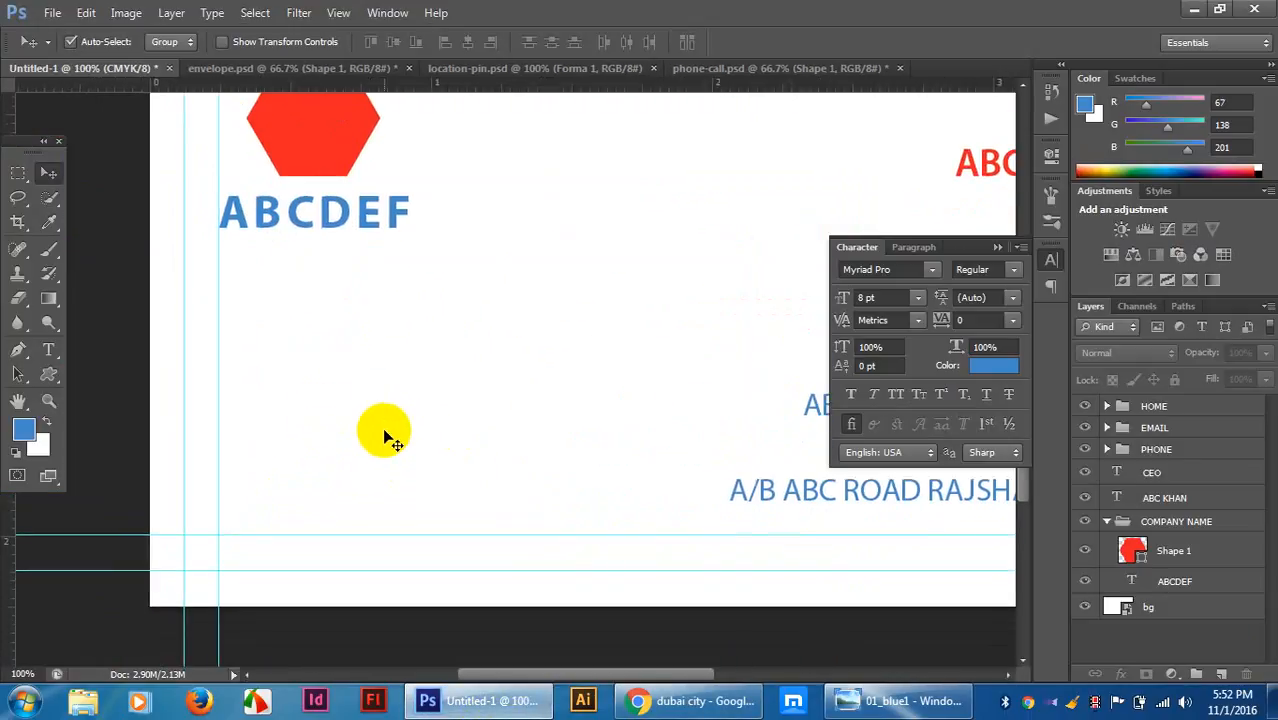
key("ctrl+minus")
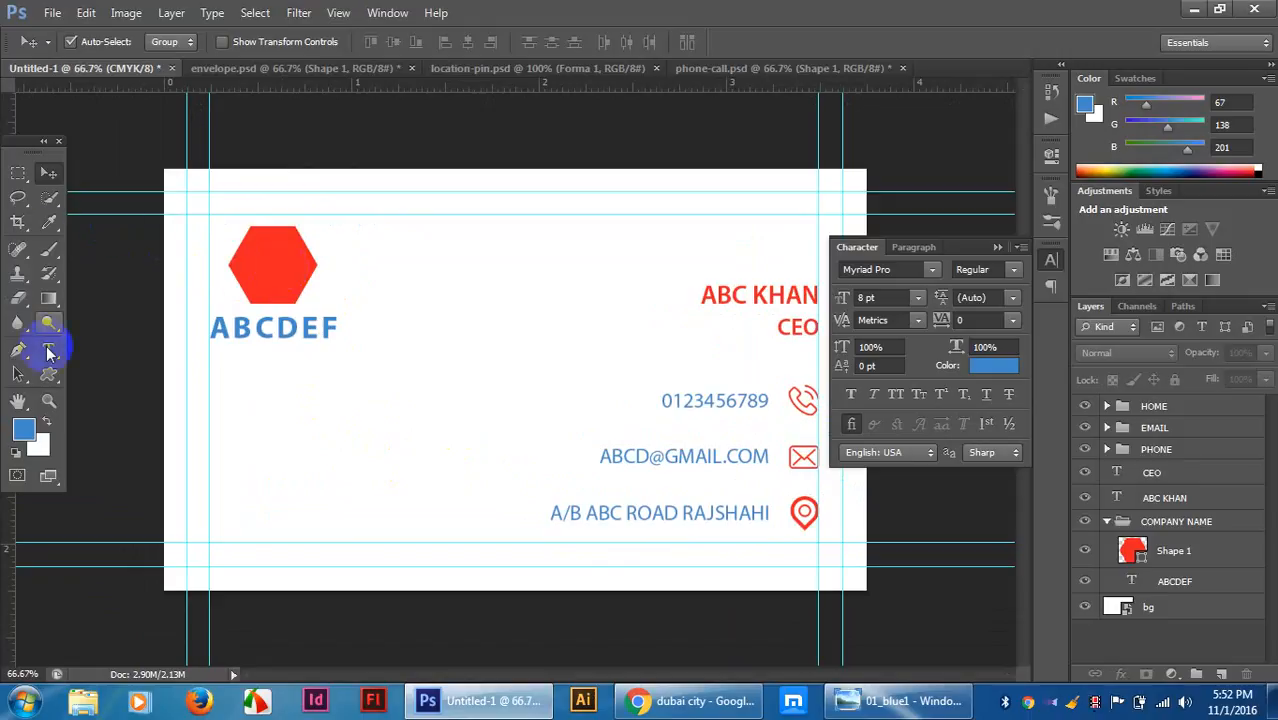
left_click(18, 350)
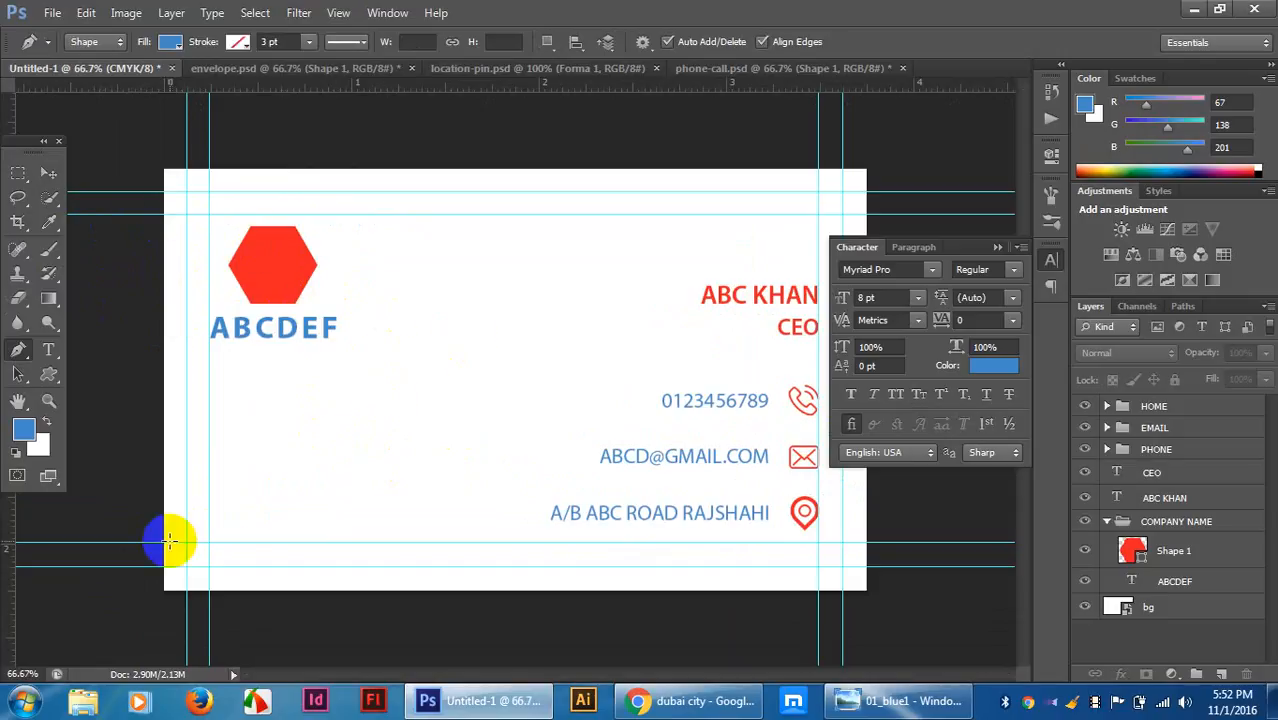
left_click(162, 170)
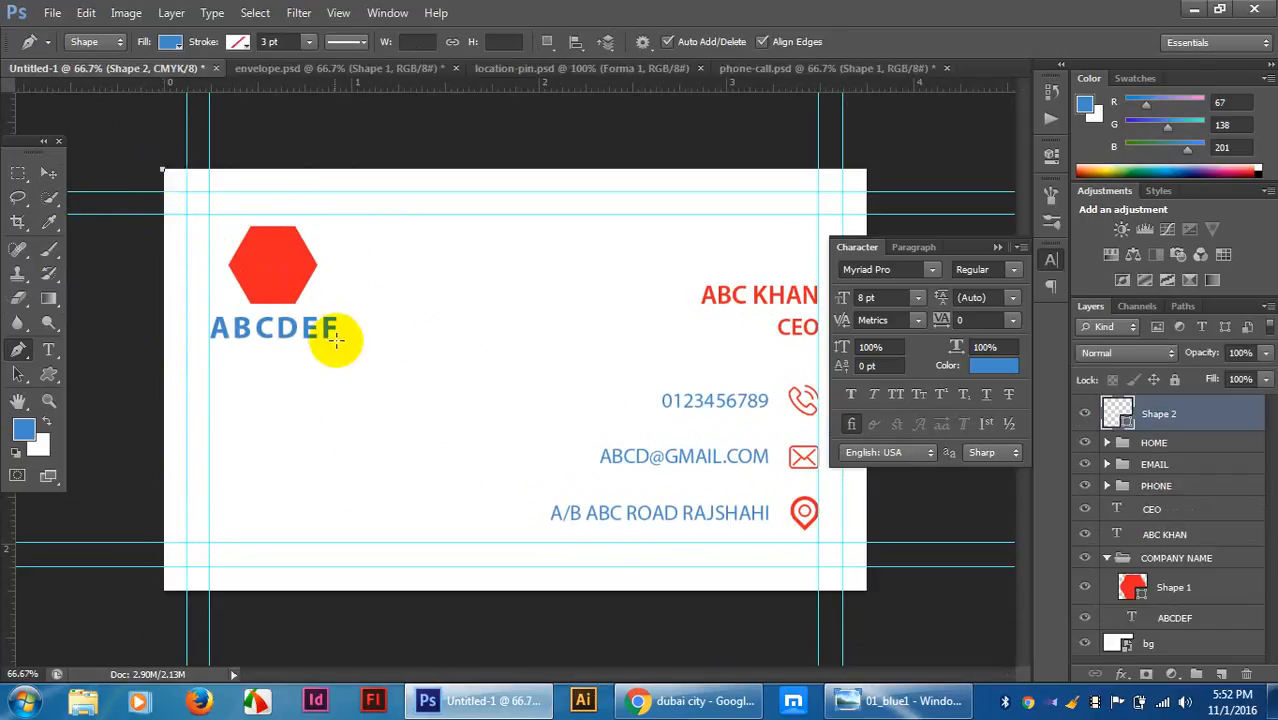
key("ctrl+z")
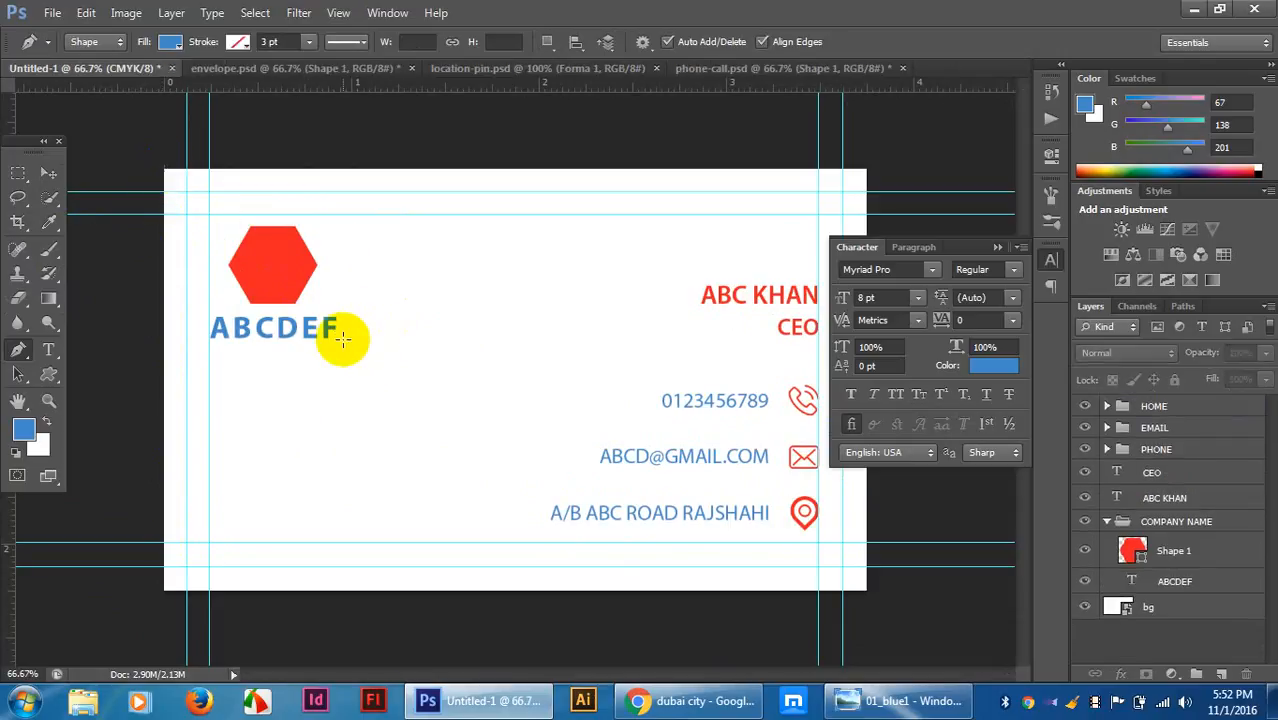
left_click(48, 173)
Add a horizontal guide at about 1.285 in and a vertical guide at about 1.420 in.
left_click_drag(356, 84, 423, 360)
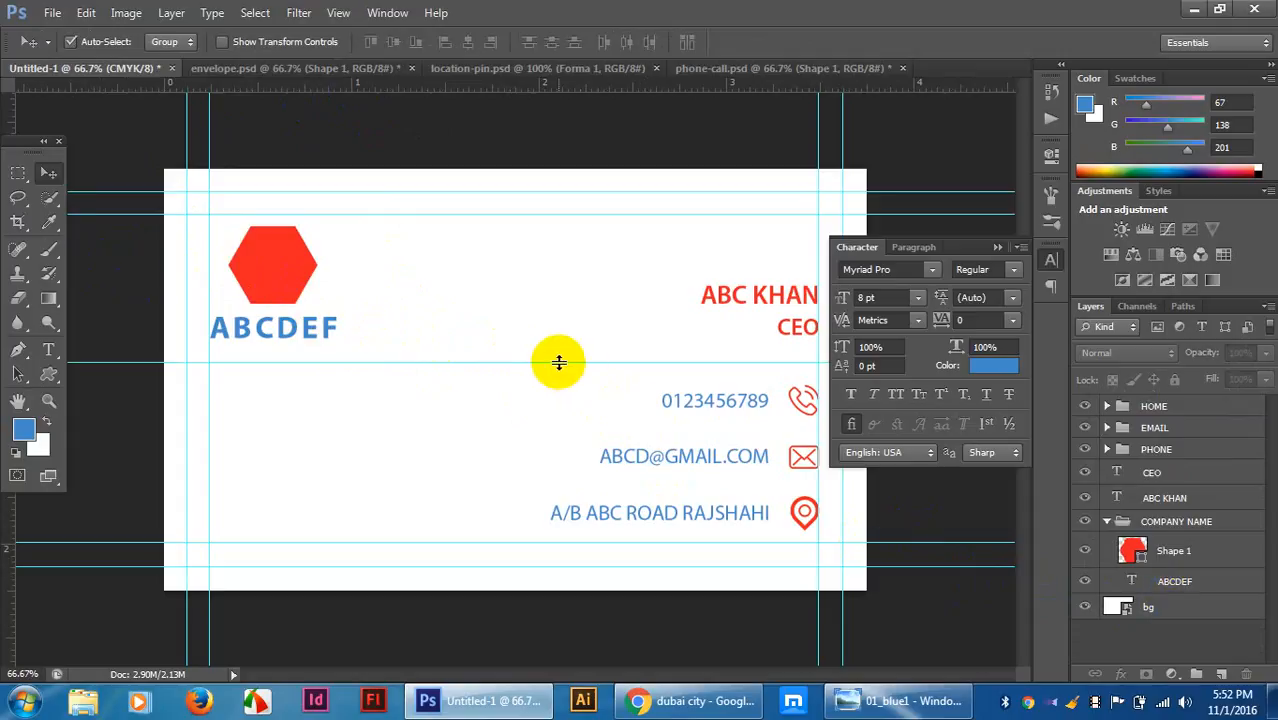
left_click_drag(559, 362, 572, 405)
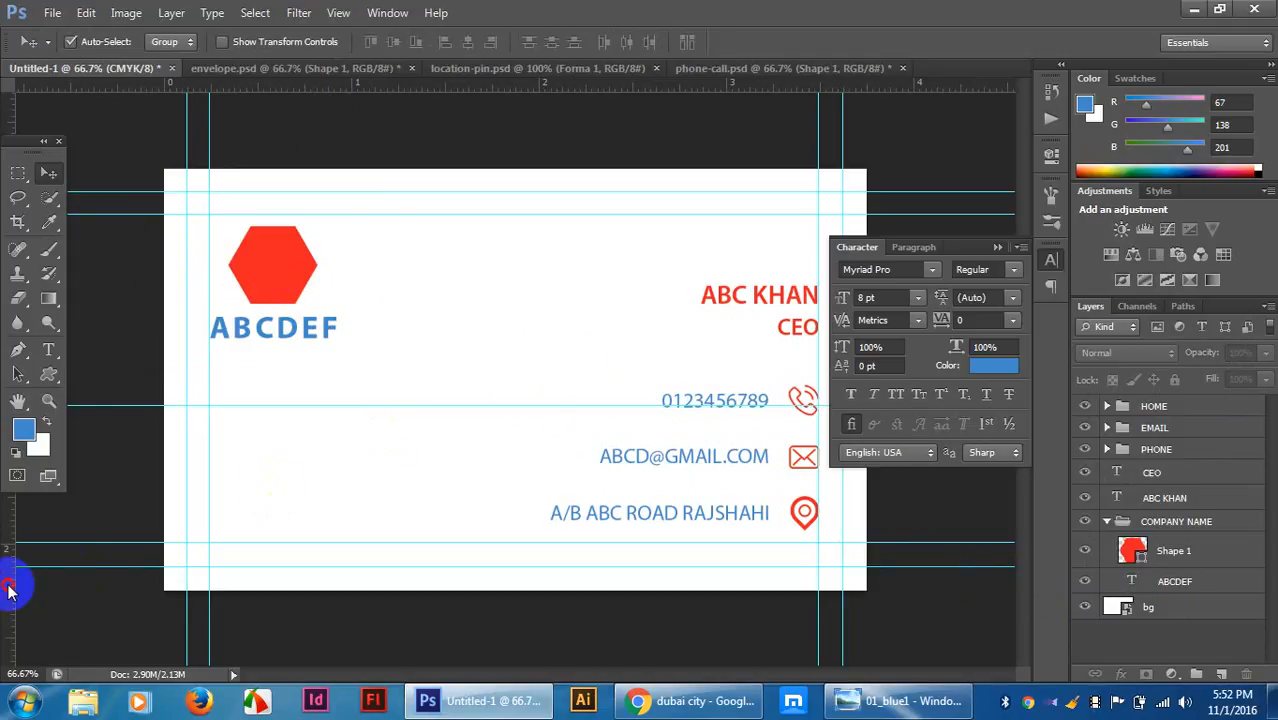
left_click_drag(8, 590, 430, 574)
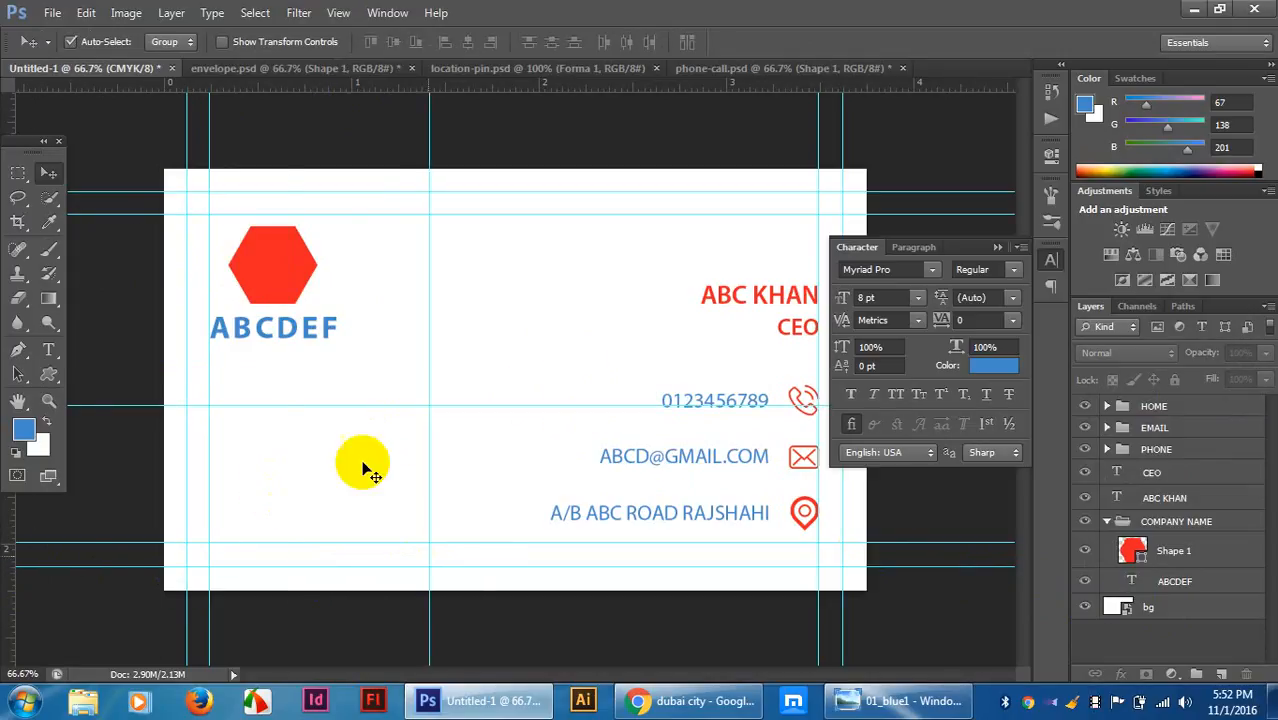
Draw a Pen-tool triangle from the card's top-left corner to its centre and bottom-left corner.
left_click(20, 352)
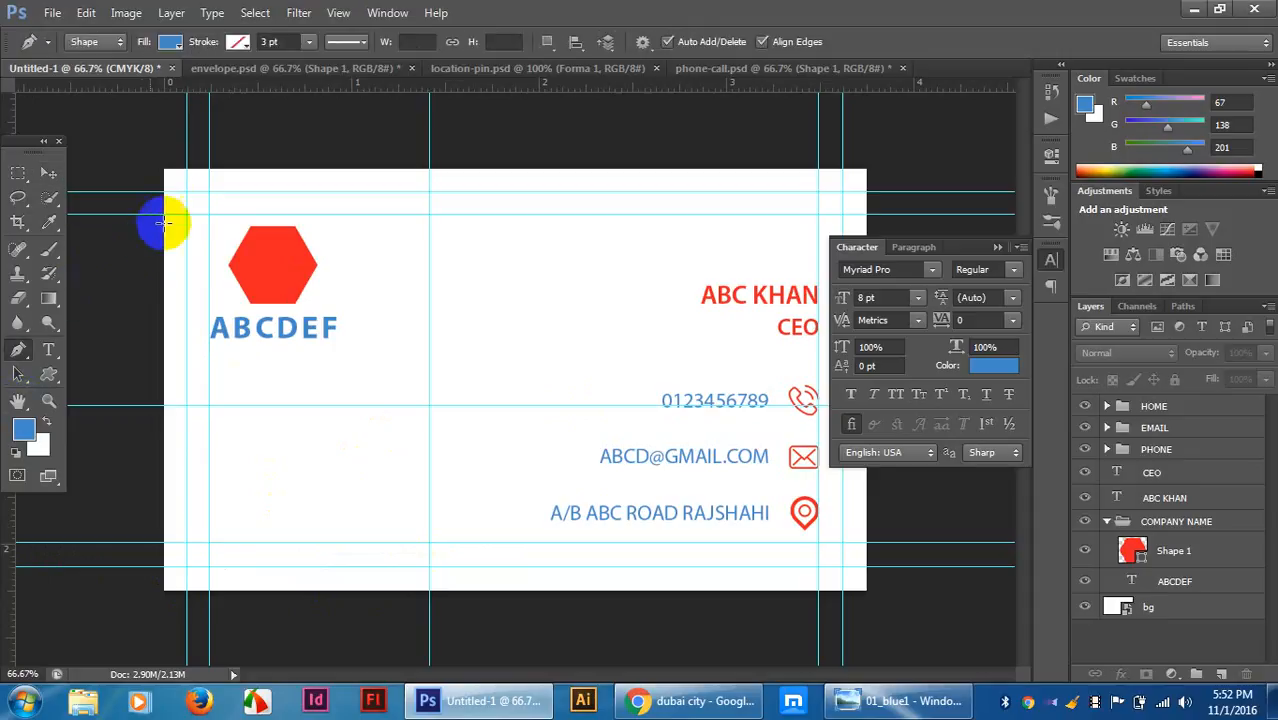
left_click(164, 170)
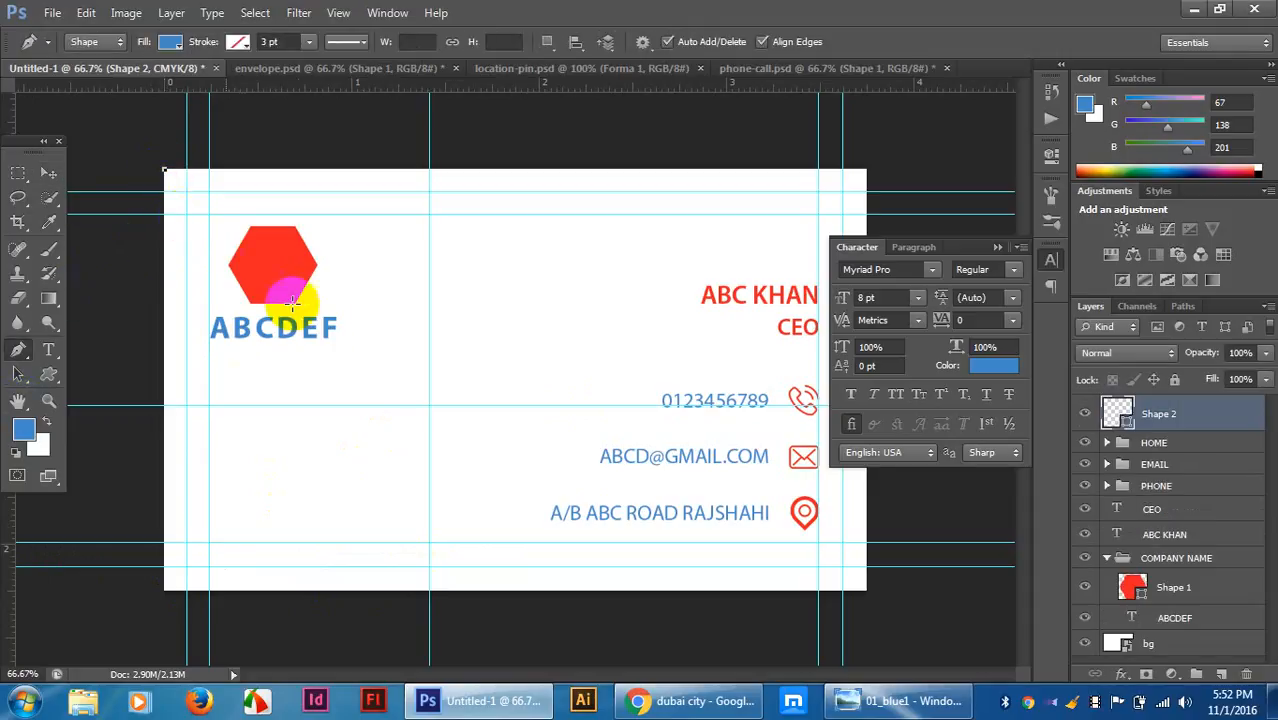
left_click(429, 403)
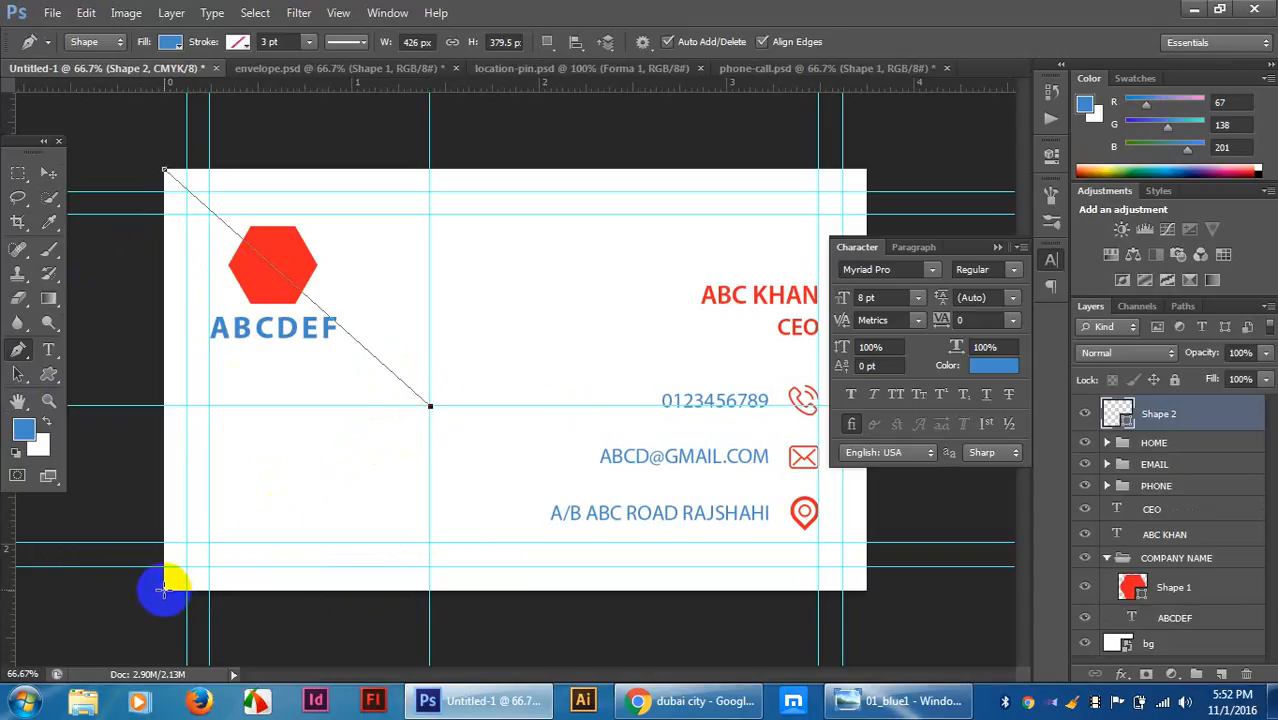
left_click(164, 589)
left_click(164, 171)
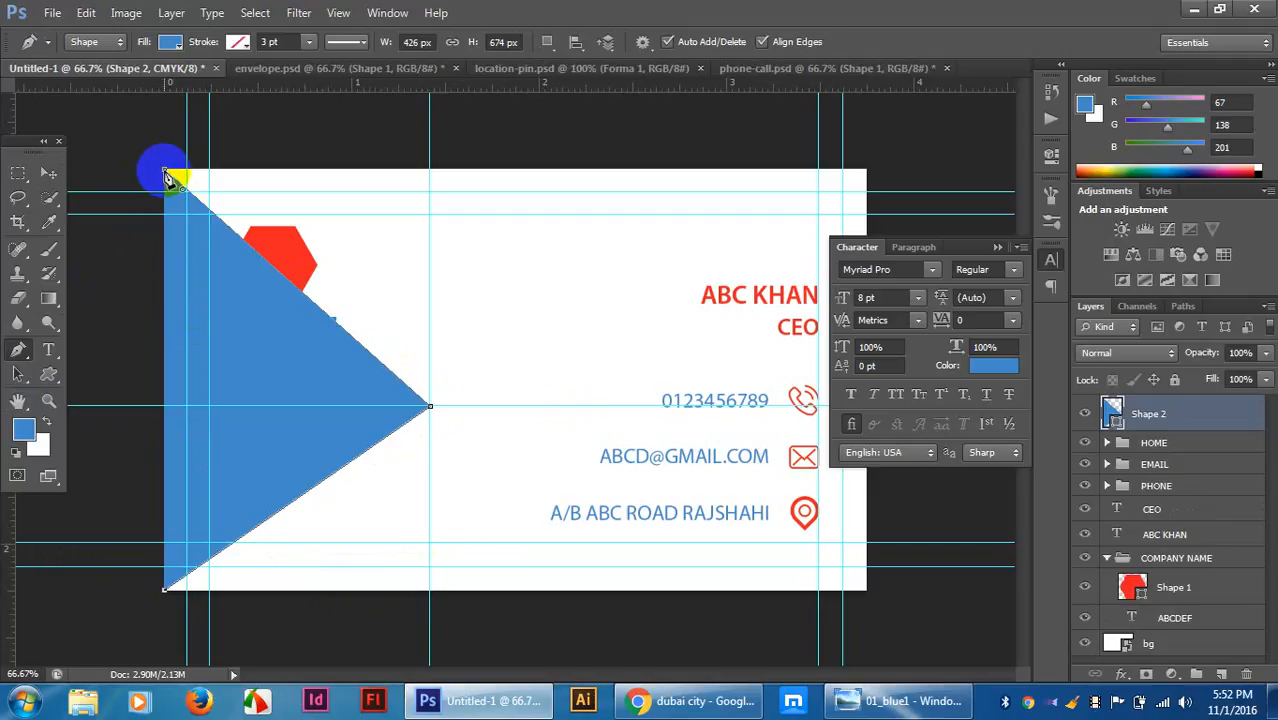
Deselect the triangle and drag the vertical and horizontal centre guides off the card.
left_click(45, 172)
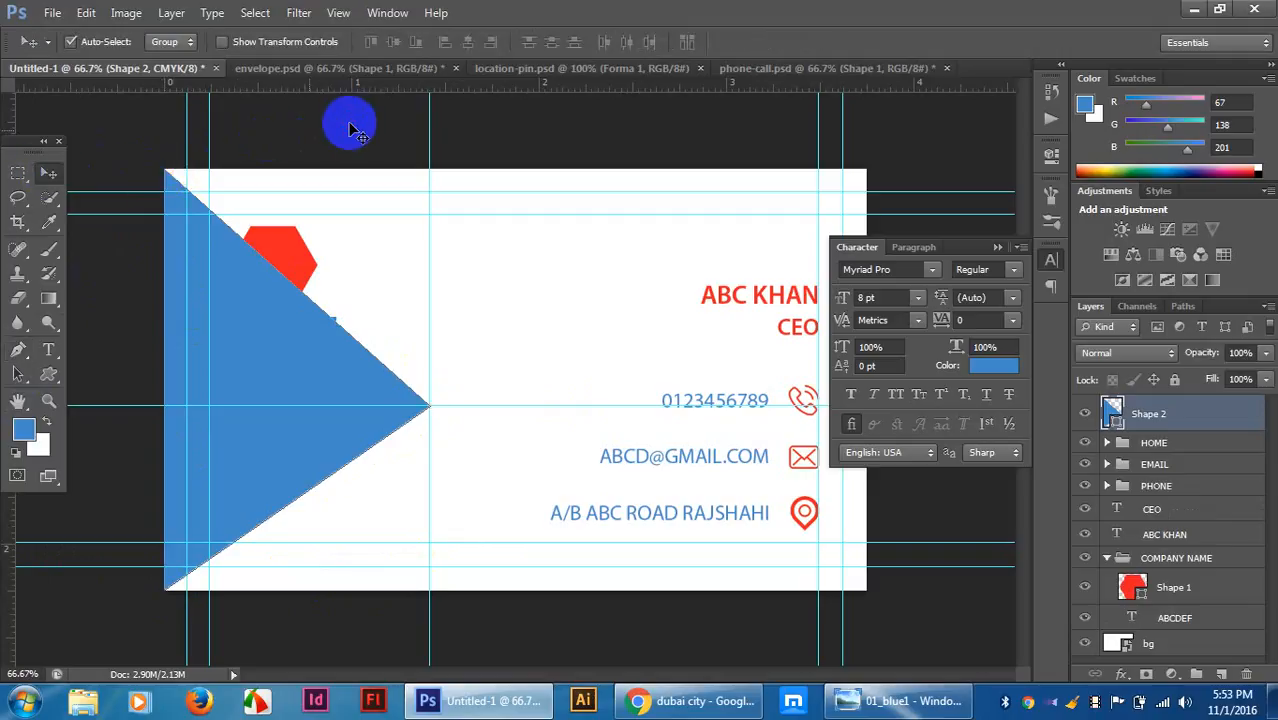
left_click(410, 138)
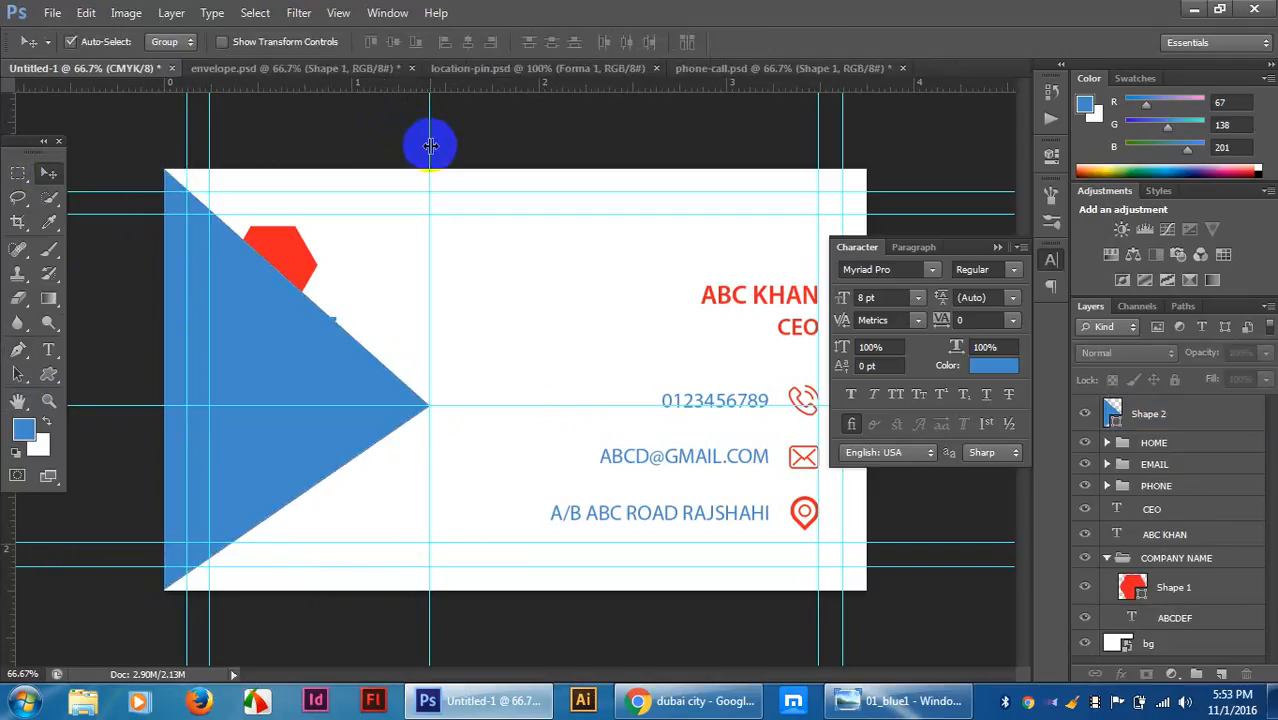
left_click_drag(430, 146, 17, 285)
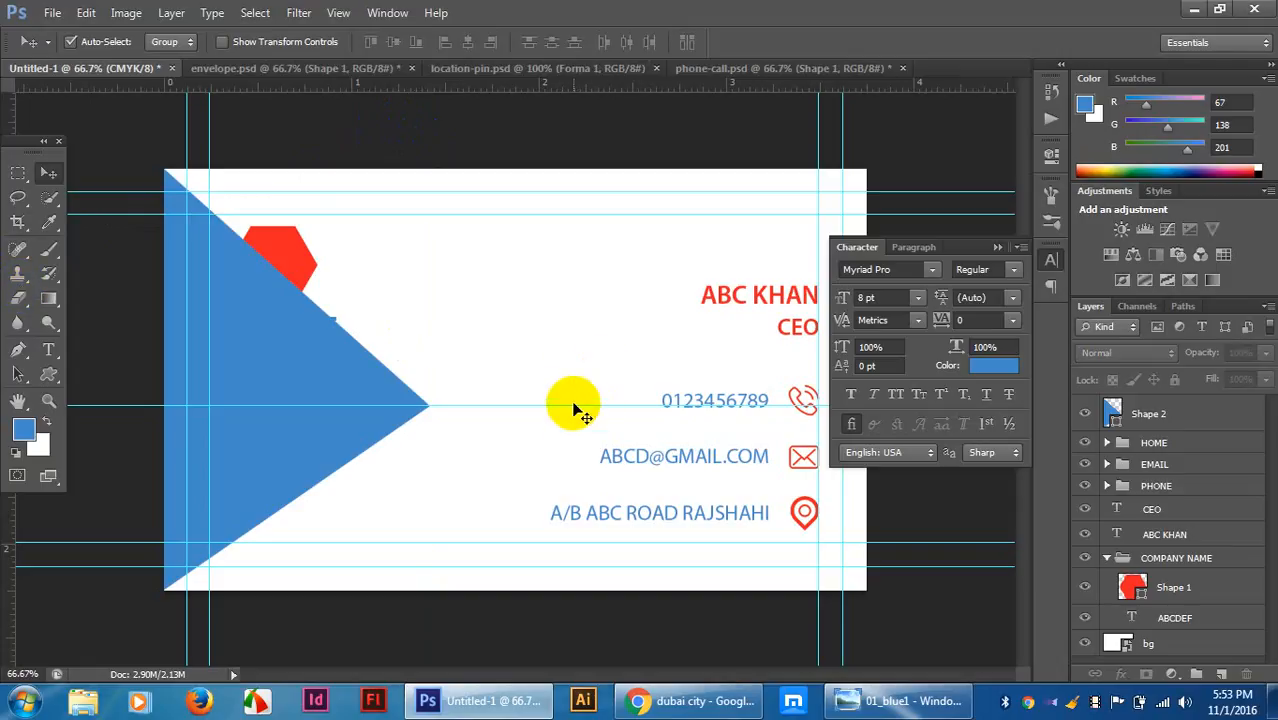
left_click_drag(573, 404, 550, 95)
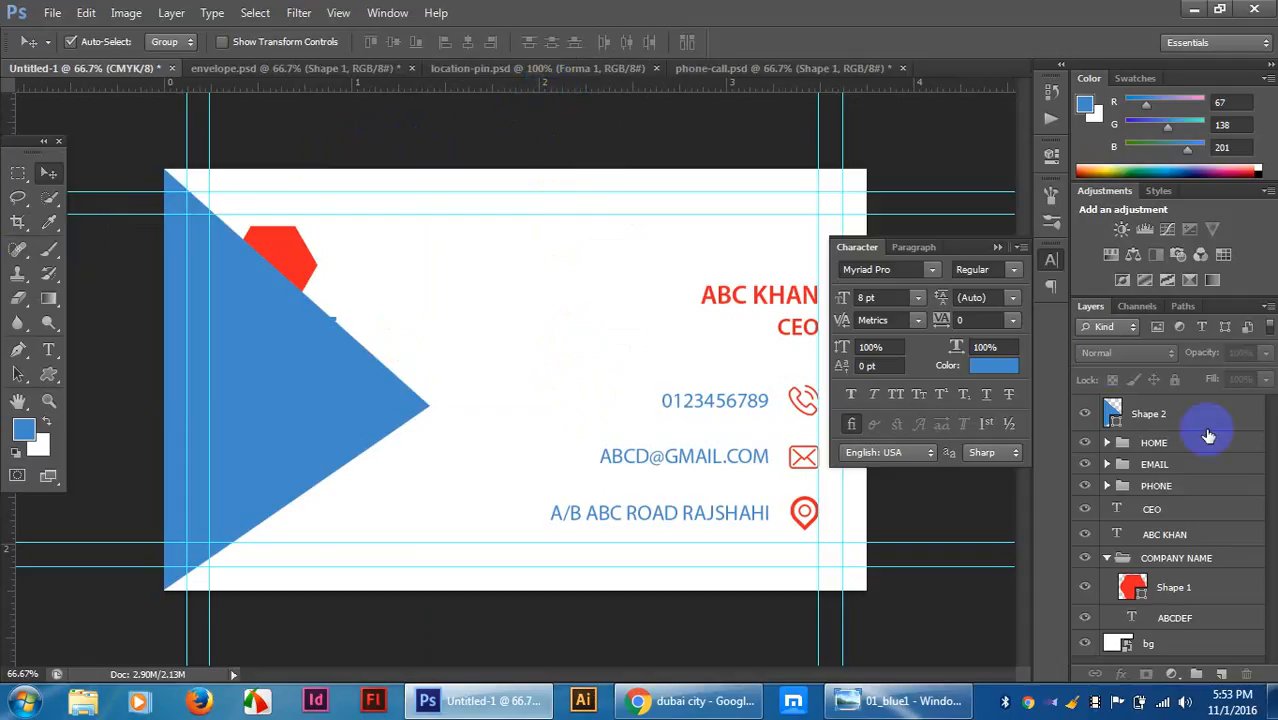
Drag maxresdefault.jpg from the desktop onto the card and scale it over the left side.
left_click(1193, 9)
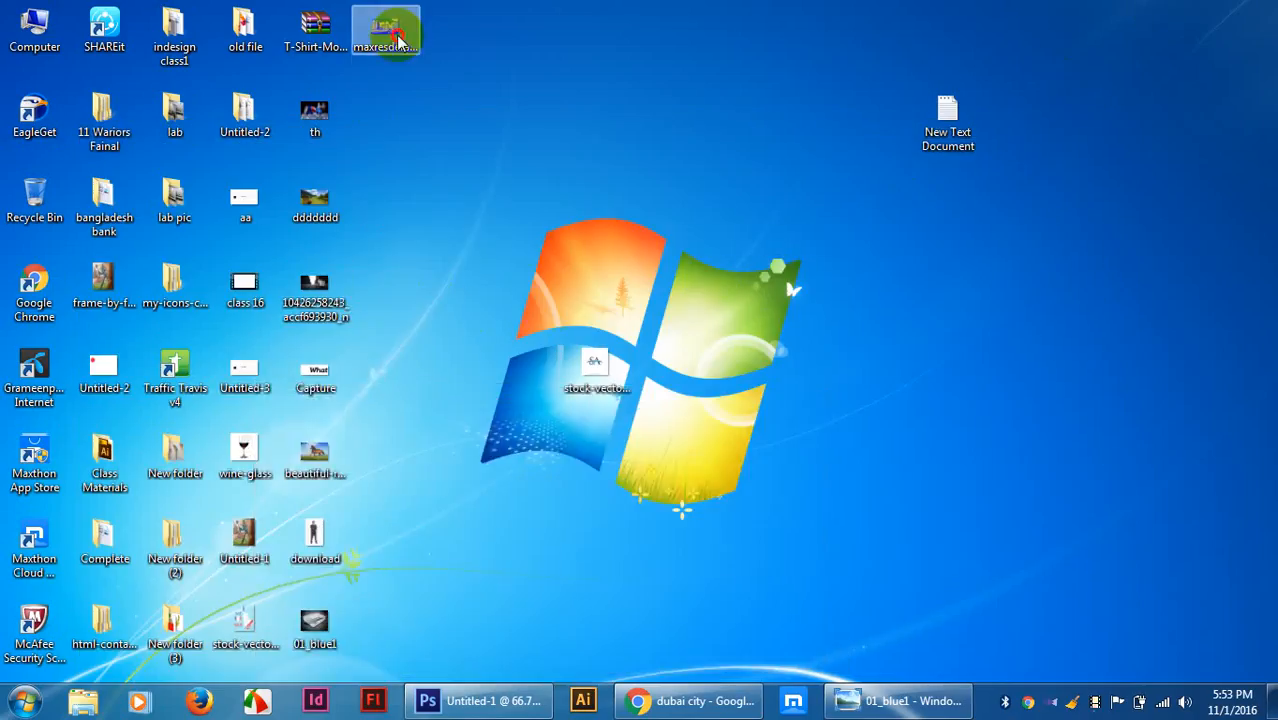
left_click_drag(391, 30, 300, 377)
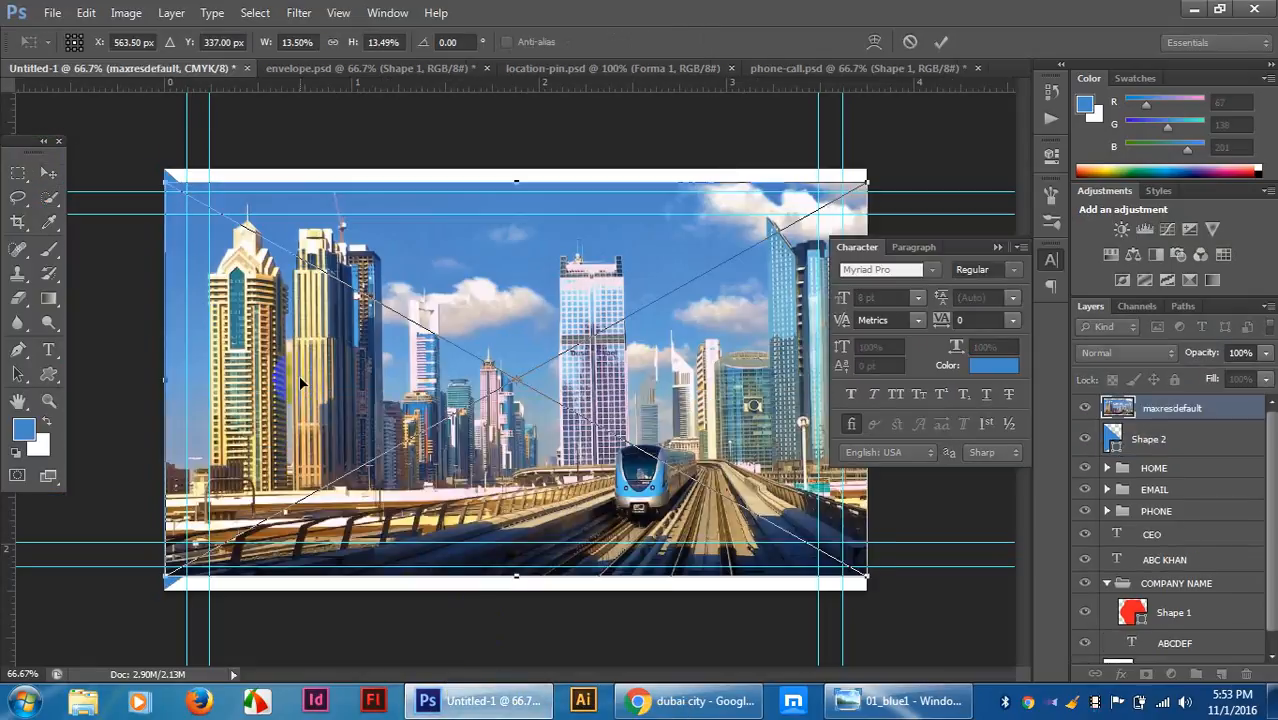
left_click_drag(446, 366, 422, 356)
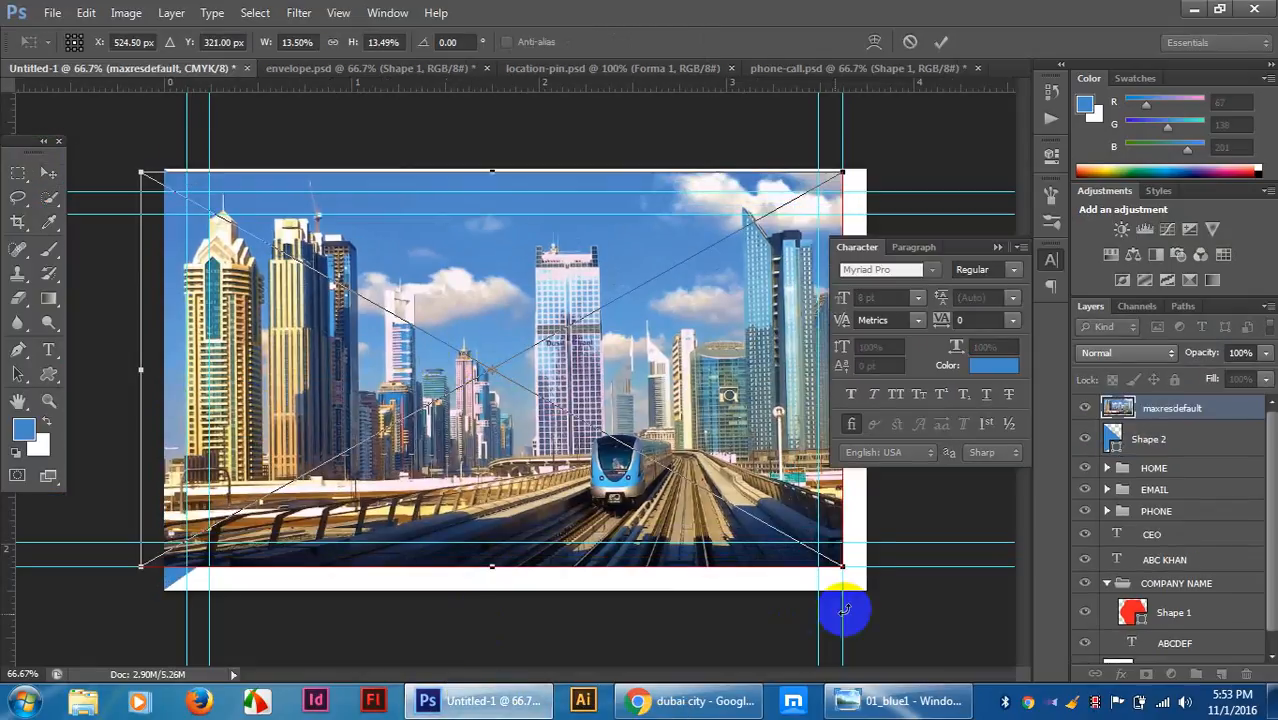
left_click_drag(838, 563, 761, 543)
left_click_drag(590, 446, 533, 426)
left_click_drag(434, 506, 448, 588)
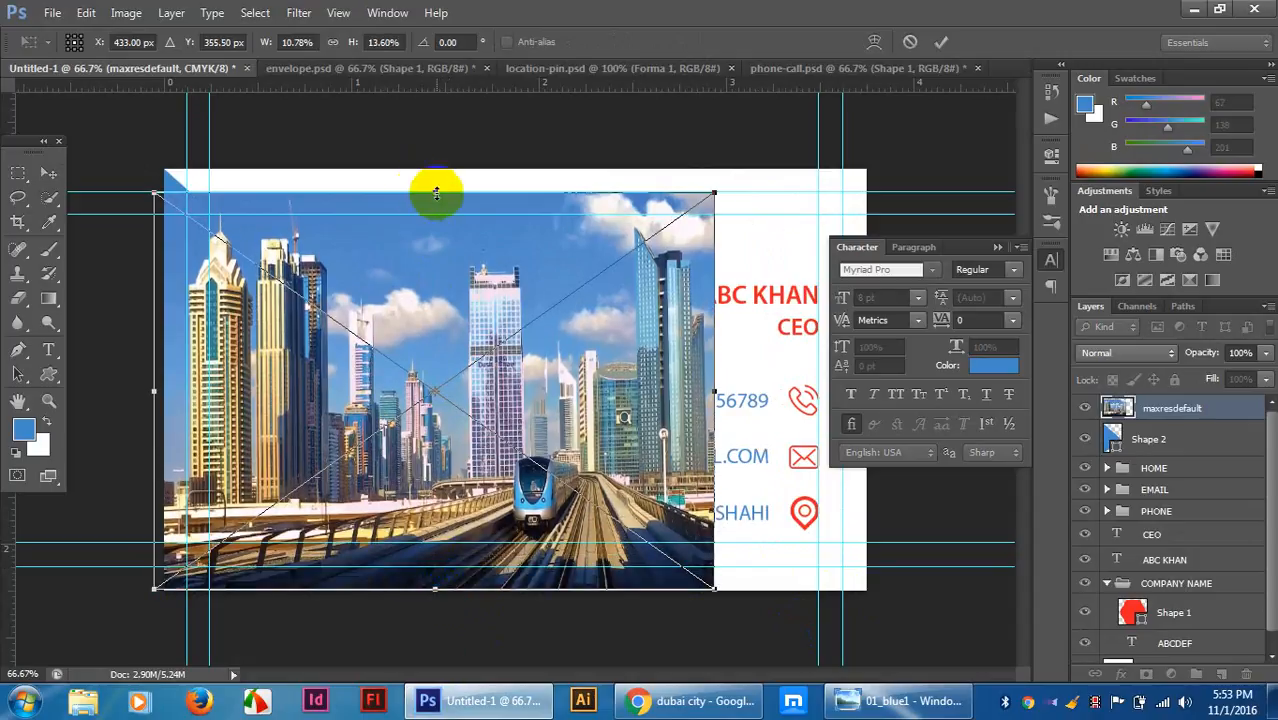
mouse_move(434, 194)
left_mouse_down()
mouse_move(422, 157)
mouse_move(428, 171)
left_mouse_up()
left_click_drag(459, 320, 397, 313)
key("Return")
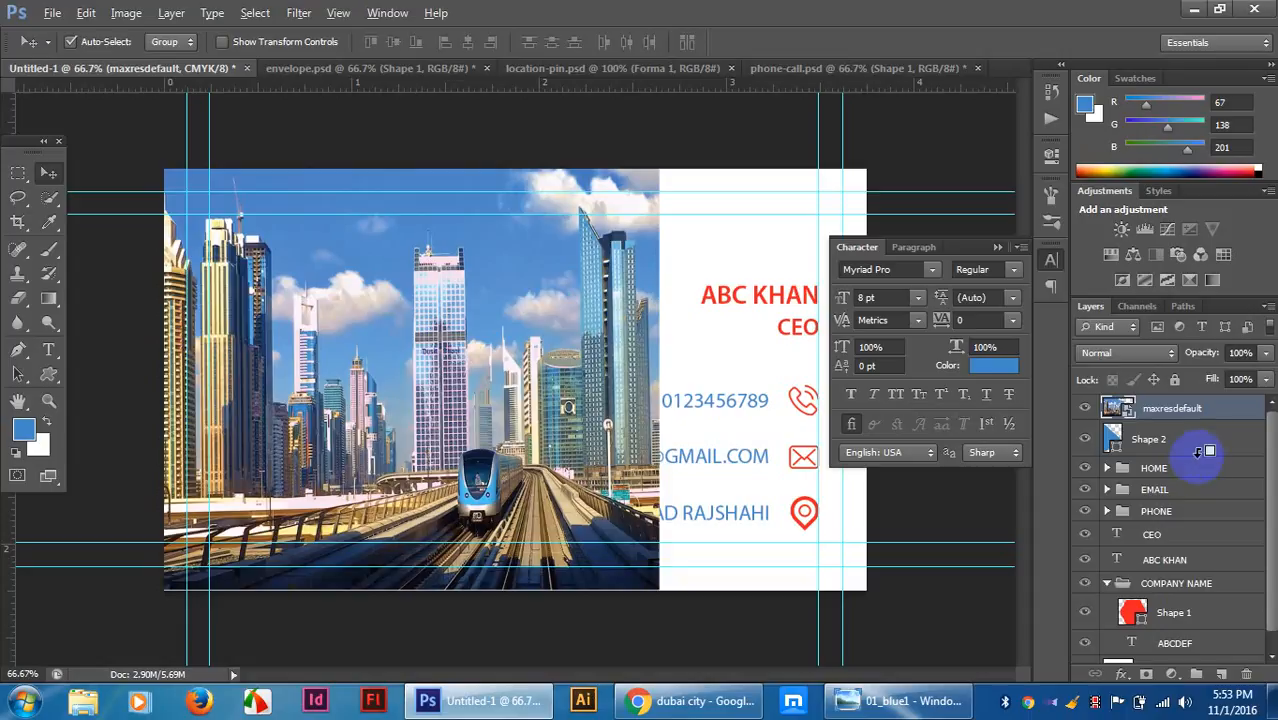
Clip the Dubai photo into the triangle and fade it to about 27% opacity.
left_click(1205, 418, "alt")
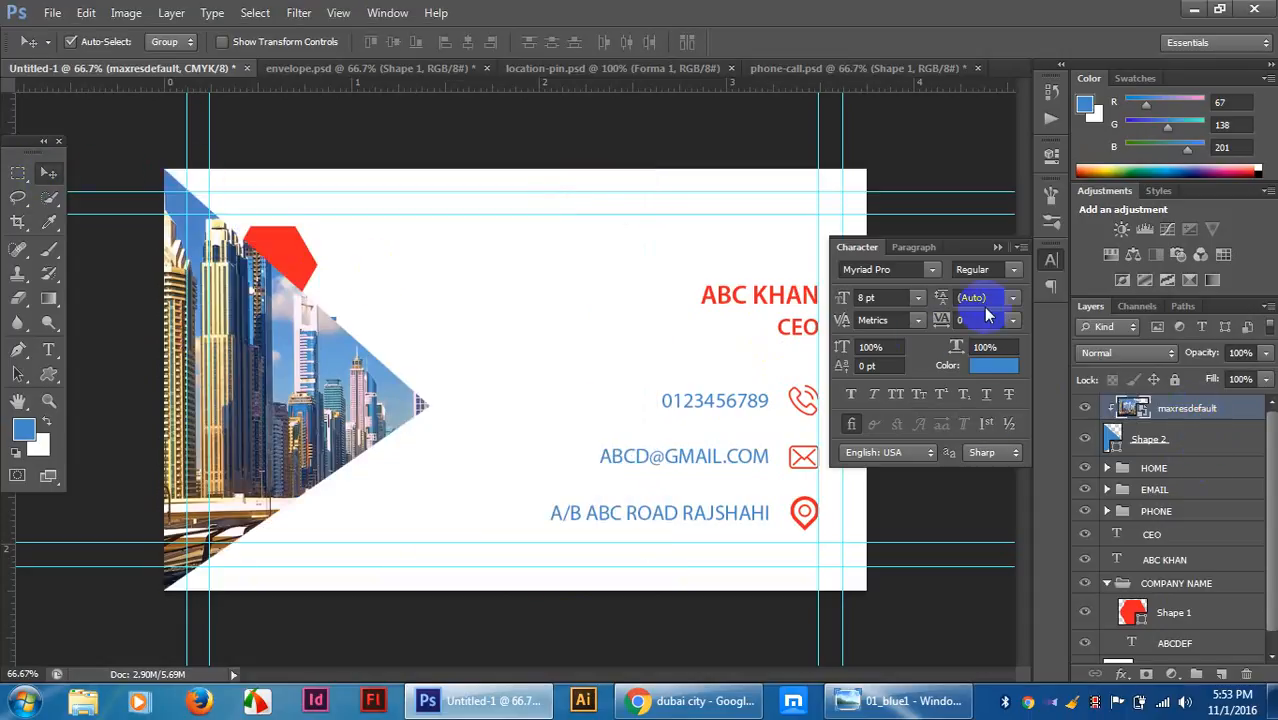
left_click(1266, 354)
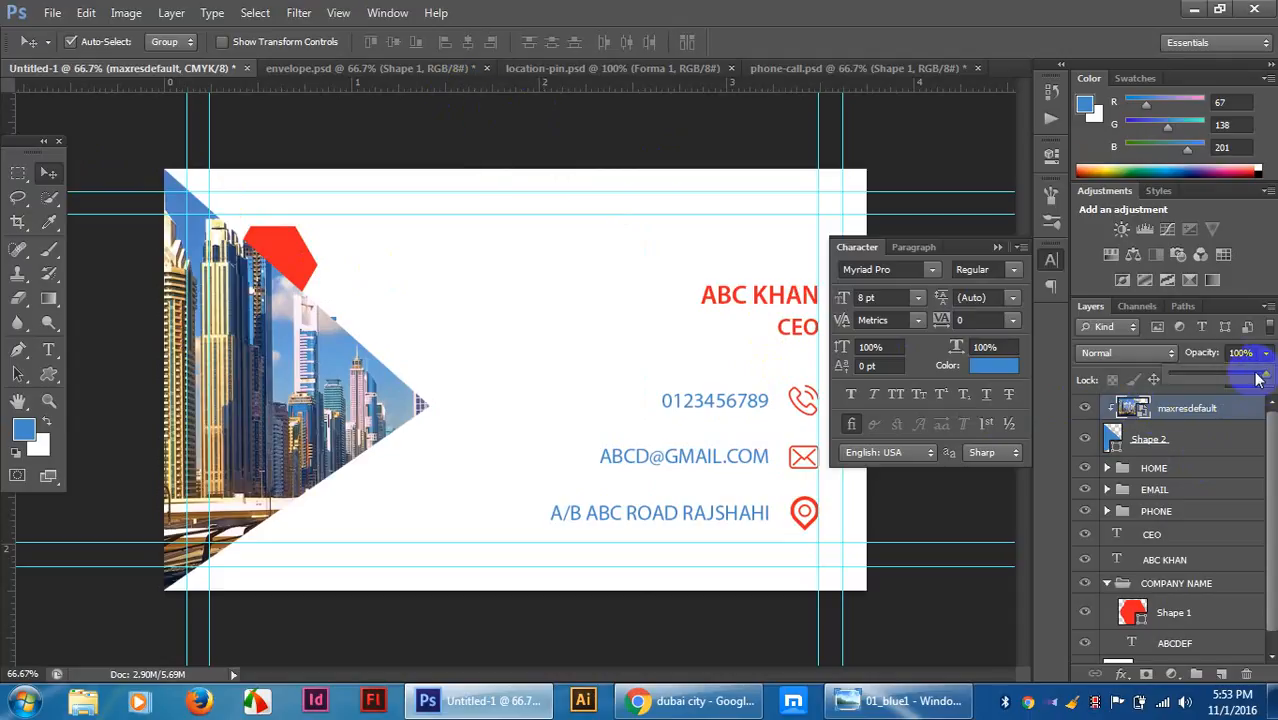
left_click_drag(1258, 376, 1199, 375)
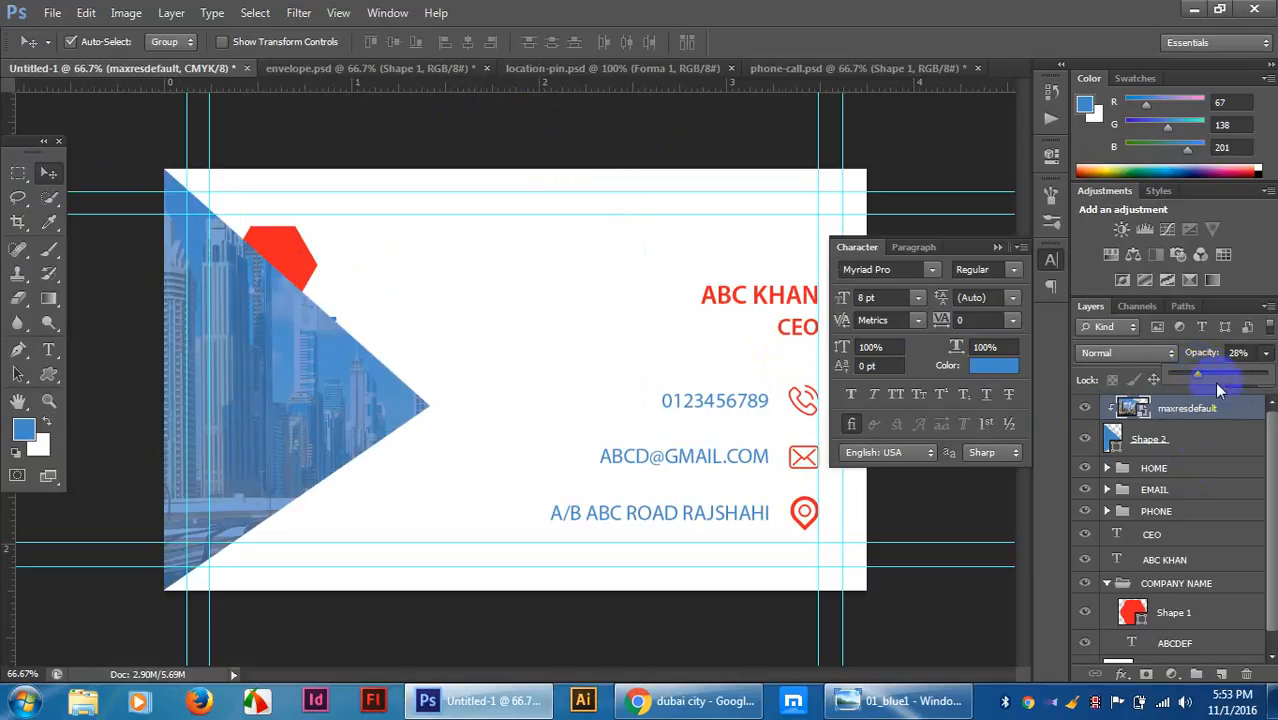
Fine-tune opacities, ending with the photo at 22% and the triangle Shape 2 at 70%.
left_click(1191, 444)
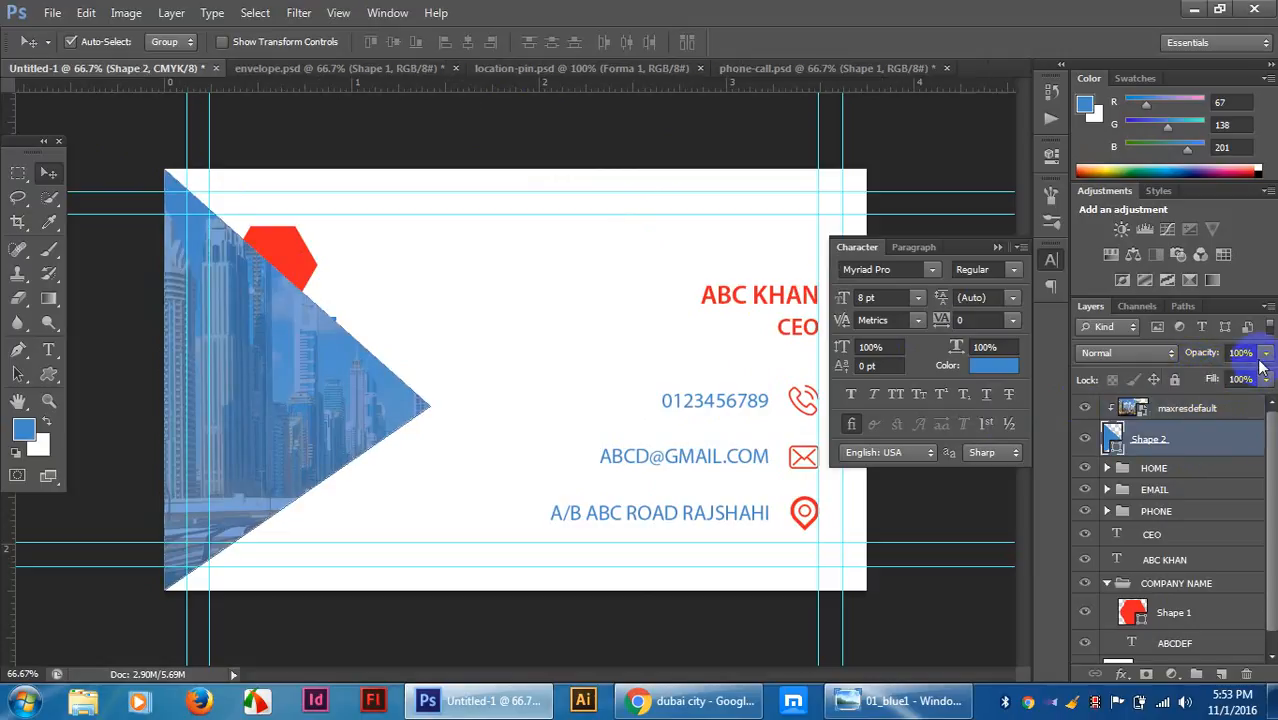
left_click_drag(1264, 354, 1083, 418)
left_click(1203, 407)
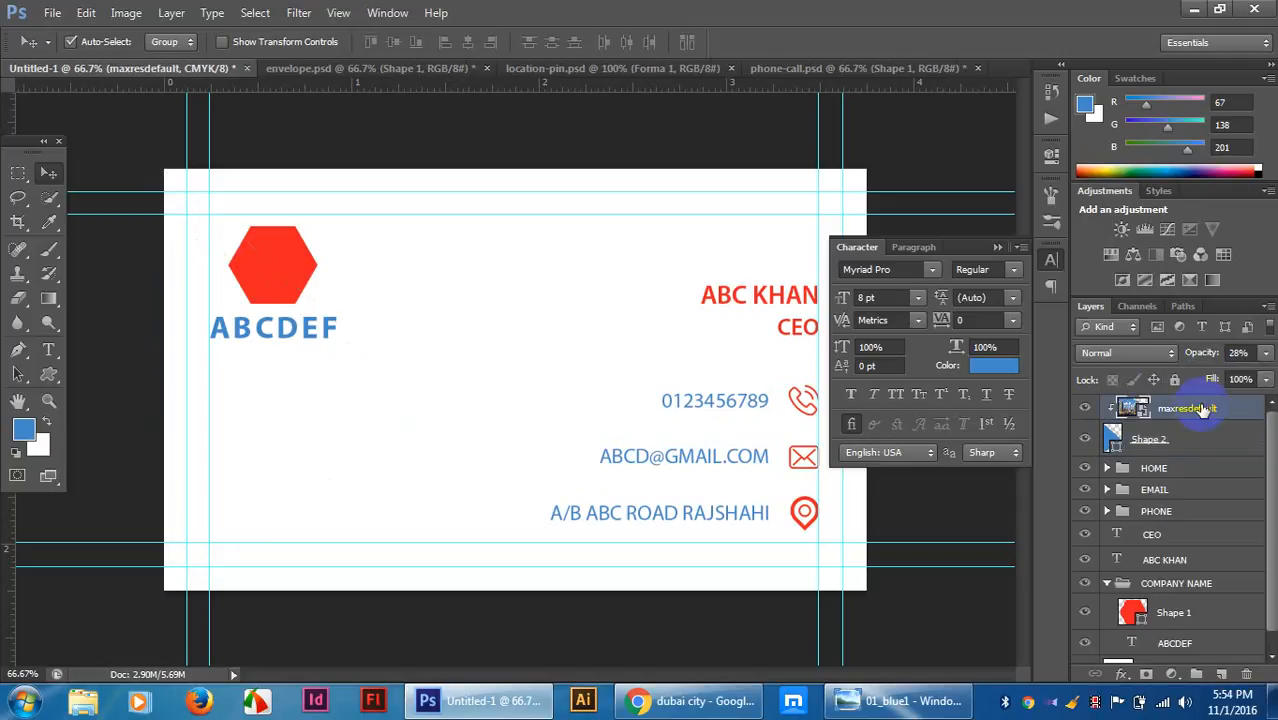
left_click_drag(1264, 353, 1184, 371)
left_click(1204, 436)
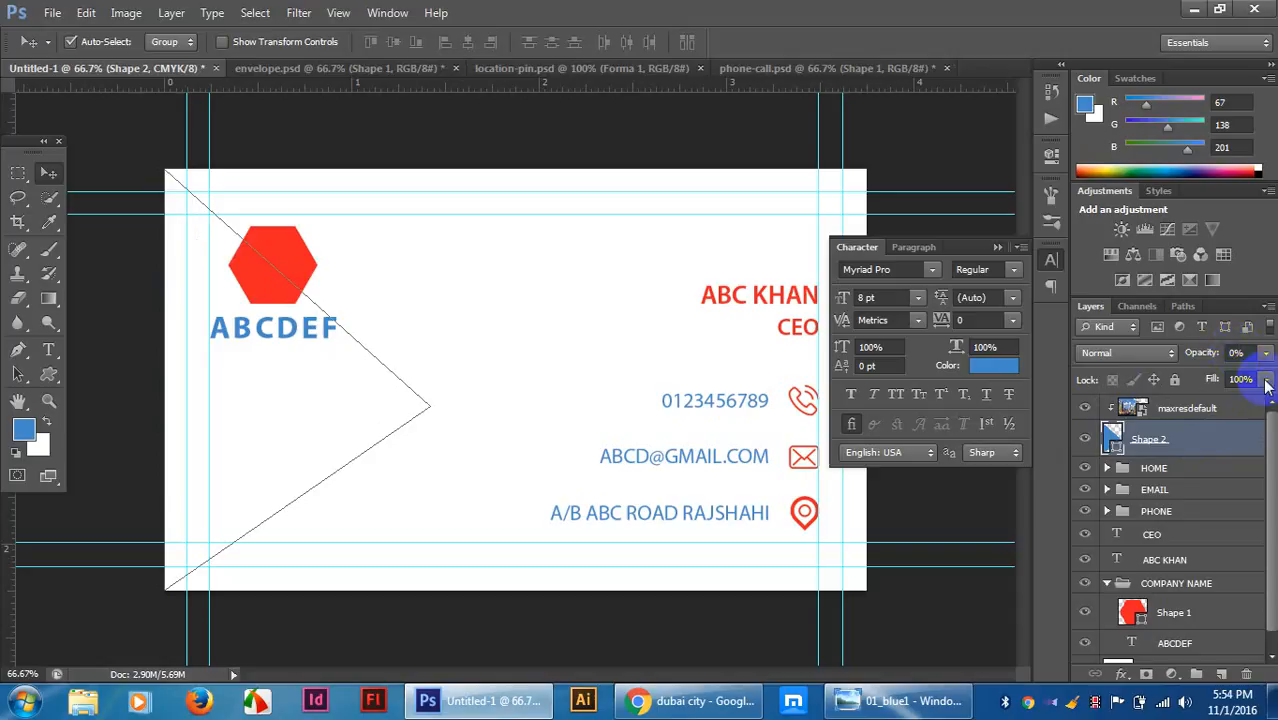
left_click_drag(1265, 353, 1237, 378)
left_click(1228, 378)
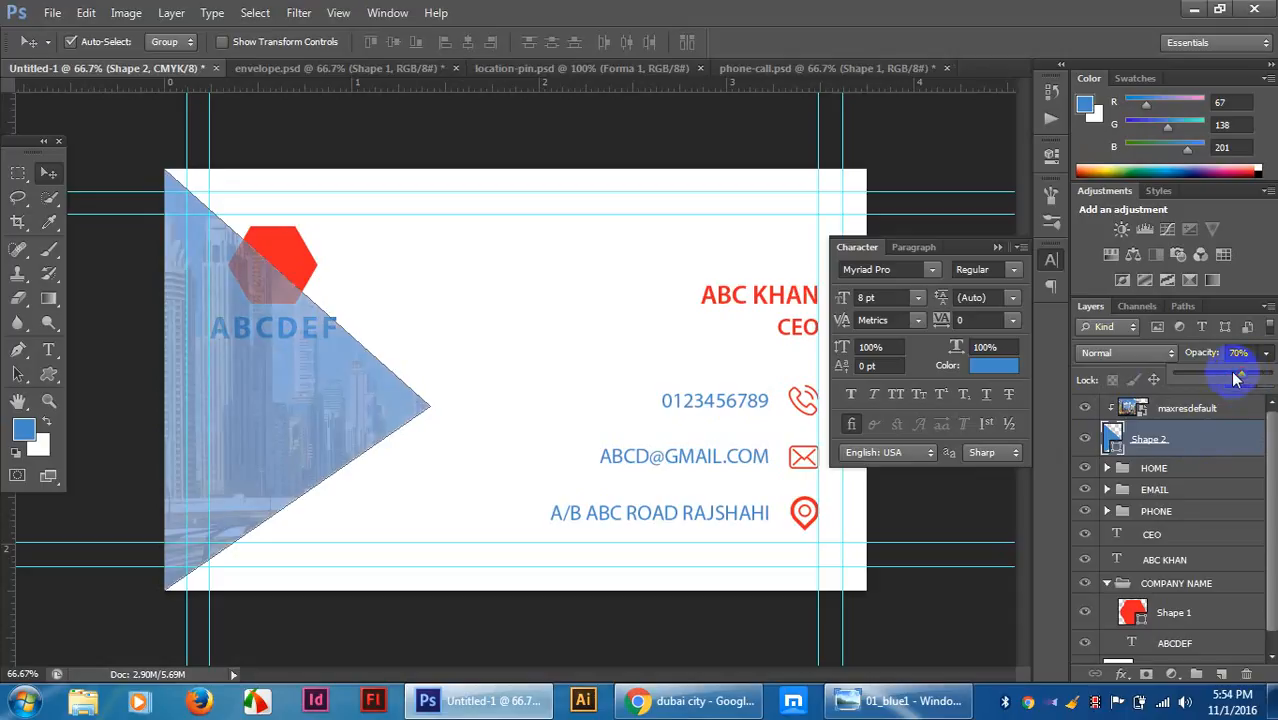
Select the city photo layer and bring up its blend mode list.
left_click(964, 165)
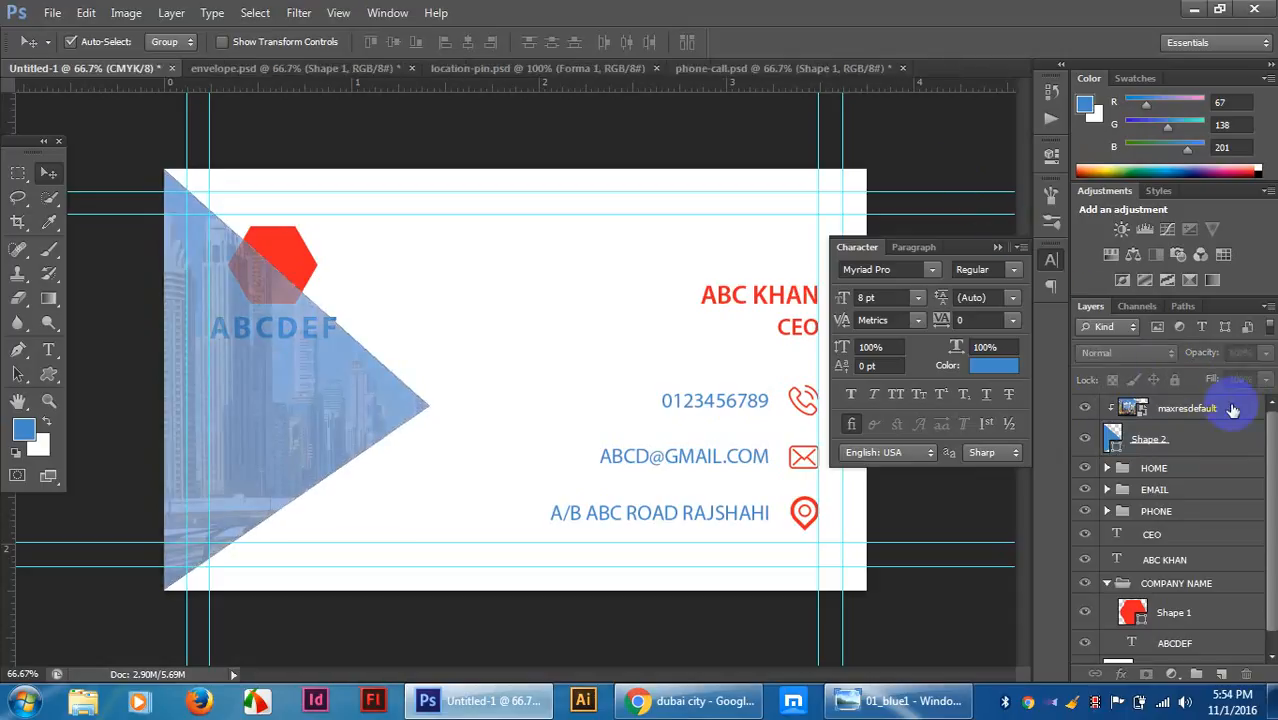
left_click(1233, 410)
left_click(1128, 352)
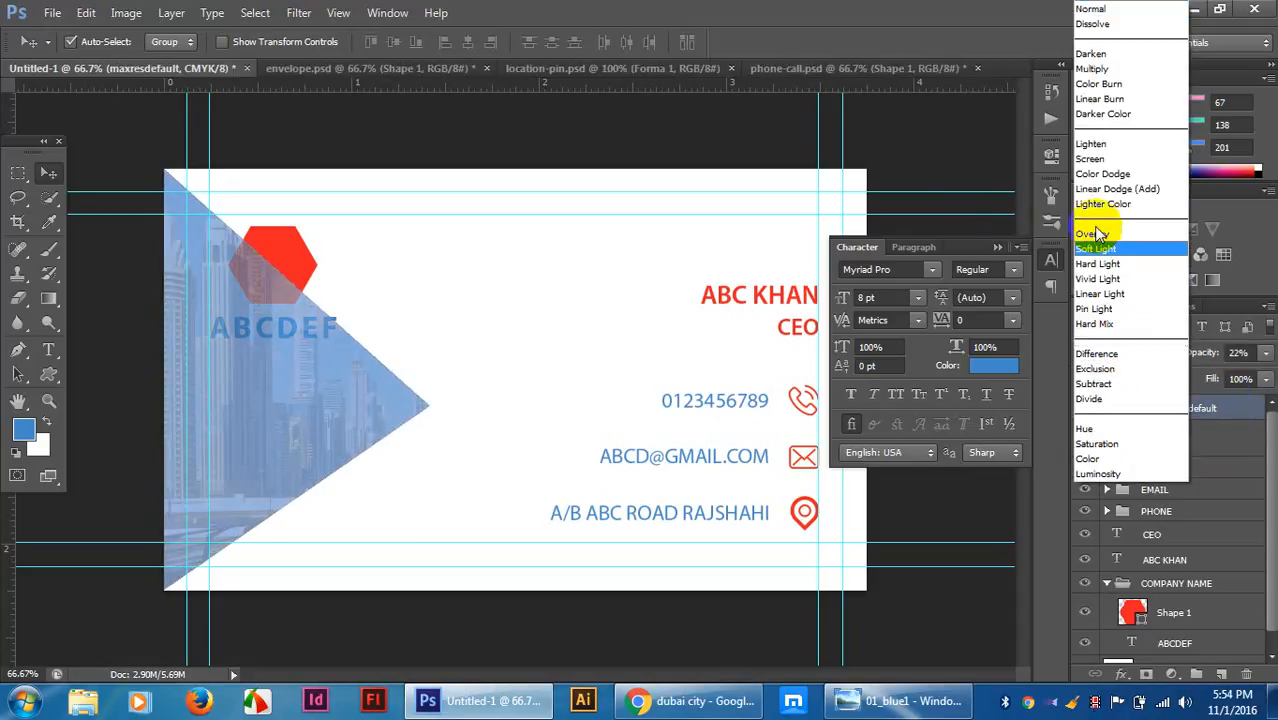
Set the Dubai photo's blending mode to Overlay and raise its opacity slightly.
left_click(1092, 236)
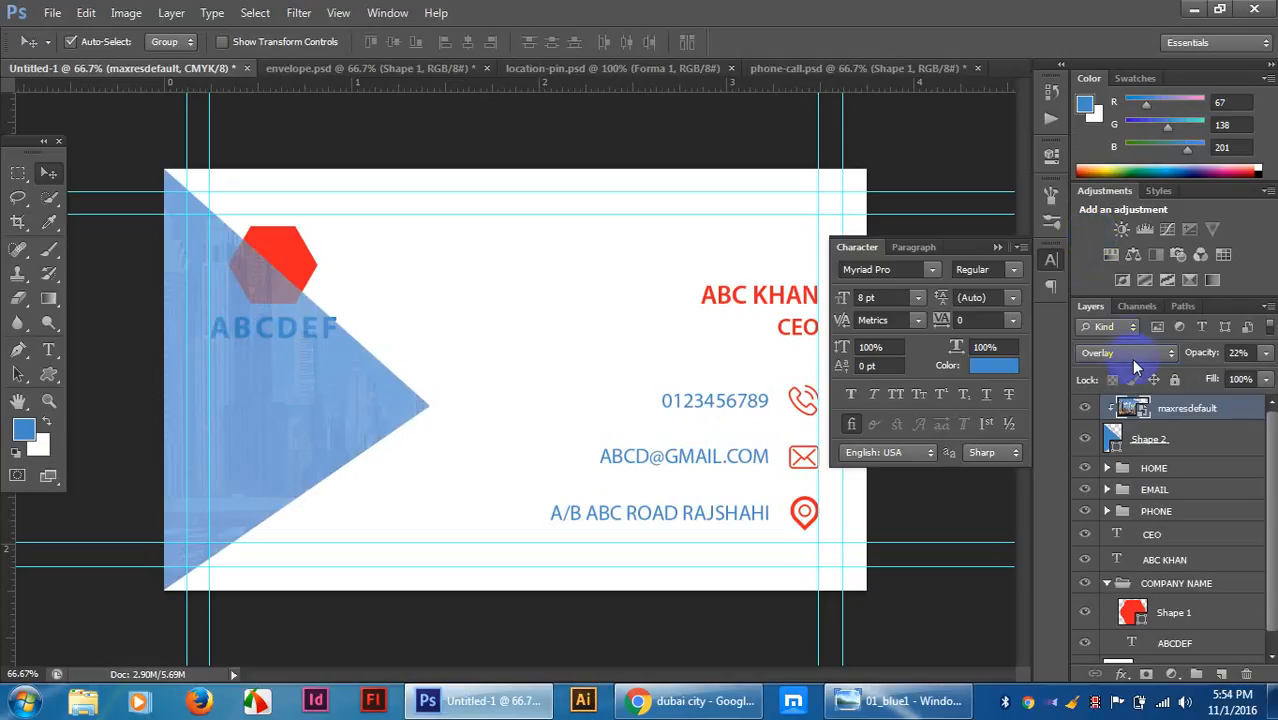
scroll(1134, 359, "down", 6)
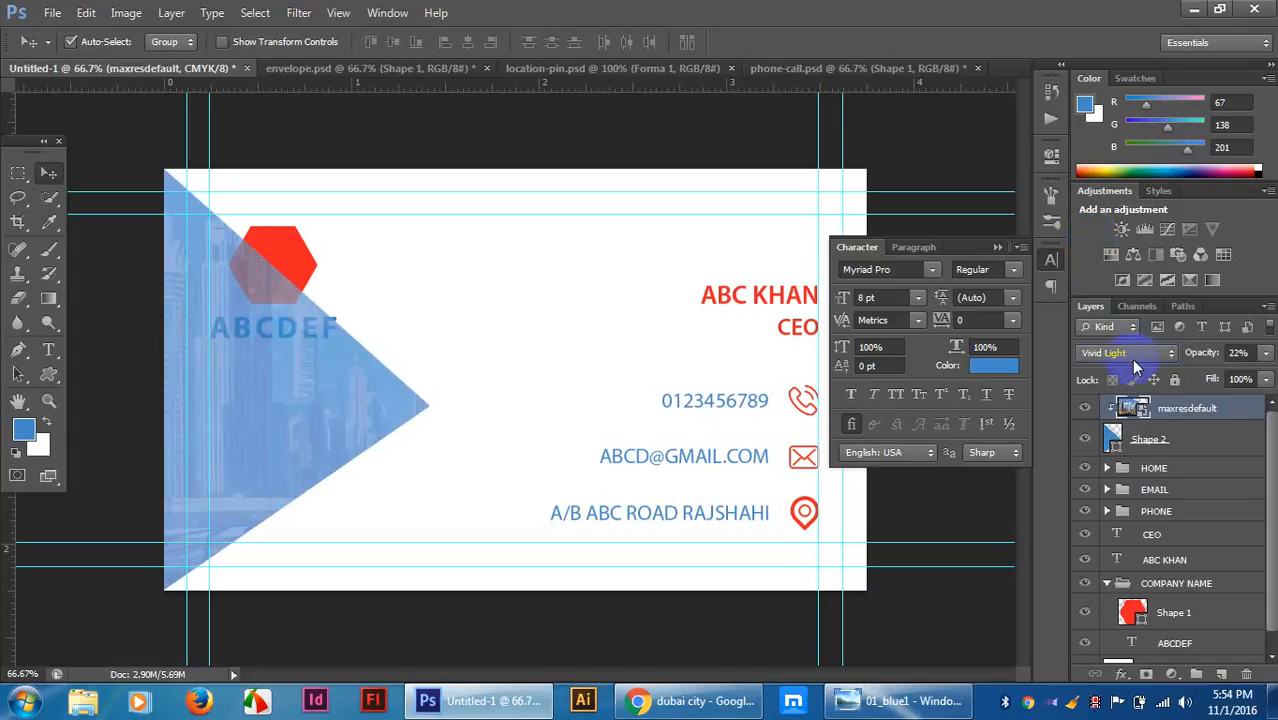
scroll(1131, 358, "down", 5)
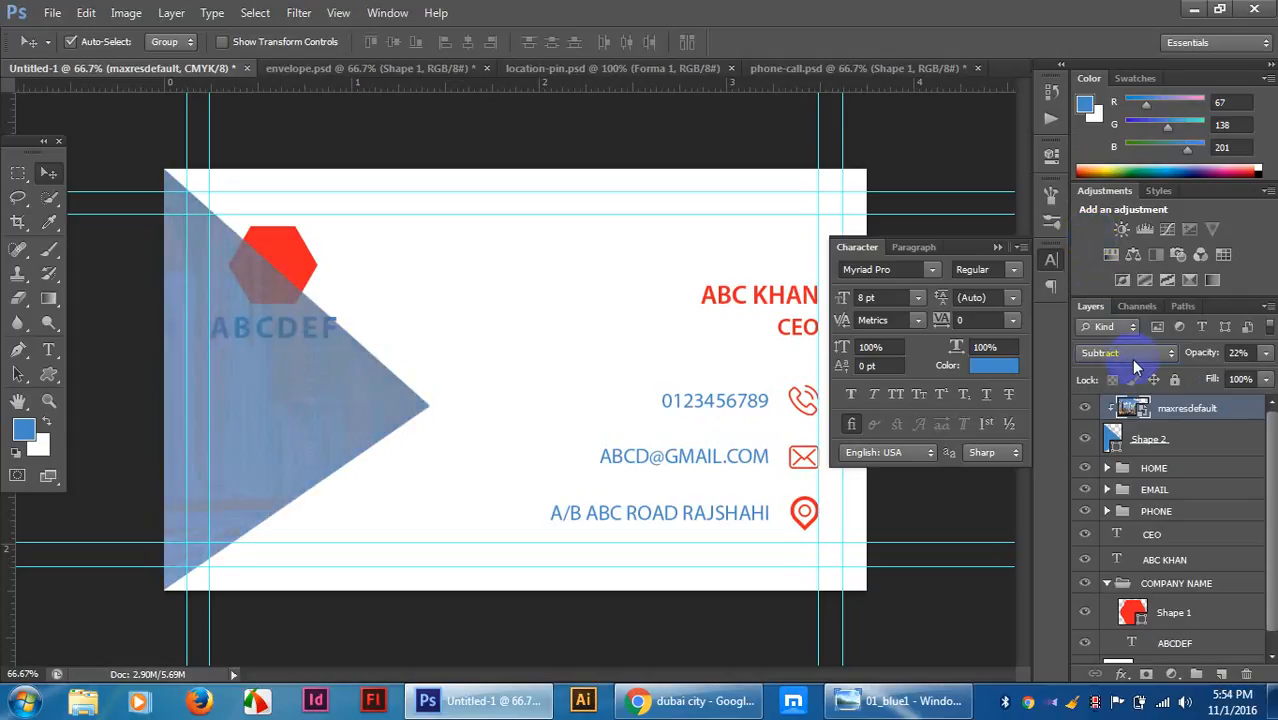
scroll(1131, 358, "down", 3)
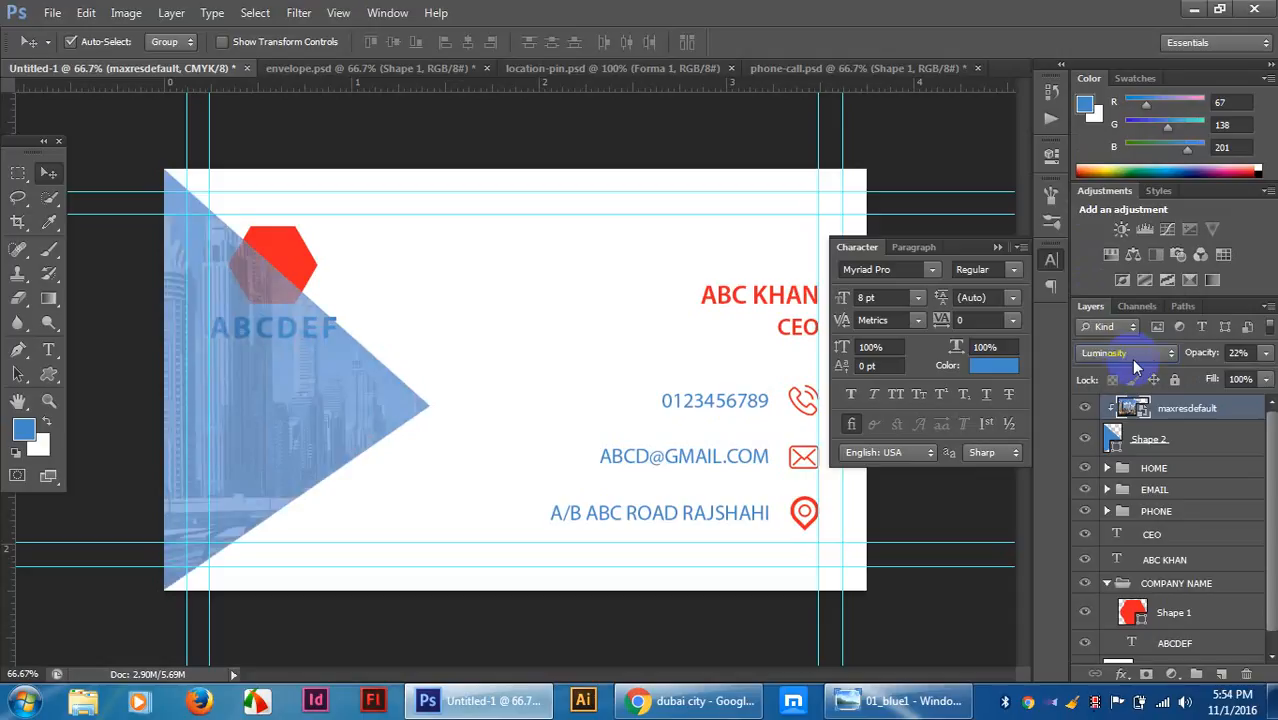
scroll(1131, 358, "up", 5)
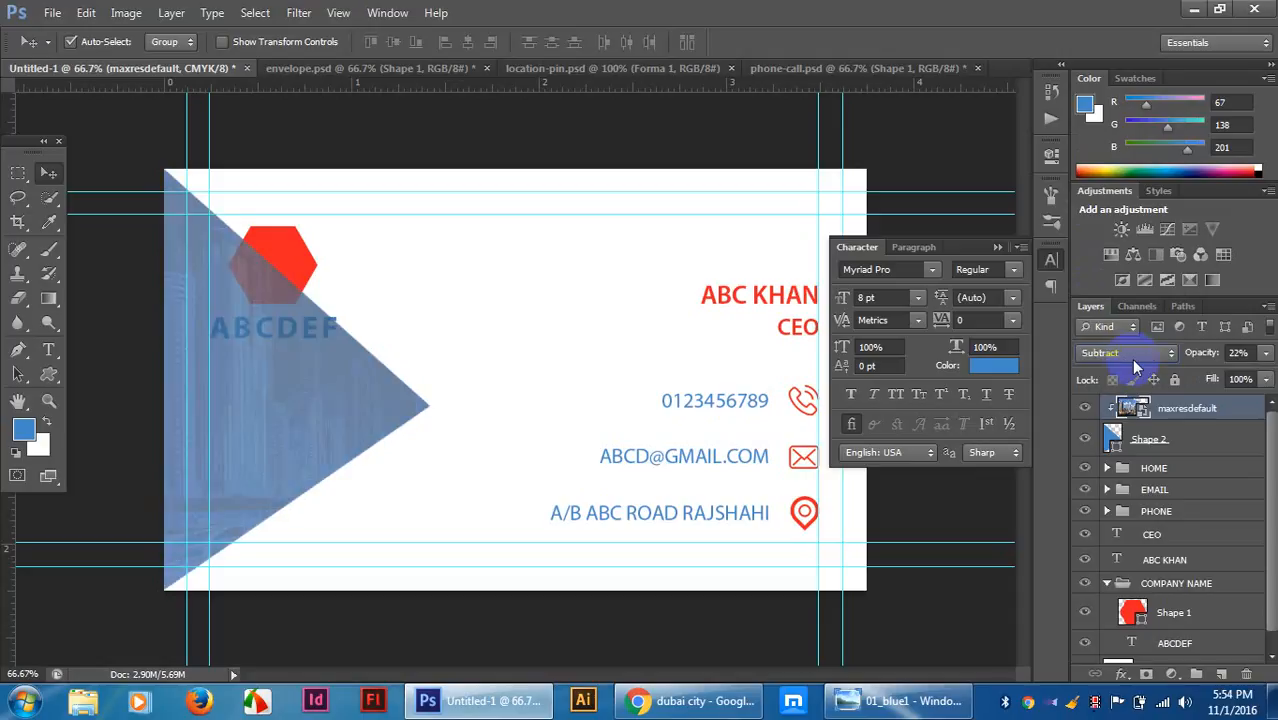
scroll(1133, 362, "up", 3)
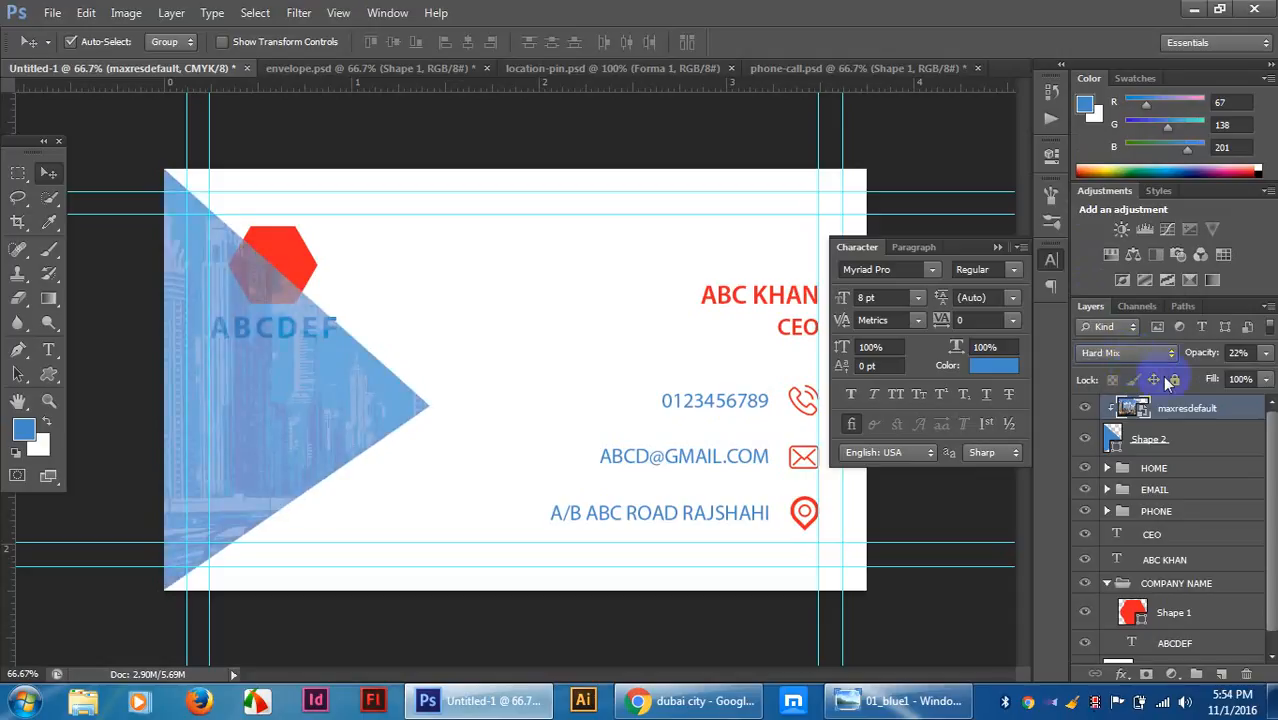
left_click(1266, 356)
left_click_drag(1218, 375, 1232, 377)
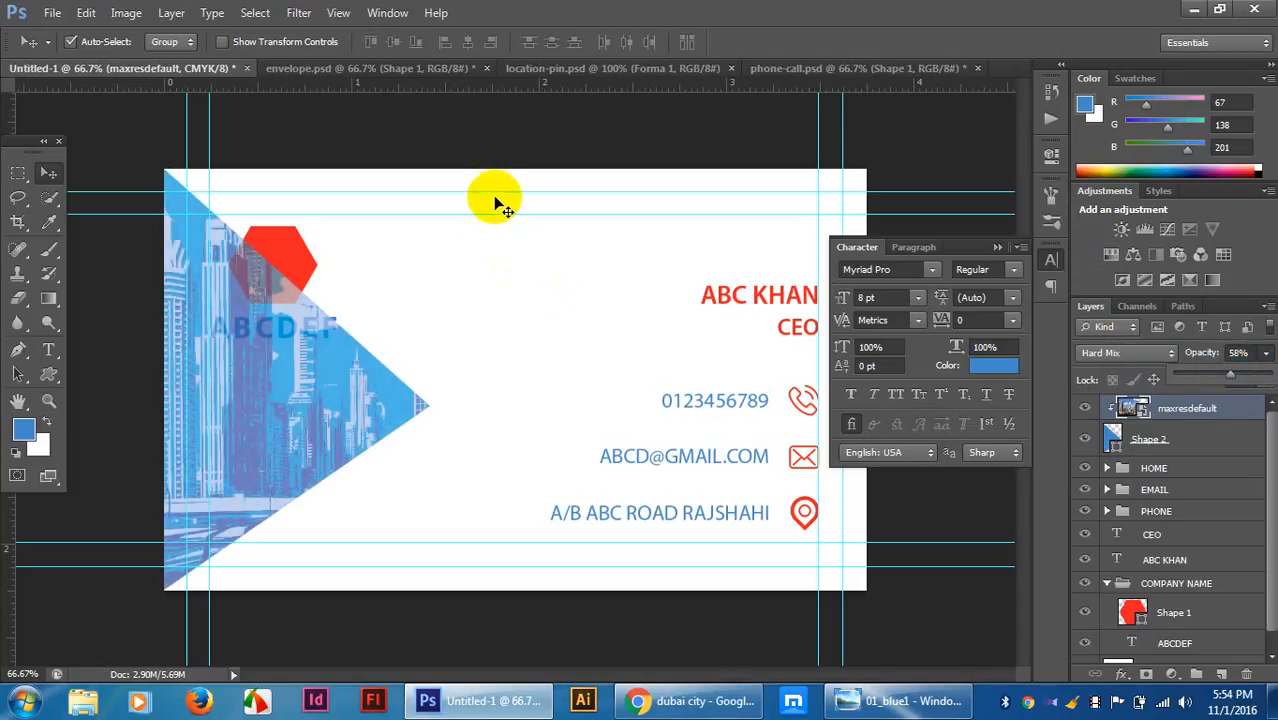
Scale the hexagon logo group down to about 79% and nudge it left and up.
left_click(302, 250)
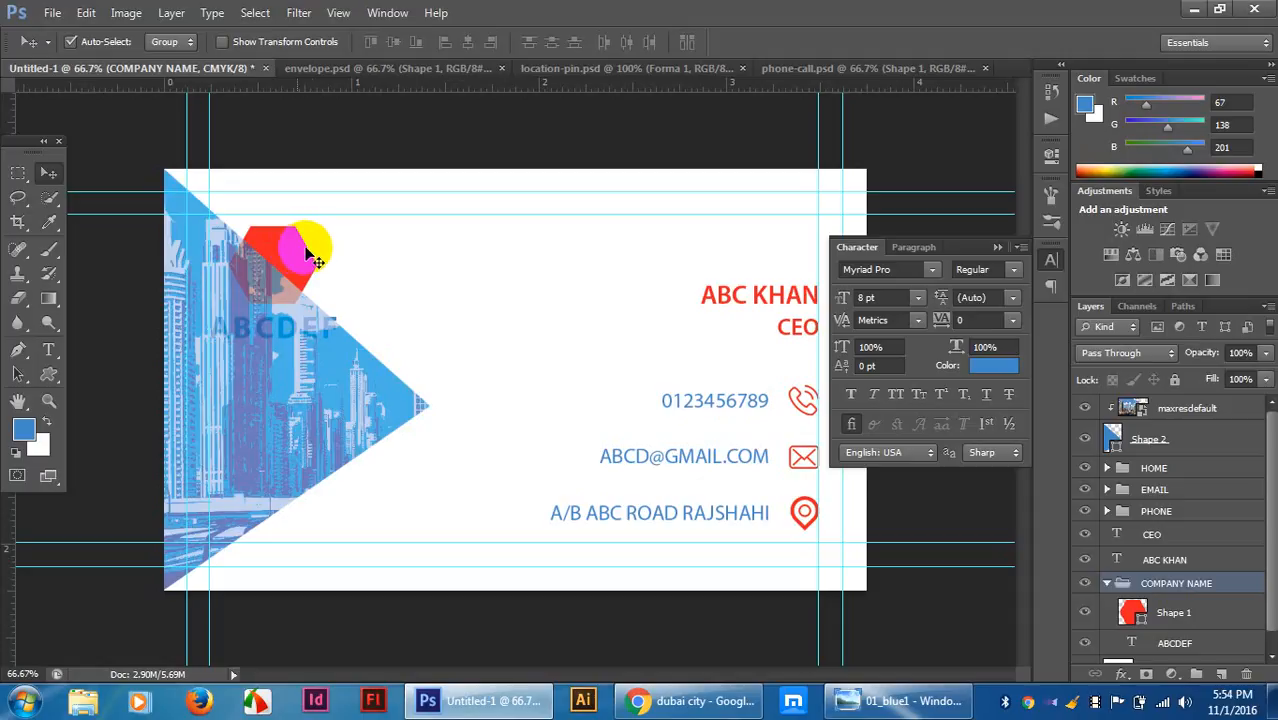
left_click(1109, 584)
left_click_drag(336, 251, 447, 243)
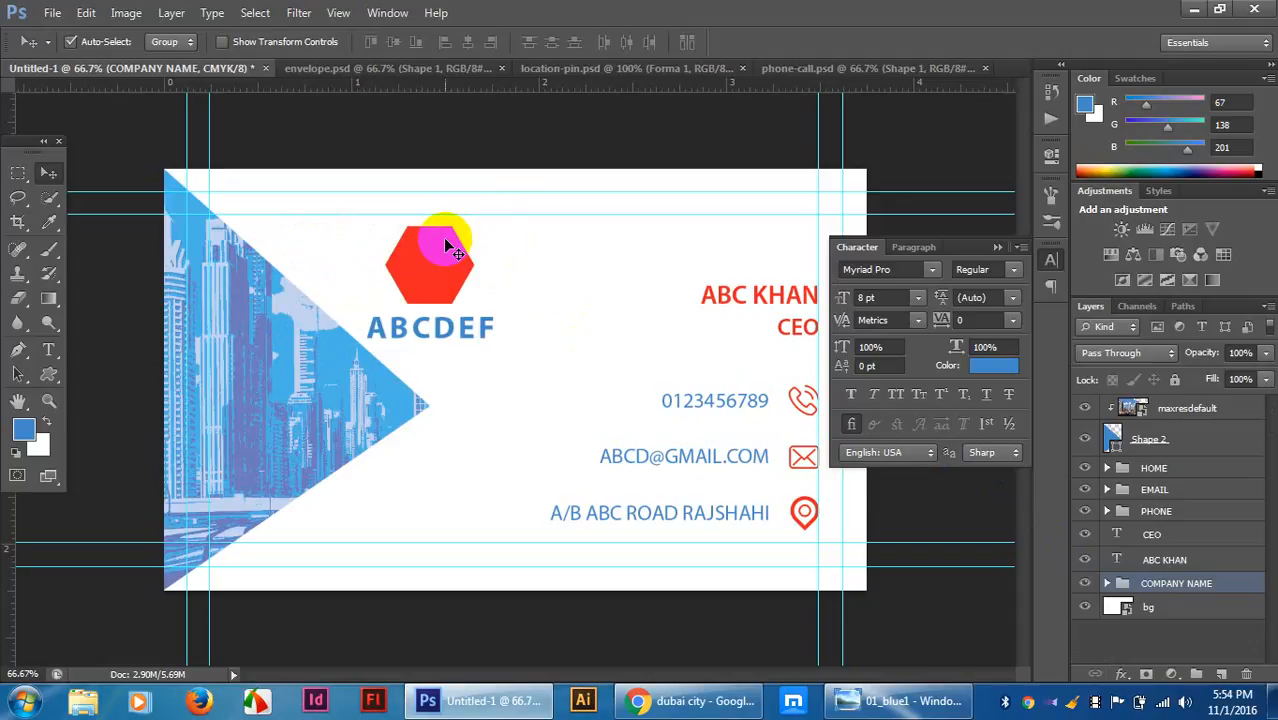
key("ctrl+t")
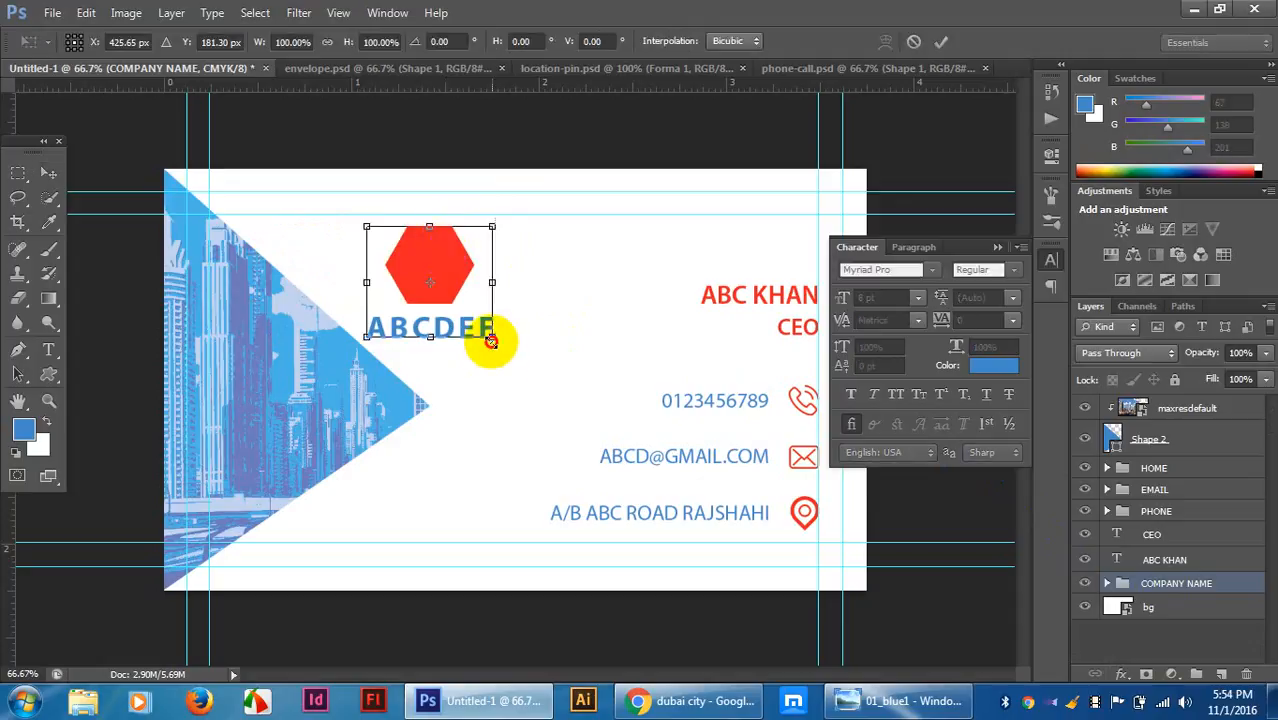
left_click_drag(491, 337, 477, 334)
key("Return")
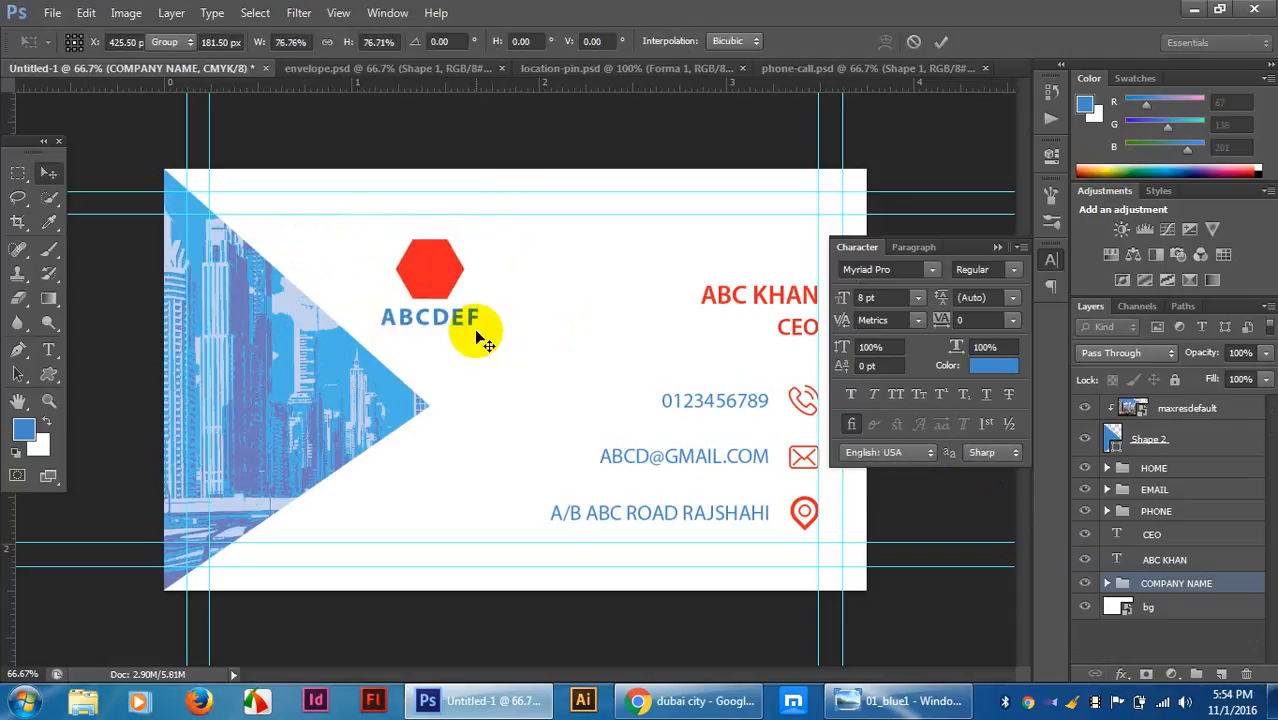
left_click_drag(441, 280, 391, 265)
key("ctrl+minus")
key("ctrl+minus")
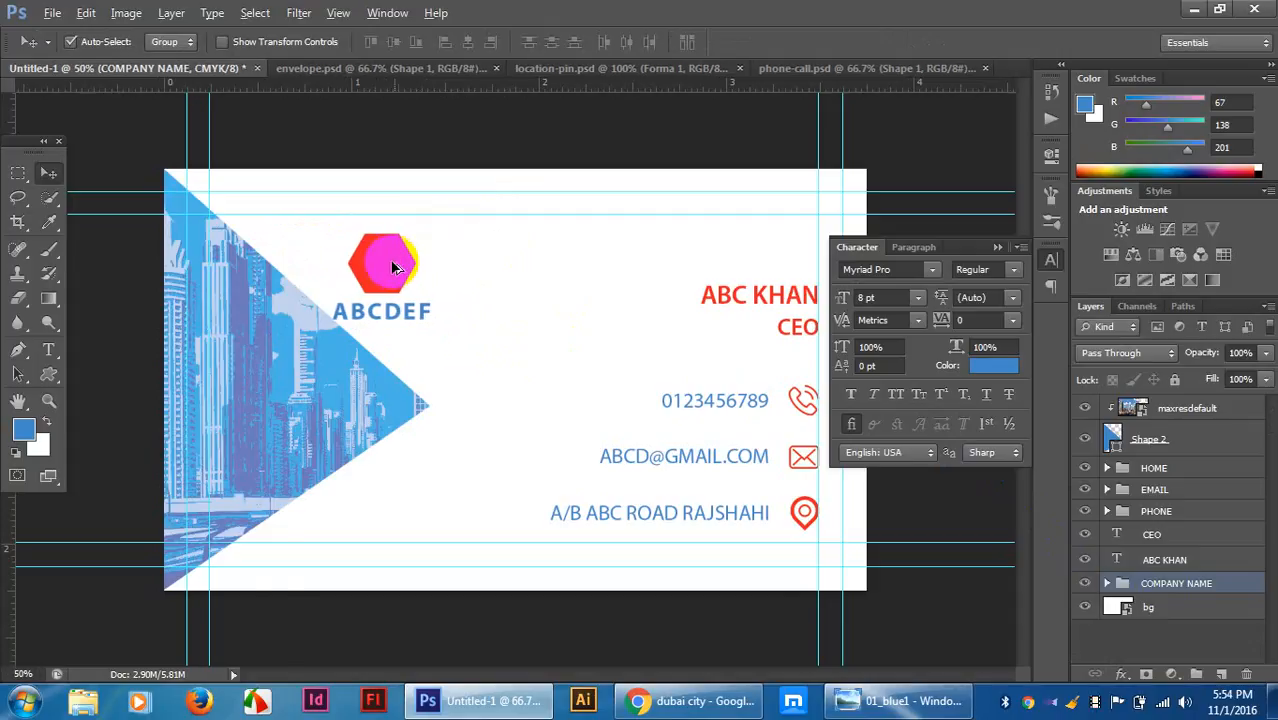
mouse_move(449, 323)
left_mouse_down()
mouse_move(450, 298)
mouse_move(447, 313)
left_mouse_up()
left_click(803, 379)
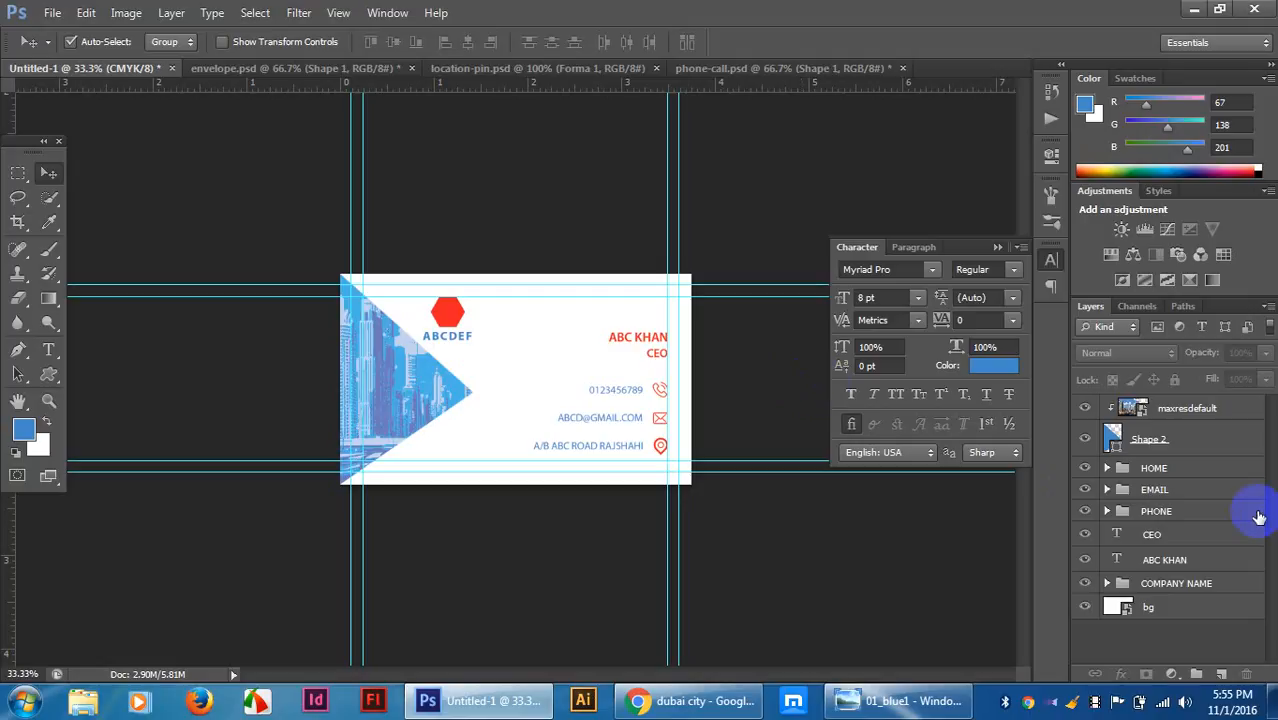
Group the maxresdefault photo and Shape 2 triangle layers and name the group DESIGN.
left_click(1188, 430)
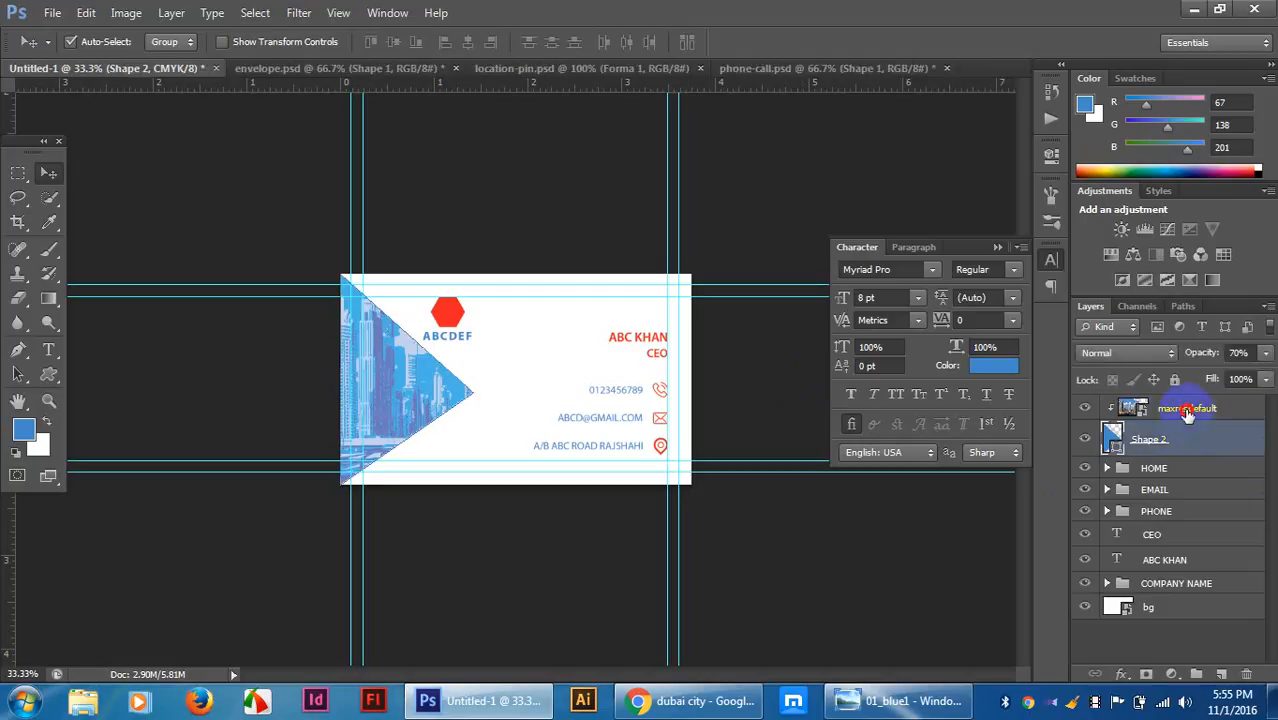
left_click(1186, 410)
key("ctrl+g")
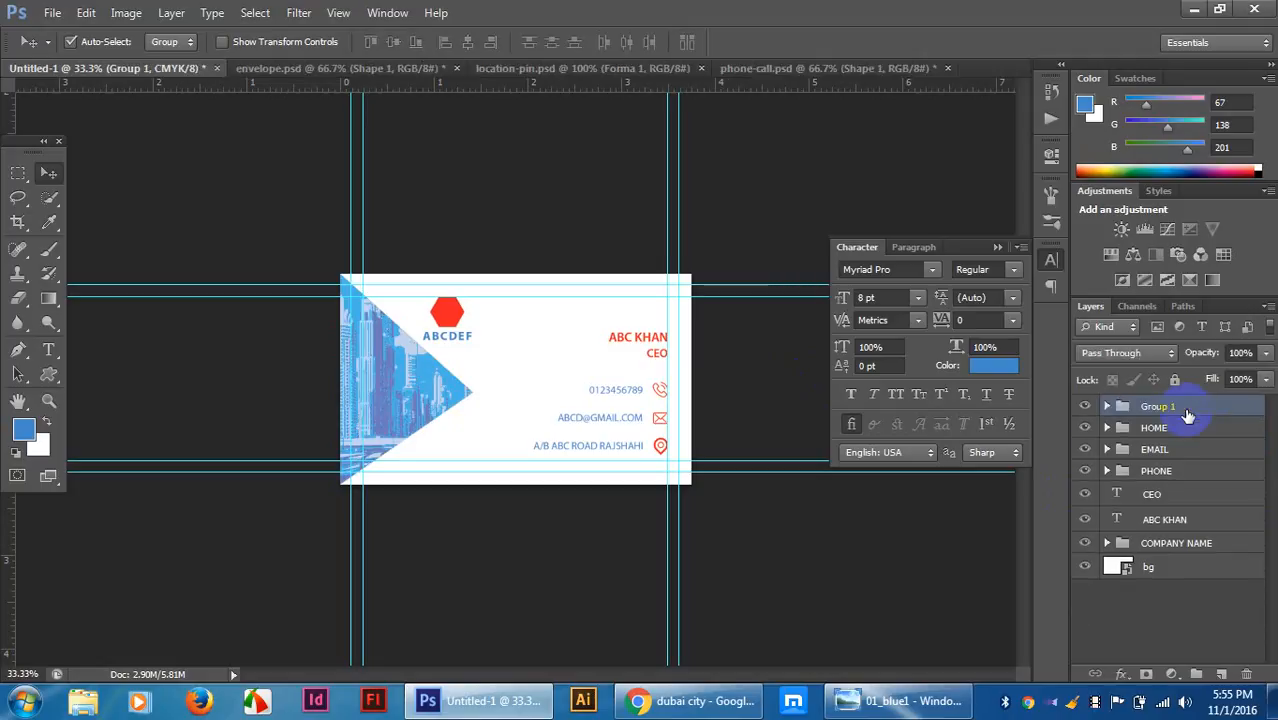
double_click(1170, 407)
type("b")
key("BackSpace")
type("DESIGN")
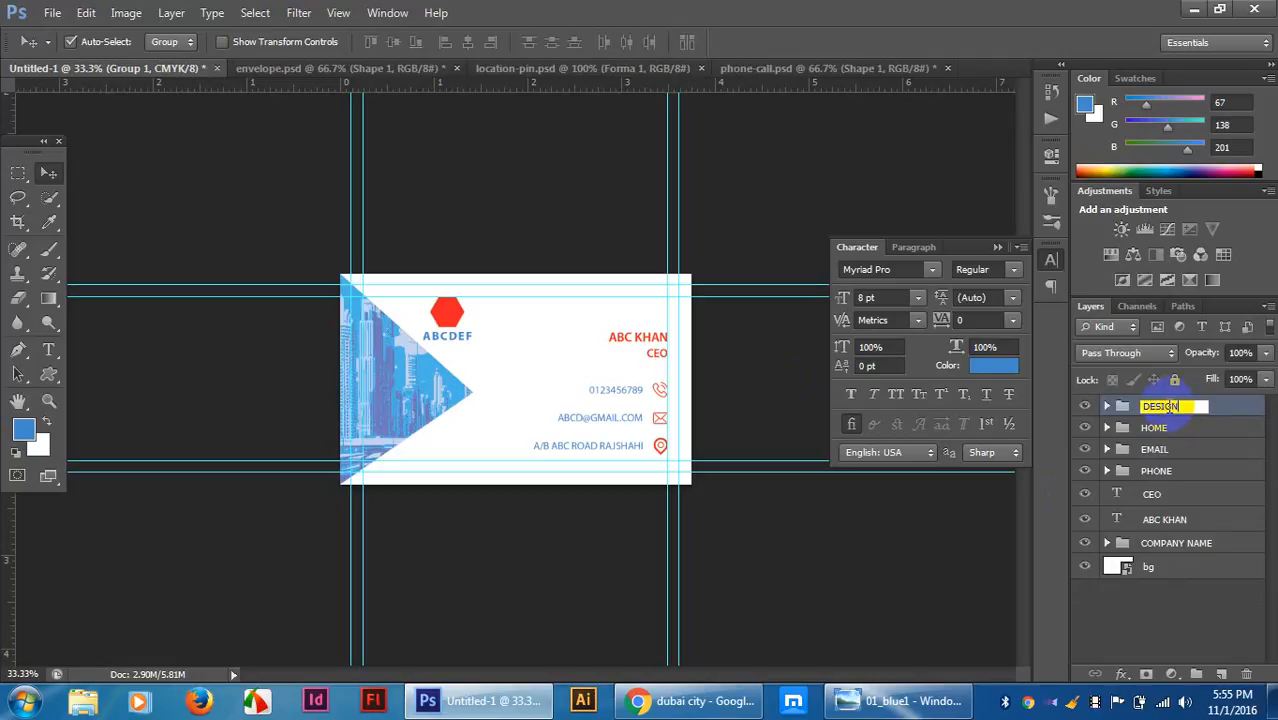
key("Return")
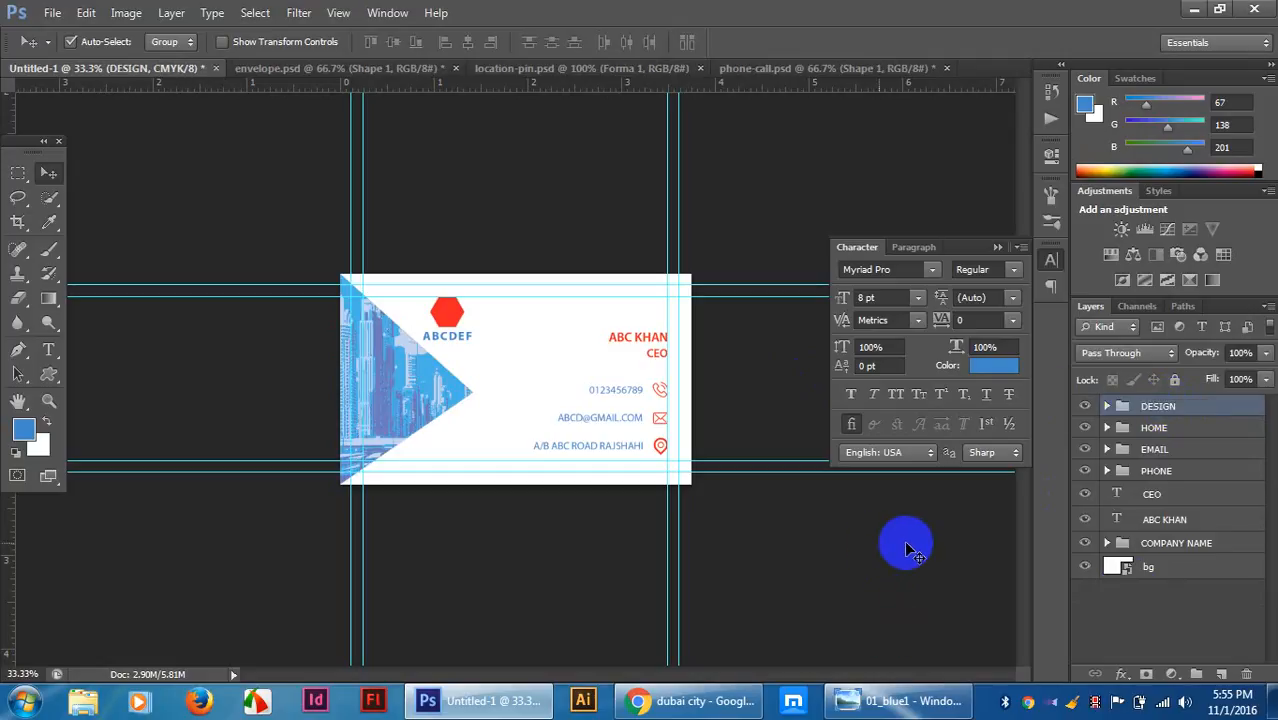
Put the bg layer into its own group named BG.
left_click(1146, 563)
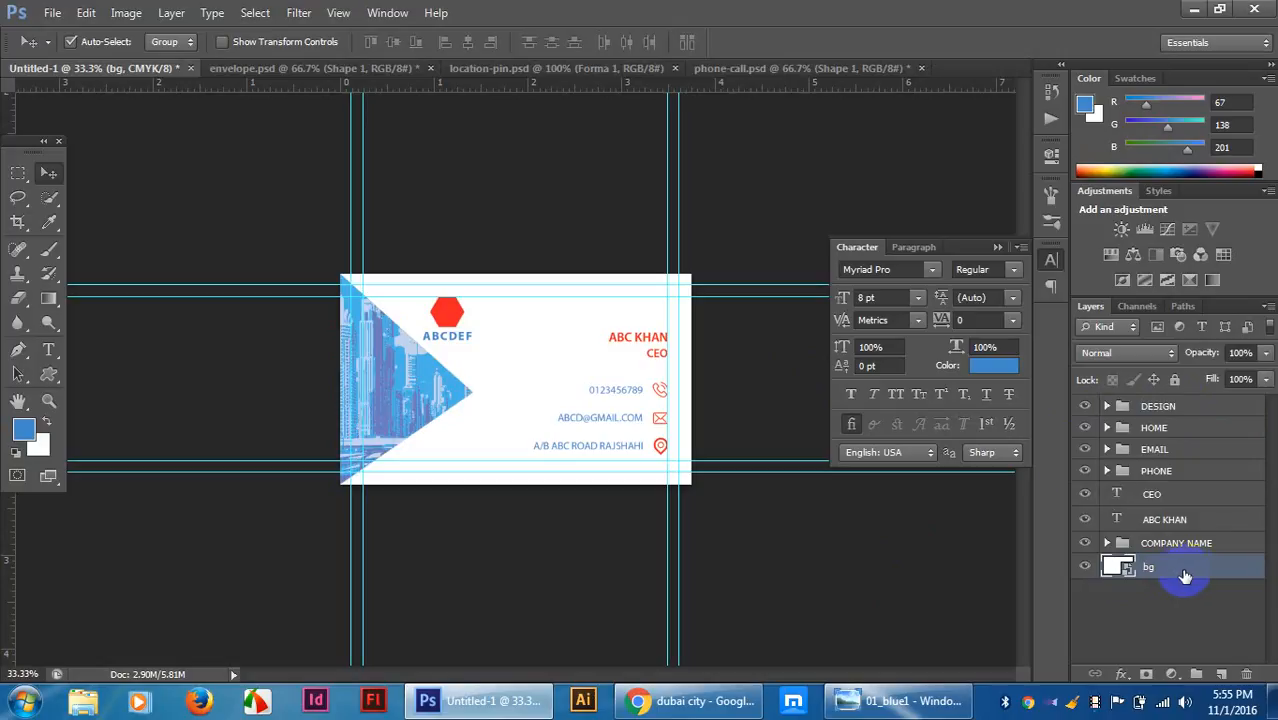
key("ctrl+g")
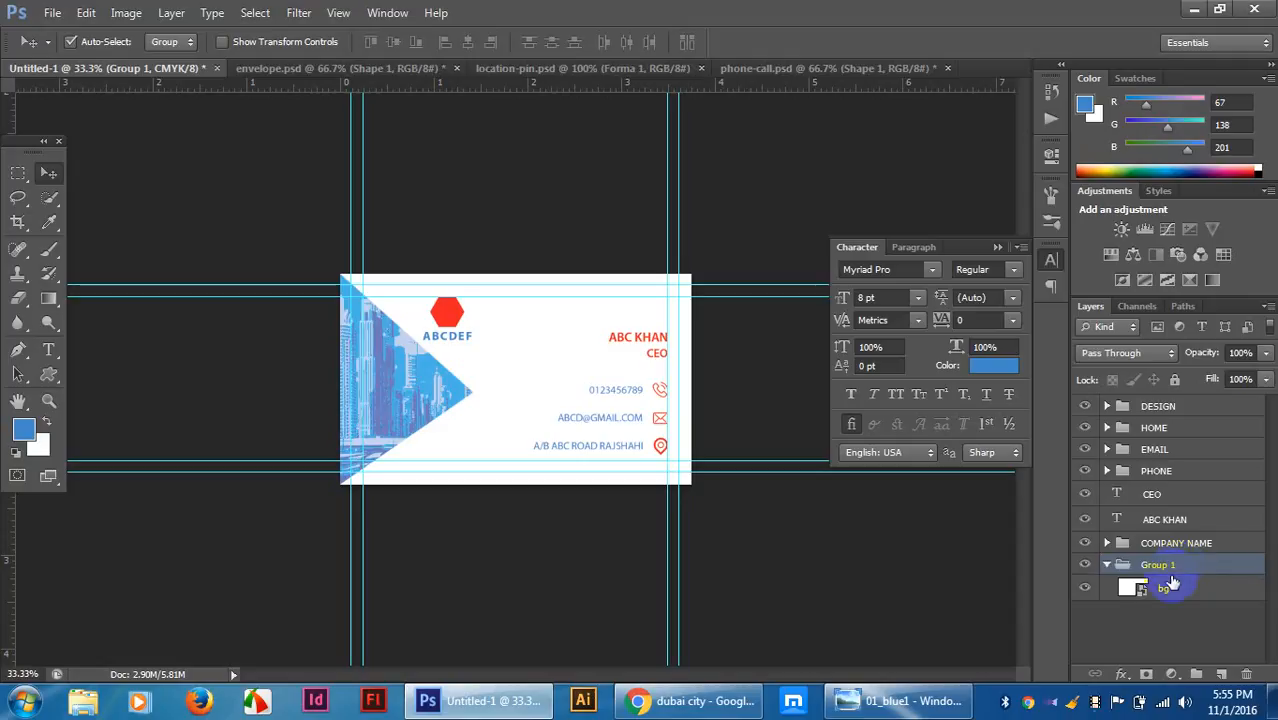
double_click(1160, 565)
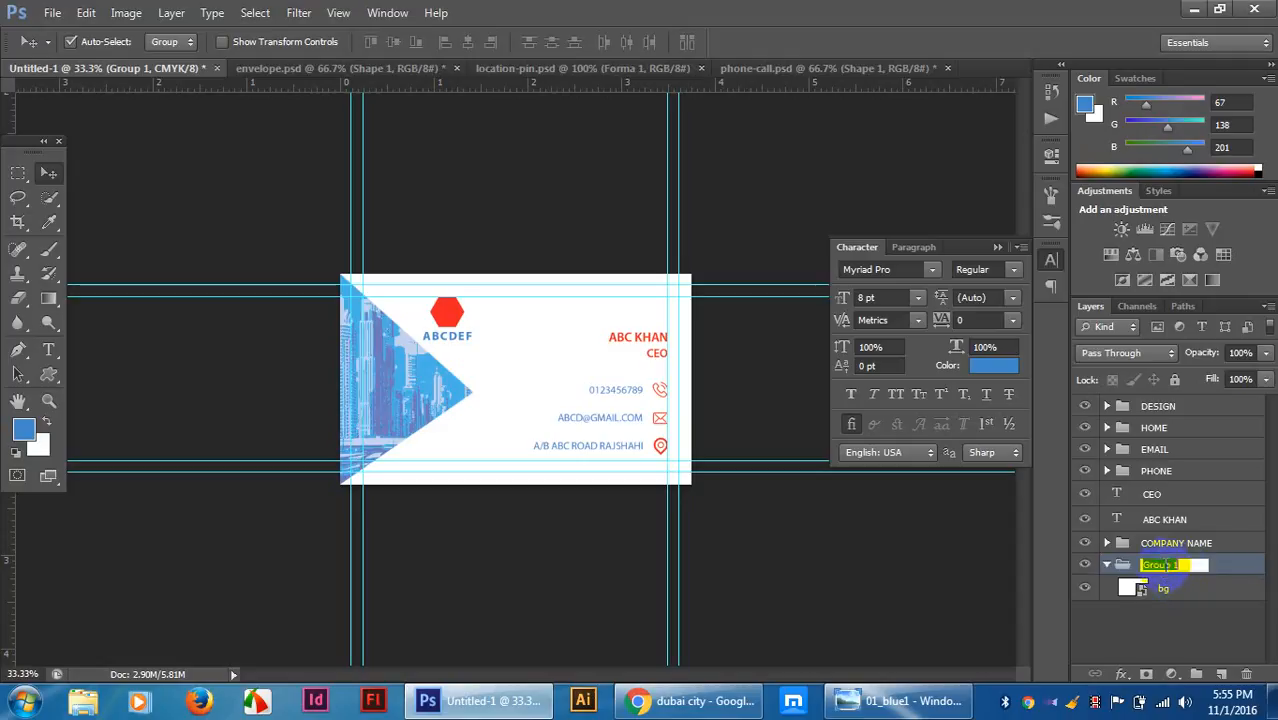
type("BG")
left_click(1141, 643)
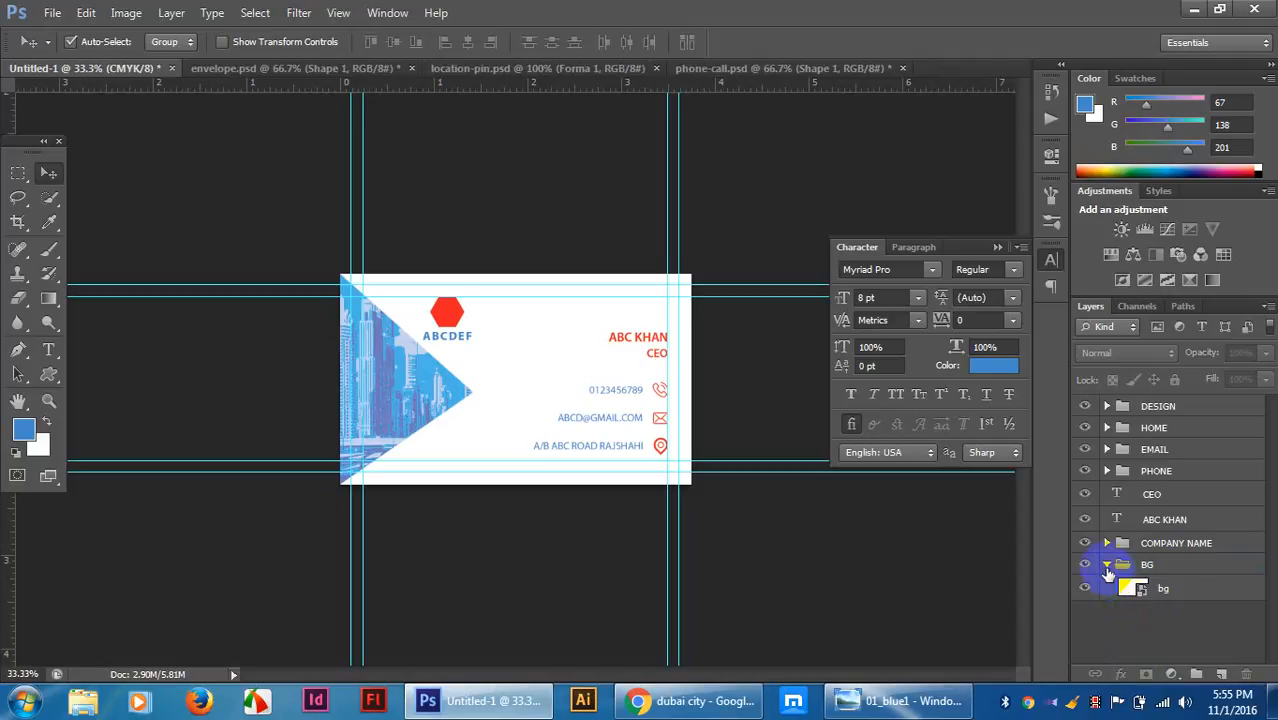
left_click(1107, 568)
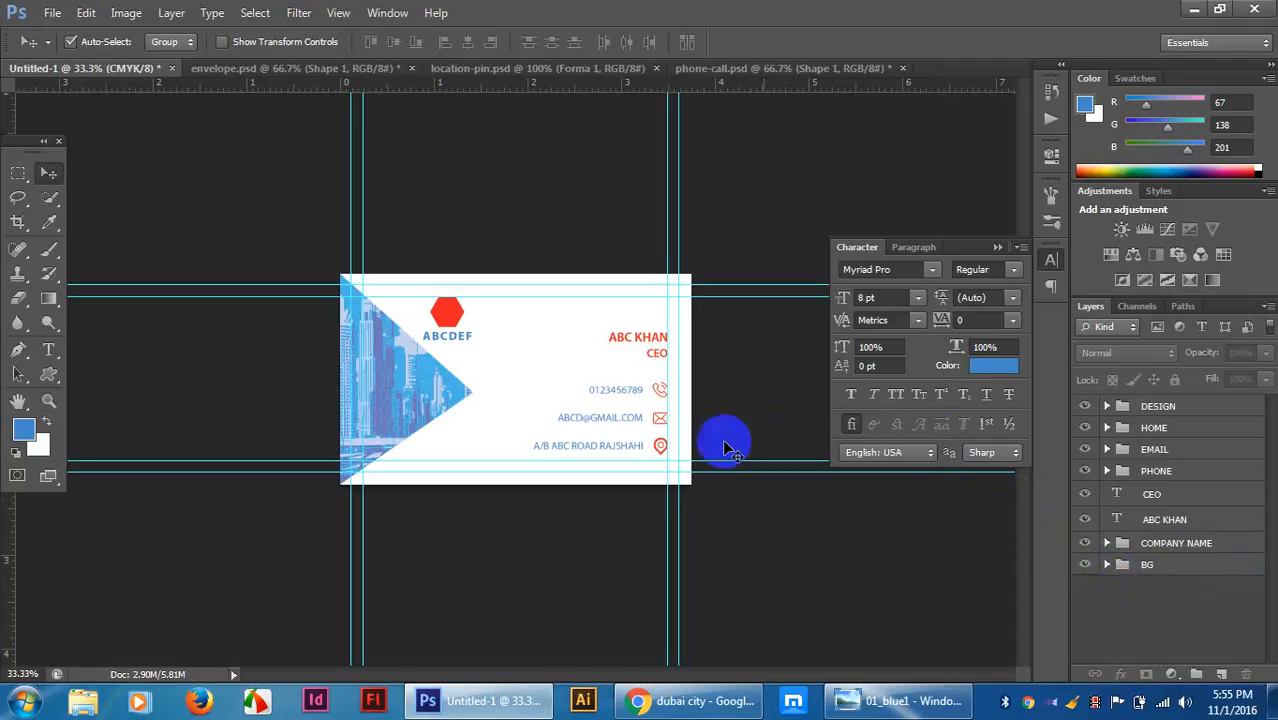
key("ctrl+plus")
left_click(1157, 406)
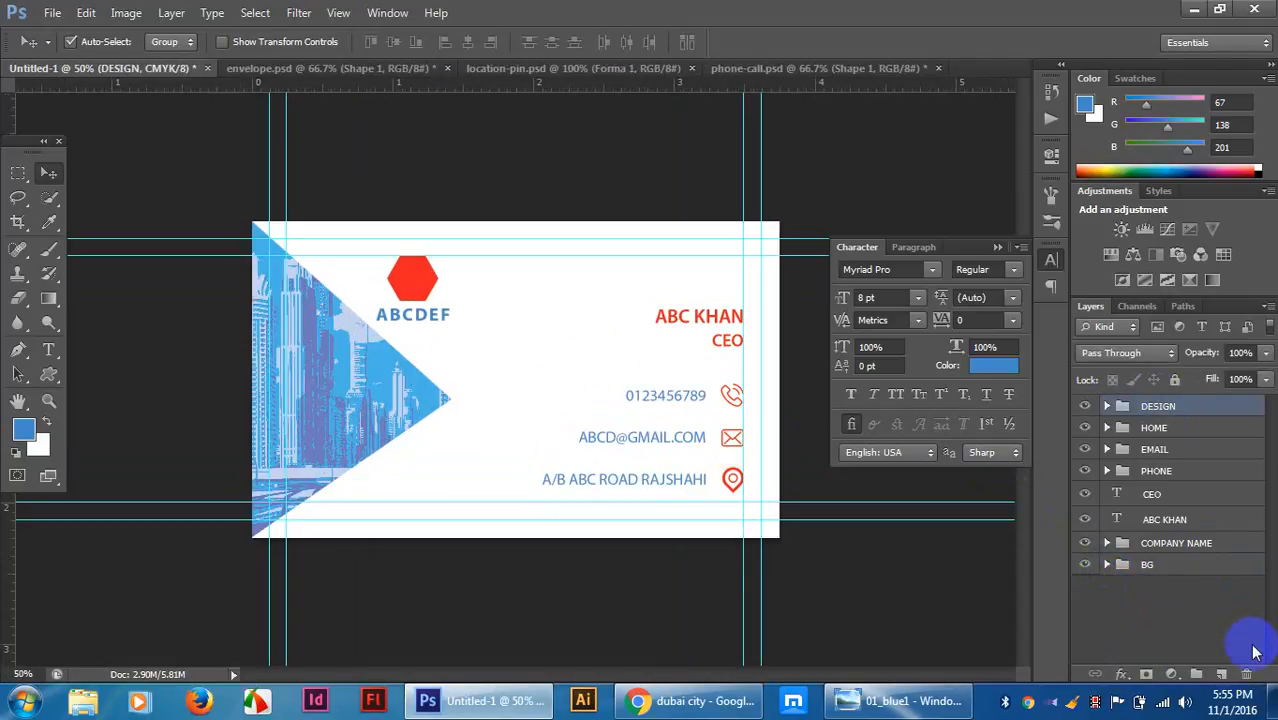
Add an empty Layer 1 at the top and set the foreground colour to pure red ff0000.
left_click(1223, 674)
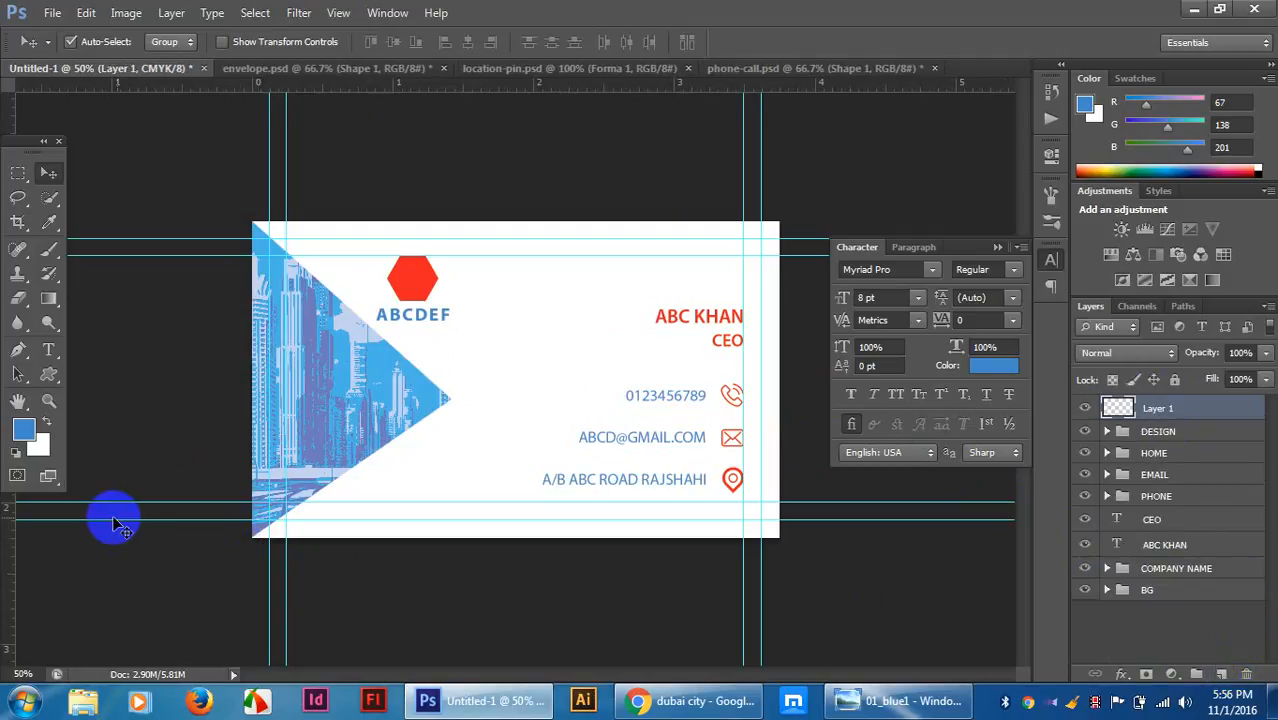
left_click(22, 428)
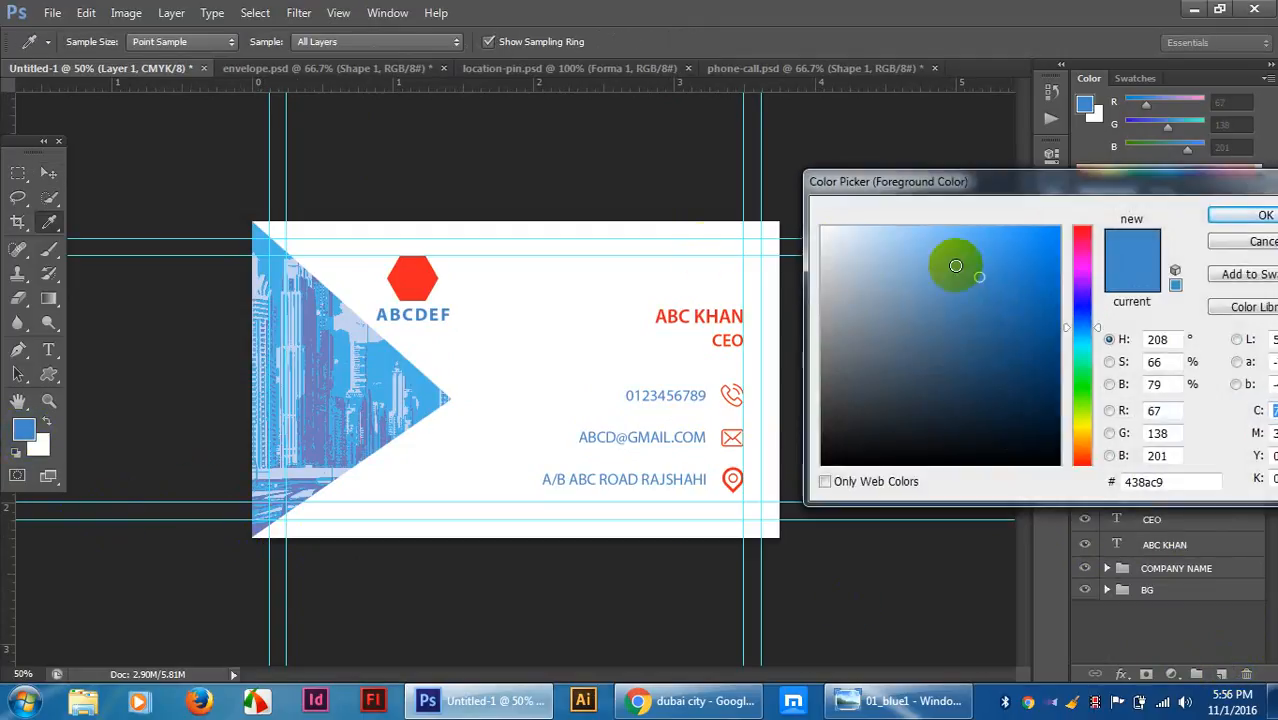
left_click_drag(1083, 327, 1084, 471)
left_click_drag(1041, 309, 1070, 200)
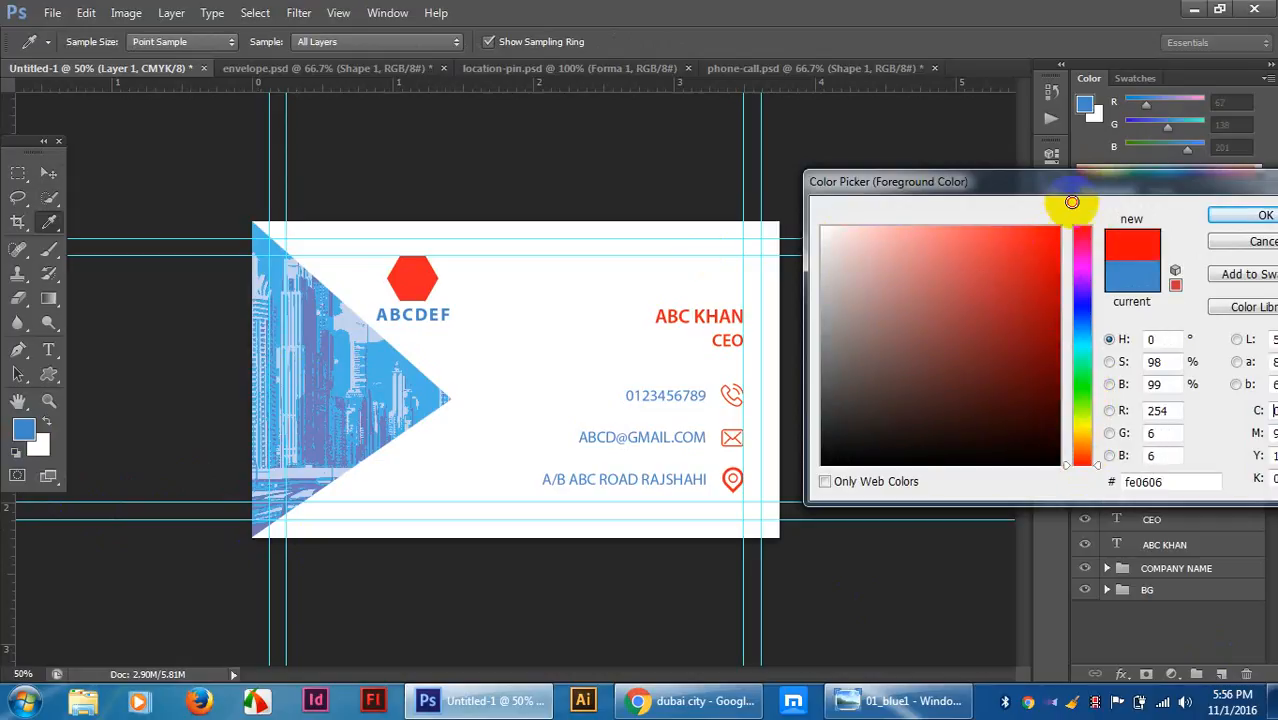
left_click(1252, 215)
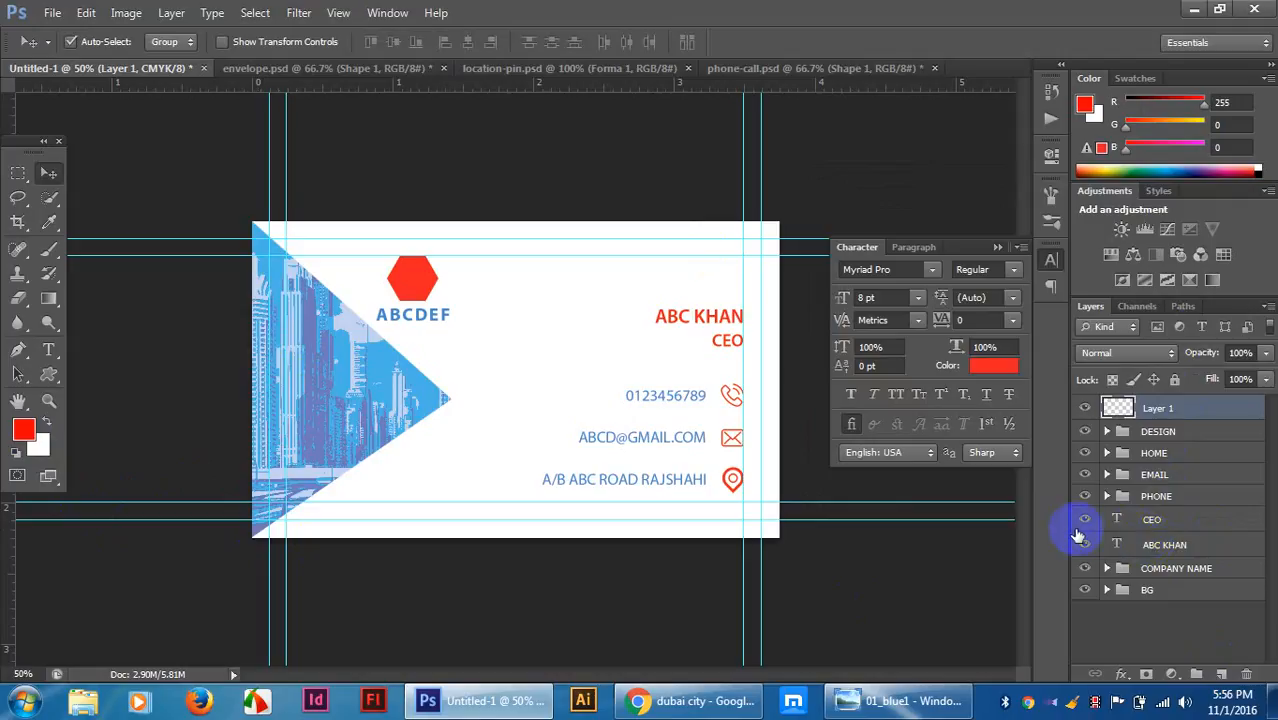
Group the CEO and ABC KHAN text layers and name the group NAME.
left_click(1165, 519)
left_click(1178, 545, "shift")
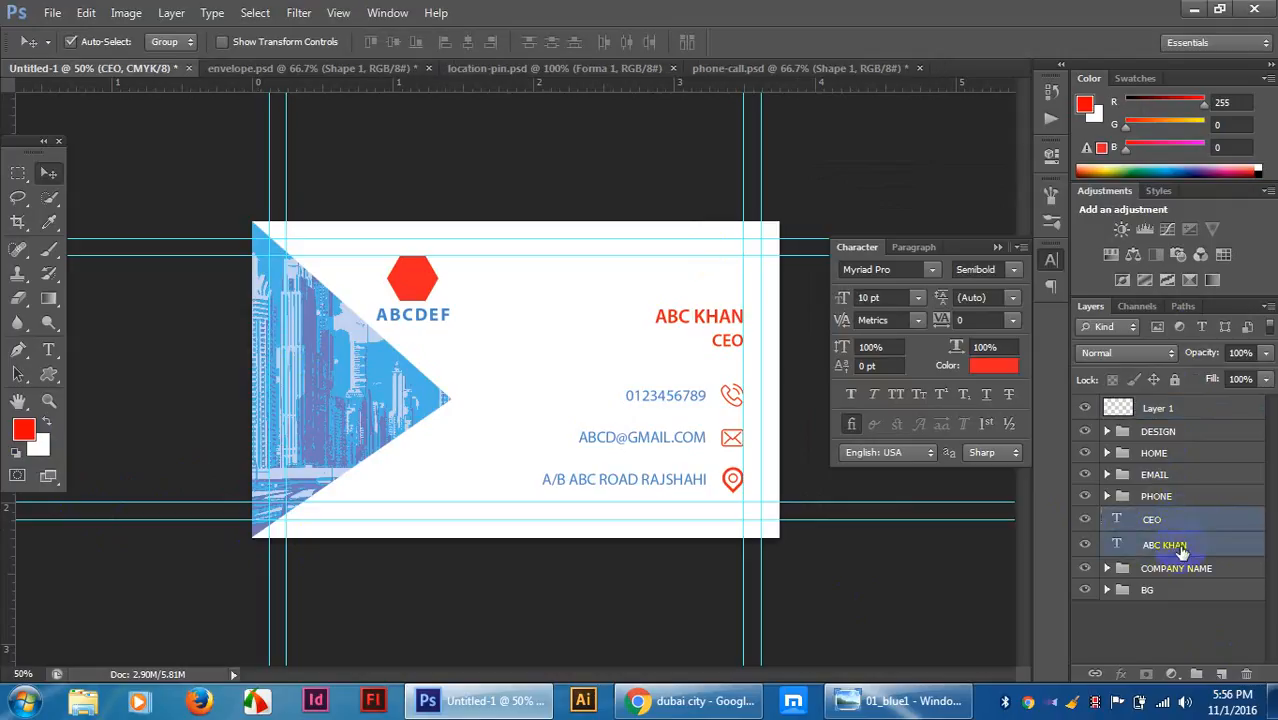
key("ctrl+g")
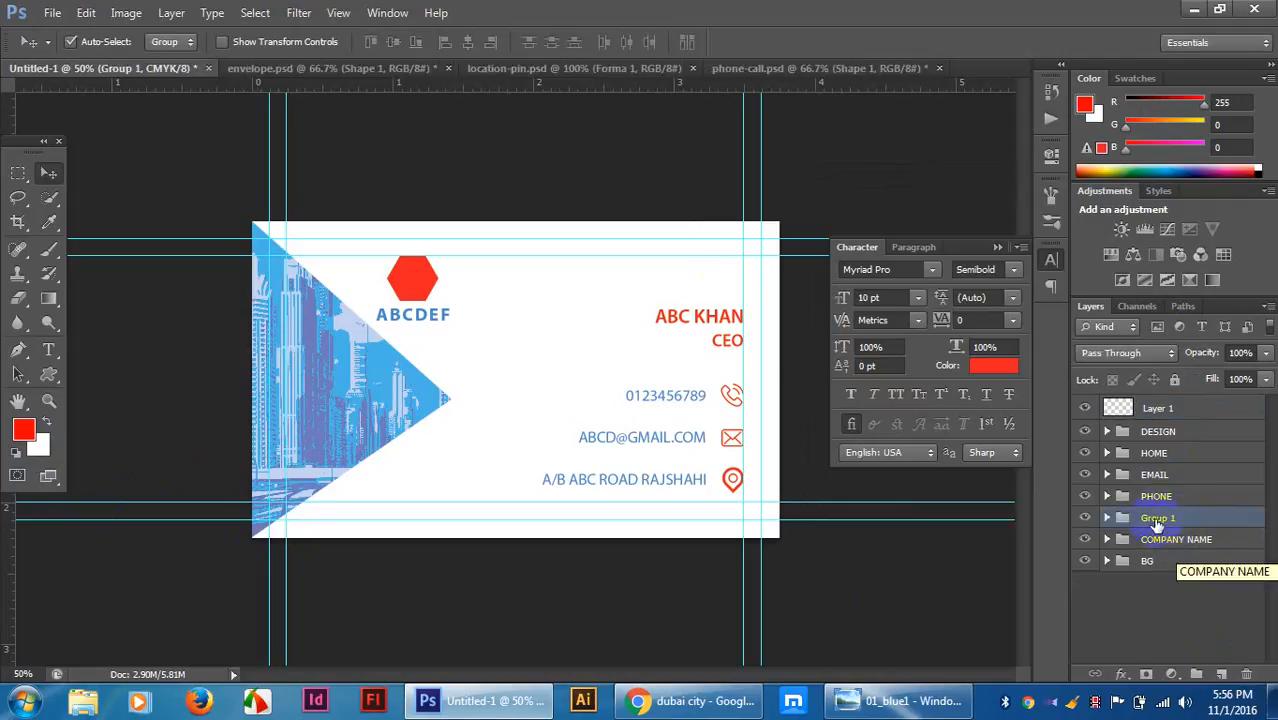
double_click(1157, 519)
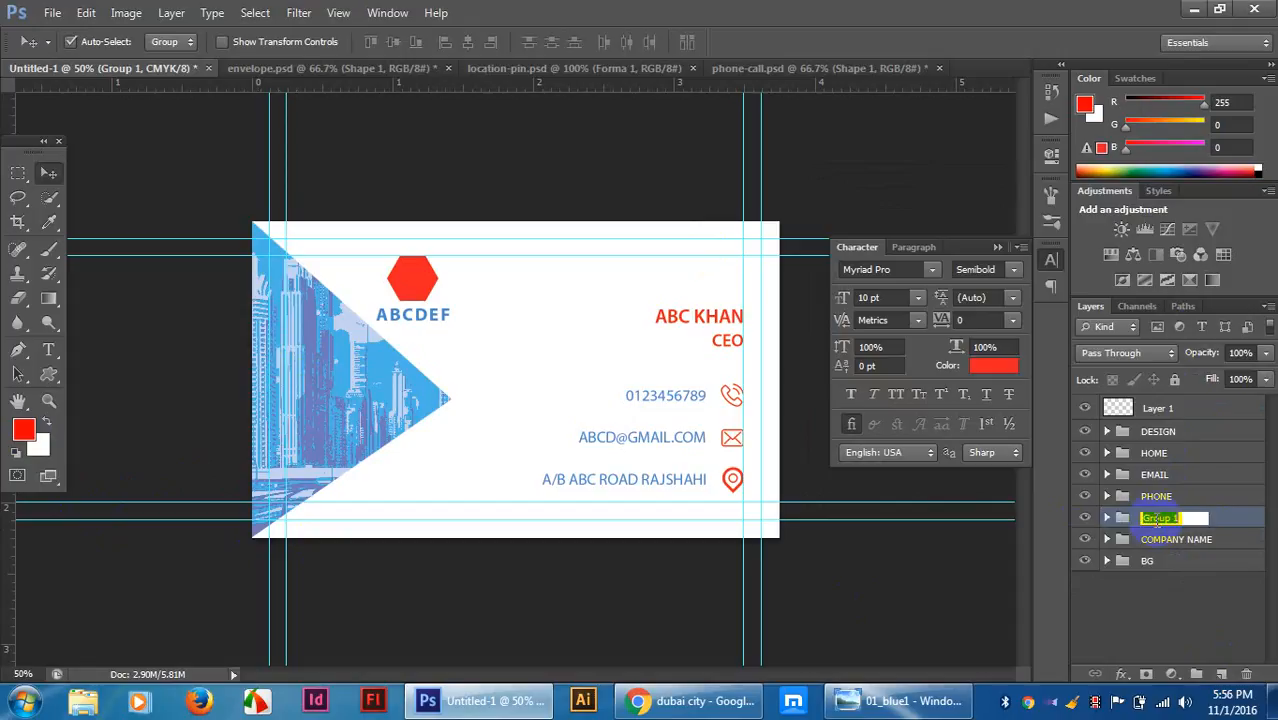
type("n")
key("BackSpace")
type("NAME")
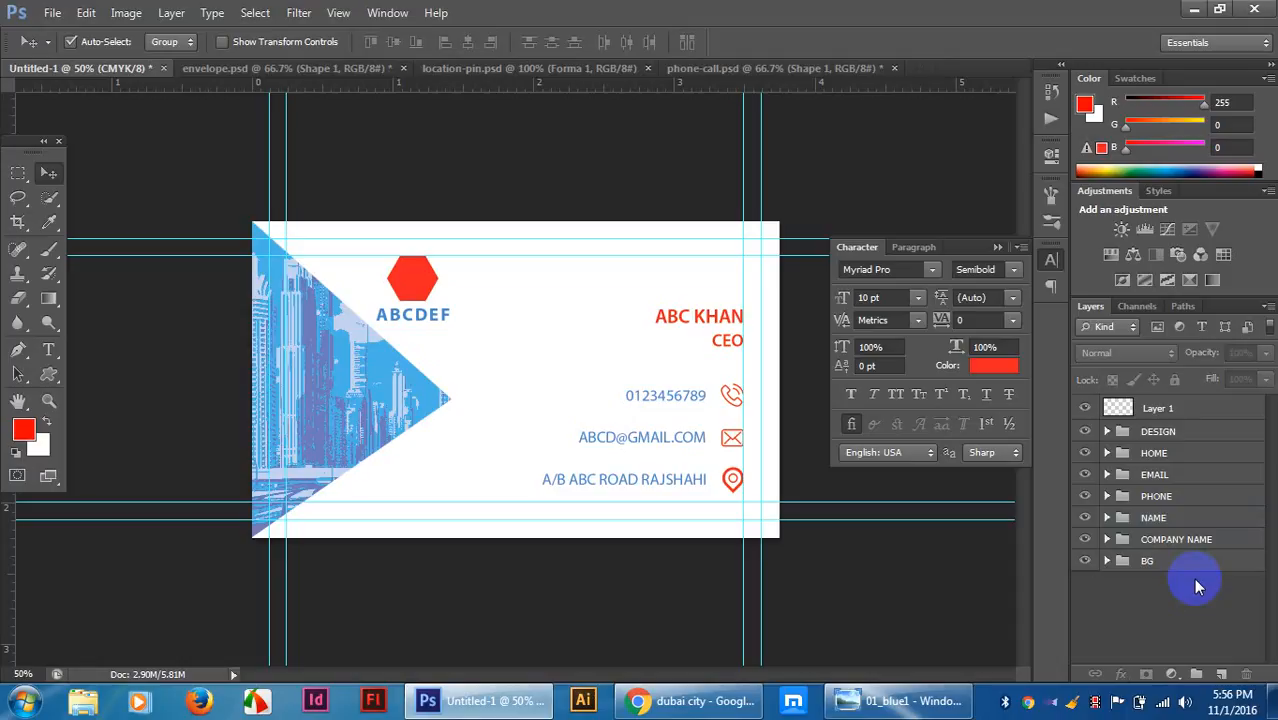
key("Return")
left_click(1178, 406)
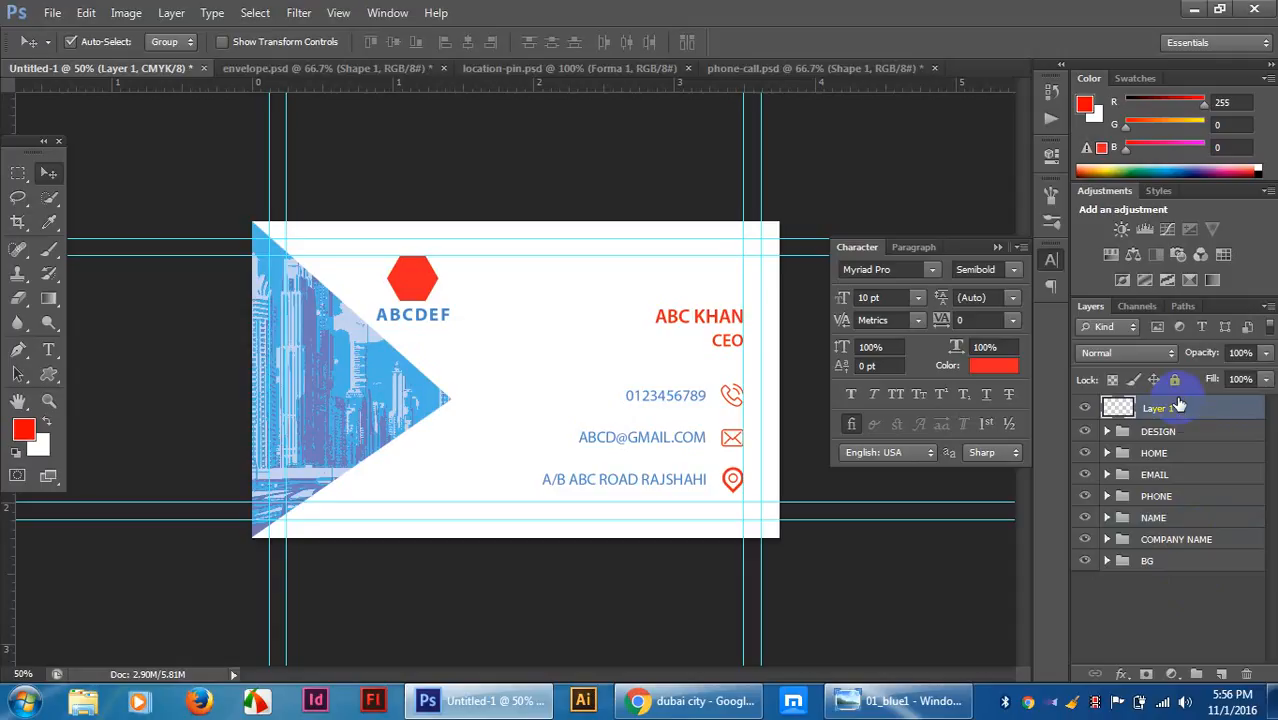
left_click(617, 372)
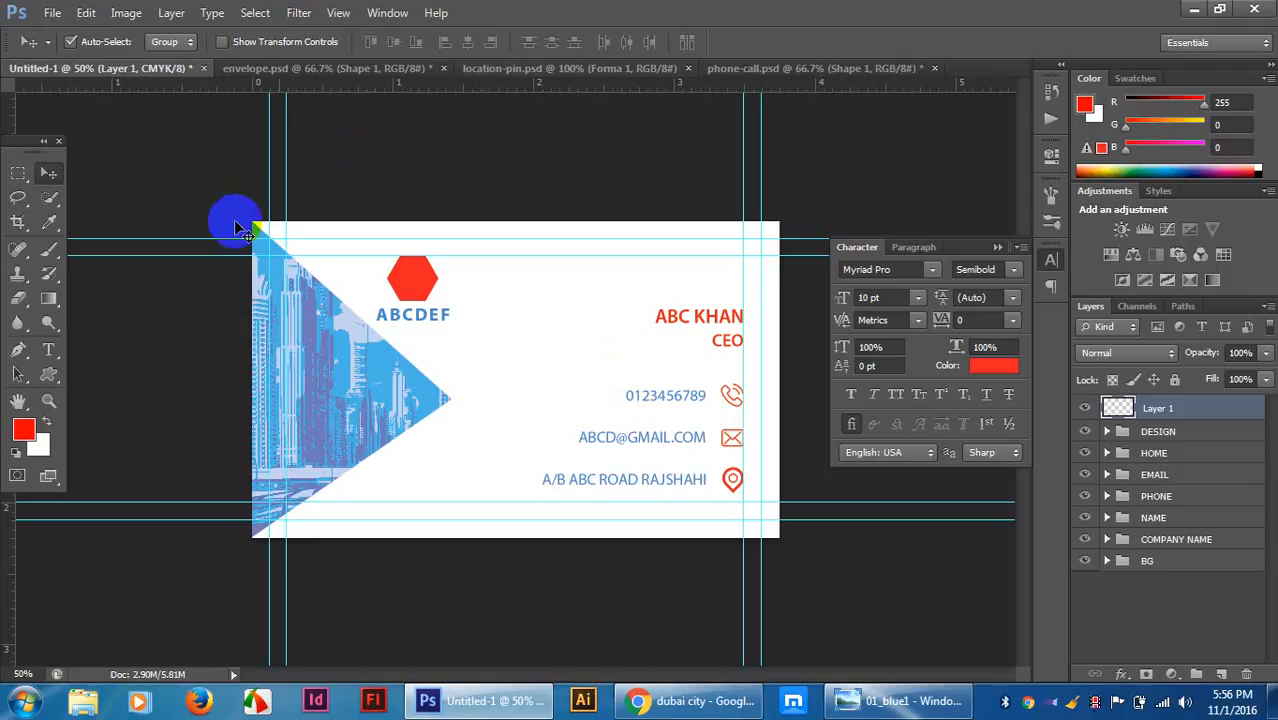
Draw a red rectangle covering the whole business card.
left_click(45, 373)
left_click_drag(45, 375, 108, 370)
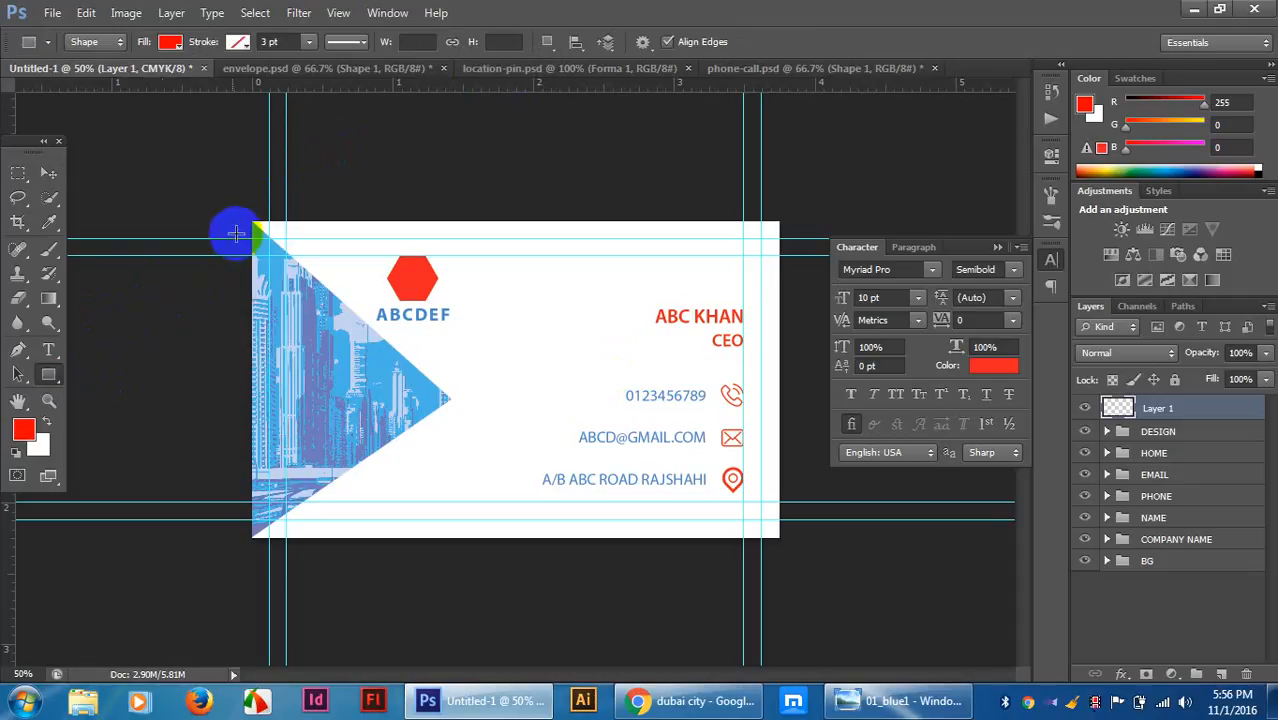
left_click_drag(245, 226, 778, 538)
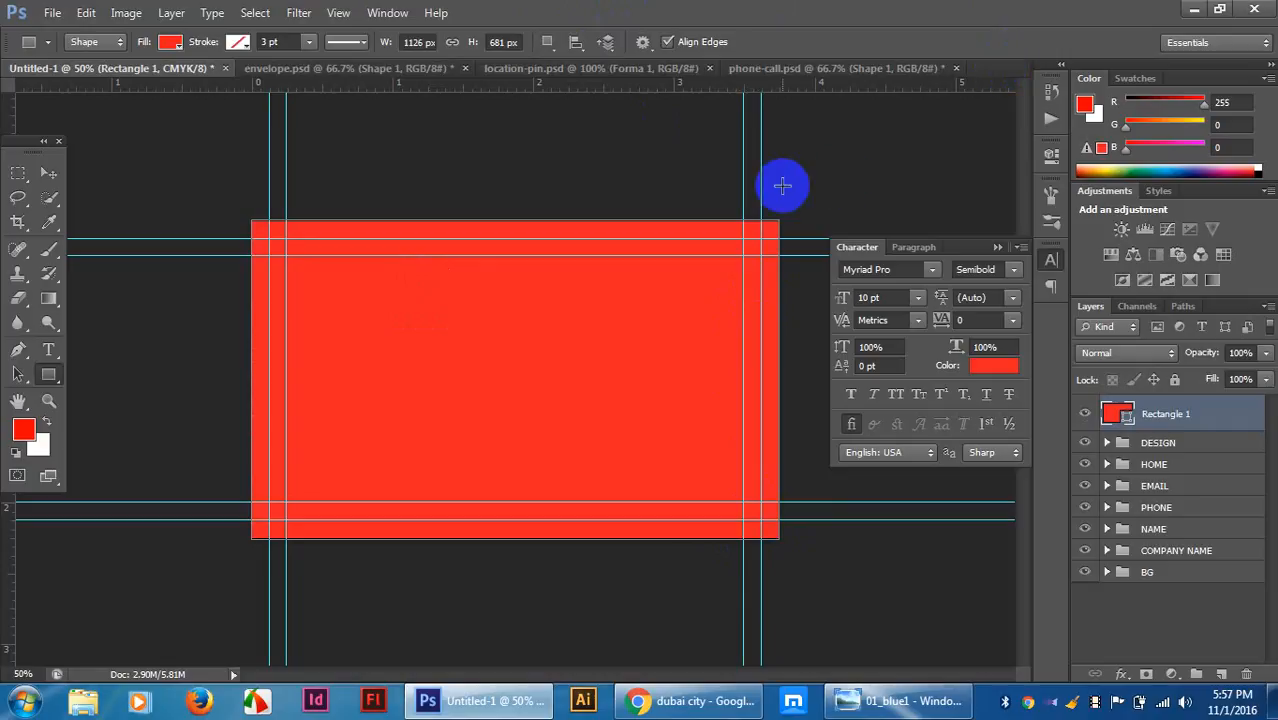
Subtract a 3.5 × 2 in inner rectangle from the guide corner to leave a frame.
left_click(548, 42)
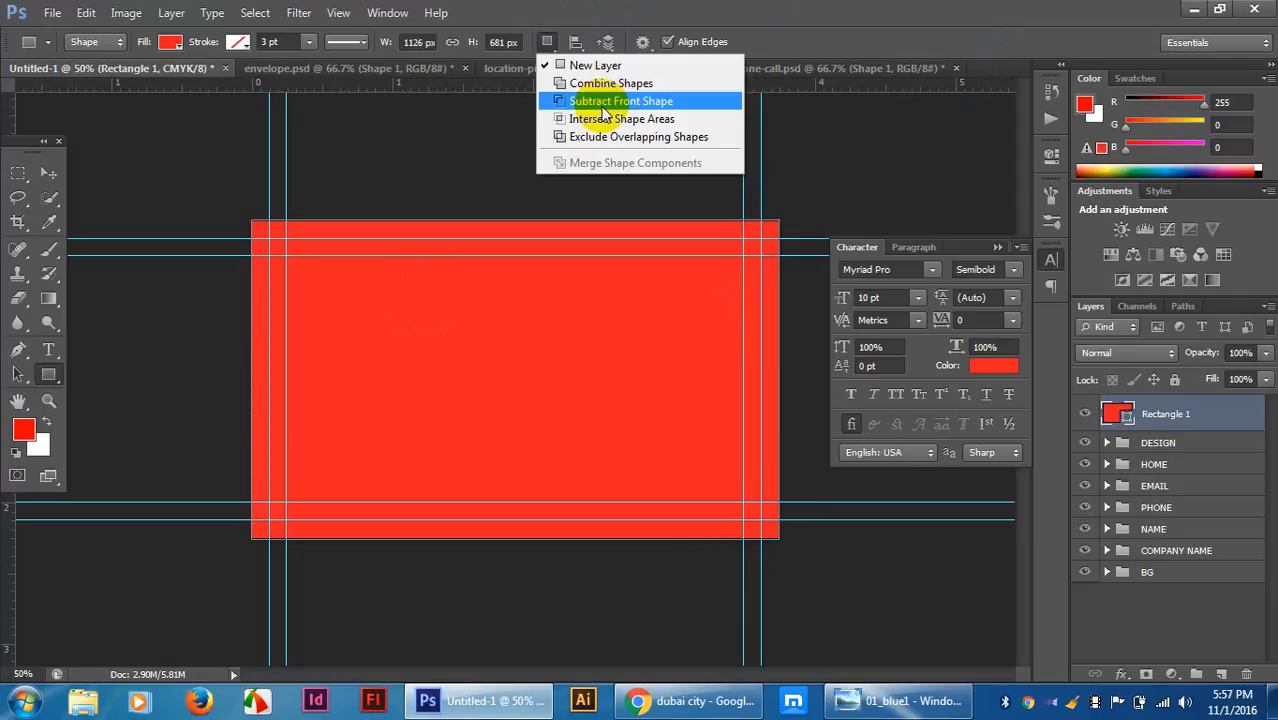
left_click(601, 103)
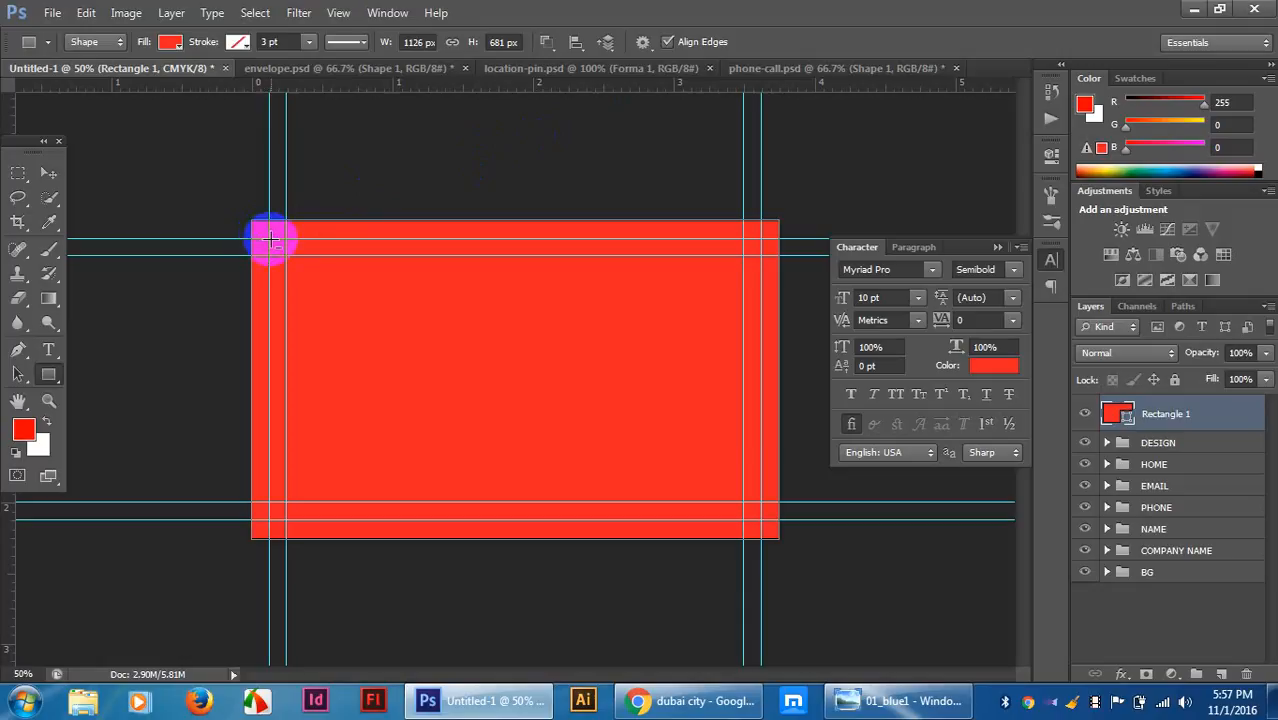
key("ctrl+plus")
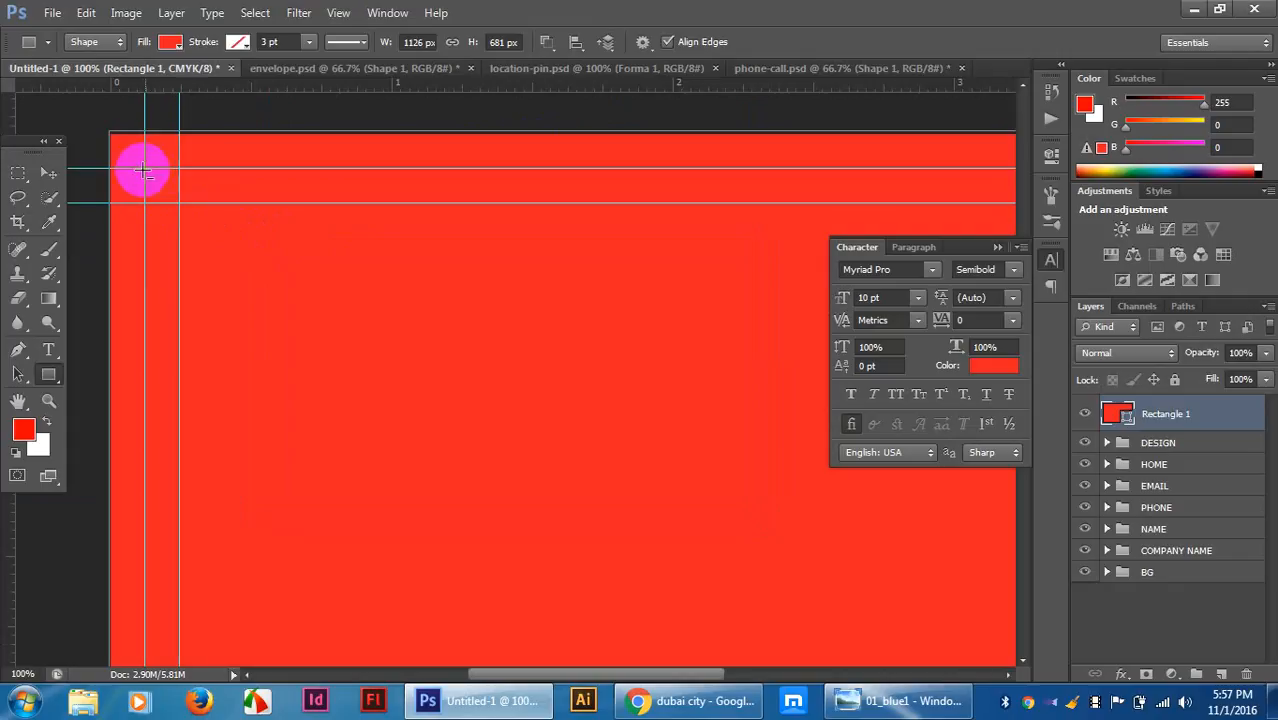
left_click_drag(144, 170, 856, 557)
key("ctrl+minus")
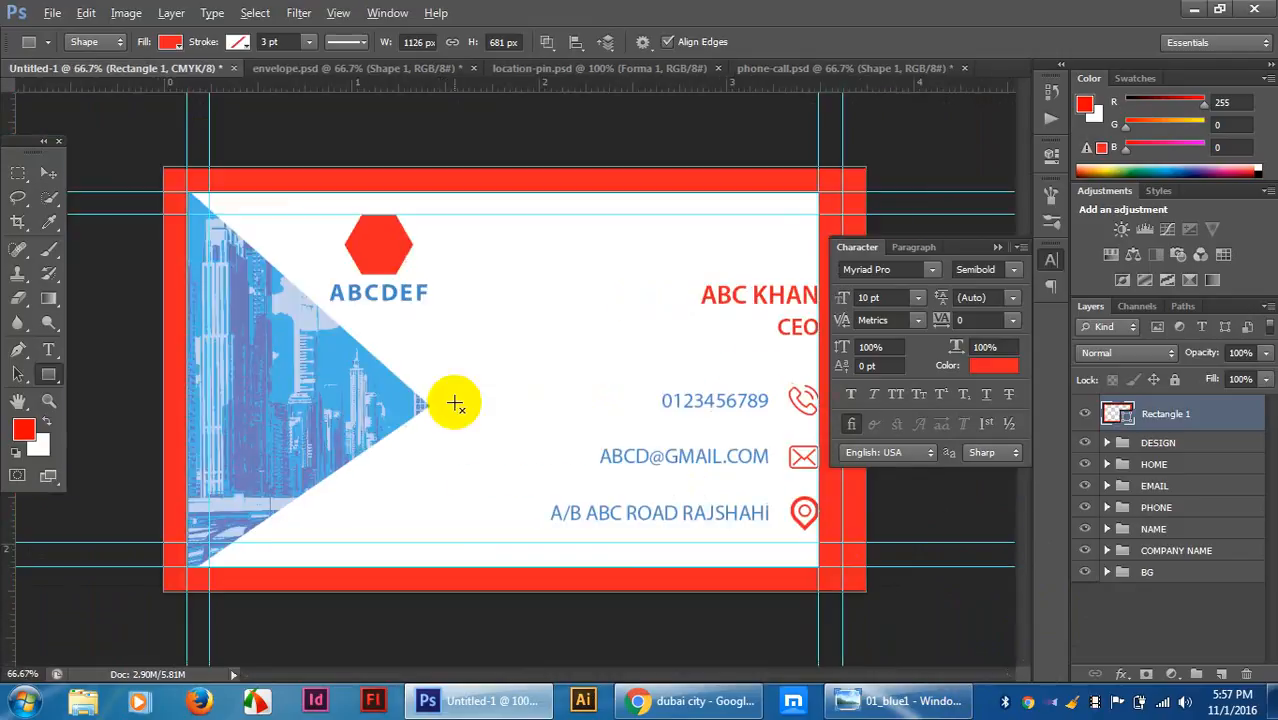
key("ctrl+z")
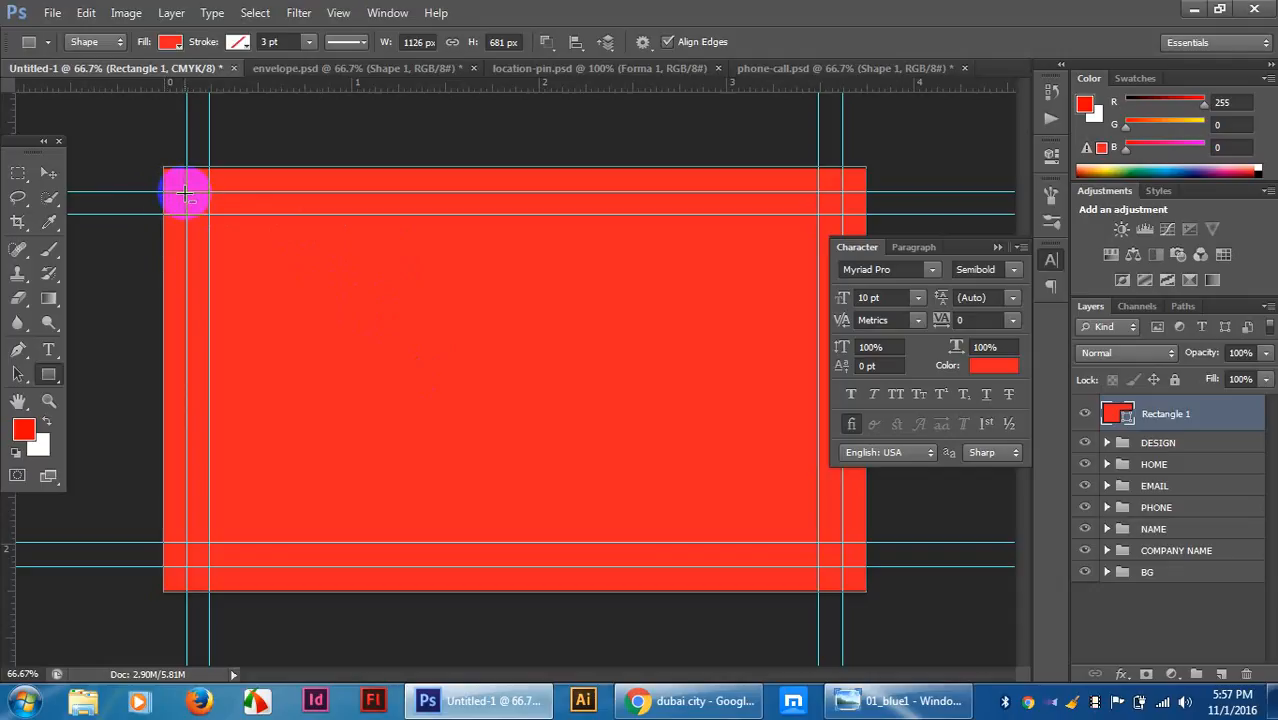
left_click_drag(187, 192, 844, 567)
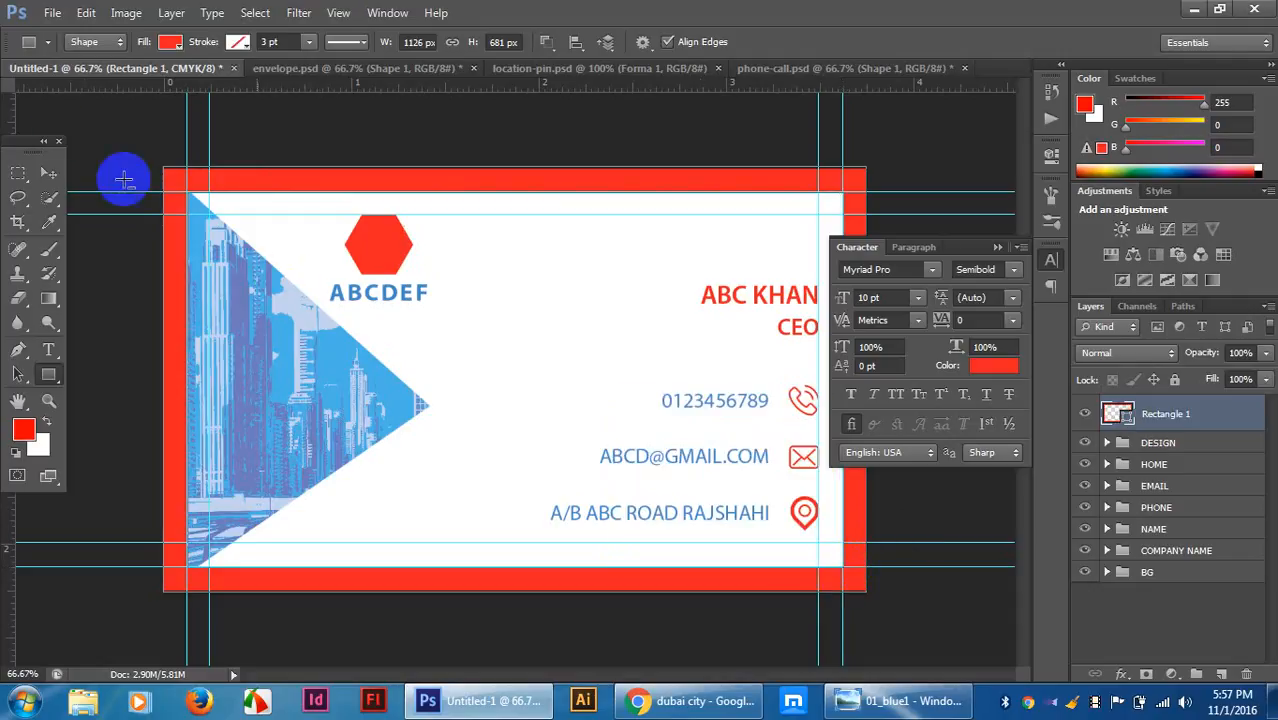
left_click(48, 172)
key("ctrl+minus")
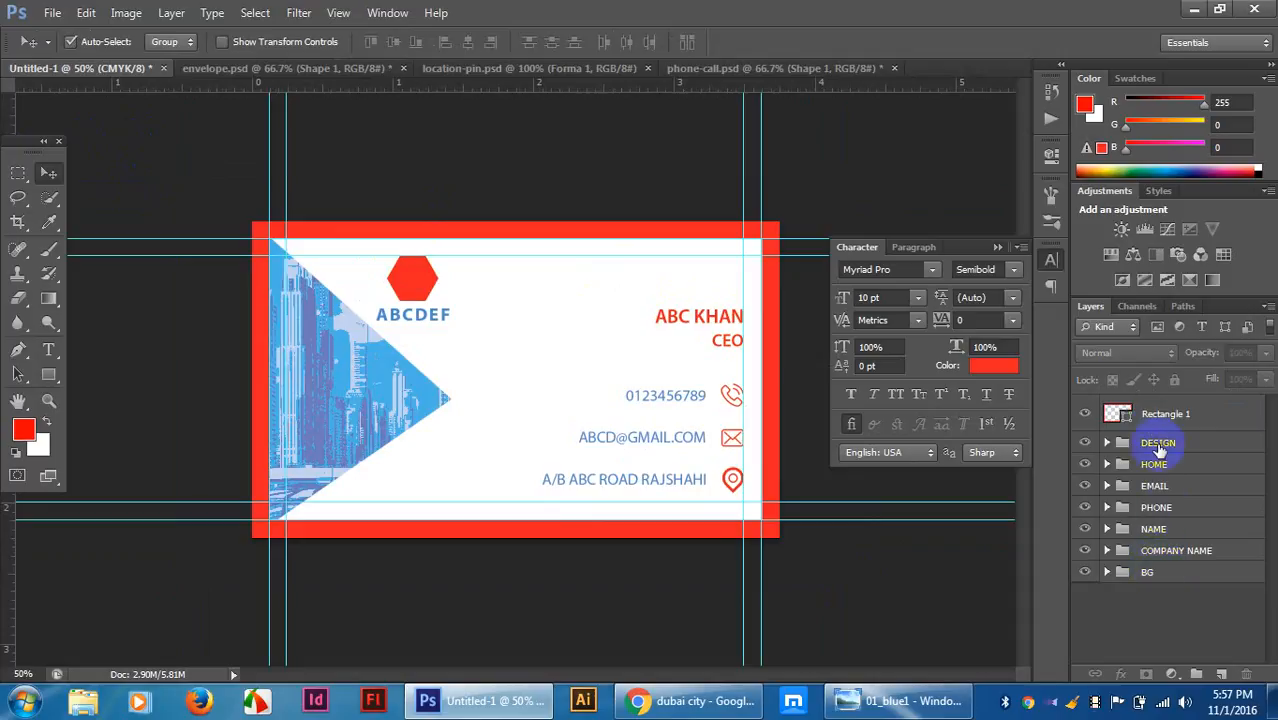
Rename the Rectangle 1 layer to BLEED 1.
double_click(1160, 414)
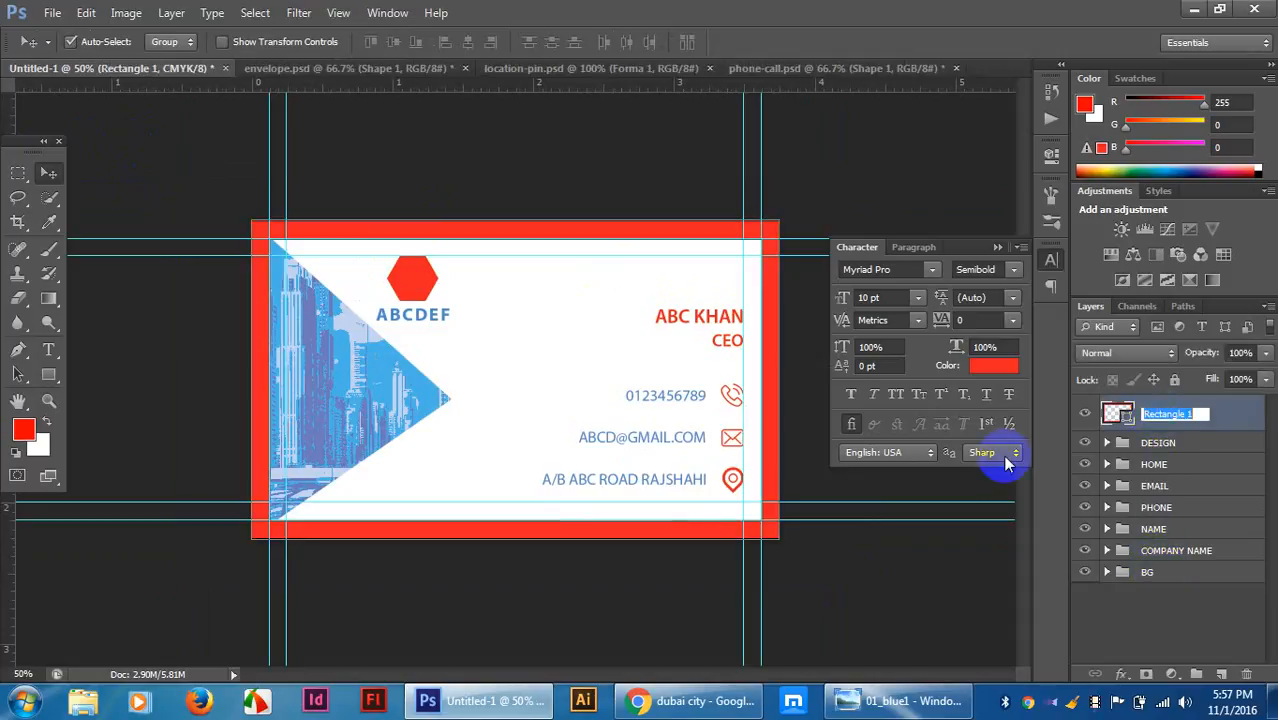
type("BLEED 1")
key("Return")
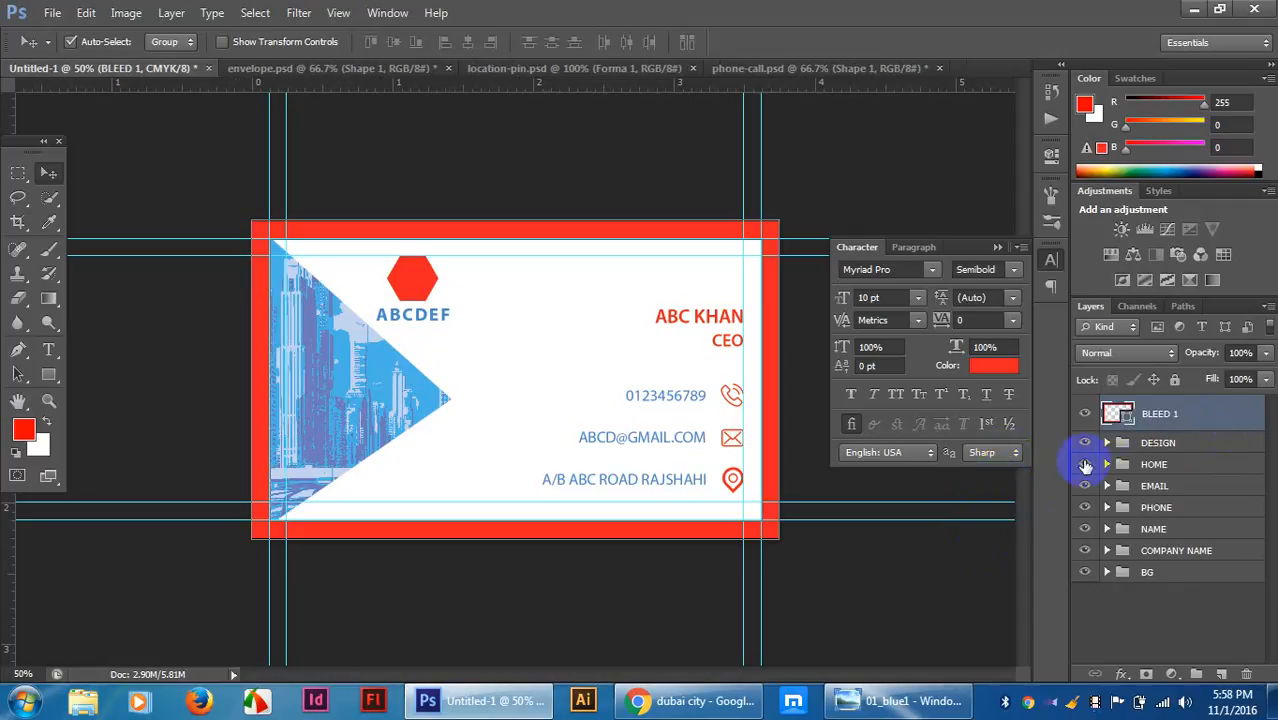
Toggle the BLEED 1 border on and off to compare, leaving it visible.
left_click(1088, 413)
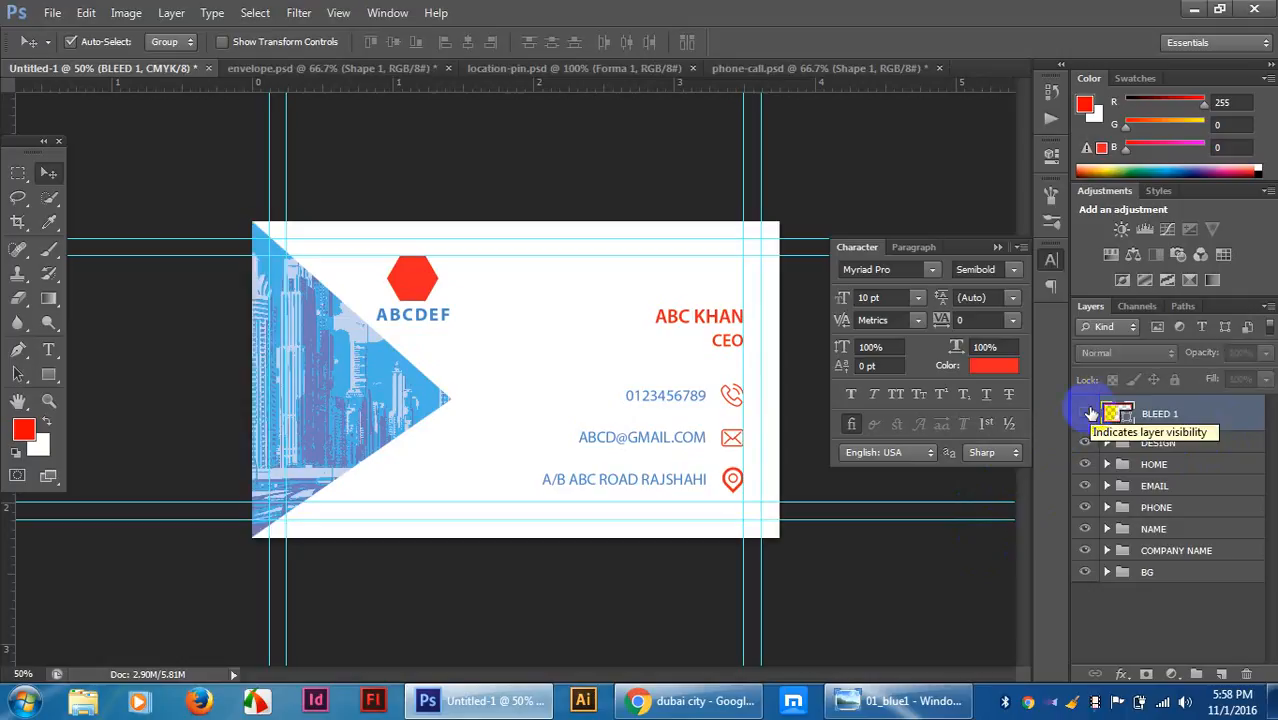
left_click(1088, 413)
left_click(1088, 413)
left_click(1088, 413)
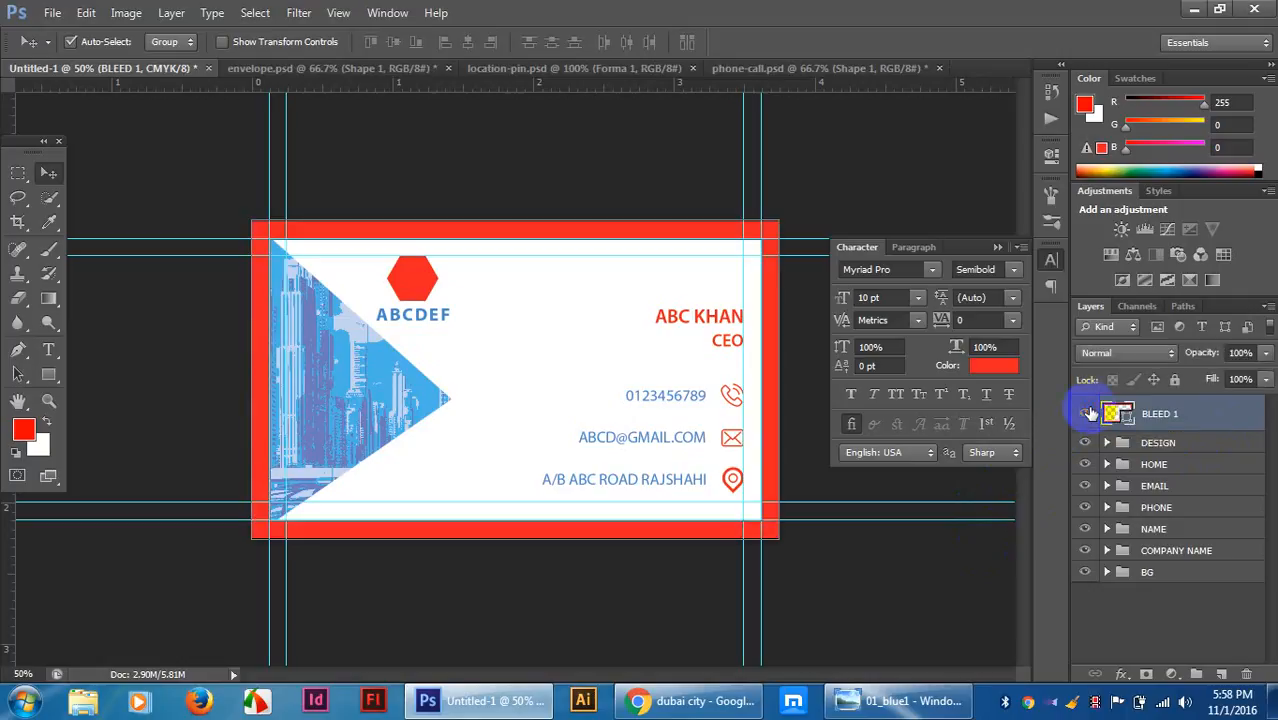
left_click(1088, 413)
left_click(1088, 413)
left_click(1089, 413)
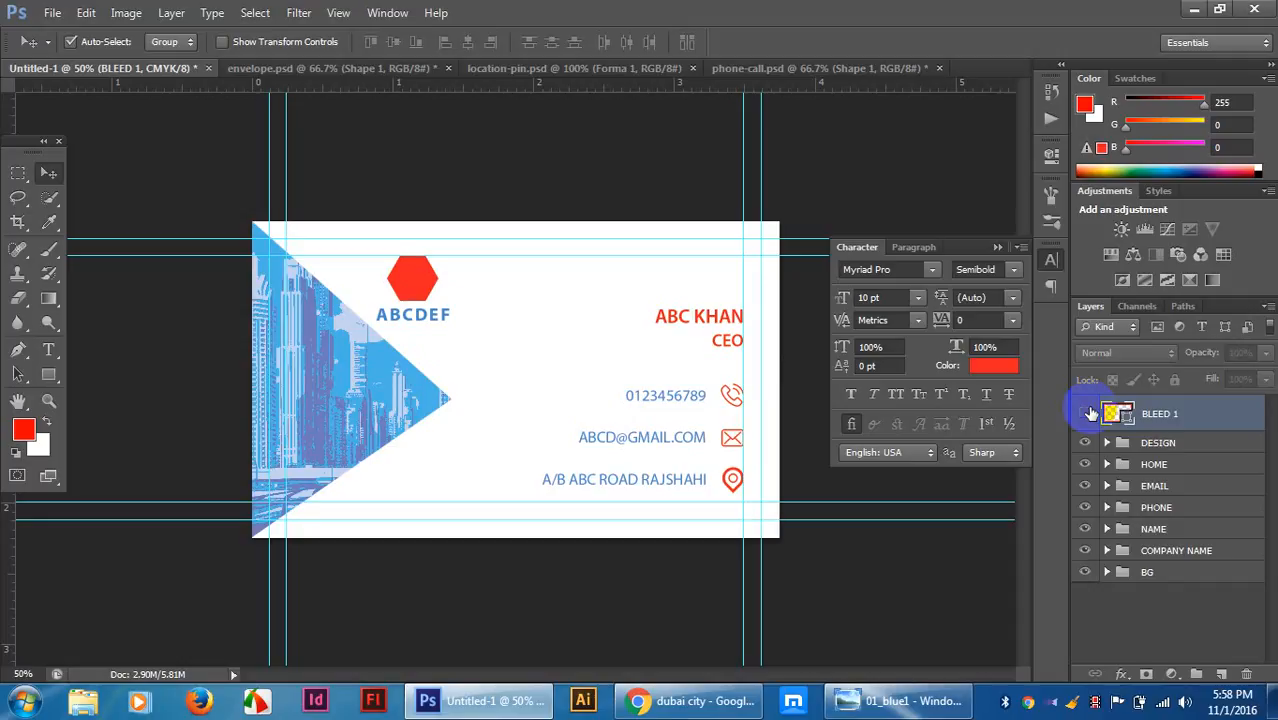
left_click(1087, 413)
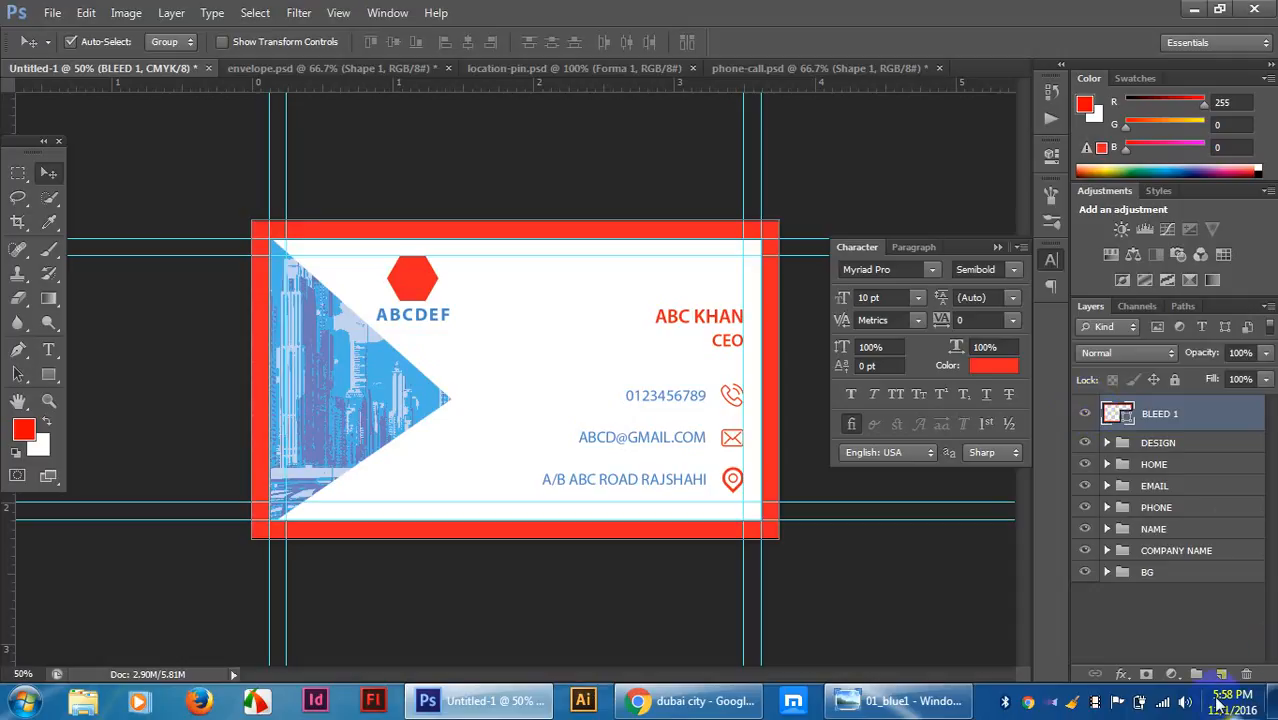
left_click(47, 376)
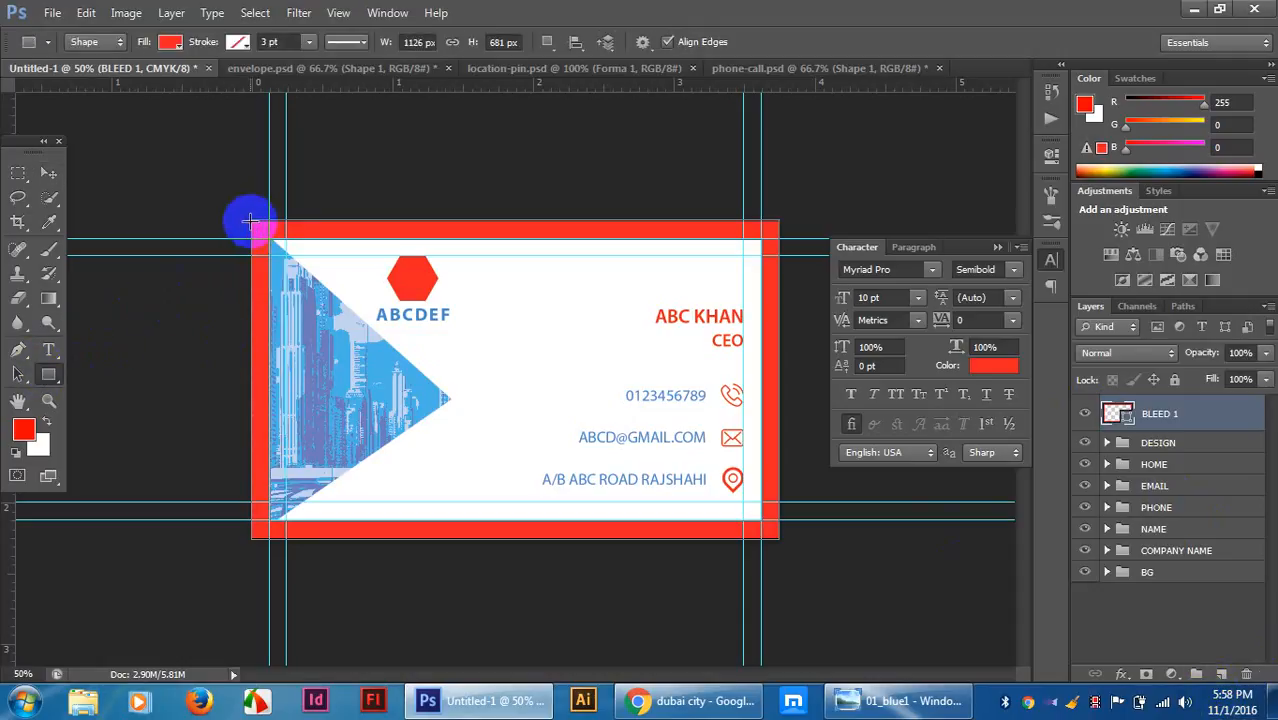
Draw a red rectangle over the card and subtract a 35 px rounded-corner opening inside the guides.
left_click_drag(250, 220, 775, 537)
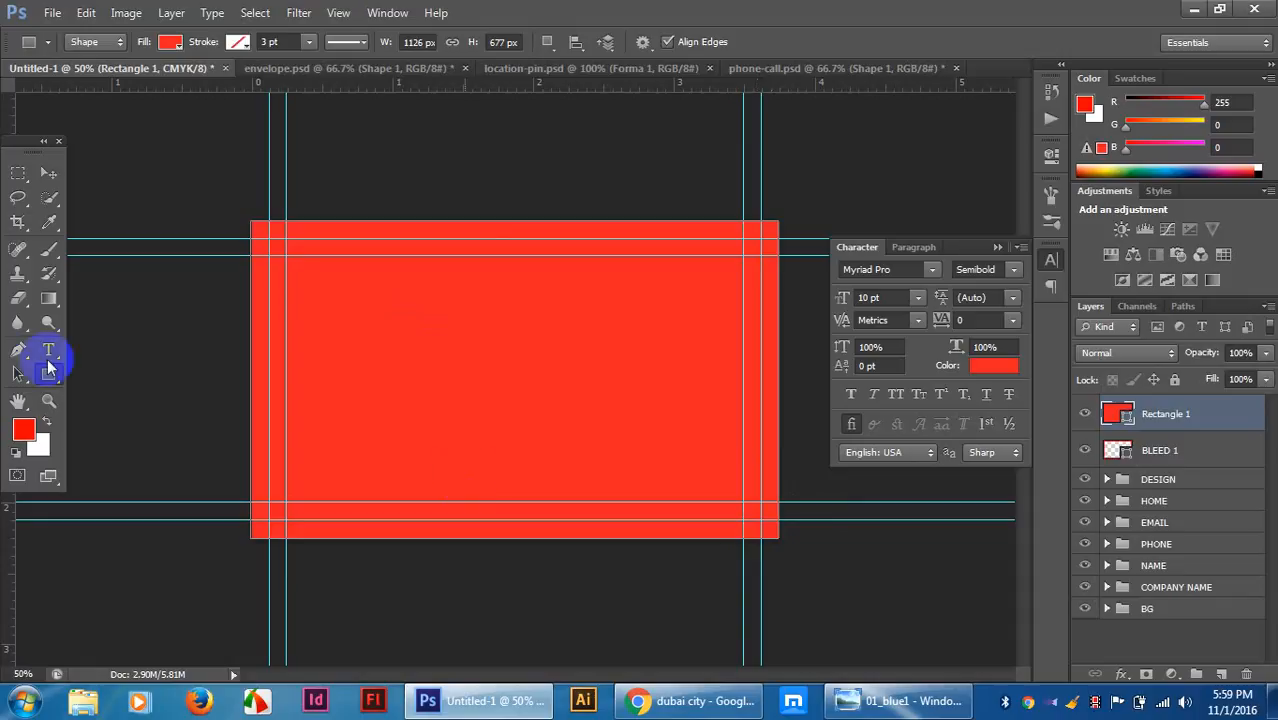
left_click_drag(47, 375, 150, 390)
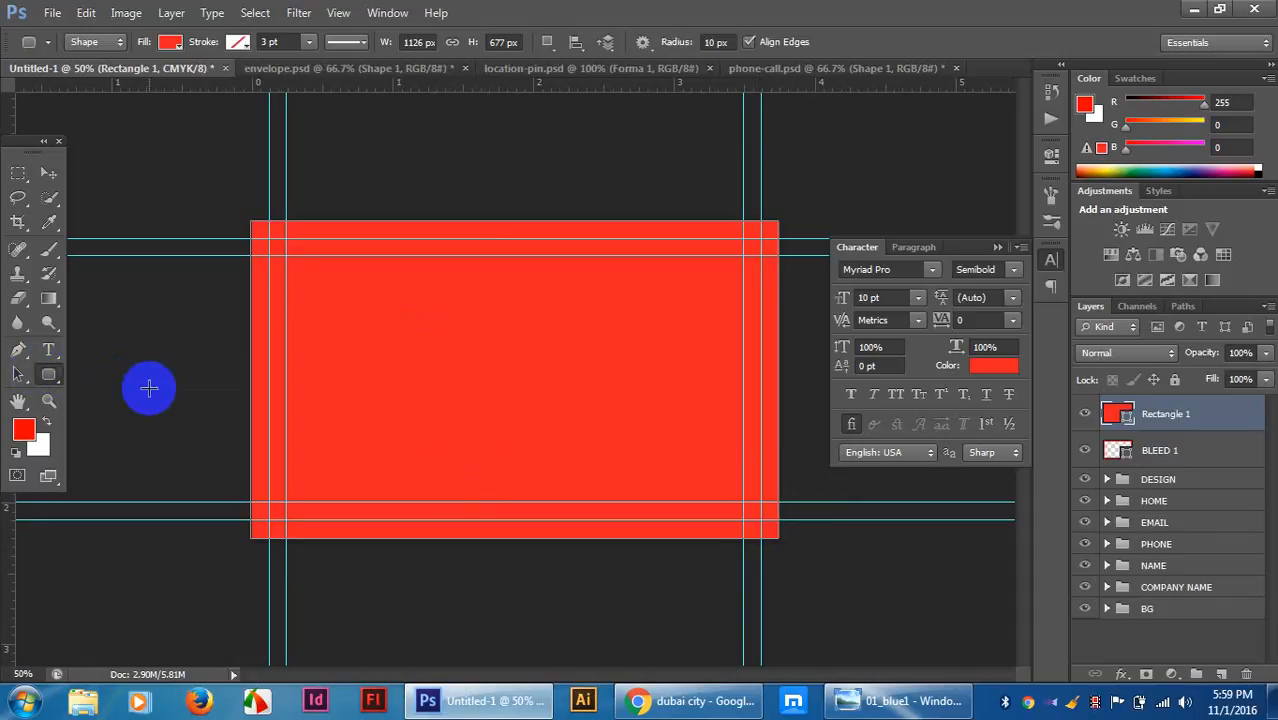
left_click(707, 43)
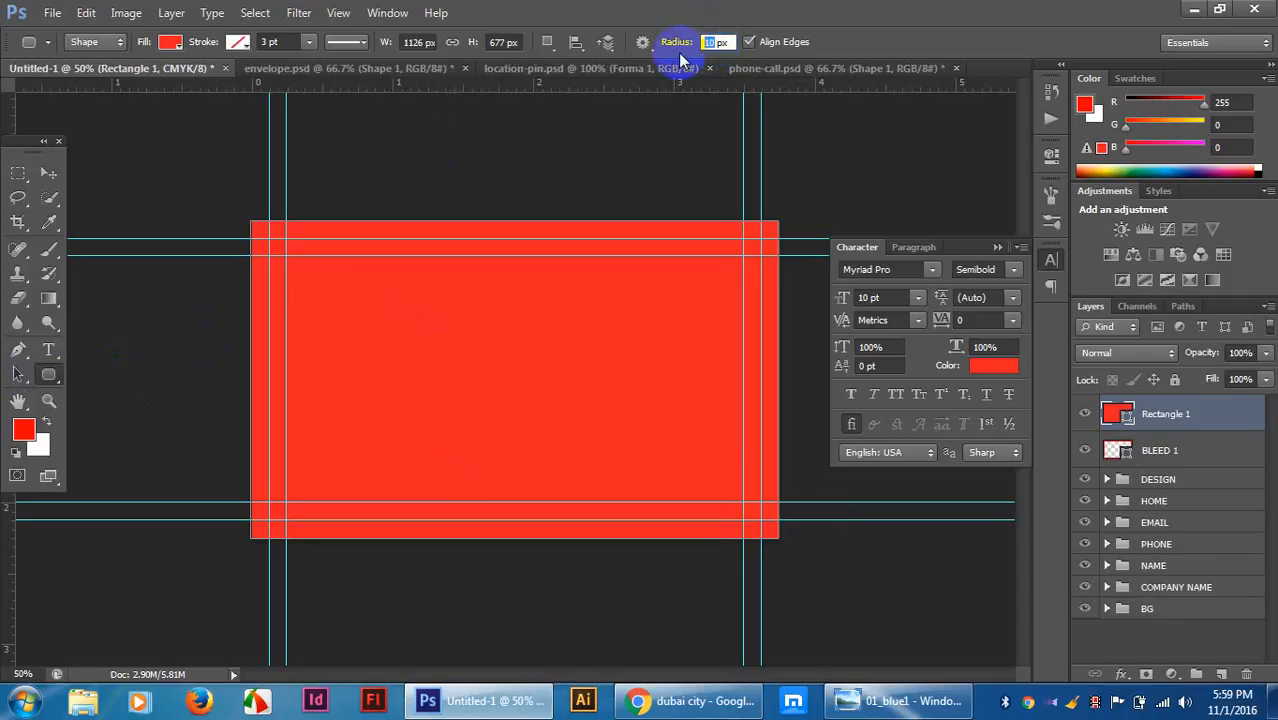
type("3")
left_click_drag(712, 42, 677, 47)
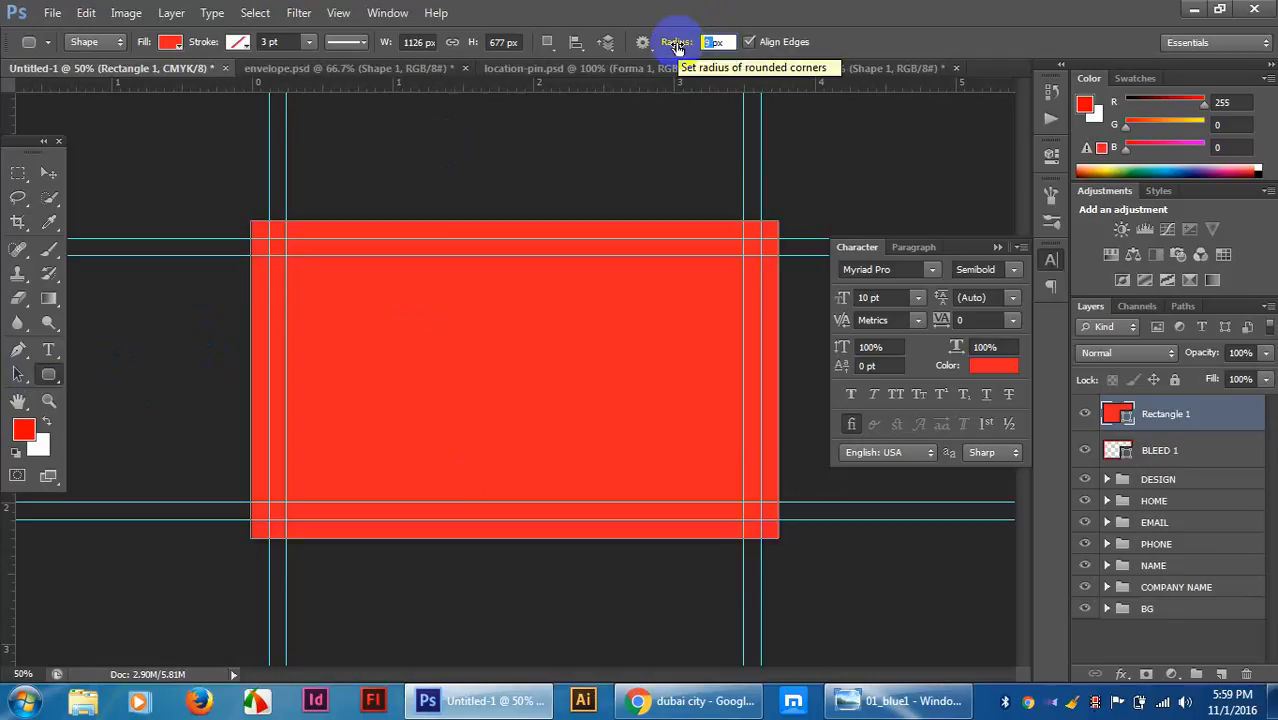
type("2")
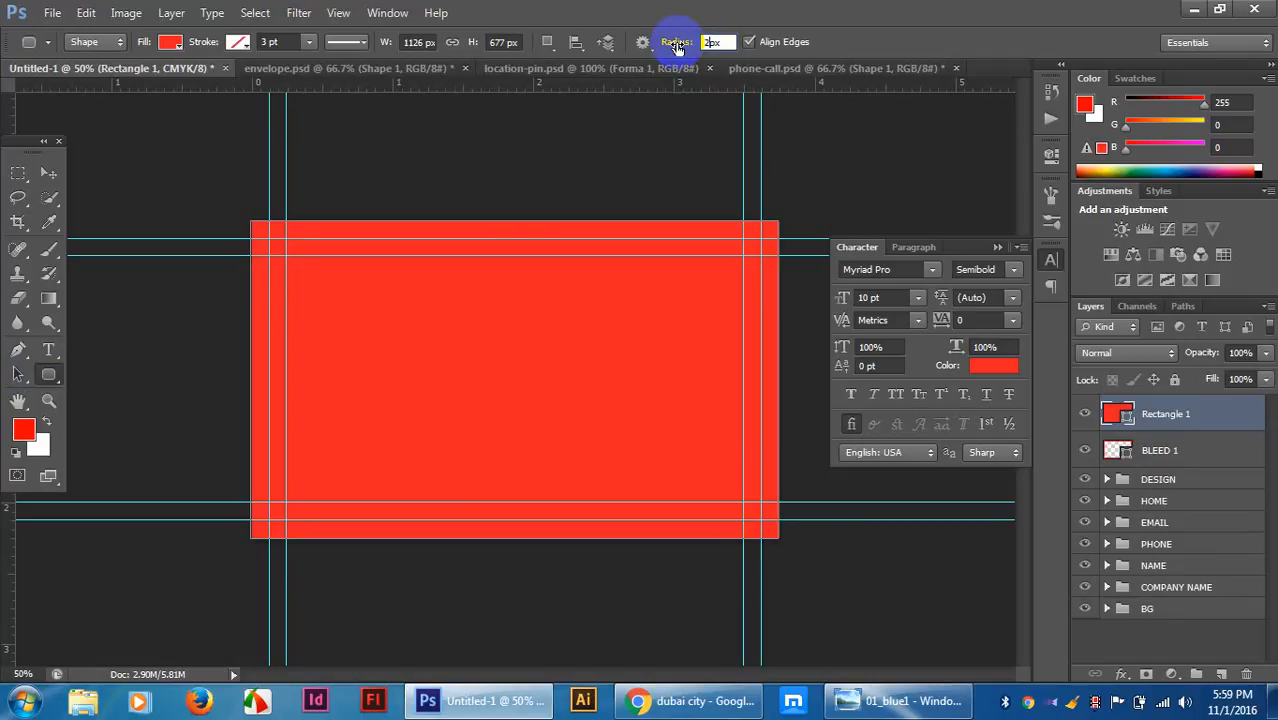
type("5")
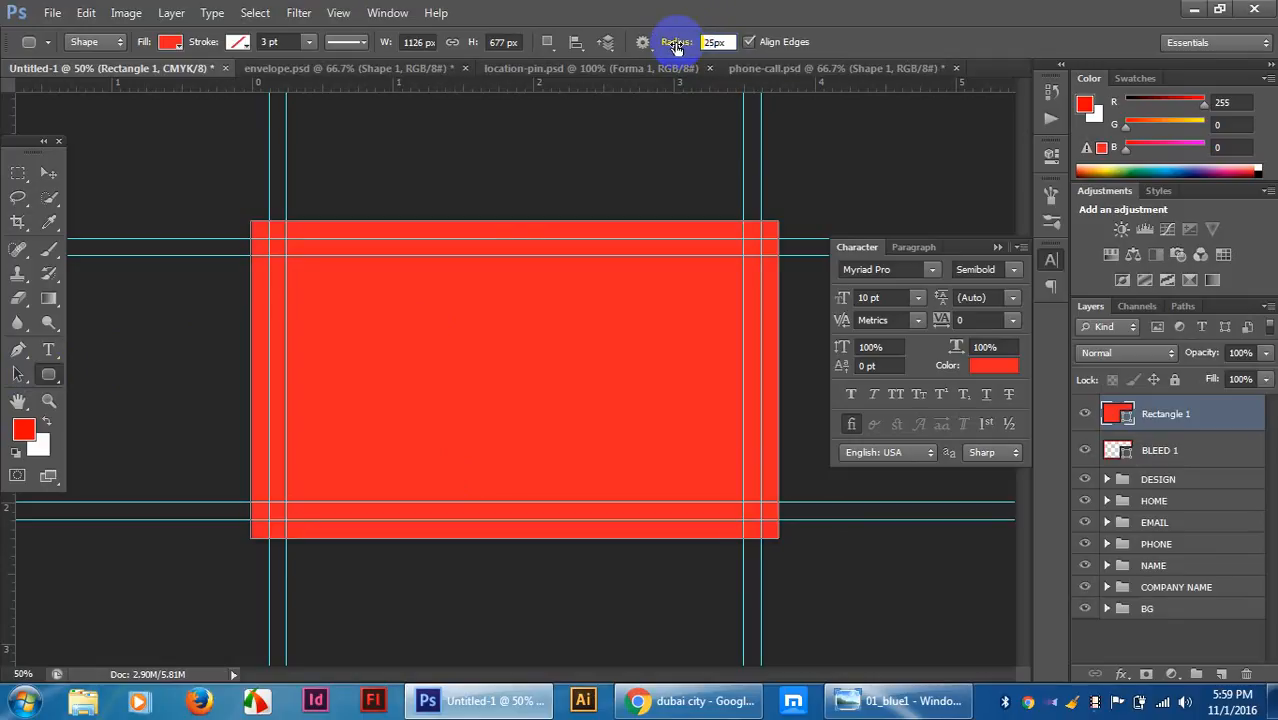
left_click(549, 42)
left_click(585, 101)
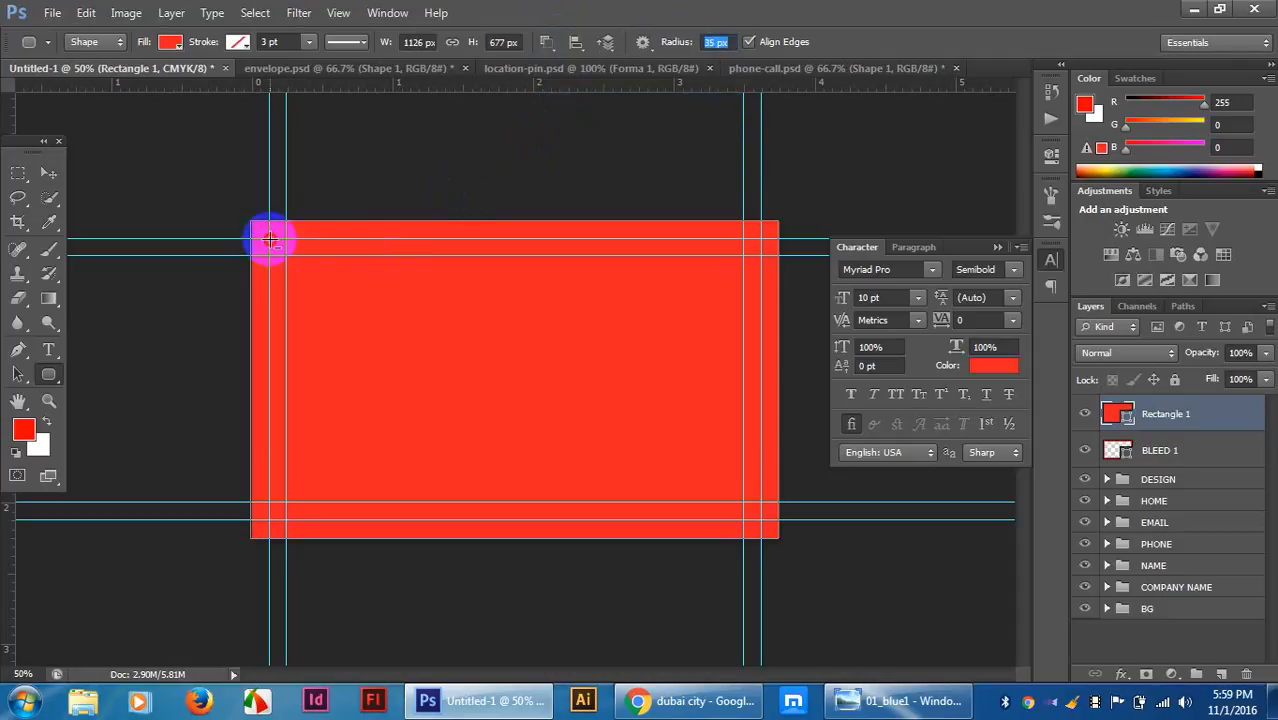
left_click_drag(268, 240, 760, 520)
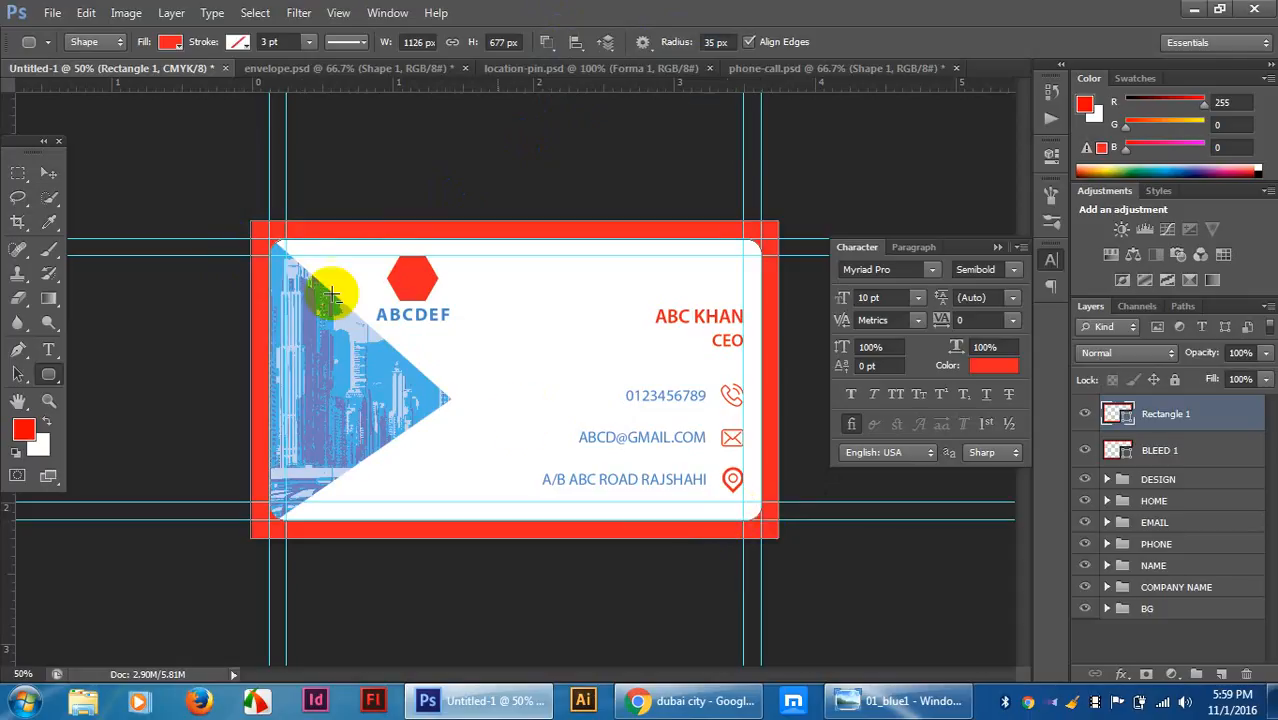
Rename the new rectangle layer BLEED2 and group it with BLEED 1 as BLEED.
left_click(62, 172)
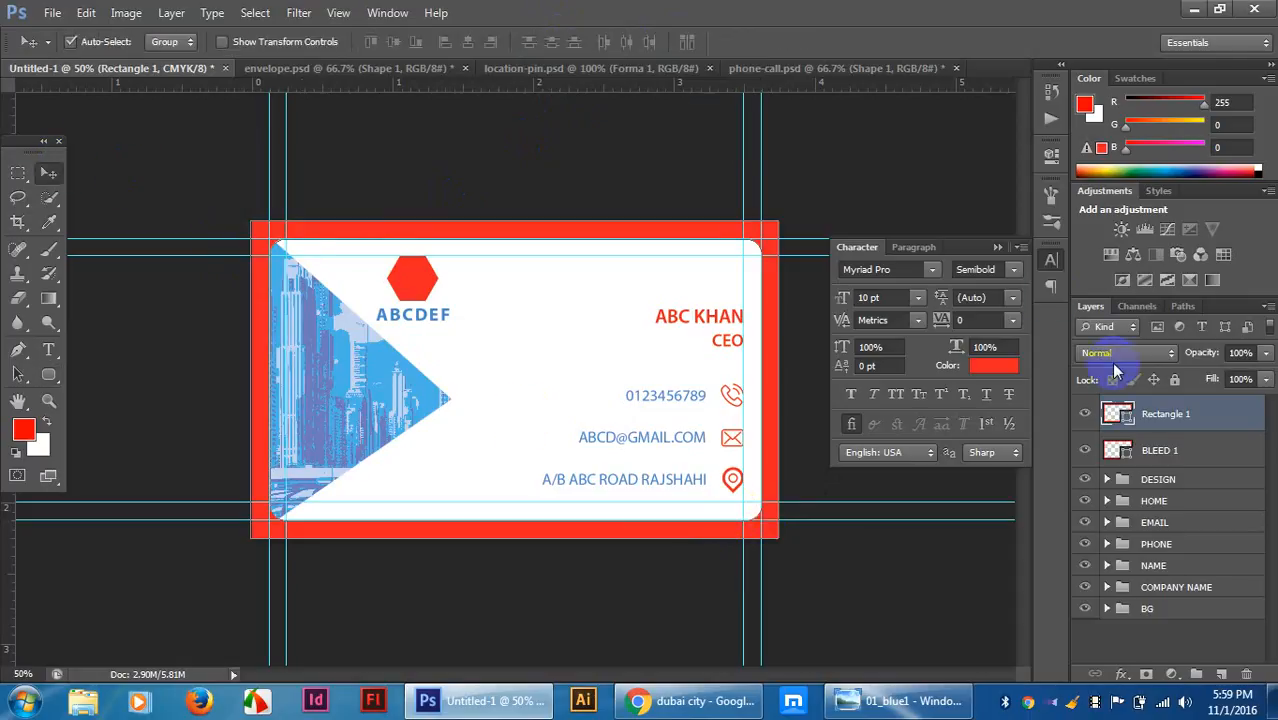
double_click(1165, 414)
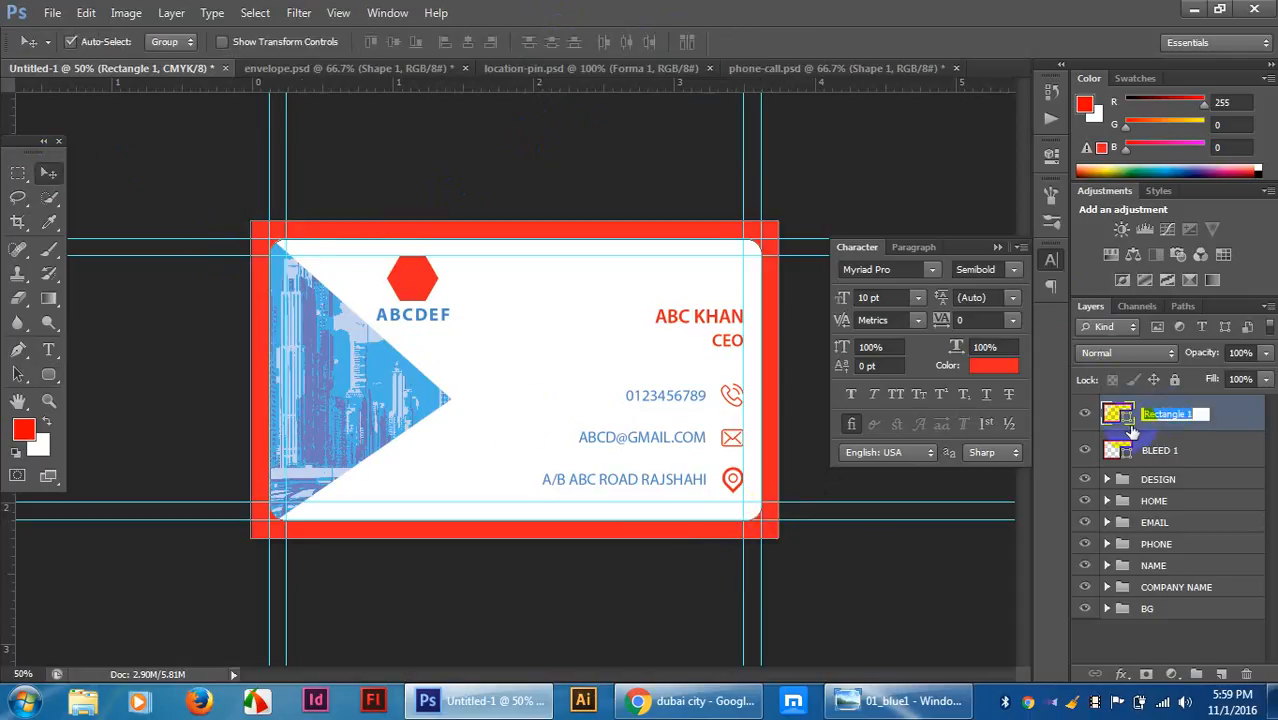
type("BLEED2")
key("Return")
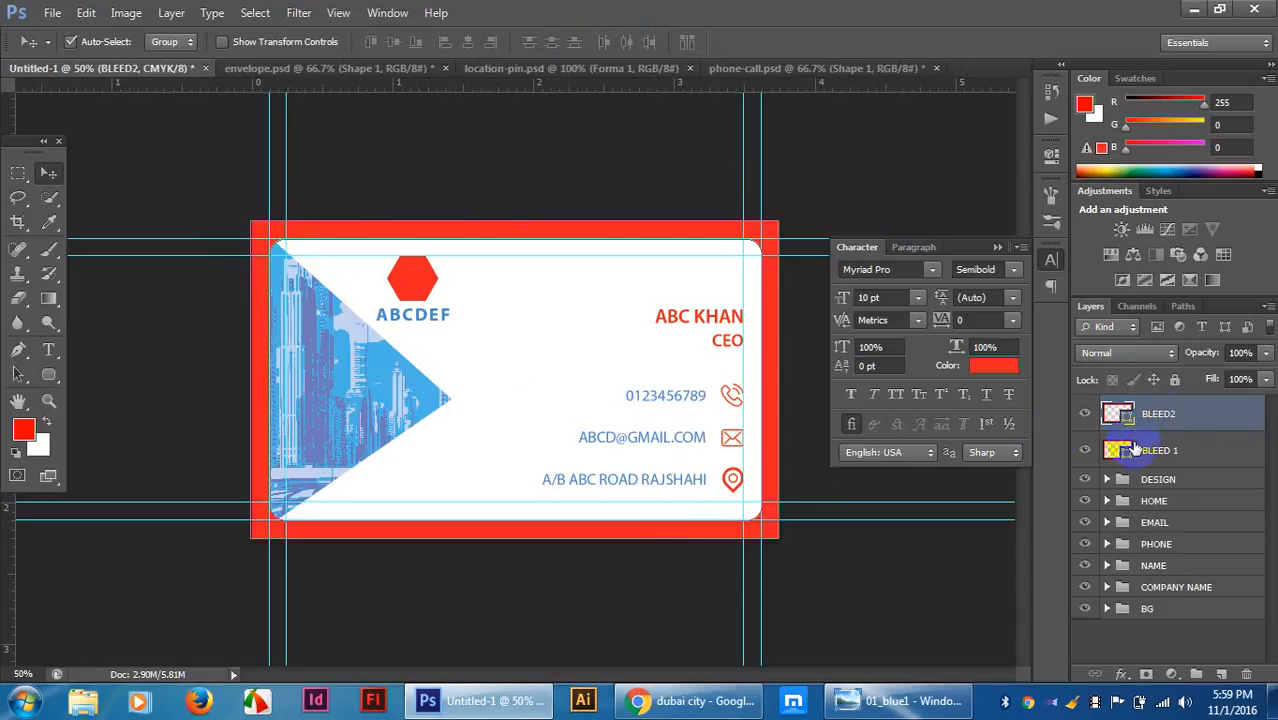
left_click(1188, 456, "shift")
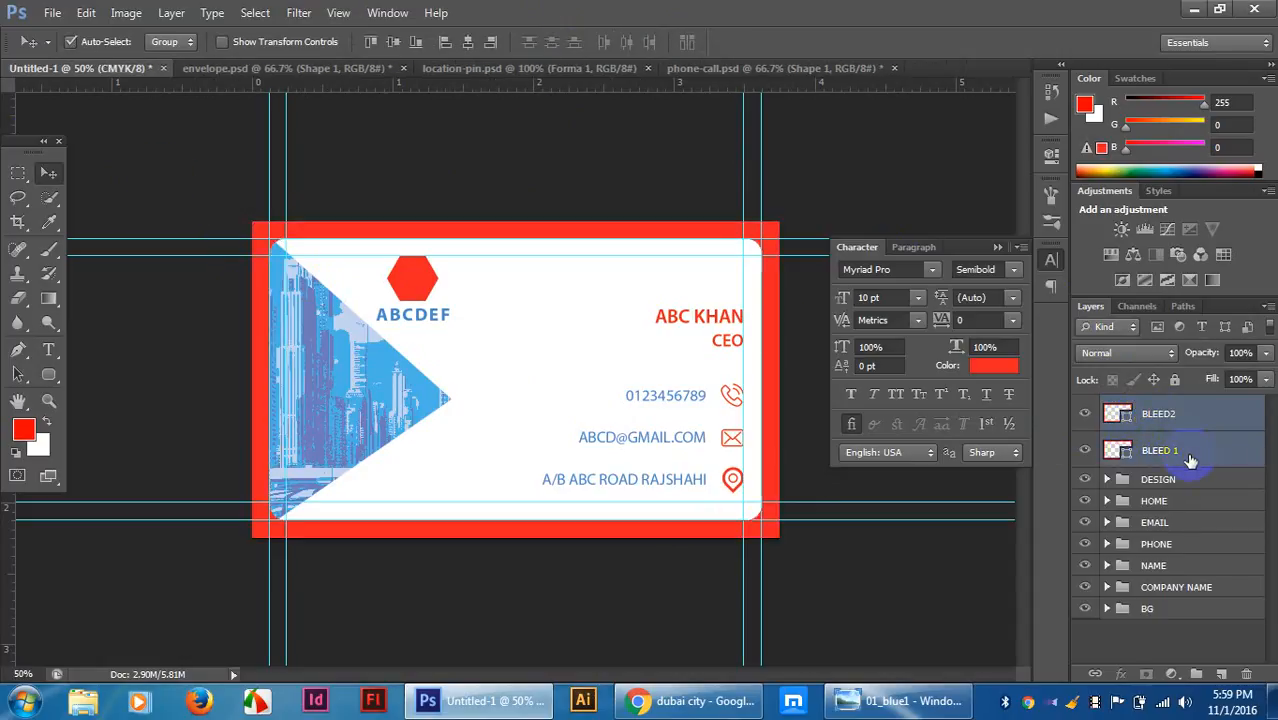
key("ctrl+g")
double_click(1140, 406)
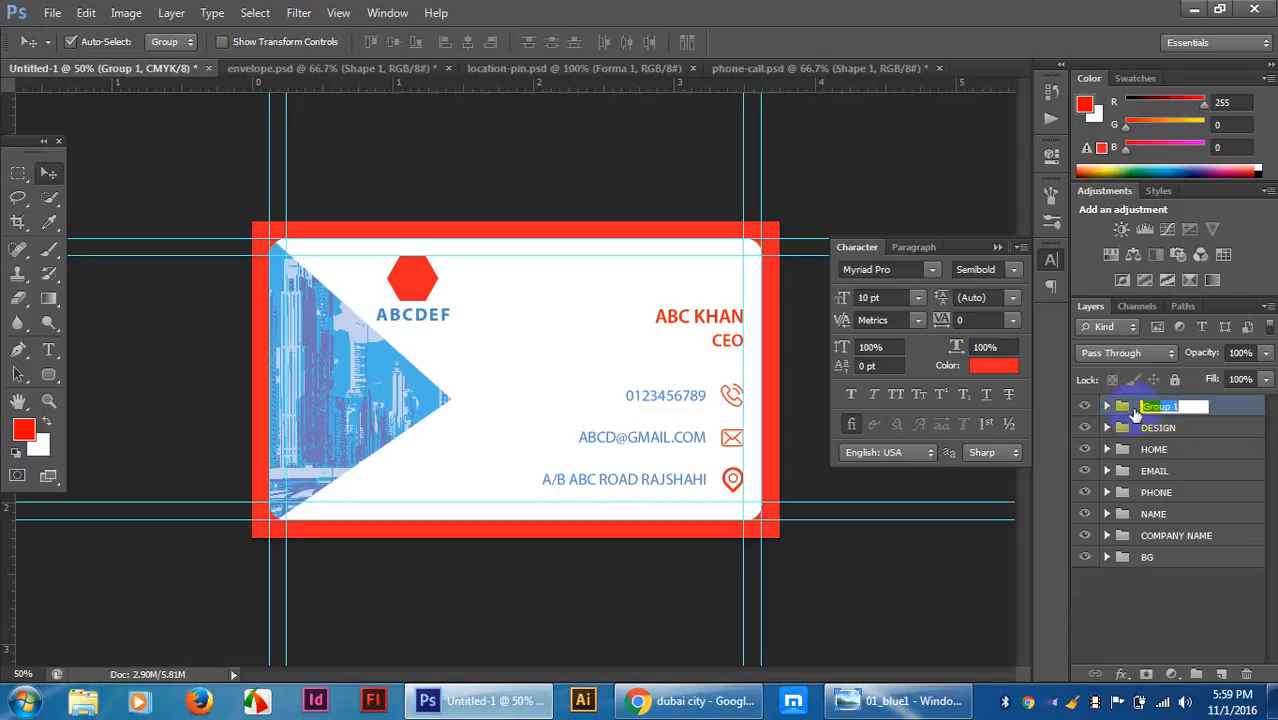
type("BLEED")
key("Return")
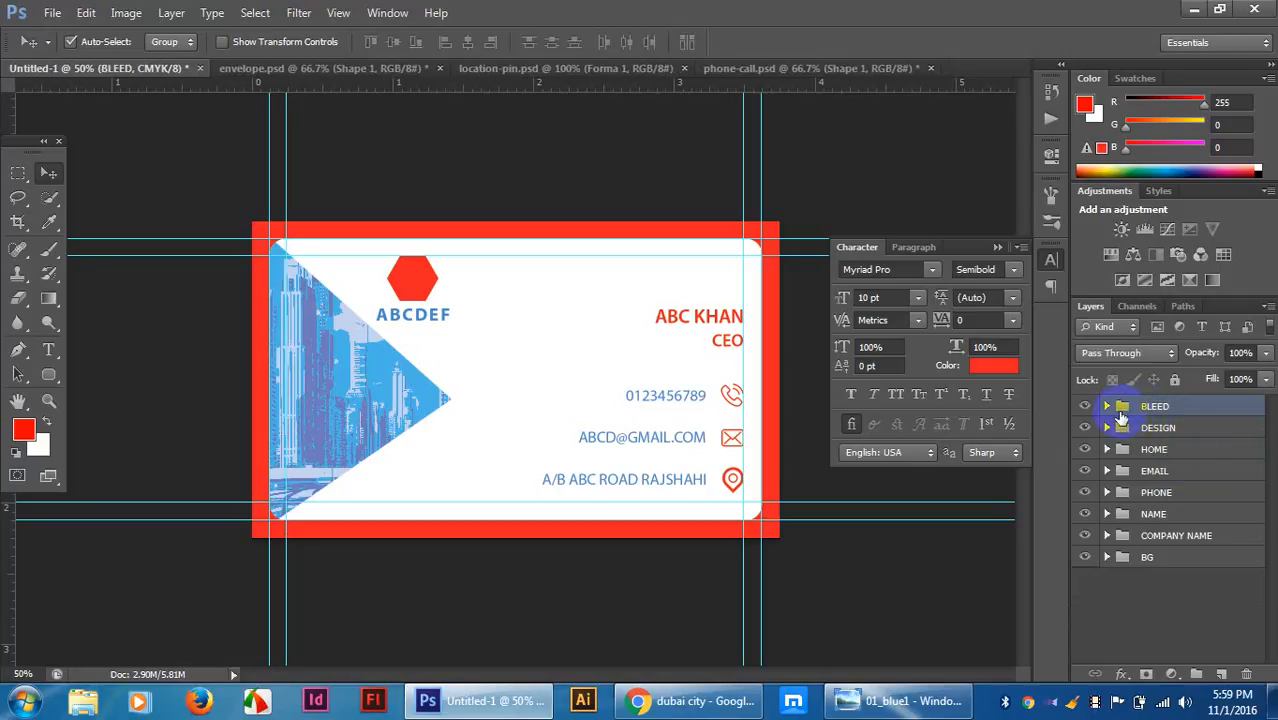
Group HOME through NAME as TEXT & ICON and move COMPANY NAME above it.
left_click(1172, 452)
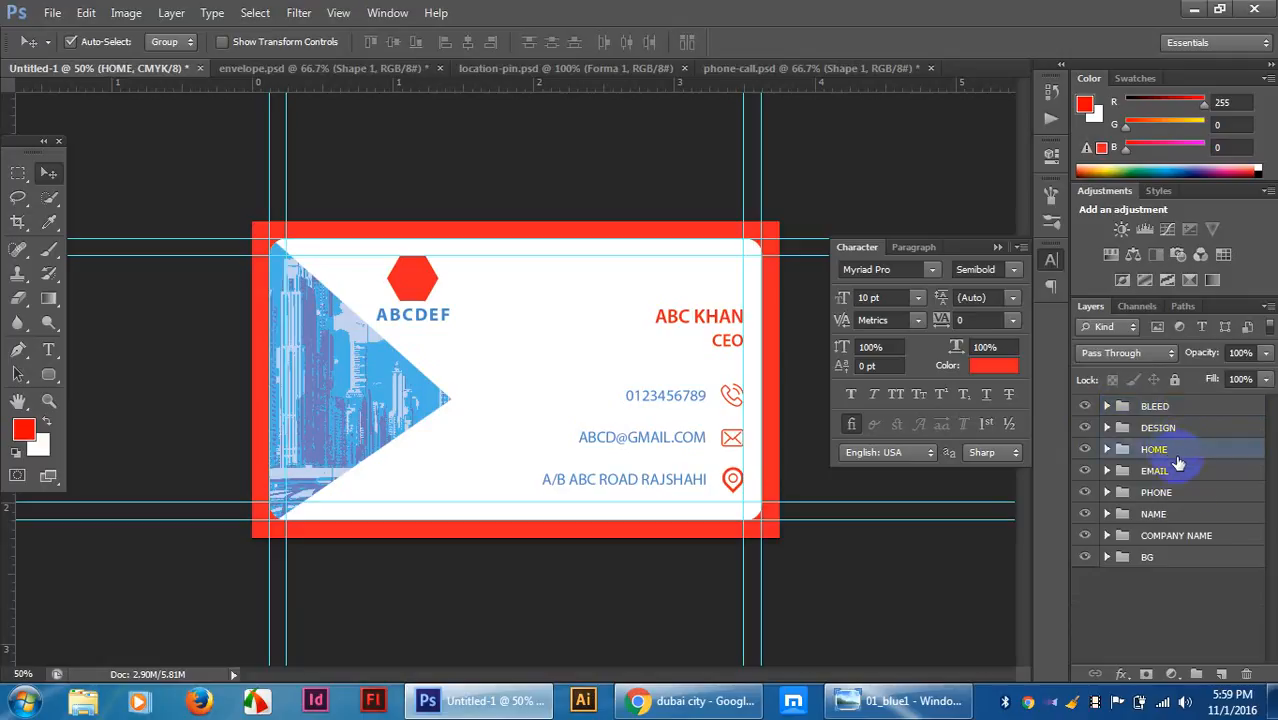
left_click(1198, 515, "shift")
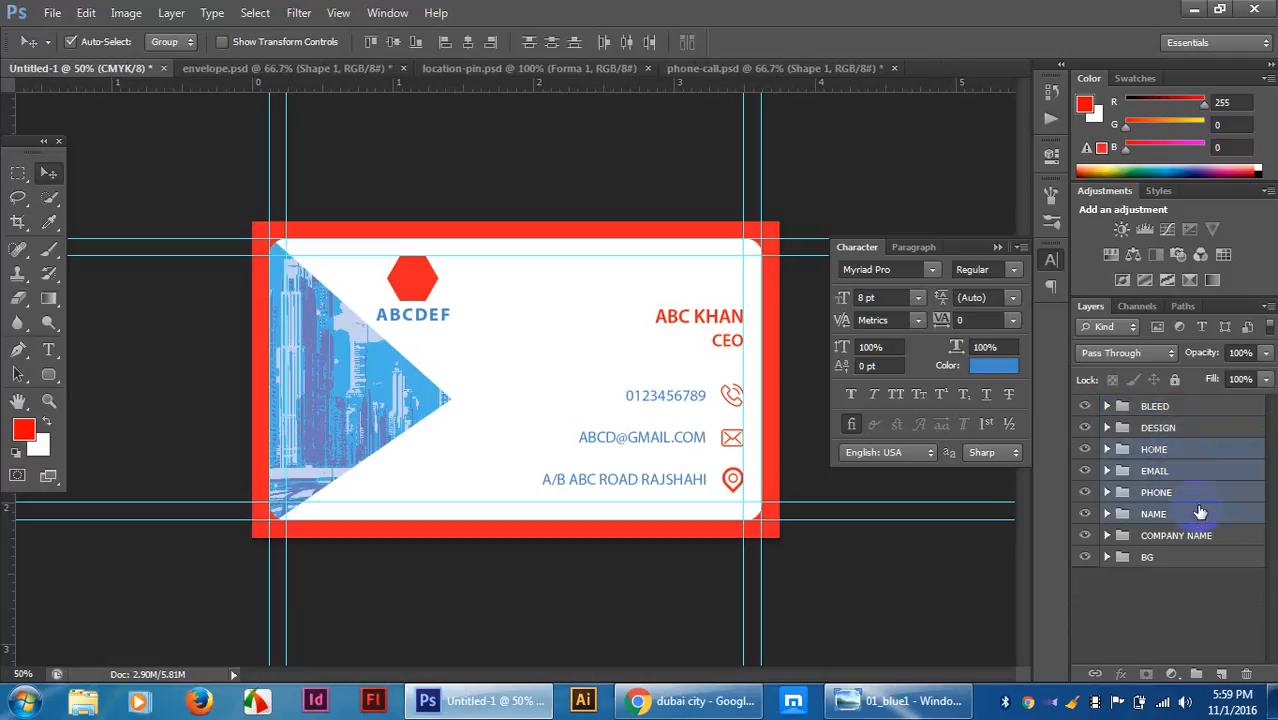
key("ctrl+g")
double_click(1150, 450)
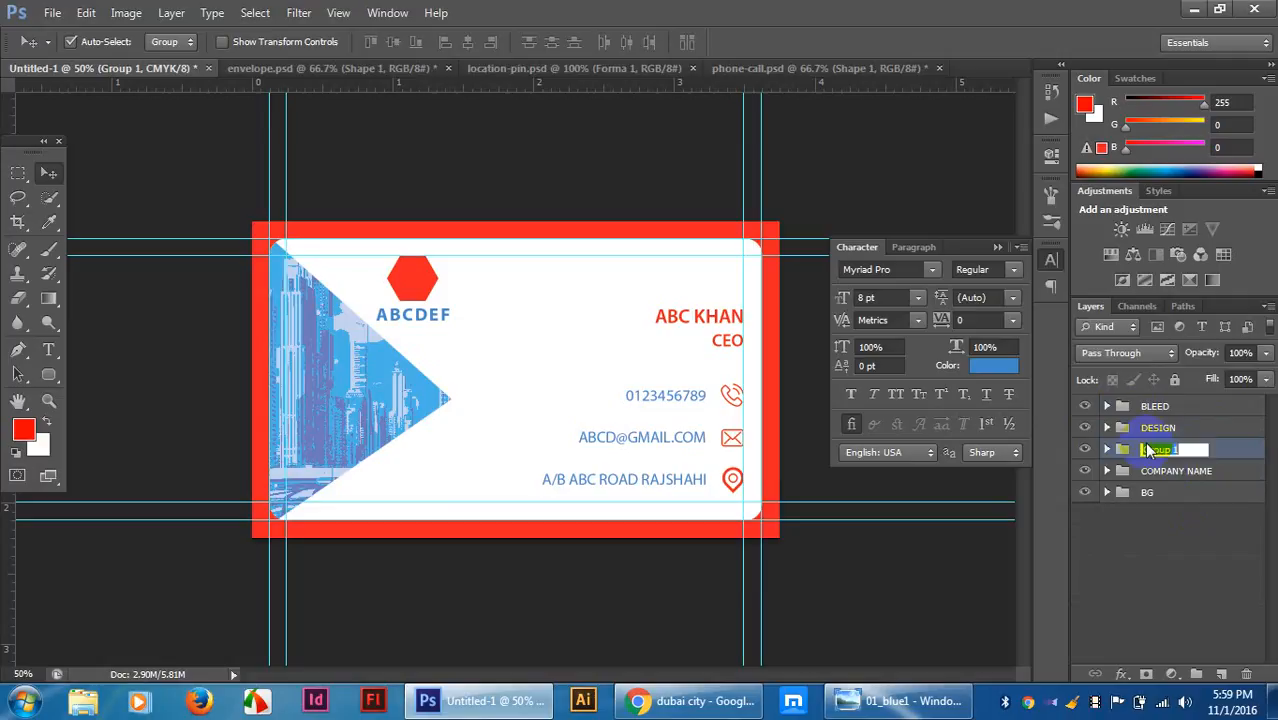
type("tEXT & ICON")
key("Return")
left_click(1190, 537)
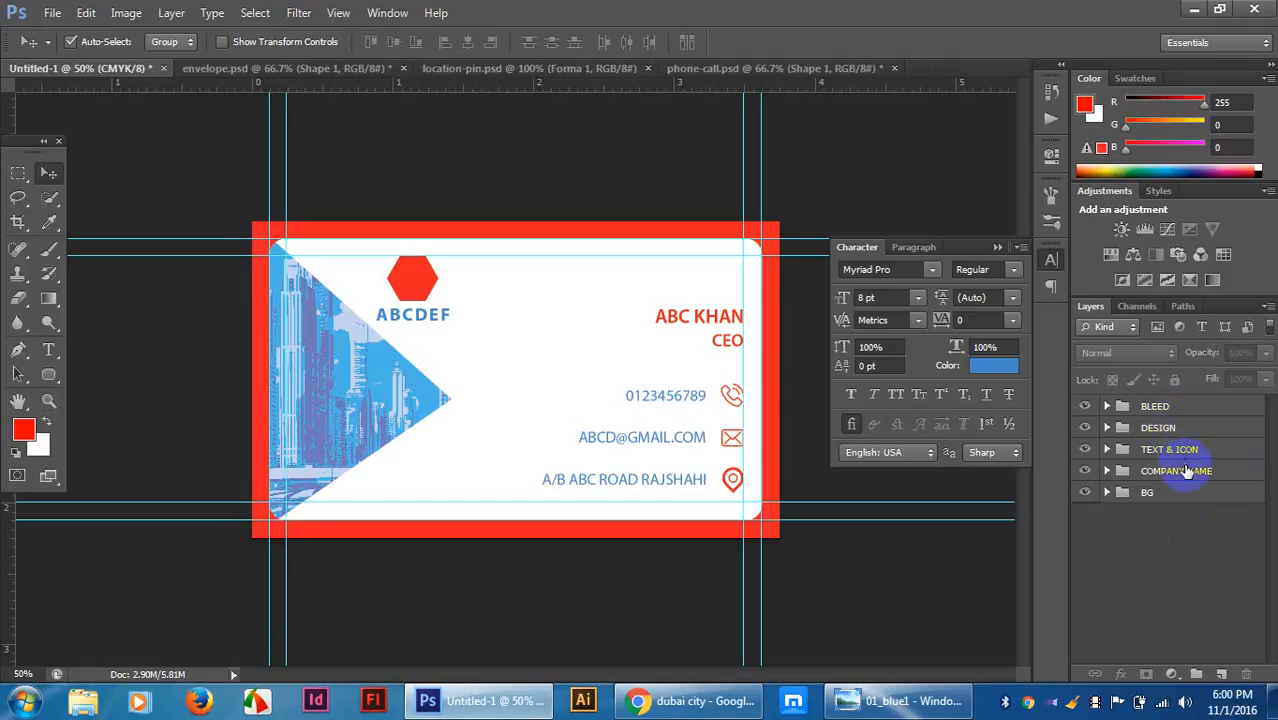
mouse_move(1190, 472)
left_mouse_down()
mouse_move(1178, 436)
mouse_move(1188, 482)
left_mouse_up()
Undo Shape 2's smart-object conversion, convert maxresdefault to a smart object, and collapse DESIGN.
left_click(1206, 544)
left_click(1106, 470)
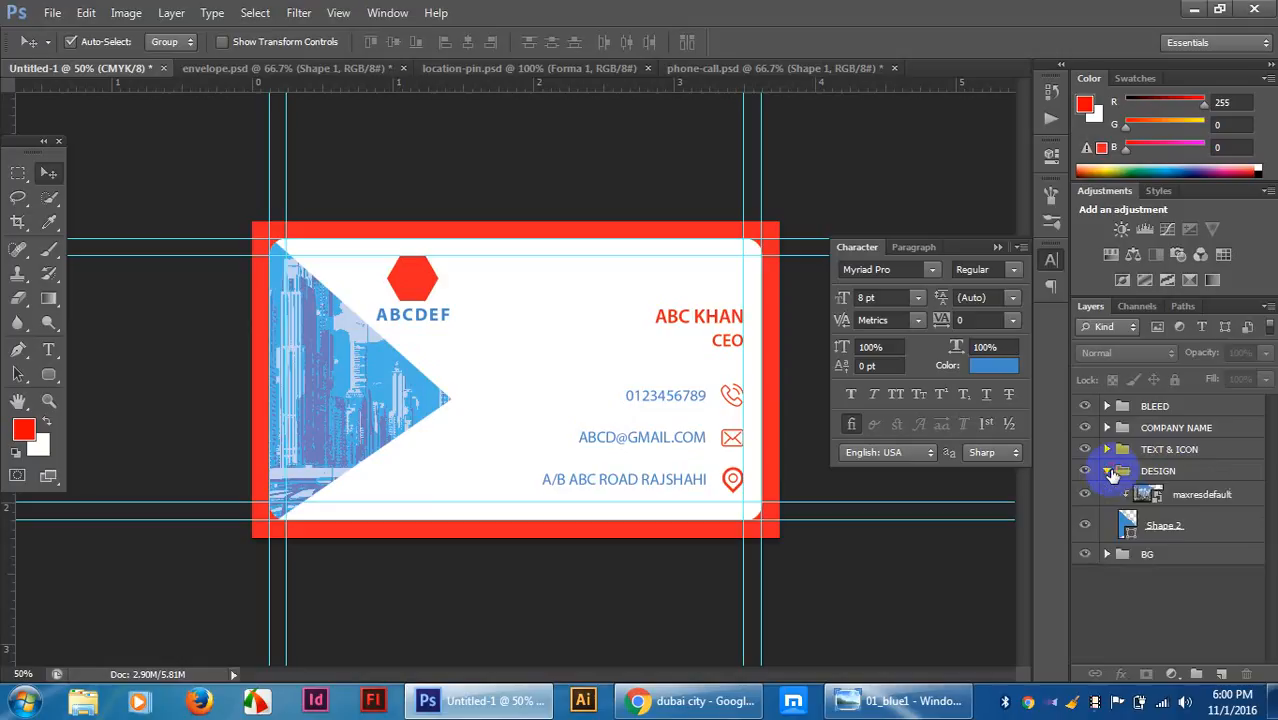
left_click(1199, 521)
right_click(1199, 521)
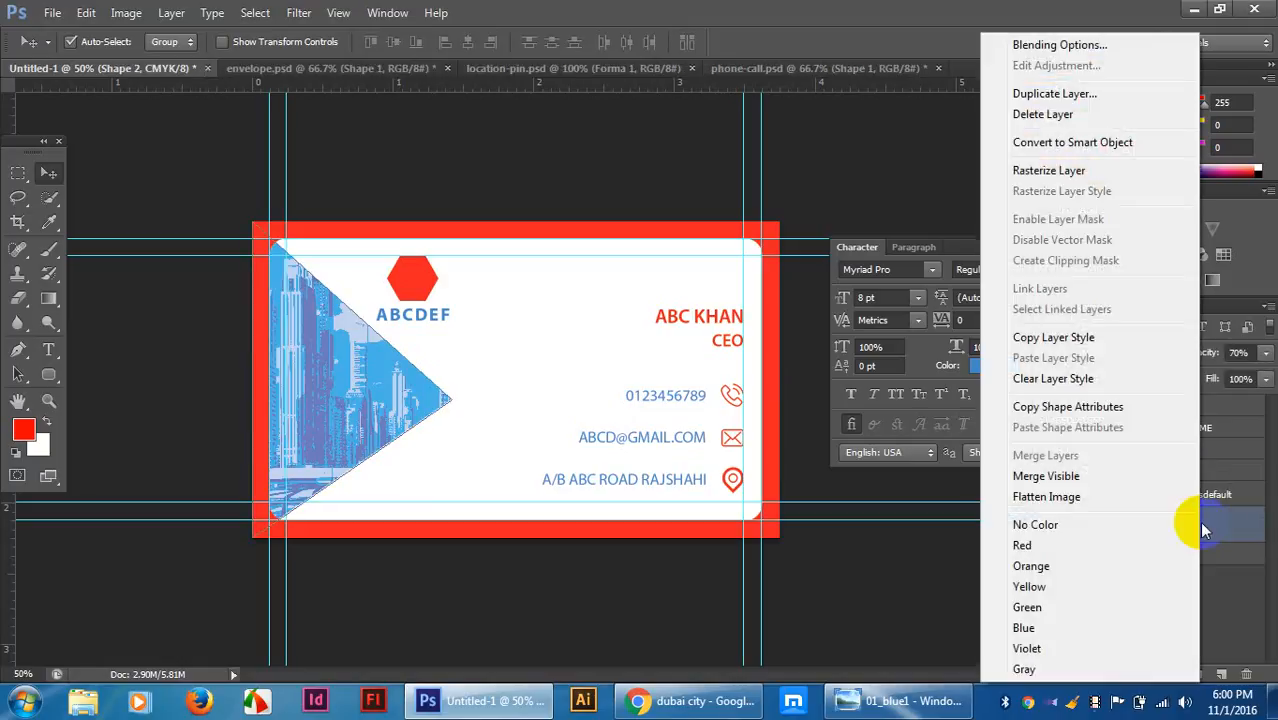
left_click(1058, 148)
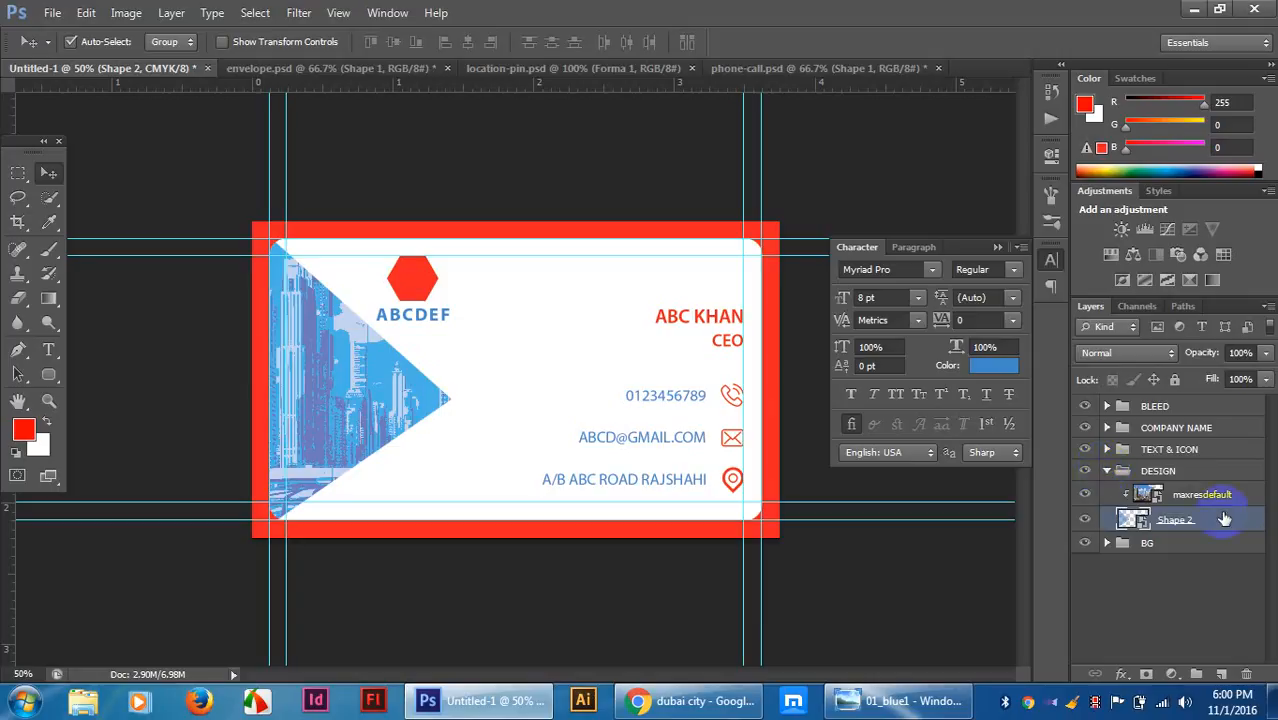
key("ctrl+z")
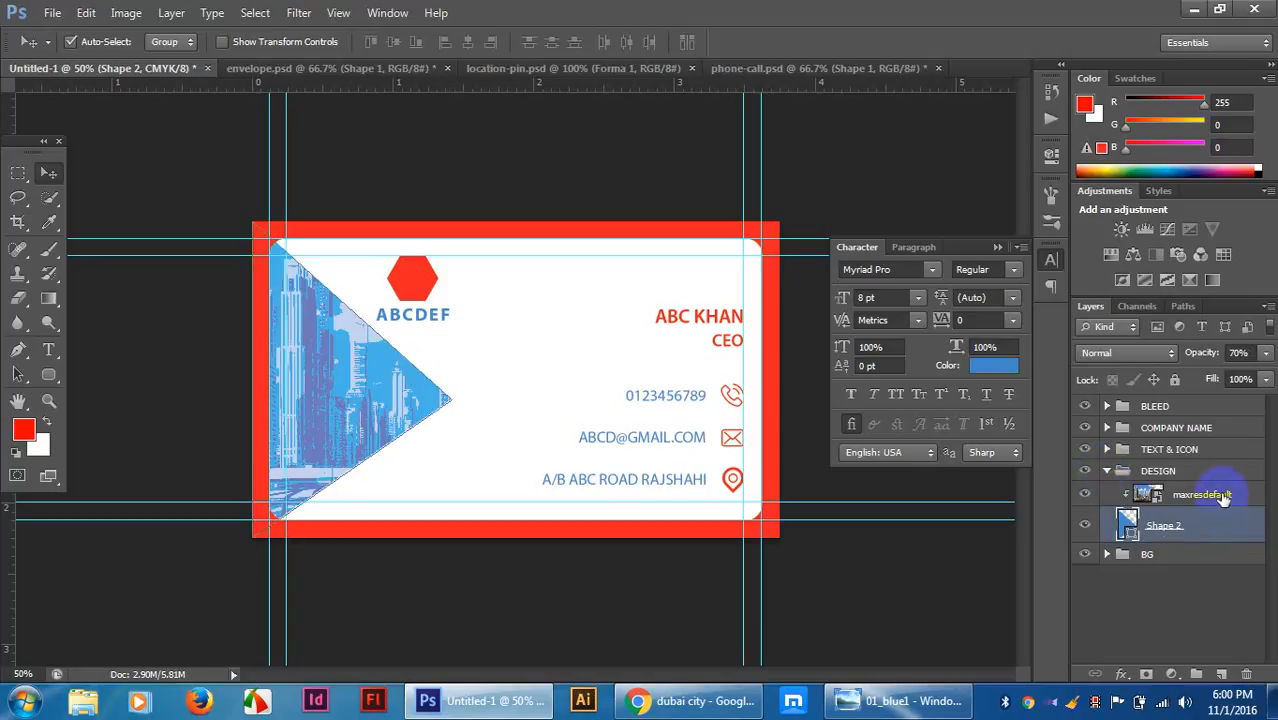
left_click(1233, 497)
right_click(1232, 495)
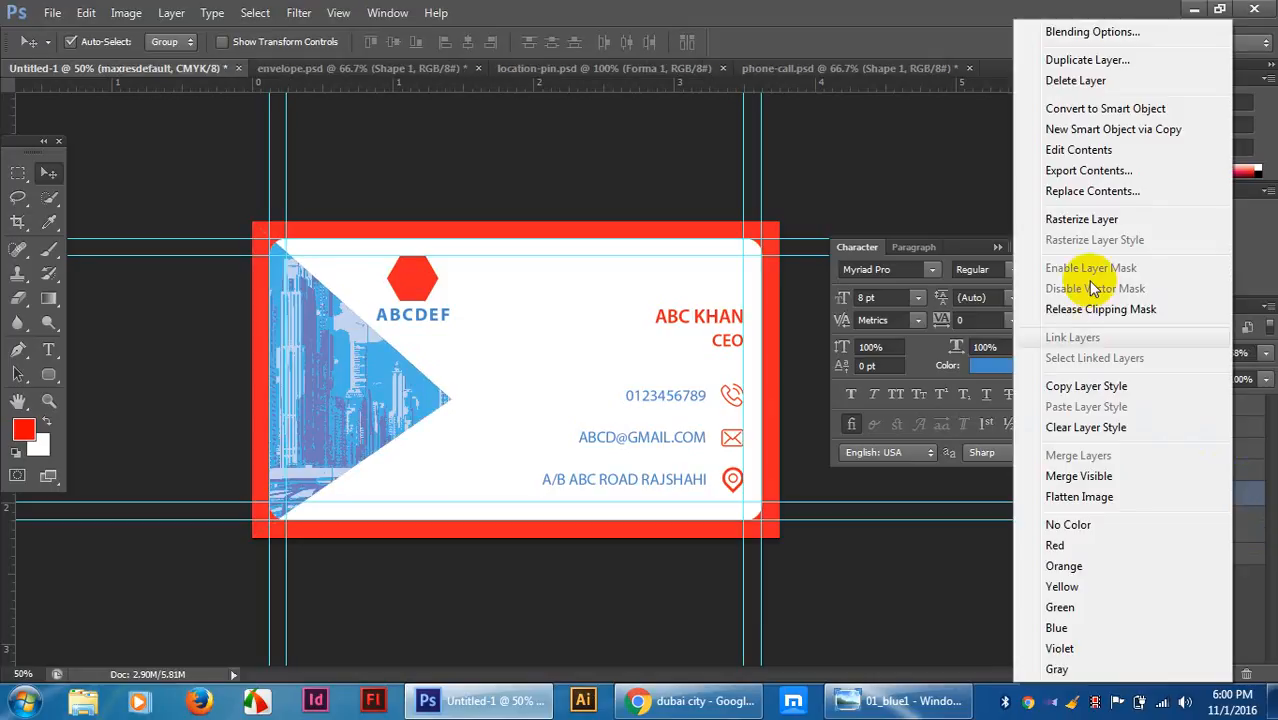
left_click(1080, 110)
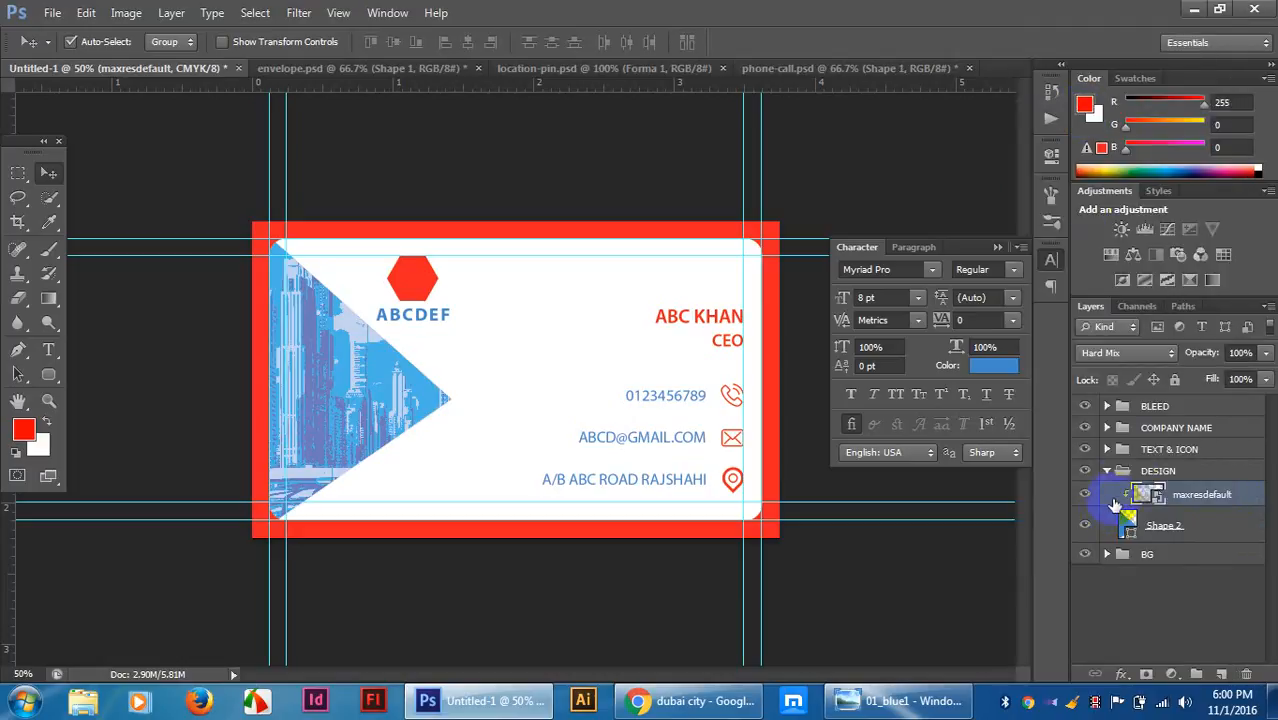
left_click(1107, 472)
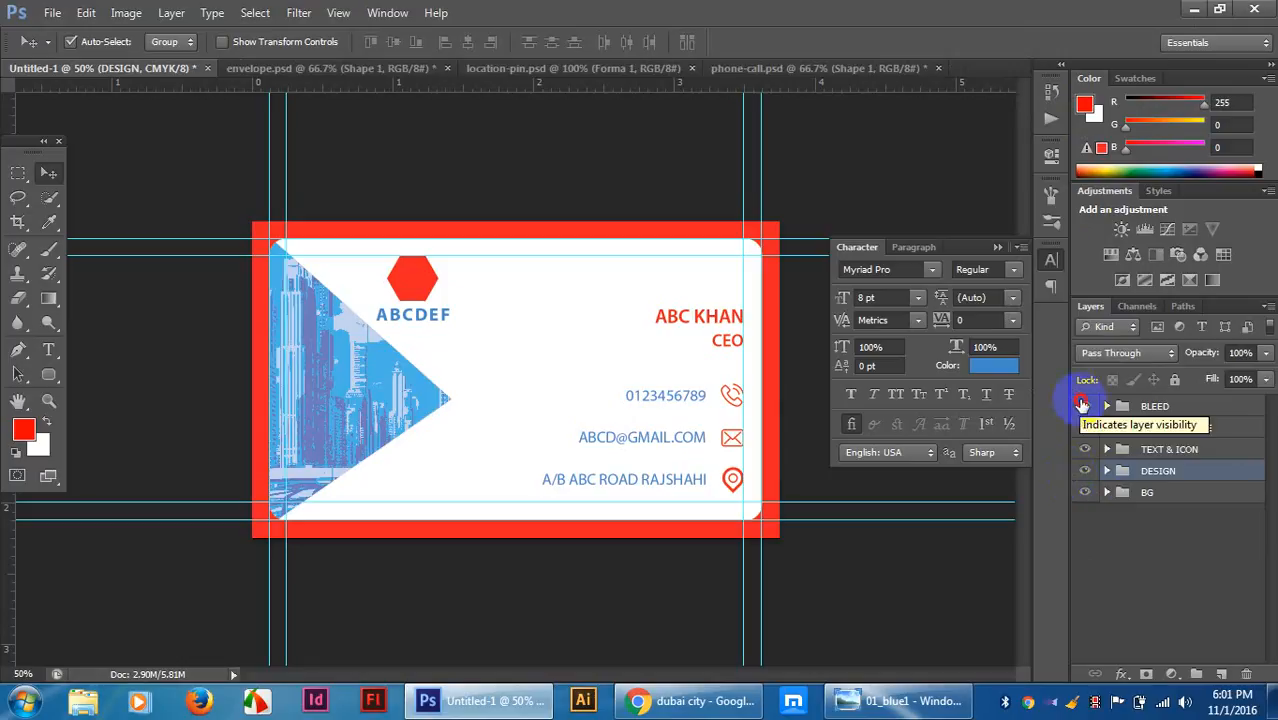
Hide the BLEED border and export the card via Save for Web as JPEG Untitled-1 on the Desktop.
left_click(1082, 405)
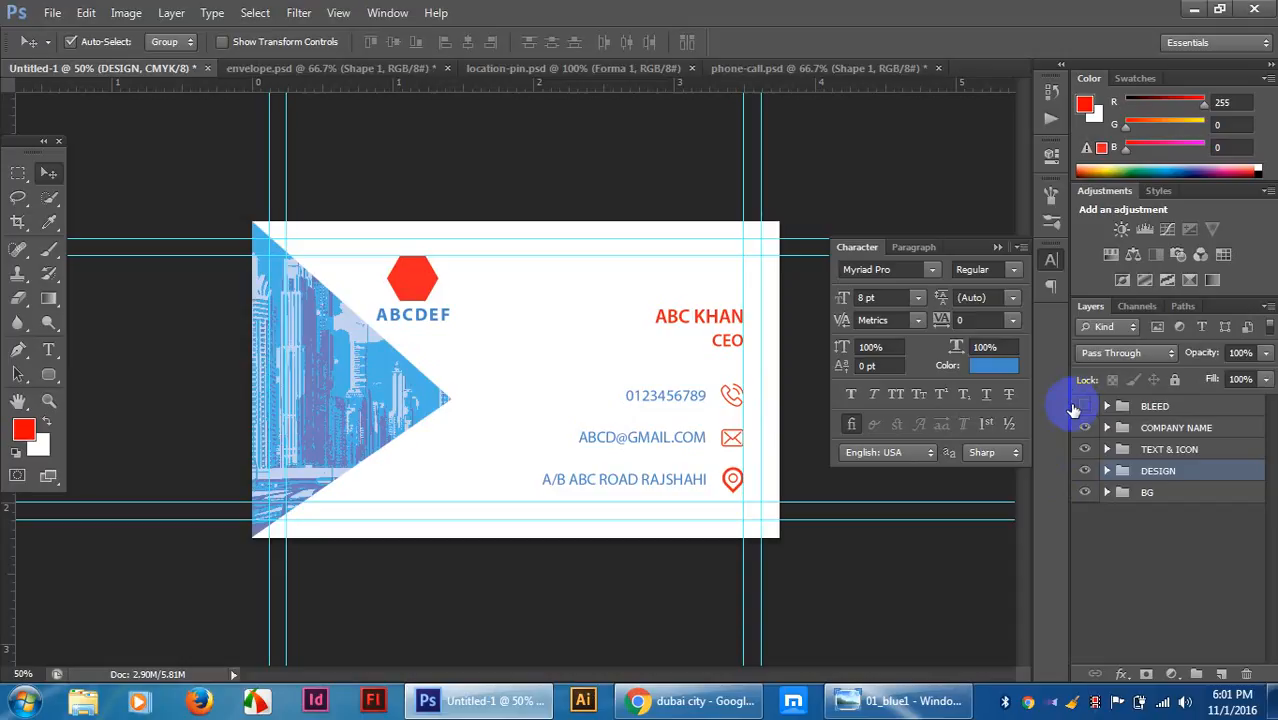
key("ctrl+alt+shift+s")
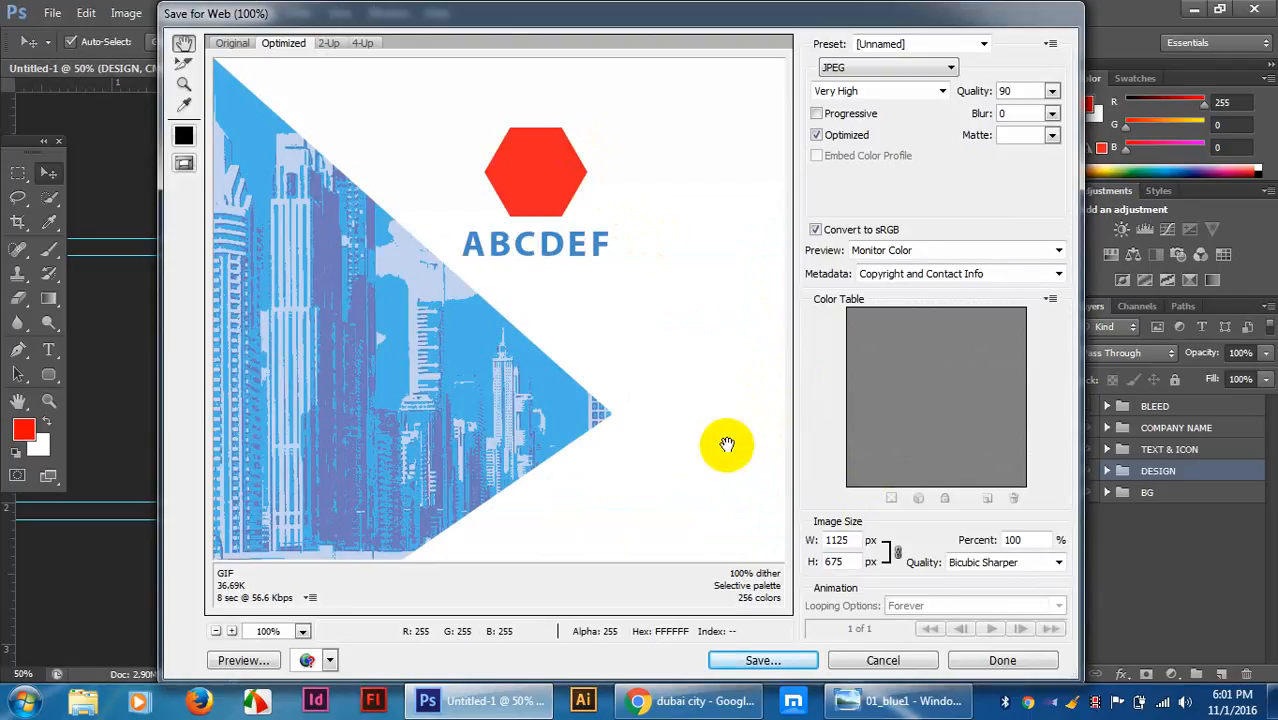
left_click_drag(727, 444, 530, 360)
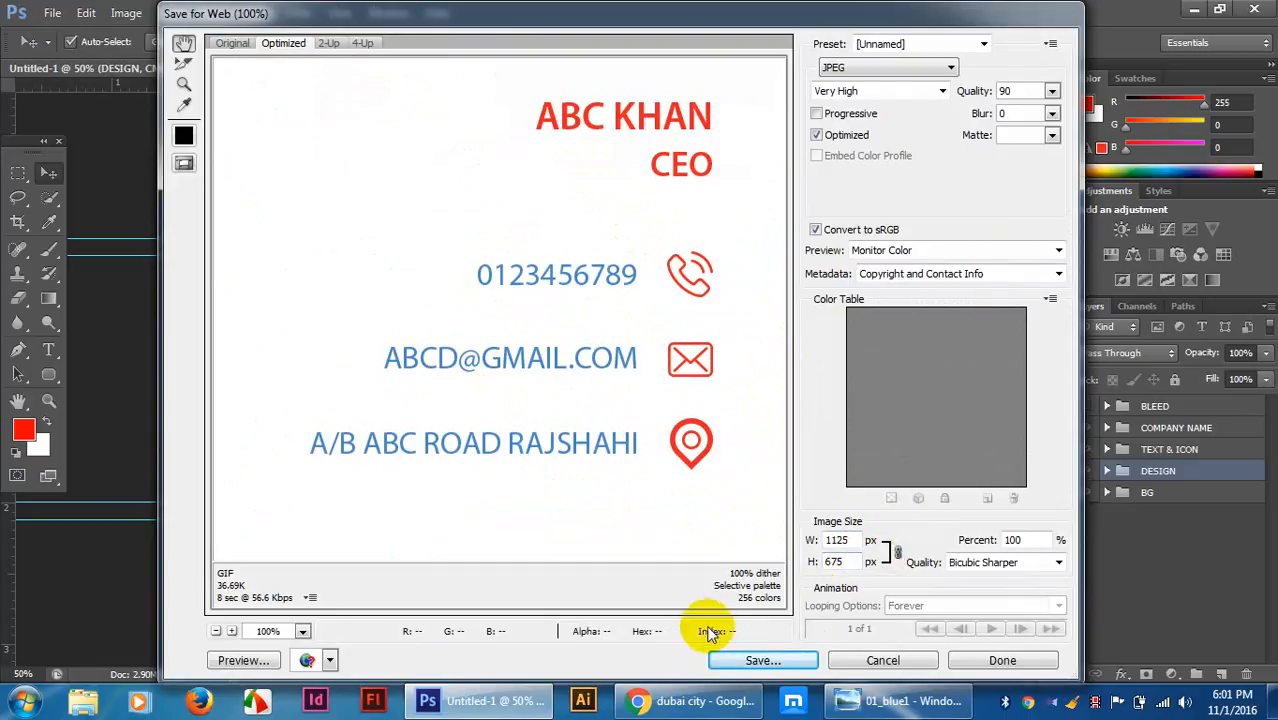
left_click(760, 660)
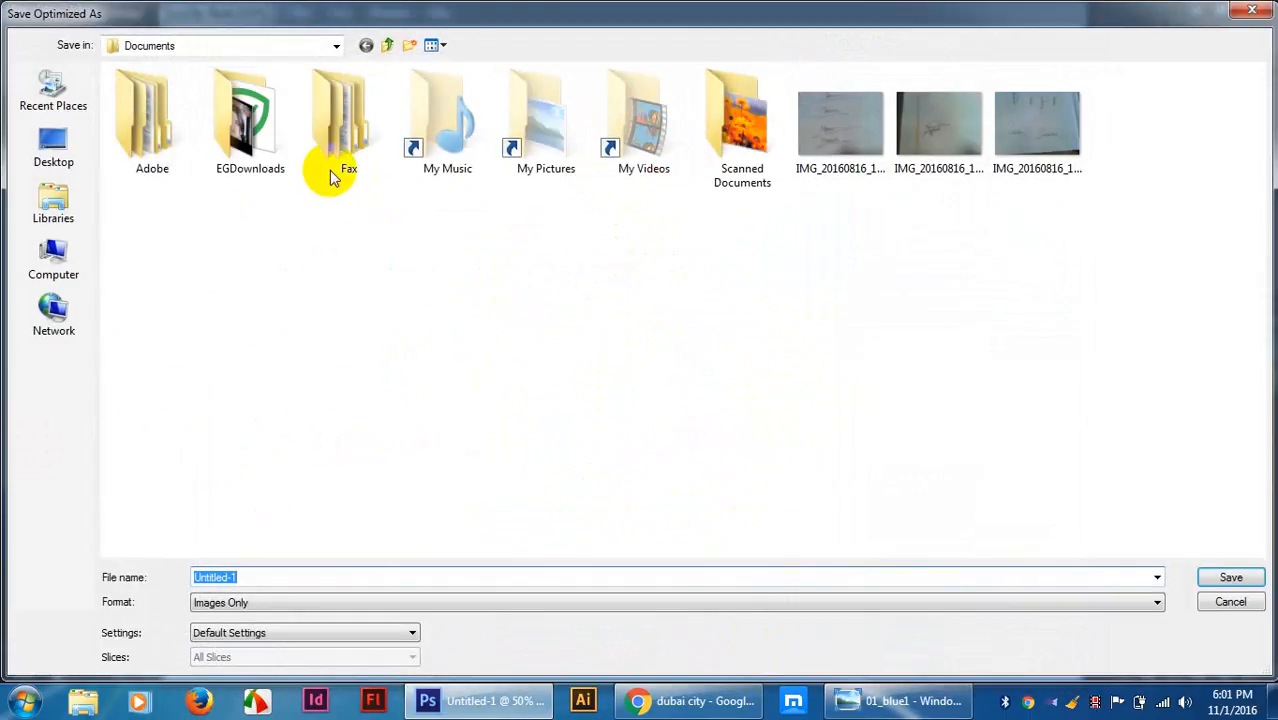
left_click(35, 128)
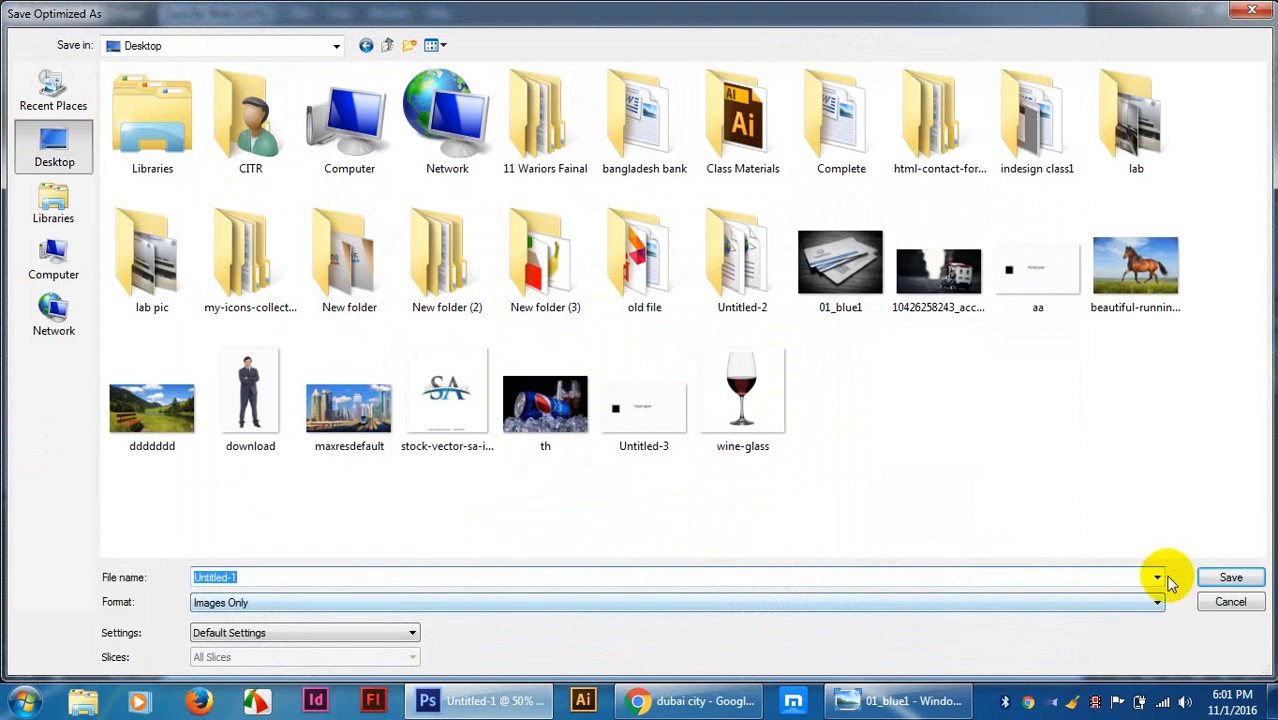
left_click(1226, 578)
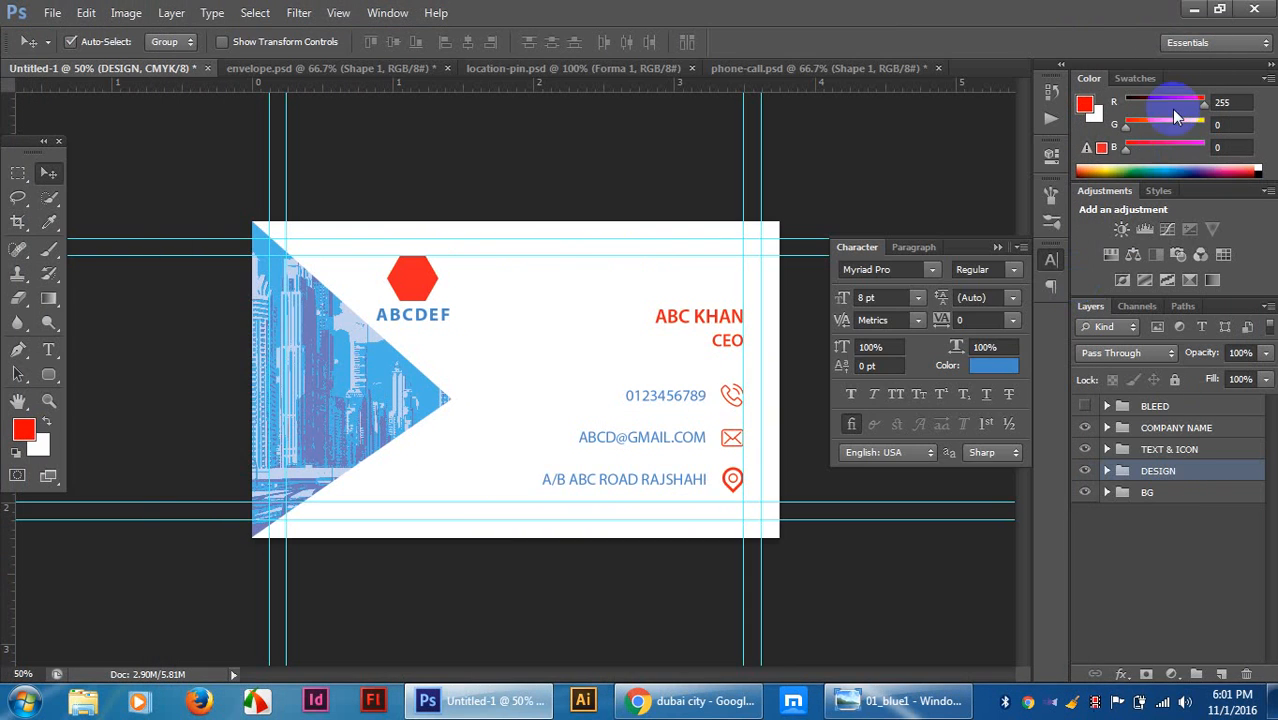
left_click(1194, 9)
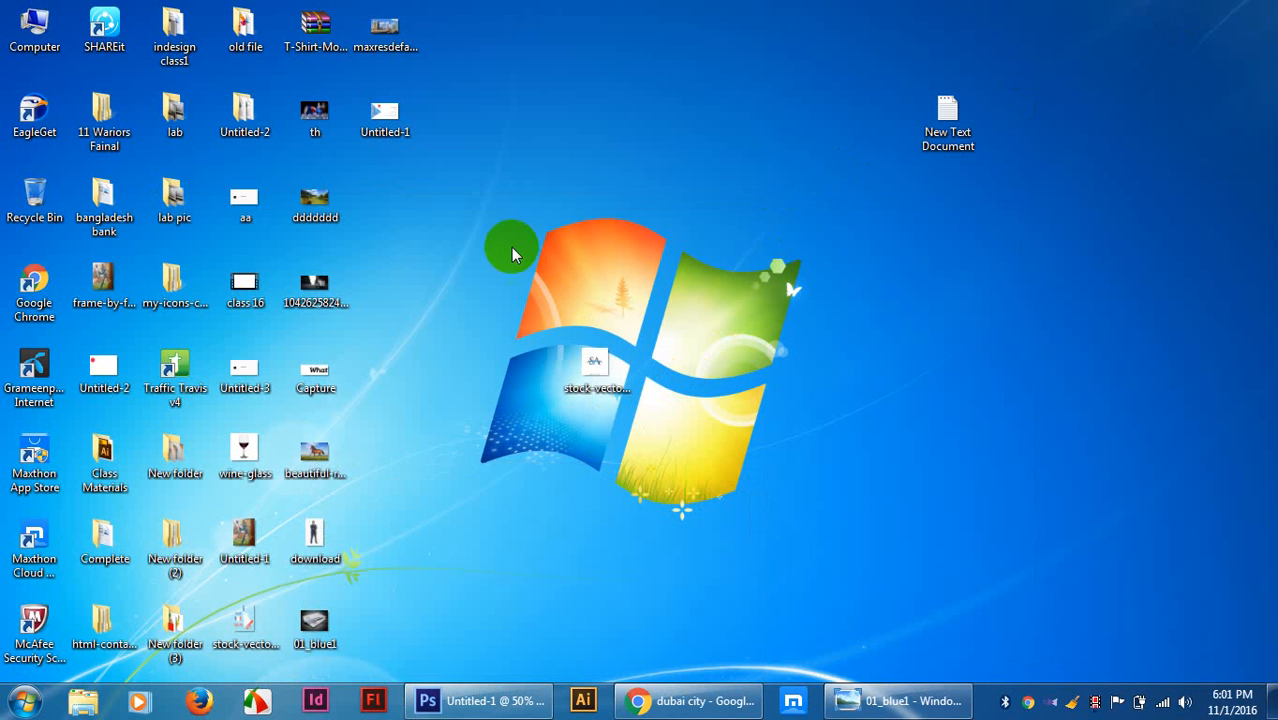
Check Untitled-1's file properties to confirm it is a 1125×675 JPEG.
right_click(383, 114)
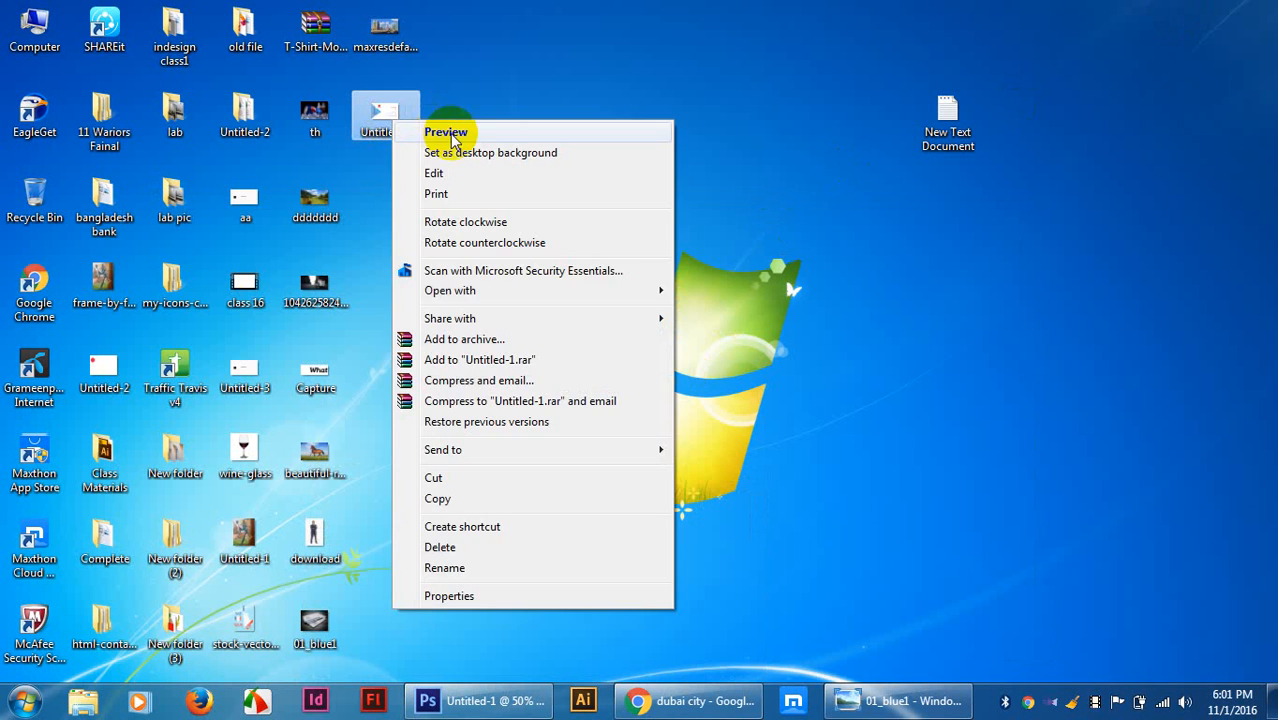
left_click(483, 597)
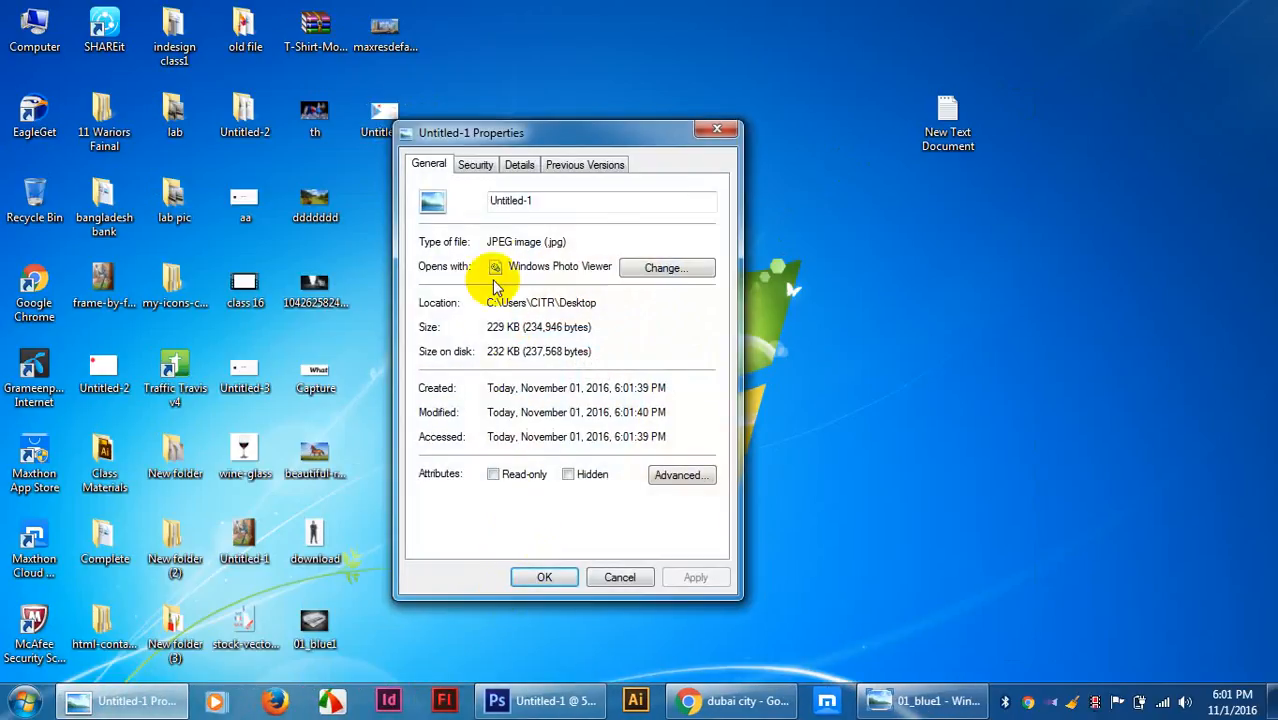
left_click(519, 167)
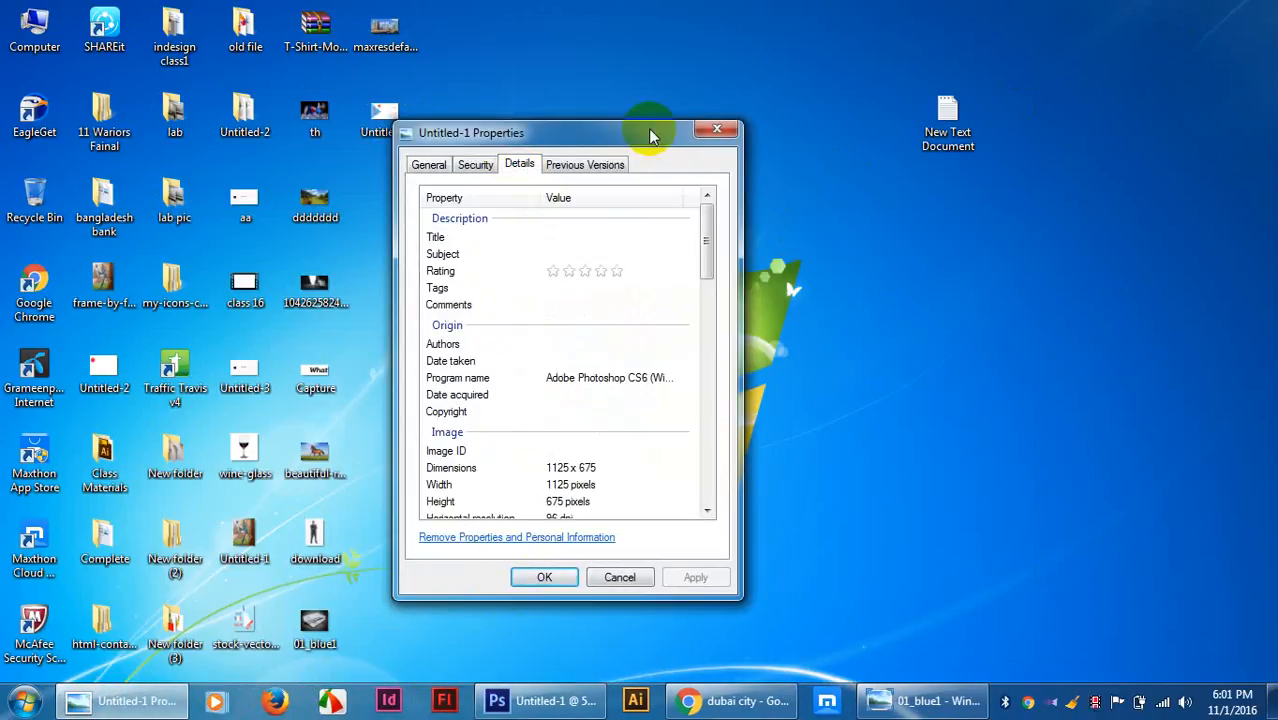
left_click(716, 129)
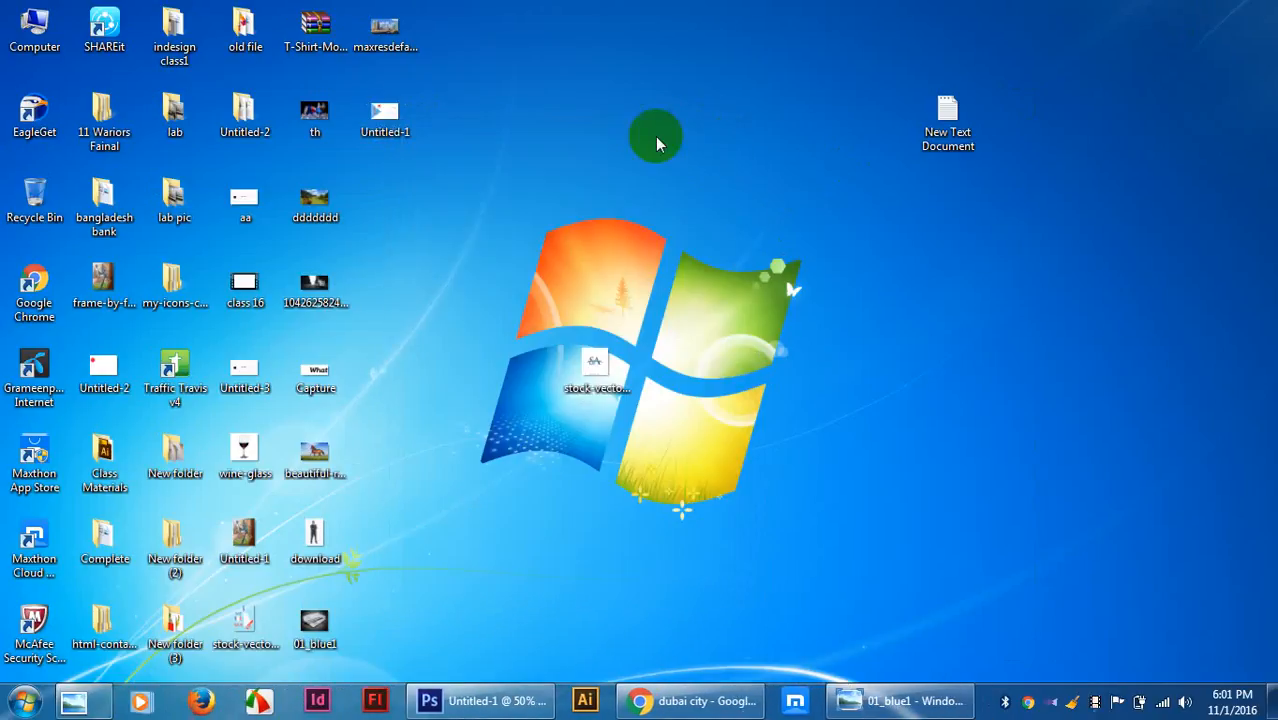
Open Transparent style - H.psd from C:\mock up\Business Card in Photoshop.
double_click(50, 35)
double_click(307, 147)
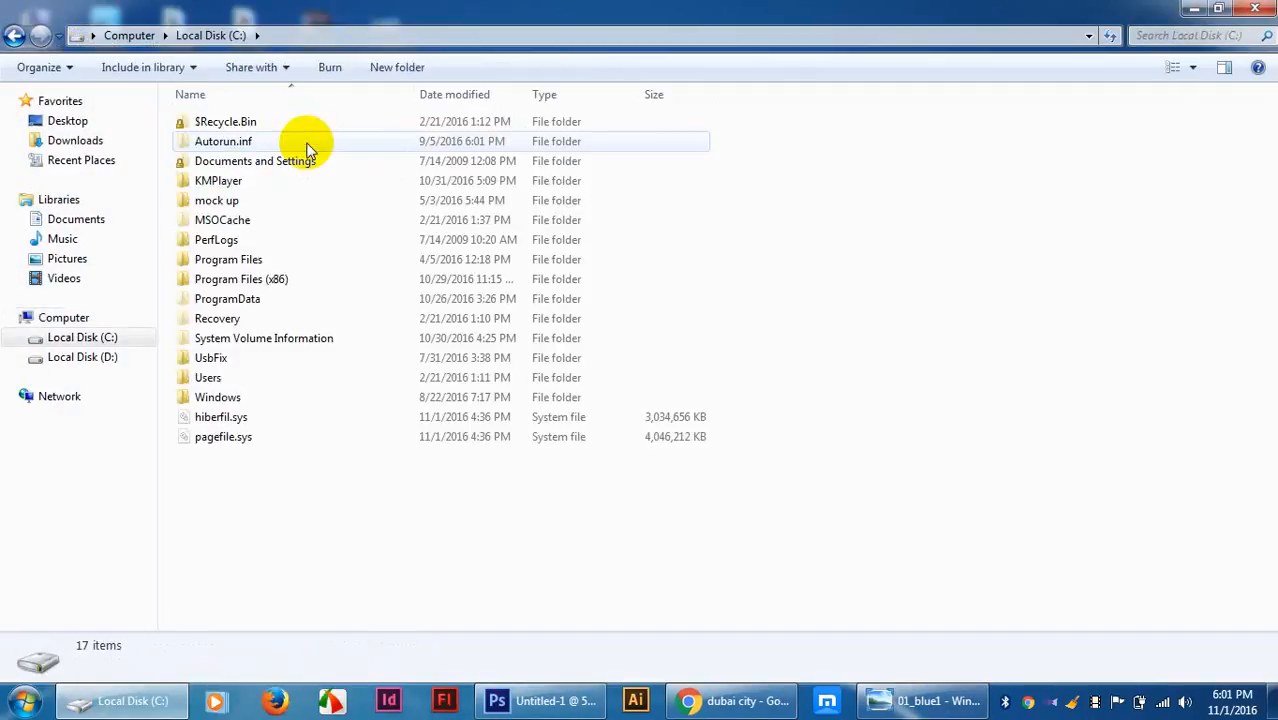
double_click(300, 203)
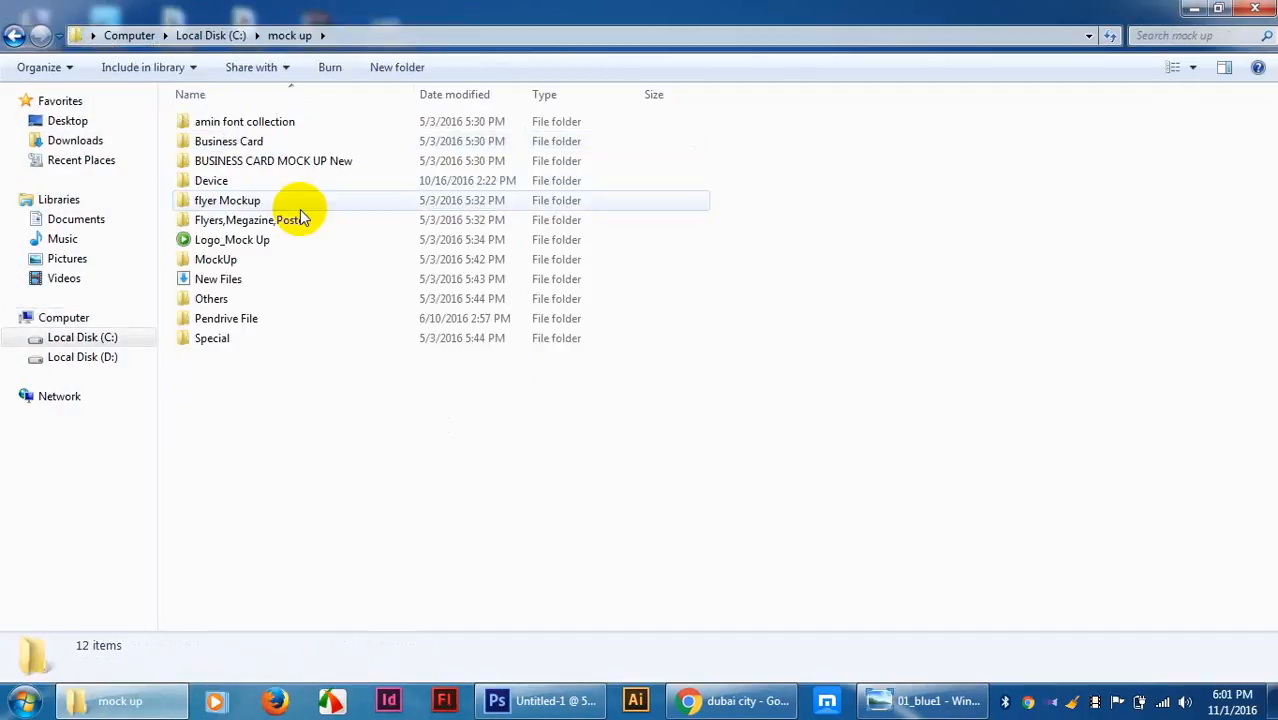
double_click(301, 141)
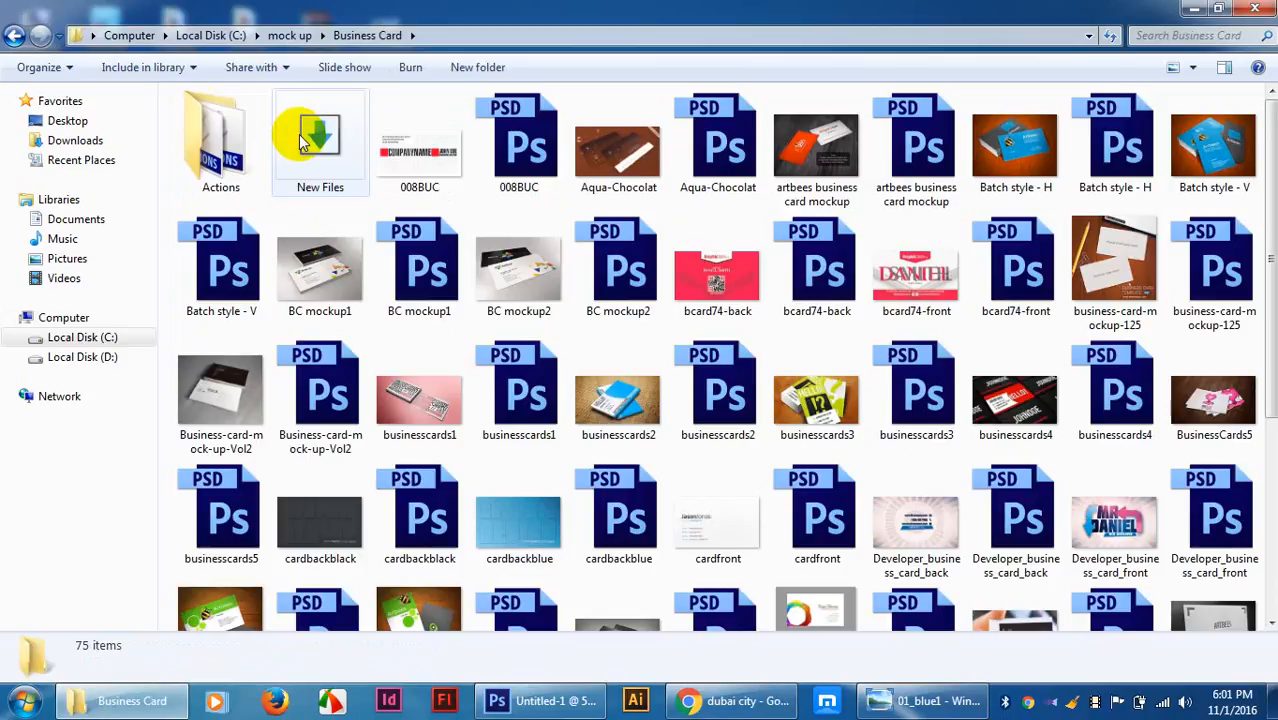
scroll(303, 141, "down", 3)
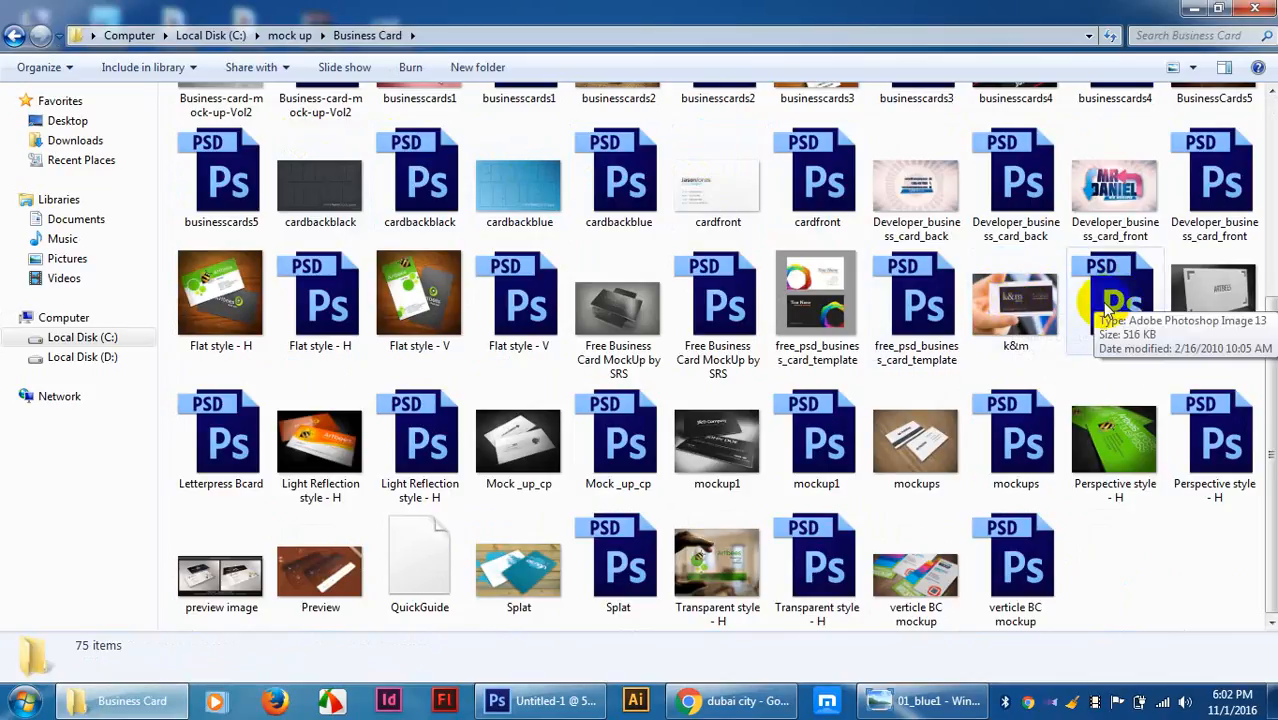
left_click(833, 588)
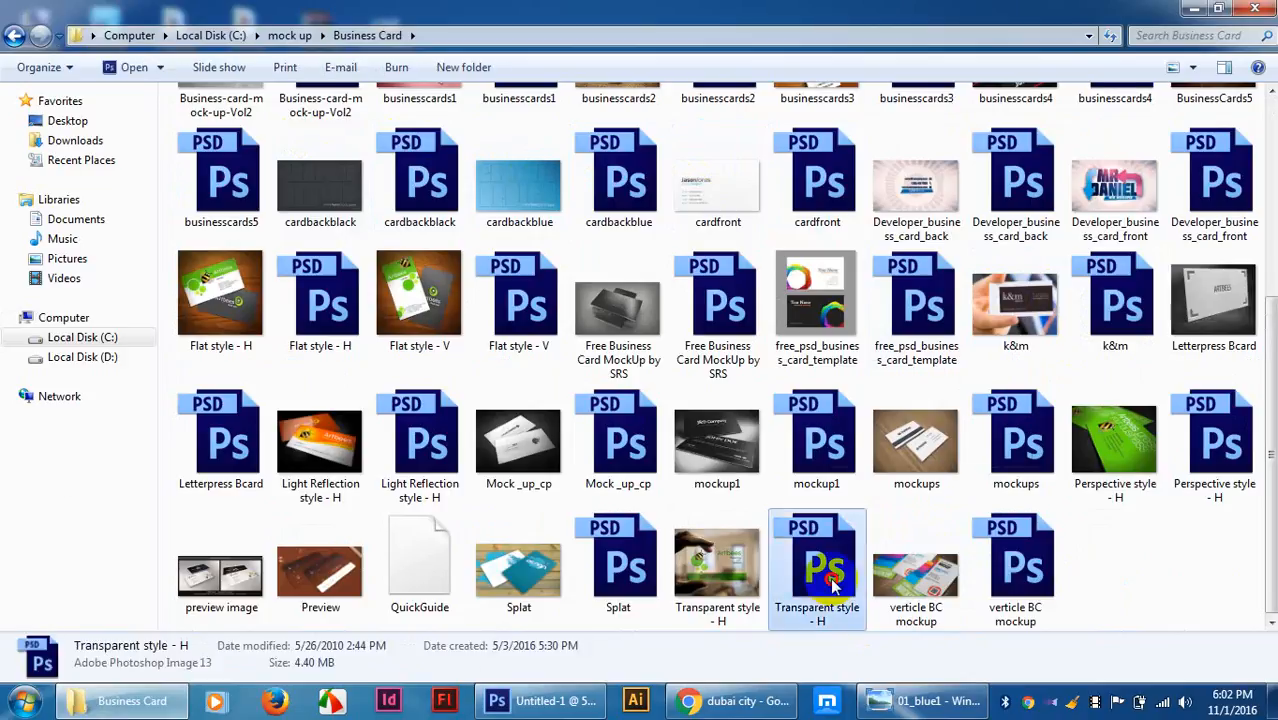
double_click(833, 588)
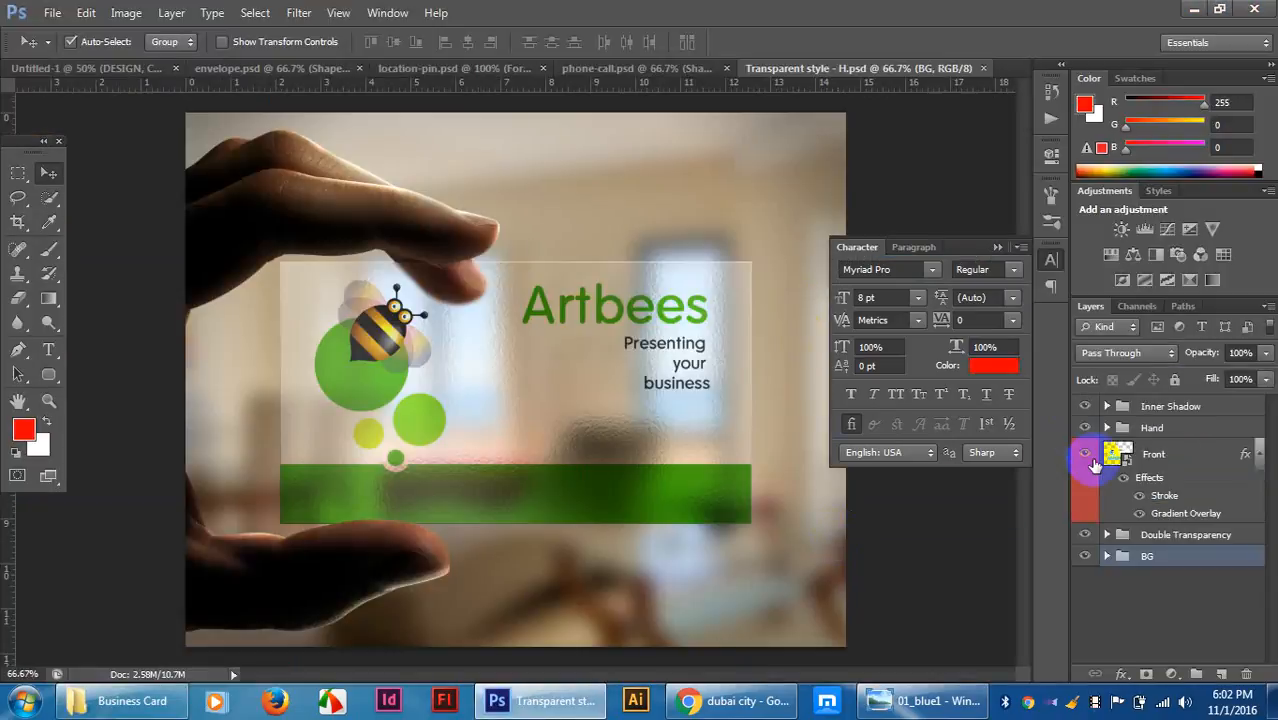
Open the Front card smart object for editing and grab the exported Untitled-1 image from the desktop.
double_click(1127, 466)
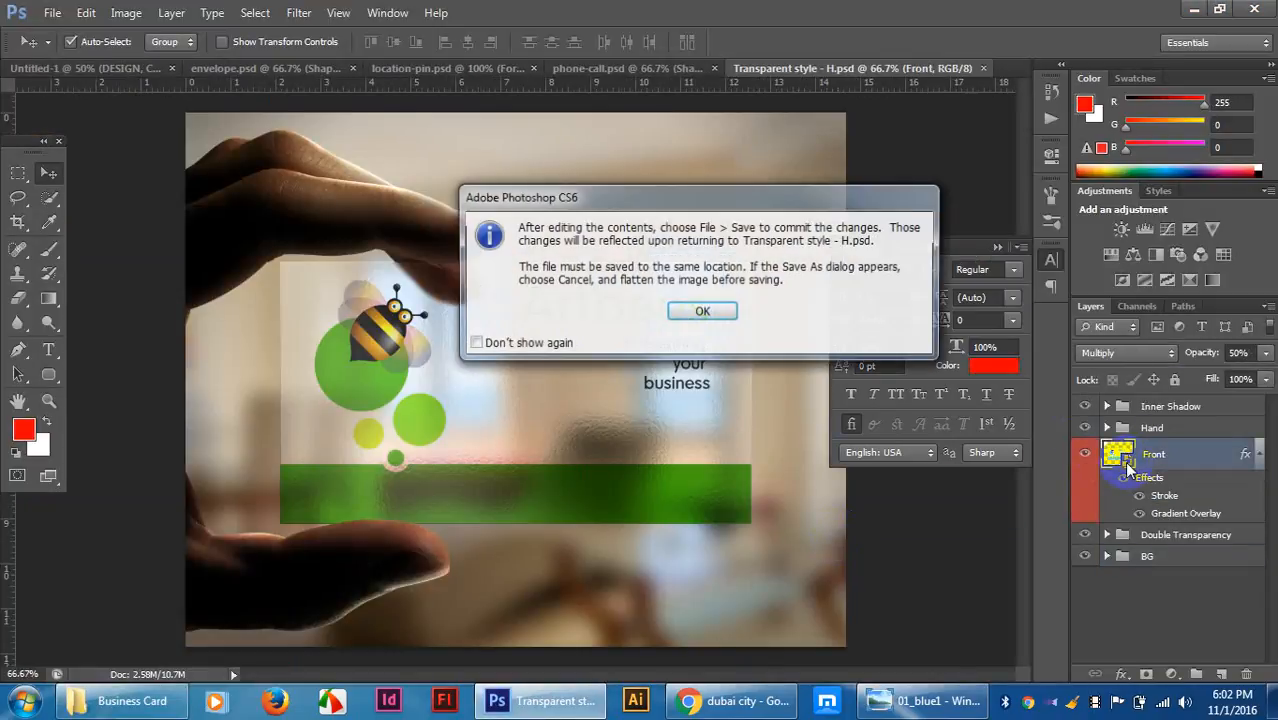
left_click(702, 311)
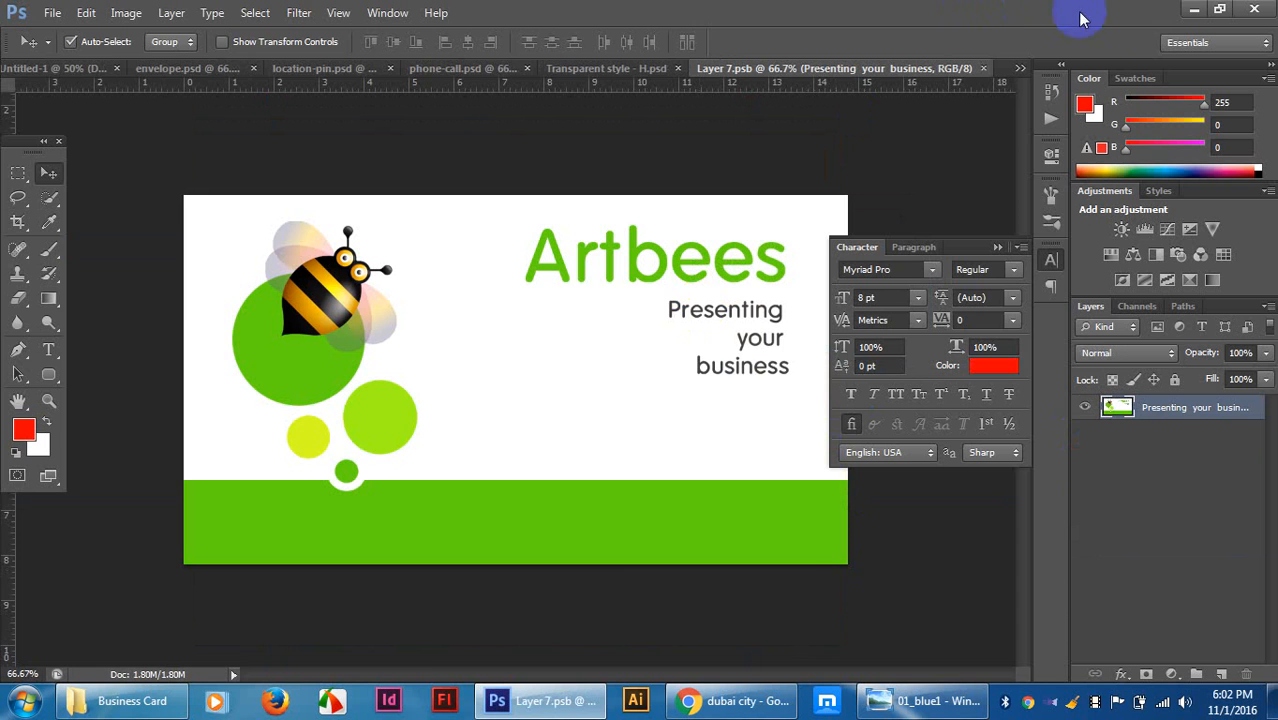
left_click(1194, 9)
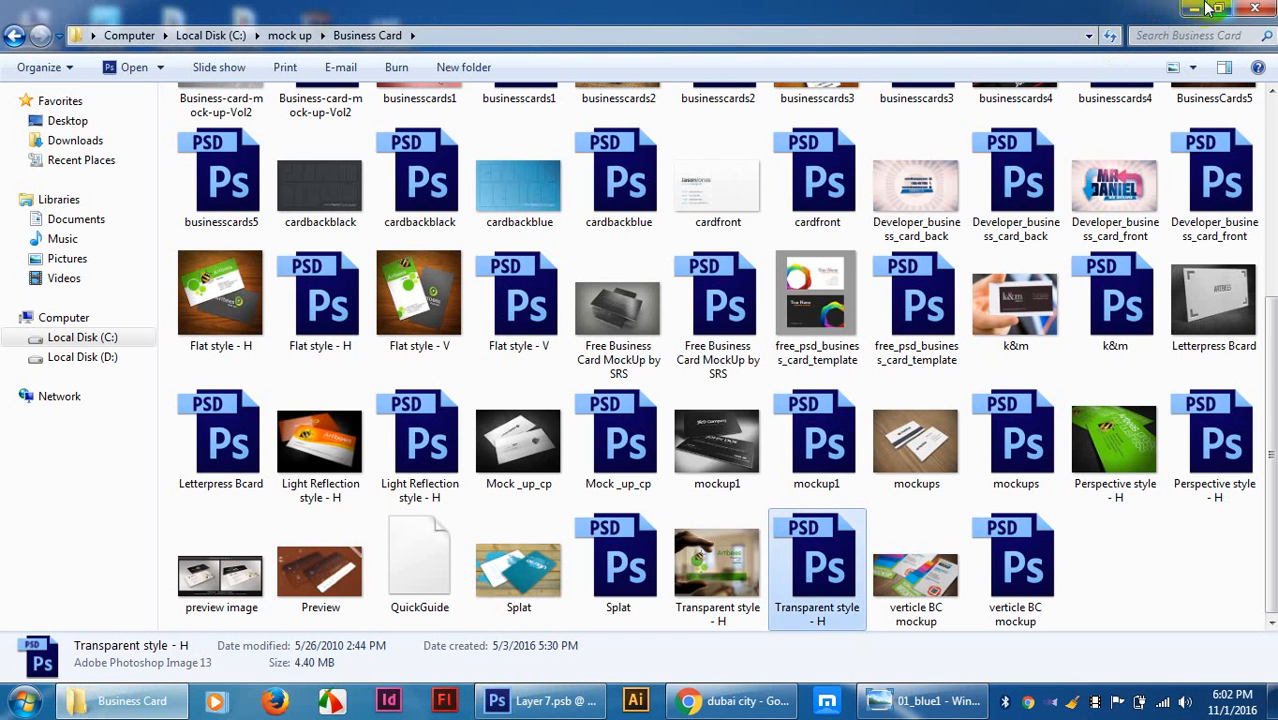
left_click(1204, 9)
left_click(387, 120)
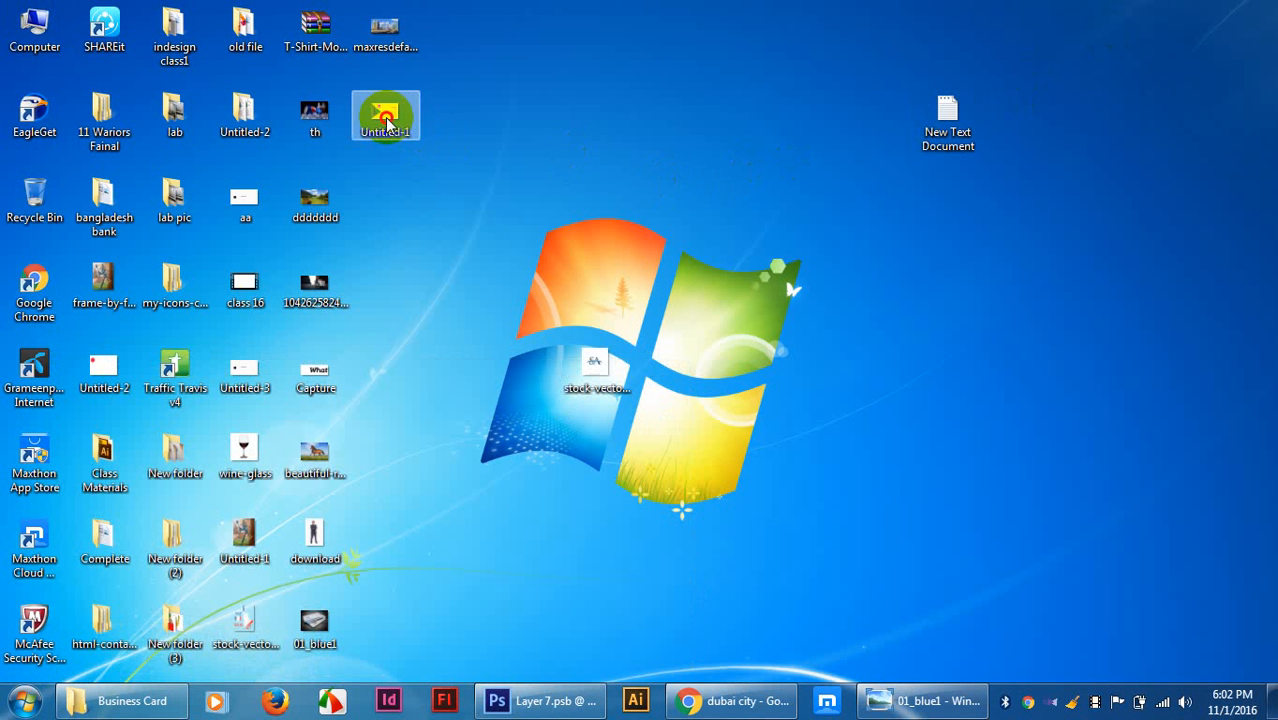
Place Untitled-1.jpg over the Artbees sample, scale it to fill the card, and save the smart object.
left_click(545, 703)
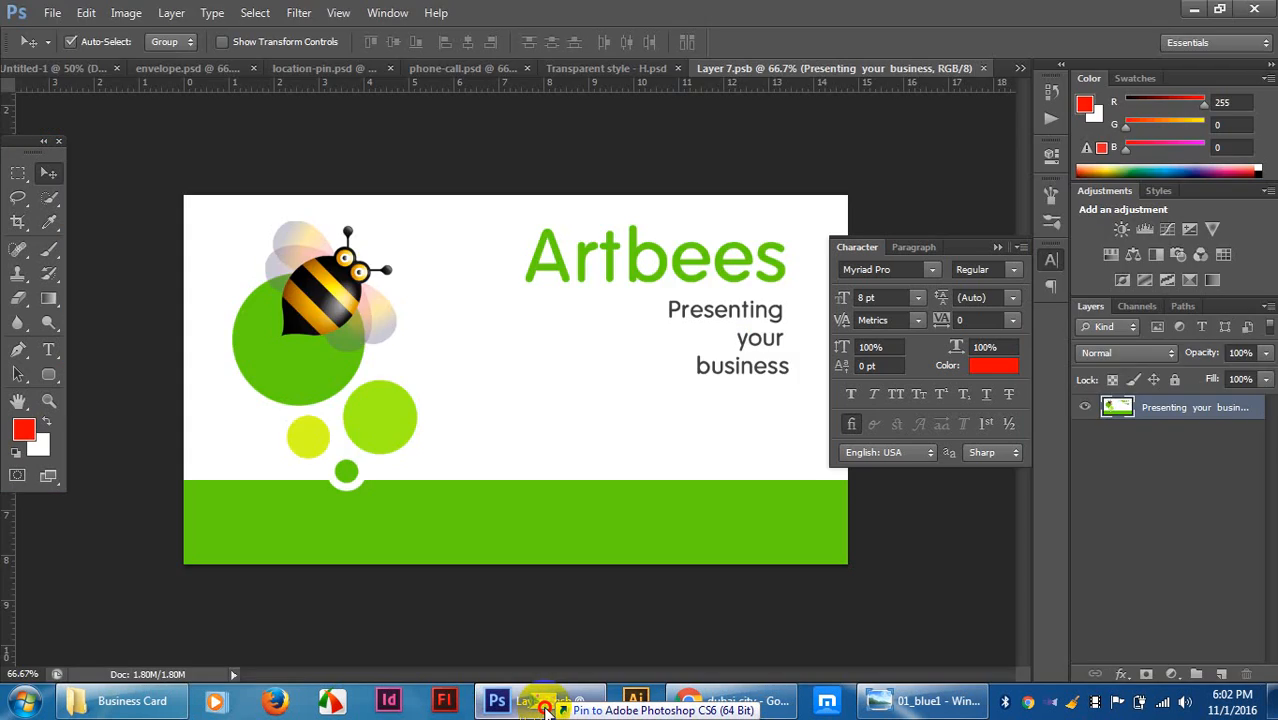
left_click_drag(545, 708, 505, 378)
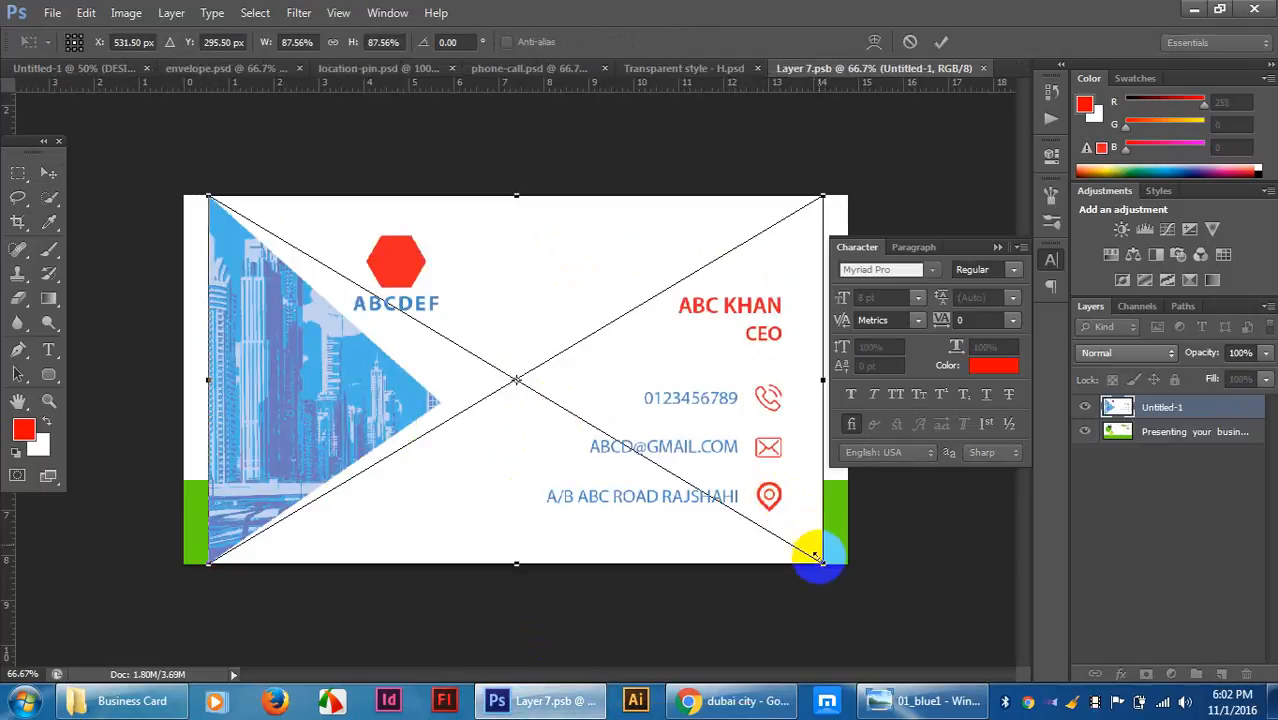
left_click_drag(818, 559, 849, 576)
key("Return")
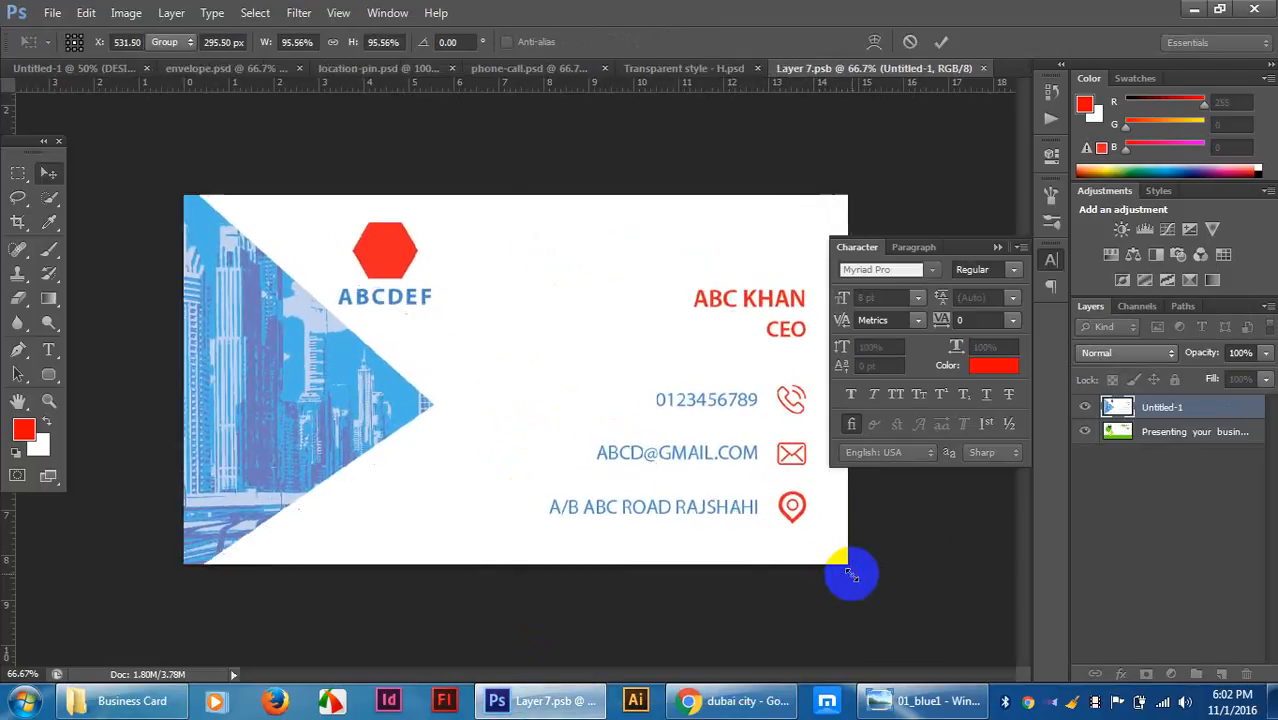
key("ctrl+s")
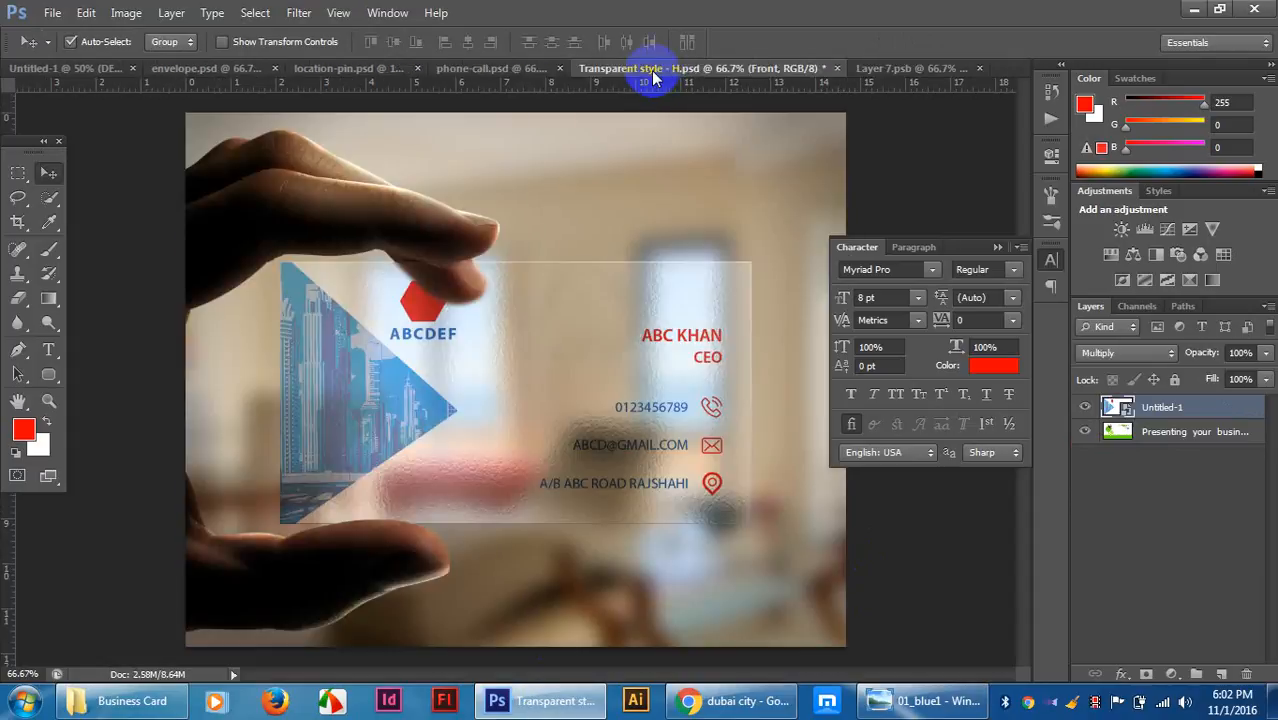
left_click(648, 69)
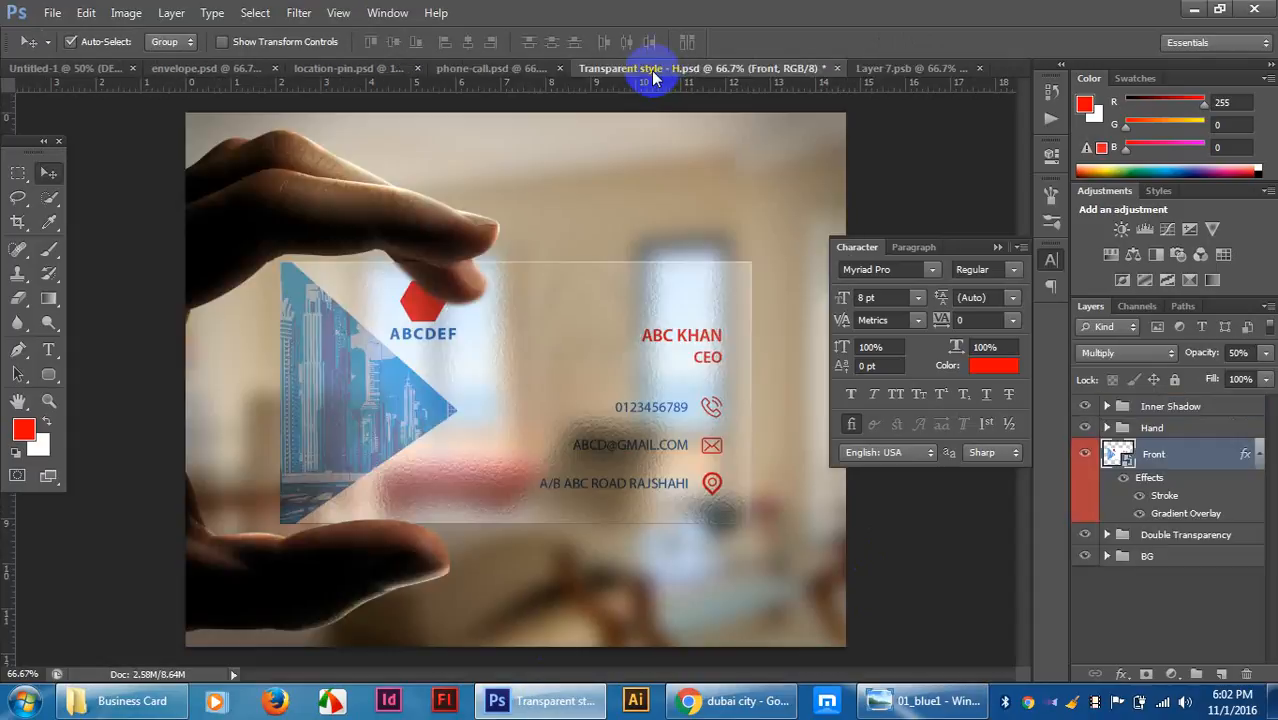
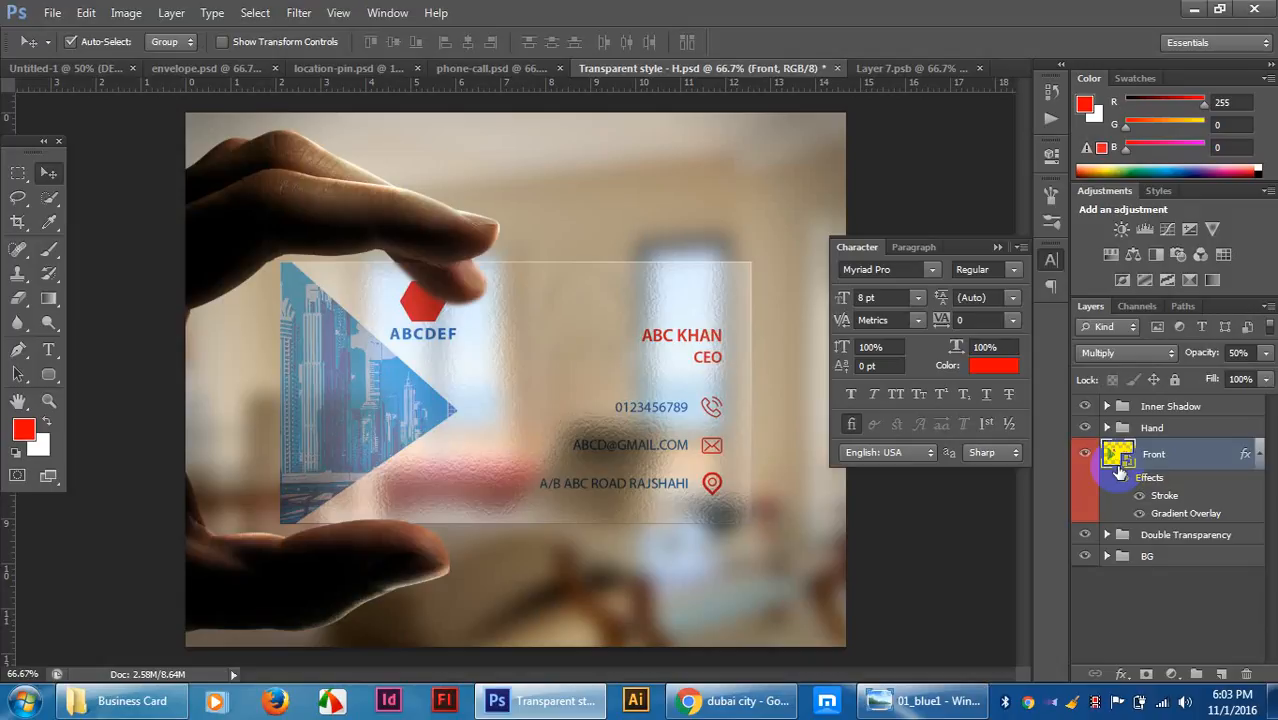
Bring Chrome forward and Google 'free business card mockup' from a new tab.
left_click(770, 701)
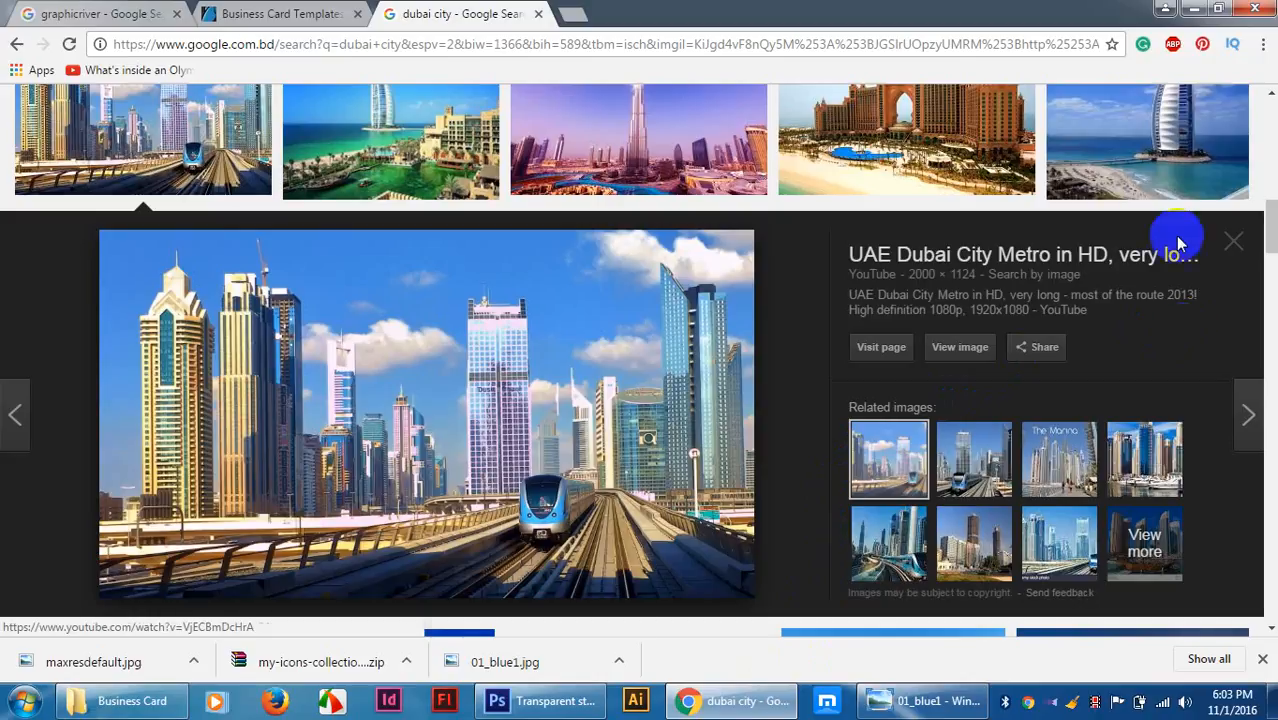
left_click(572, 18)
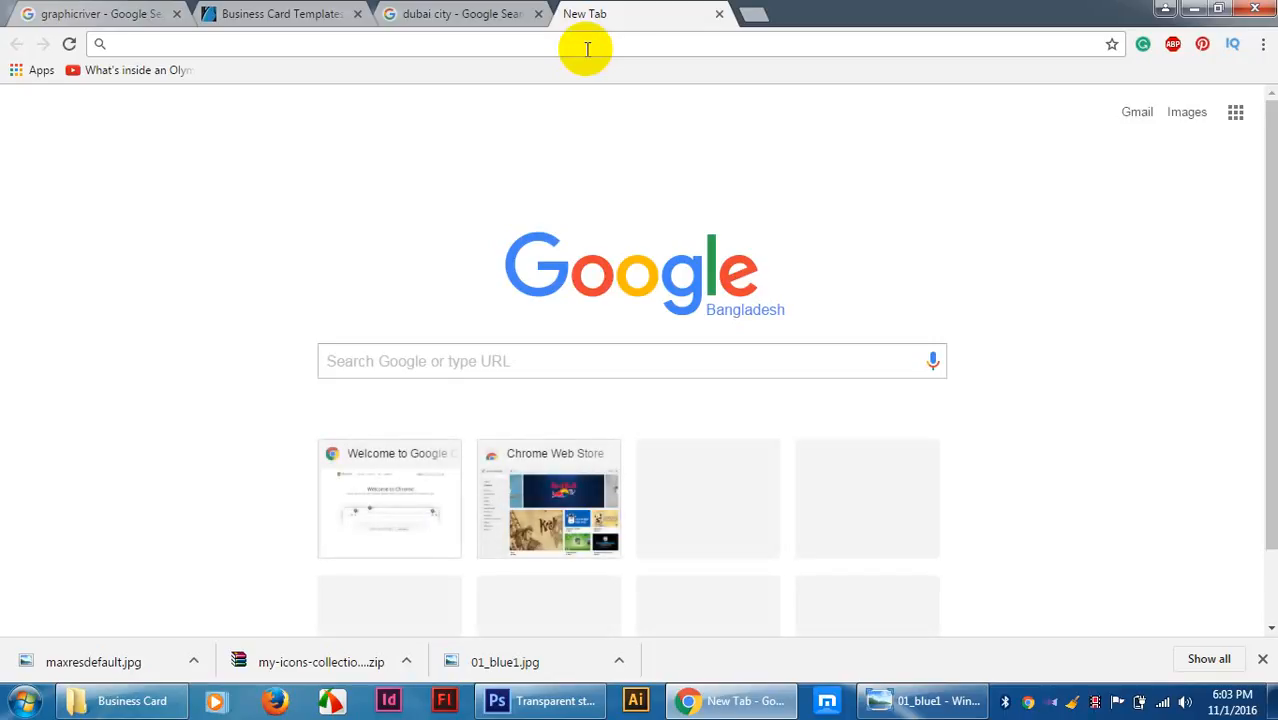
type("FREE")
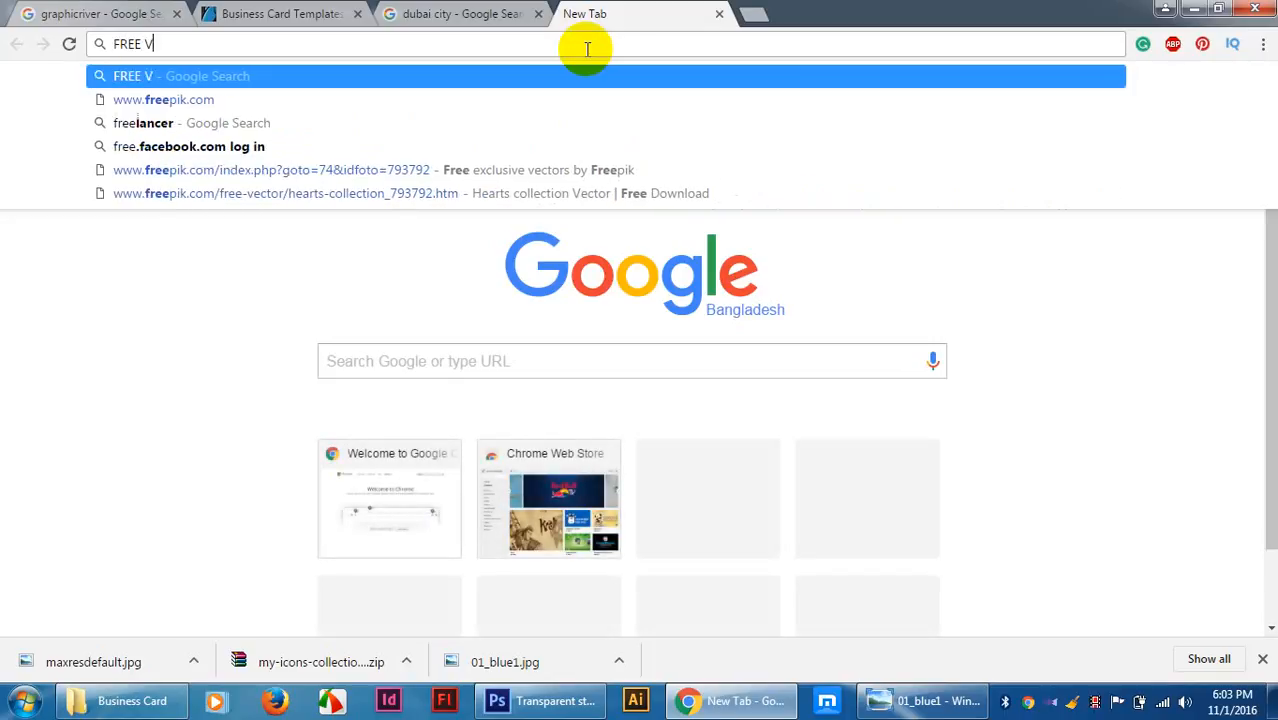
type(" V")
key("BackSpace")
type("B")
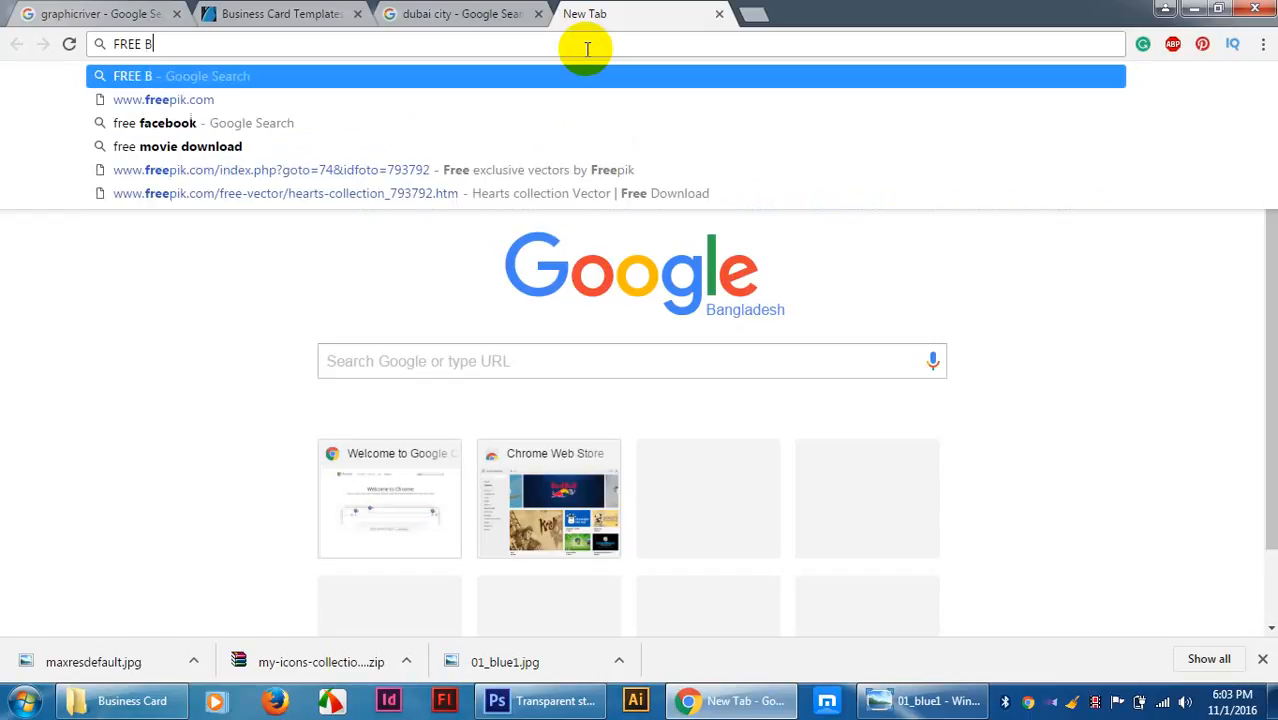
type("USINESSCA")
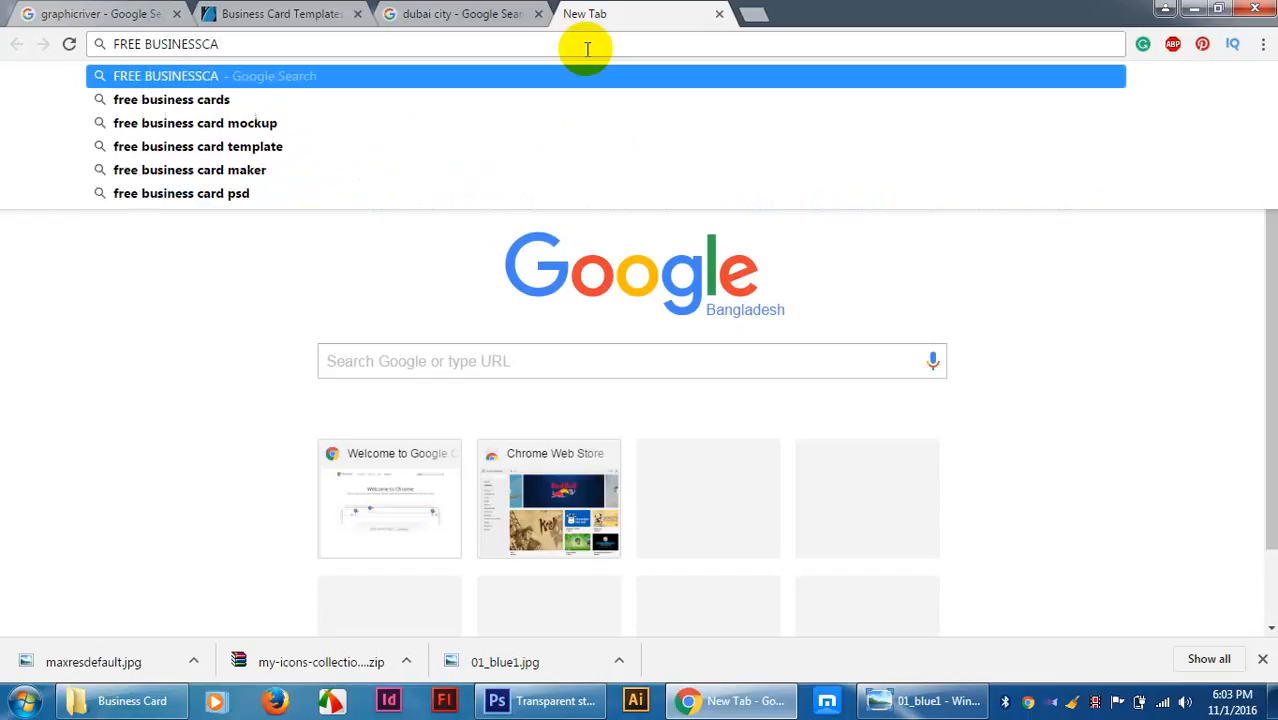
left_click(288, 123)
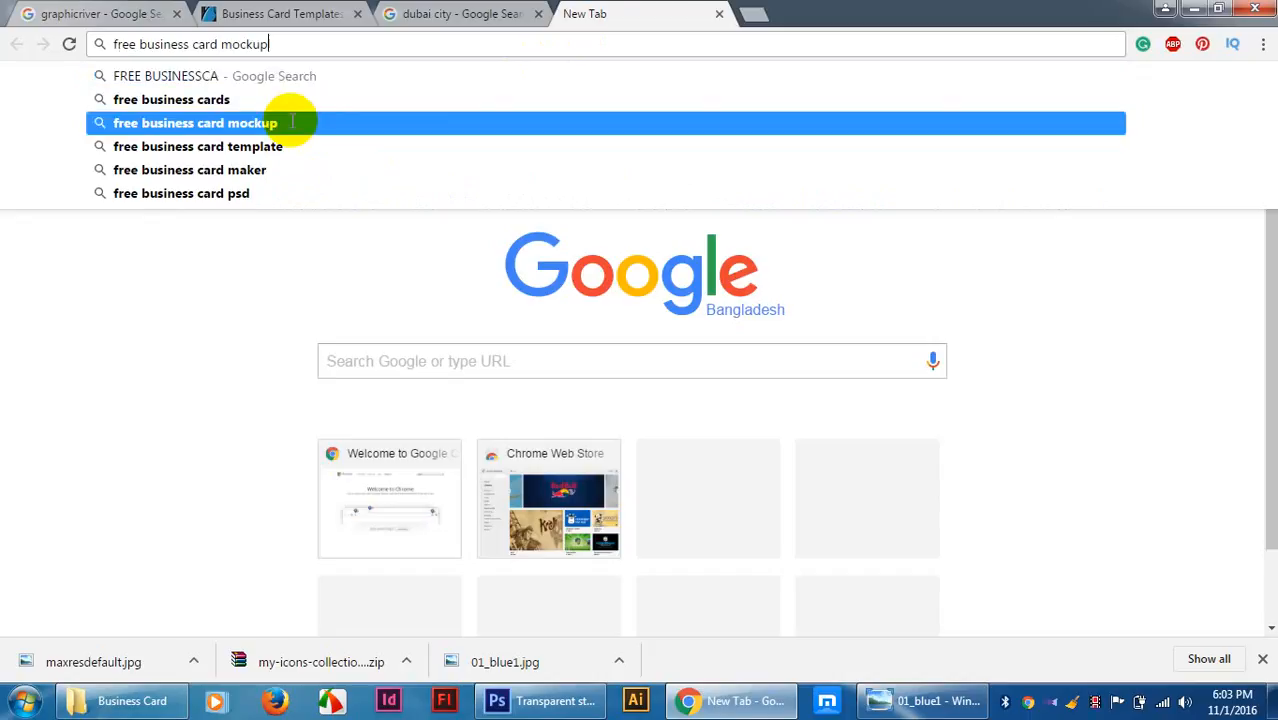
scroll(291, 121, "down", 1)
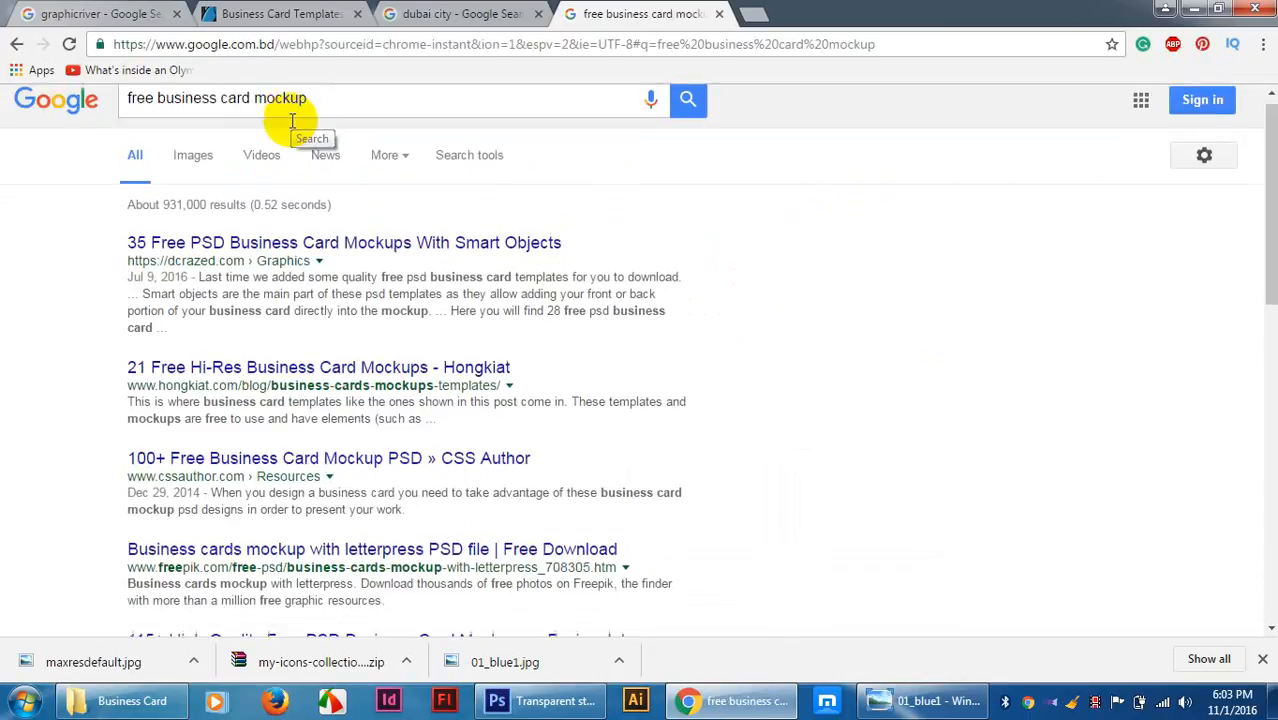
Open the CSS Author, Fusionplate and TechClient search results in new tabs.
scroll(291, 121, "down", 2)
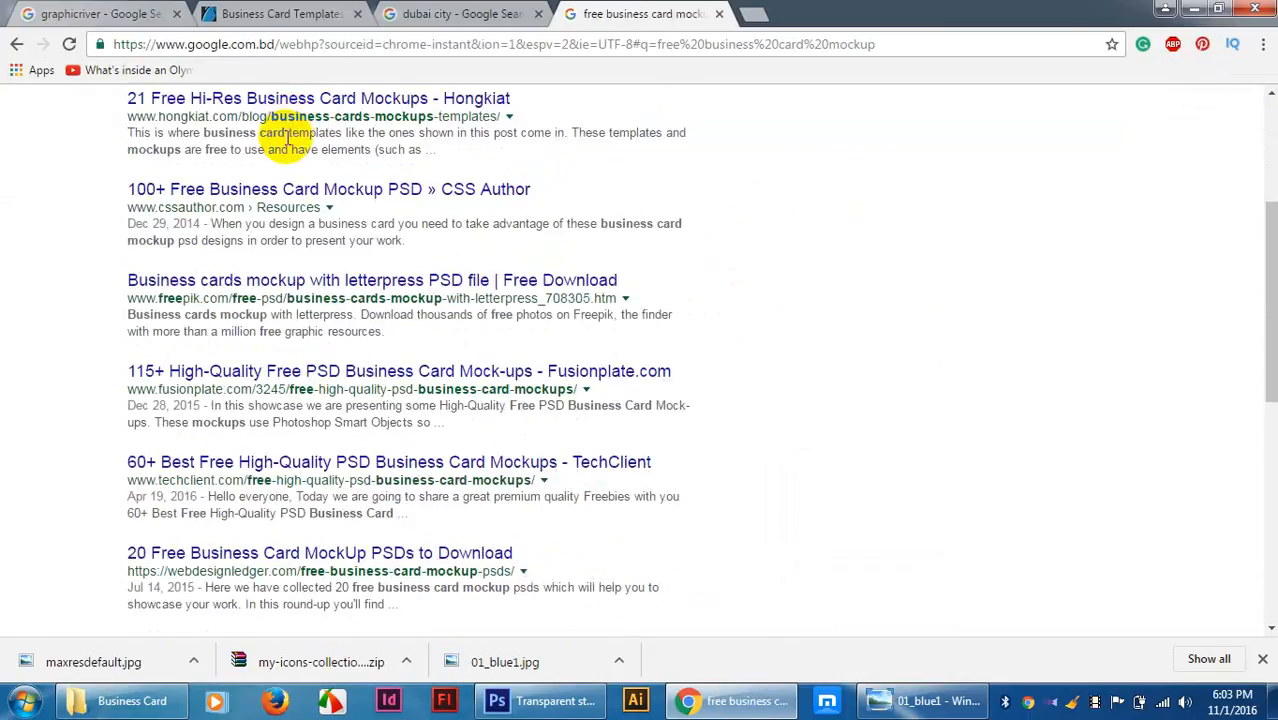
right_click(326, 197)
left_click(370, 212)
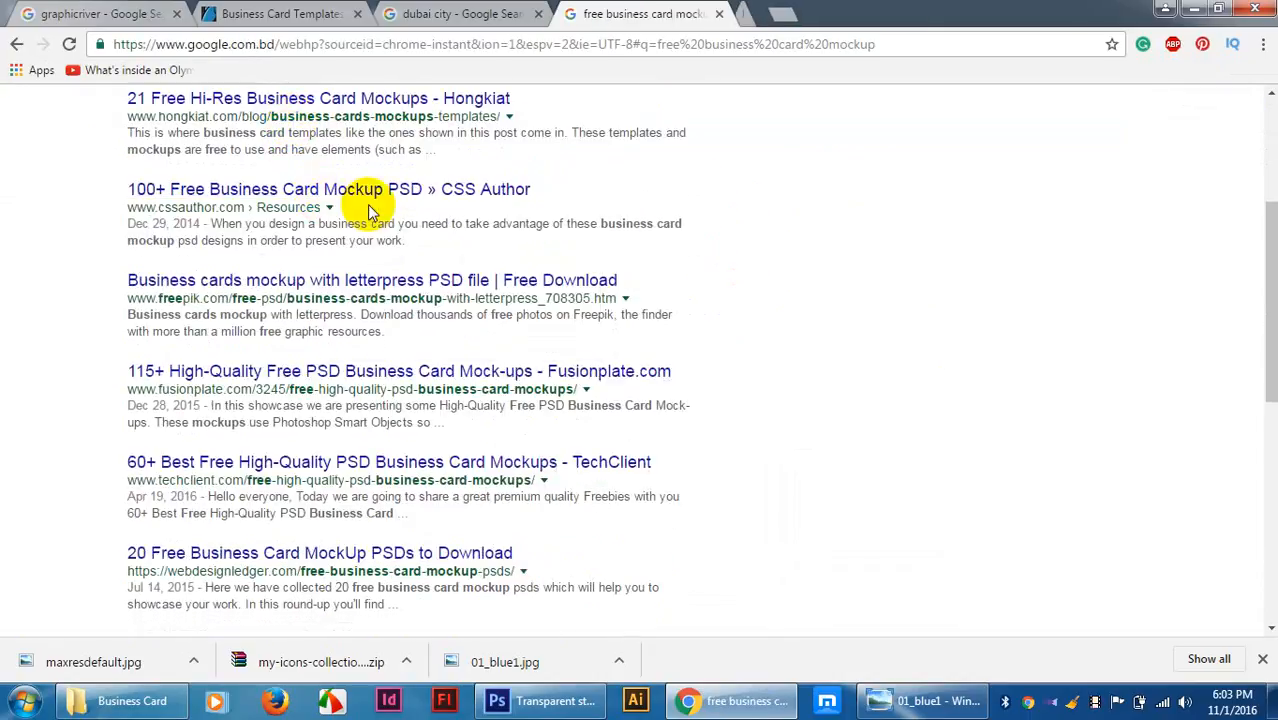
right_click(260, 371)
left_click(330, 384)
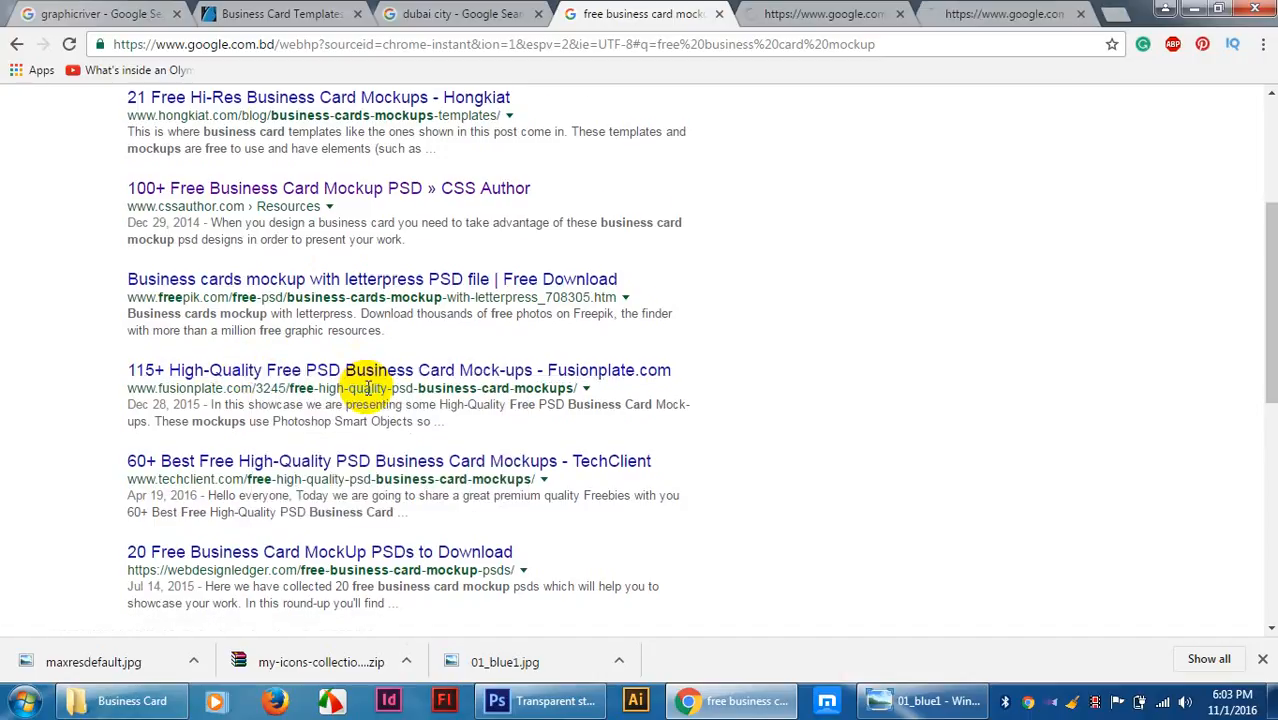
scroll(340, 370, "down", 2)
right_click(341, 275)
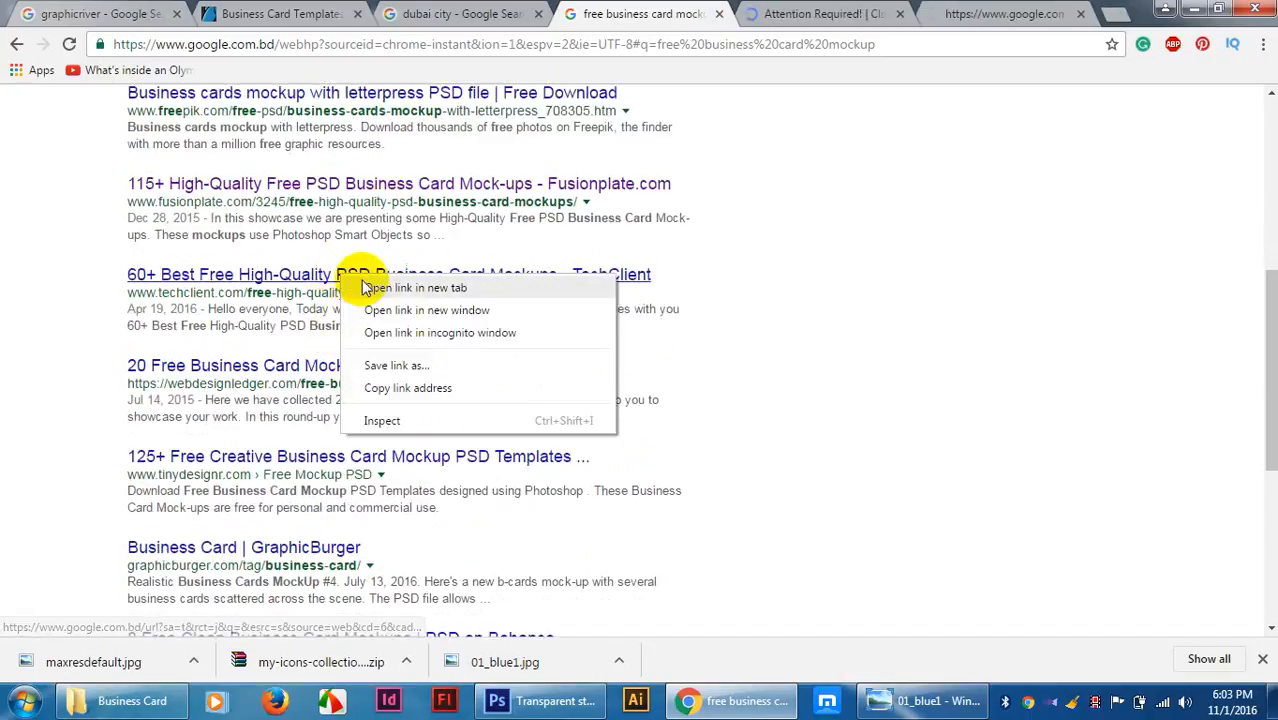
left_click(380, 288)
Look over the CSS Author and Fusionplate tabs, then close the CSS Author security-check page.
left_click(672, 13)
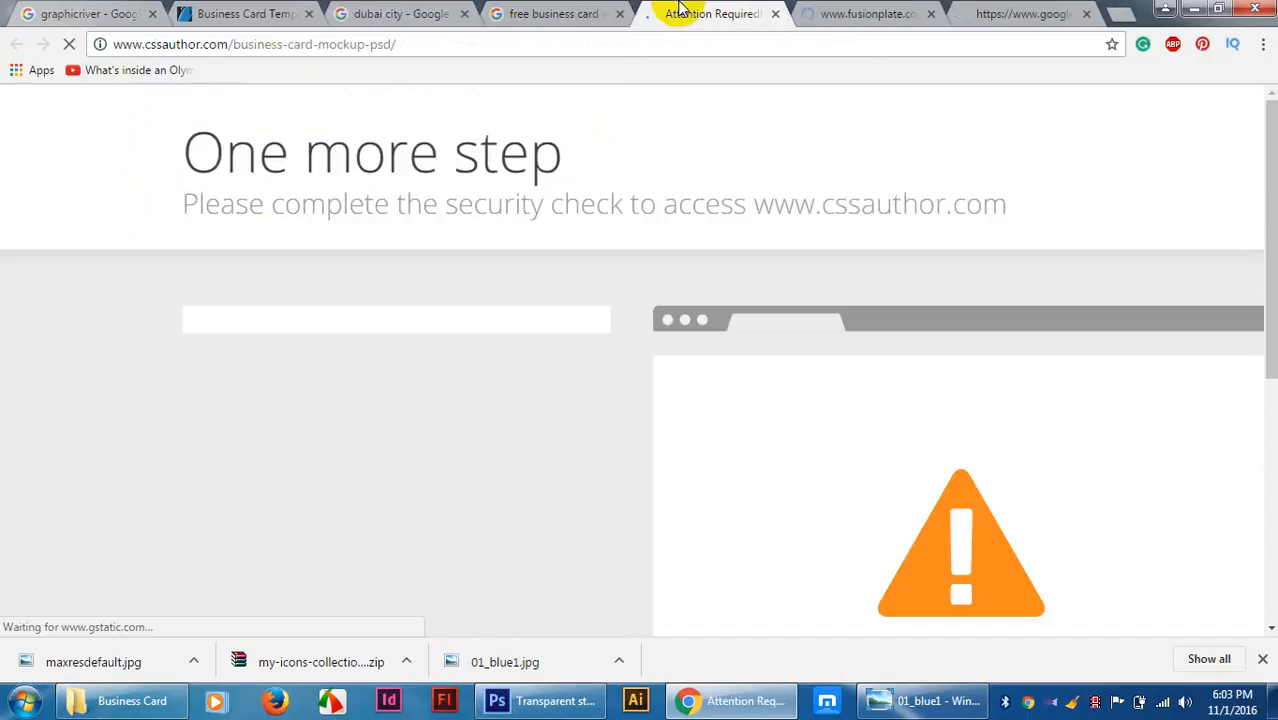
left_click(845, 14)
left_click(779, 26)
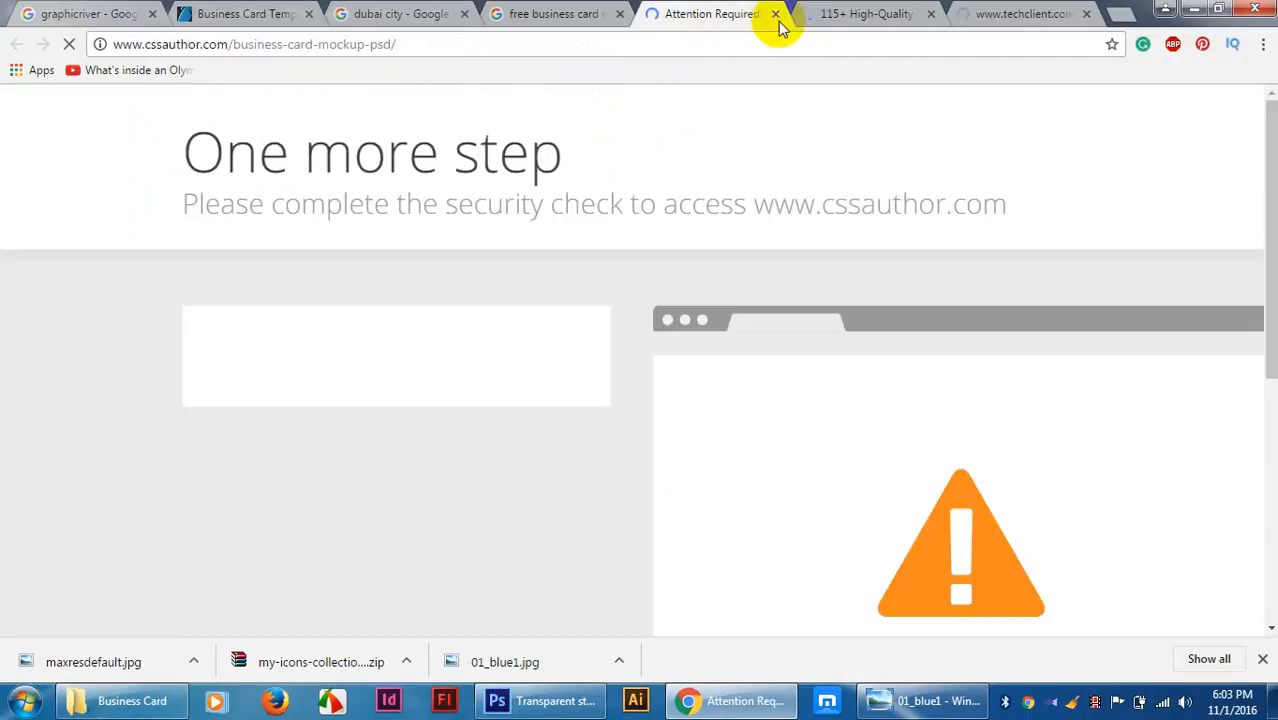
left_click(778, 14)
Browse the Fusionplate mockup list, then switch to the '60+ Best Free High-Quality' tab.
scroll(465, 300, "down", 15)
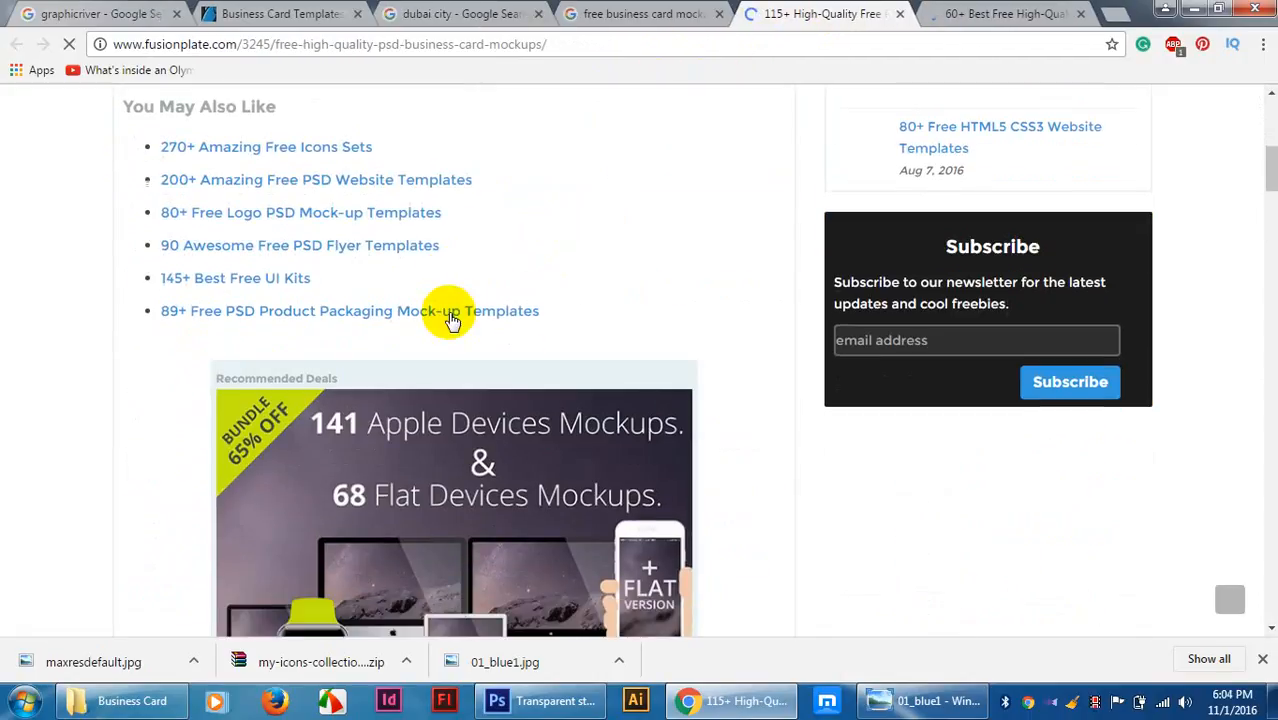
scroll(450, 320, "down", 10)
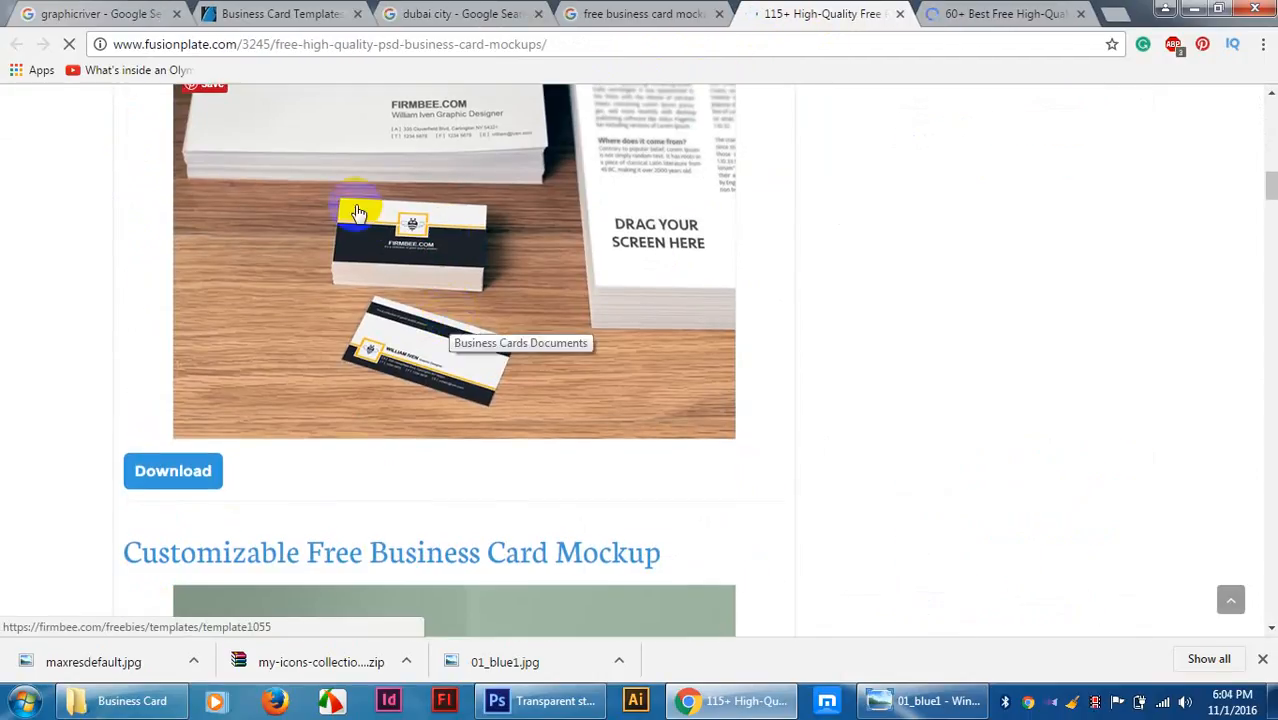
scroll(430, 260, "down", 10)
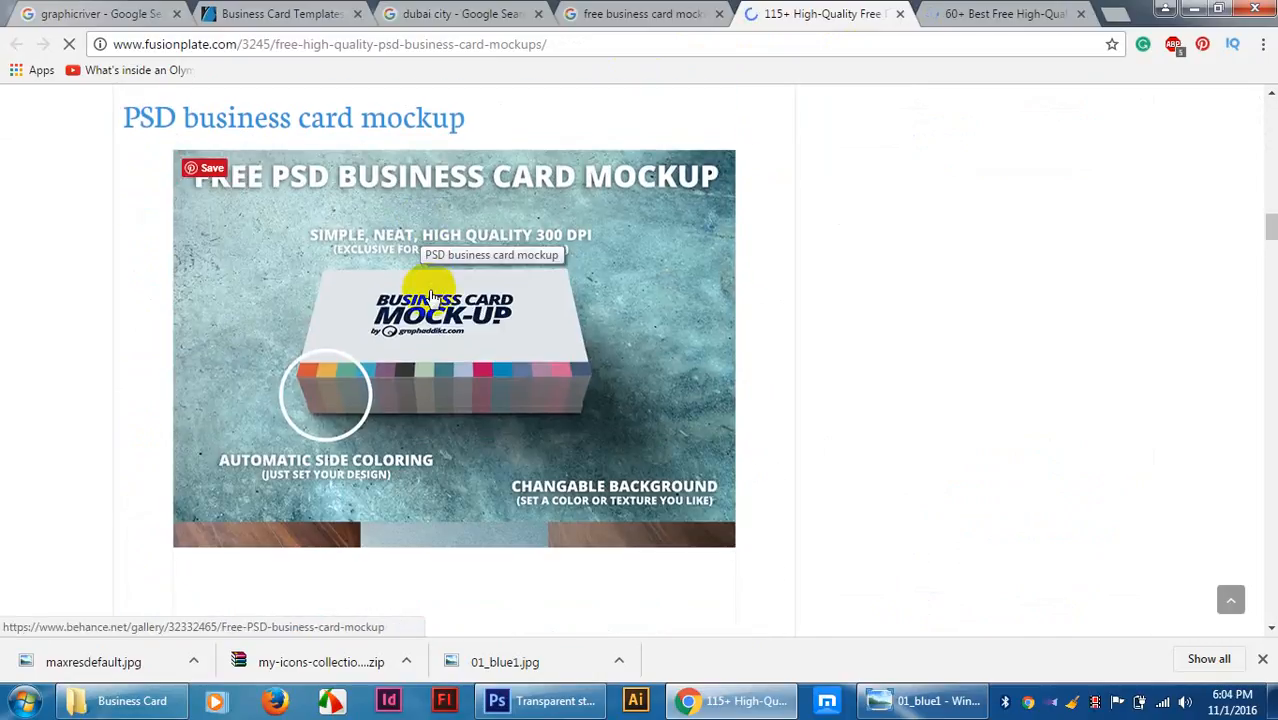
scroll(433, 300, "down", 10)
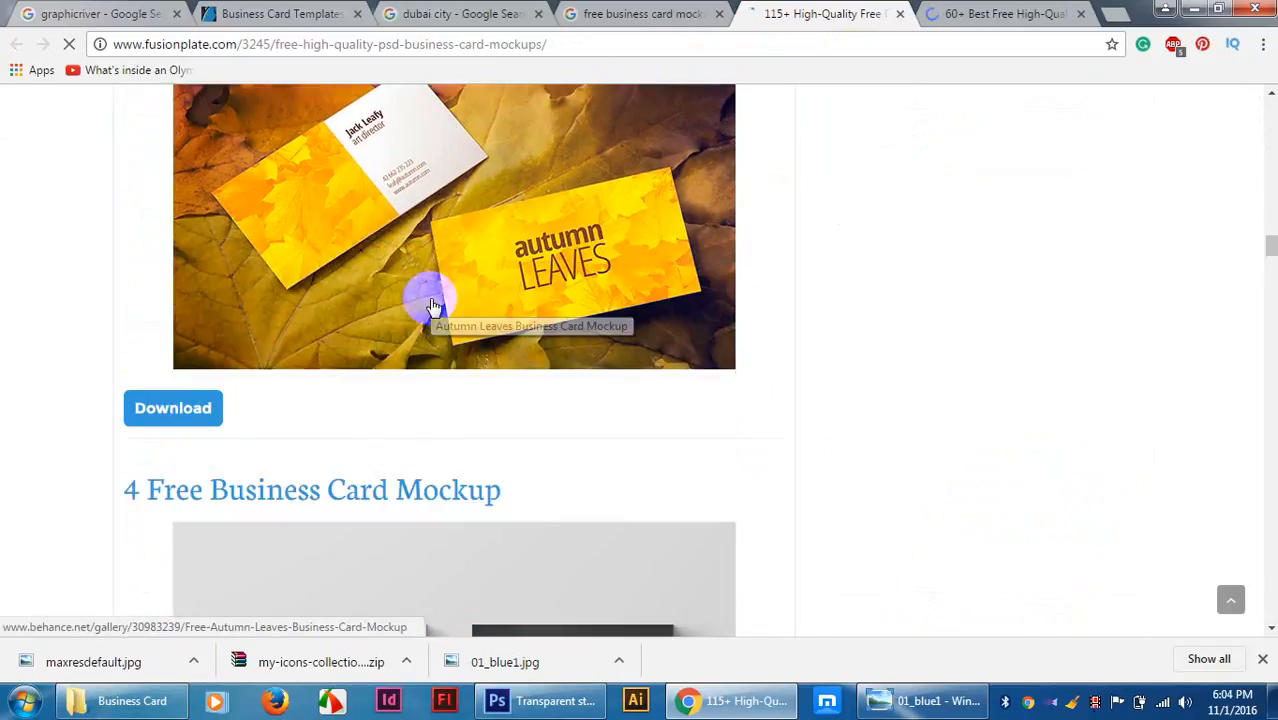
scroll(427, 309, "down", 3)
scroll(427, 309, "down", 1)
scroll(525, 326, "down", 5)
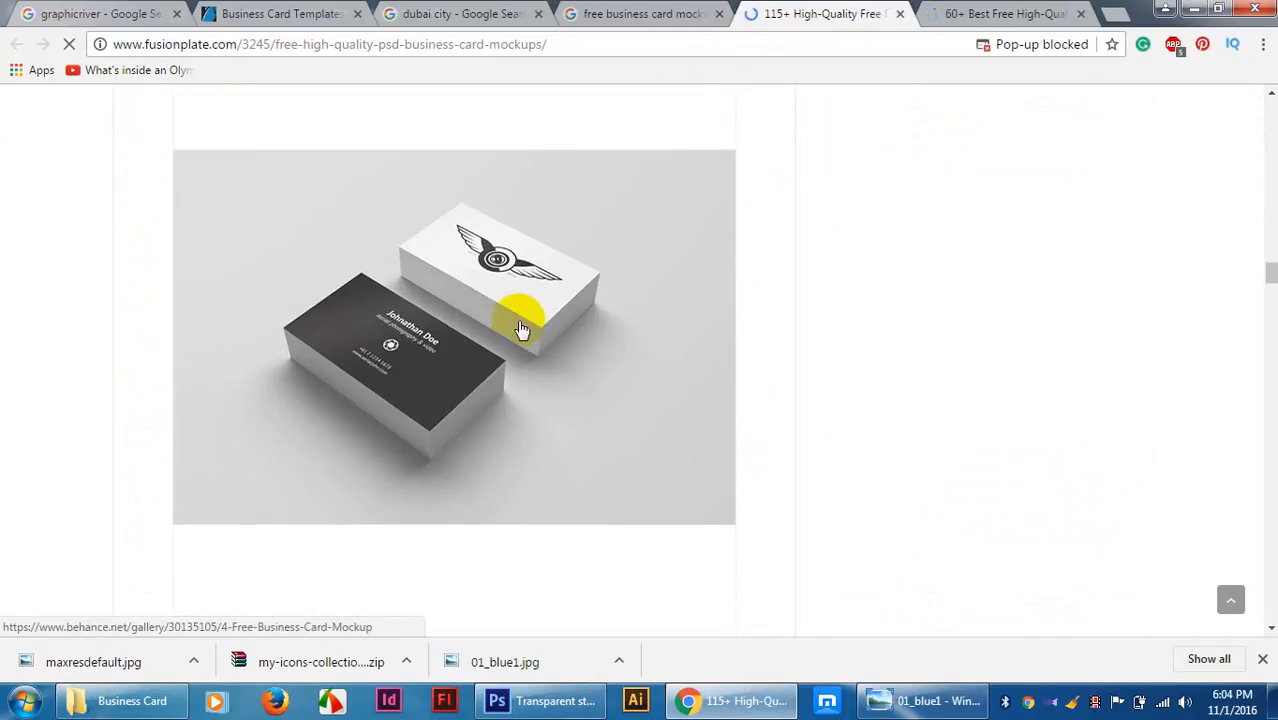
scroll(432, 309, "down", 1)
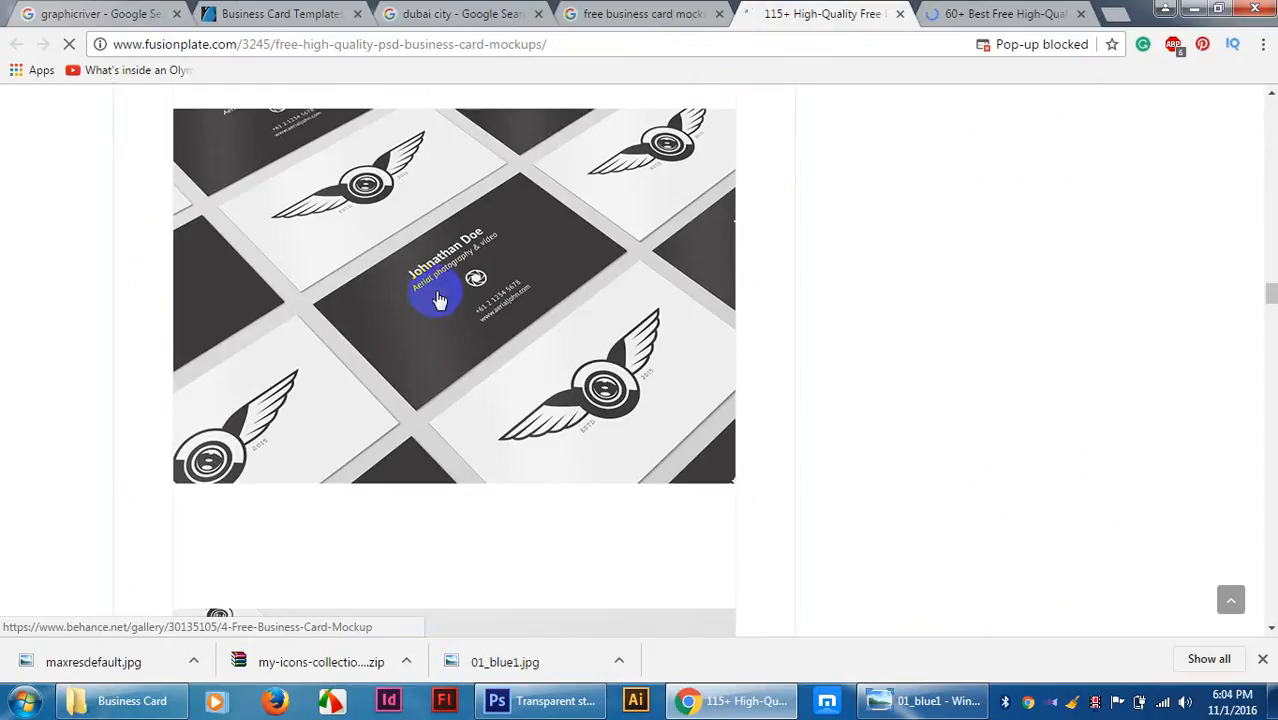
scroll(270, 272, "up", 1)
scroll(307, 332, "down", 2)
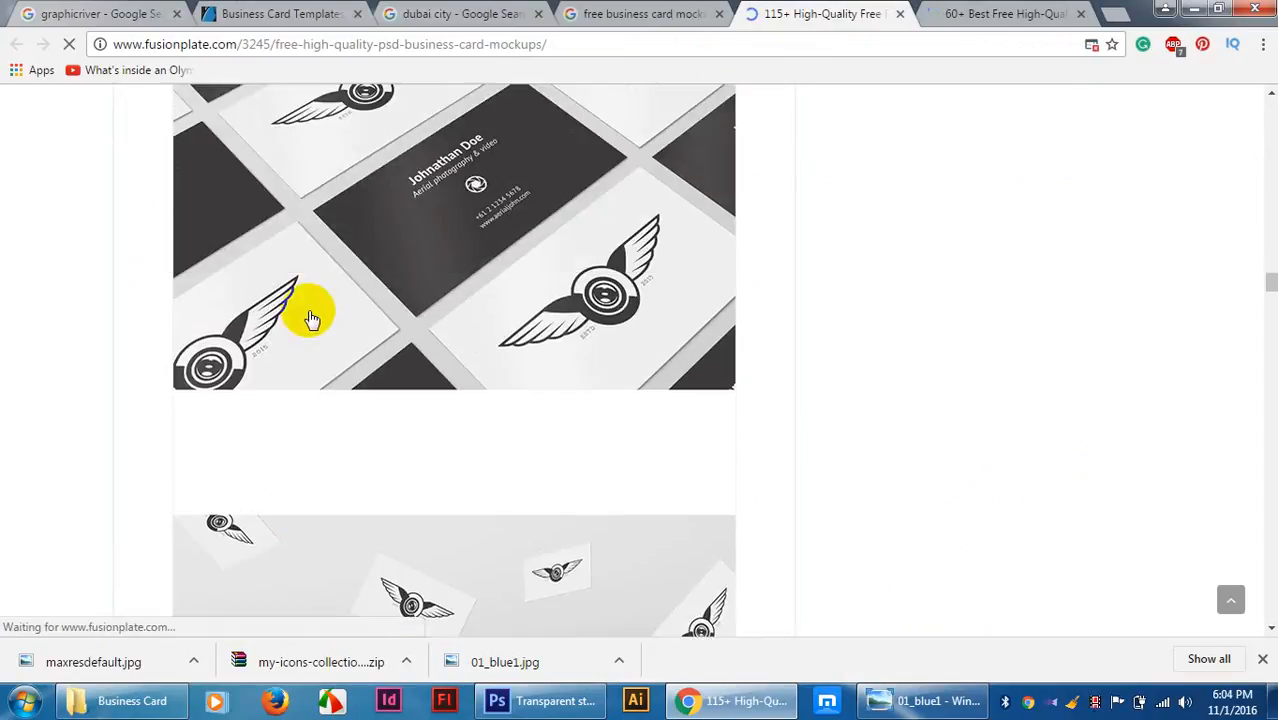
scroll(314, 316, "down", 15)
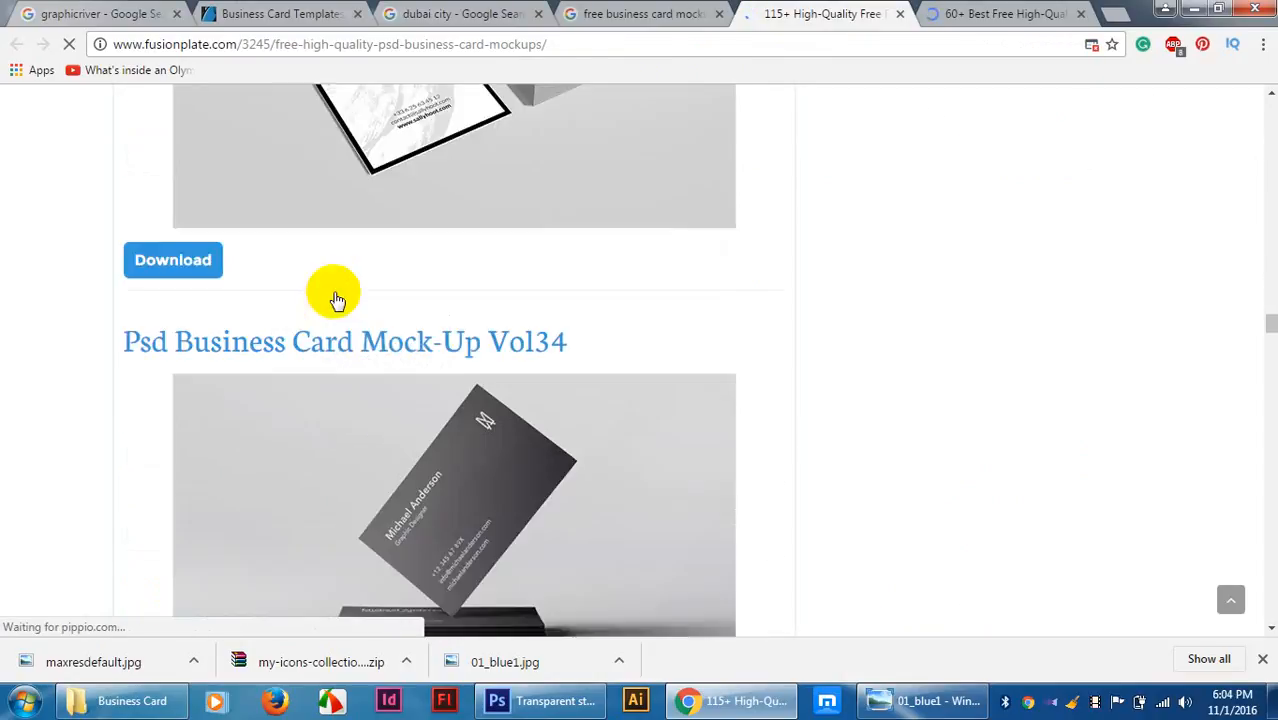
scroll(430, 243, "down", 6)
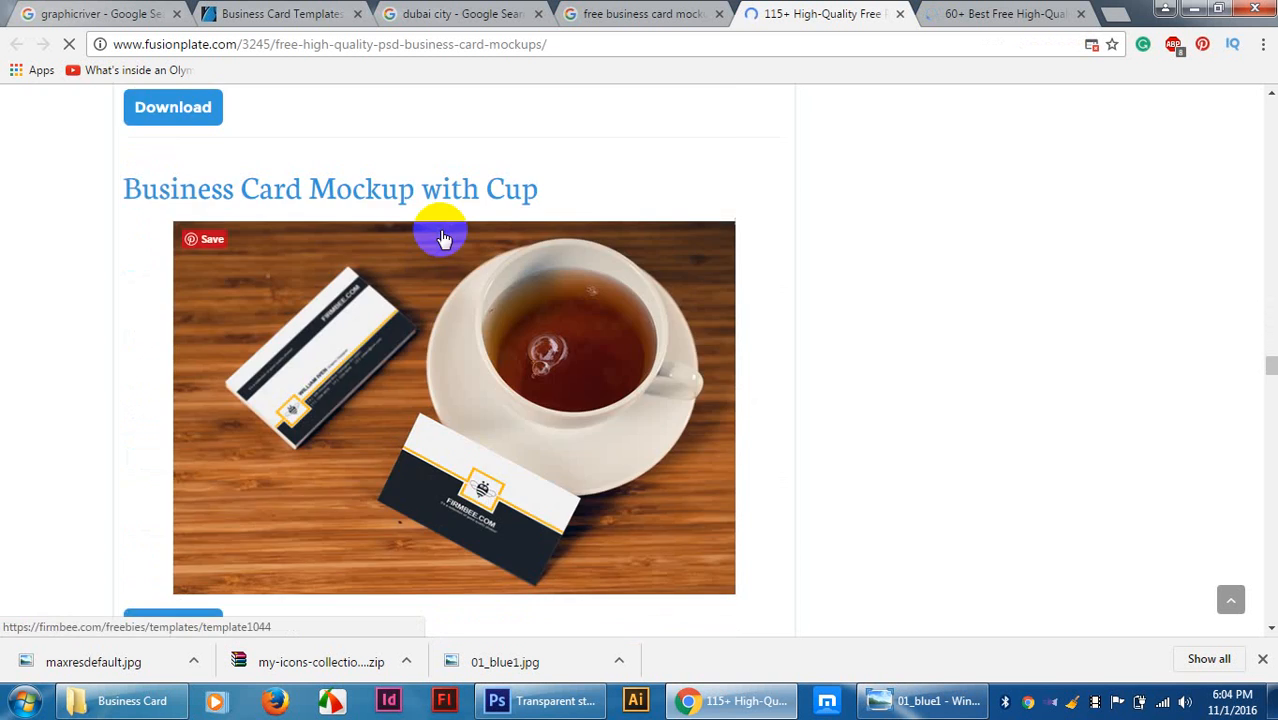
scroll(437, 250, "up", 6)
scroll(439, 261, "down", 12)
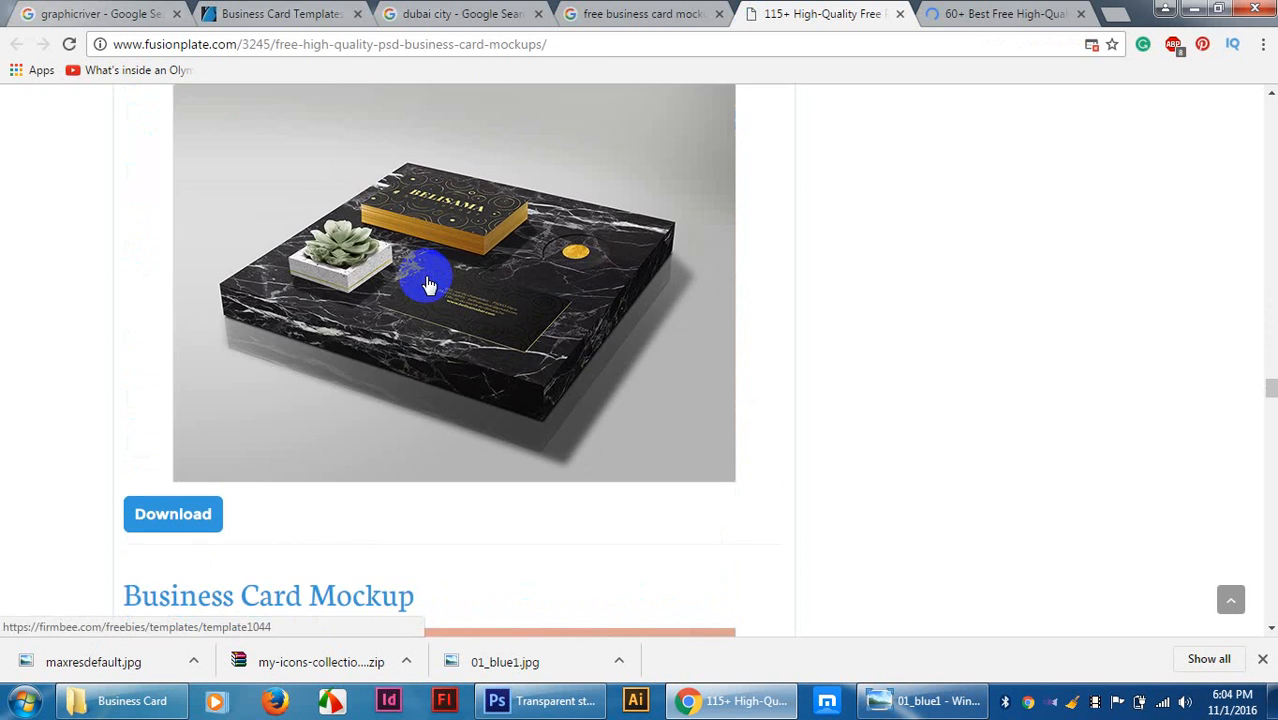
scroll(428, 286, "down", 15)
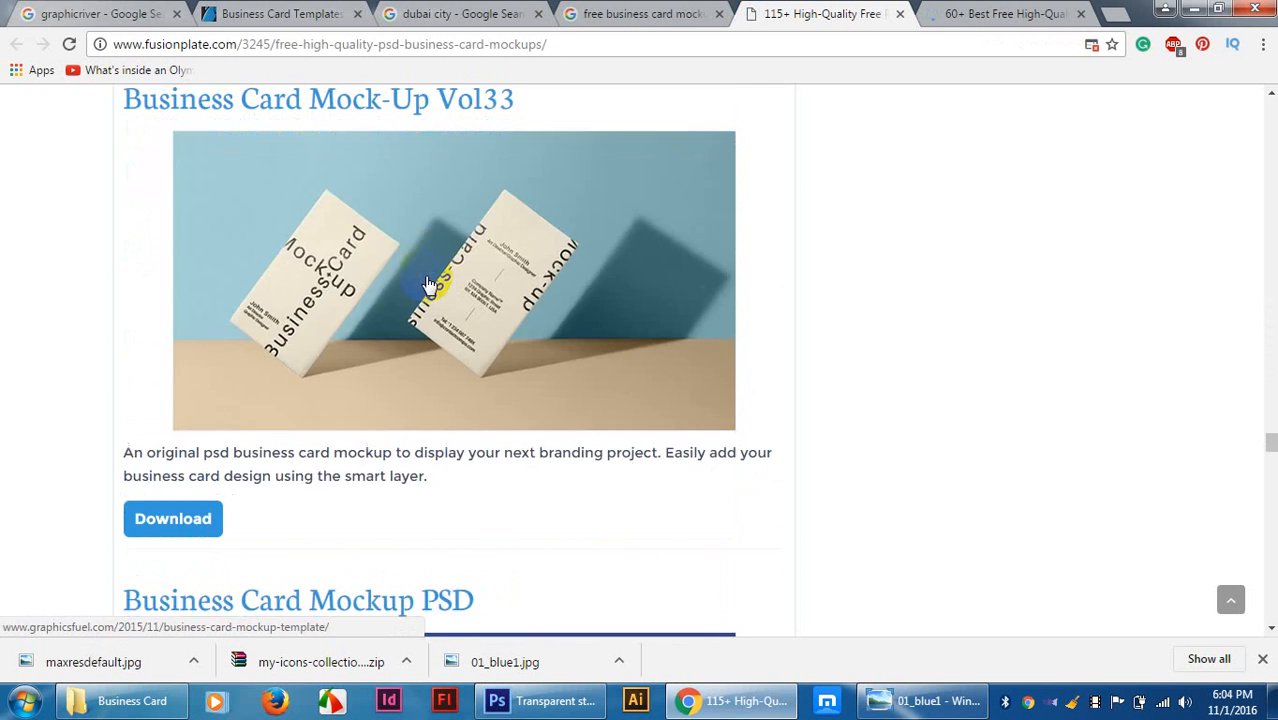
scroll(428, 286, "down", 5)
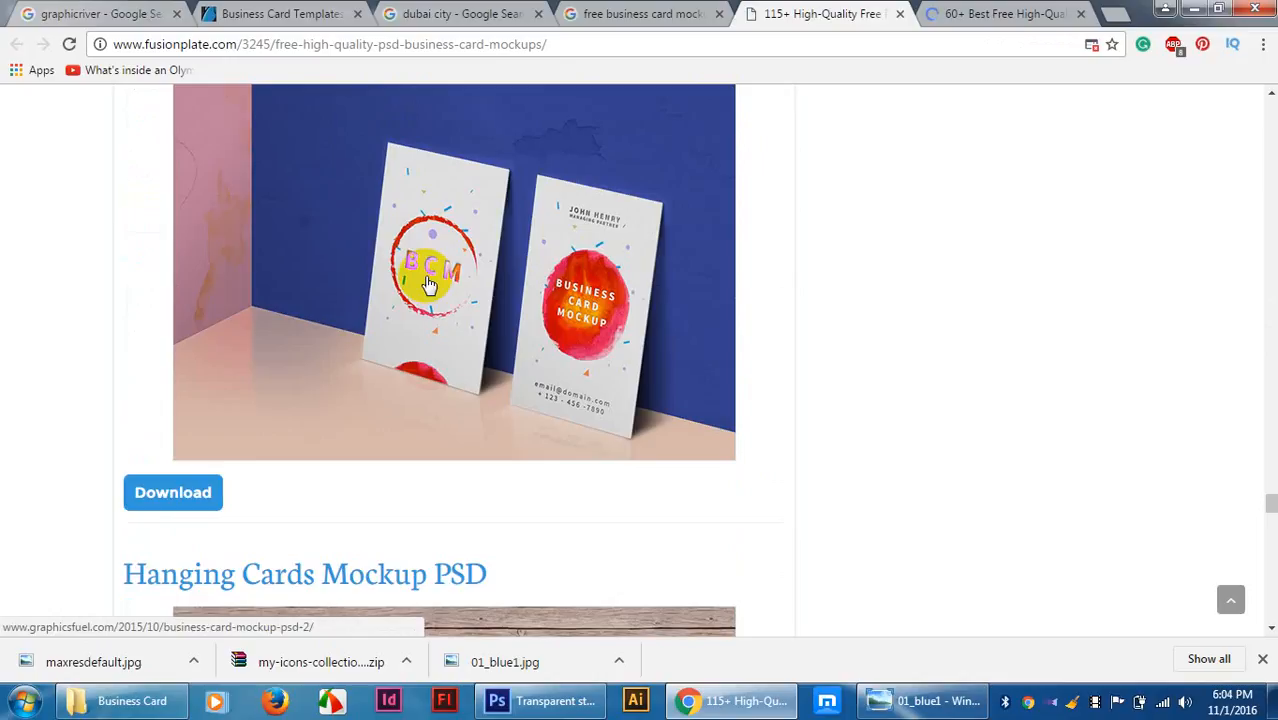
scroll(428, 286, "down", 12)
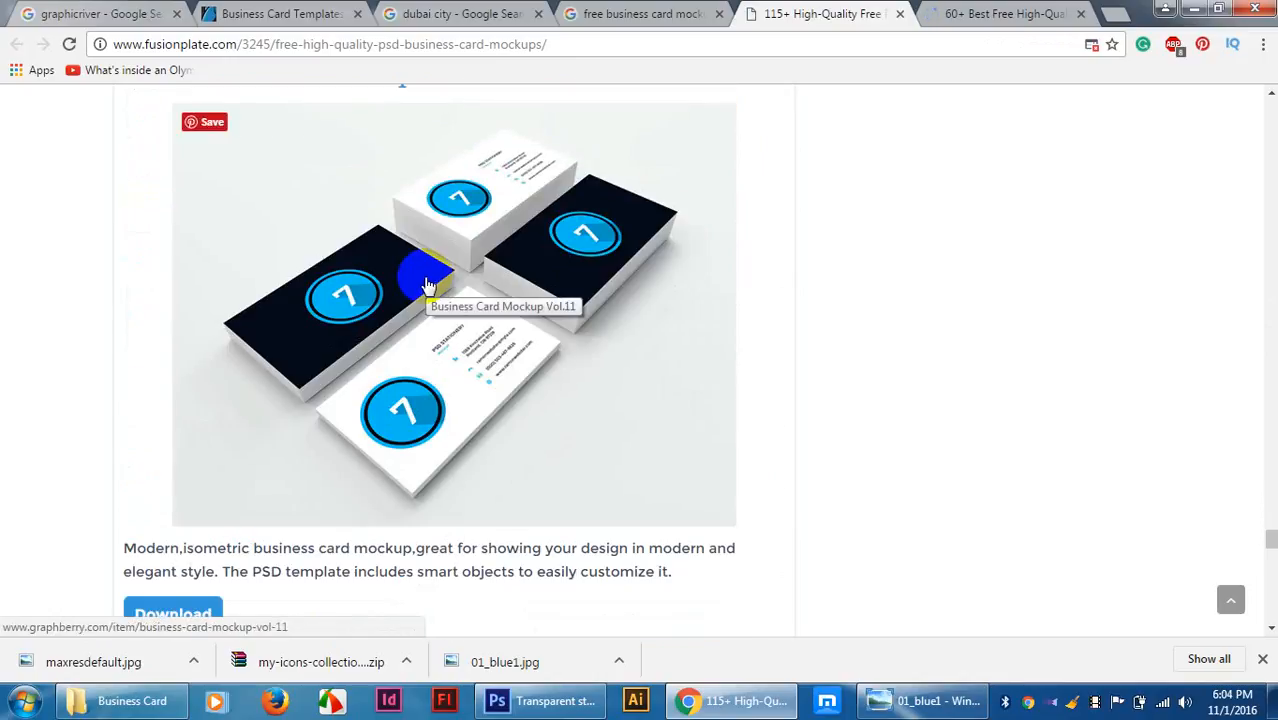
scroll(428, 286, "down", 5)
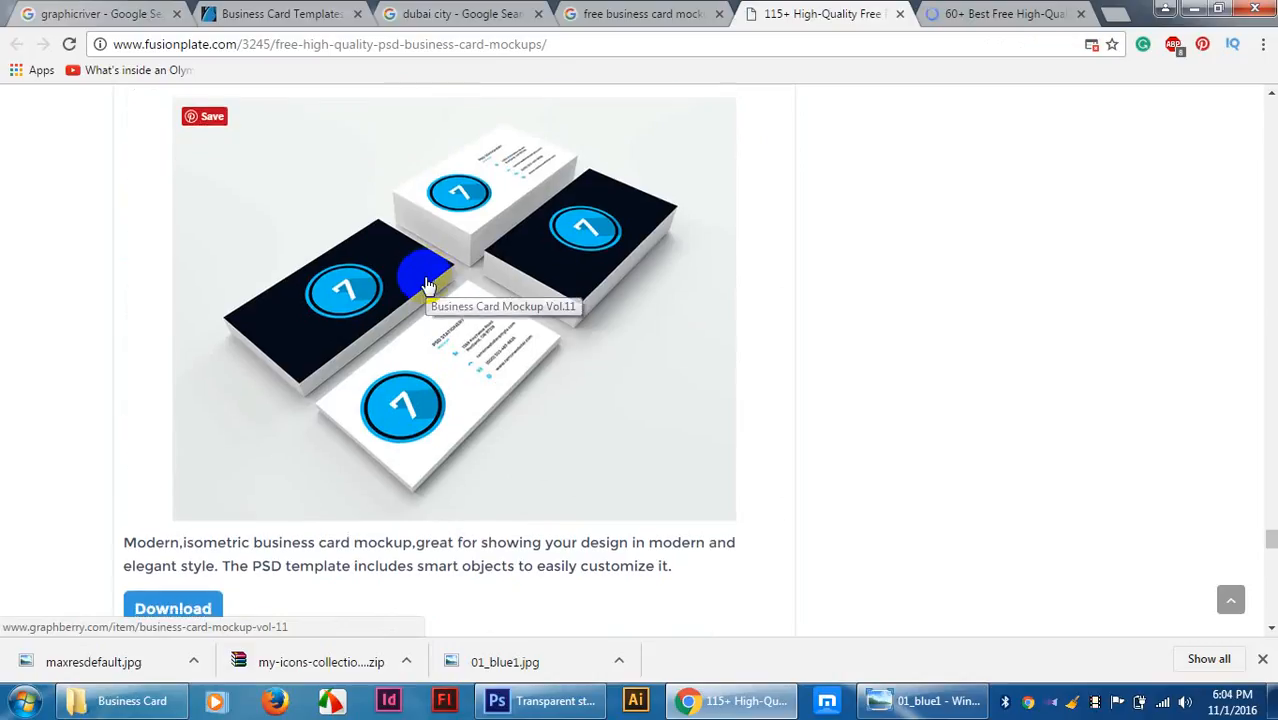
scroll(428, 286, "up", 7)
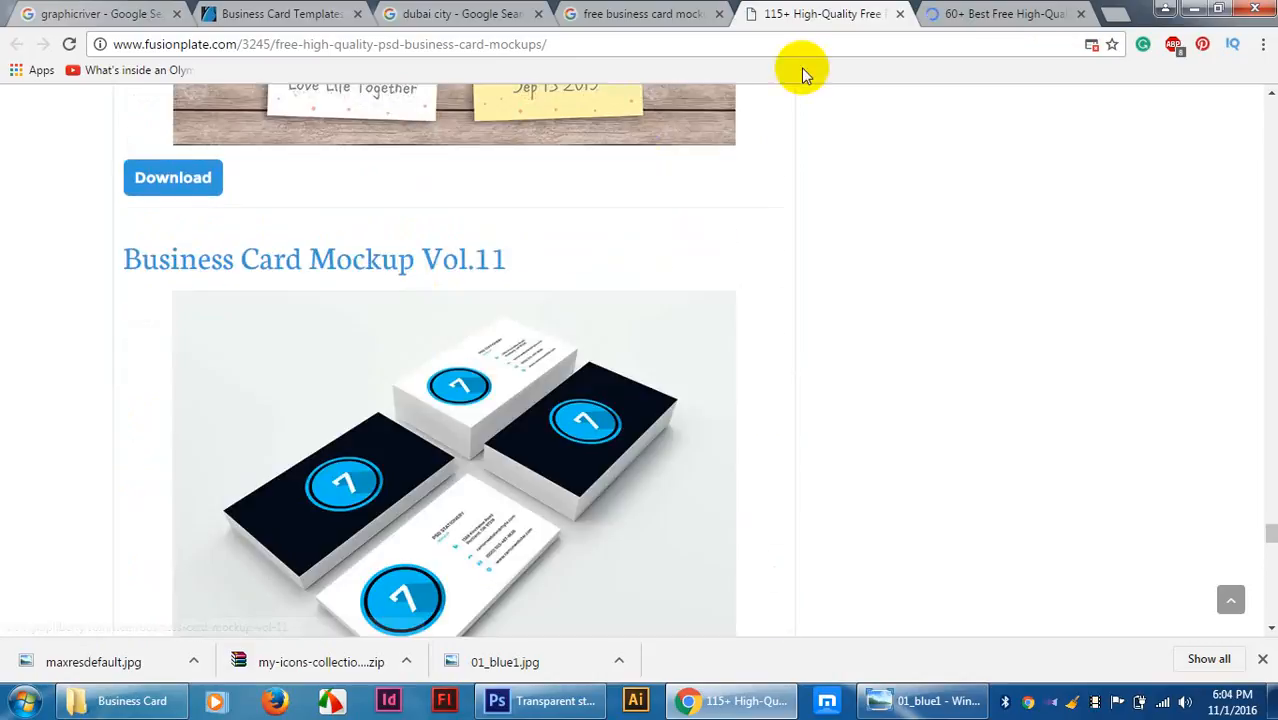
left_click(995, 14)
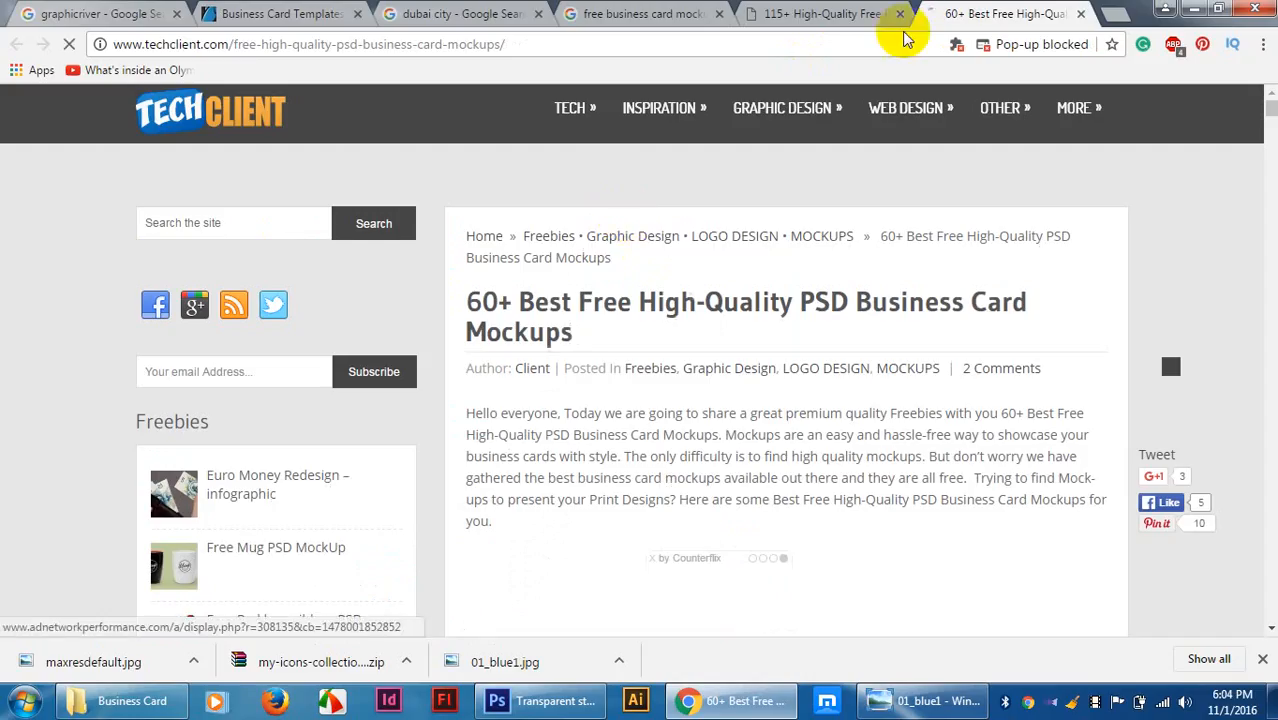
Minimize Chrome and Photoshop, restore the Business Card folder, and open the k&m design.
left_click(1194, 8)
left_click(1190, 8)
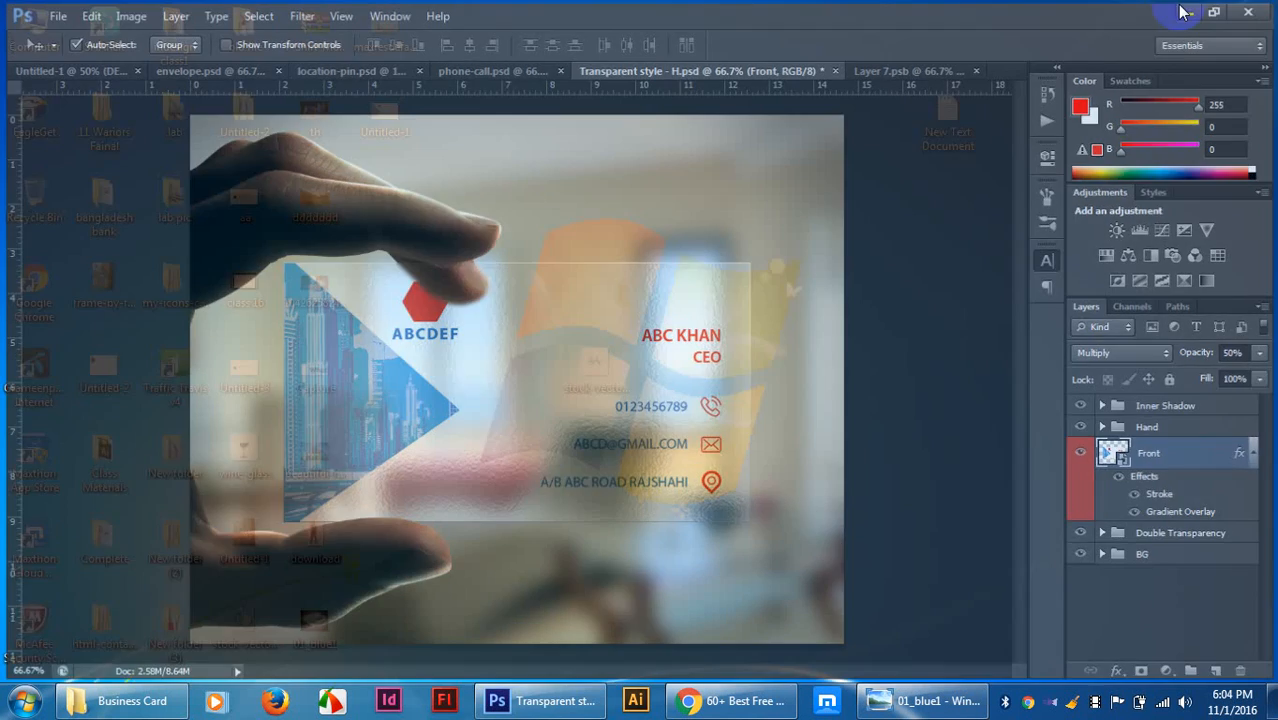
left_click(276, 690)
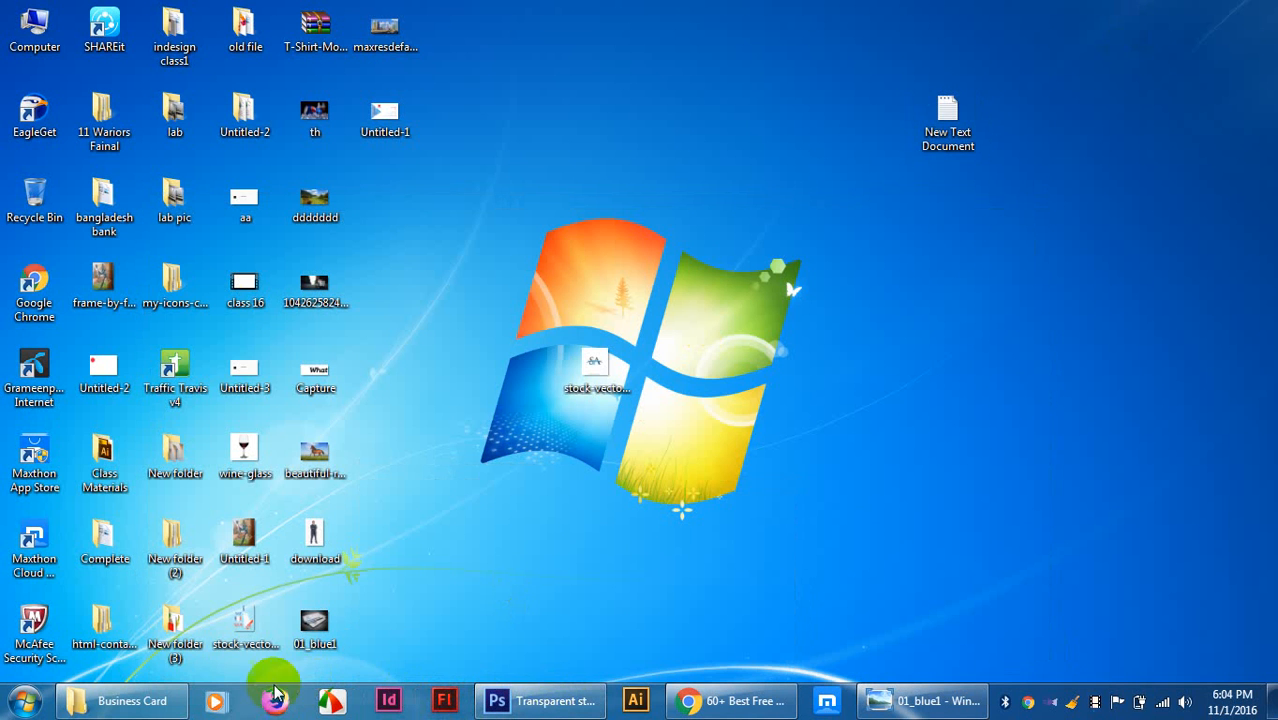
left_click(170, 702)
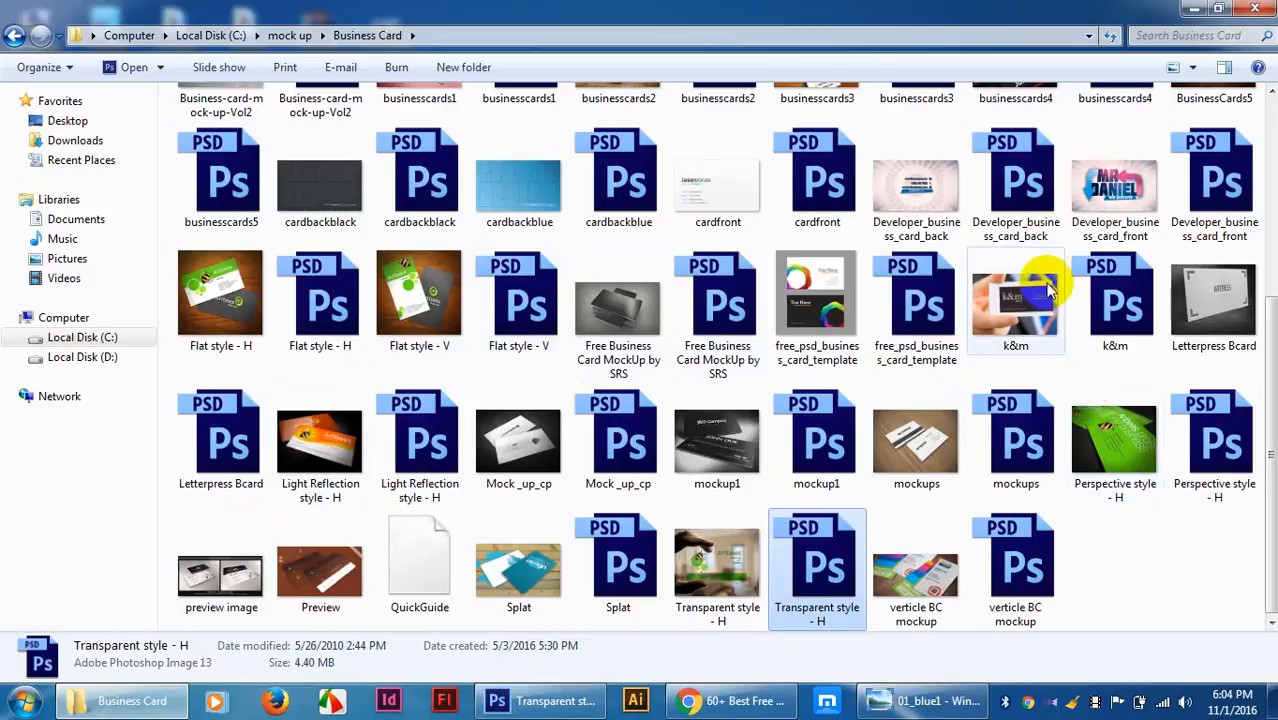
left_click(1155, 316)
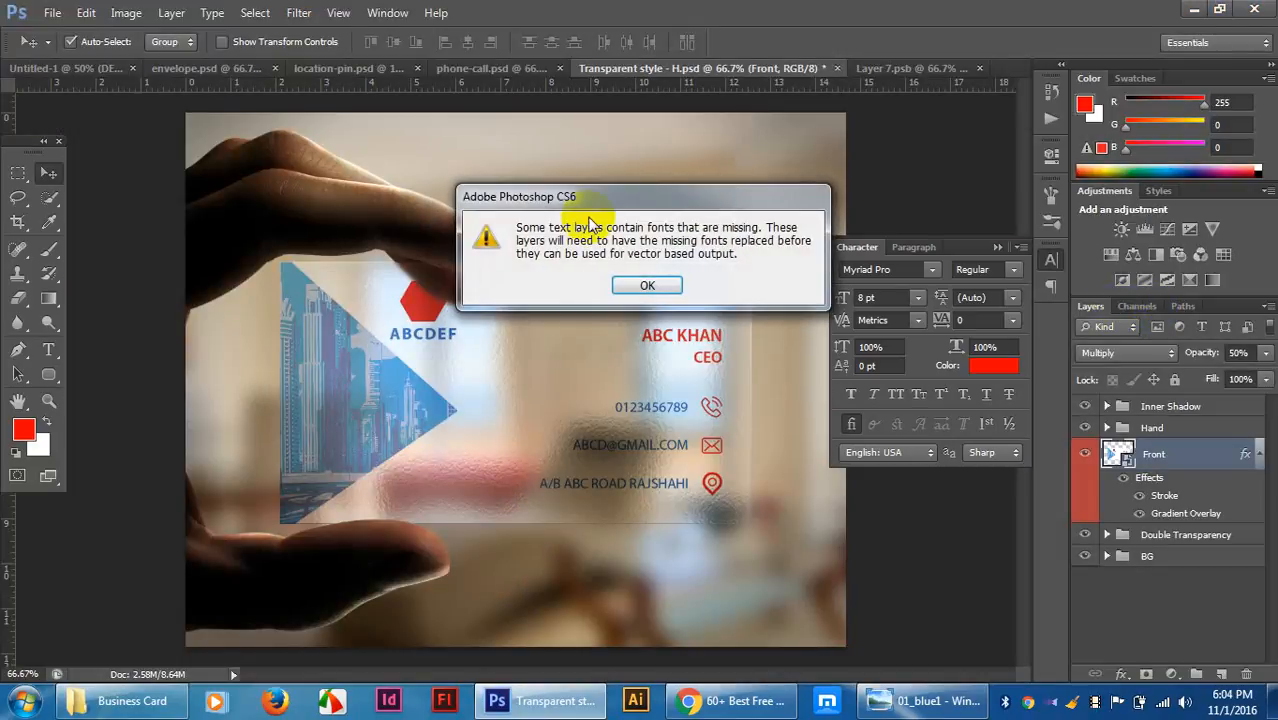
Dismiss the missing-fonts warning and toggle the Box and address layers off and on.
left_click(647, 285)
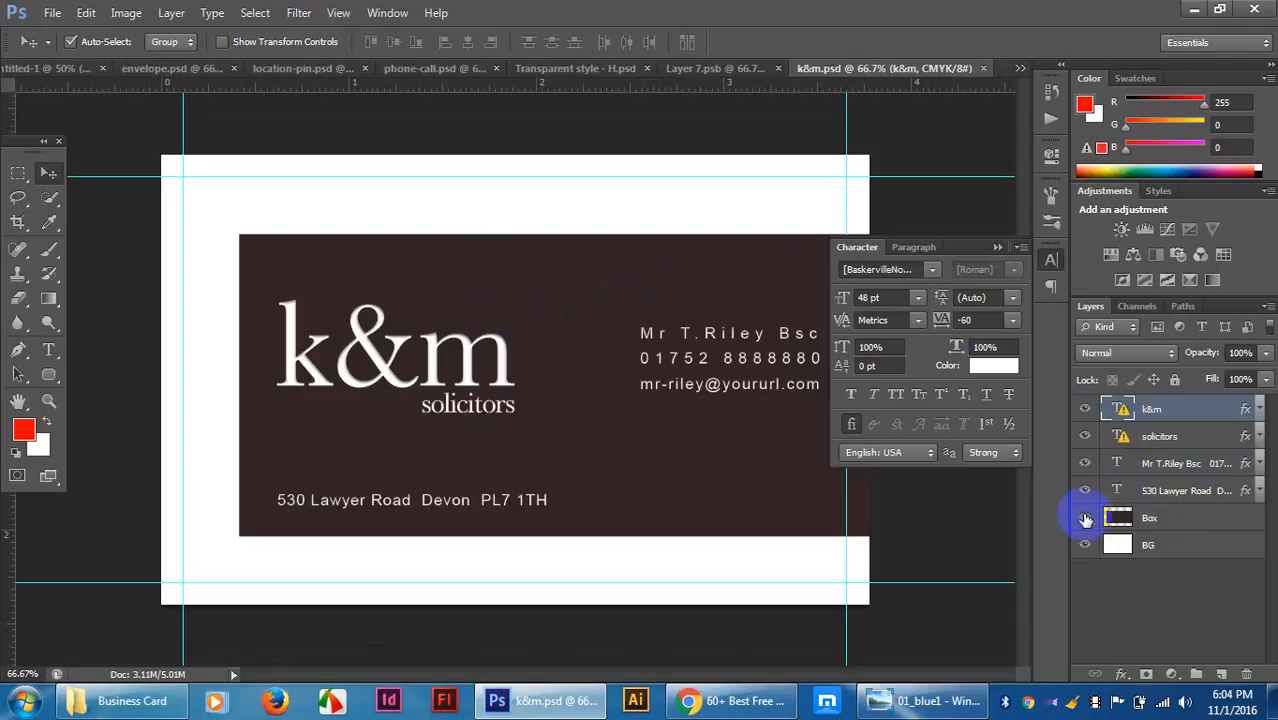
left_click(1085, 518)
left_click(1085, 518)
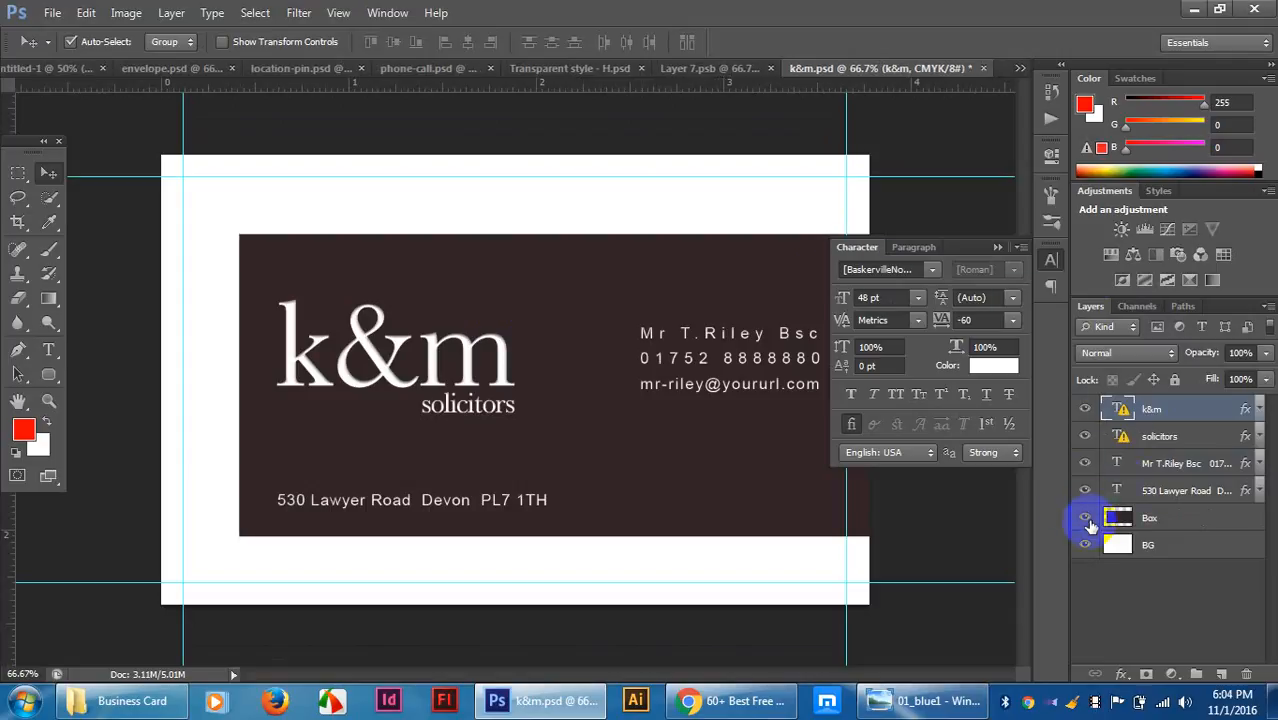
left_click(1084, 491)
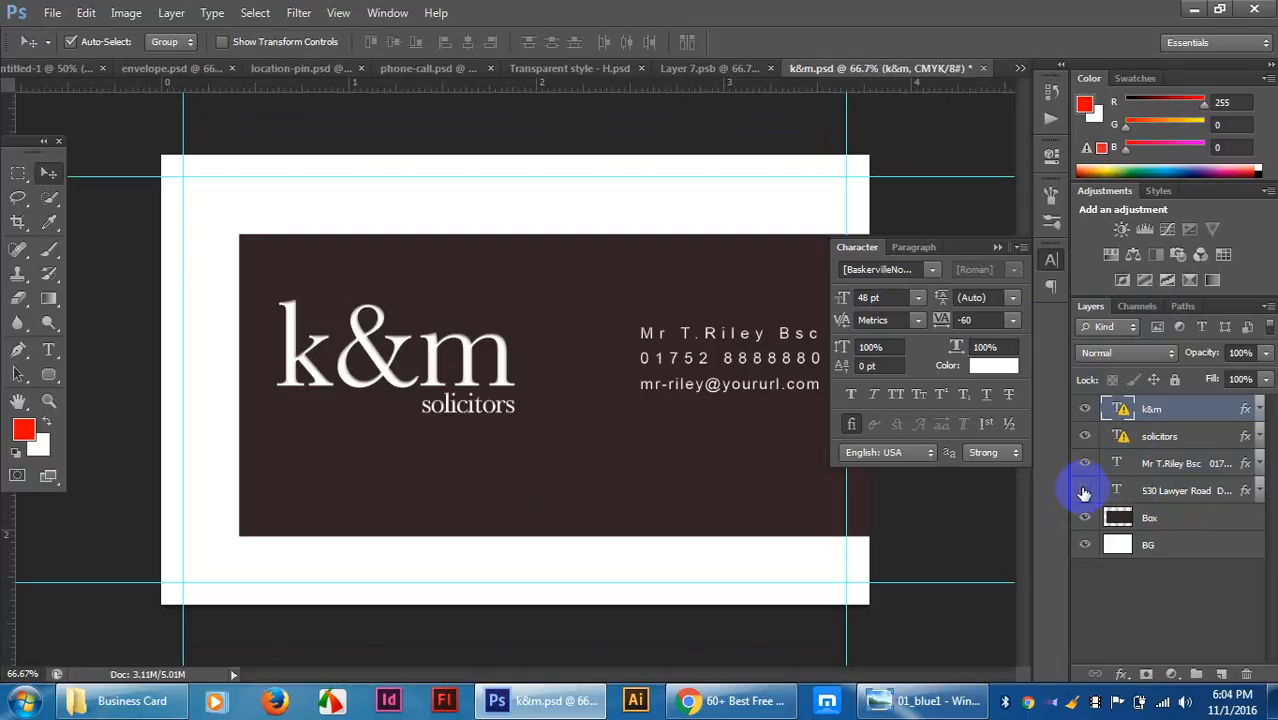
left_click(1084, 491)
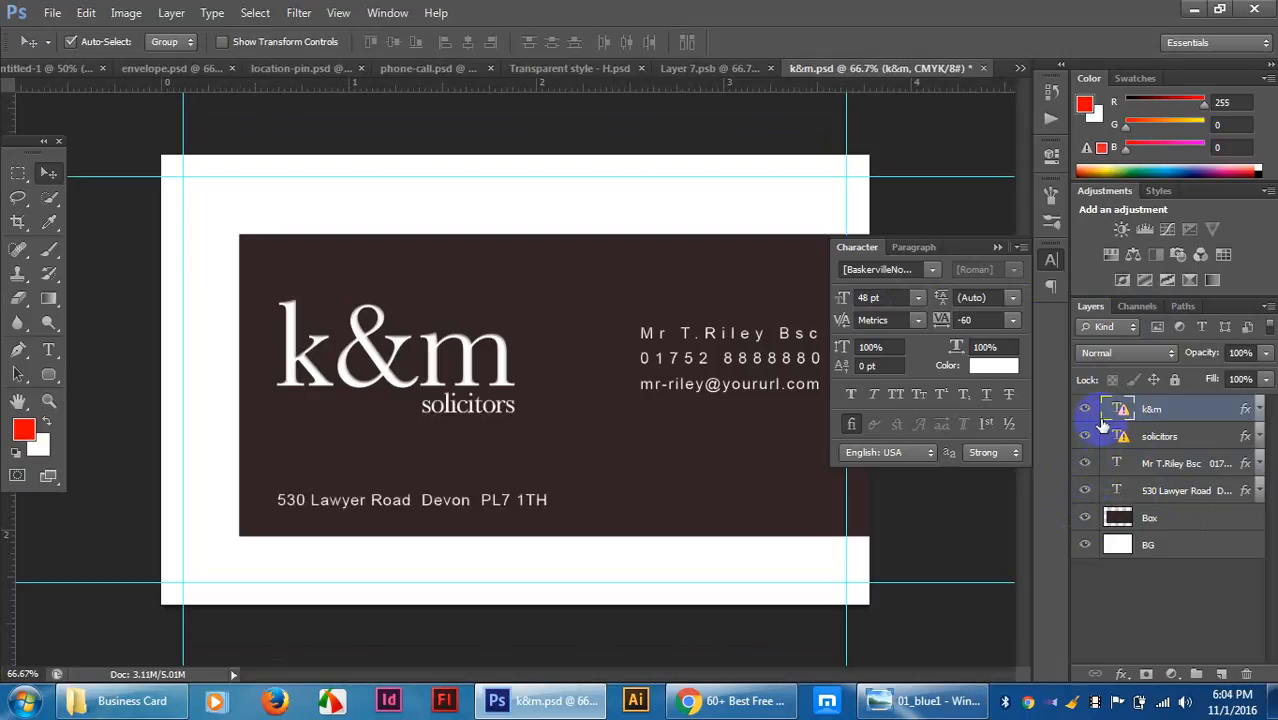
Close k&m, Transparent style - H and Layer 7 without saving, then minimize Photoshop.
left_click(983, 69)
left_click(646, 273)
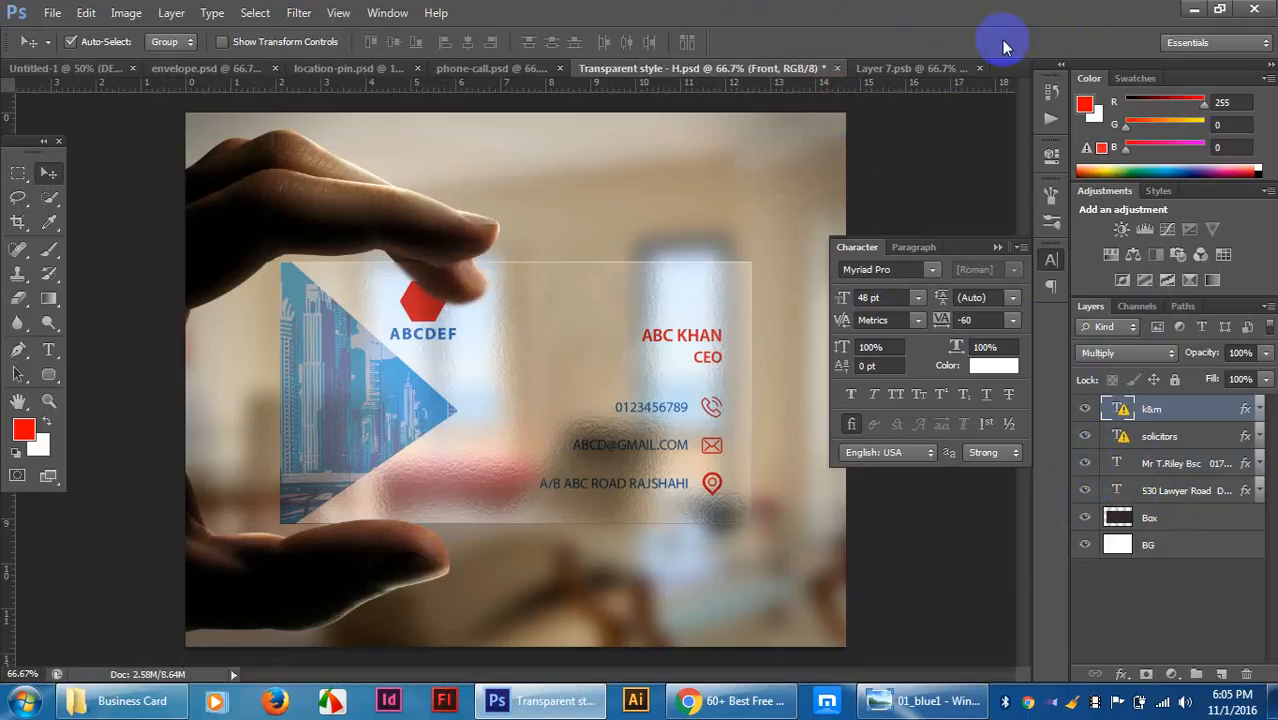
left_click(837, 69)
left_click(650, 272)
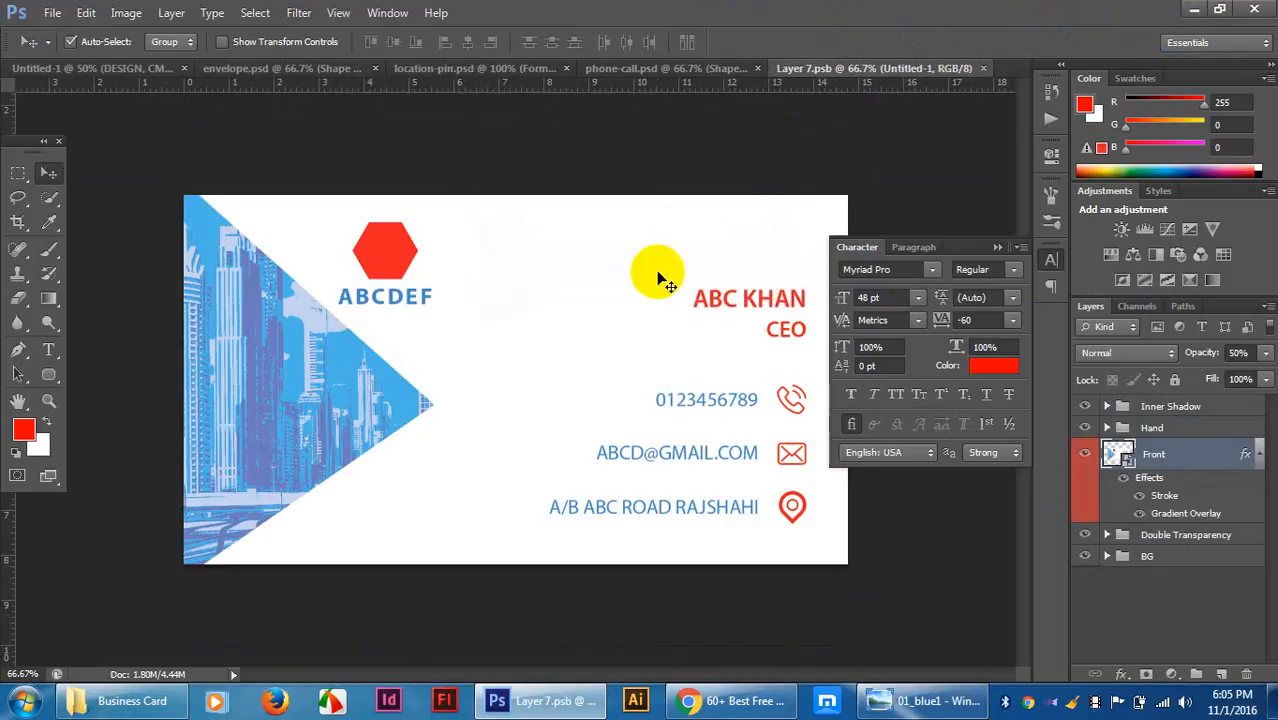
left_click(986, 68)
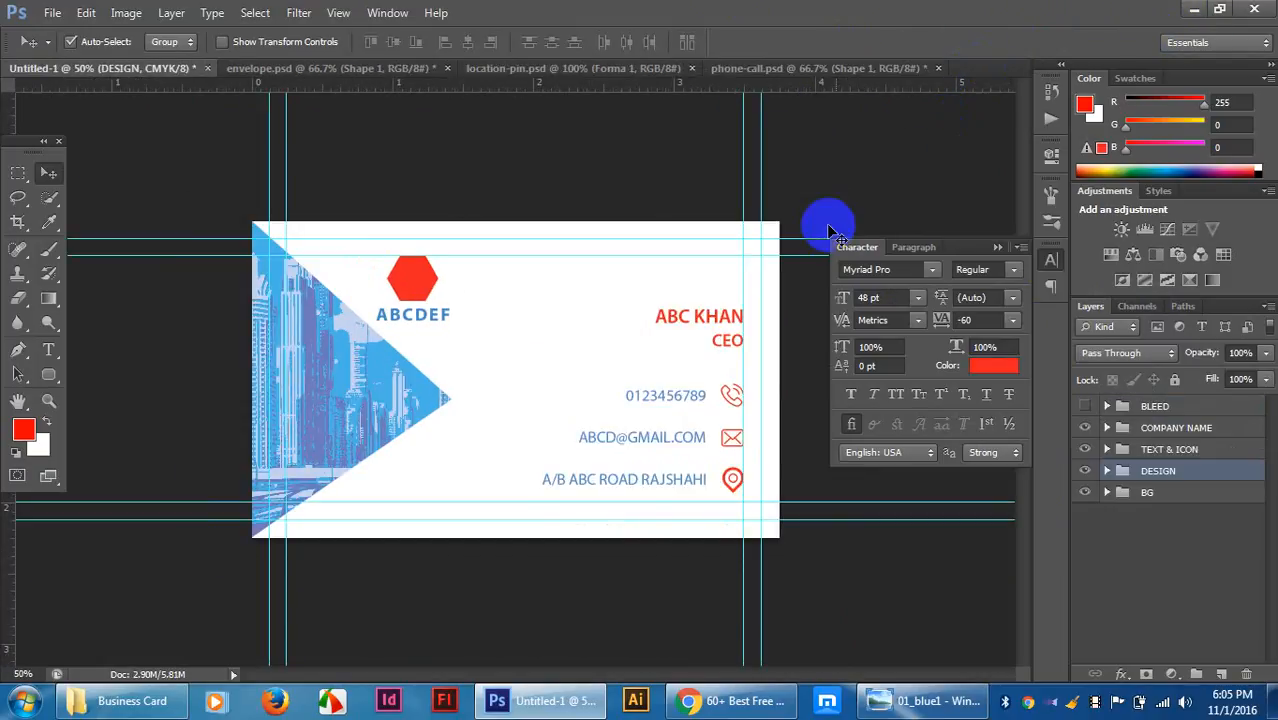
left_click(1199, 10)
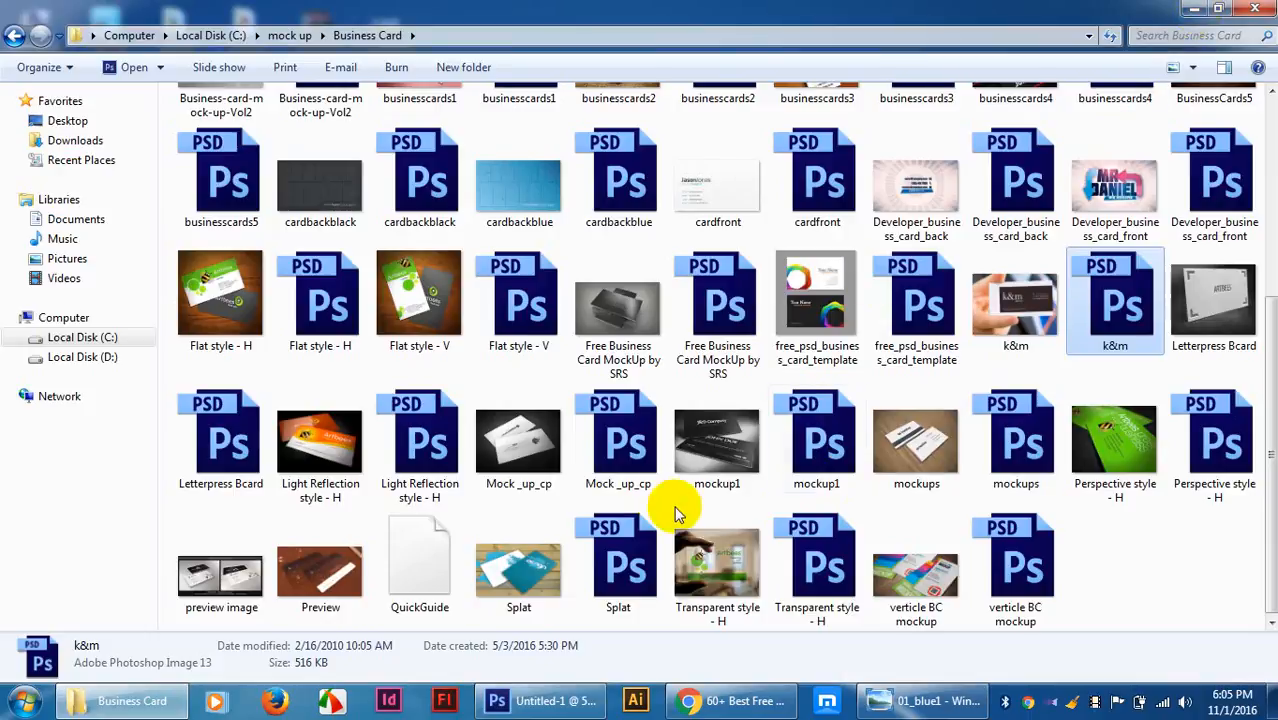
Open Transparent style - H.psd, then return to the folder and open Aqua-Chocolat.psd.
double_click(817, 566)
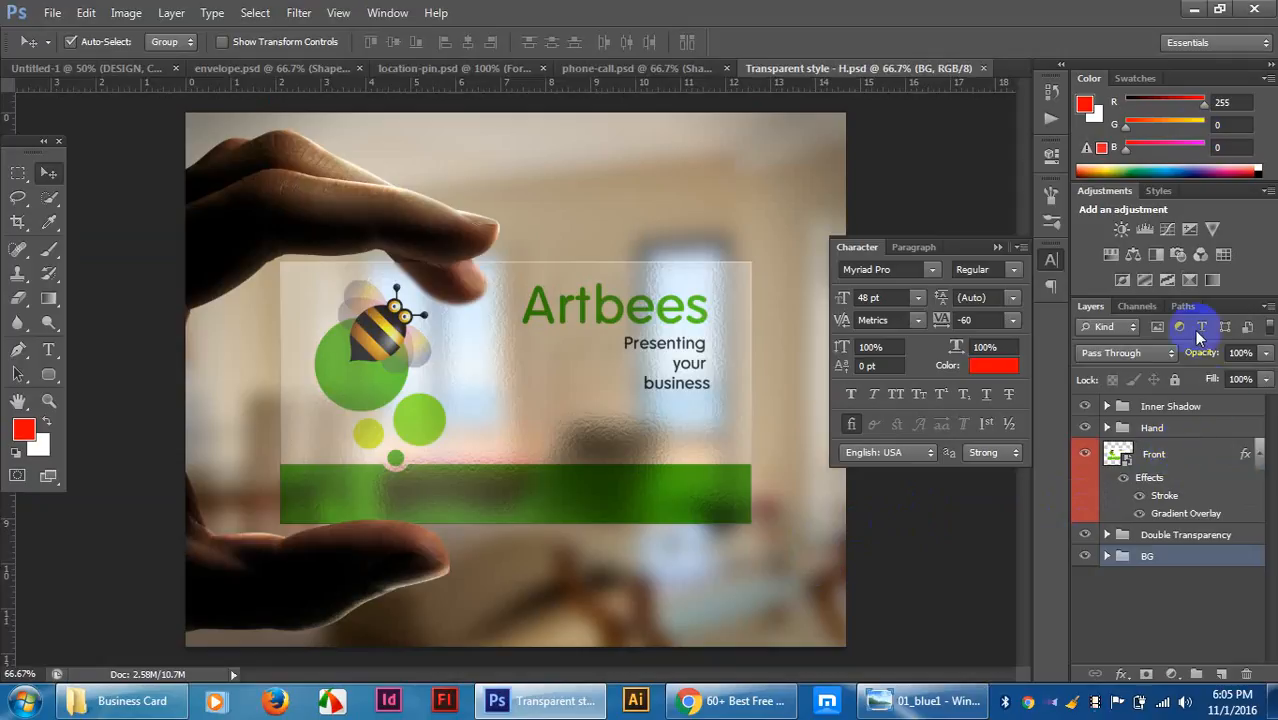
left_click(1187, 9)
scroll(504, 284, "up", 5)
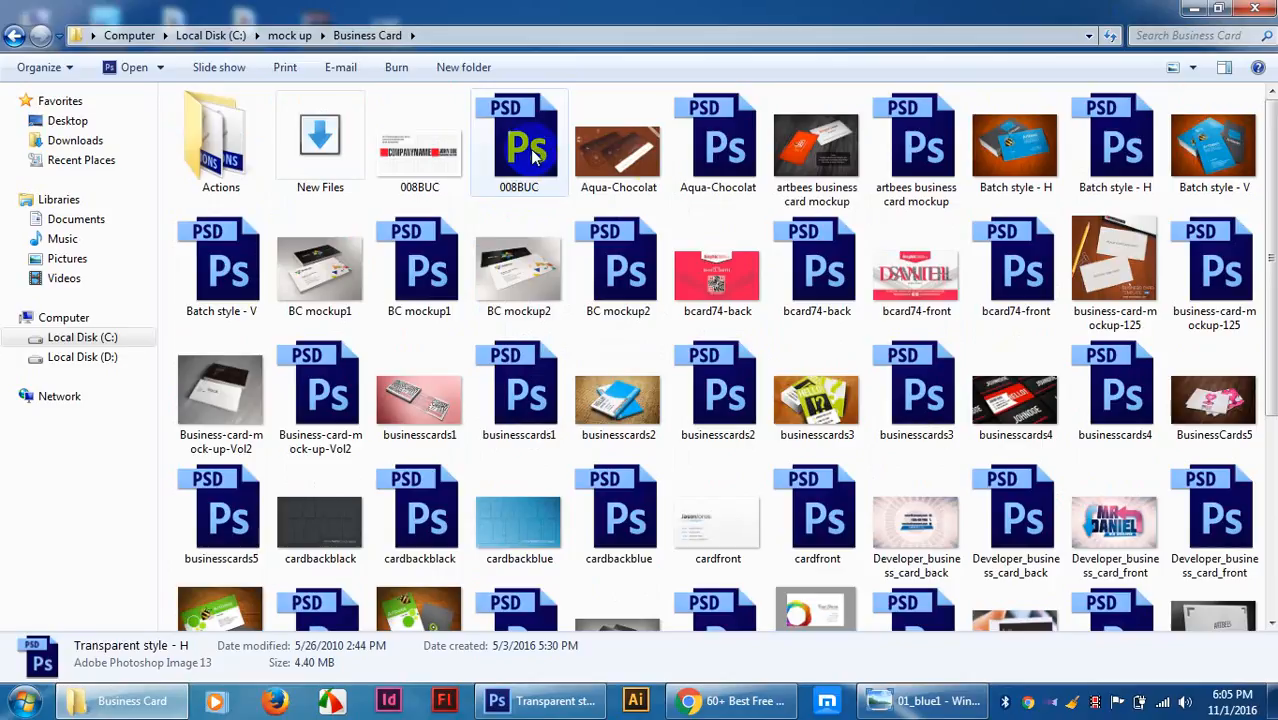
left_click(715, 152)
double_click(715, 152)
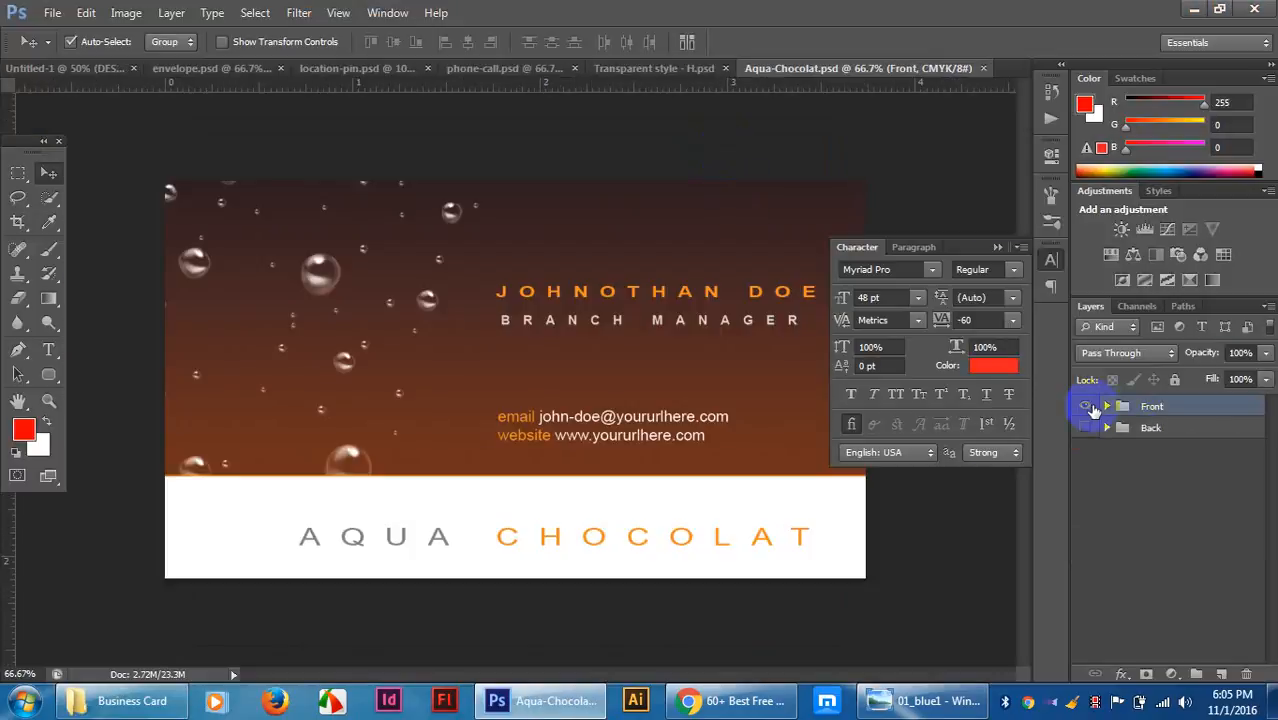
Inspect the Front and Back groups, leaving Front visible and Back hidden.
left_click(1106, 407)
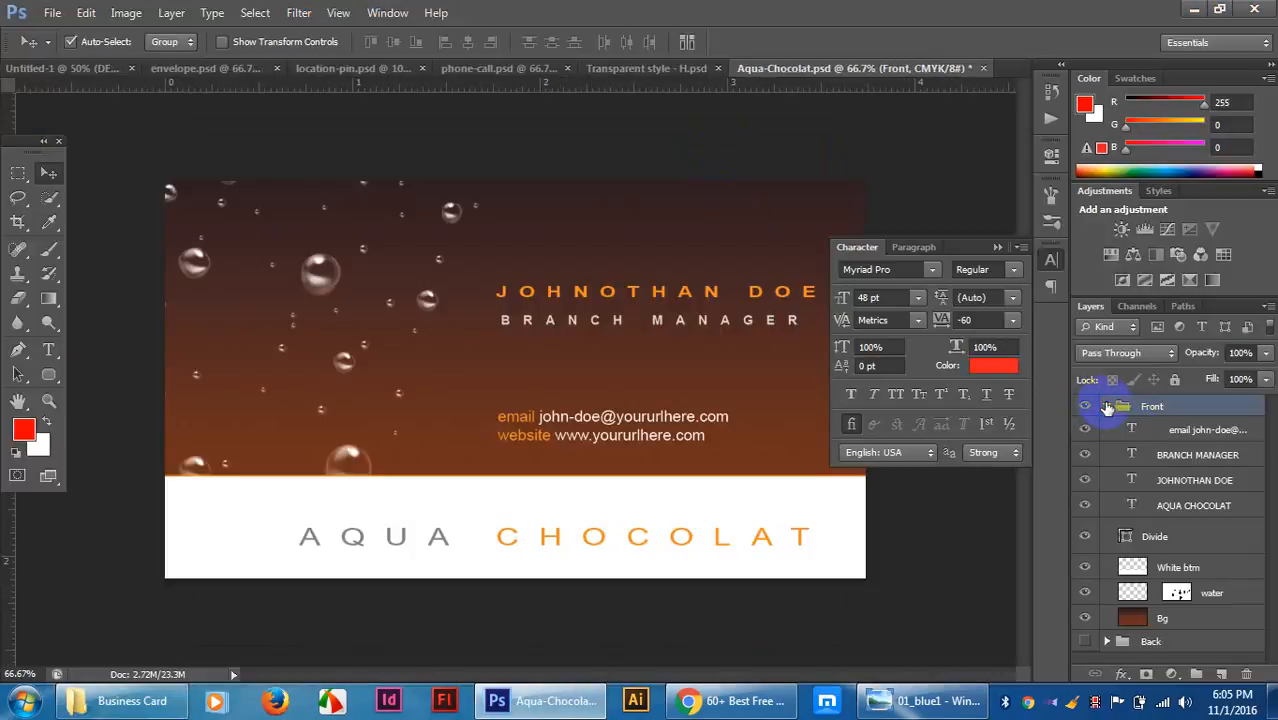
left_click(1106, 407)
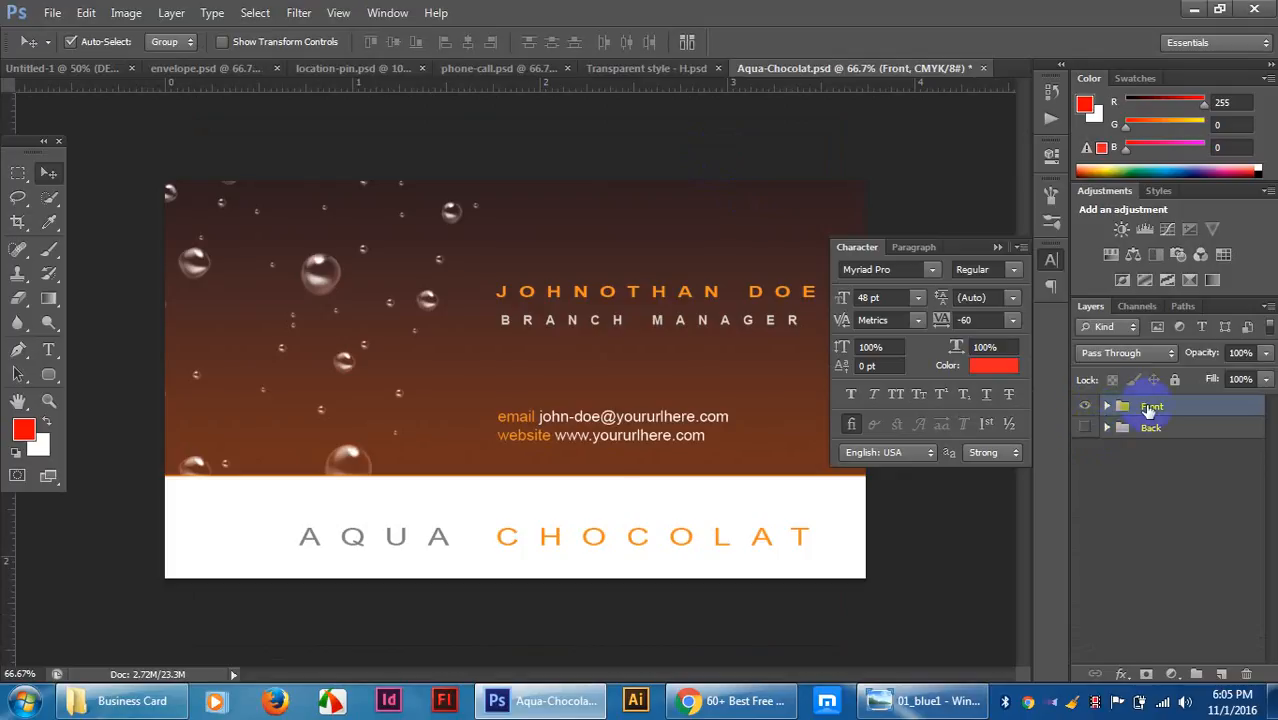
left_click(1107, 428)
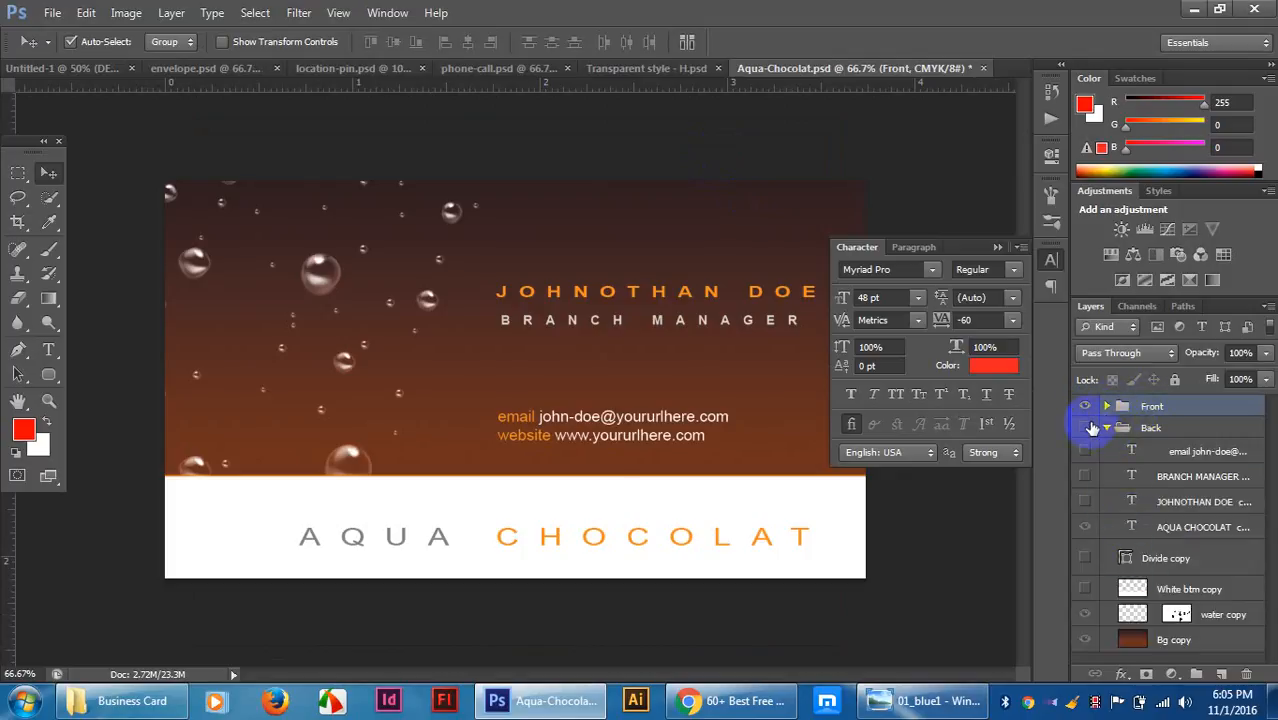
left_click(1108, 428)
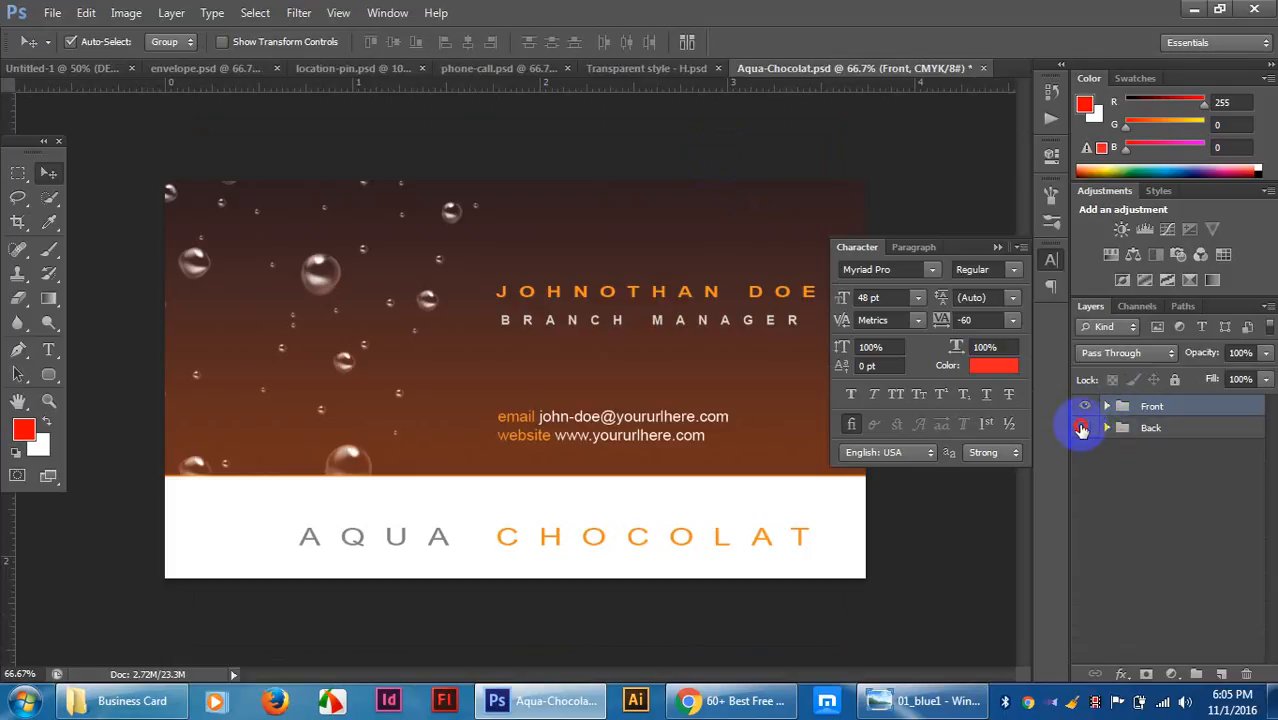
left_click(1086, 407)
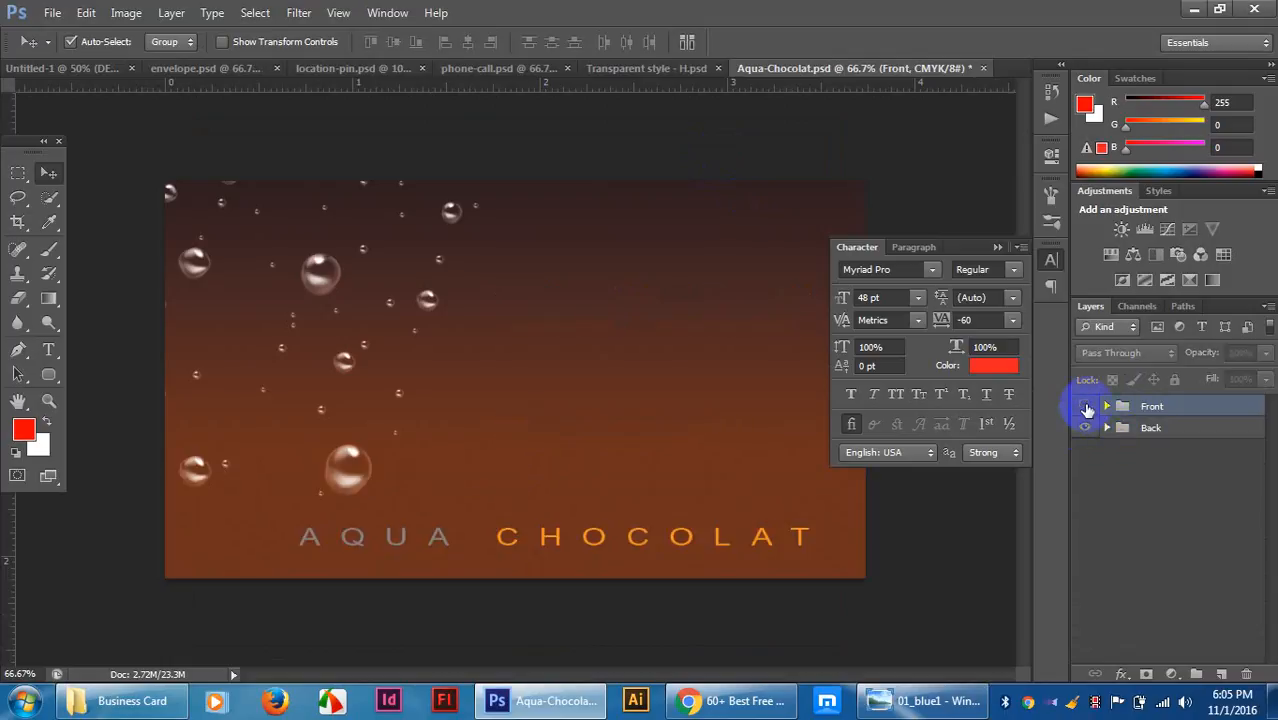
left_click(1087, 409)
left_click(1086, 427)
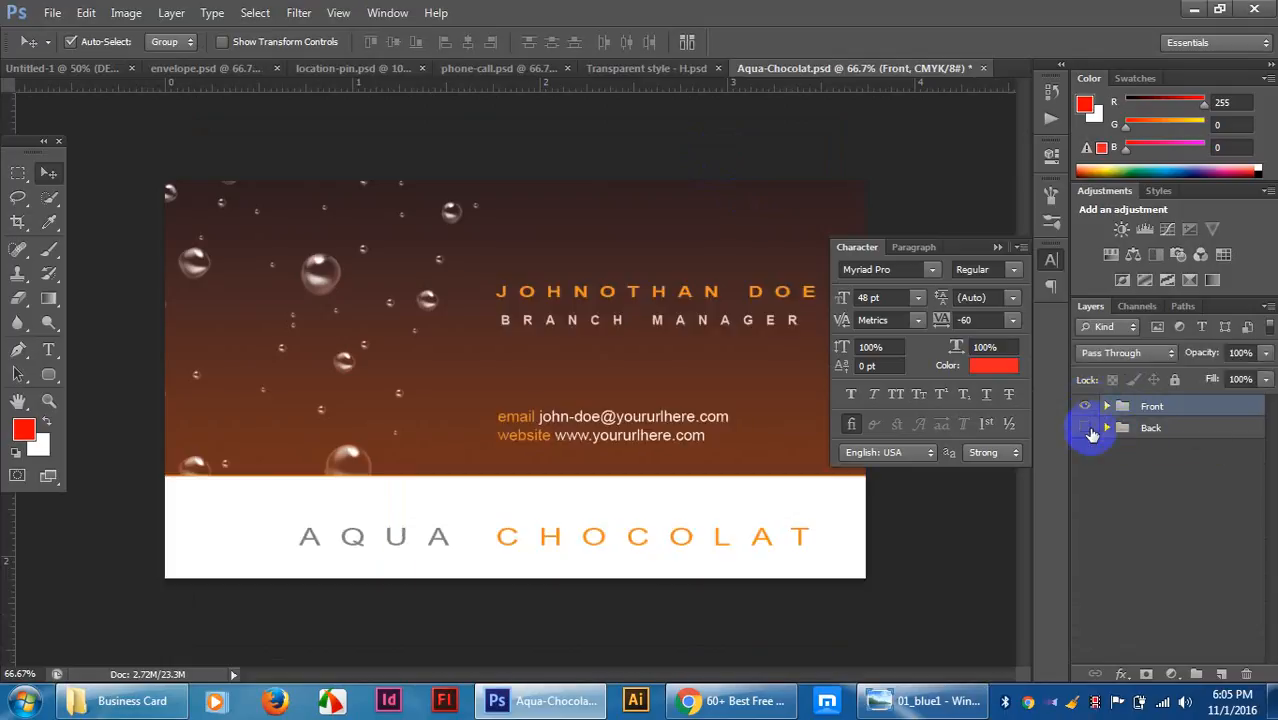
Close Aqua-Chocolat.psd without saving and minimize Photoshop.
left_click(984, 69)
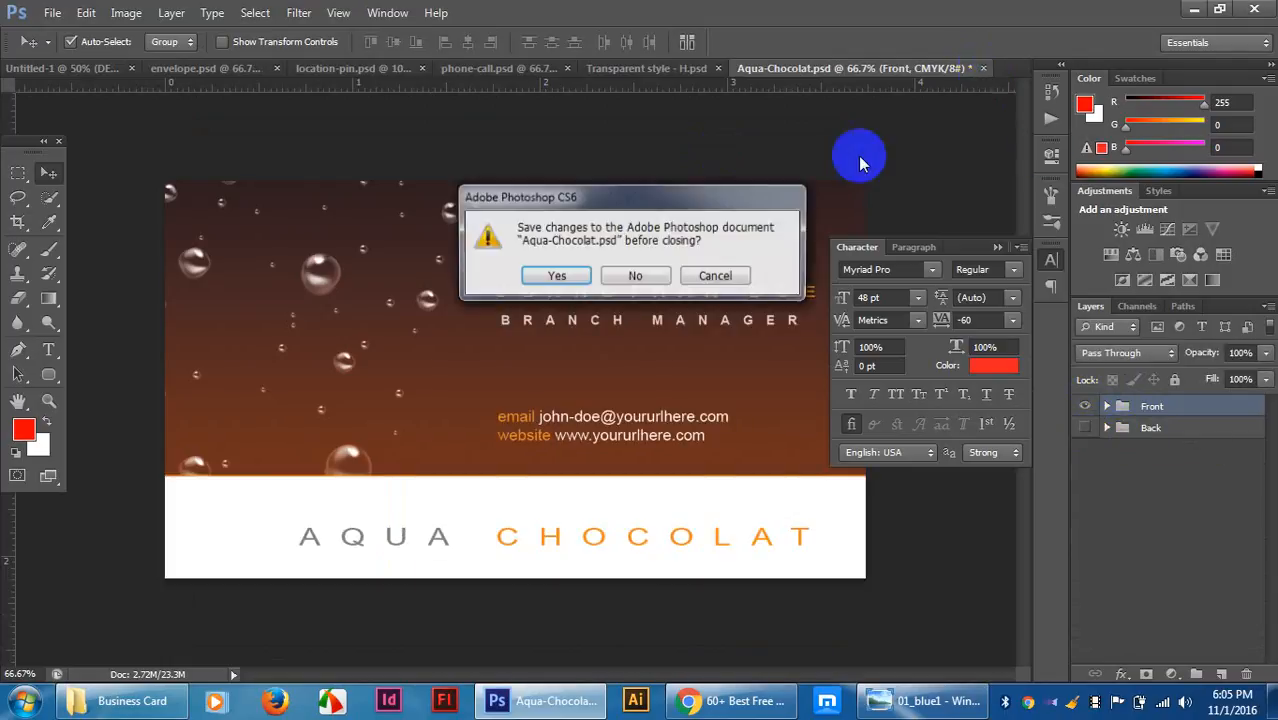
left_click(636, 276)
left_click(1193, 9)
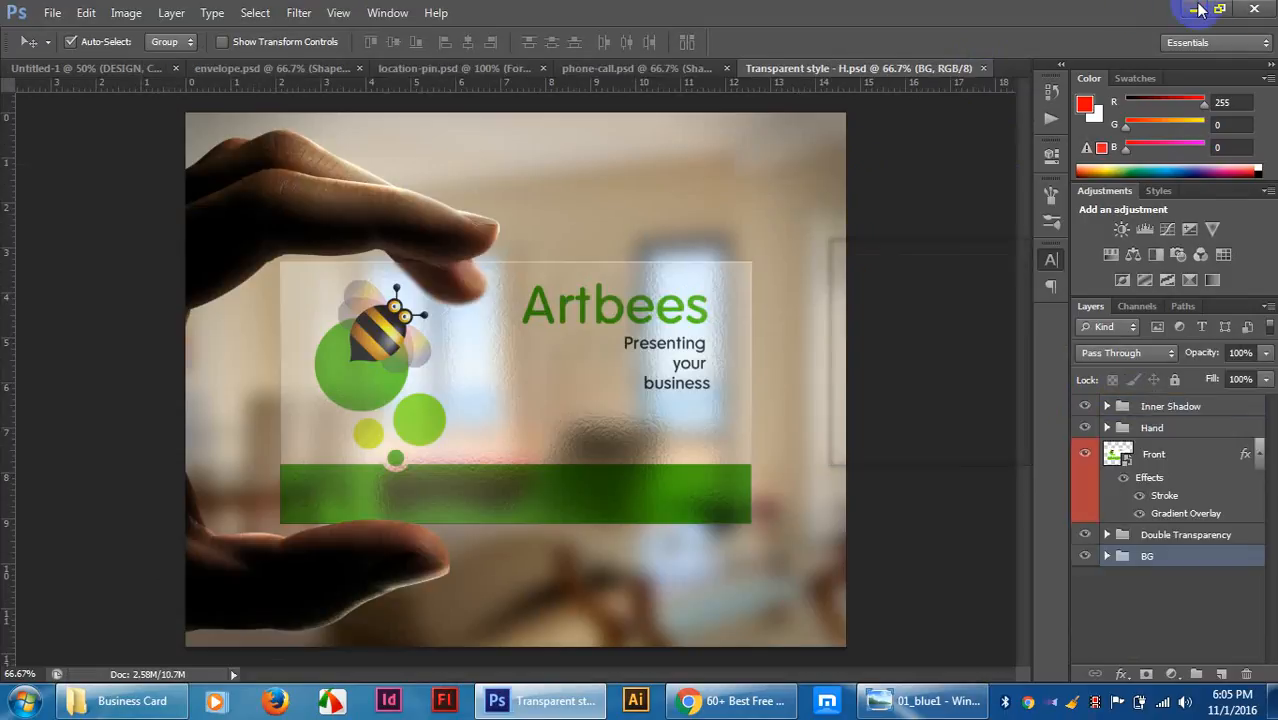
Open Business-card-mock-up-Vol2.psd and edit the BACK SIDE DESIGN smart object inside the BACK SIDE group.
scroll(547, 370, "down", 3)
scroll(505, 380, "up", 3)
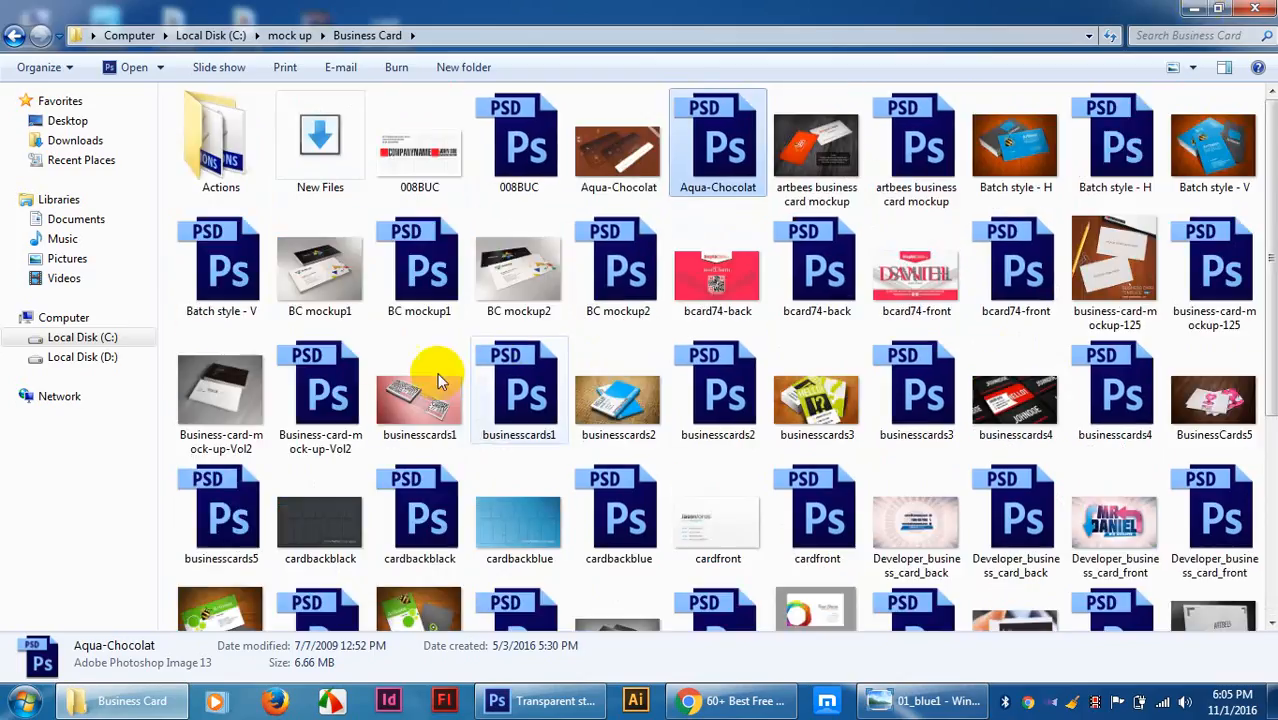
double_click(313, 400)
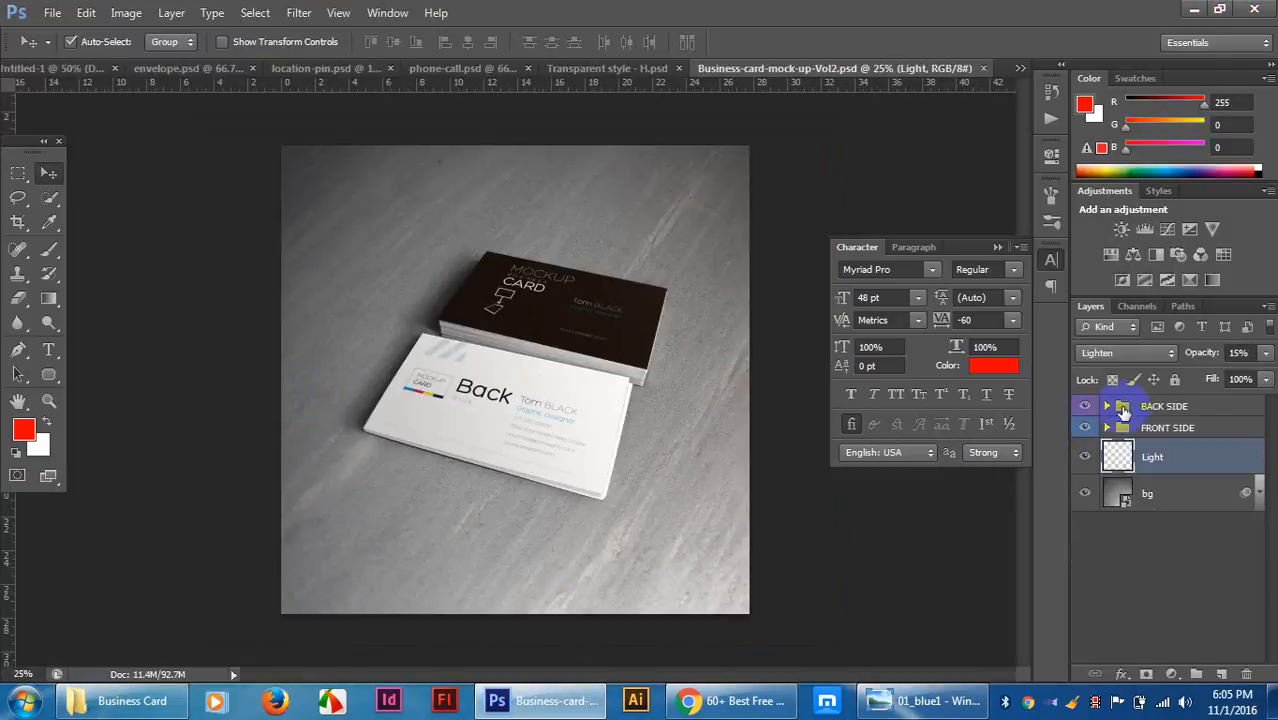
left_click(1107, 406)
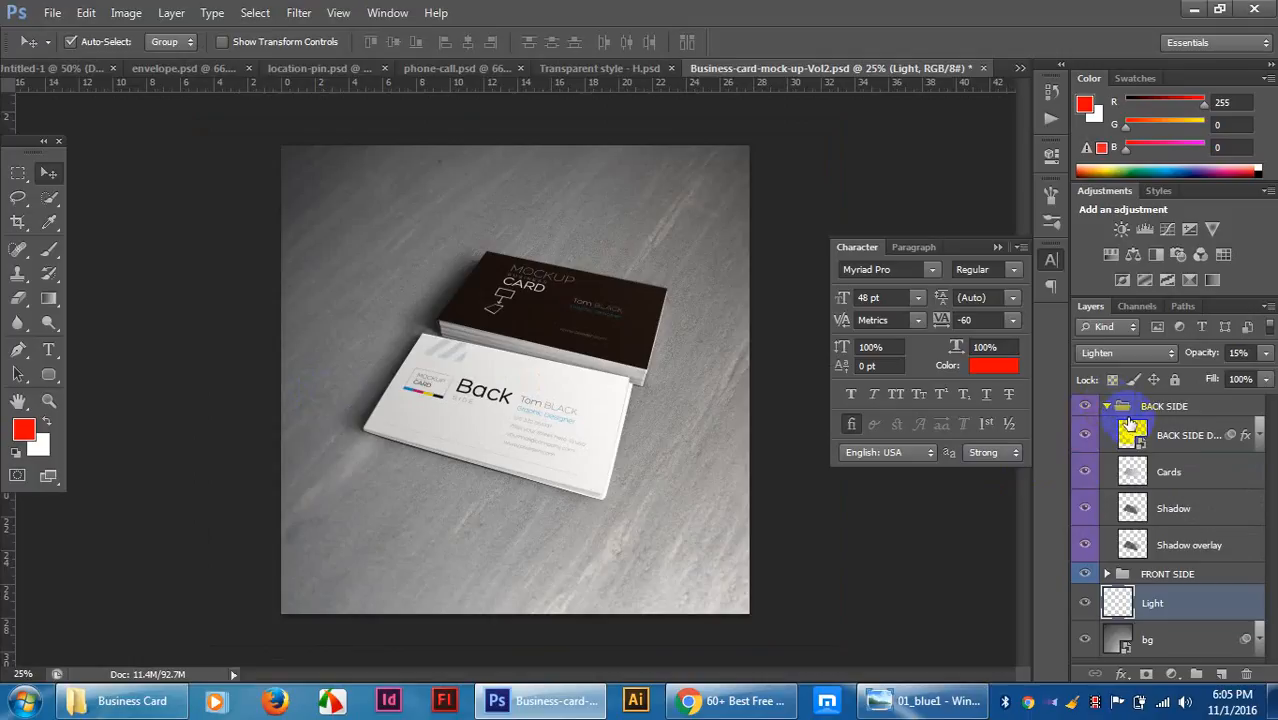
double_click(1141, 449)
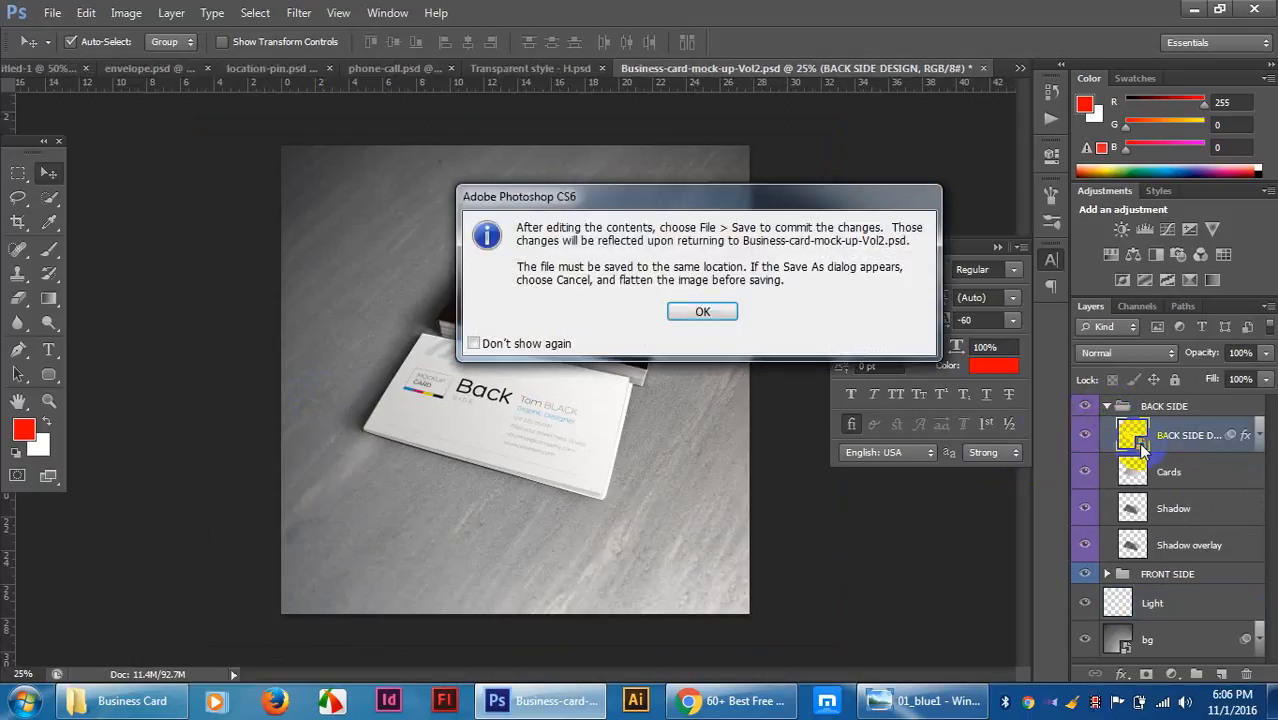
left_click(704, 312)
Drag Untitled-1 from the desktop into Layer 1.psb and scale it to about 134%.
left_click(650, 286)
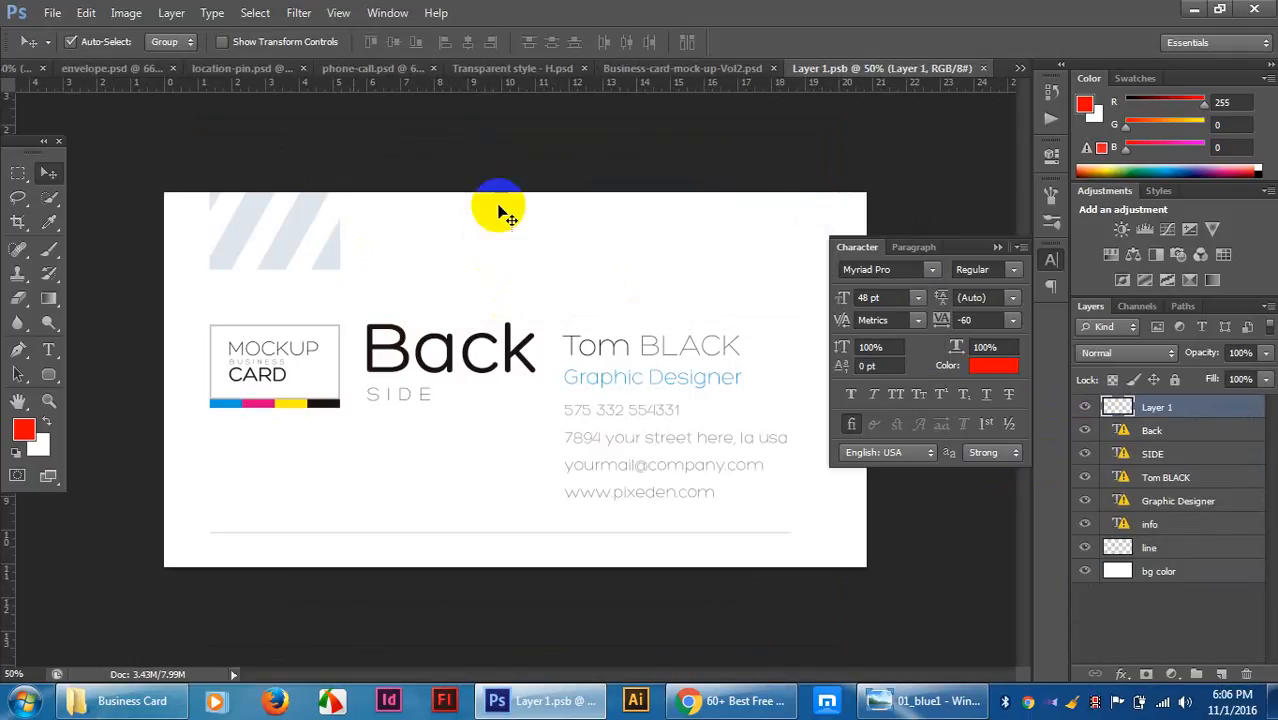
left_click(1193, 9)
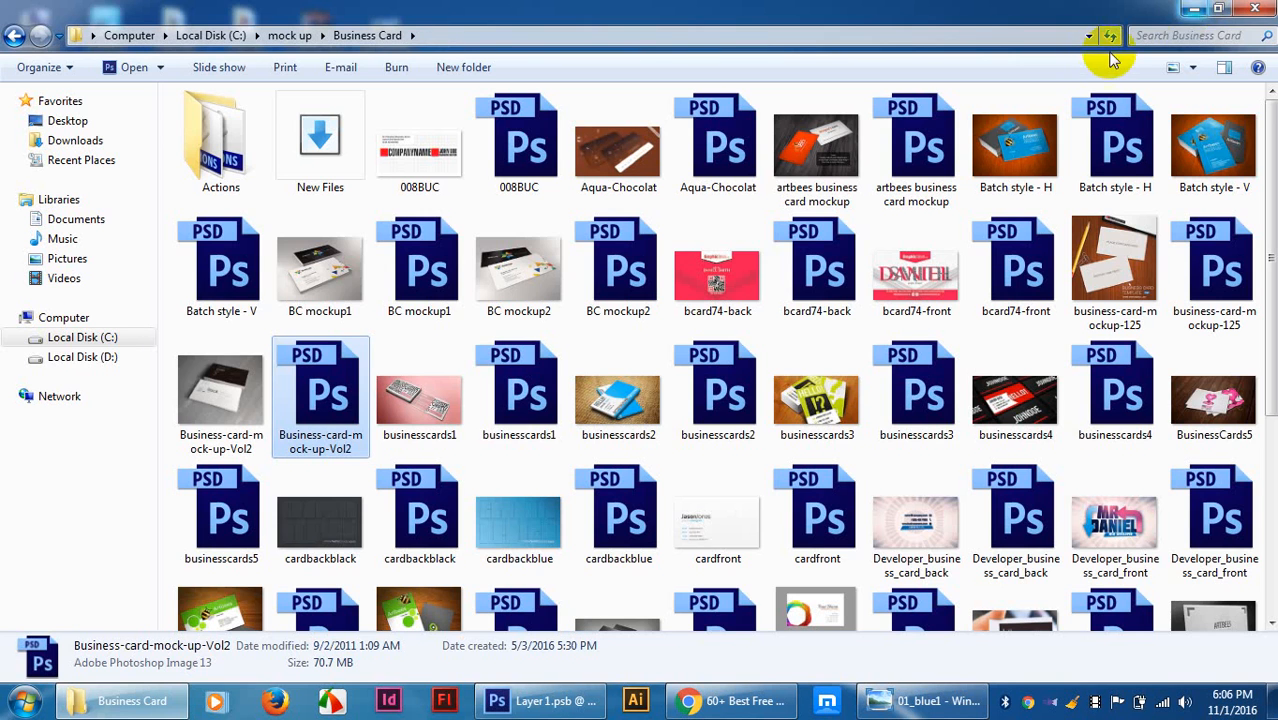
left_click(1189, 9)
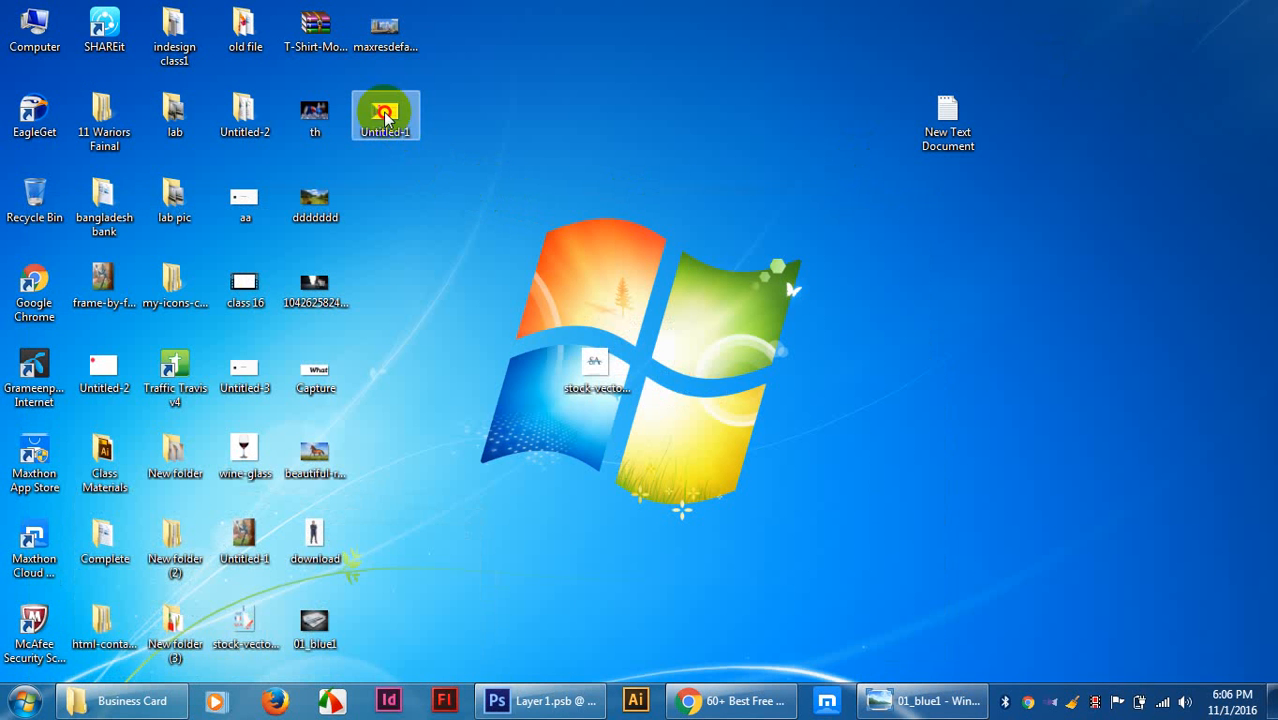
left_click_drag(385, 118, 522, 380)
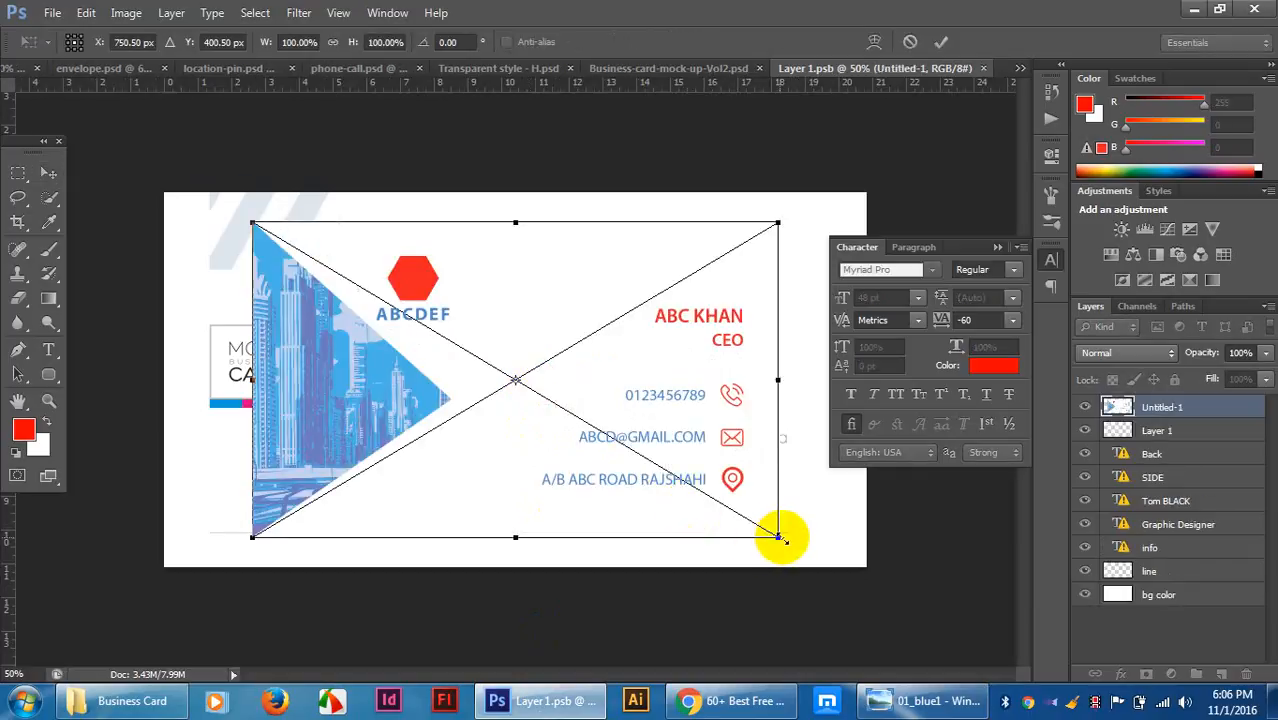
left_click_drag(780, 538, 880, 582)
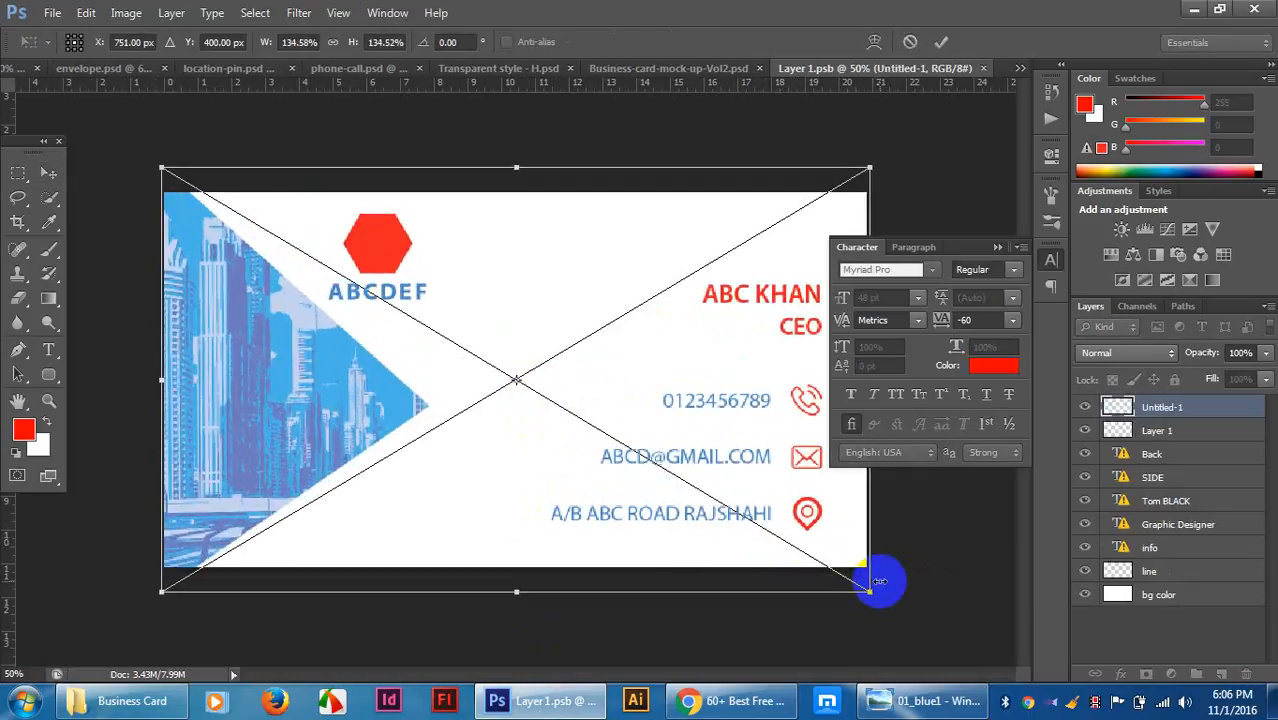
key("Return")
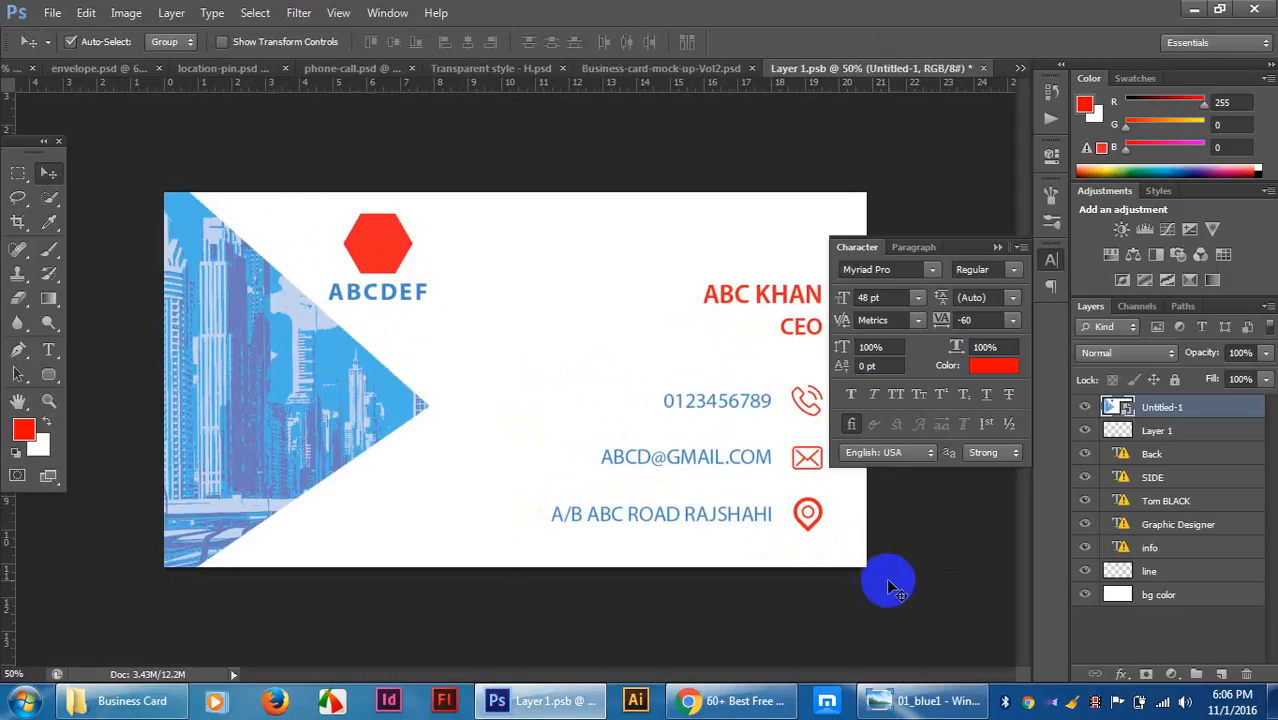
left_click(685, 69)
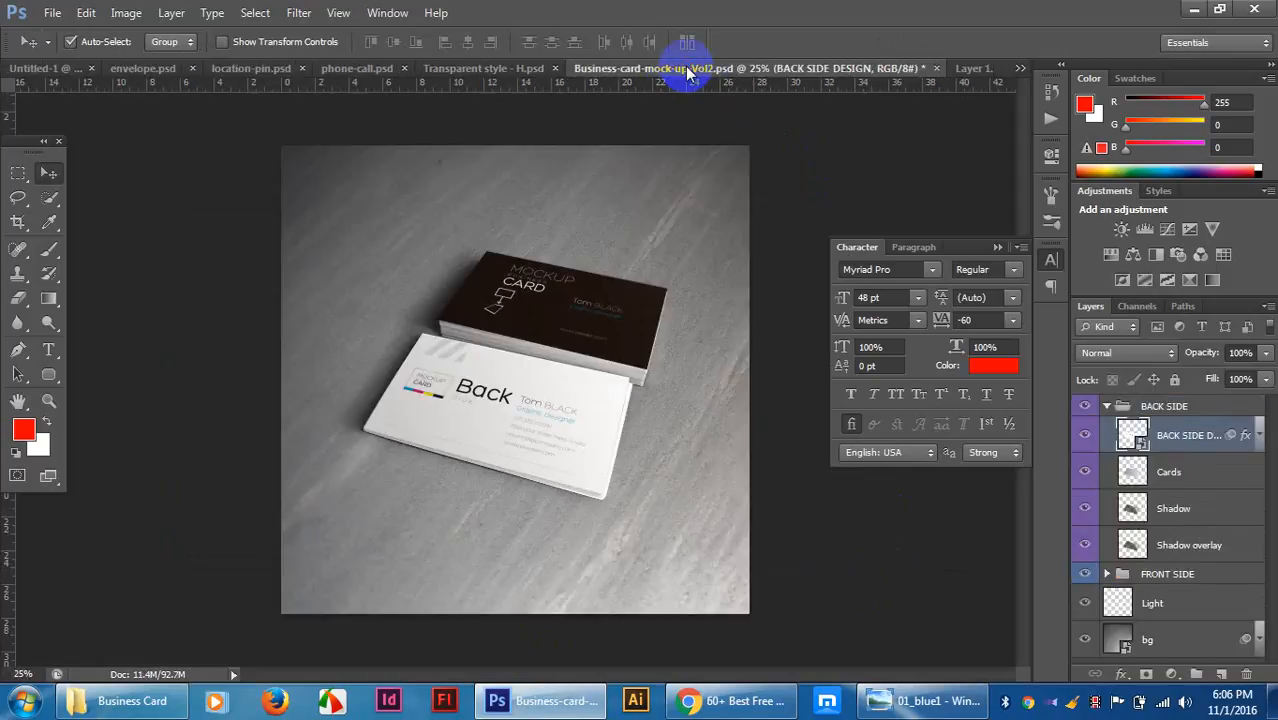
Save Layer 1.psb with Ctrl+S and check the updated card in the mockup.
left_click(973, 69)
key("ctrl+s")
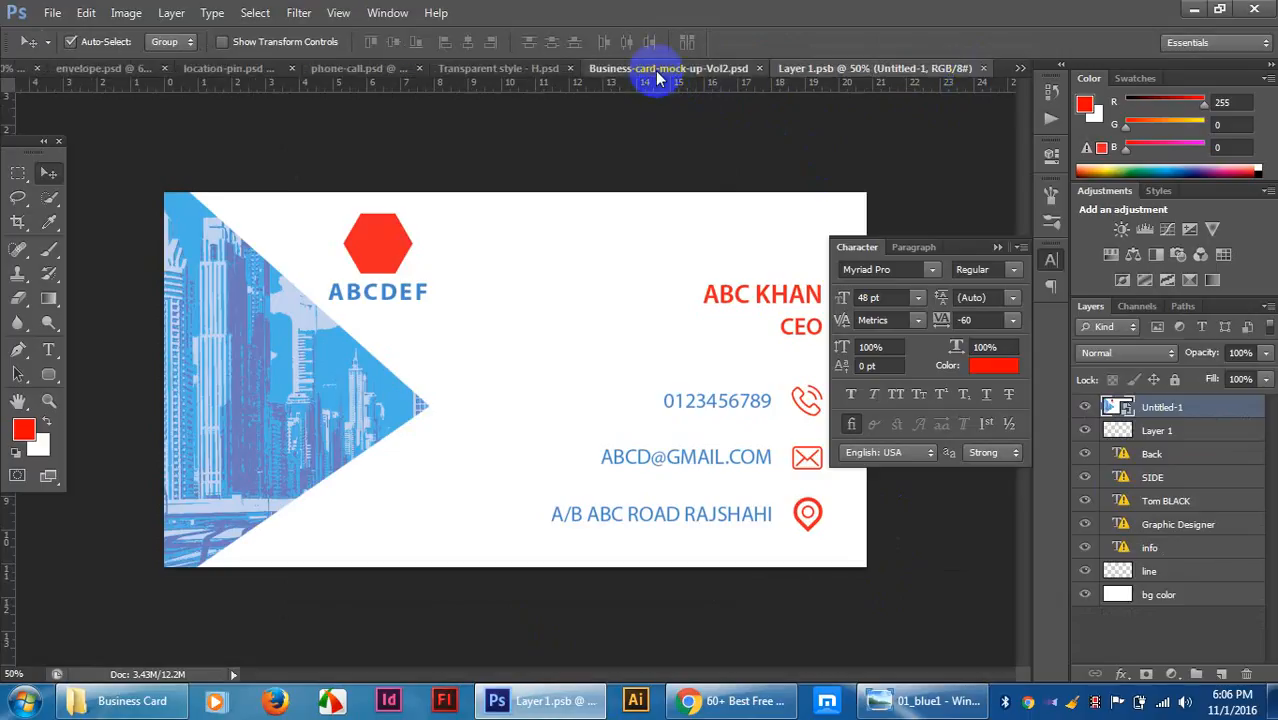
left_click(655, 70)
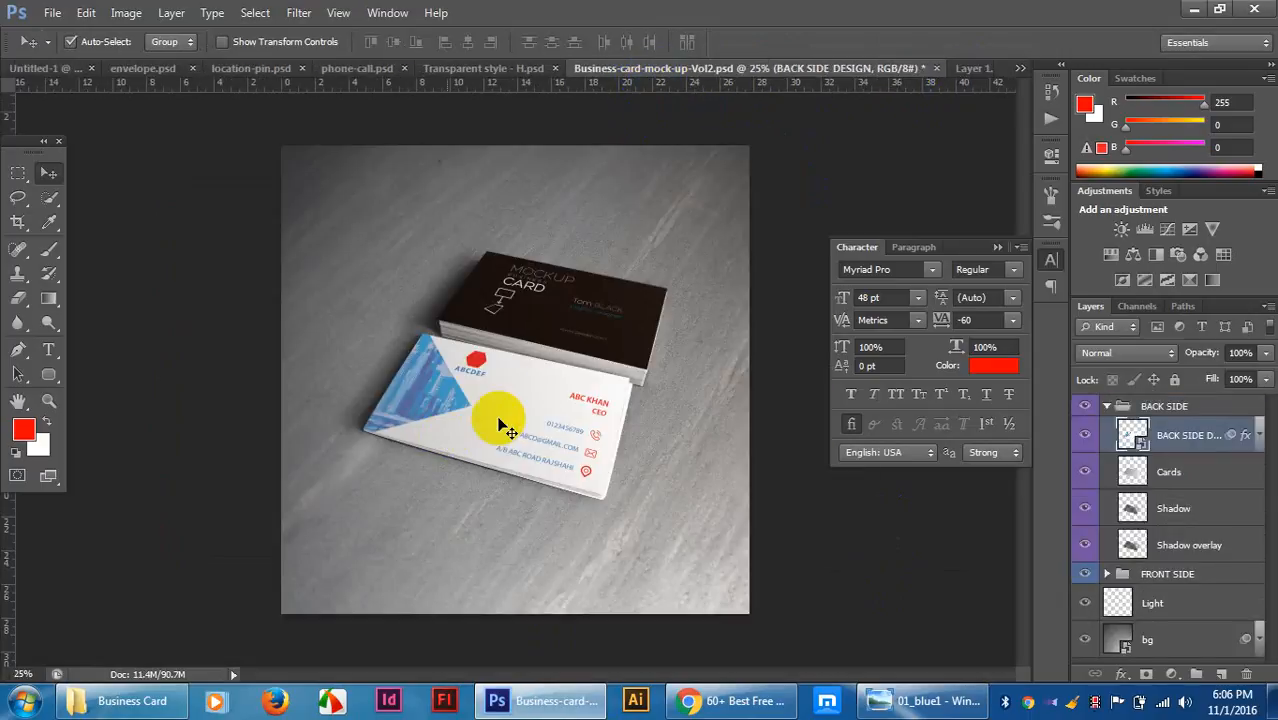
Collapse BACK SIDE and open the FRONT SIDE DESIGN smart object for editing.
left_click(1106, 407)
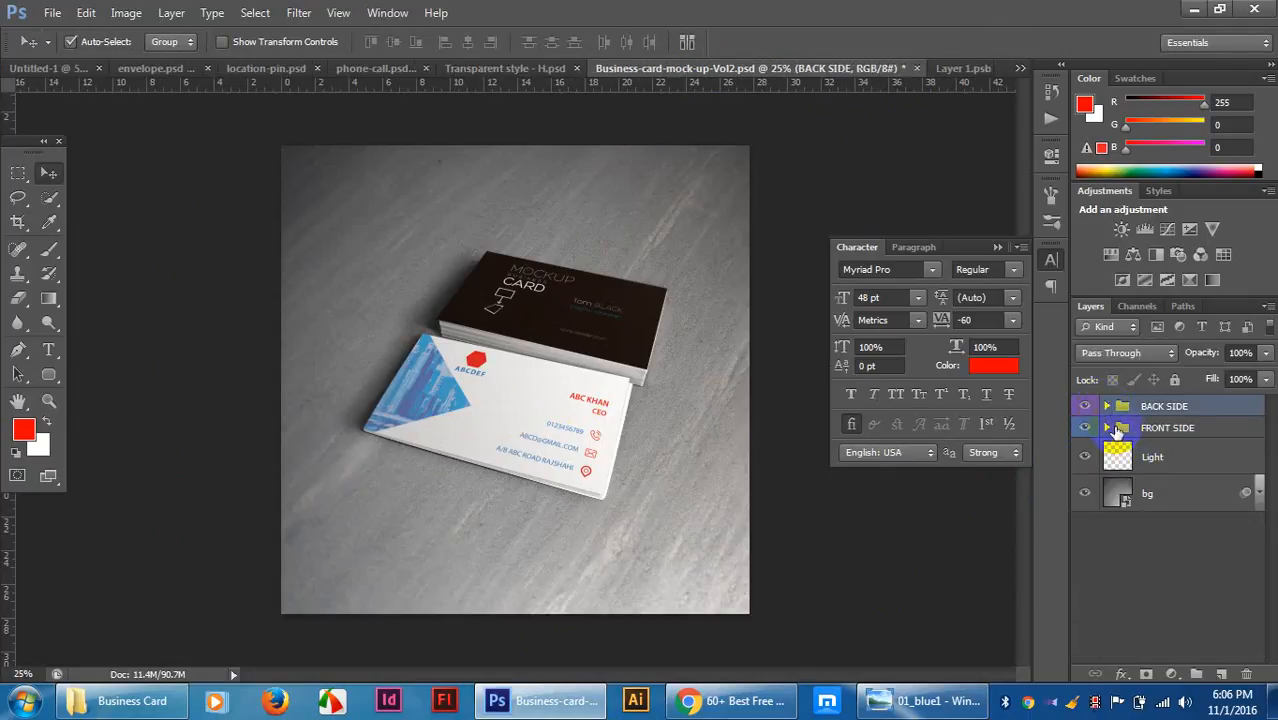
left_click(1114, 430)
left_click(1106, 428)
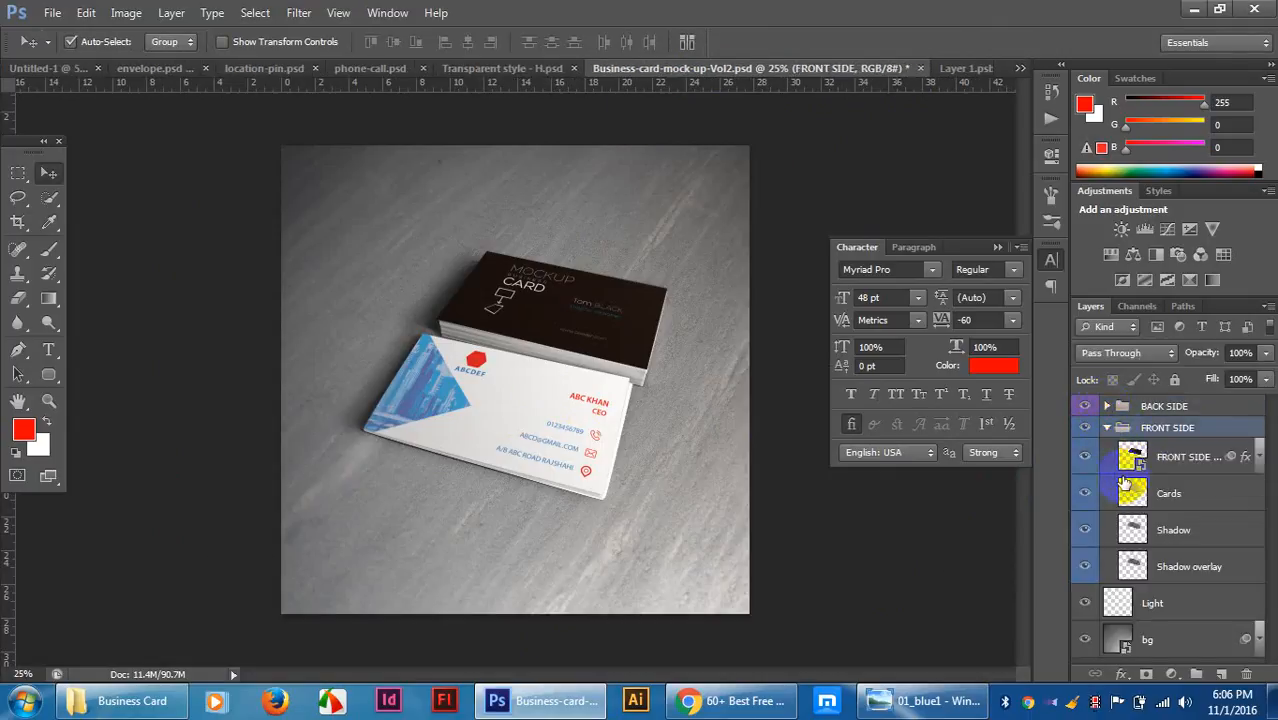
double_click(1133, 458)
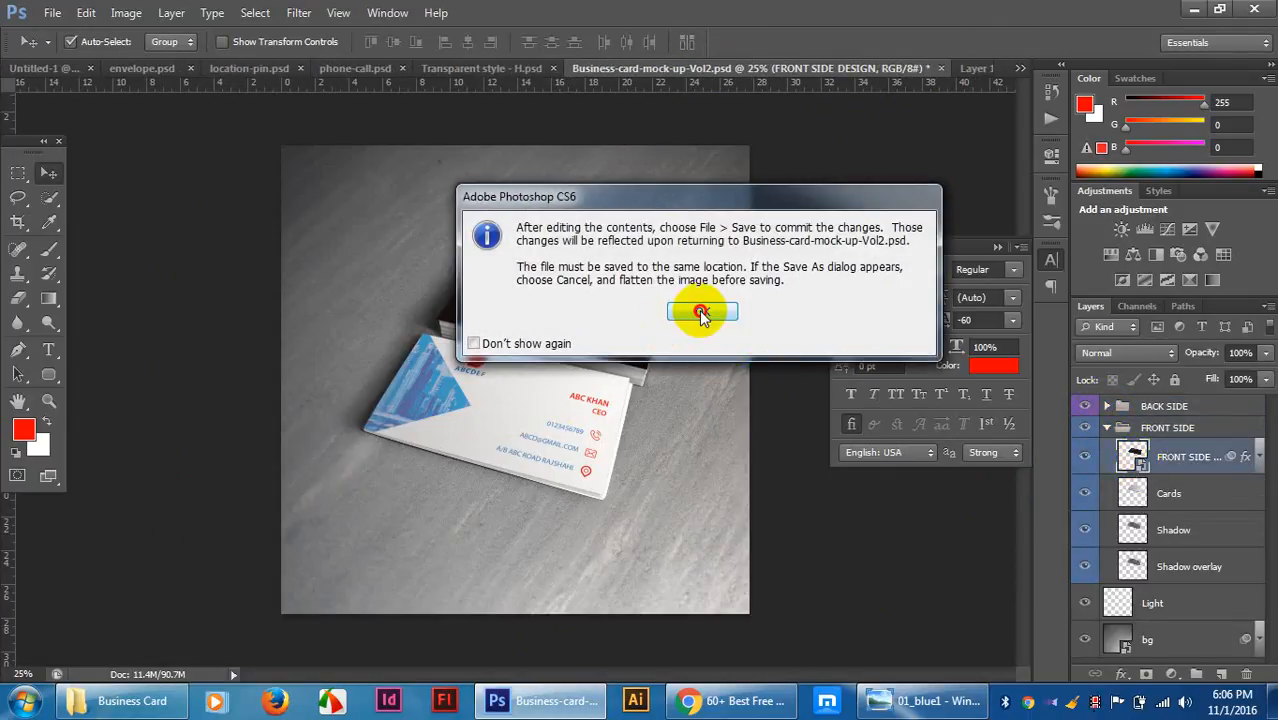
left_click(700, 311)
left_click(650, 285)
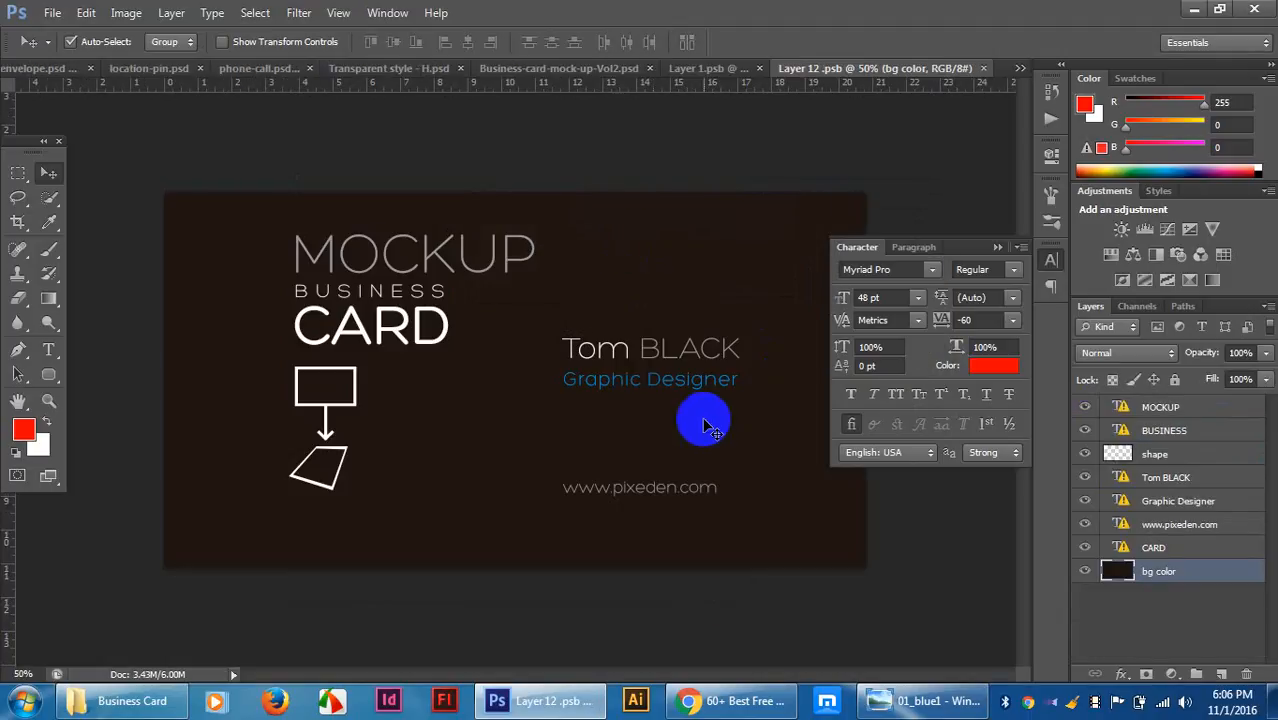
Quit Photoshop without saving the mockup, phone-call.psd and envelope.psd, then refresh the Windows desktop.
left_click(1252, 11)
left_click(630, 276)
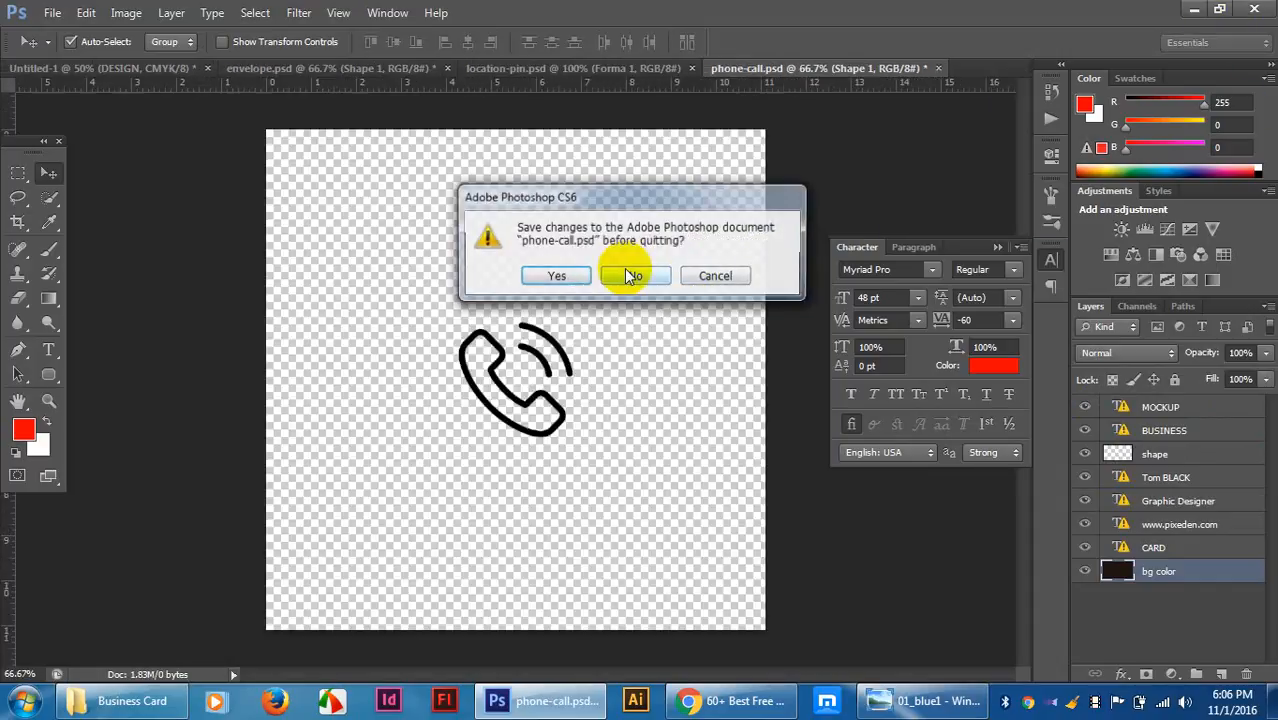
left_click(630, 276)
left_click(628, 276)
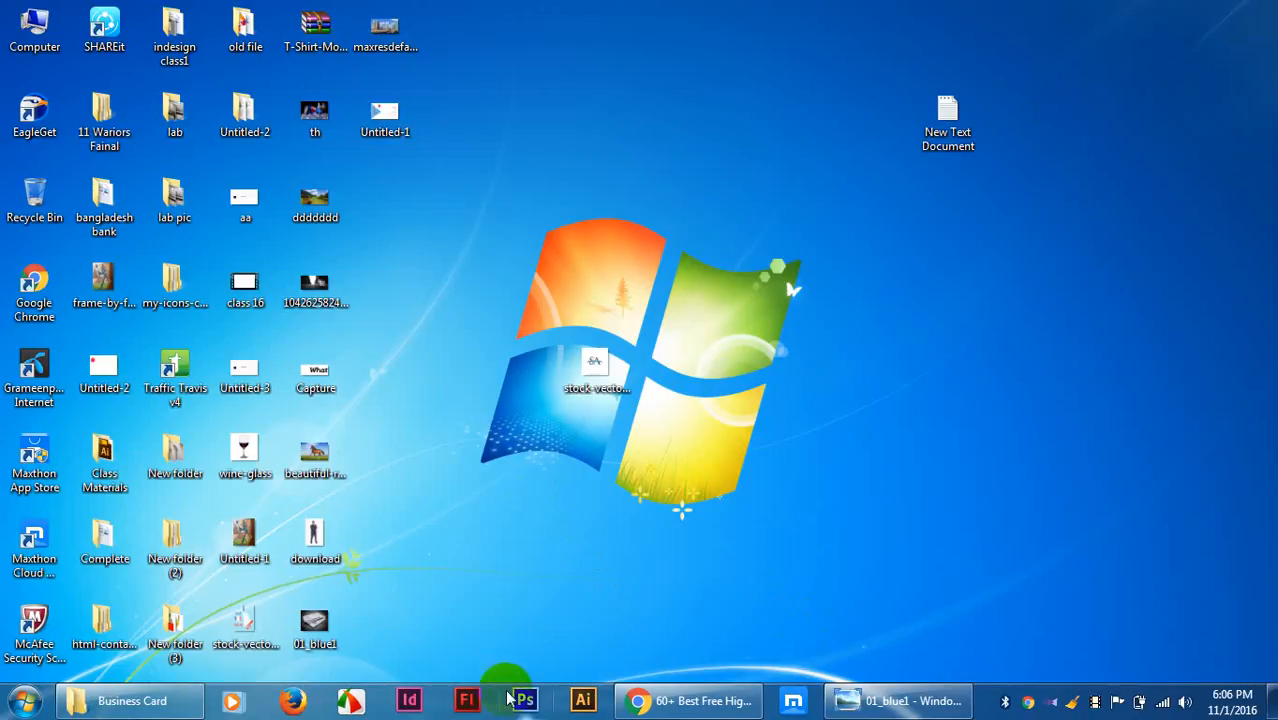
right_click(695, 396)
left_click(776, 452)
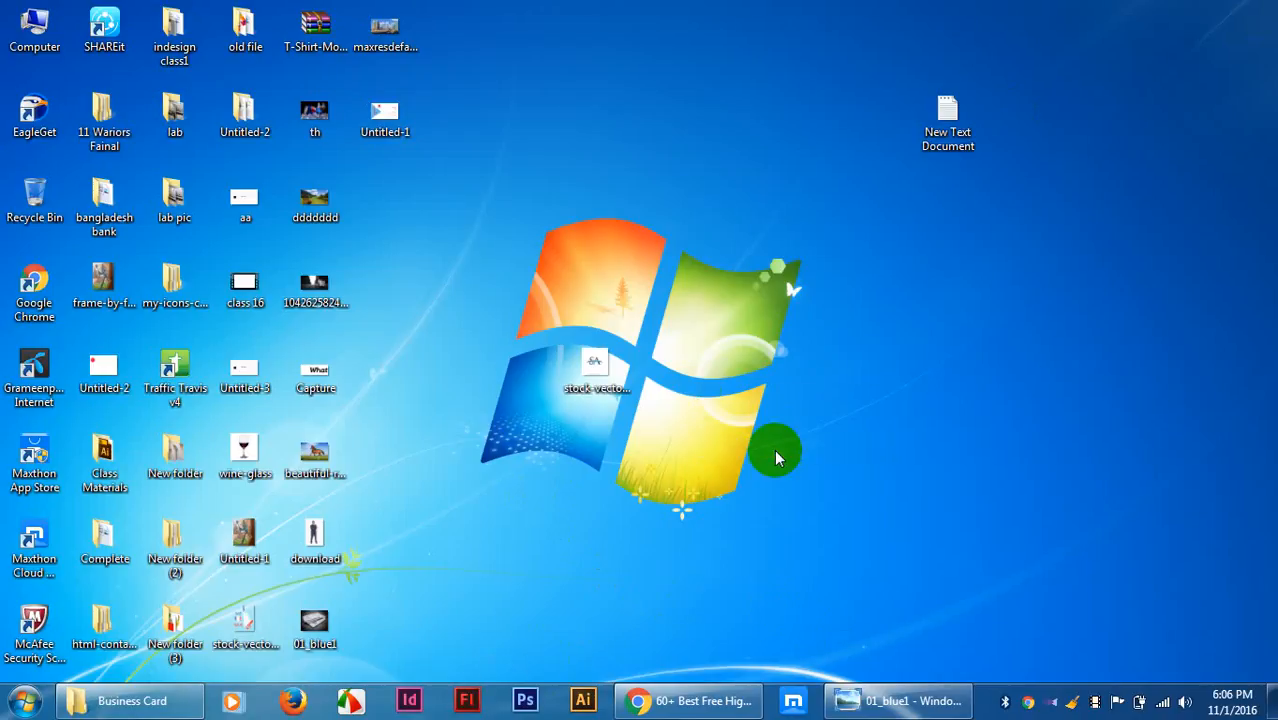